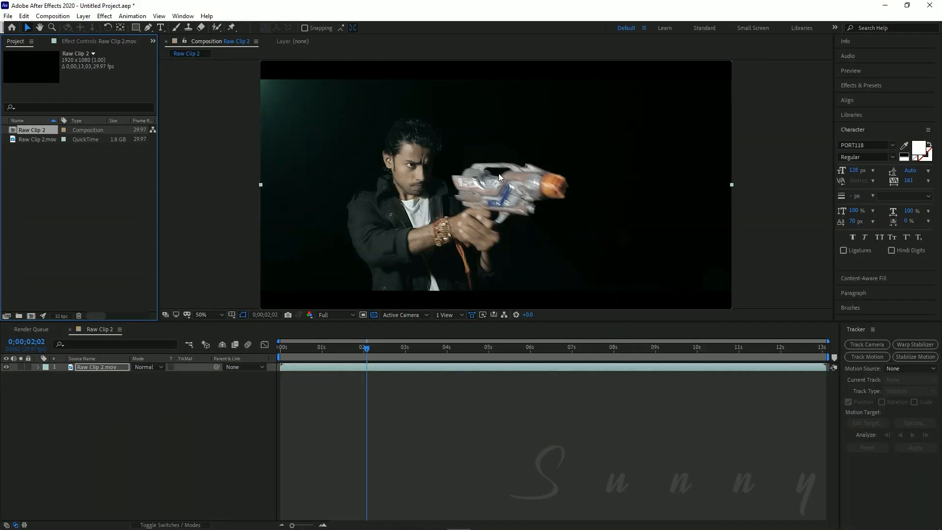
# Apply Track in Boris FX Mocha to the Raw Clip 2.mov layer and launch Mocha from the effect.
pyautogui.moveTo(387, 349); pyautogui.dragTo(349, 351)
pyautogui.click(76, 205)
pyautogui.click(88, 392)
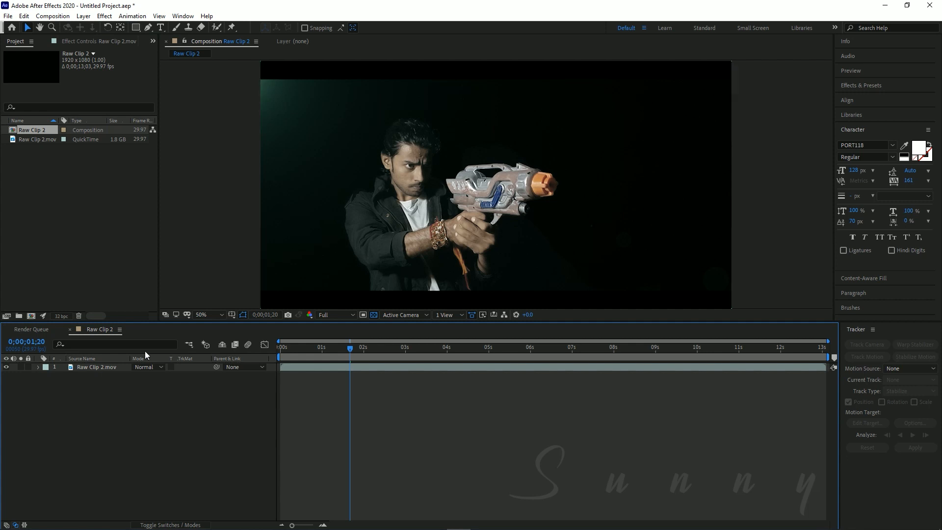
pyautogui.click(113, 365)
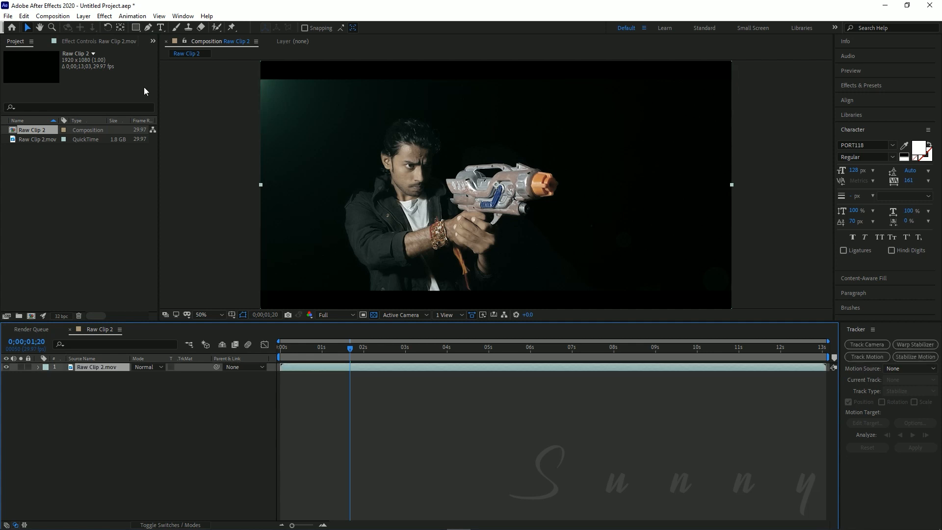
pyautogui.click(132, 18)
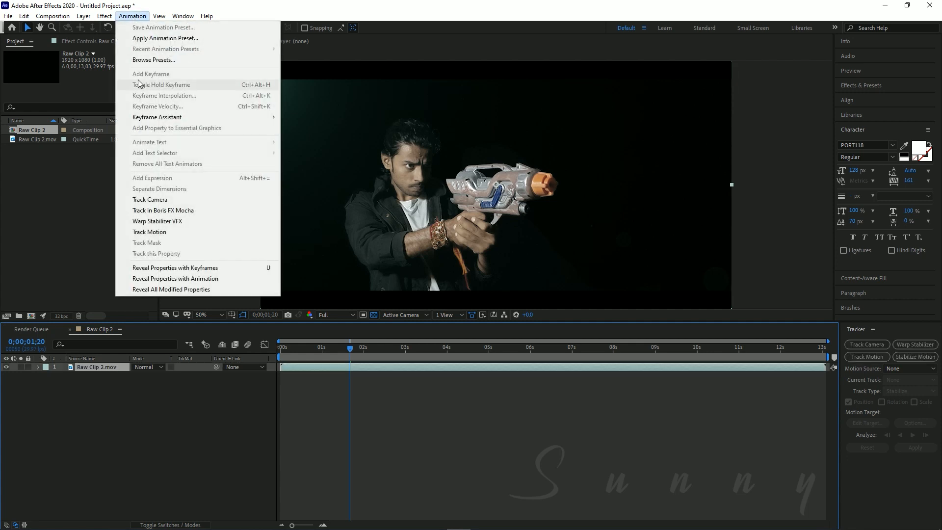
pyautogui.click(191, 211)
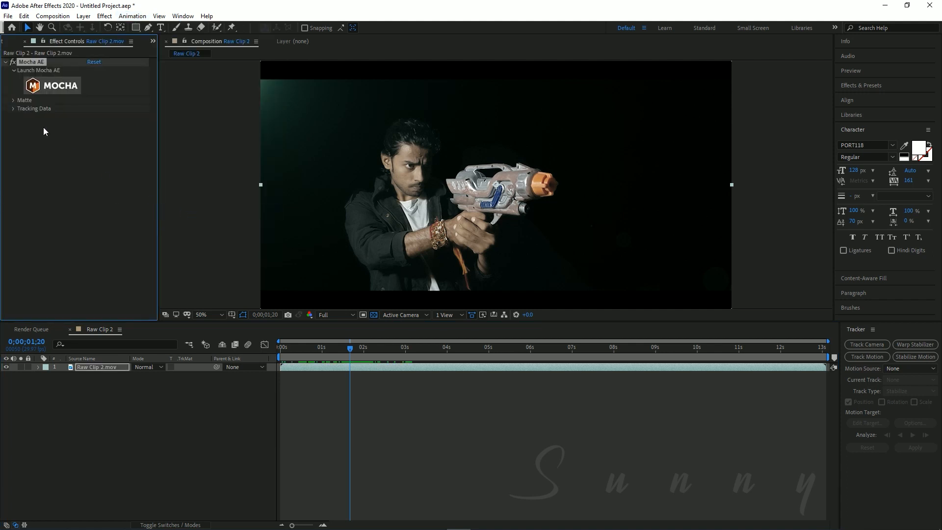
pyautogui.click(56, 87)
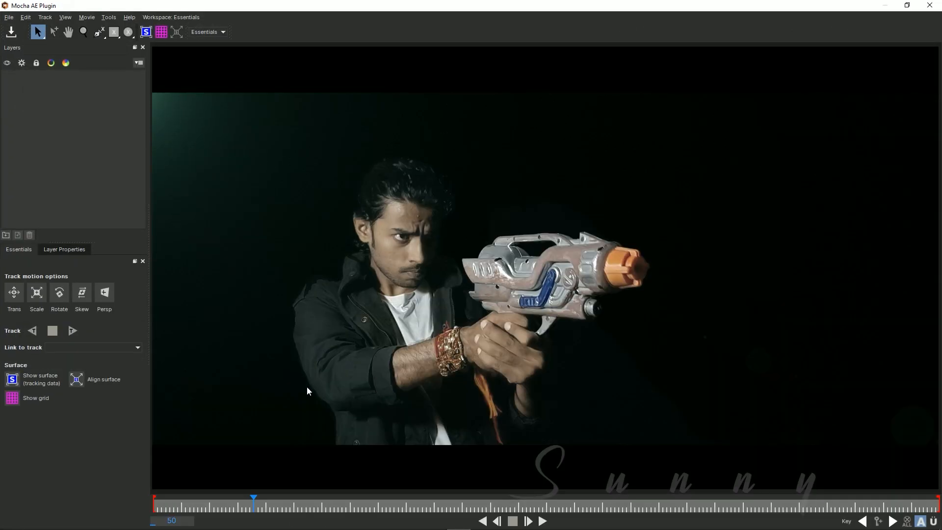
# At frame 30, draw a closed spline around the front half of the gun, extending it over the orange muzzle.
pyautogui.moveTo(254, 504); pyautogui.dragTo(214, 507)
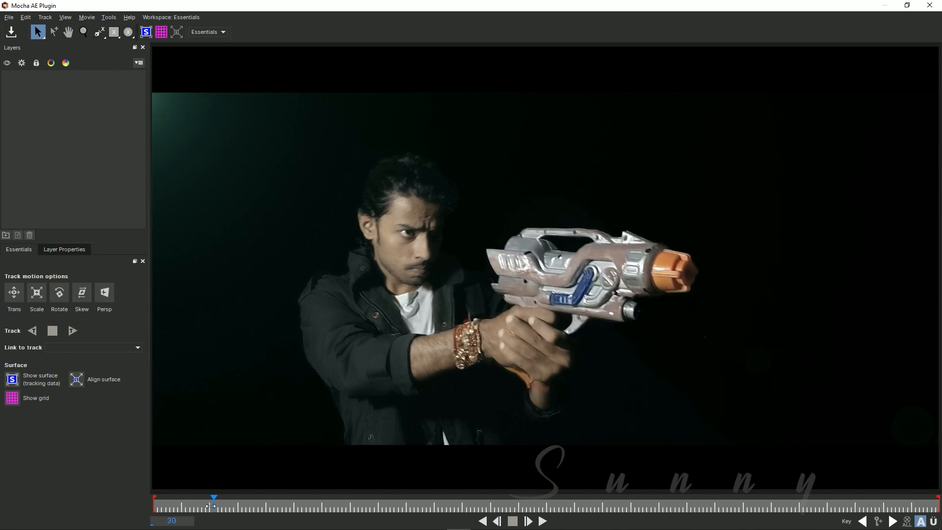
pyautogui.moveTo(211, 506)
pyautogui.mouseDown()
pyautogui.moveTo(202, 514)
pyautogui.moveTo(330, 506)
pyautogui.moveTo(204, 501)
pyautogui.moveTo(214, 501)
pyautogui.mouseUp()
pyautogui.click(99, 32)
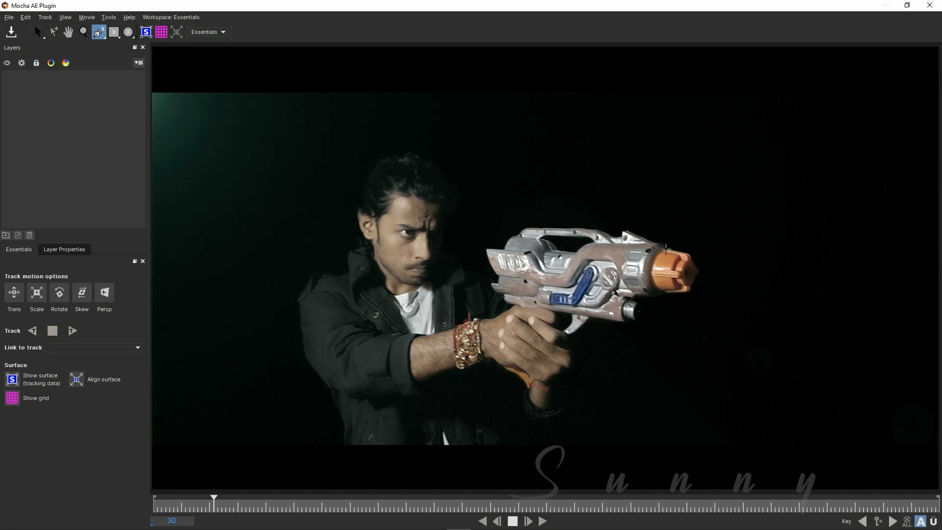
pyautogui.click(660, 245)
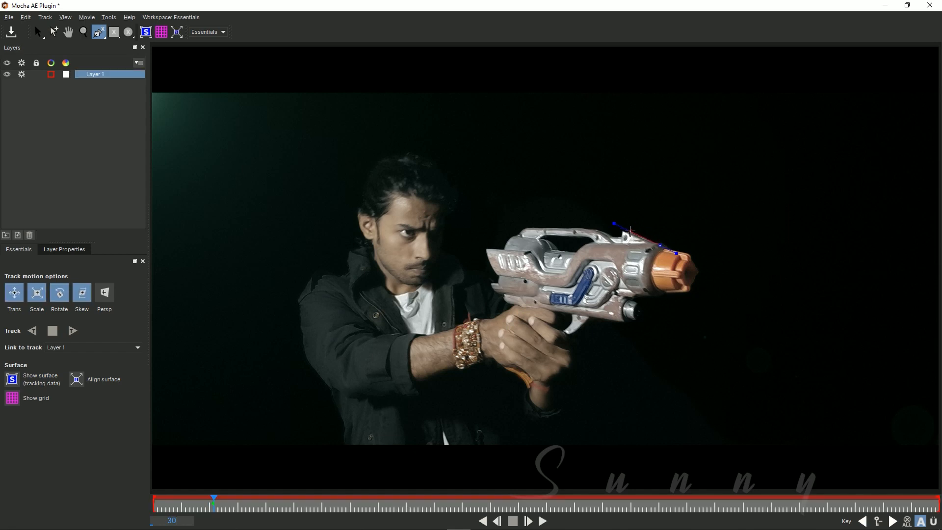
pyautogui.click(584, 227)
pyautogui.click(574, 252)
pyautogui.click(564, 312)
pyautogui.click(626, 323)
pyautogui.rightClick(643, 297)
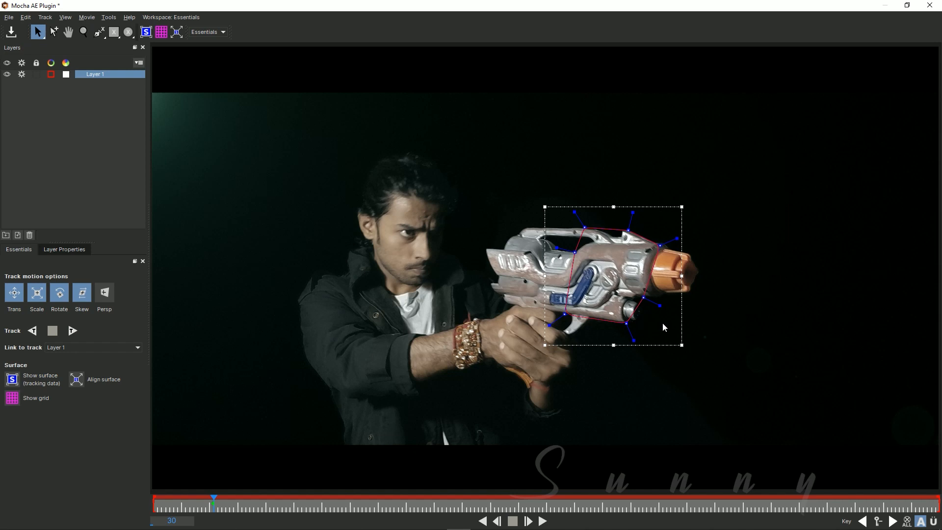
pyautogui.moveTo(643, 298); pyautogui.dragTo(693, 289)
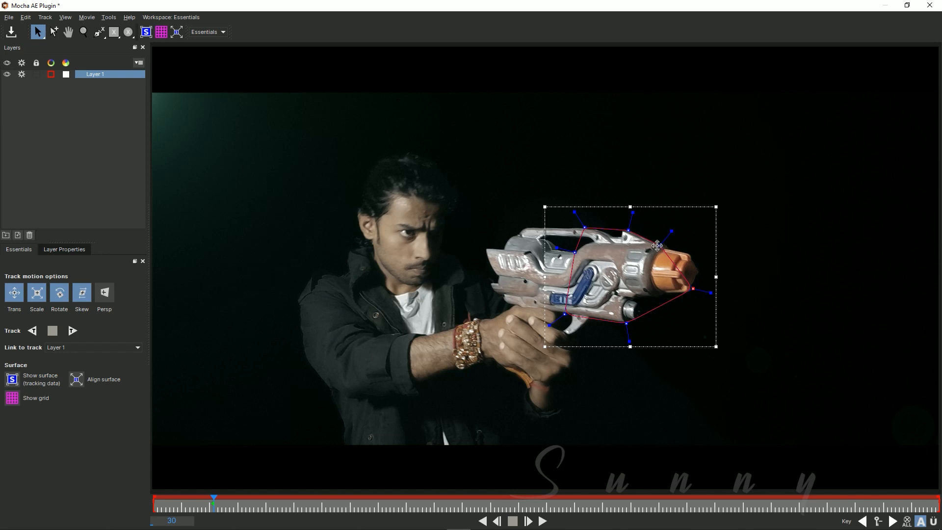
pyautogui.moveTo(660, 246); pyautogui.dragTo(694, 254)
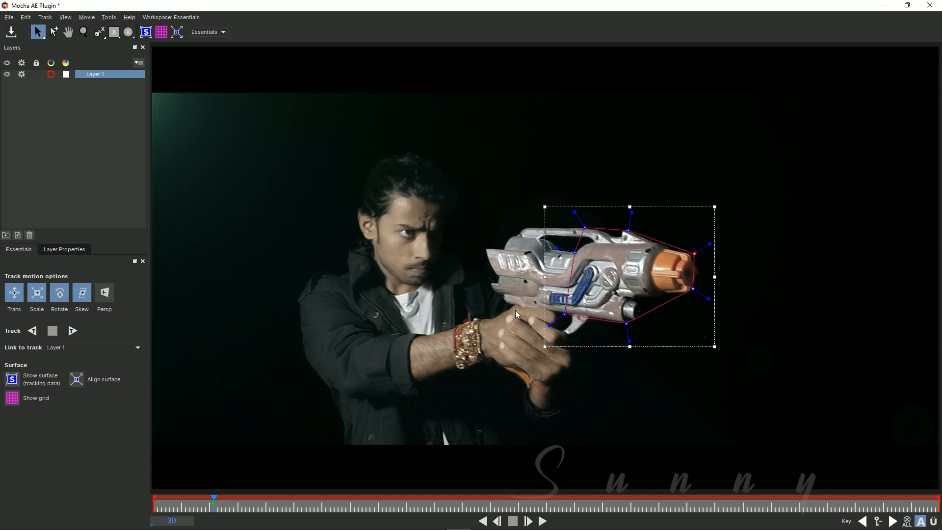
# Track the gun shape forward with perspective motion to frame 84, then save the project and close Mocha.
pyautogui.click(107, 293)
pyautogui.click(73, 330)
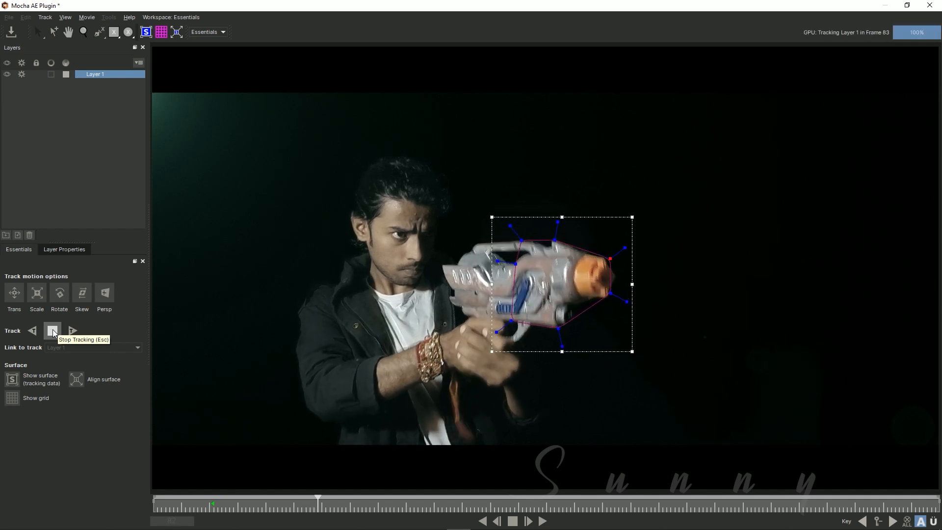
pyautogui.click(54, 332)
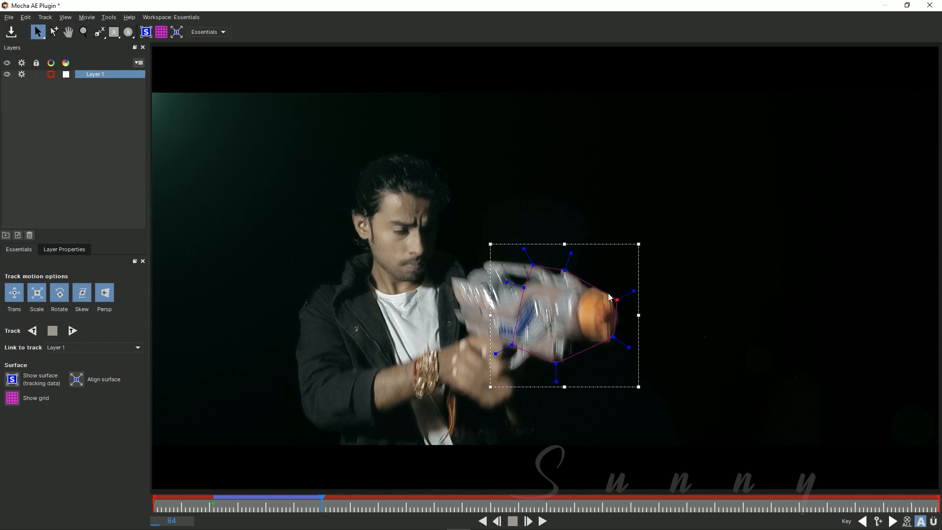
pyautogui.click(12, 36)
pyautogui.click(928, 6)
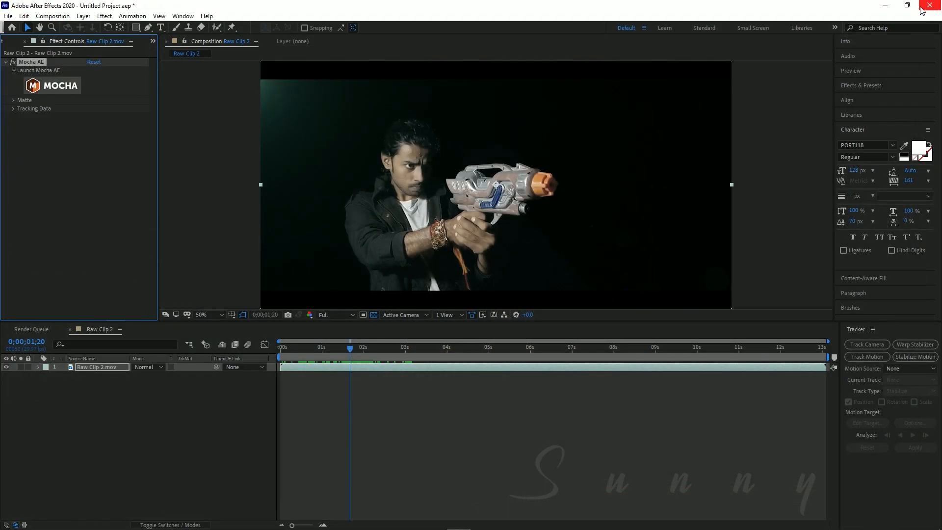
# Add a null object layer to the composition and rename it "Tracking Data".
pyautogui.click(135, 460)
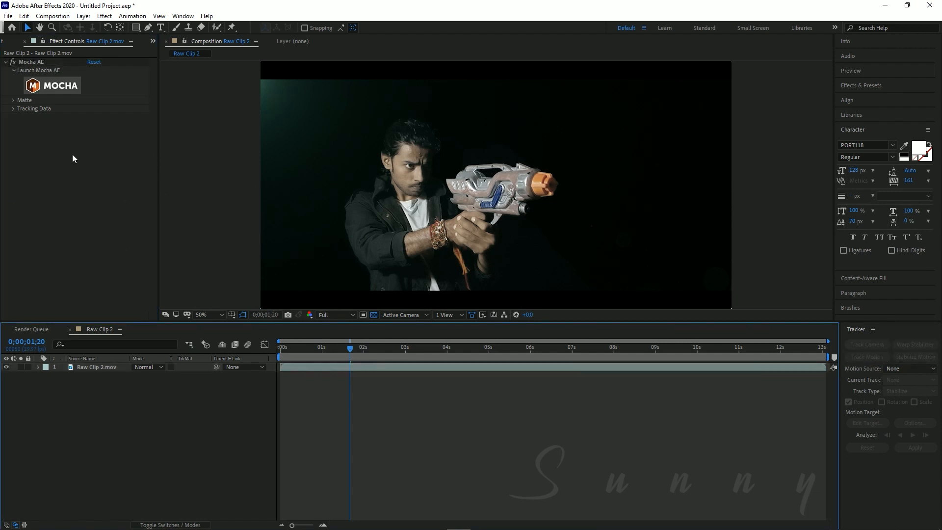
pyautogui.click(84, 16)
pyautogui.moveTo(131, 28)
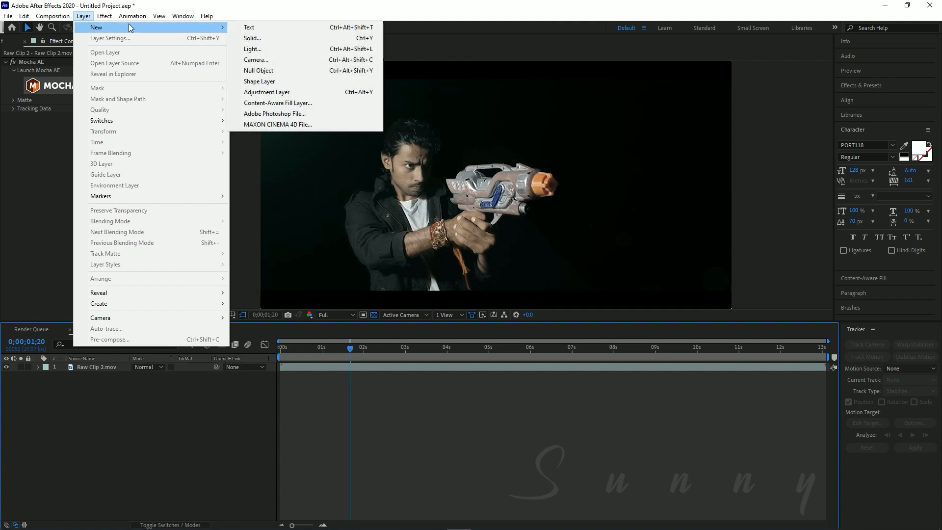
pyautogui.click(282, 71)
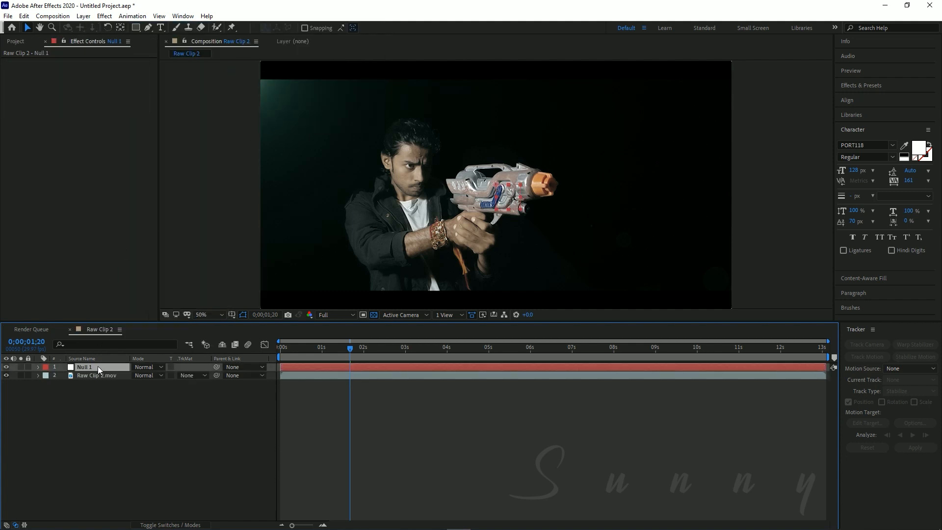
pyautogui.press('Return')
pyautogui.write('Tracking Data')
pyautogui.press('Return')
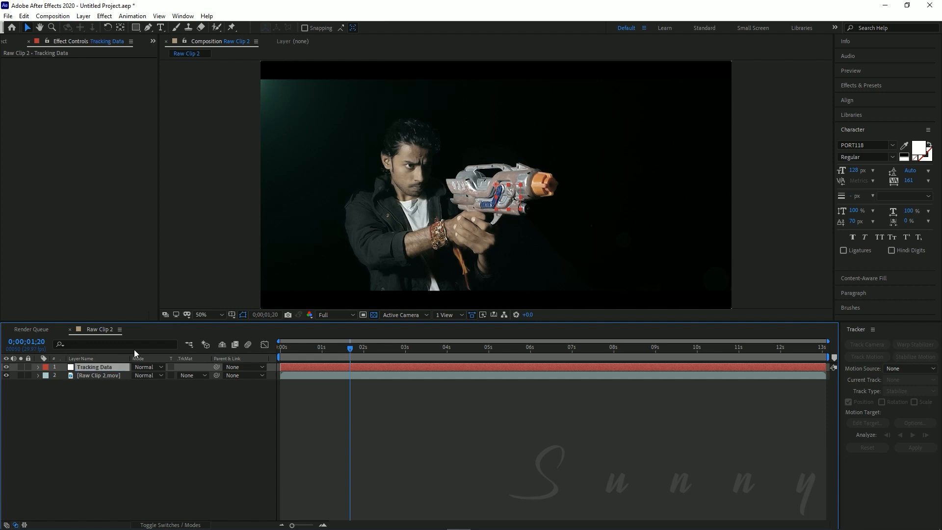
# Create track data from the tracked gun layer in the Mocha AE effect on Raw Clip 2.mov.
pyautogui.click(102, 375)
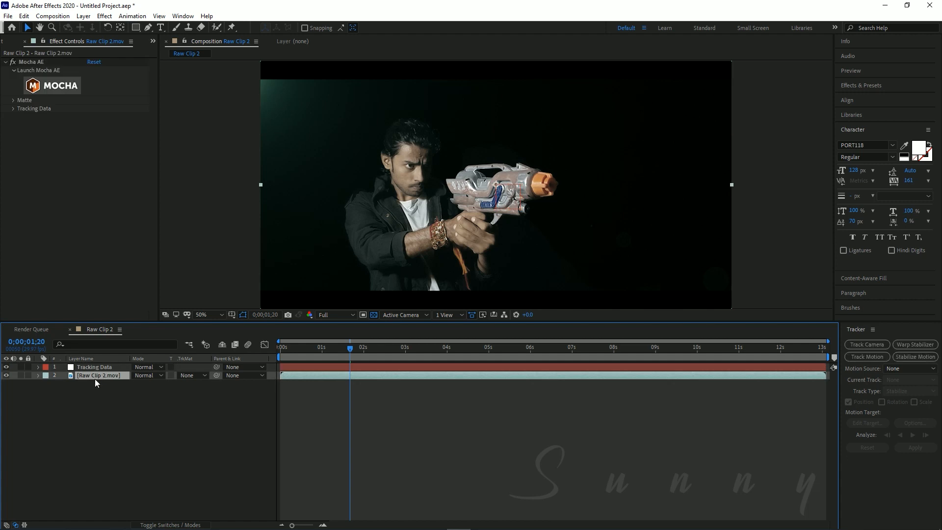
pyautogui.click(11, 108)
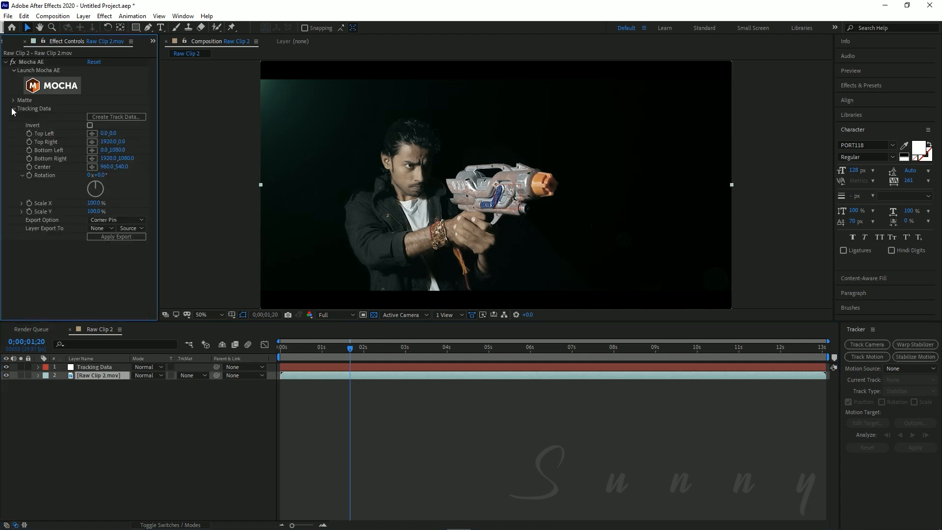
pyautogui.click(96, 117)
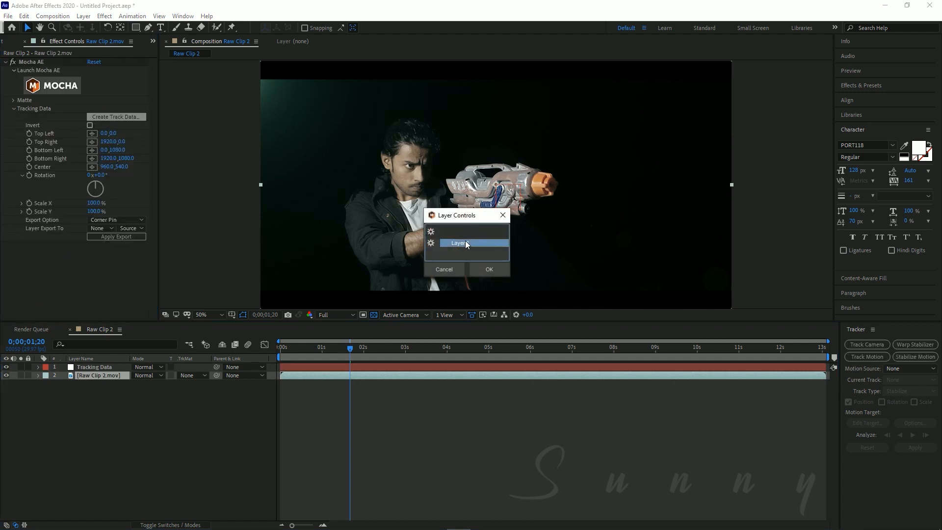
pyautogui.click(489, 269)
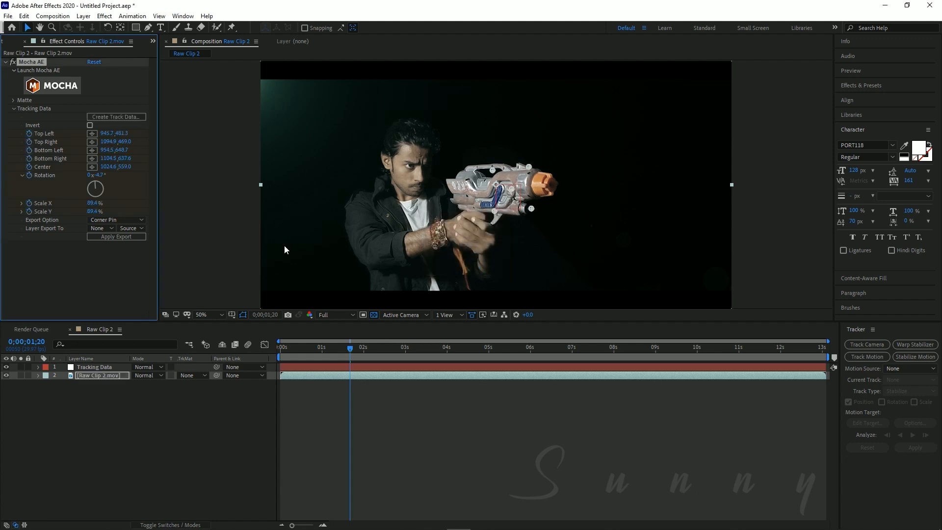
# Export the Mocha track as Transform data to the Tracking Data layer.
pyautogui.click(114, 221)
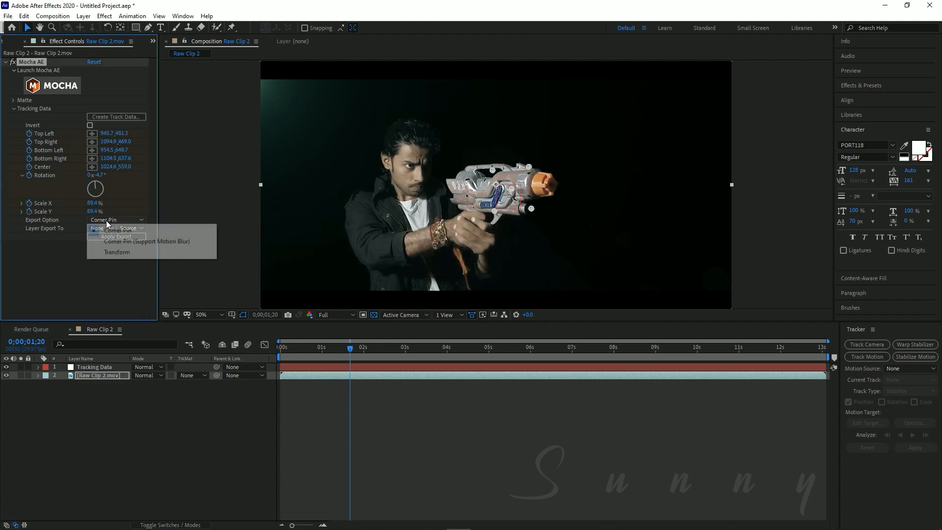
pyautogui.click(127, 251)
pyautogui.click(129, 219)
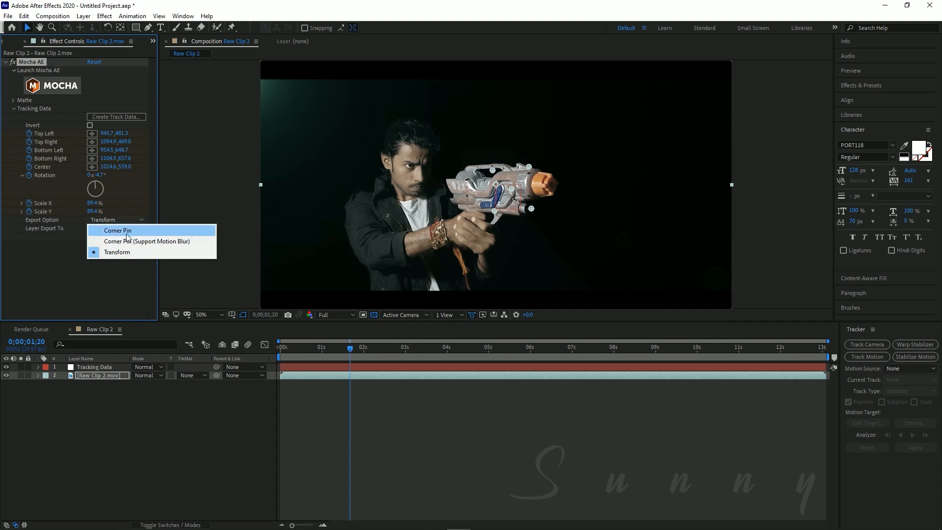
pyautogui.click(110, 267)
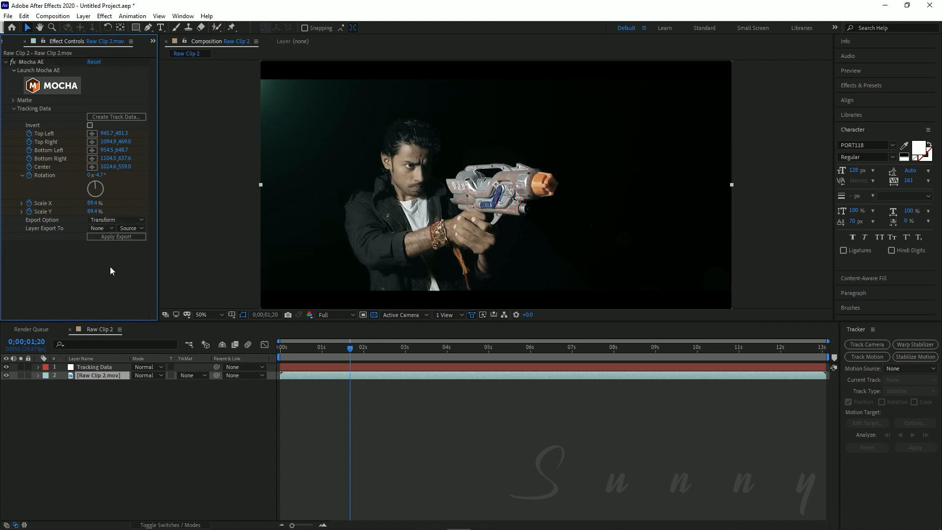
pyautogui.click(97, 228)
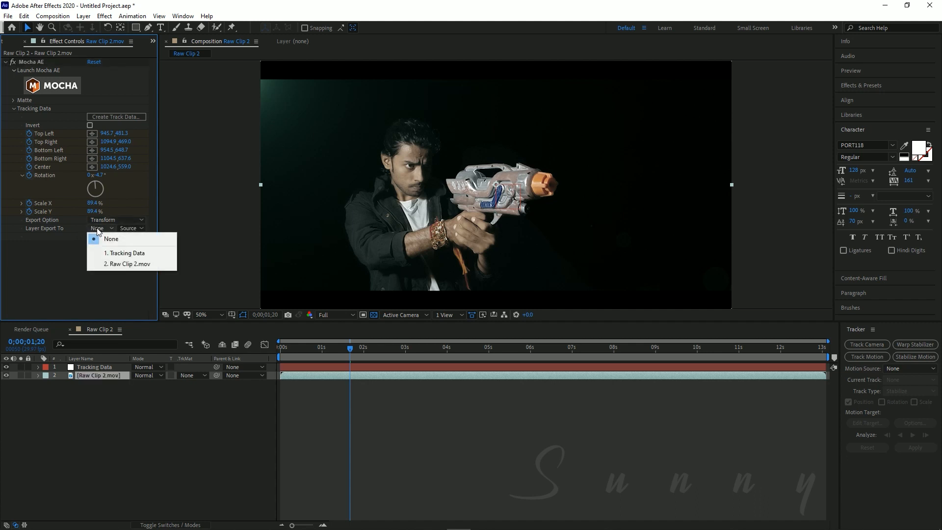
pyautogui.click(124, 251)
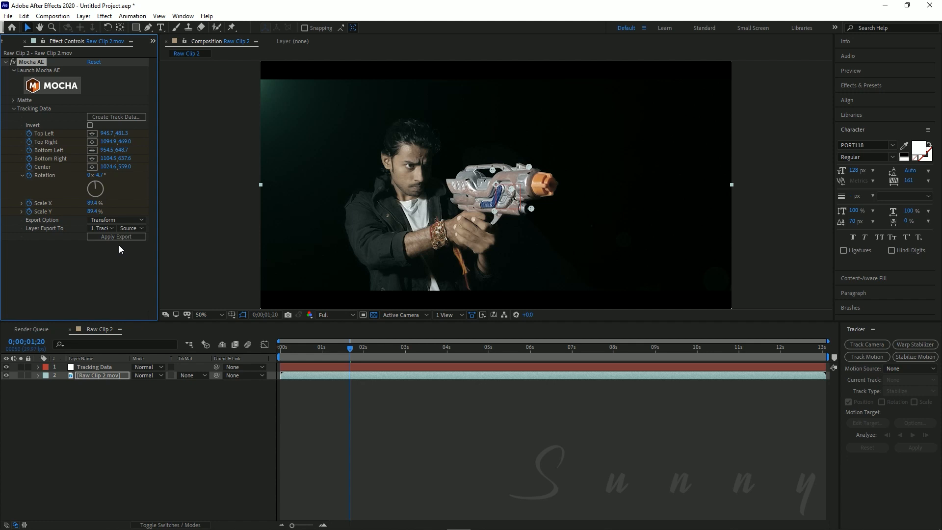
pyautogui.click(121, 236)
# Trim the start of the Tracking Data layer to 0;00;01;00, where the gun track begins.
pyautogui.moveTo(353, 351); pyautogui.dragTo(334, 351)
pyautogui.moveTo(352, 354); pyautogui.dragTo(322, 355)
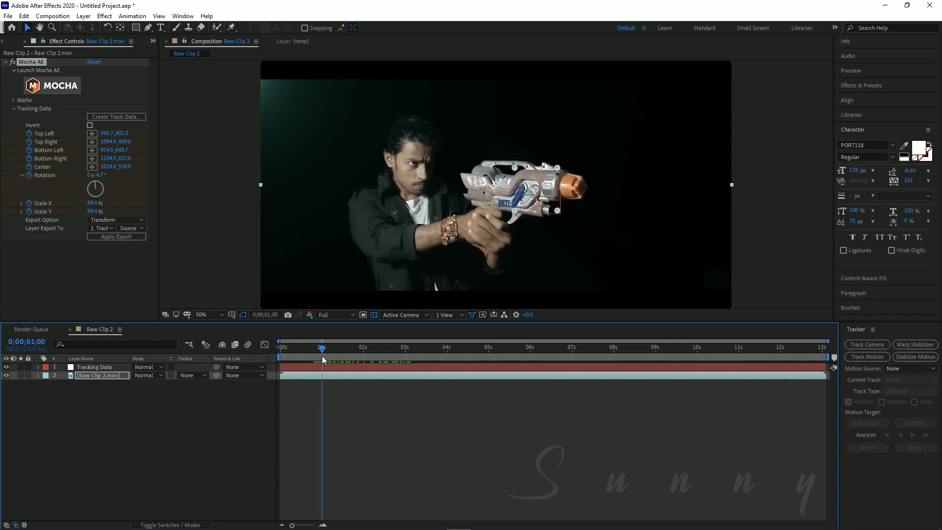
pyautogui.click(357, 366)
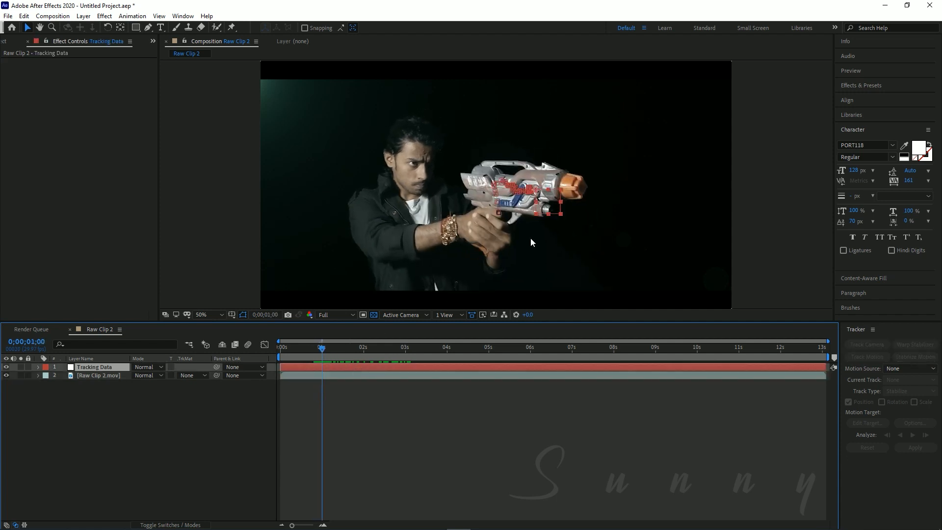
pyautogui.scroll(4, 448, 292)
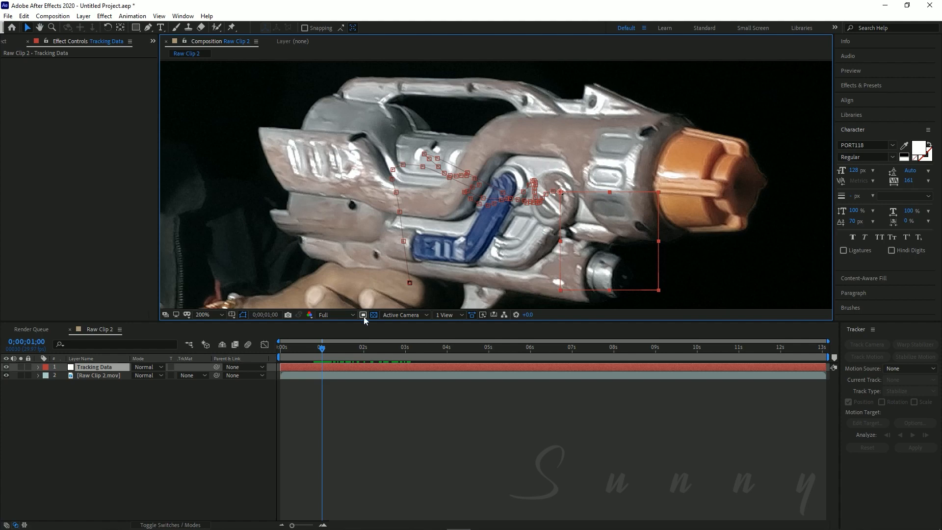
pyautogui.moveTo(322, 349); pyautogui.dragTo(323, 351)
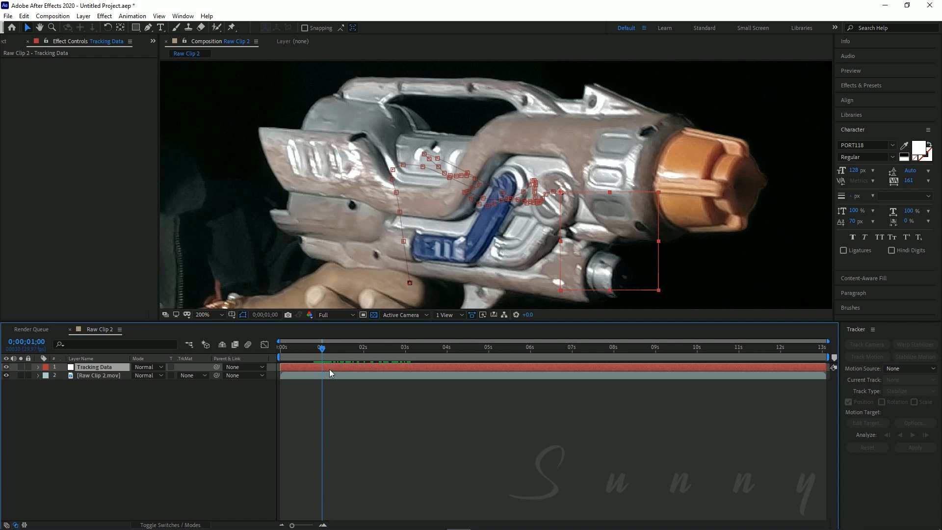
pyautogui.hotkey('alt', '[')
# Trim the end of the Tracking Data layer to 0;00;02;24.
pyautogui.moveTo(348, 350); pyautogui.dragTo(406, 348)
pyautogui.moveTo(478, 269); pyautogui.dragTo(519, 204)
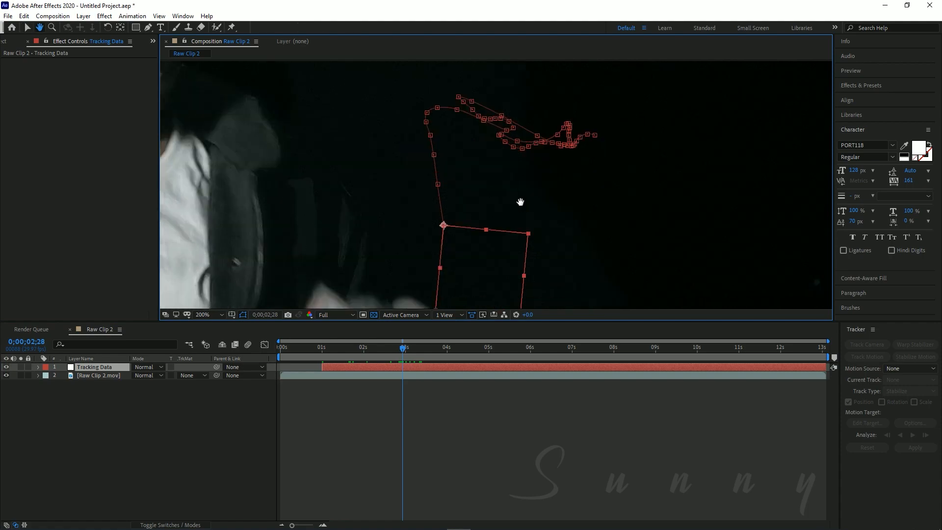
pyautogui.moveTo(394, 350); pyautogui.dragTo(397, 351)
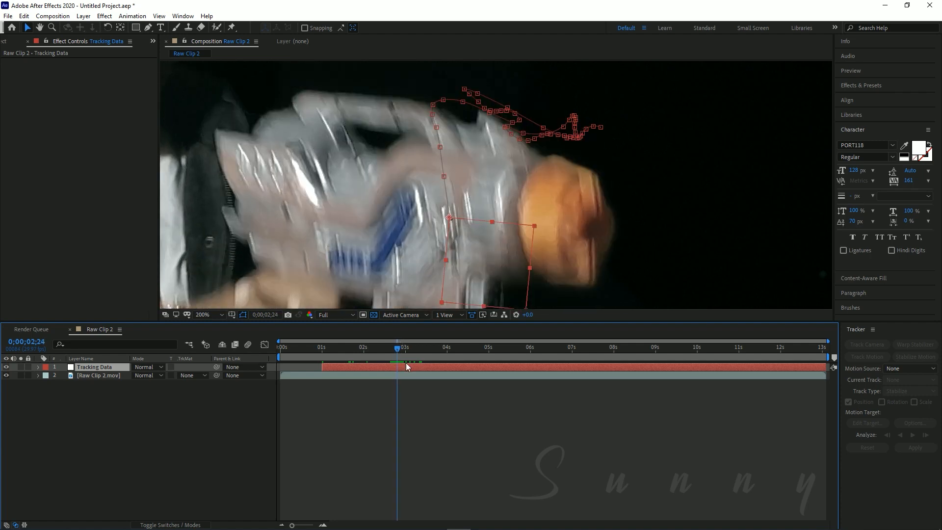
pyautogui.hotkey('alt', ']')
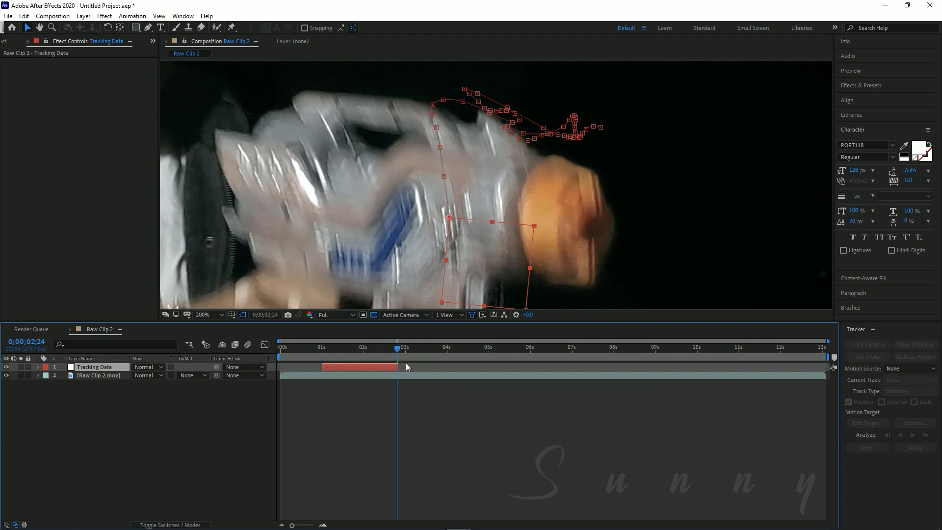
pyautogui.scroll(-2, 537, 275)
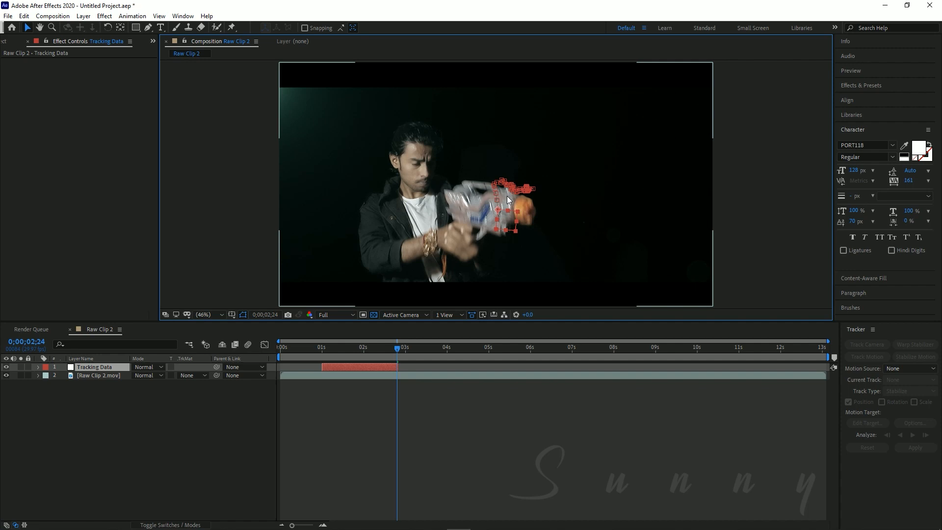
# Save the project as "tutorial gun blast" in the Sci fi Gun Blast folder, replacing the existing file.
pyautogui.hotkey('ctrl', 's')
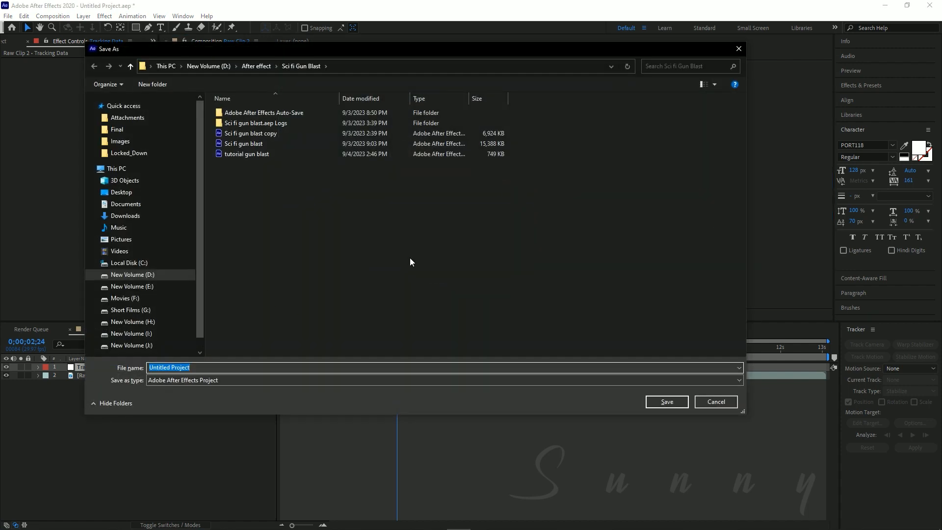
pyautogui.click(250, 154)
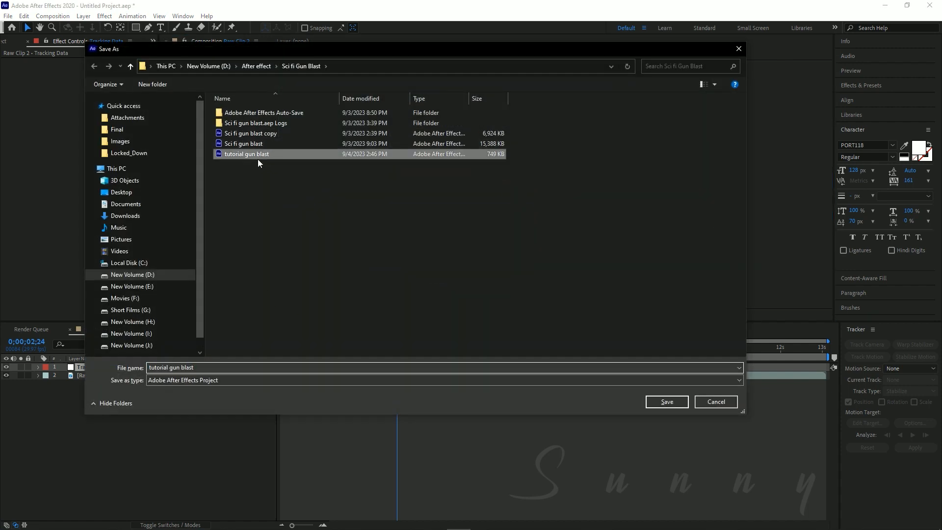
pyautogui.click(668, 401)
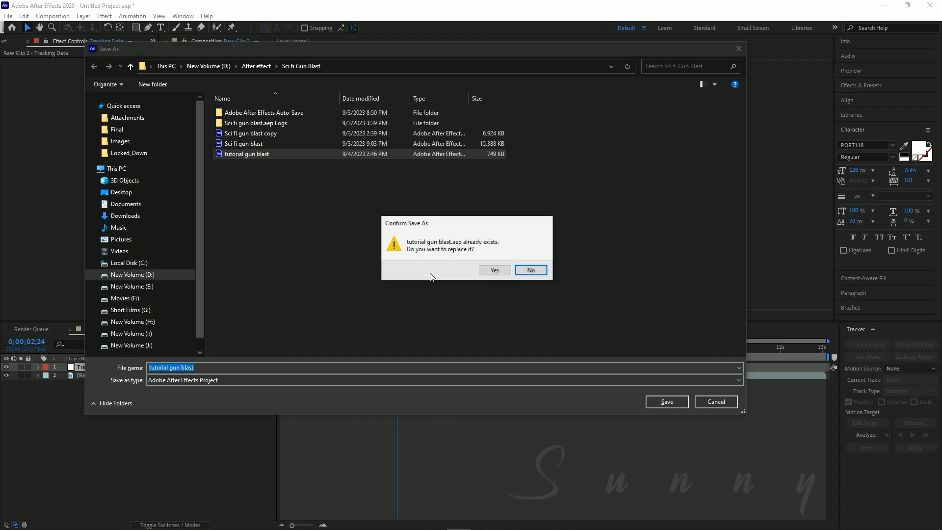
pyautogui.click(490, 270)
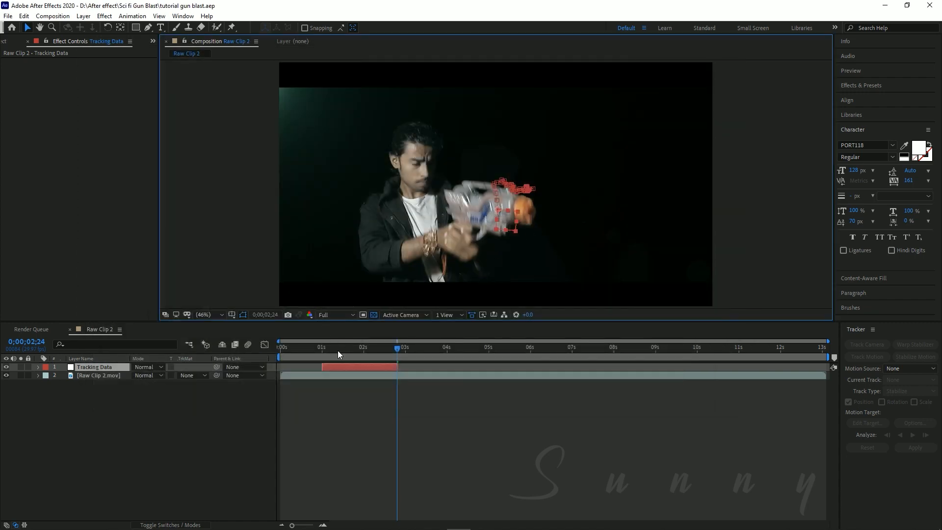
# Create a new 1080 x 1080 px composition named "Hud Layer" with a duration of 0;00;02;01.
pyautogui.moveTo(332, 350); pyautogui.dragTo(369, 347)
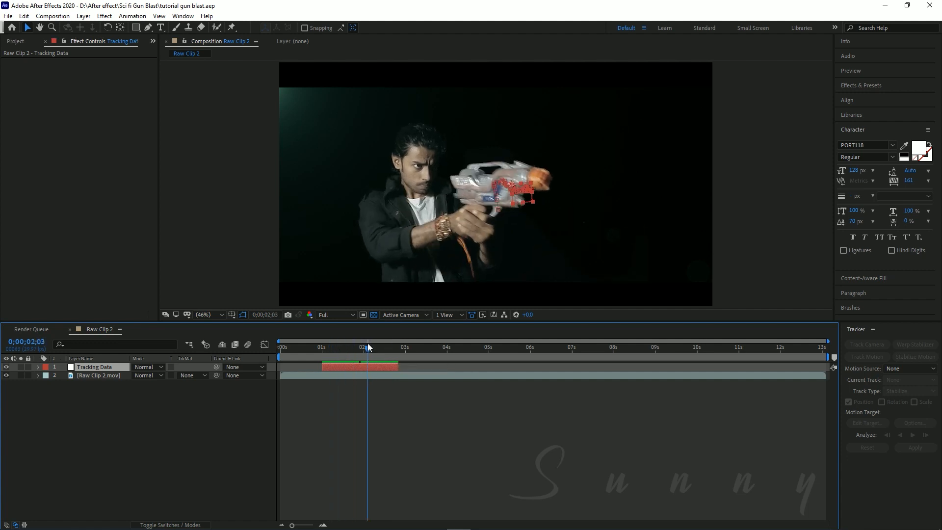
pyautogui.click(18, 42)
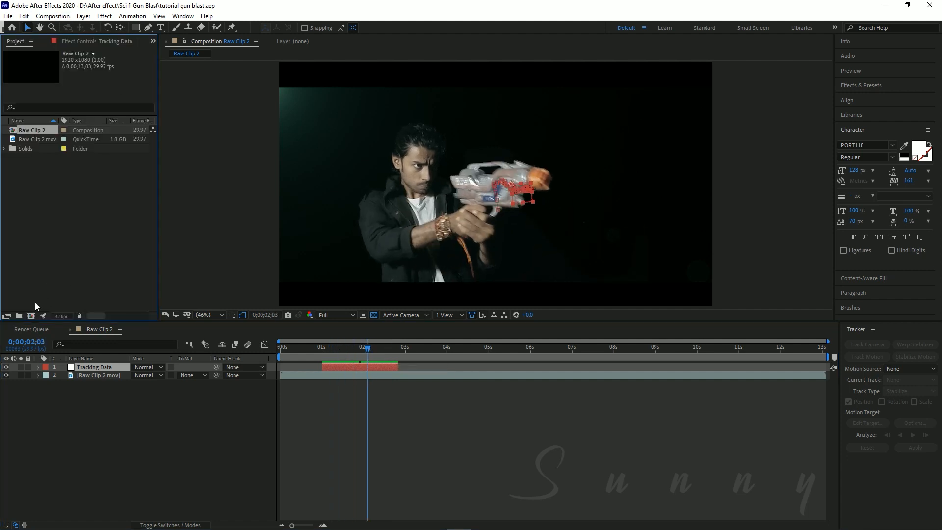
pyautogui.click(31, 316)
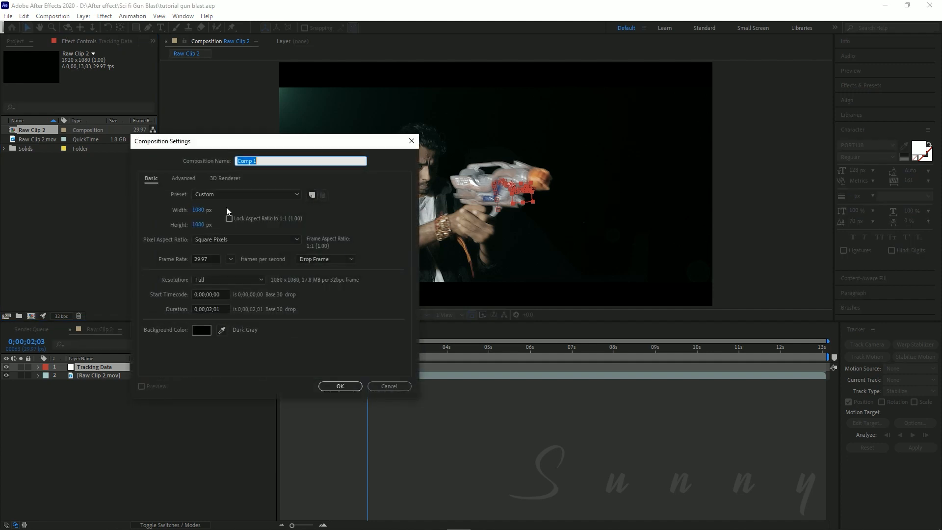
pyautogui.click(199, 209)
pyautogui.click(198, 225)
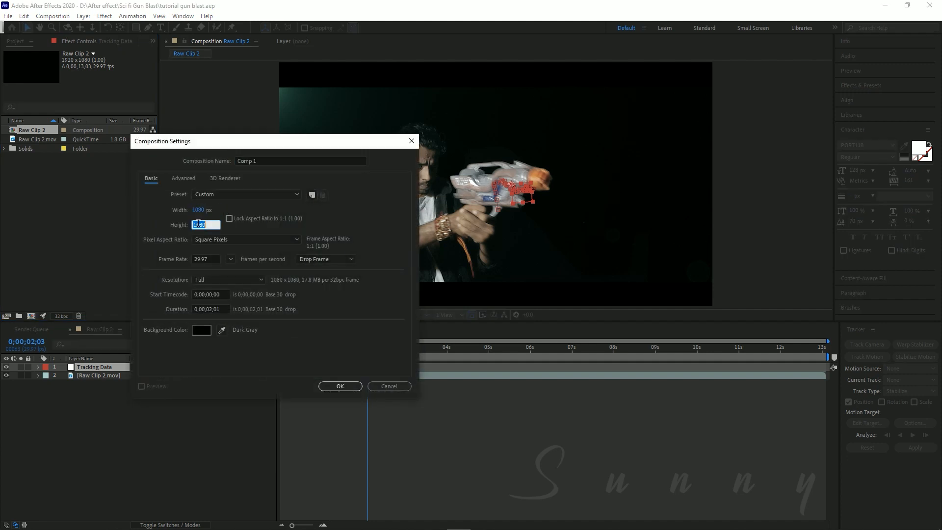
pyautogui.click(285, 299)
pyautogui.click(267, 160)
pyautogui.write('Hud Layer')
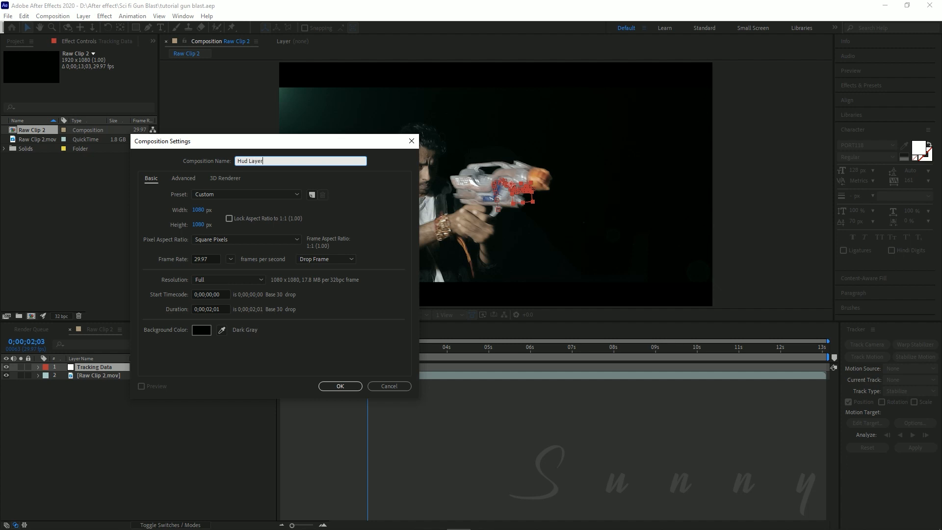
pyautogui.click(329, 386)
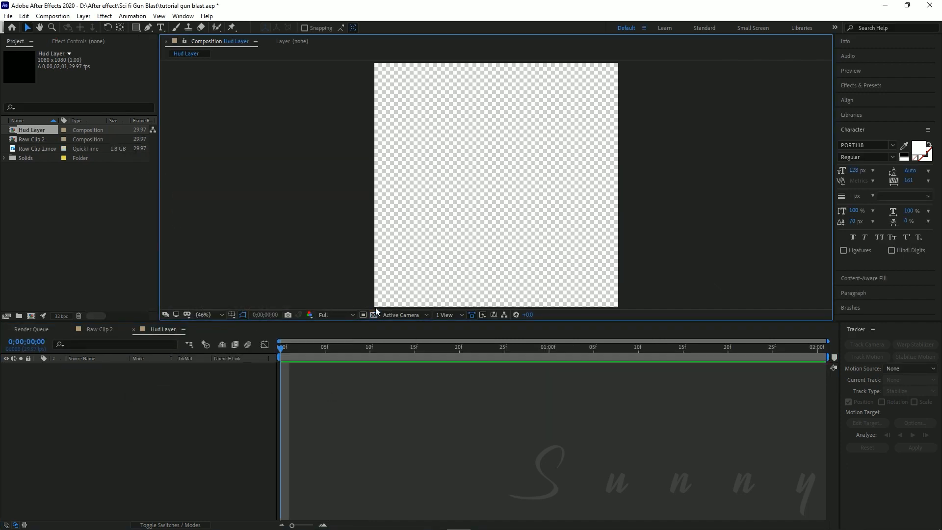
# Turn off the transparency grid for the Hud Layer composition and fit the whole frame in the viewer.
pyautogui.click(374, 314)
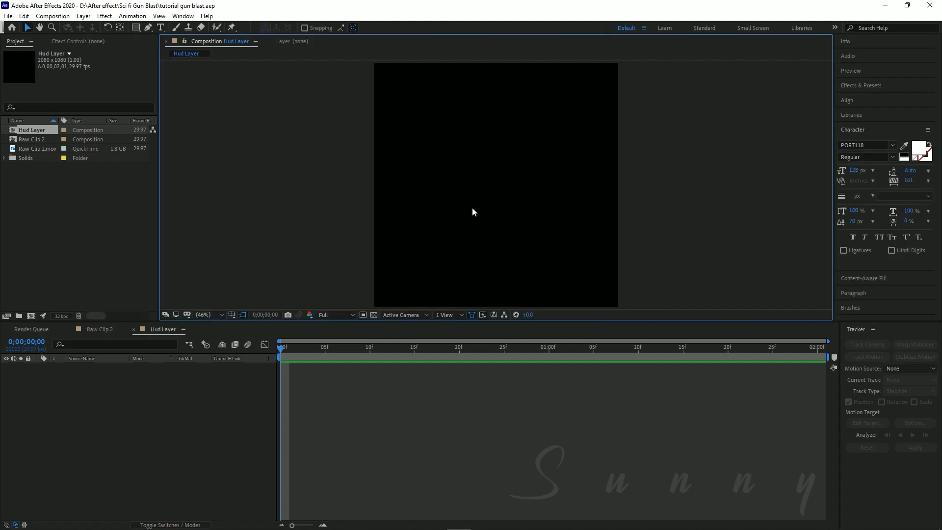
pyautogui.scroll(1, 433, 168)
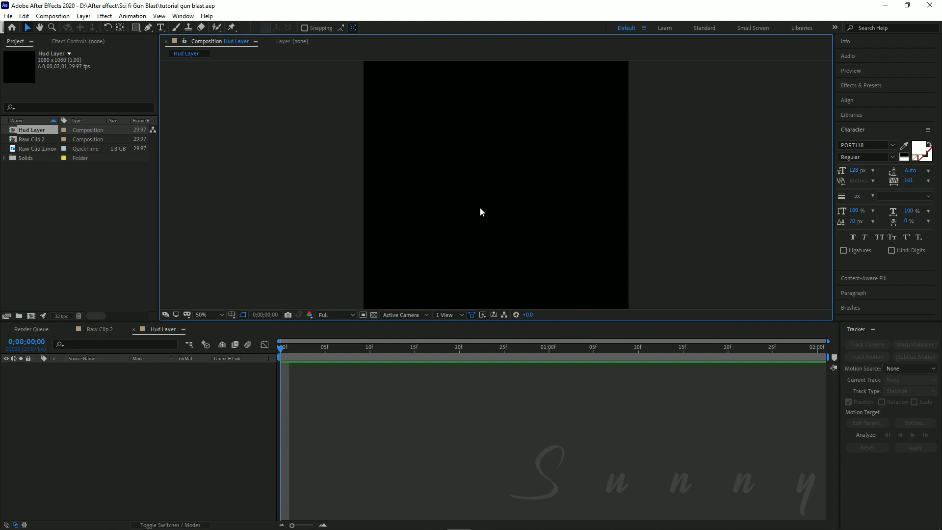
pyautogui.scroll(-2, 480, 212)
pyautogui.scroll(2, 480, 212)
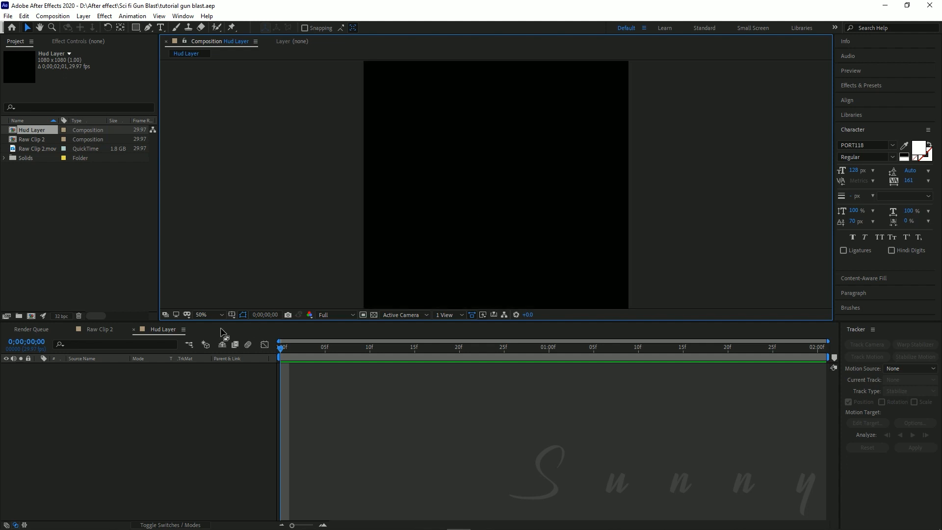
pyautogui.click(199, 316)
pyautogui.click(201, 325)
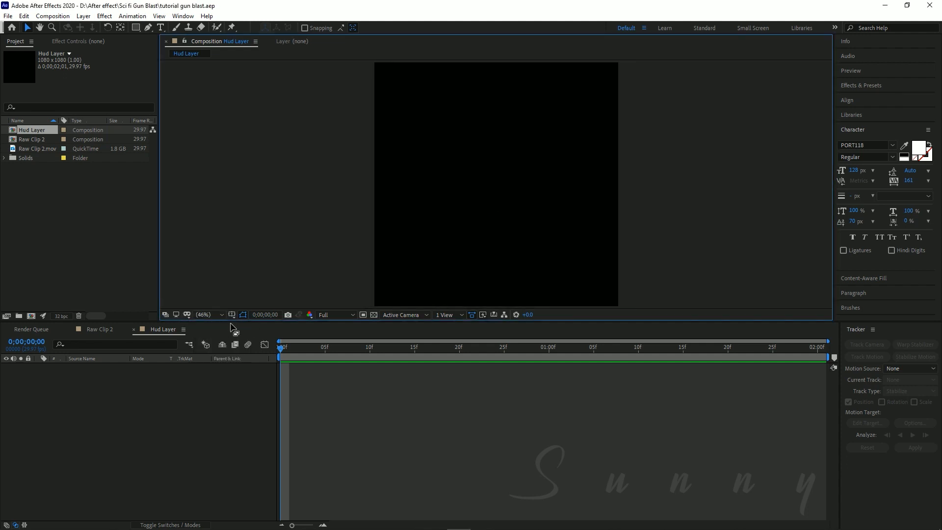
# Add a white 1080 x 1080 px solid named "Hud" to the Hud Layer composition.
pyautogui.click(157, 387)
pyautogui.click(83, 16)
pyautogui.moveTo(91, 25)
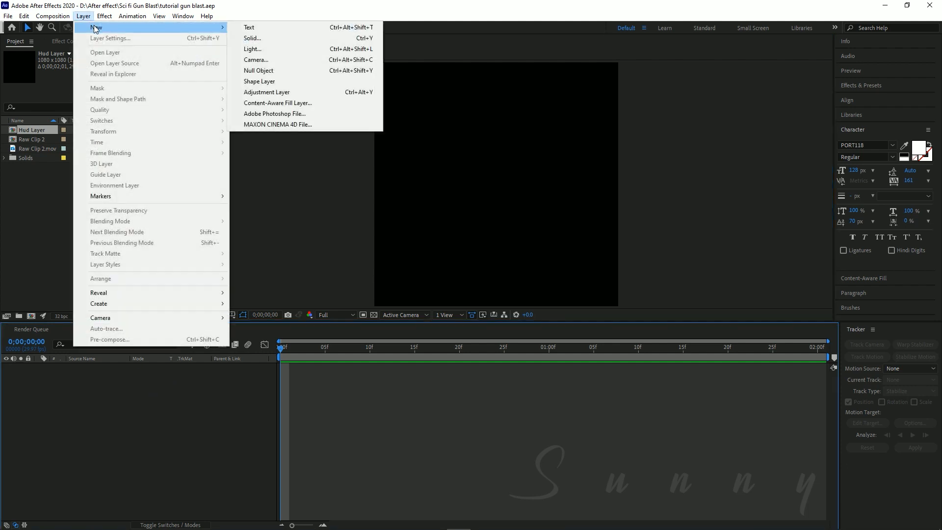
pyautogui.click(270, 39)
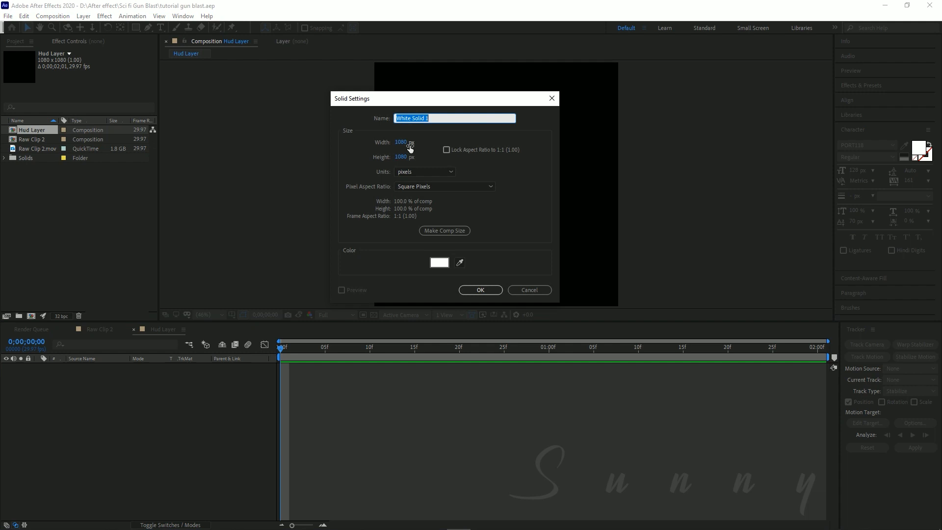
pyautogui.write('Hud')
pyautogui.press('Return')
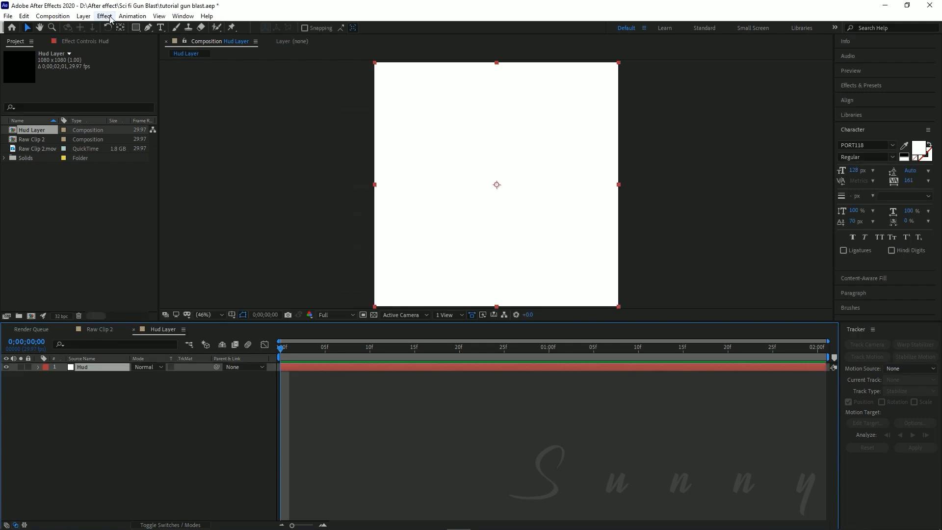
# Apply a full-size circular mask to the Hud solid with the Ellipse tool.
pyautogui.click(136, 28)
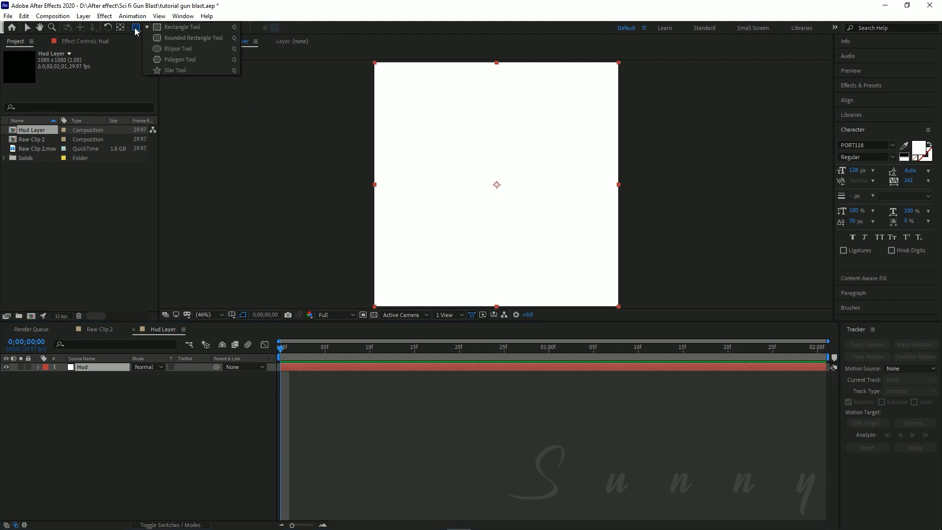
pyautogui.click(175, 50)
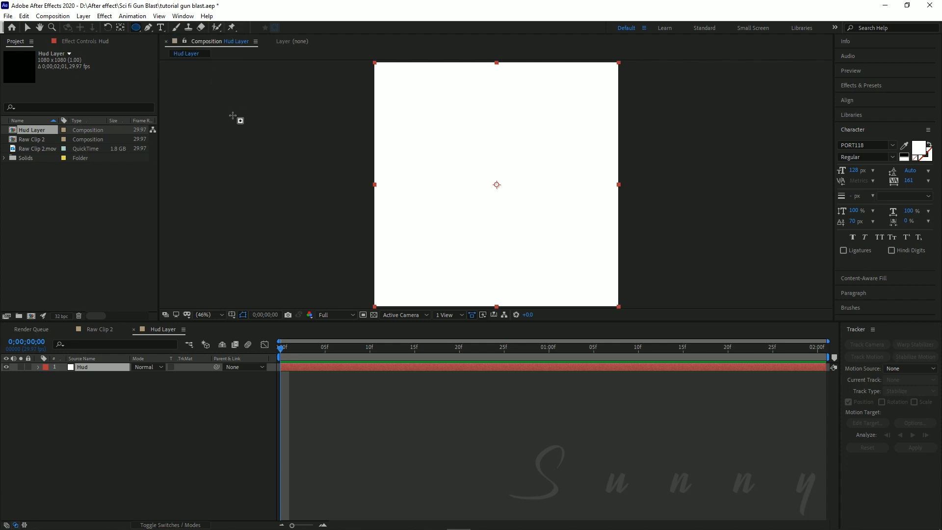
pyautogui.doubleClick(135, 28)
pyautogui.press('v')
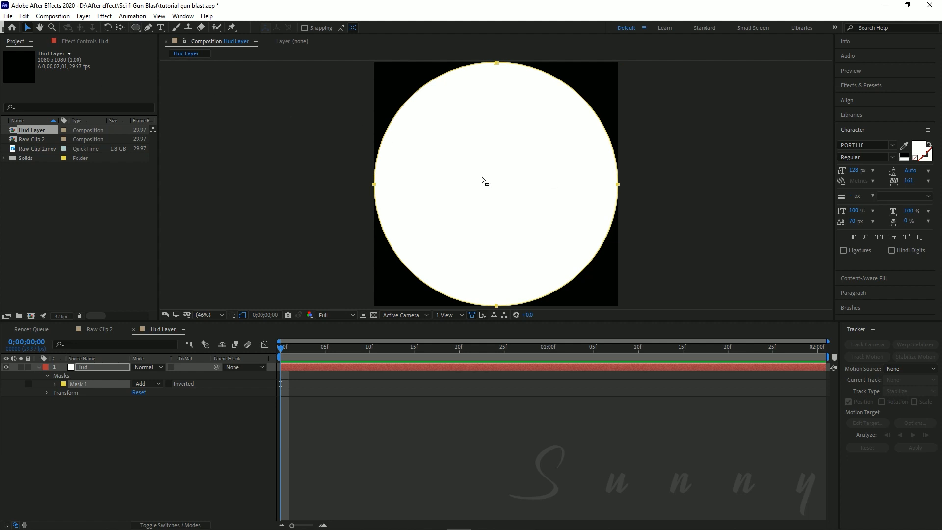
# Duplicate the circular mask on the Hud layer and set the copy's mode to Subtract.
pyautogui.click(110, 367)
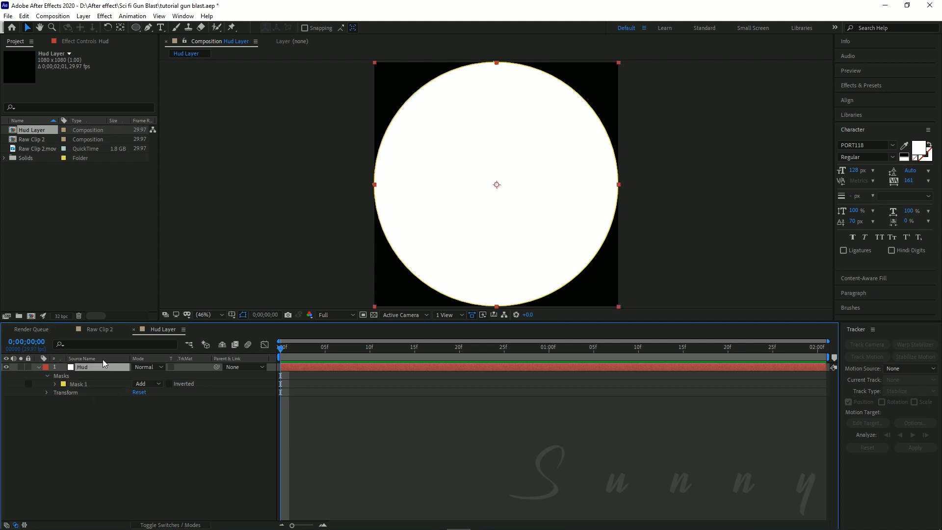
pyautogui.press('u')
pyautogui.press('m')
pyautogui.press('m')
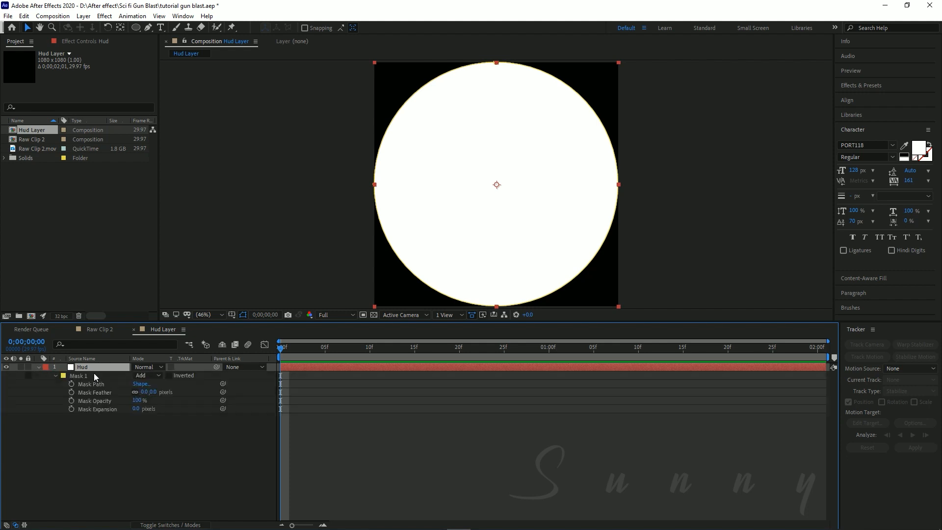
pyautogui.press('u')
pyautogui.press('m')
pyautogui.press('m')
pyautogui.click(82, 376)
pyautogui.hotkey('ctrl', 'd')
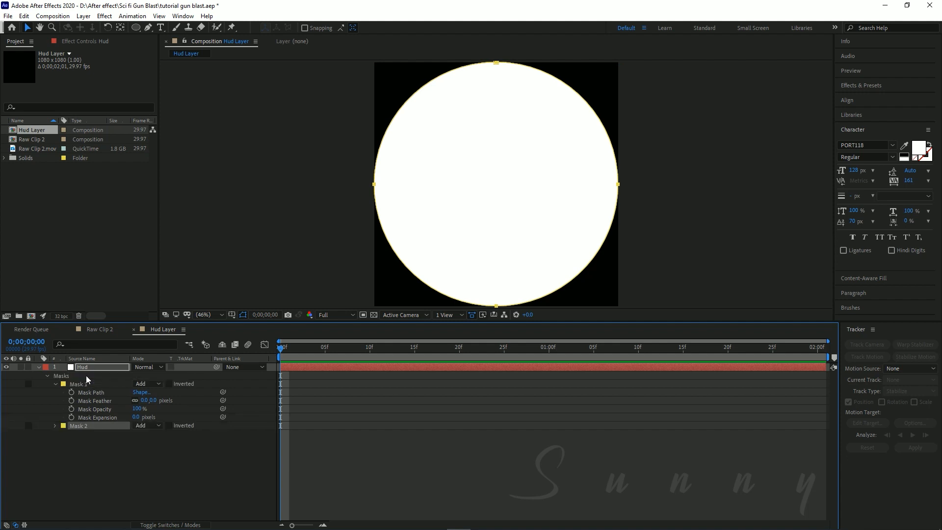
pyautogui.click(51, 425)
pyautogui.click(138, 426)
pyautogui.click(155, 453)
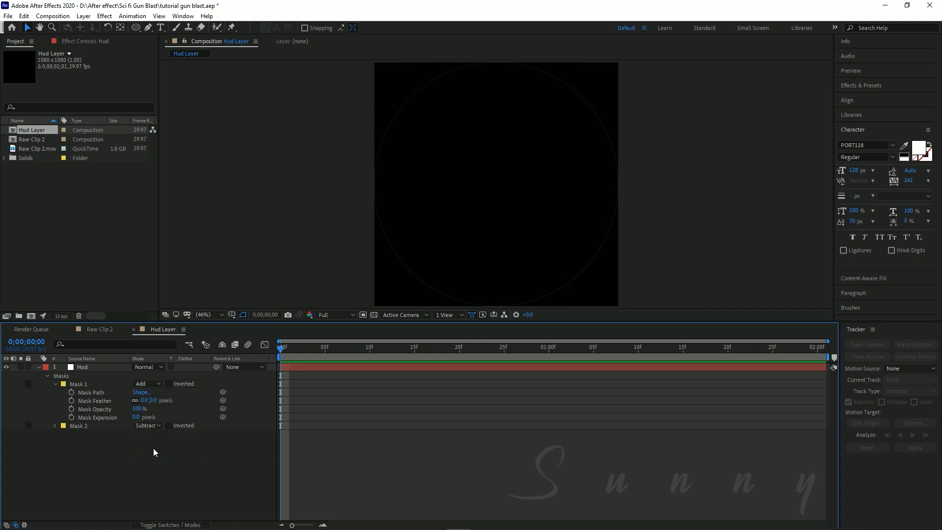
# Turn the circle into a soft ring by setting Mask 2's feather to 120 pixels and its expansion to -82 pixels.
pyautogui.click(55, 425)
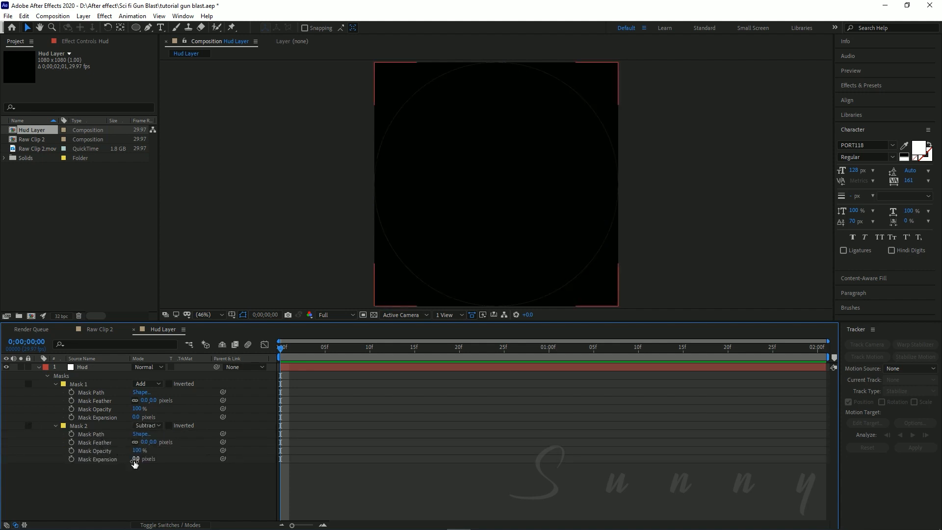
pyautogui.moveTo(135, 459); pyautogui.dragTo(51, 448)
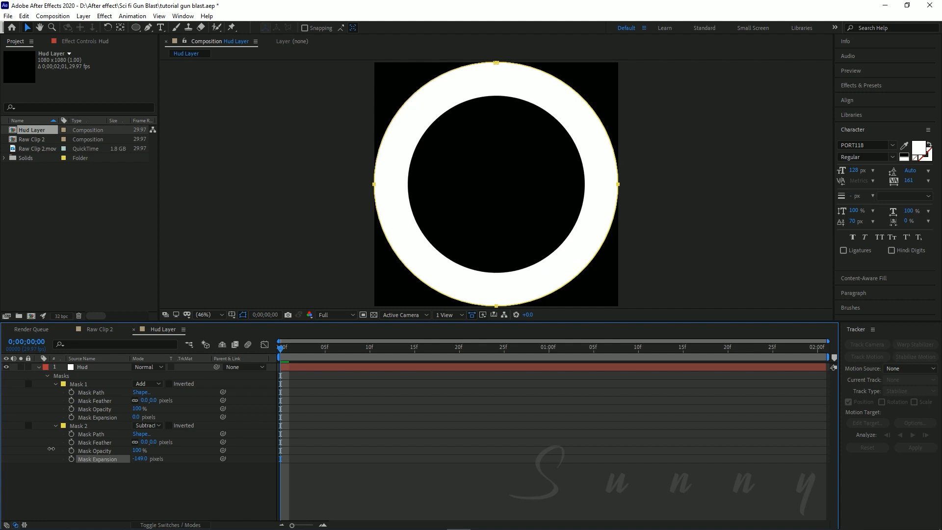
pyautogui.moveTo(136, 459); pyautogui.dragTo(151, 458)
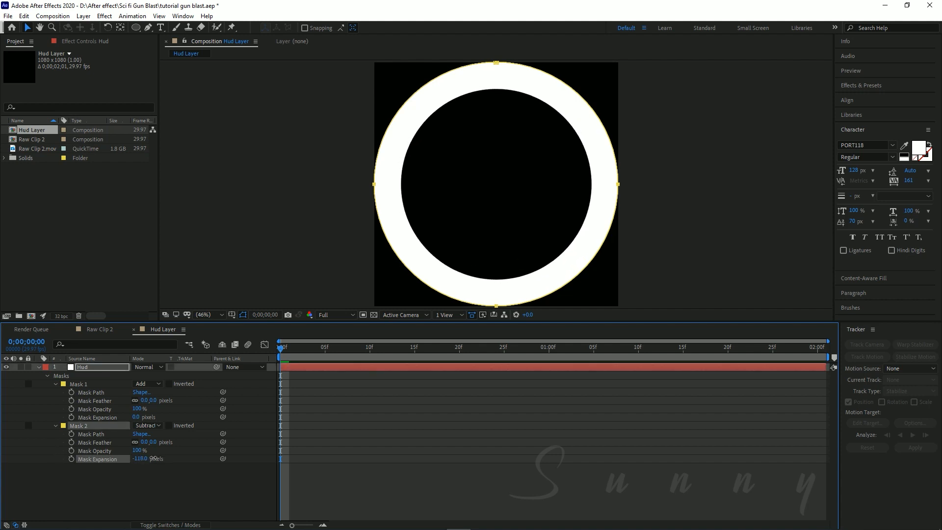
pyautogui.moveTo(147, 442); pyautogui.dragTo(211, 440)
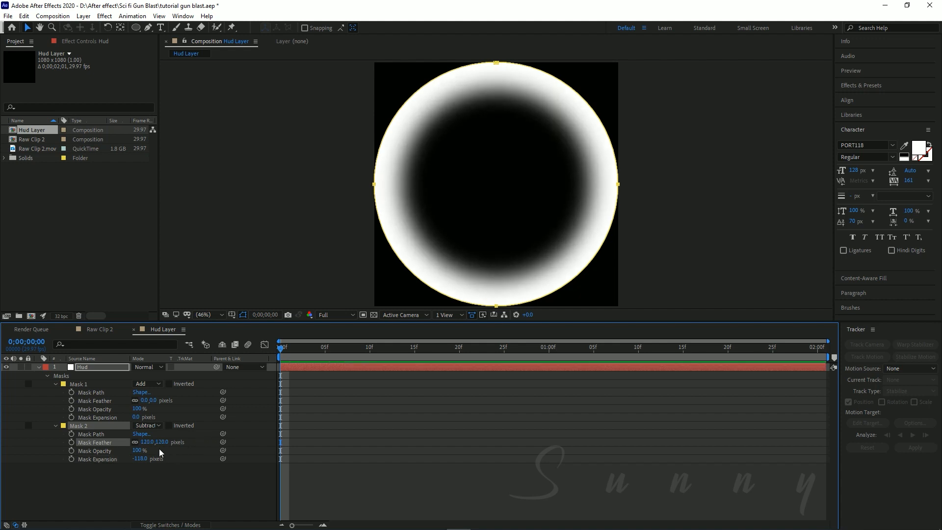
pyautogui.moveTo(135, 458); pyautogui.dragTo(155, 458)
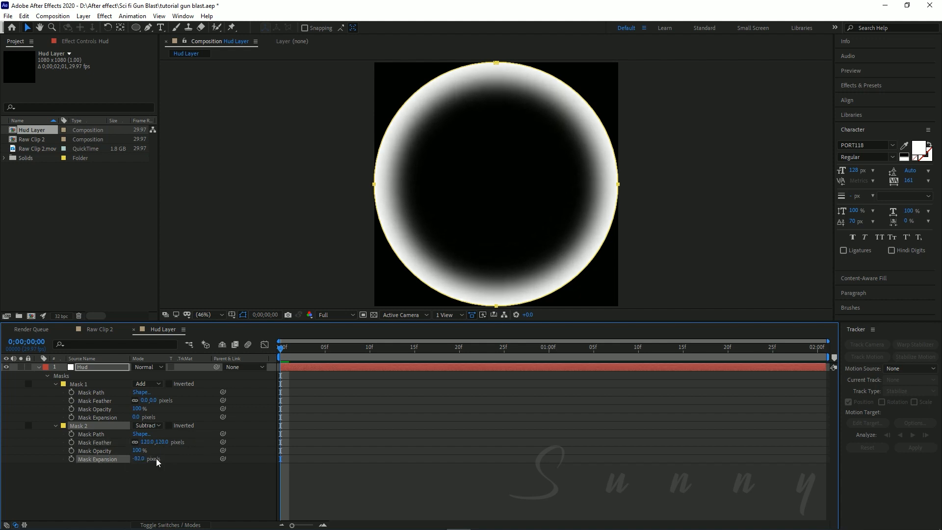
# Duplicate the Hud ring layer, scale the copy down to a little over half size, and save the project.
pyautogui.click(116, 367)
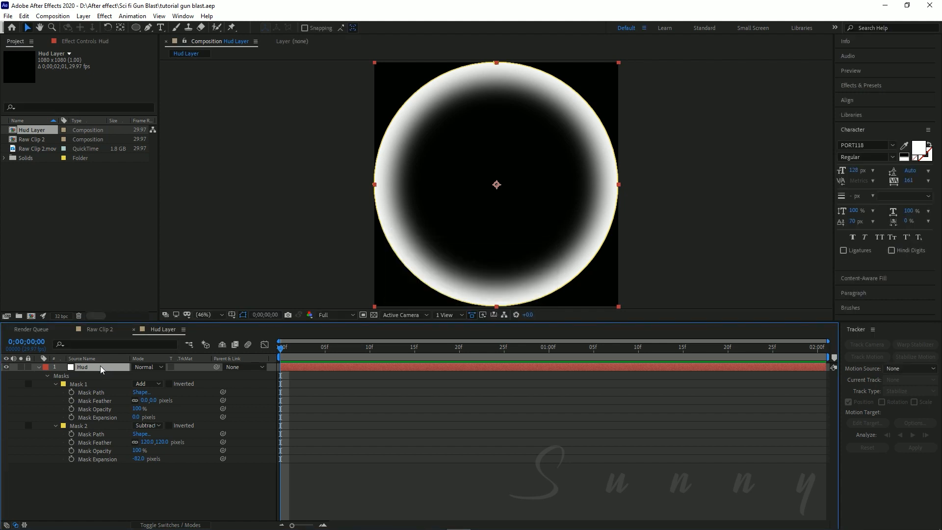
pyautogui.hotkey('ctrl', 'd')
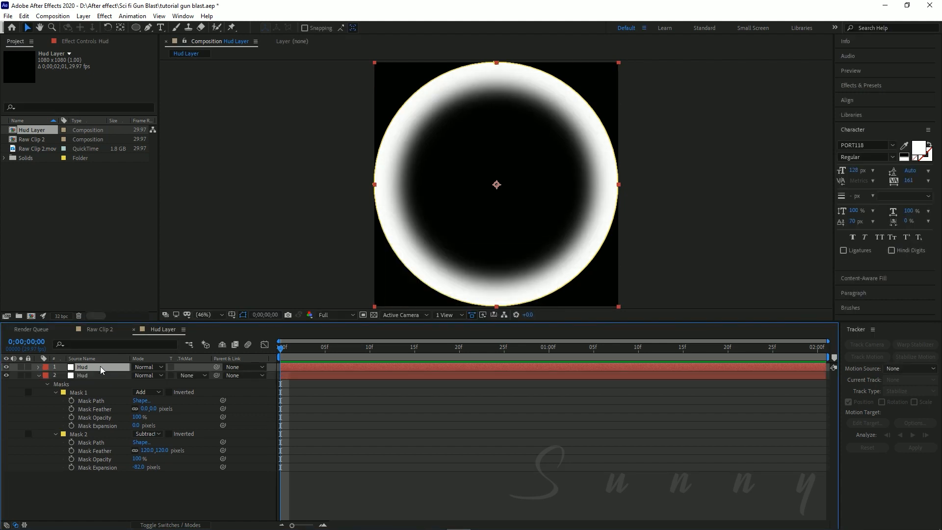
pyautogui.press('ctrl+shift+KP_Subtract')
pyautogui.press('ctrl+shift+KP_Subtract')
pyautogui.press('ctrl+shift+KP_Subtract')
pyautogui.press('ctrl+shift+KP_Subtract')
pyautogui.press('ctrl+shift+KP_Subtract')
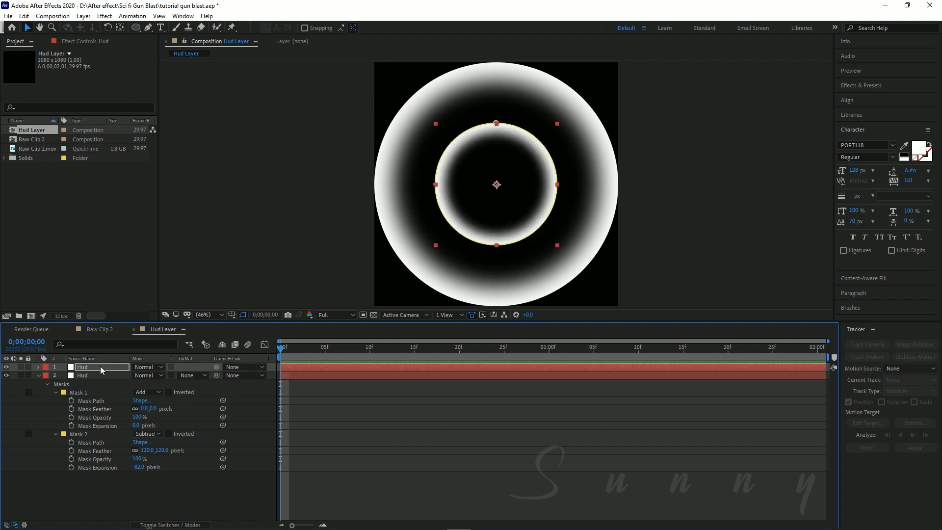
pyautogui.press('ctrl+KP_Add')
pyautogui.press('ctrl+KP_Add')
pyautogui.press('ctrl+KP_Add')
pyautogui.press('ctrl+KP_Add')
pyautogui.press('ctrl+KP_Add')
pyautogui.press('ctrl+KP_Add')
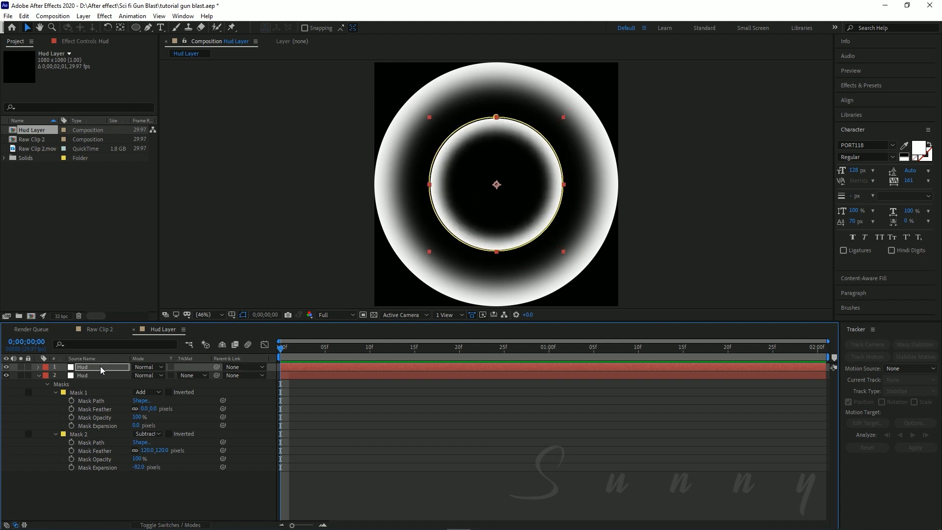
pyautogui.press('ctrl+KP_Subtract')
pyautogui.hotkey('ctrl', 's')
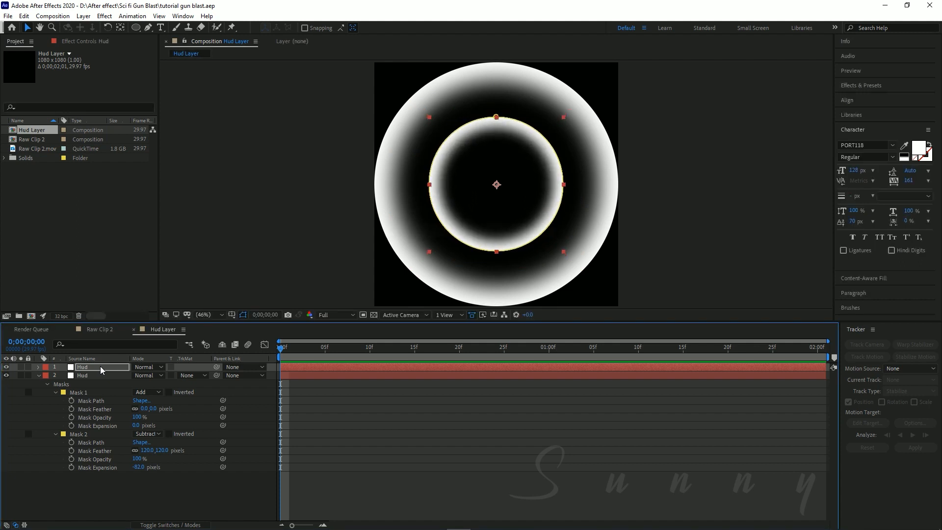
# Duplicate the smaller ring layer, scale the new copy to just under a quarter of the outer ring's size, and save the project.
pyautogui.click(121, 367)
pyautogui.hotkey('ctrl', 'd')
pyautogui.press('ctrl+shift+KP_Subtract')
pyautogui.press('ctrl+shift+KP_Subtract')
pyautogui.press('ctrl+shift+KP_Subtract')
pyautogui.press('ctrl+shift+KP_Subtract')
pyautogui.press('ctrl+shift+KP_Subtract')
pyautogui.press('ctrl+shift+KP_Subtract')
pyautogui.press('ctrl+shift+KP_Add')
pyautogui.press('ctrl+KP_Subtract')
pyautogui.press('ctrl+KP_Subtract')
pyautogui.hotkey('ctrl', 's')
pyautogui.click(39, 385)
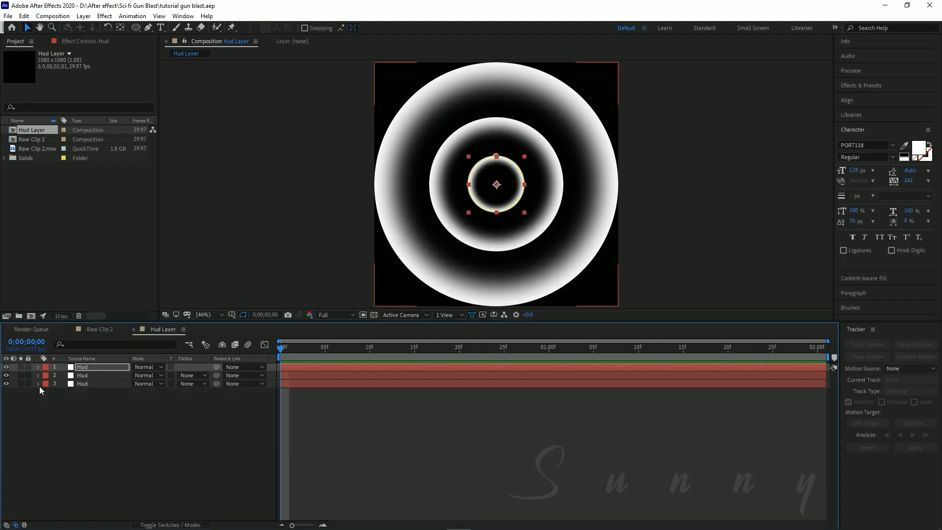
# Scale all three Hud ring layers down together until the outer ring spans roughly three quarters of the frame.
pyautogui.hotkey('ctrl', 'a')
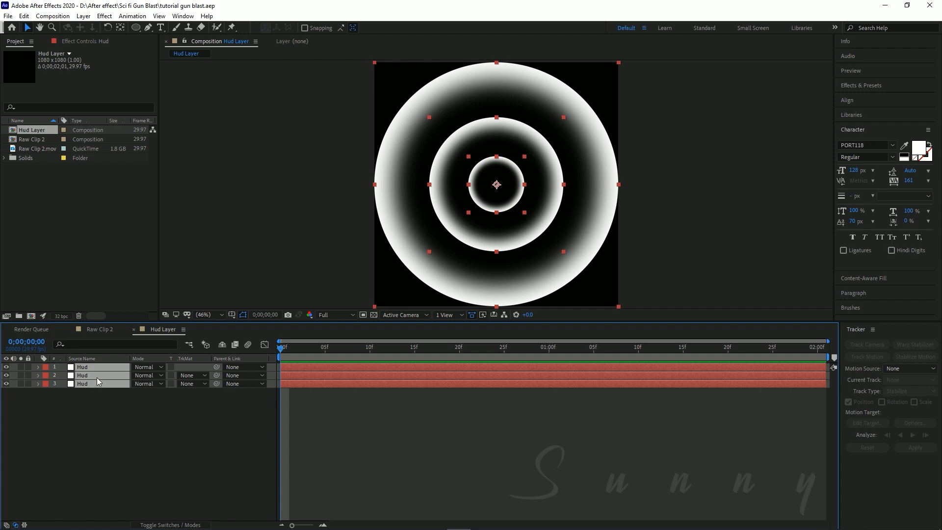
pyautogui.press('alt+shift+KP_Subtract')
pyautogui.press('alt+shift+KP_Subtract')
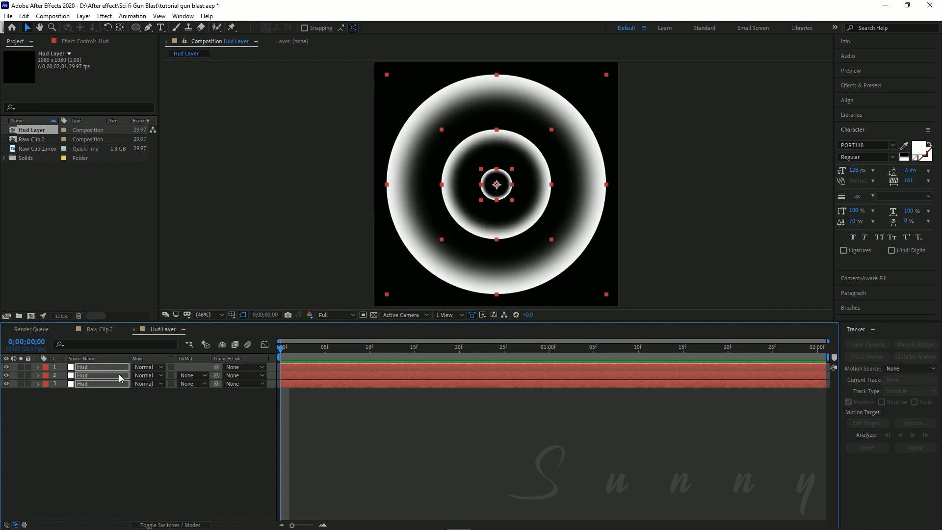
pyautogui.press('alt+shift+KP_Add')
pyautogui.press('alt+shift+KP_Subtract')
pyautogui.press('alt+shift+KP_Subtract')
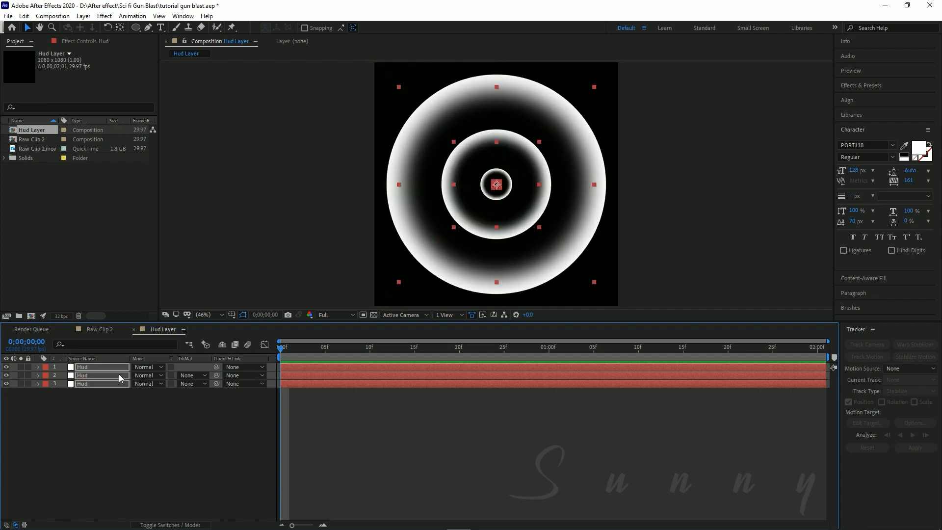
pyautogui.press('alt+shift+KP_Add')
pyautogui.press('alt+shift+KP_Subtract')
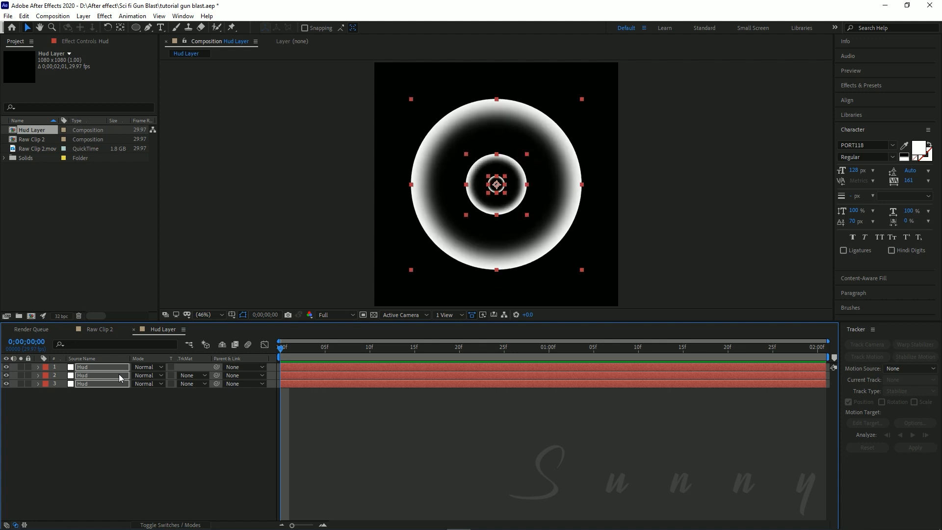
pyautogui.press('alt+shift+KP_Add')
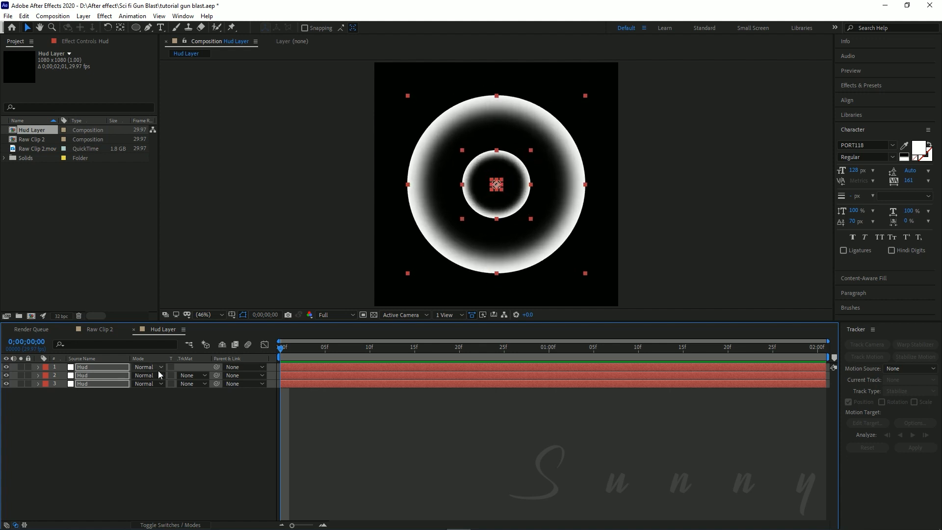
pyautogui.click(61, 473)
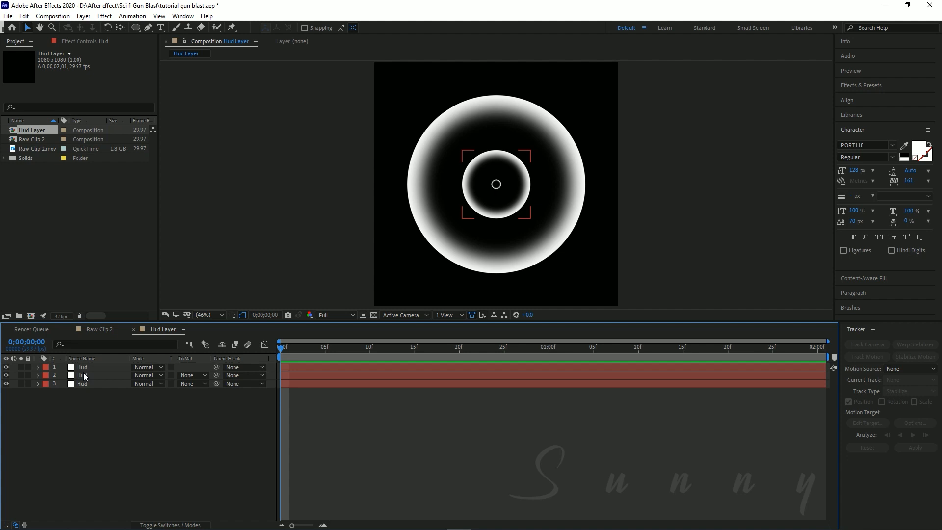
# Enlarge the middle Hud ring to about half of the outer ring's diameter.
pyautogui.click(85, 377)
pyautogui.press('ctrl+shift+KP_Add')
pyautogui.press('ctrl+shift+KP_Add')
pyautogui.press('ctrl+shift+KP_Subtract')
pyautogui.press('ctrl+shift+KP_Subtract')
pyautogui.press('ctrl+shift+KP_Add')
pyautogui.press('ctrl+KP_Subtract')
pyautogui.press('ctrl+KP_Add')
pyautogui.press('ctrl+KP_Add')
pyautogui.press('ctrl+KP_Subtract')
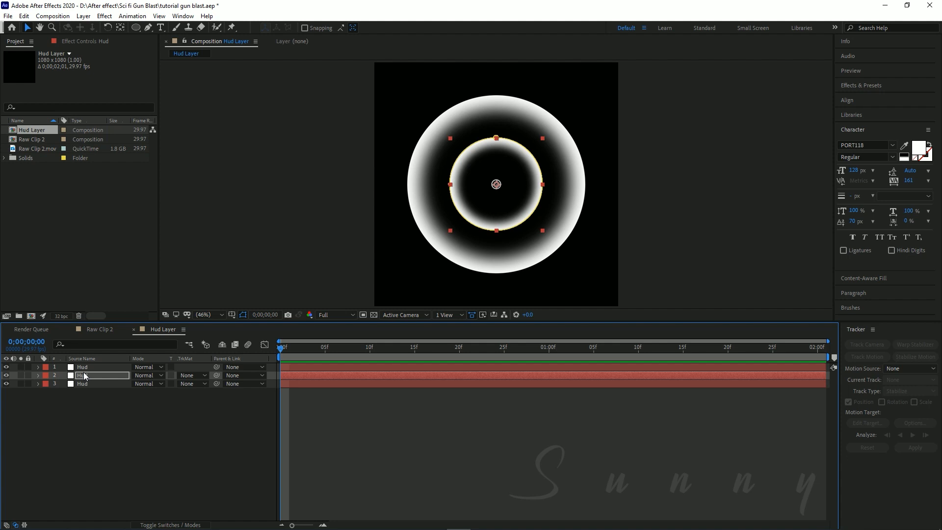
# Resize the innermost Hud ring to about a fifth of the outer ring's diameter and save the project.
pyautogui.click(84, 369)
pyautogui.press('ctrl+shift+KP_Add')
pyautogui.press('ctrl+shift+KP_Add')
pyautogui.press('ctrl+shift+KP_Add')
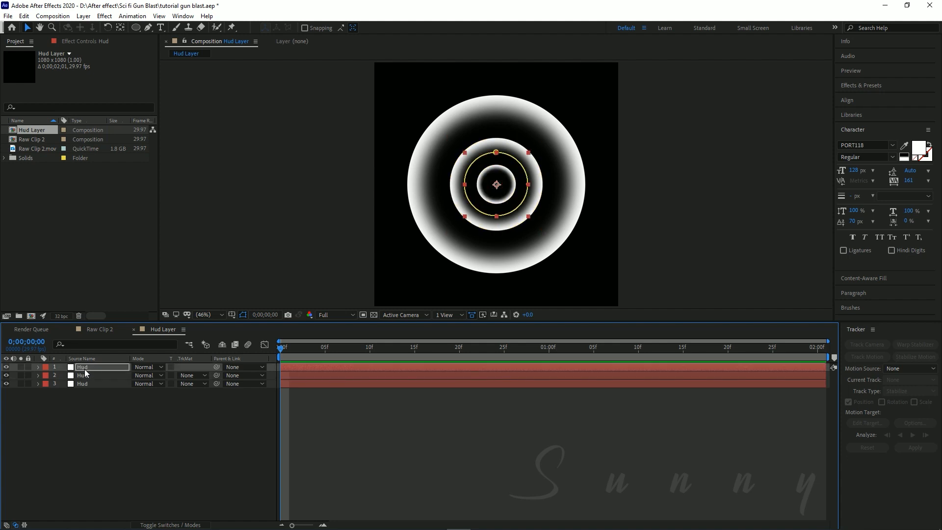
pyautogui.press('ctrl+shift+KP_Subtract')
pyautogui.press('ctrl+shift+KP_Subtract')
pyautogui.press('ctrl+shift+KP_Subtract')
pyautogui.press('ctrl+shift+KP_Subtract')
pyautogui.press('ctrl+shift+KP_Subtract')
pyautogui.hotkey('ctrl', 's')
pyautogui.click(669, 225)
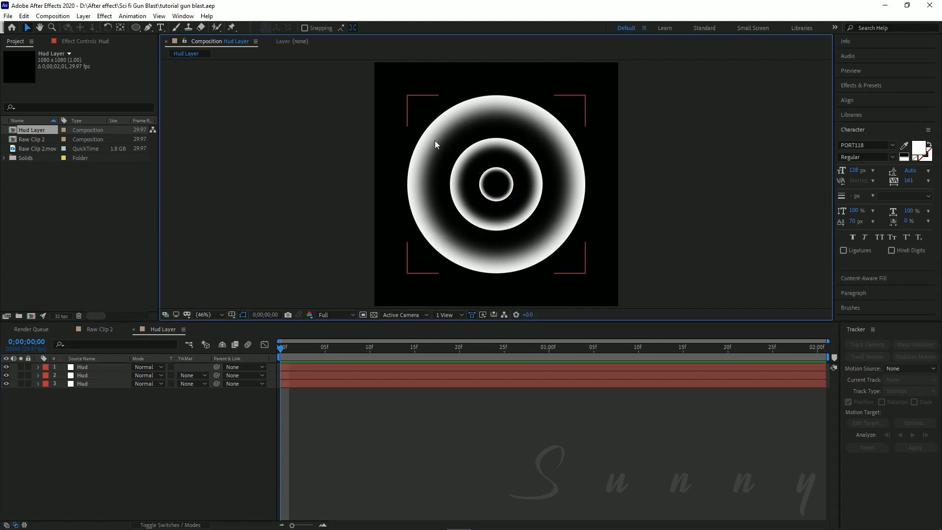
pyautogui.click(98, 401)
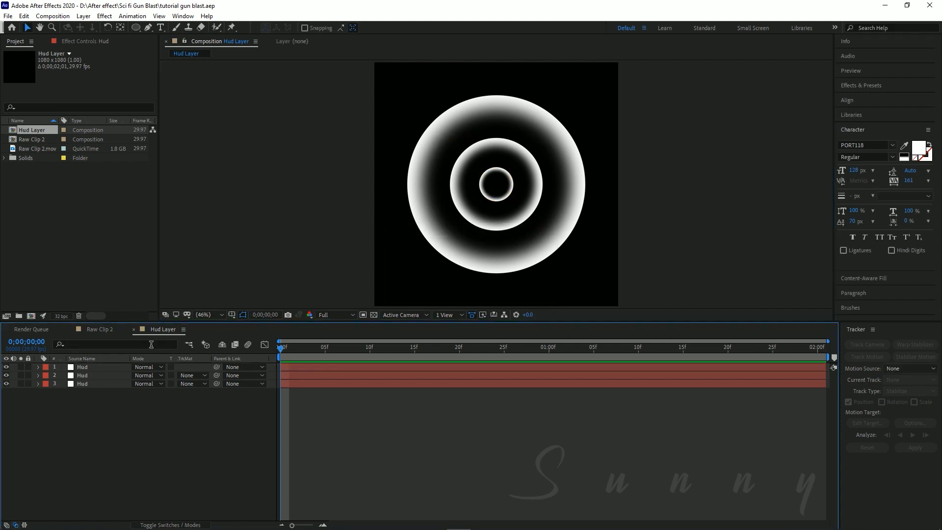
# Draw a narrow vertical and a narrow horizontal rectangle mask on the outer Hud ring, crossing at its centre and extending past its edges.
pyautogui.click(86, 383)
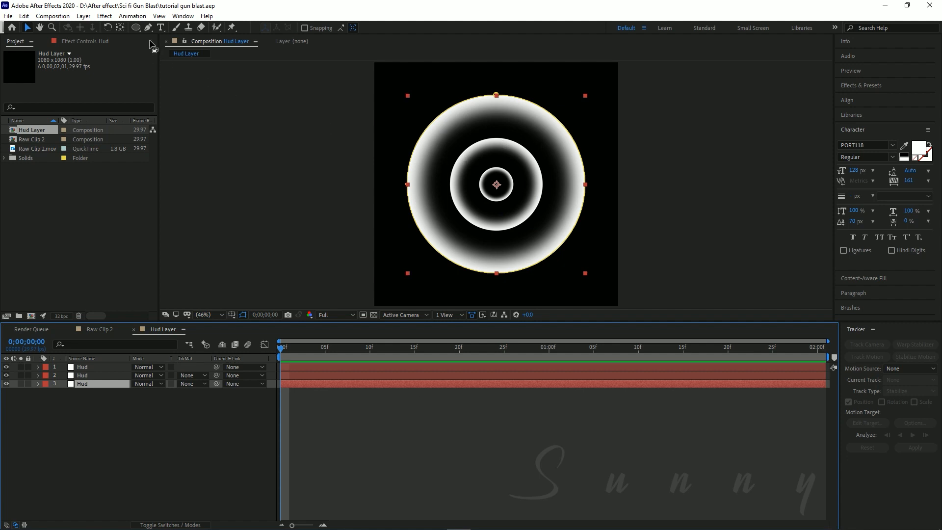
pyautogui.moveTo(135, 27); pyautogui.dragTo(172, 33)
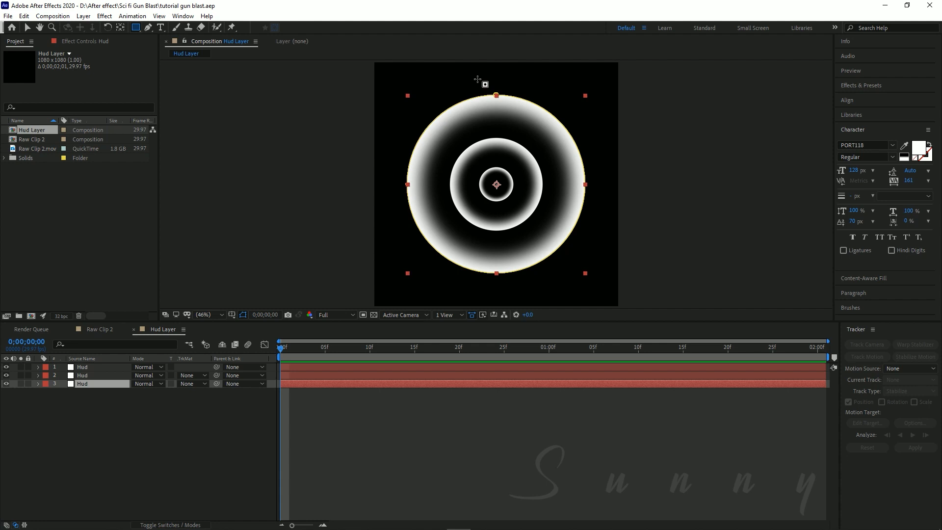
pyautogui.click(45, 383)
pyautogui.click(39, 384)
pyautogui.click(38, 383)
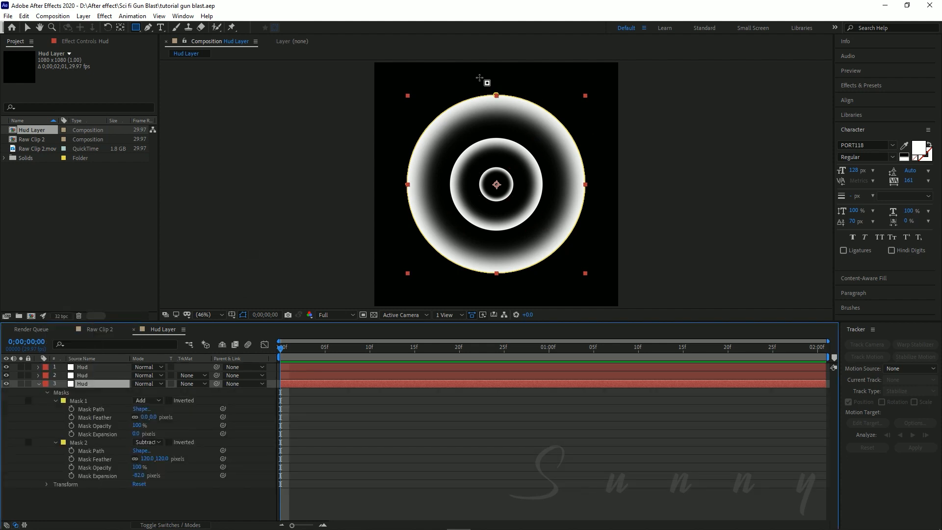
pyautogui.moveTo(481, 76)
pyautogui.mouseDown()
pyautogui.moveTo(493, 281)
pyautogui.moveTo(511, 297)
pyautogui.mouseUp()
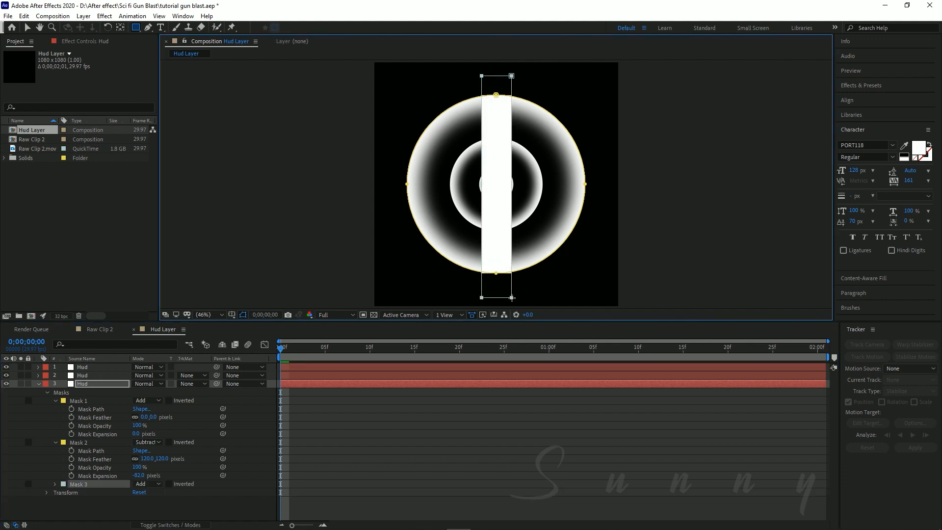
pyautogui.click(402, 174)
pyautogui.moveTo(403, 174); pyautogui.dragTo(599, 198)
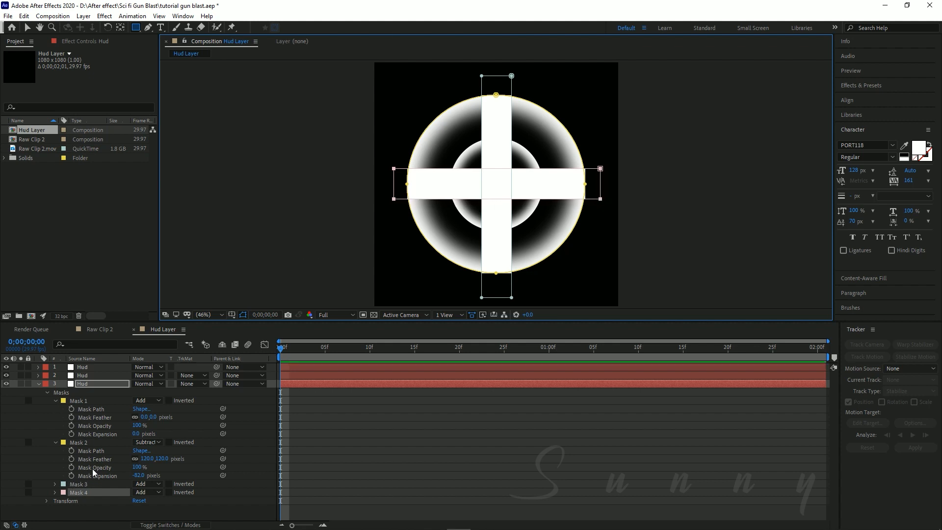
# Cut the outer ring into four segments by setting Mask 3 and Mask 4 to Subtract, and save the project.
pyautogui.click(80, 484)
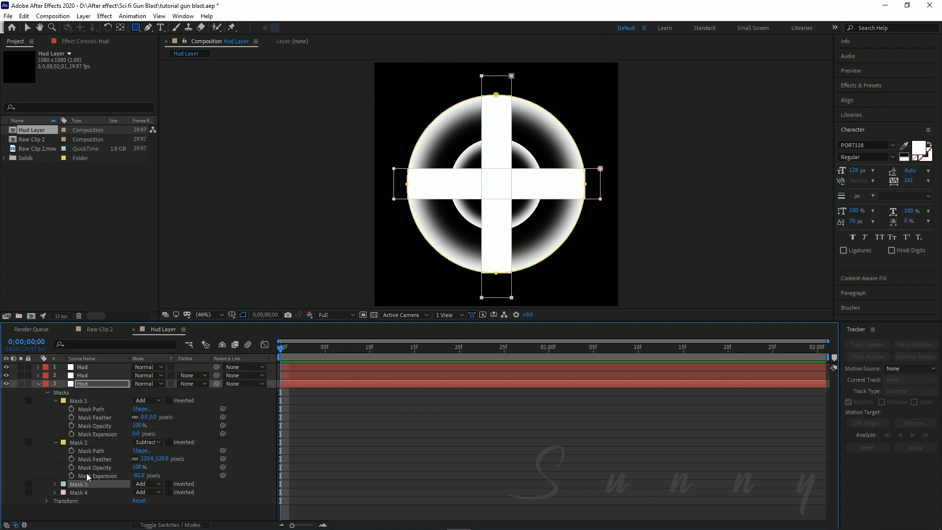
pyautogui.click(154, 486)
pyautogui.click(187, 431)
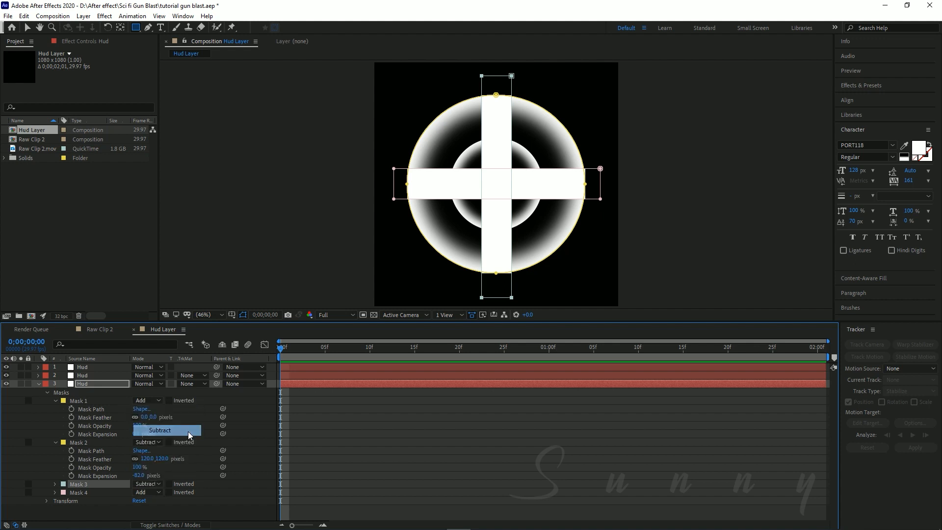
pyautogui.click(148, 491)
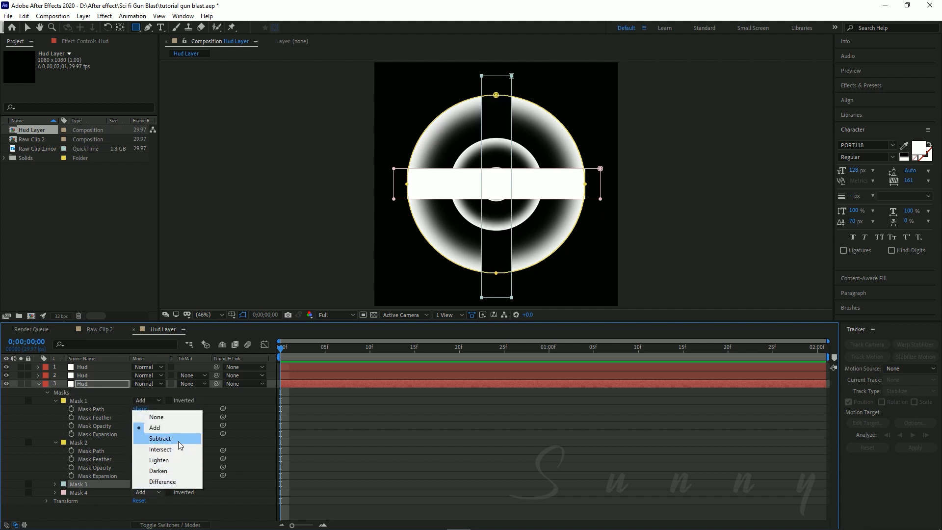
pyautogui.click(178, 442)
pyautogui.click(38, 383)
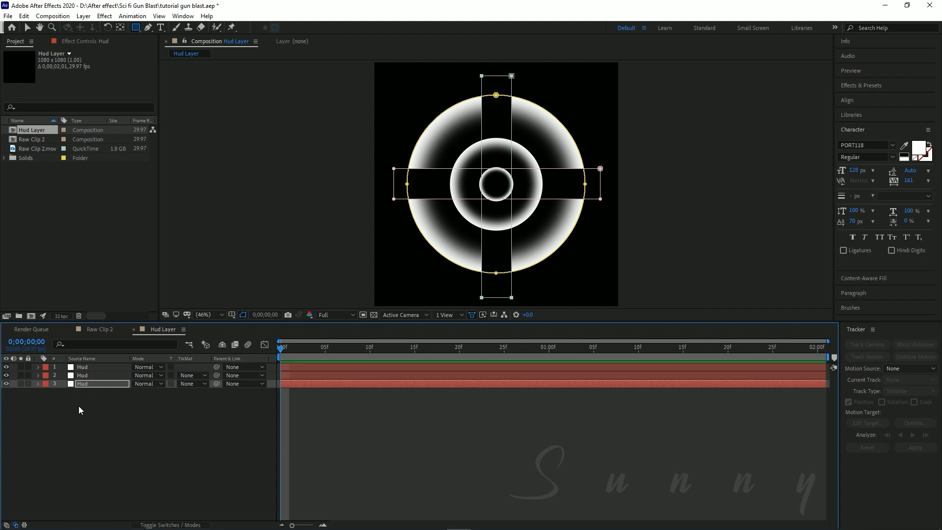
pyautogui.click(65, 400)
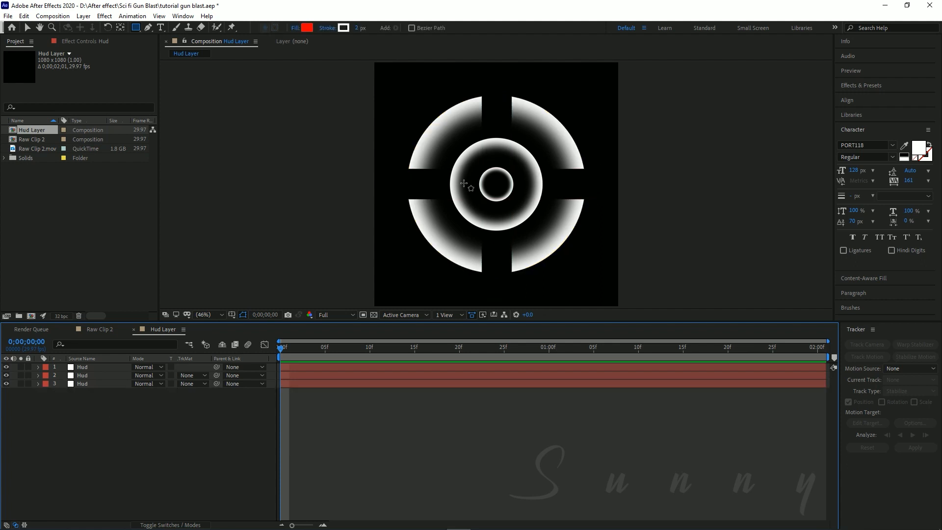
pyautogui.press('v')
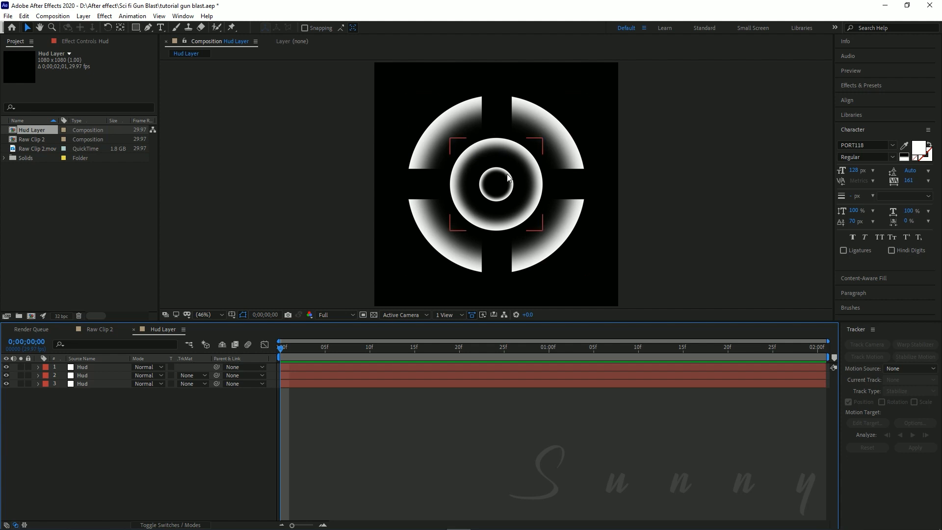
pyautogui.click(712, 182)
pyautogui.hotkey('ctrl', 's')
# Create a white 1080 x 1080 px solid layer named "ring".
pyautogui.click(142, 436)
pyautogui.click(82, 16)
pyautogui.moveTo(220, 29)
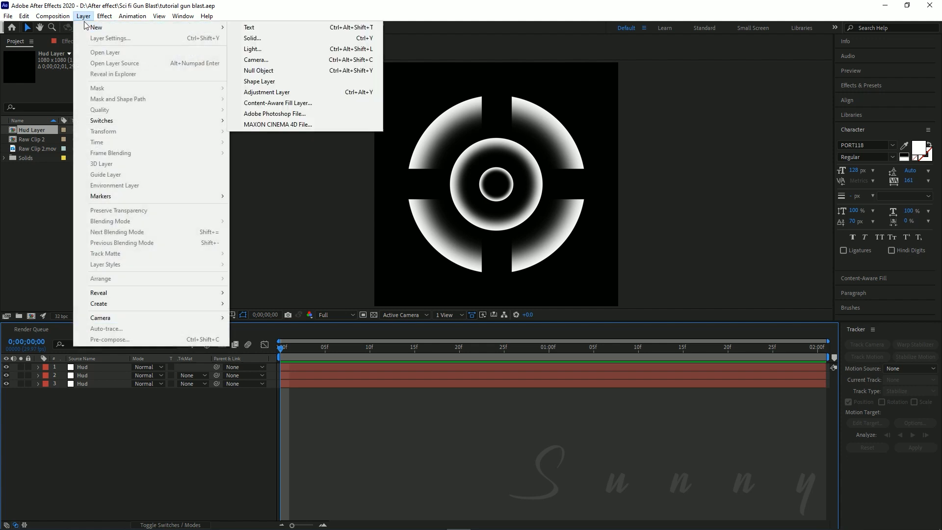
pyautogui.click(287, 37)
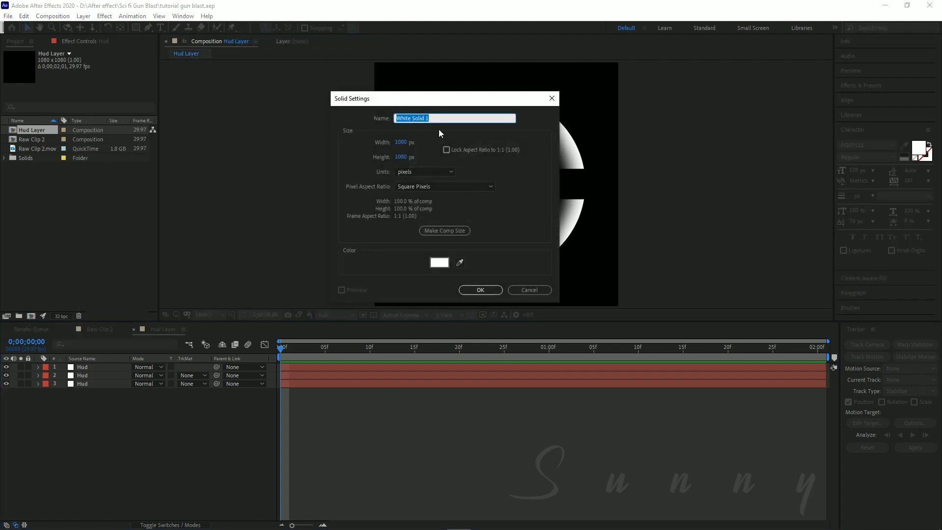
pyautogui.write('ring')
pyautogui.press('Return')
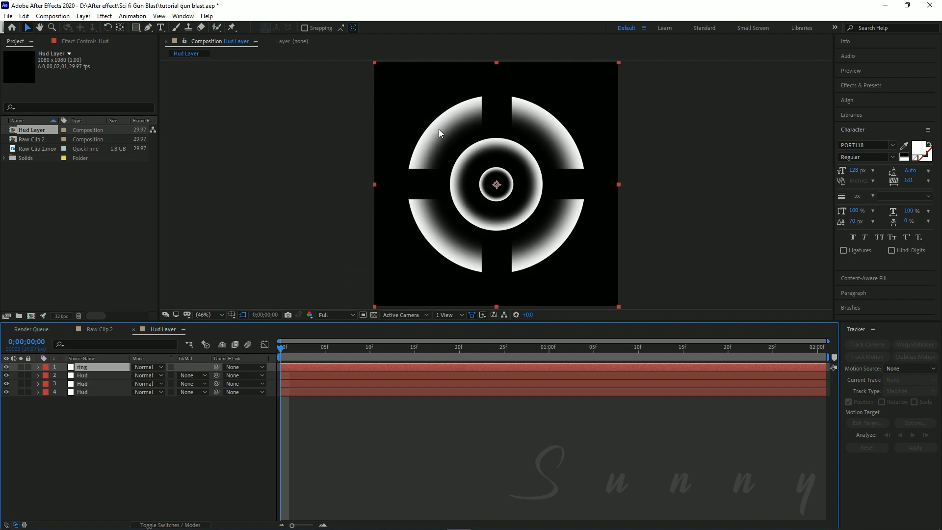
# Add a full-size circular mask to the ring layer with the Ellipse tool.
pyautogui.click(137, 28)
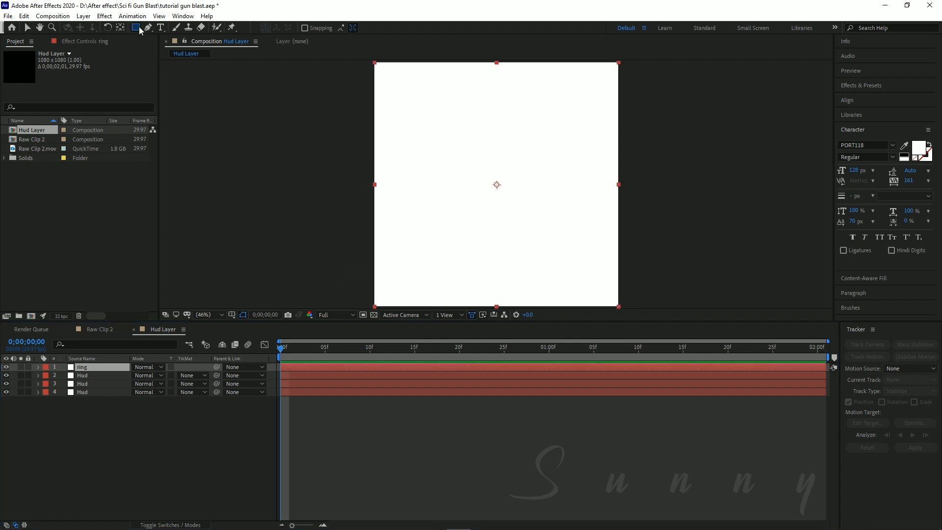
pyautogui.click(170, 47)
pyautogui.doubleClick(136, 27)
pyautogui.press('v')
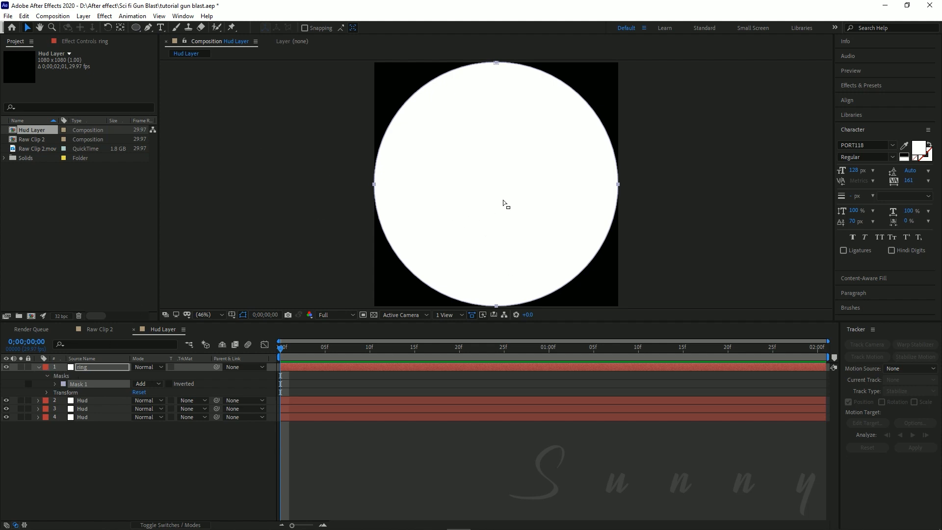
# Turn the ring solid into a thin outline by duplicating its mask as Subtract with an expansion of -23 pixels.
pyautogui.click(86, 367)
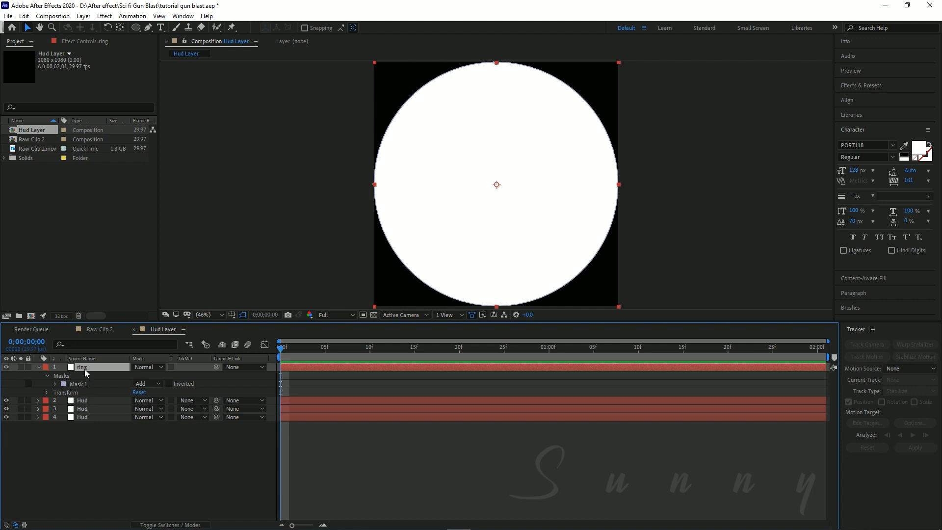
pyautogui.press('m')
pyautogui.press('m')
pyautogui.click(76, 375)
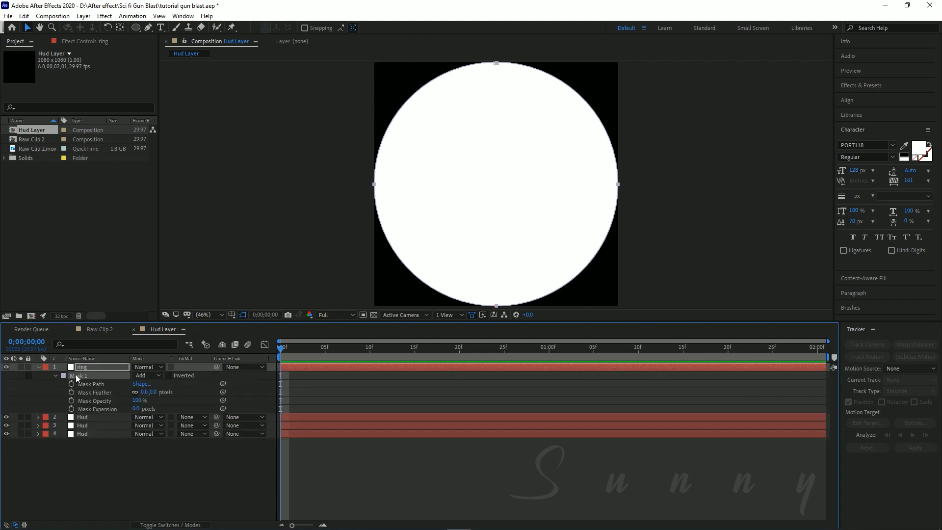
pyautogui.hotkey('ctrl', 'd')
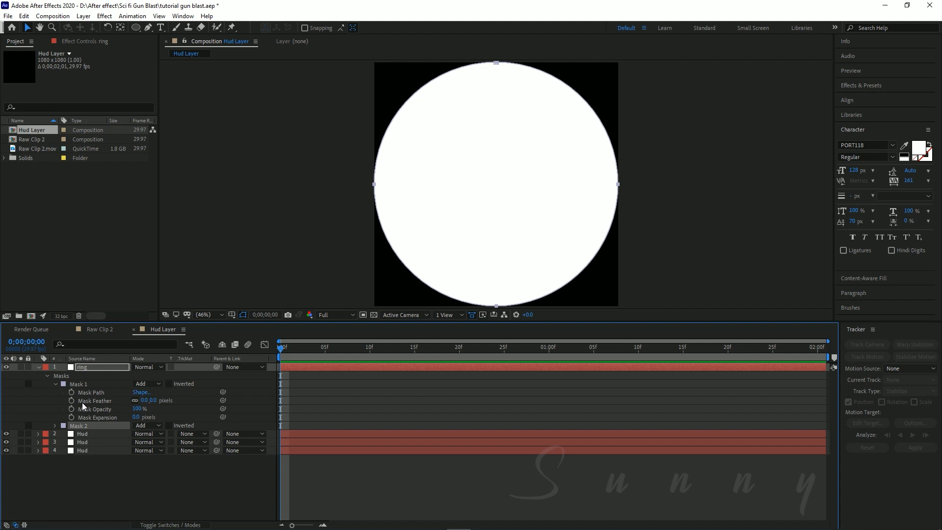
pyautogui.click(141, 425)
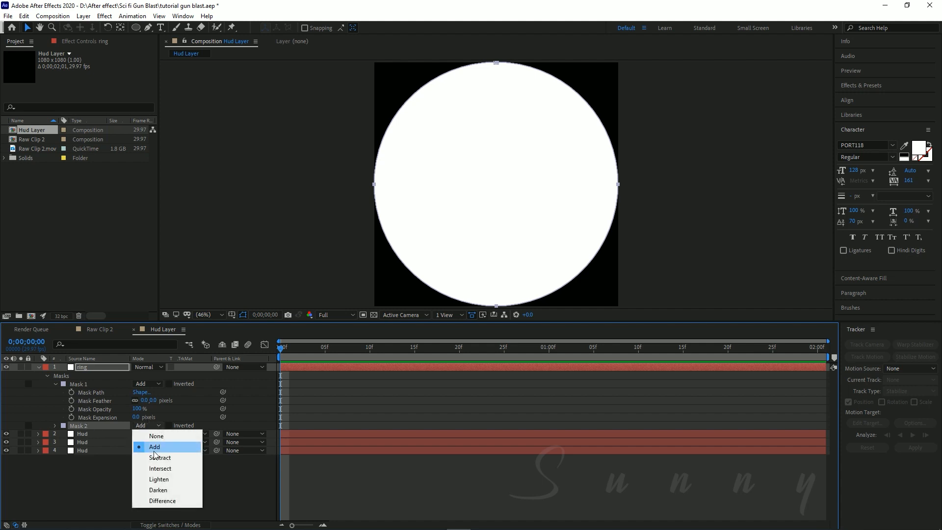
pyautogui.click(155, 456)
pyautogui.click(55, 425)
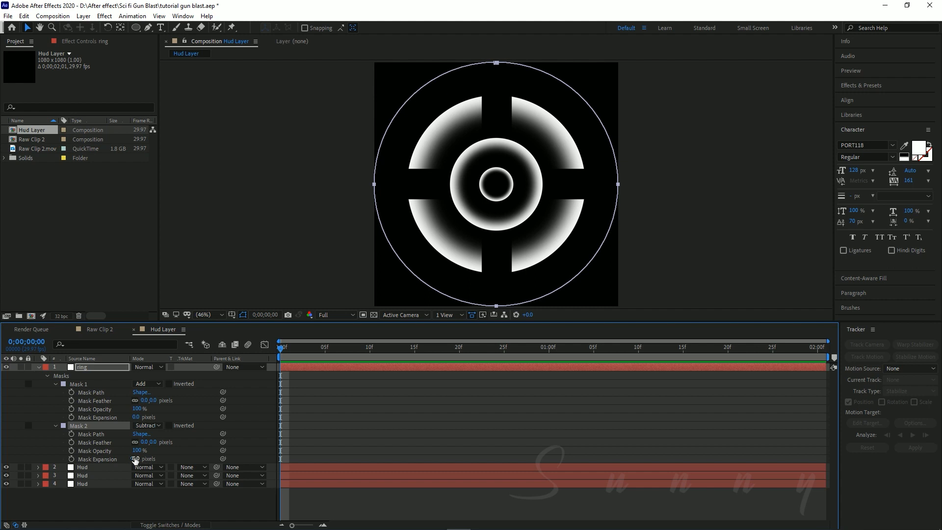
pyautogui.moveTo(134, 458); pyautogui.dragTo(128, 462)
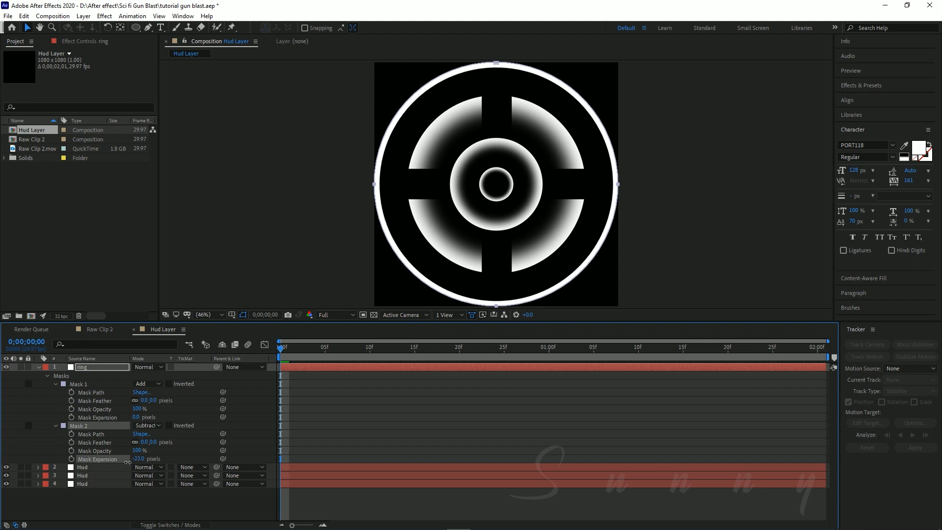
# Scale the ring layer down to sit just outside the segmented outer ring, and thin its outline by adjusting Mask 2's expansion.
pyautogui.click(100, 365)
pyautogui.press('ctrl+shift+KP_Subtract')
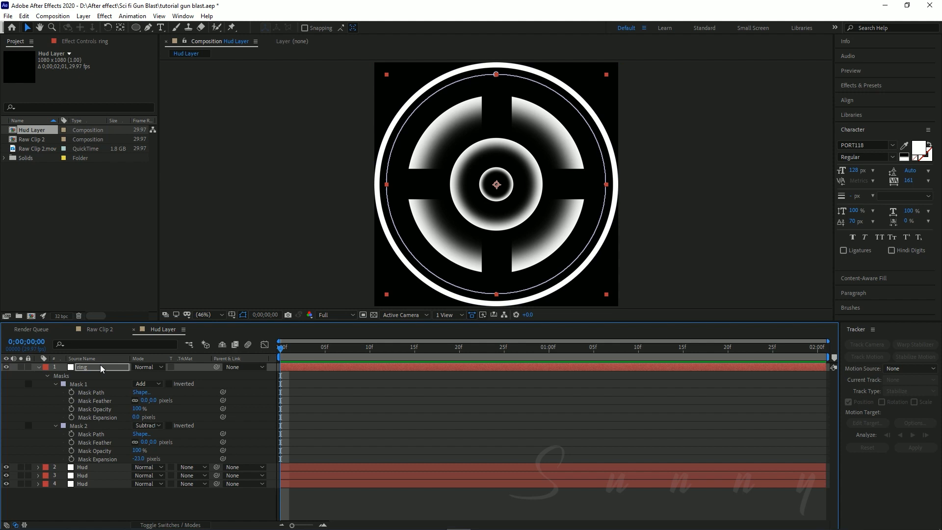
pyautogui.press('alt+shift+KP_Subtract')
pyautogui.press('alt+KP_Add')
pyautogui.press('alt+KP_Add')
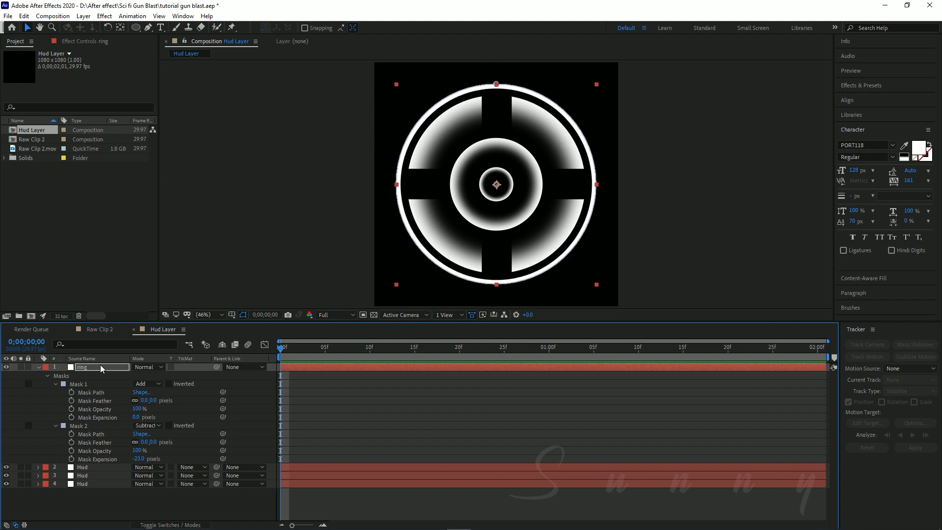
pyautogui.moveTo(139, 460); pyautogui.dragTo(140, 458)
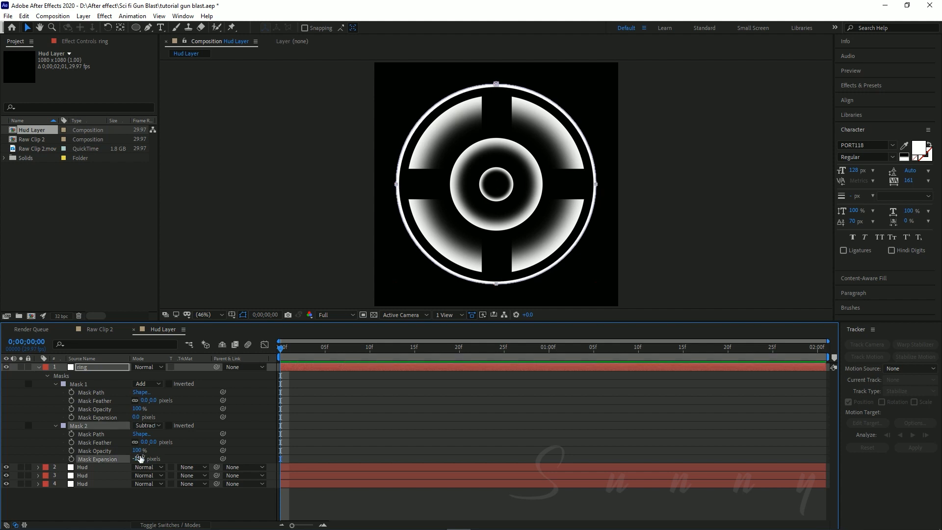
# Draw a vertical and a horizontal rectangular mask crossing at the center of the ring layer, lined up with the segmented ring's gaps.
pyautogui.hotkey('ctrl', 's')
pyautogui.click(39, 367)
pyautogui.click(92, 367)
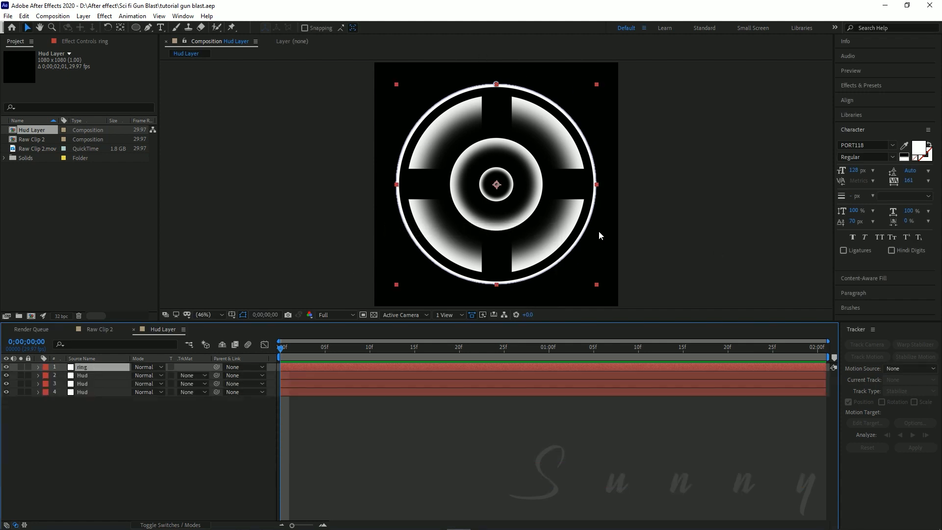
pyautogui.moveTo(132, 28); pyautogui.dragTo(162, 35)
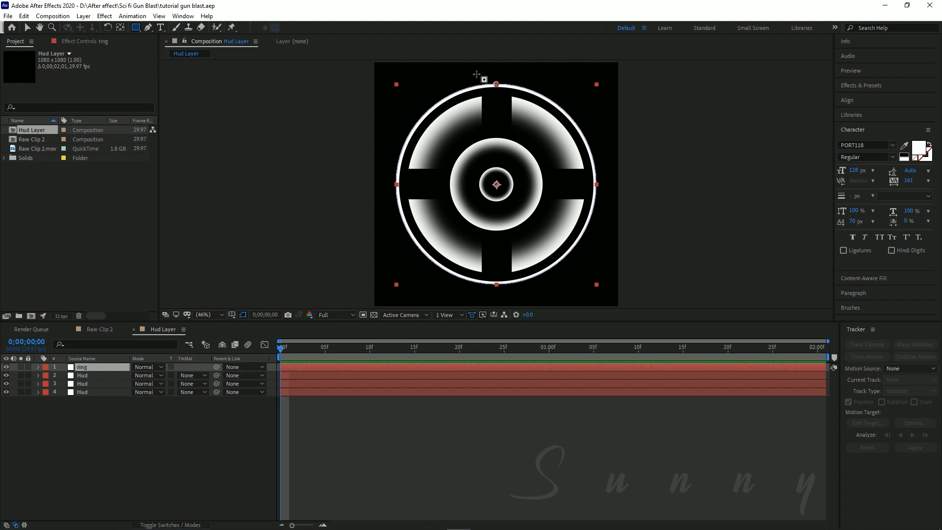
pyautogui.moveTo(480, 71)
pyautogui.mouseDown()
pyautogui.moveTo(525, 301)
pyautogui.moveTo(512, 298)
pyautogui.mouseUp()
pyautogui.moveTo(382, 167); pyautogui.dragTo(521, 207)
pyautogui.moveTo(584, 209); pyautogui.dragTo(606, 201)
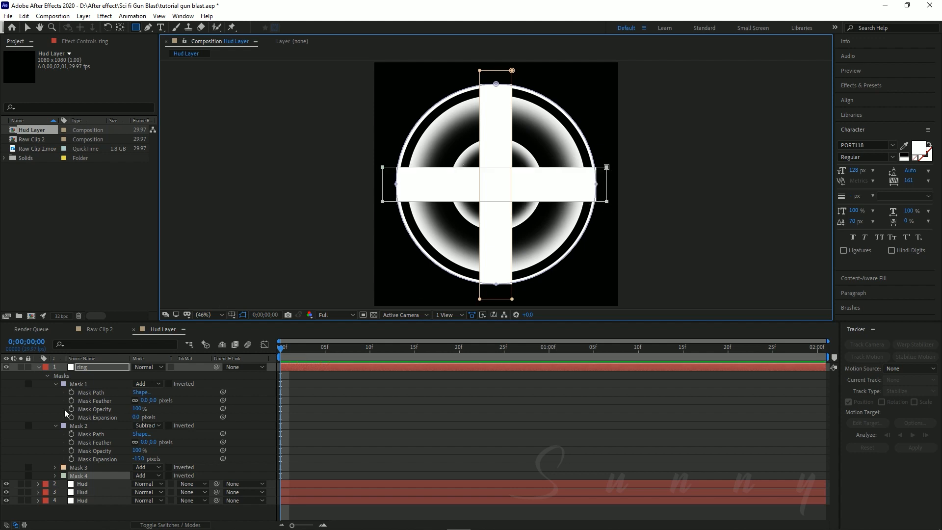
# Set Mask 3 and Mask 4 of the ring layer to Subtract to cut the thin outline into four arcs.
pyautogui.click(107, 367)
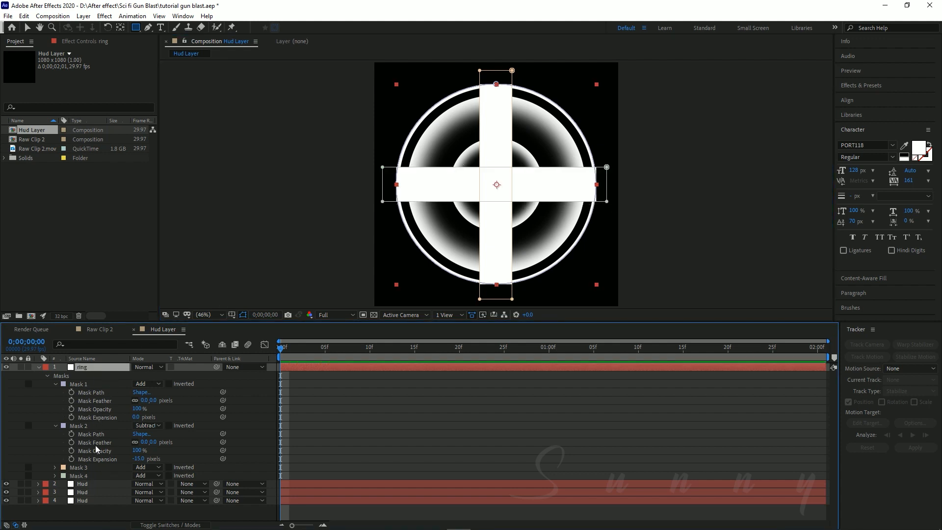
pyautogui.click(90, 476)
pyautogui.click(143, 466)
pyautogui.click(164, 415)
pyautogui.click(146, 474)
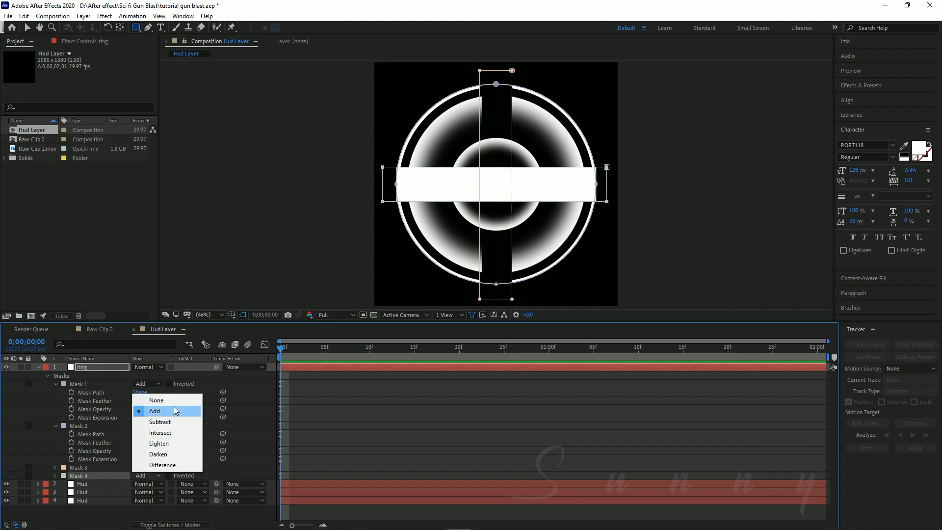
pyautogui.click(167, 422)
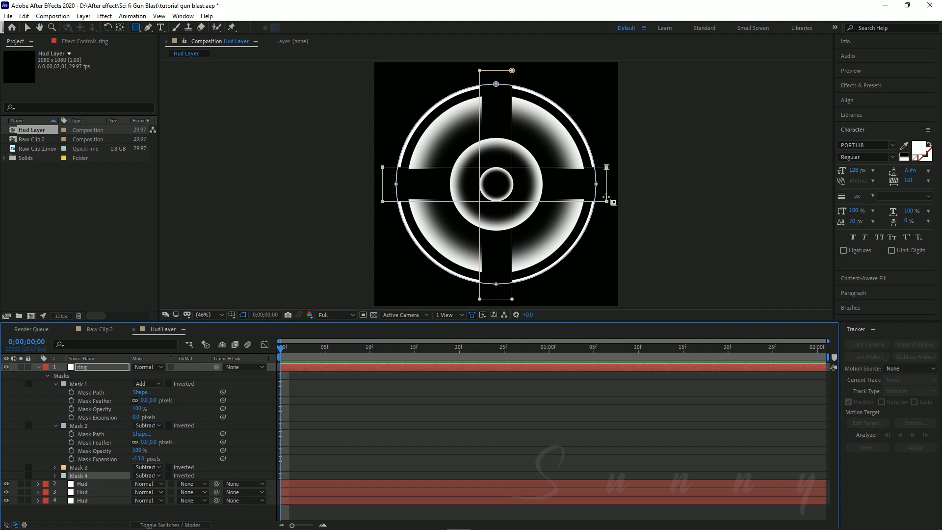
pyautogui.click(38, 368)
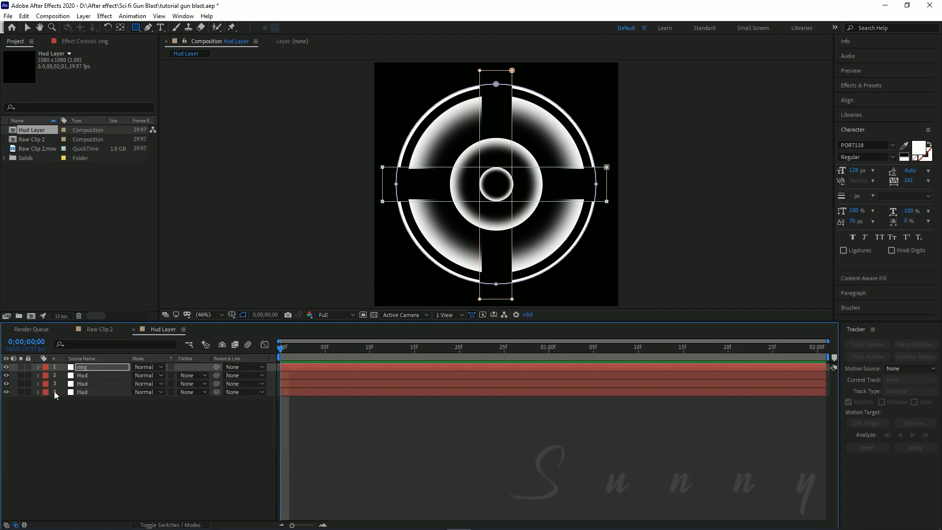
pyautogui.click(78, 399)
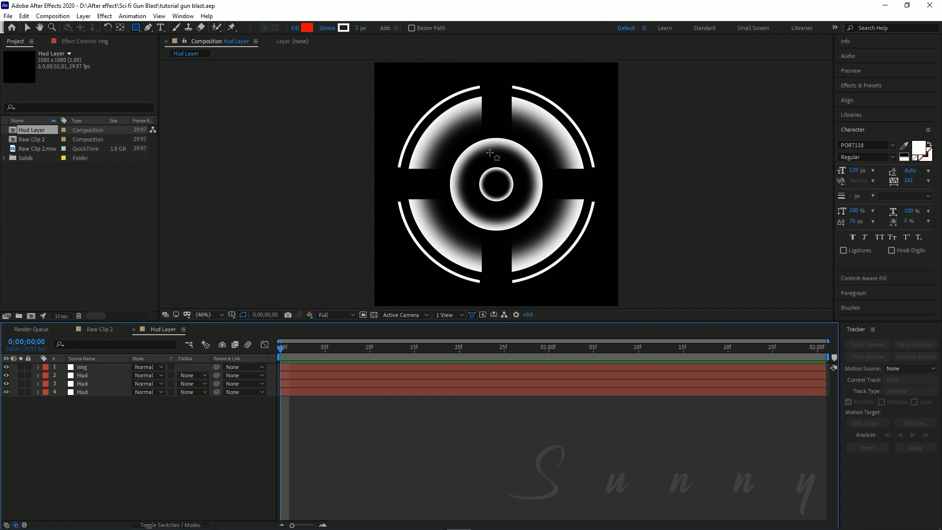
pyautogui.press('v')
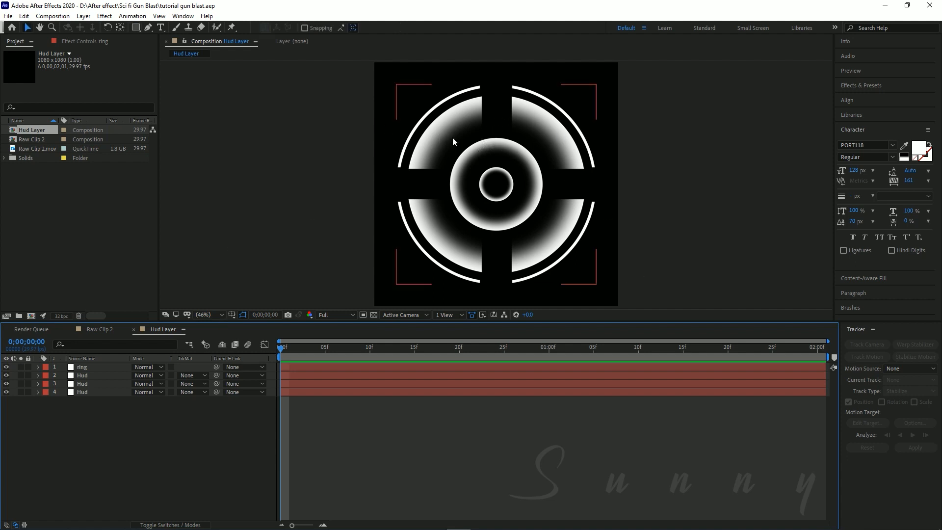
# Reveal the ring layer's Rotation property.
pyautogui.scroll(1, 493, 182)
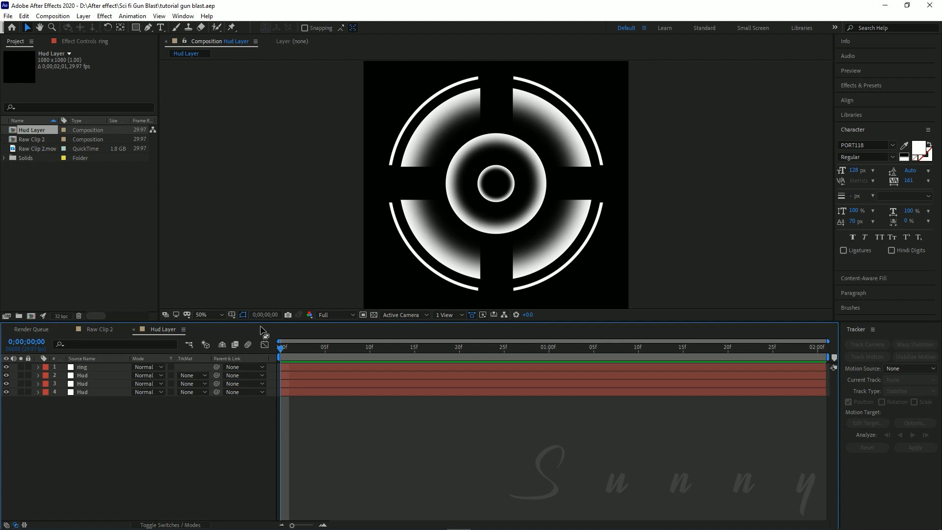
pyautogui.click(93, 367)
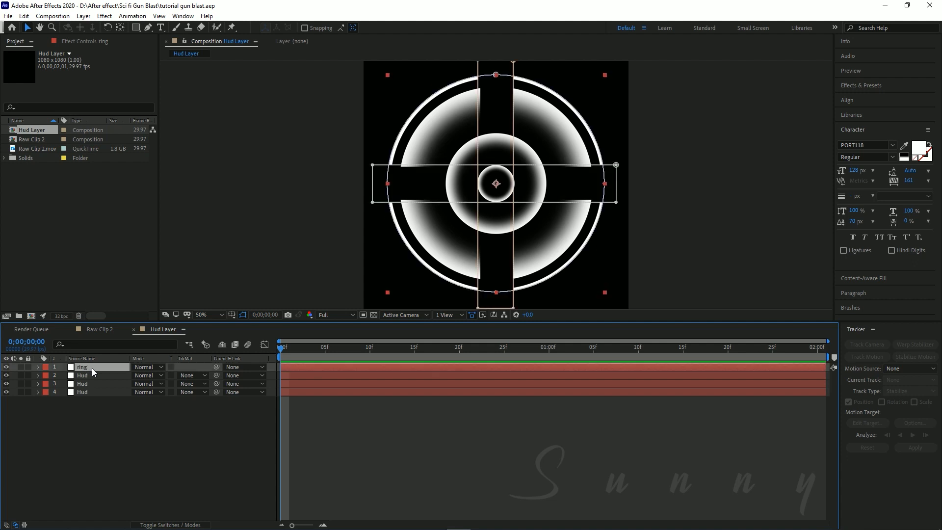
pyautogui.press('r')
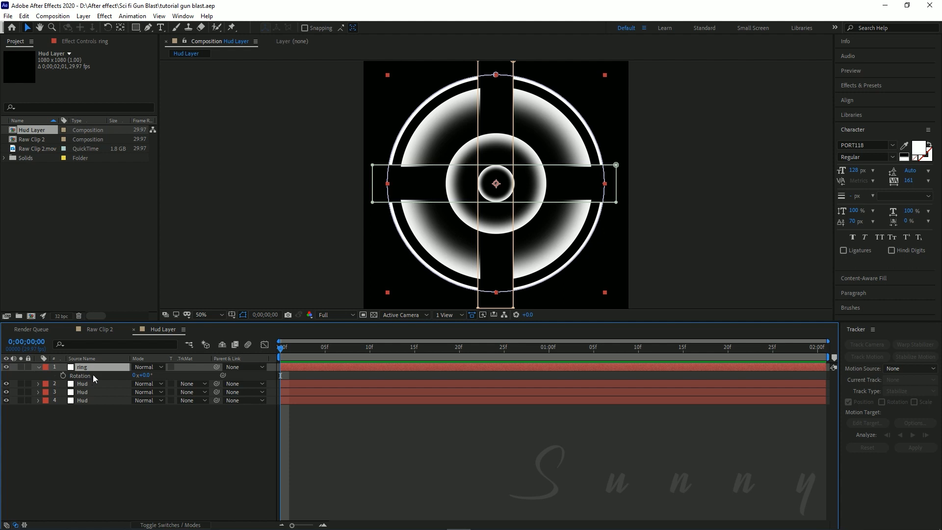
pyautogui.keyDown('alt'); pyautogui.click(62, 375); pyautogui.keyUp('alt')
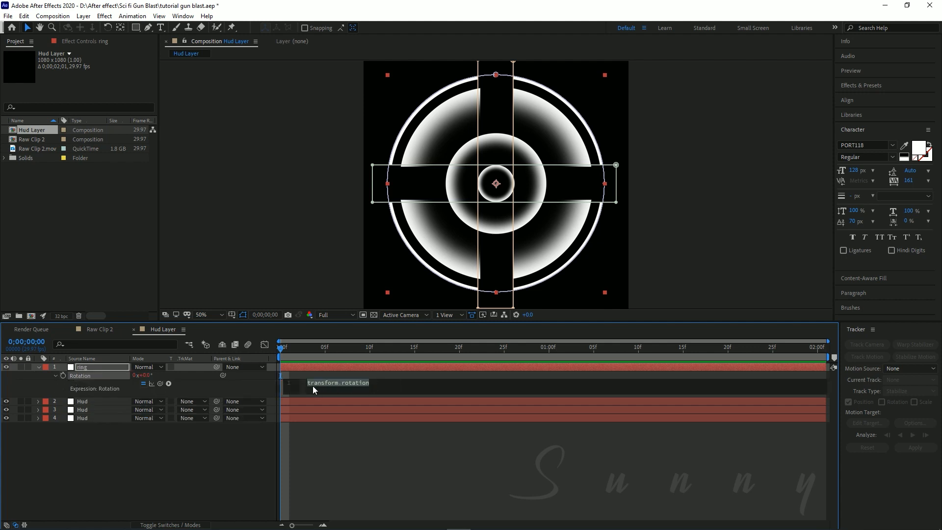
pyautogui.click(92, 432)
pyautogui.hotkey('ctrl', 'z')
pyautogui.click(62, 375)
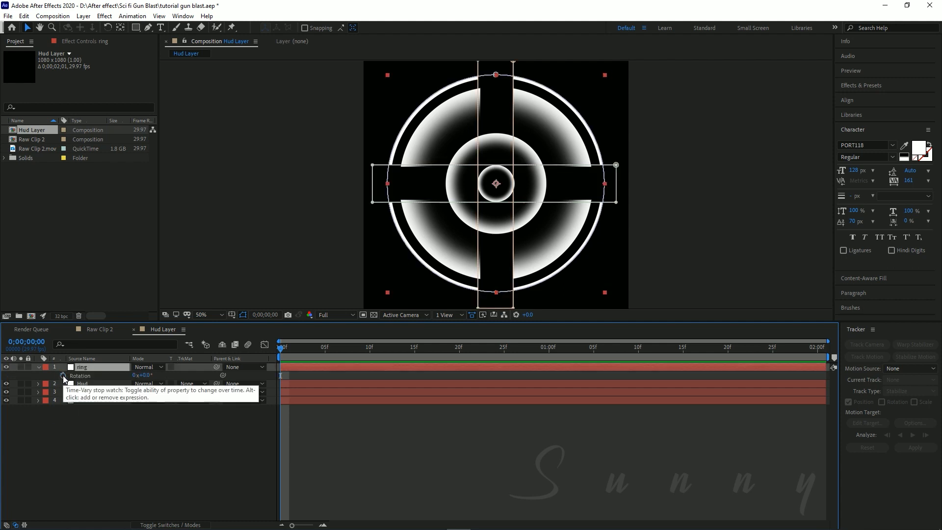
# Add the expression wiggle(2,60) to the ring layer's Rotation.
pyautogui.keyDown('alt'); pyautogui.click(63, 375); pyautogui.keyUp('alt')
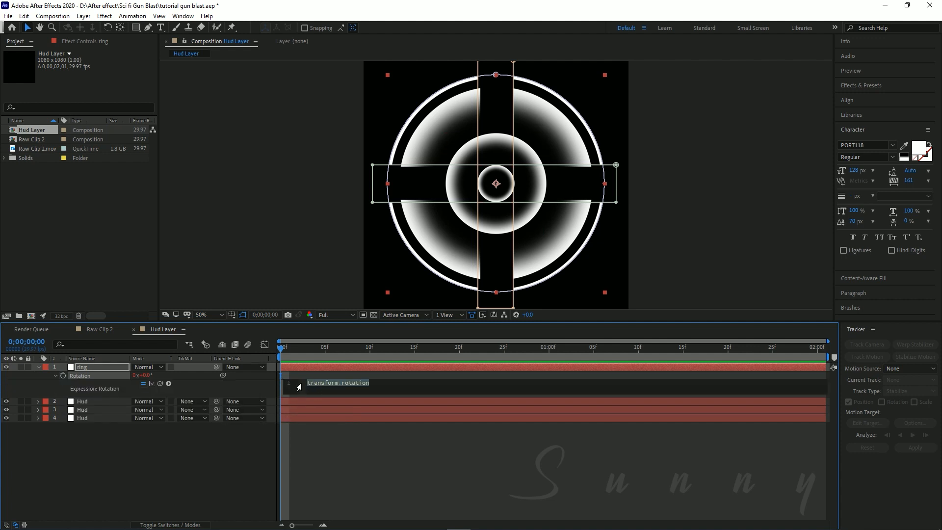
pyautogui.write('wiggle')
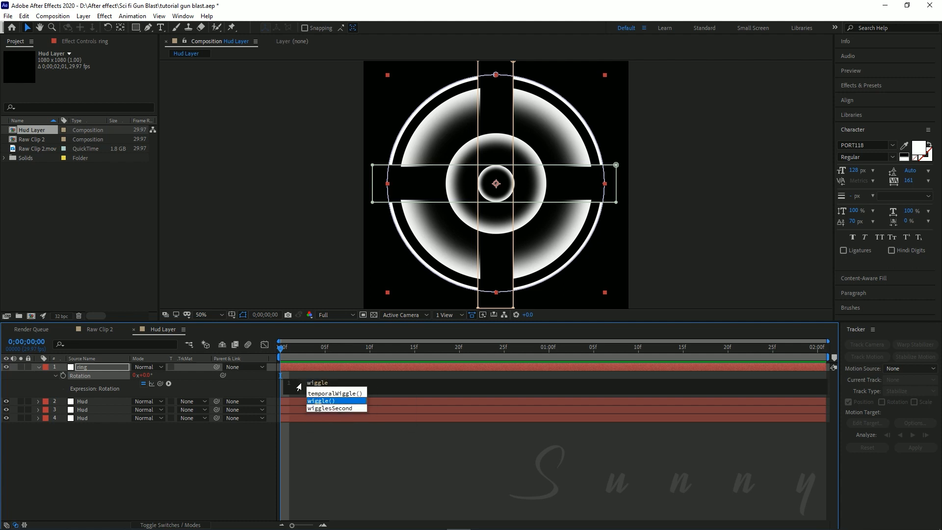
pyautogui.press('Return')
pyautogui.write('2,60')
pyautogui.press('KP_Enter')
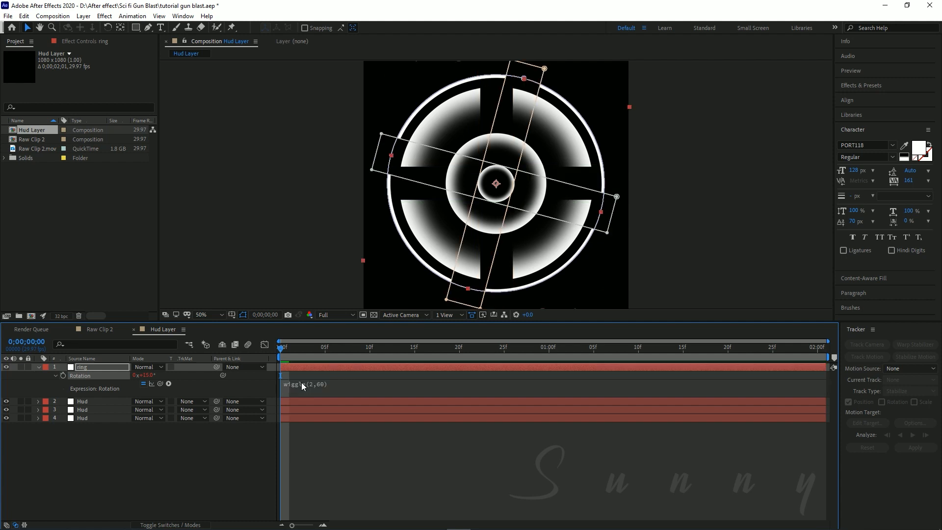
# Preview the ring layer's rotation wiggle from the start of the composition.
pyautogui.moveTo(292, 350); pyautogui.dragTo(199, 393)
pyautogui.click(311, 428)
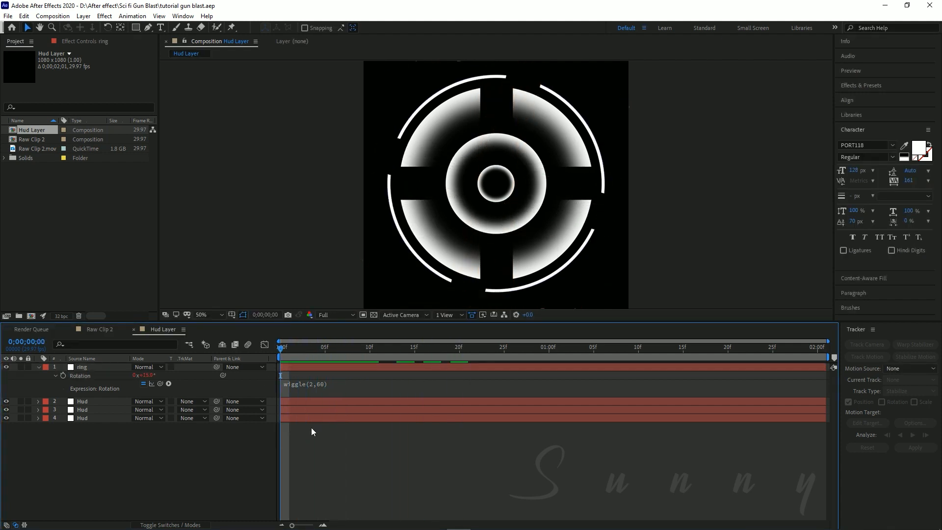
pyautogui.press('space')
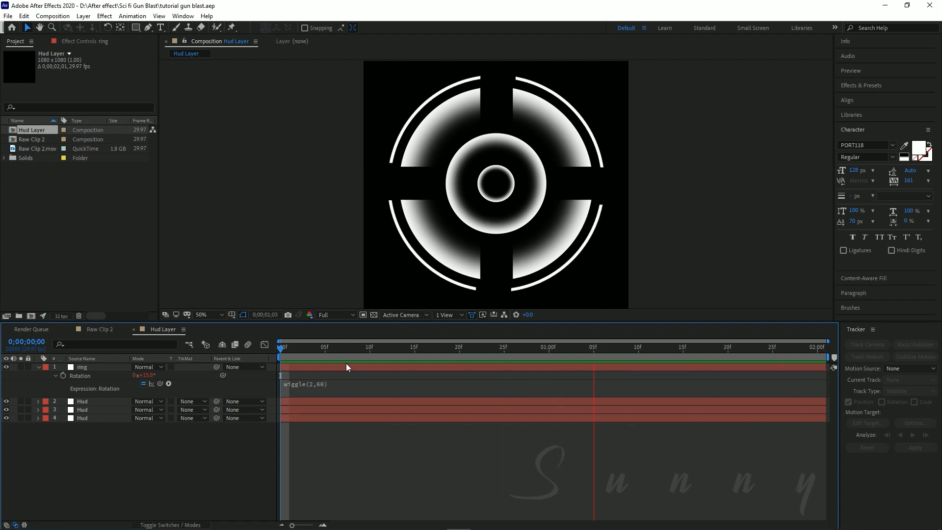
pyautogui.click(537, 125)
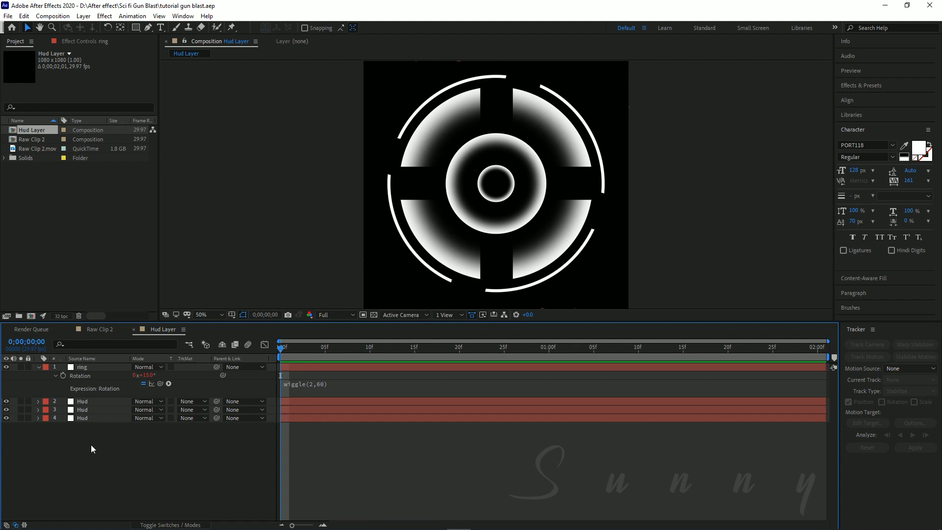
# Add the expression wiggle(2,40) to the Rotation of the segmented ring, Hud layer 4.
pyautogui.click(7, 418)
pyautogui.click(8, 418)
pyautogui.click(103, 421)
pyautogui.press('r')
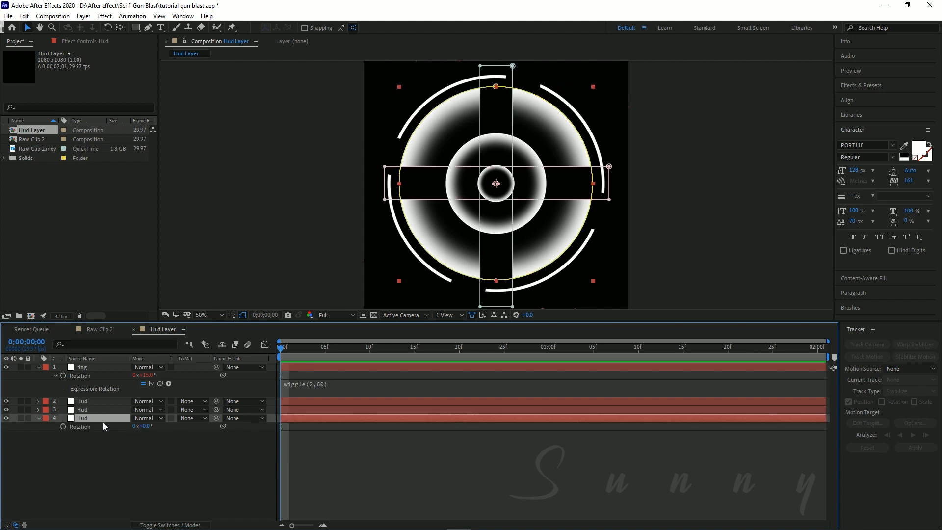
pyautogui.keyDown('alt'); pyautogui.click(64, 426); pyautogui.keyUp('alt')
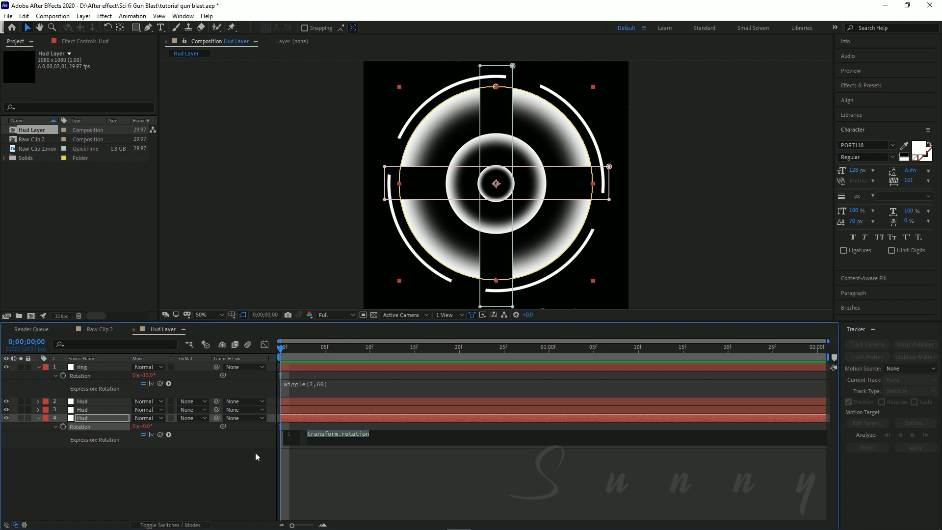
pyautogui.write('wiggle')
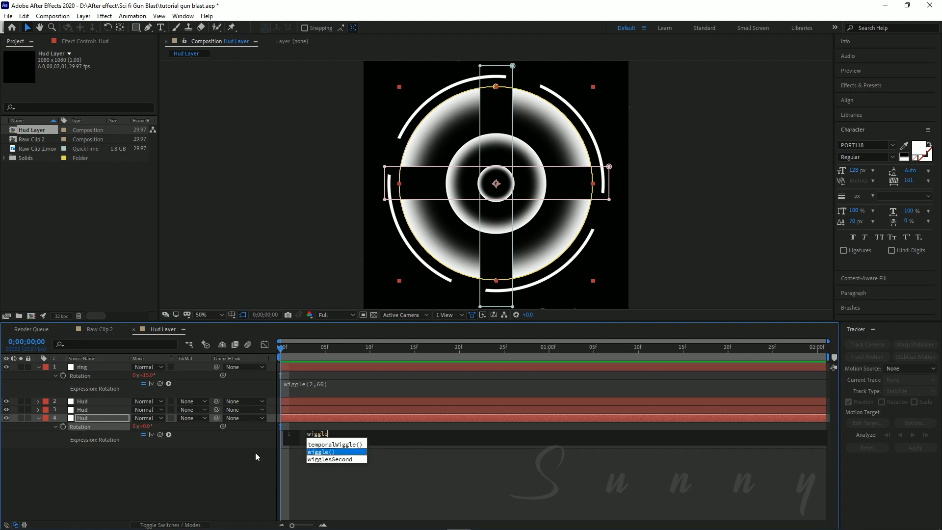
pyautogui.press('Return')
pyautogui.write('2,')
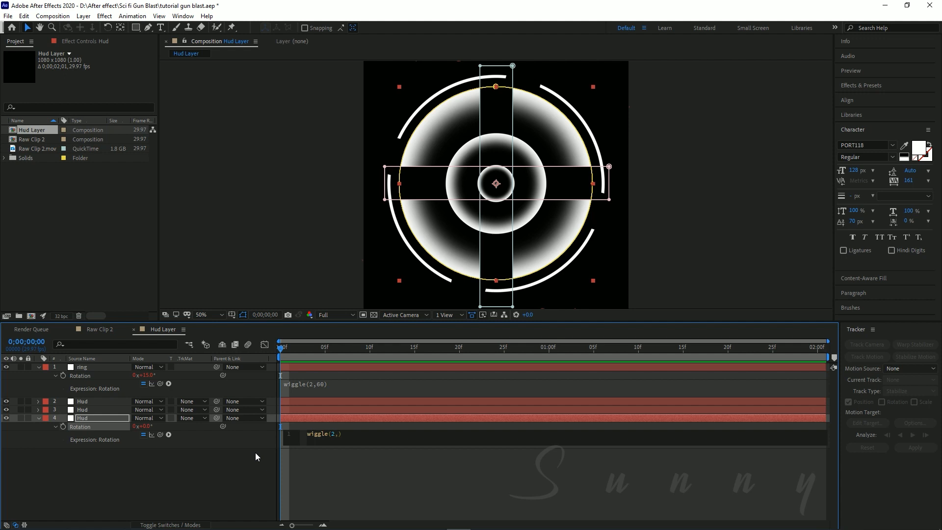
pyautogui.write('40')
pyautogui.press('KP_Enter')
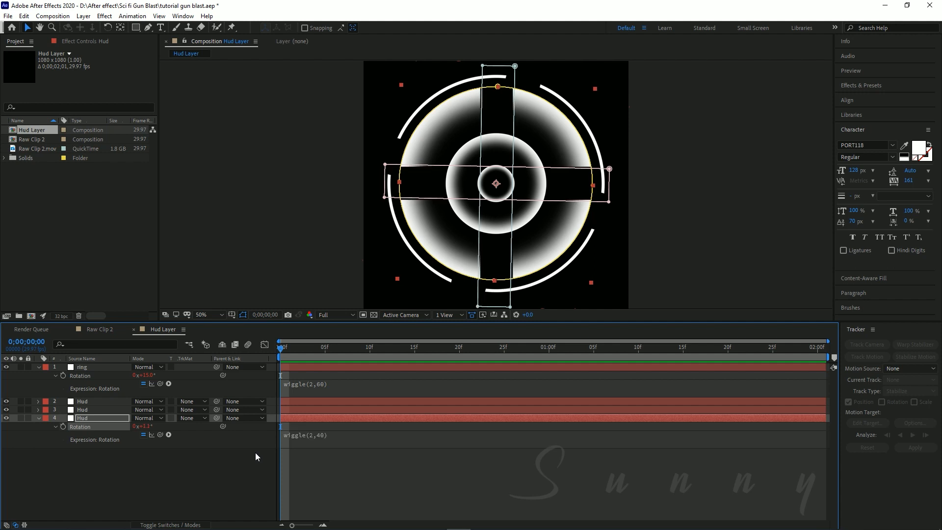
# Play and scrub through the Hud Layer composition to check how the outline and segmented rings rotate against each other.
pyautogui.click(78, 479)
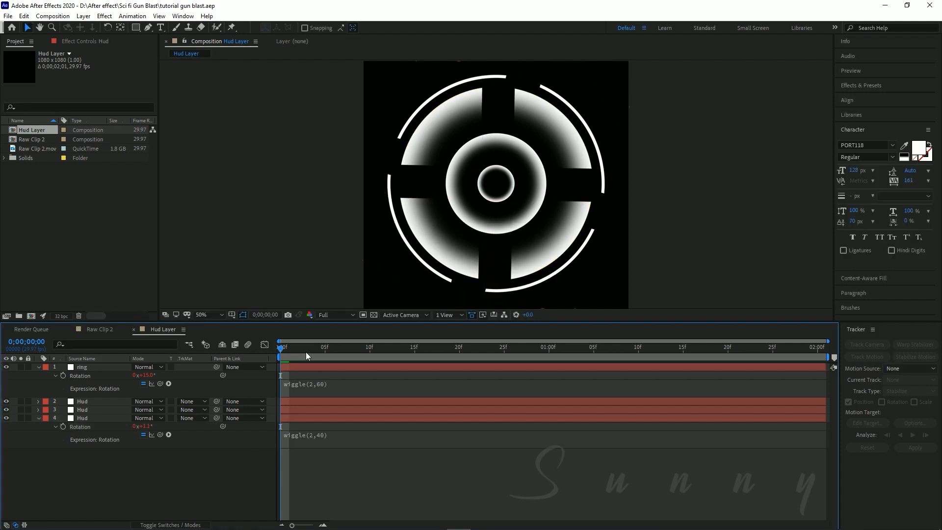
pyautogui.press('space')
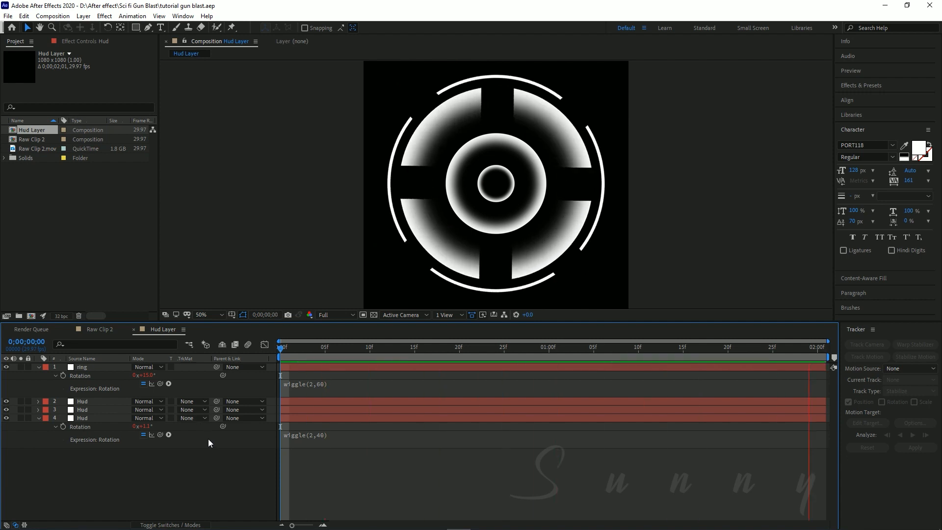
pyautogui.click(39, 367)
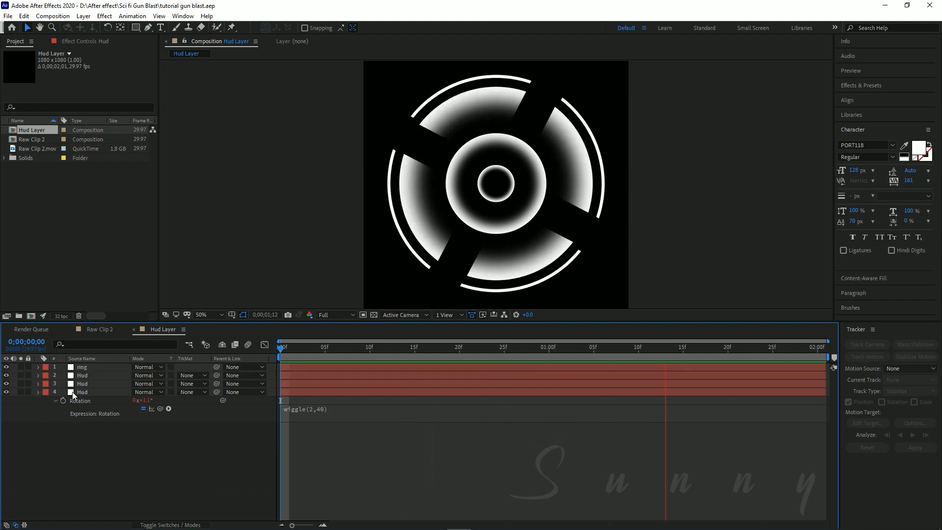
pyautogui.moveTo(281, 349); pyautogui.dragTo(533, 382)
pyautogui.press('space')
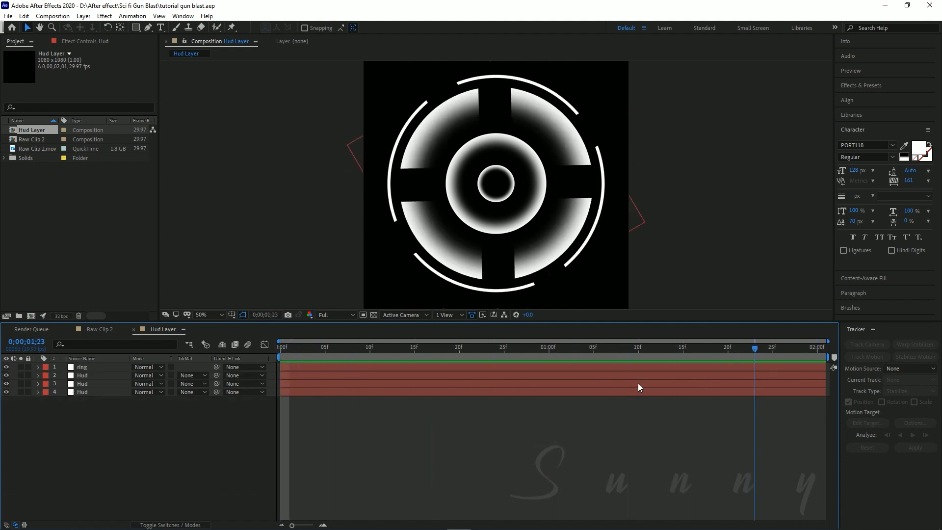
pyautogui.moveTo(232, 347); pyautogui.dragTo(664, 380)
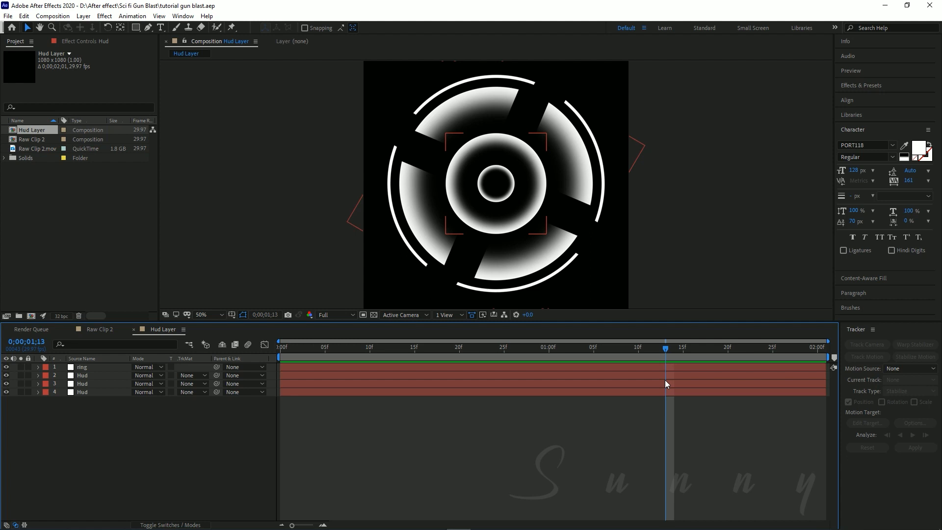
pyautogui.moveTo(664, 352)
pyautogui.mouseDown()
pyautogui.moveTo(772, 349)
pyautogui.moveTo(683, 349)
pyautogui.mouseUp()
pyautogui.moveTo(616, 359); pyautogui.dragTo(253, 366)
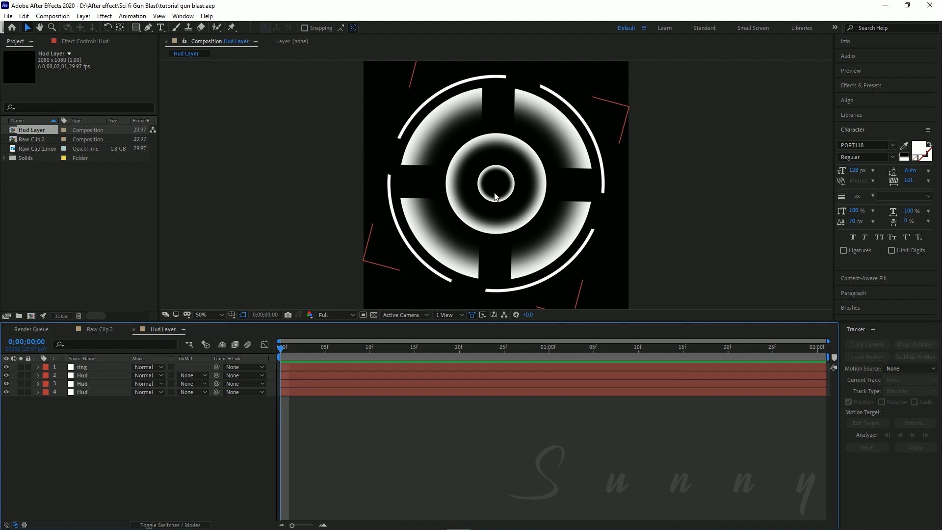
pyautogui.moveTo(282, 347); pyautogui.dragTo(279, 366)
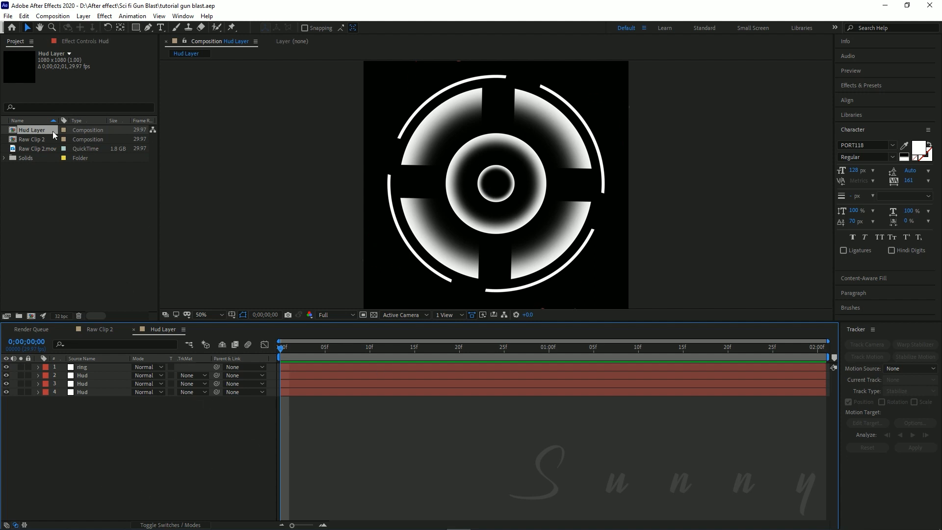
# Switch to the Raw Clip 2 composition and rename it "Scifi gun blast".
pyautogui.click(100, 329)
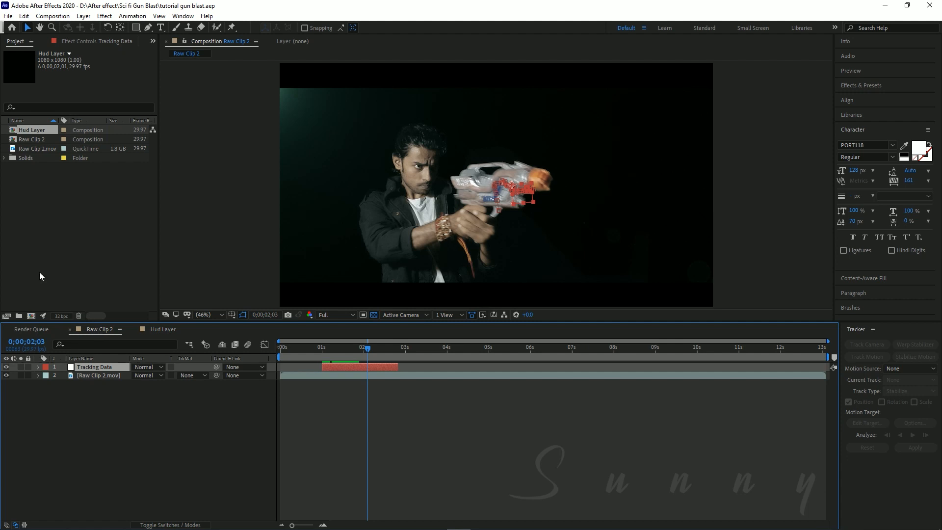
pyautogui.click(34, 140)
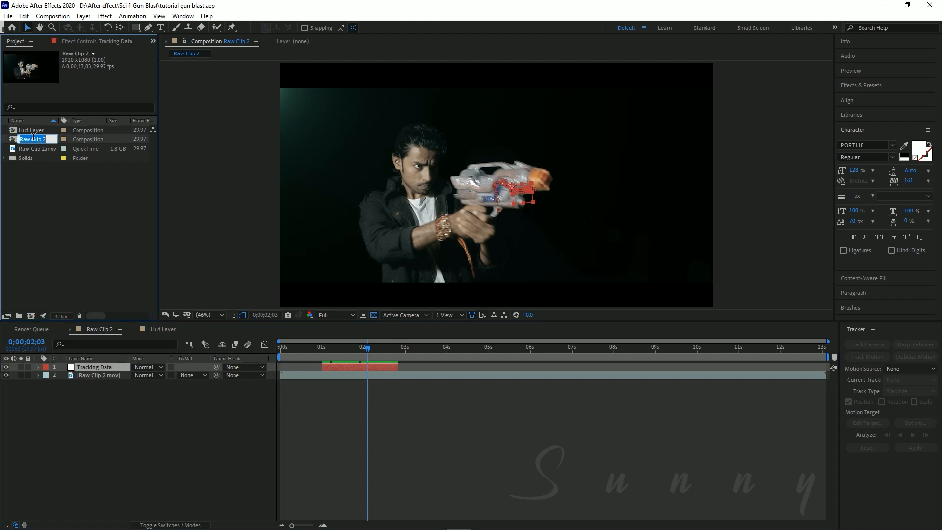
pyautogui.write('Scifi gun blast')
pyautogui.press('Return')
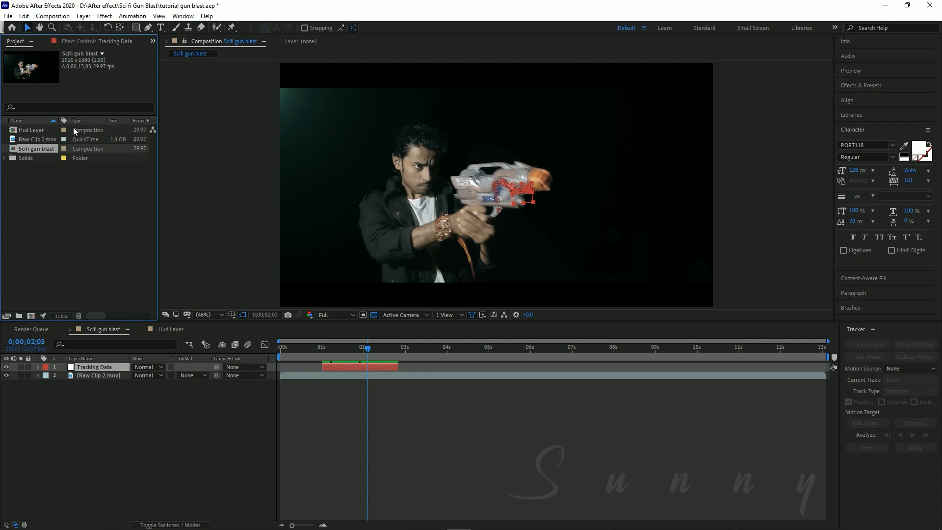
# Place the Hud Layer composition above Tracking Data and shift it to start at 0;00;01;00, in line with the tracking layer.
pyautogui.click(33, 131)
pyautogui.moveTo(30, 131); pyautogui.dragTo(113, 362)
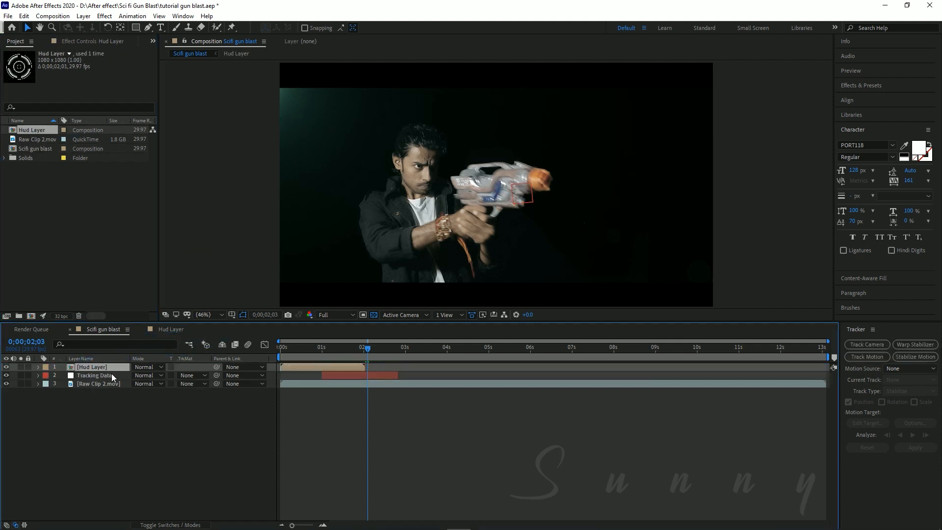
pyautogui.scroll(2, 310, 393)
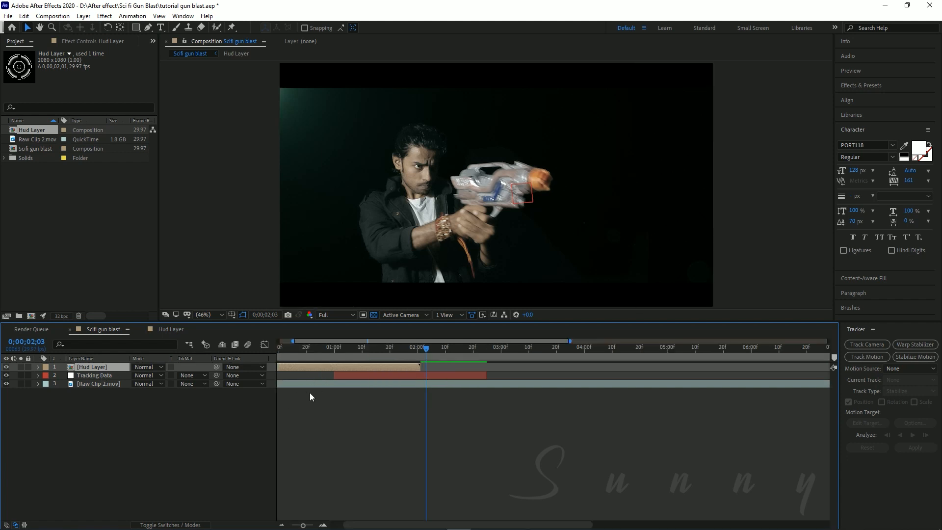
pyautogui.moveTo(326, 370); pyautogui.dragTo(413, 372)
pyautogui.click(335, 349)
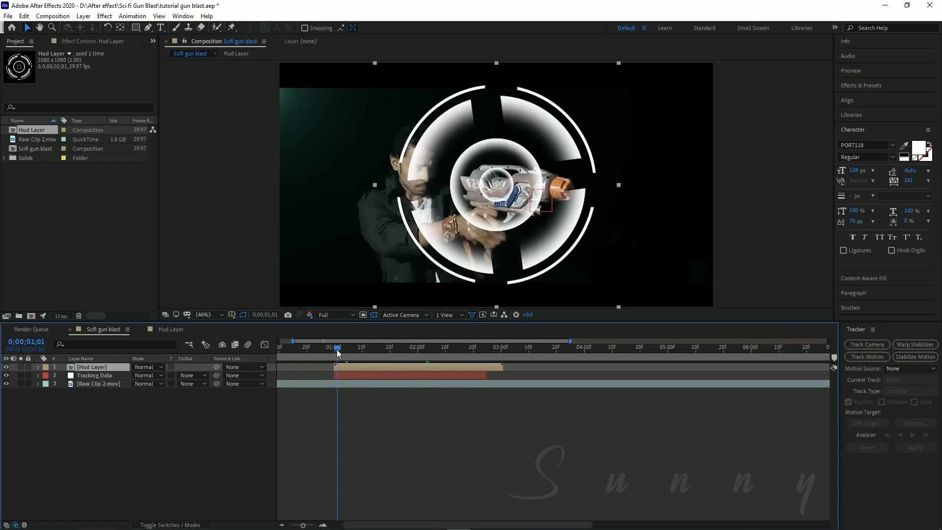
pyautogui.moveTo(335, 352)
pyautogui.mouseDown()
pyautogui.moveTo(469, 355)
pyautogui.moveTo(335, 355)
pyautogui.mouseUp()
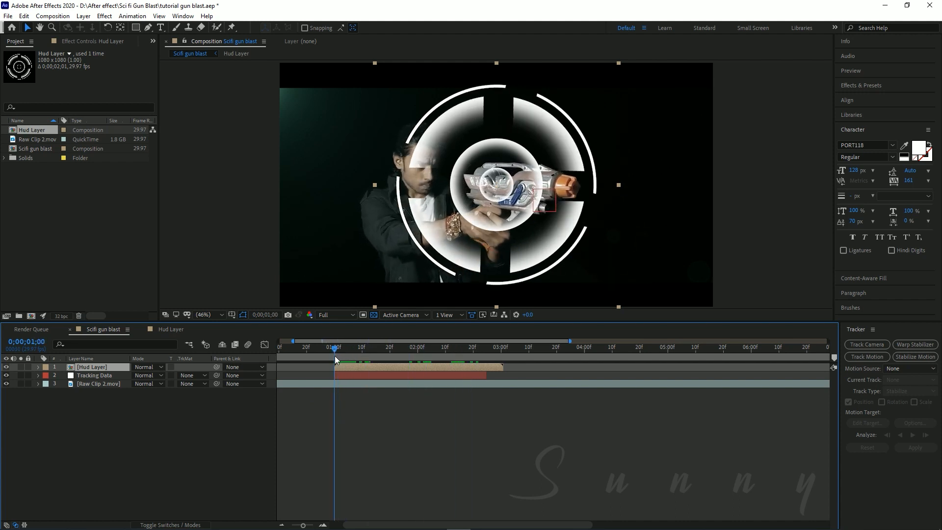
pyautogui.hotkey('ctrl', 's')
# Parent the Hud Layer to Tracking Data and save the project.
pyautogui.moveTo(216, 367); pyautogui.dragTo(98, 381)
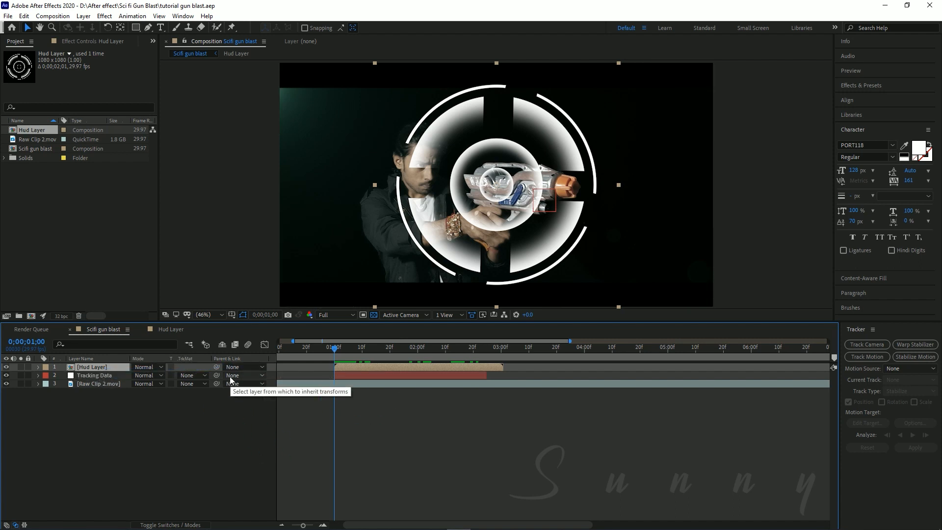
pyautogui.moveTo(214, 368); pyautogui.dragTo(117, 378)
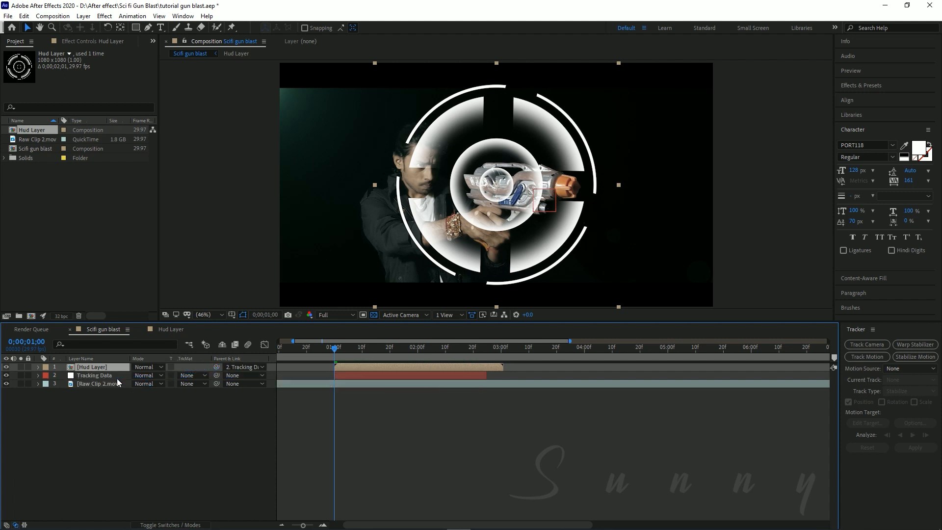
pyautogui.hotkey('ctrl', 's')
# Play back the tracked section to check how the Hud Layer follows the gun's movement.
pyautogui.moveTo(334, 349)
pyautogui.mouseDown()
pyautogui.moveTo(465, 360)
pyautogui.moveTo(340, 363)
pyautogui.mouseUp()
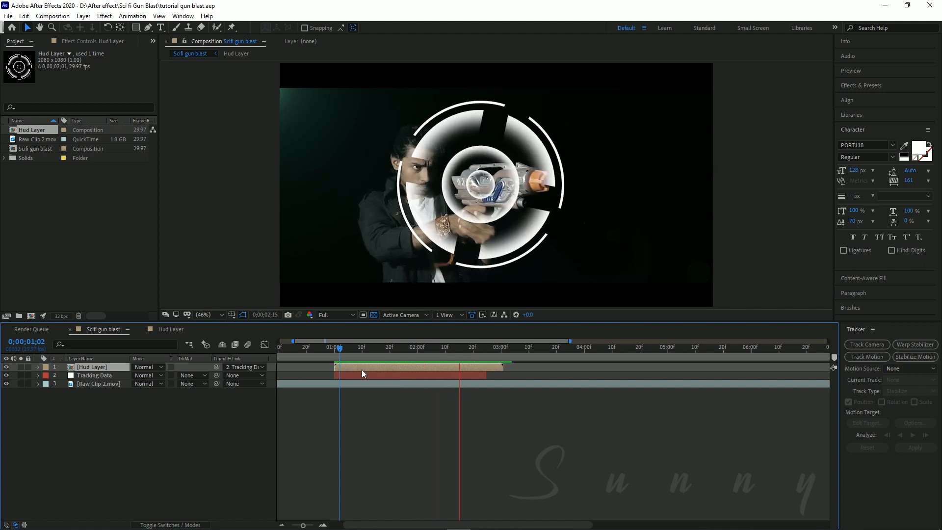
pyautogui.click(332, 348)
pyautogui.press('space')
pyautogui.press('space')
pyautogui.moveTo(443, 356); pyautogui.dragTo(345, 360)
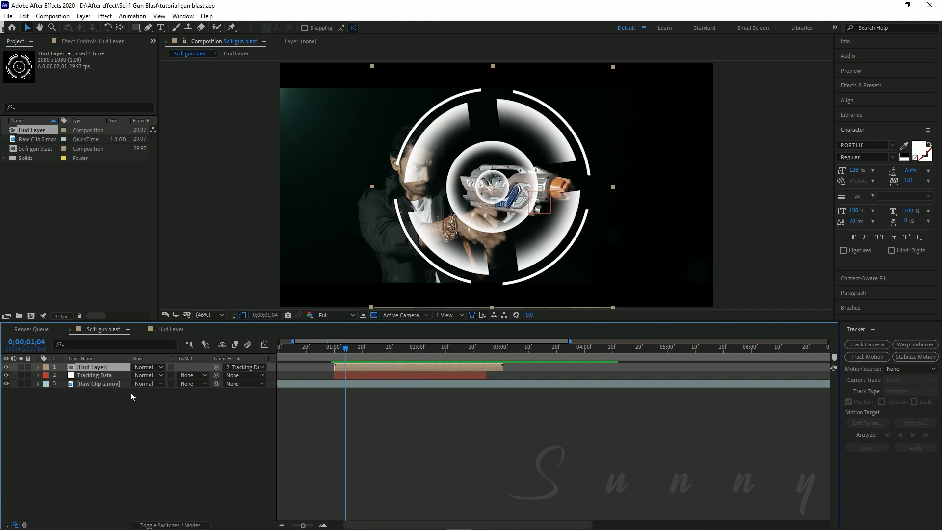
# Display the layer switches and turn the Hud Layer into a 3D layer.
pyautogui.press('F4')
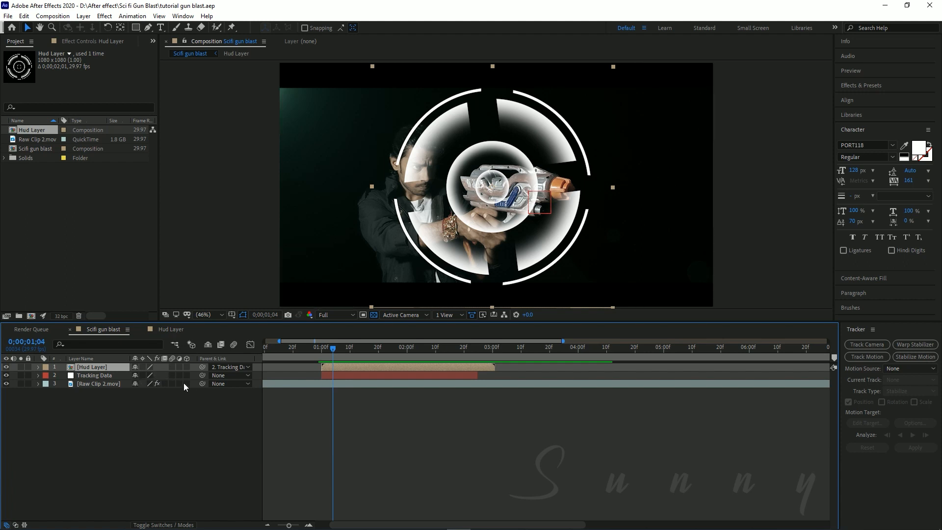
pyautogui.press('F4')
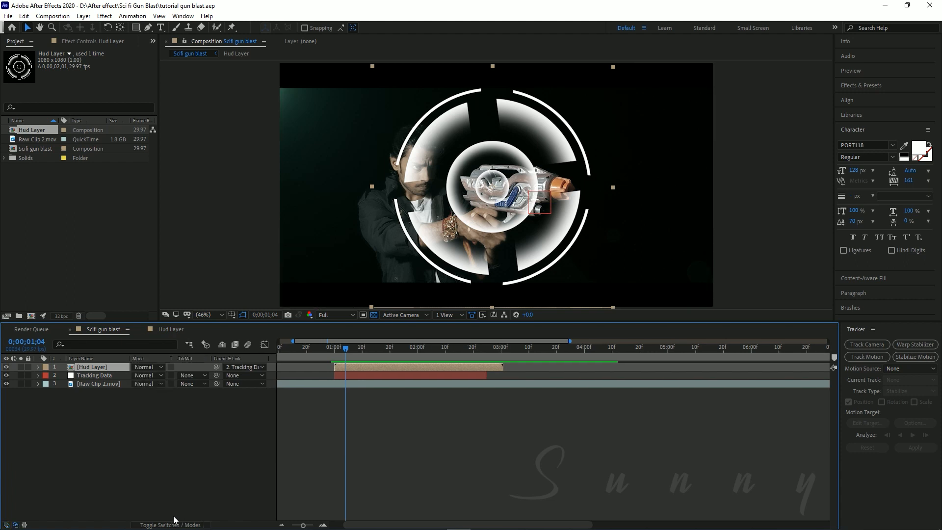
pyautogui.click(195, 497)
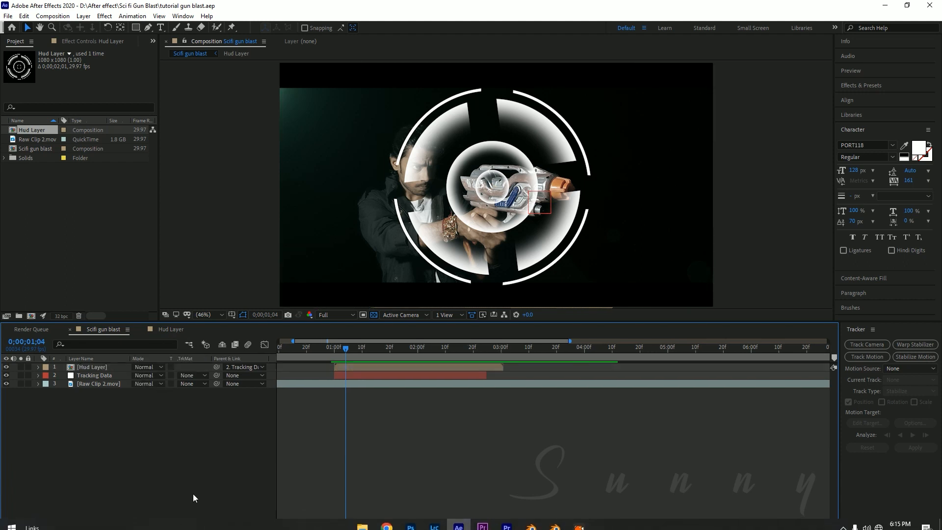
pyautogui.click(186, 525)
pyautogui.click(185, 525)
pyautogui.click(185, 525)
pyautogui.hotkey('ctrl', 'Down')
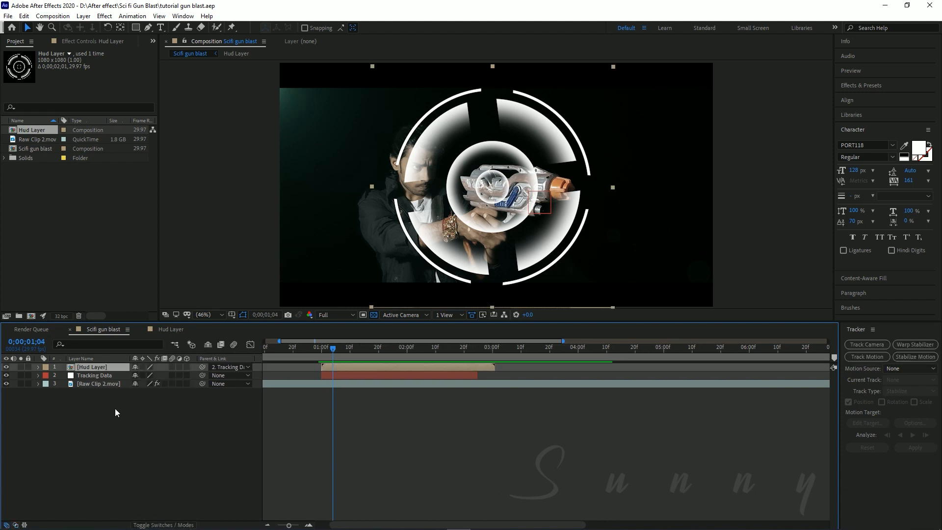
pyautogui.click(186, 367)
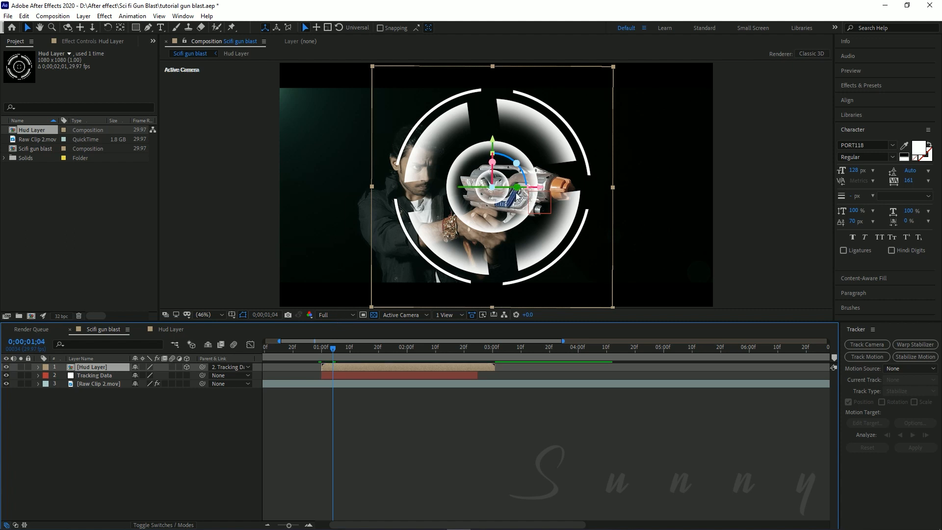
# Rotate the Hud Layer around its Y axis to match the gun's perspective and scale it down to roughly half size.
pyautogui.scroll(1, 515, 193)
pyautogui.scroll(1, 516, 202)
pyautogui.moveTo(552, 200); pyautogui.dragTo(506, 208)
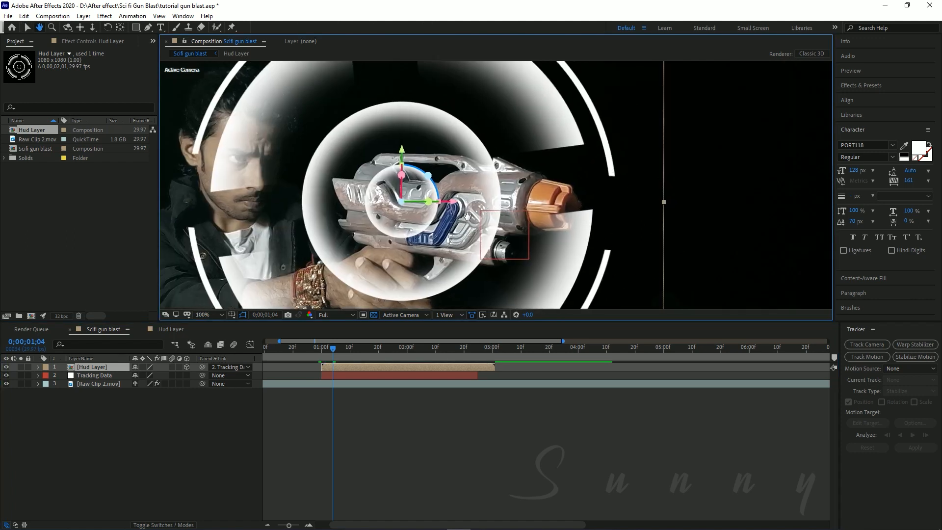
pyautogui.moveTo(428, 201); pyautogui.dragTo(438, 201)
pyautogui.press('ctrl+shift+KP_Subtract')
pyautogui.press('ctrl+shift+KP_Subtract')
pyautogui.press('ctrl+shift+KP_Subtract')
pyautogui.press('ctrl+shift+KP_Subtract')
pyautogui.press('ctrl+shift+KP_Subtract')
pyautogui.press('alt+shift+KP_Subtract')
pyautogui.press('alt+shift+KP_Subtract')
pyautogui.press('alt+shift+KP_Subtract')
pyautogui.press('alt+shift+KP_Subtract')
pyautogui.press('alt+shift+KP_Subtract')
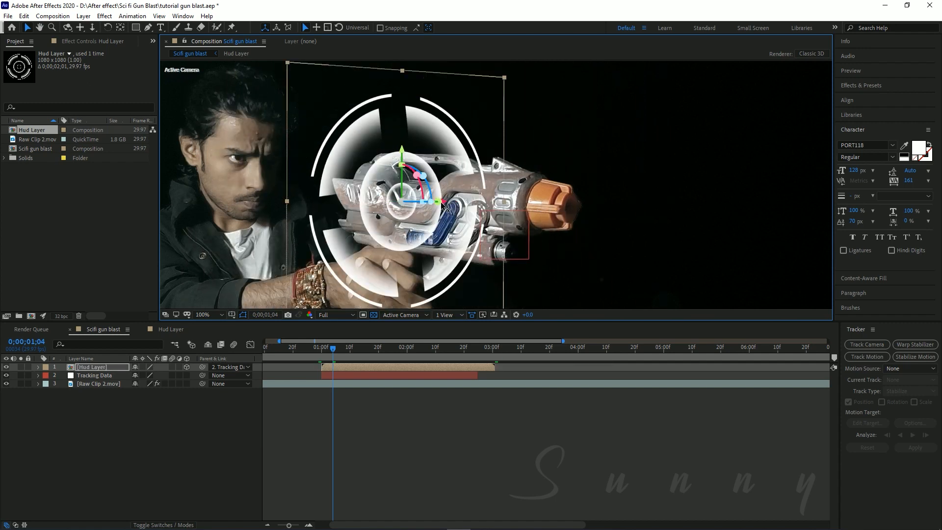
# Shrink the Hud Layer further and move it up and forward to the top front of the gun, behind the orange muzzle.
pyautogui.hotkey('shift', 'Up')
pyautogui.hotkey('shift', 'Up')
pyautogui.hotkey('shift', 'Up')
pyautogui.hotkey('shift', 'Up')
pyautogui.hotkey('shift', 'Up')
pyautogui.hotkey('shift', 'Up')
pyautogui.hotkey('shift', 'Up')
pyautogui.hotkey('shift', 'Up')
pyautogui.hotkey('shift', 'Up')
pyautogui.hotkey('shift', 'Right')
pyautogui.hotkey('shift', 'Right')
pyautogui.hotkey('shift', 'Right')
pyautogui.hotkey('shift', 'Right')
pyautogui.hotkey('shift', 'Right')
pyautogui.hotkey('shift', 'Right')
pyautogui.hotkey('shift', 'Right')
pyautogui.hotkey('shift', 'Right')
pyautogui.hotkey('shift', 'Right')
pyautogui.hotkey('shift', 'Right')
pyautogui.hotkey('shift', 'Right')
pyautogui.hotkey('shift', 'Right')
pyautogui.hotkey('shift', 'Right')
pyautogui.hotkey('shift', 'Right')
pyautogui.hotkey('shift', 'Right')
pyautogui.hotkey('shift', 'Right')
pyautogui.hotkey('shift', 'Right')
pyautogui.hotkey('shift', 'Right')
pyautogui.hotkey('shift', 'Right')
pyautogui.hotkey('shift', 'Right')
pyautogui.hotkey('shift', 'Right')
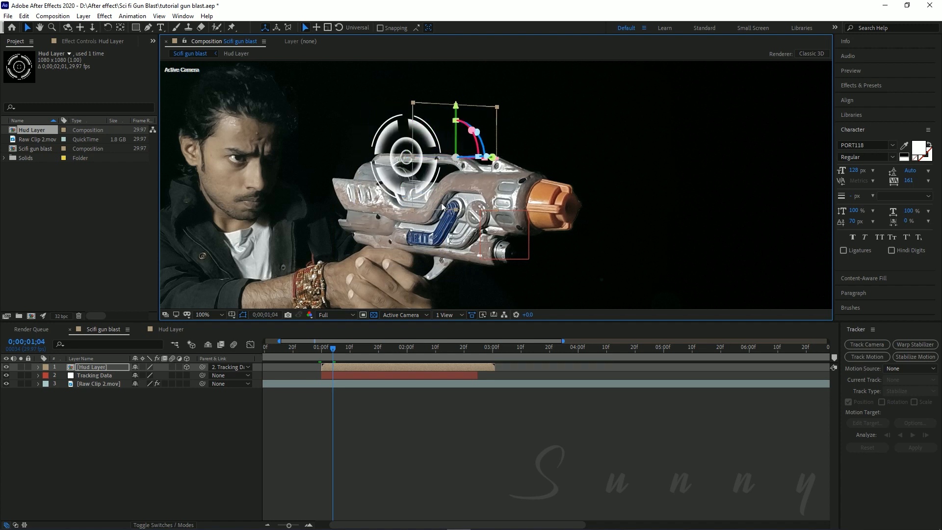
pyautogui.hotkey('shift', 'Up')
pyautogui.hotkey('shift', 'Up')
pyautogui.hotkey('shift', 'Up')
pyautogui.hotkey('shift', 'Up')
pyautogui.hotkey('shift', 'Right')
pyautogui.hotkey('shift', 'Right')
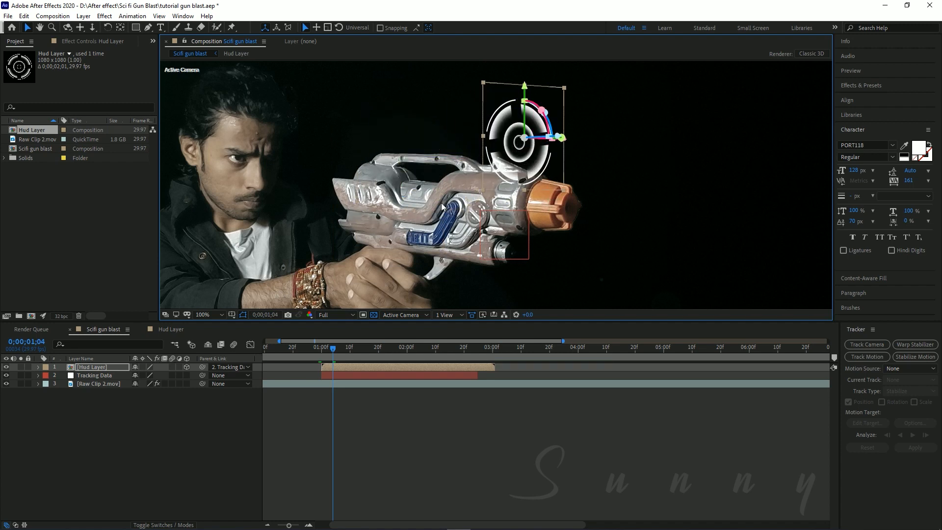
# Scale the Hud Layer down to a small sight, refine its angle and set it just above the gun barrel.
pyautogui.hotkey('shift', 'Up')
pyautogui.press('alt+shift+KP_Subtract')
pyautogui.hotkey('shift', 'Down')
pyautogui.hotkey('shift', 'Down')
pyautogui.hotkey('shift', 'Down')
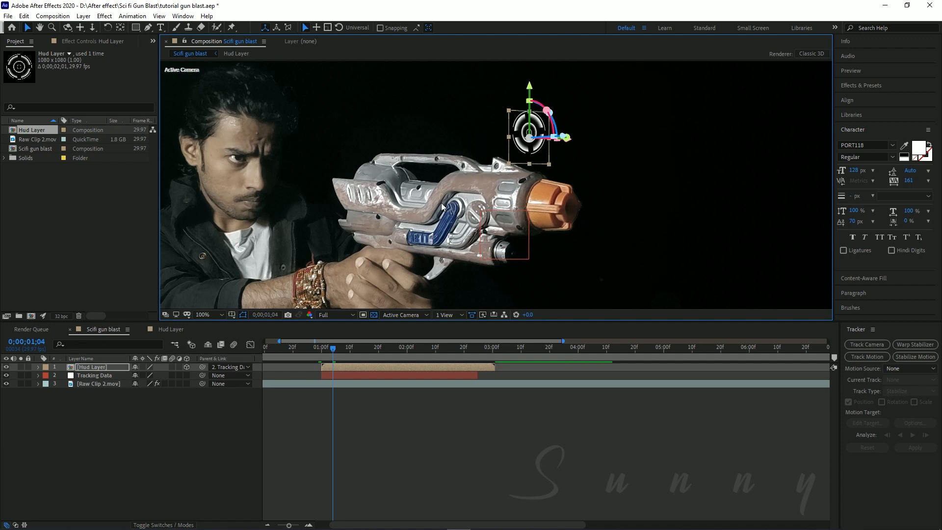
pyautogui.press('alt+KP_Subtract')
pyautogui.press('alt+shift+KP_Subtract')
pyautogui.press('alt+shift+KP_Subtract')
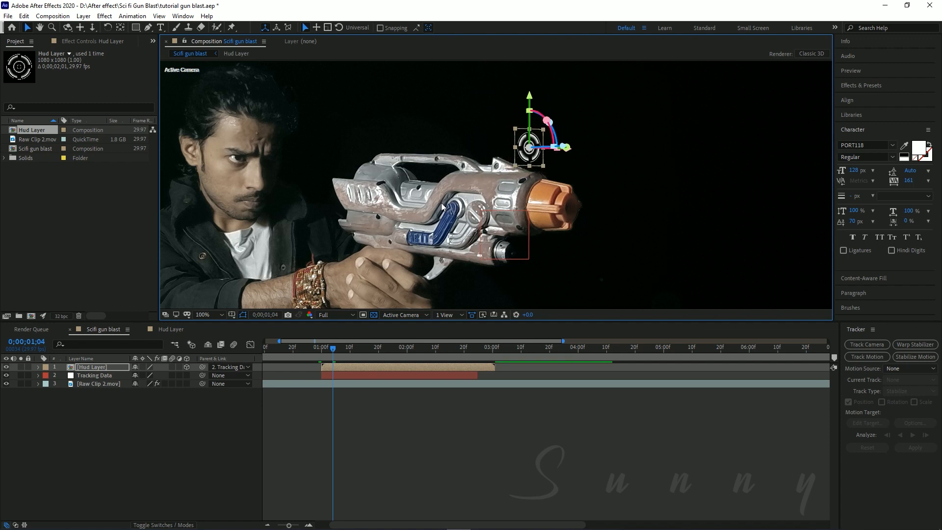
pyautogui.press('alt+KP_Add')
pyautogui.press('alt+KP_Add')
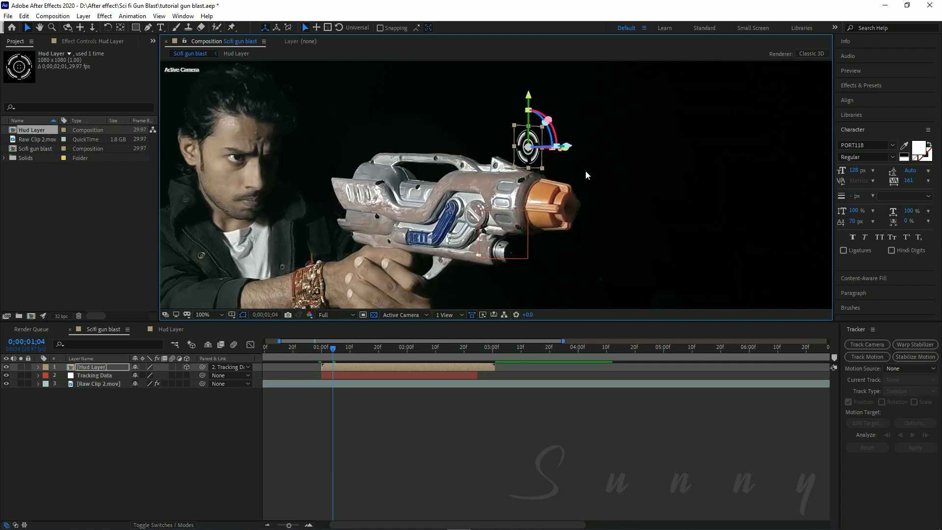
# Fine-tune the small HUD's size, height and Y rotation so it sits upright behind the muzzle, and save the project.
pyautogui.press('space')
pyautogui.moveTo(586, 172); pyautogui.dragTo(520, 221)
pyautogui.scroll(1, 554, 187)
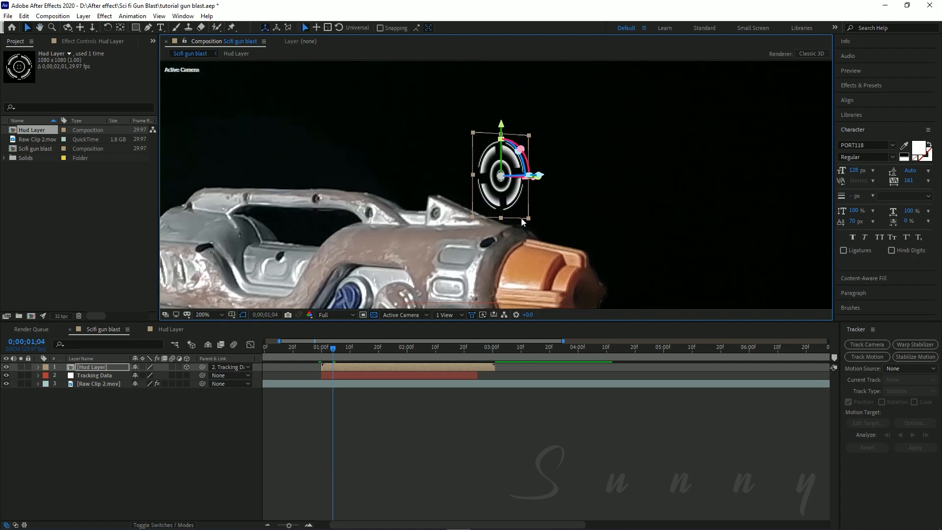
pyautogui.press('alt+KP_Subtract')
pyautogui.press('alt+KP_Subtract')
pyautogui.moveTo(504, 126); pyautogui.dragTo(506, 135)
pyautogui.moveTo(536, 187); pyautogui.dragTo(538, 188)
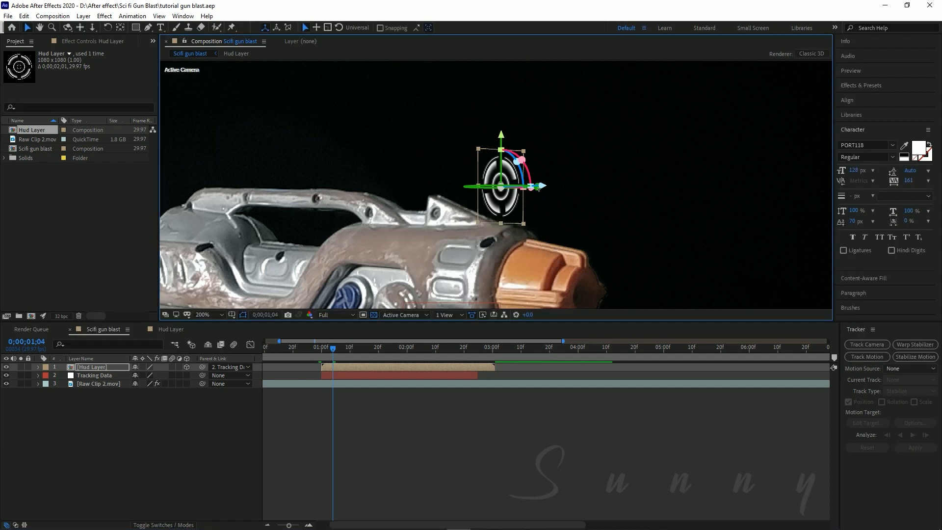
pyautogui.moveTo(538, 188); pyautogui.dragTo(537, 188)
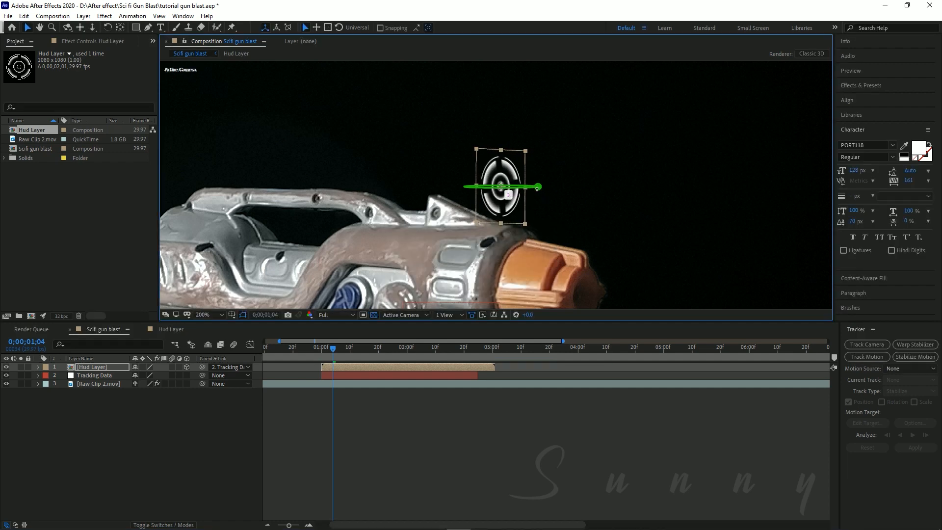
pyautogui.moveTo(536, 187); pyautogui.dragTo(539, 189)
pyautogui.hotkey('ctrl', 's')
# Fit the whole frame in the viewer and set the work area from 0;00;00;21 to 0;00;03;07.
pyautogui.scroll(-2, 558, 206)
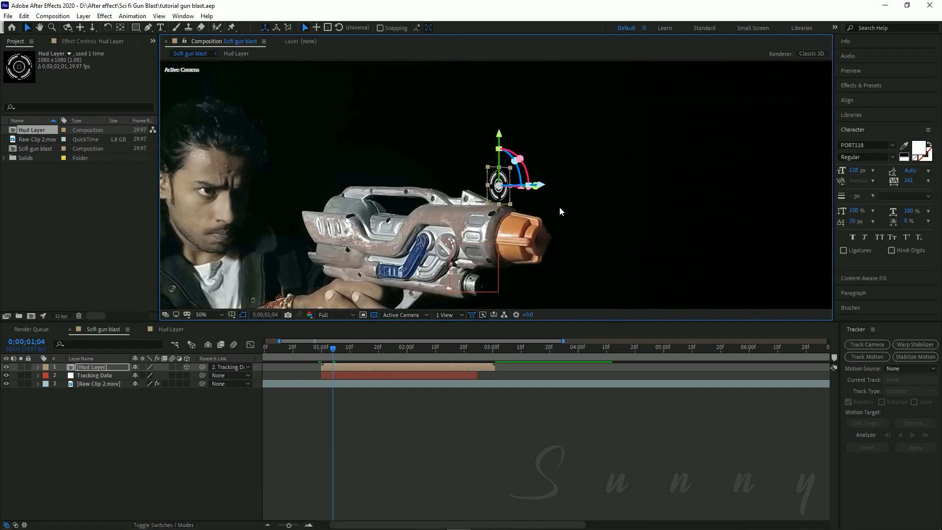
pyautogui.press('h')
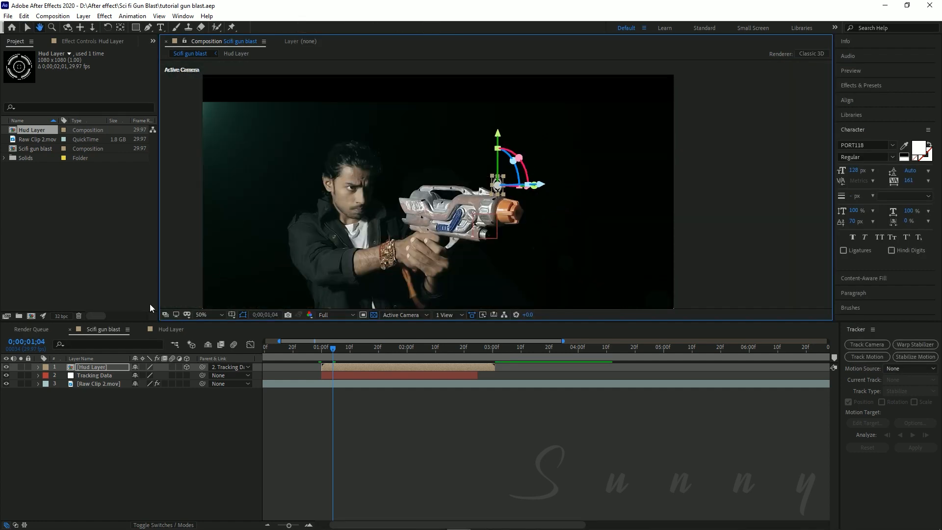
pyautogui.press('v')
pyautogui.click(214, 315)
pyautogui.click(214, 323)
pyautogui.click(329, 348)
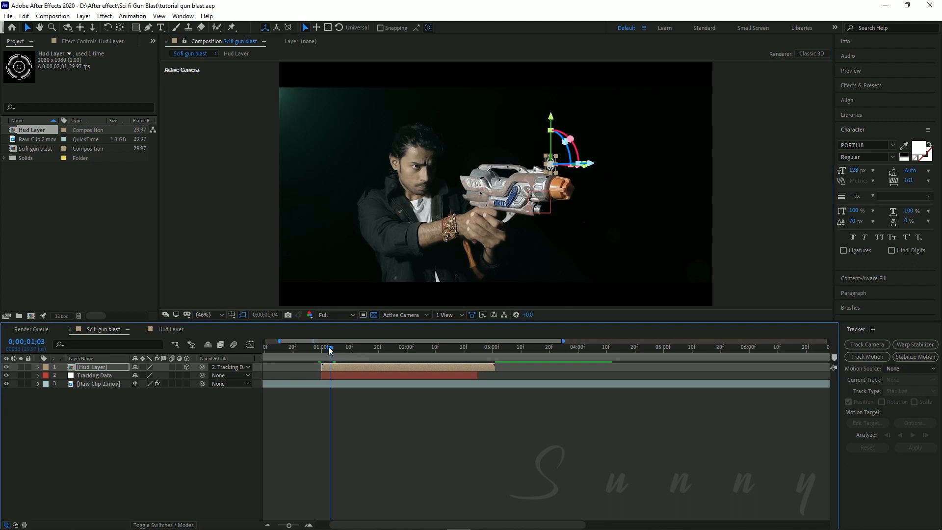
pyautogui.moveTo(328, 347); pyautogui.dragTo(295, 348)
pyautogui.press('-')
pyautogui.press('b')
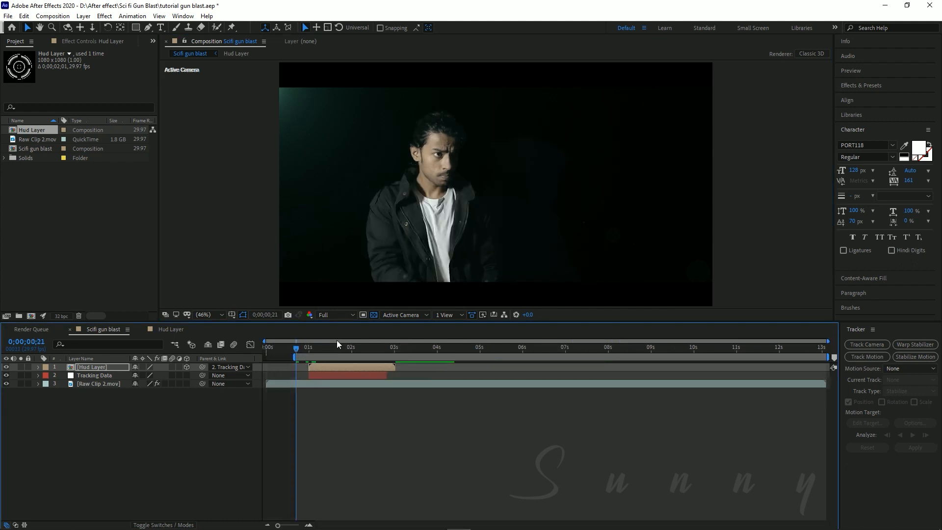
pyautogui.moveTo(368, 349); pyautogui.dragTo(411, 352)
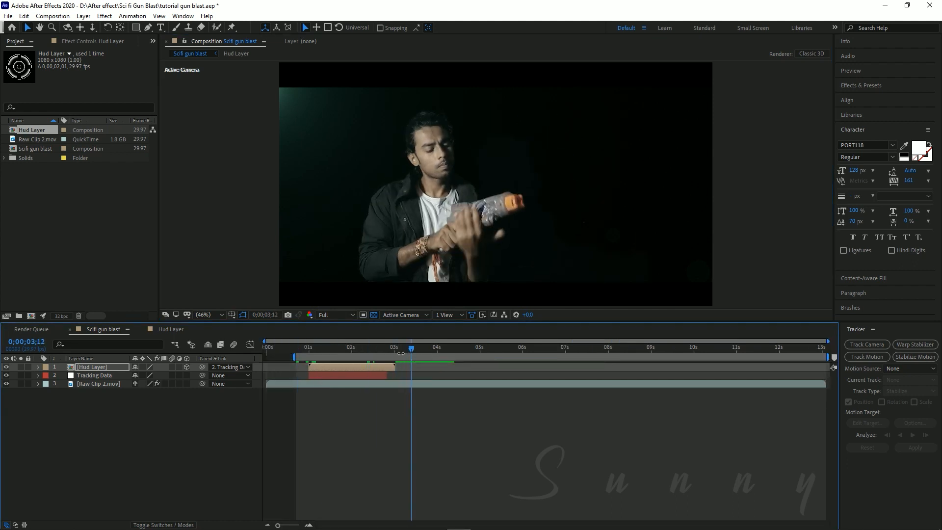
pyautogui.moveTo(322, 346); pyautogui.dragTo(405, 353)
pyautogui.press('n')
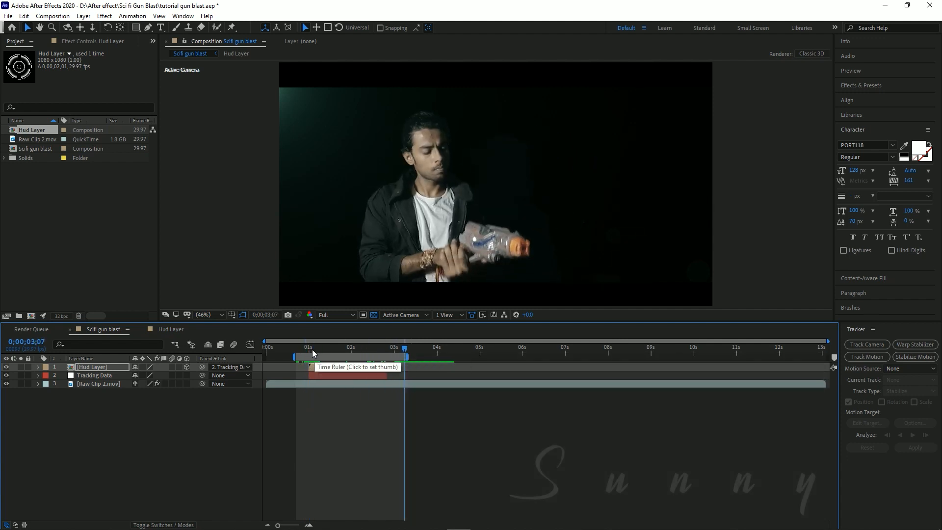
# Save the project and preview the work area from 0;00;00;22 to check the HUD's tracking on the gun.
pyautogui.click(299, 352)
pyautogui.moveTo(298, 349); pyautogui.dragTo(296, 349)
pyautogui.hotkey('ctrl', 's')
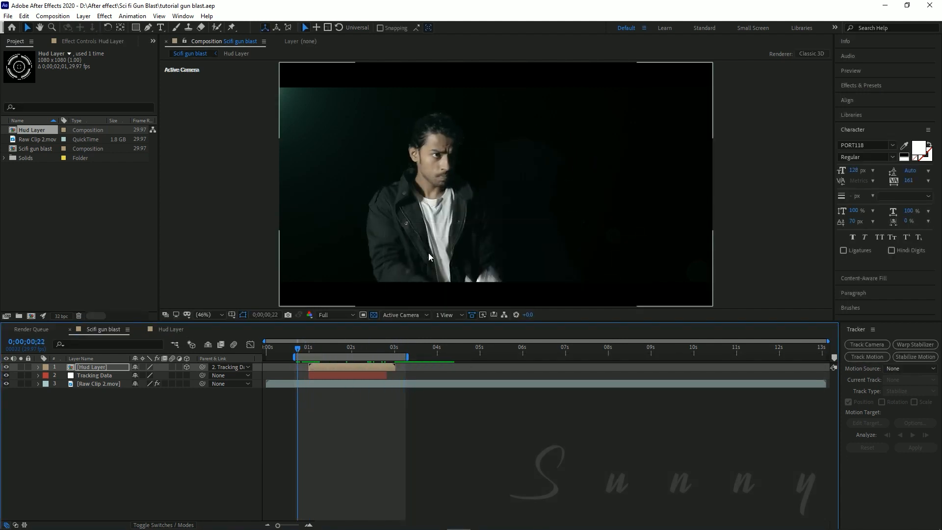
pyautogui.press('space')
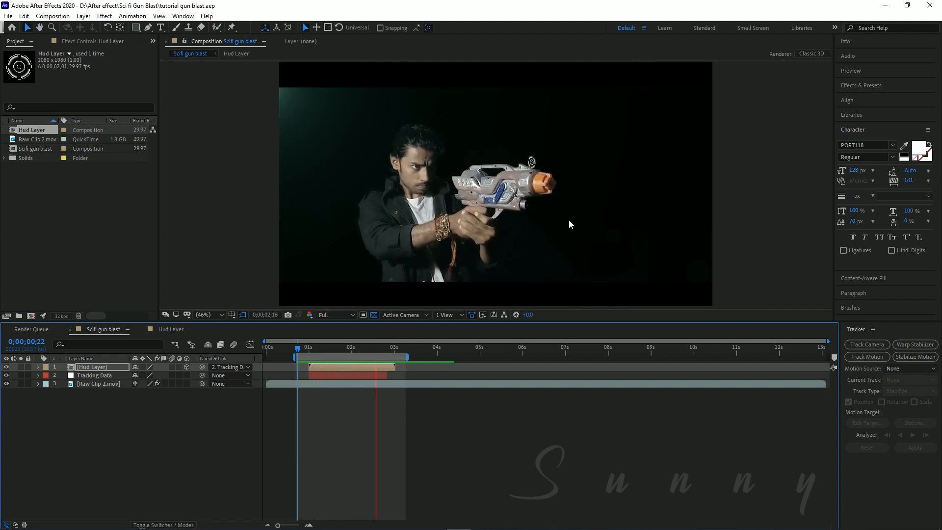
pyautogui.press('space')
# Scrub through the tracked section and examine the HUD up close above the barrel at 0;00;01;06.
pyautogui.moveTo(332, 354); pyautogui.dragTo(395, 351)
pyautogui.press('=')
pyautogui.press('=')
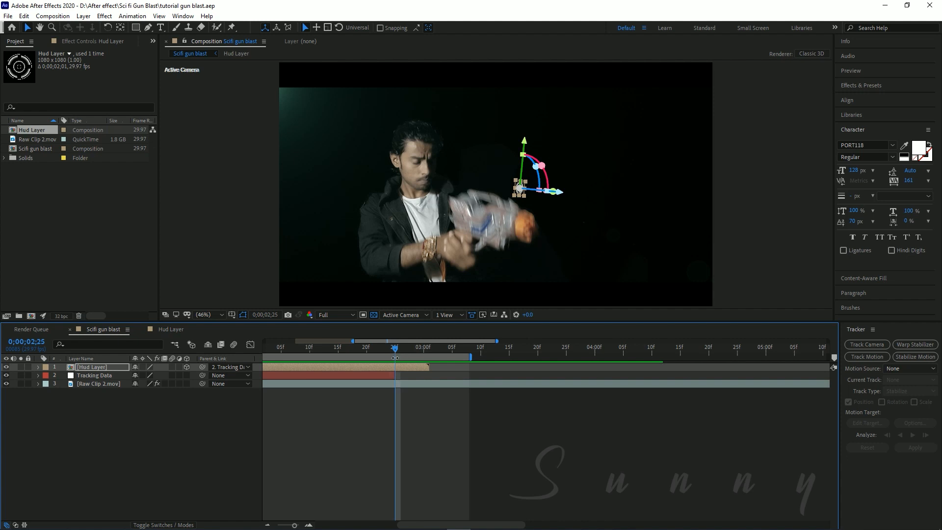
pyautogui.press('-')
pyautogui.press('-')
pyautogui.moveTo(326, 354)
pyautogui.mouseDown()
pyautogui.moveTo(305, 352)
pyautogui.moveTo(348, 357)
pyautogui.moveTo(317, 352)
pyautogui.moveTo(337, 352)
pyautogui.mouseUp()
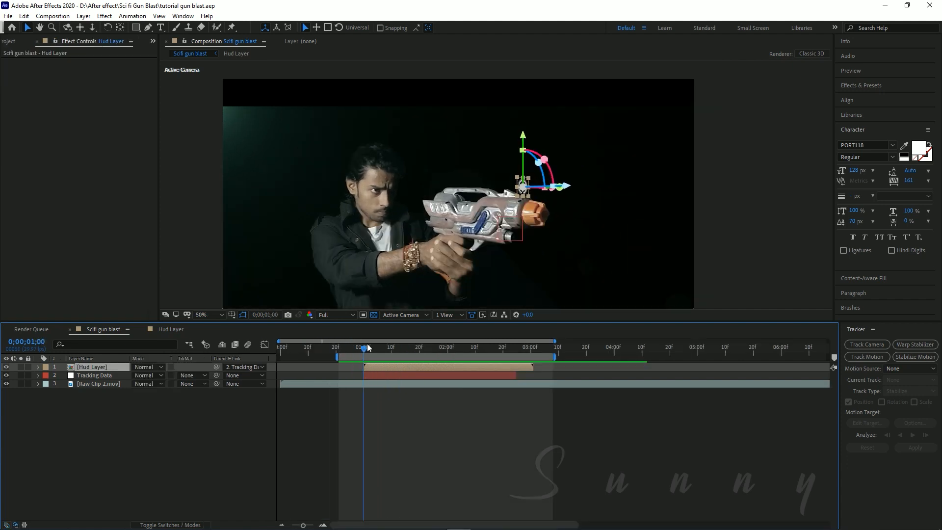
pyautogui.moveTo(365, 349); pyautogui.dragTo(380, 352)
pyautogui.scroll(1, 523, 260)
pyautogui.press('space')
pyautogui.scroll(2, 548, 250)
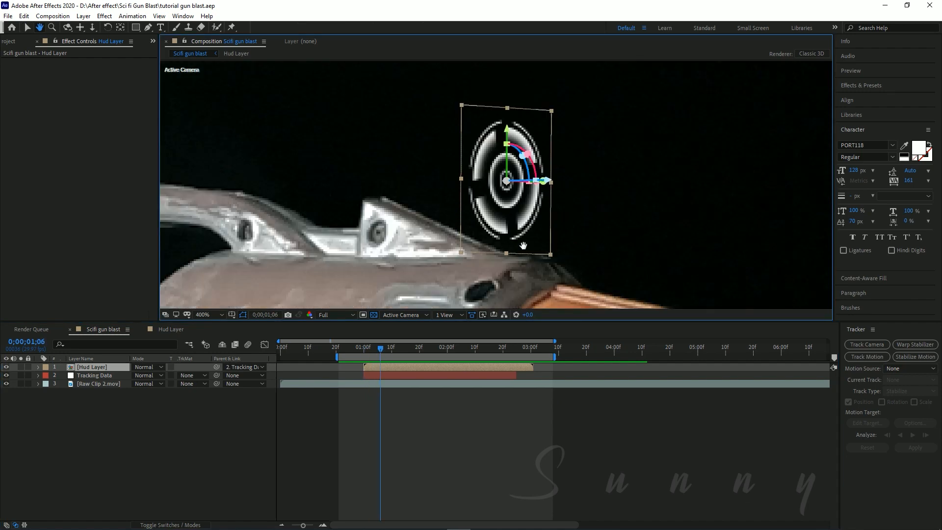
pyautogui.scroll(-1, 504, 208)
pyautogui.scroll(-1, 545, 215)
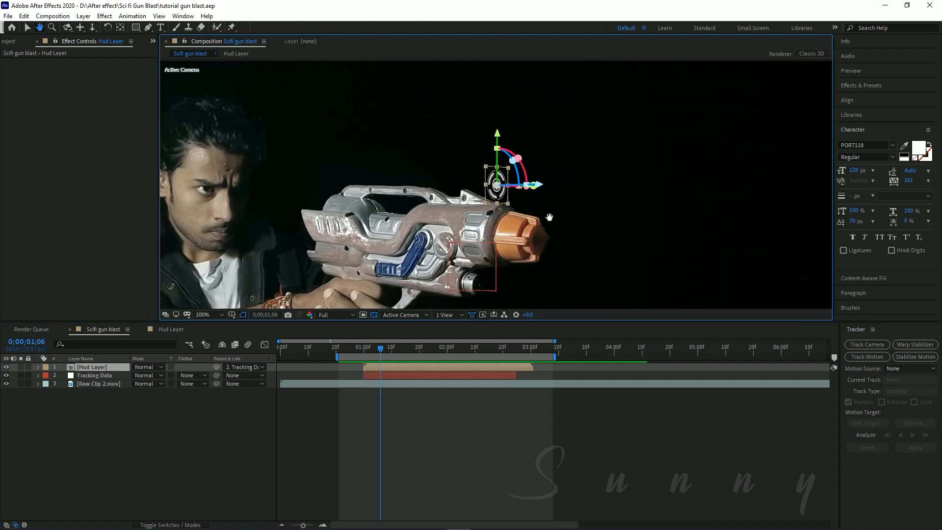
# Apply the VC Color Vibrance effect to the Hud Layer.
pyautogui.scroll(-2, 525, 220)
pyautogui.scroll(1, 524, 221)
pyautogui.moveTo(518, 224); pyautogui.dragTo(568, 225)
pyautogui.scroll(-1, 540, 225)
pyautogui.click(220, 315)
pyautogui.click(216, 334)
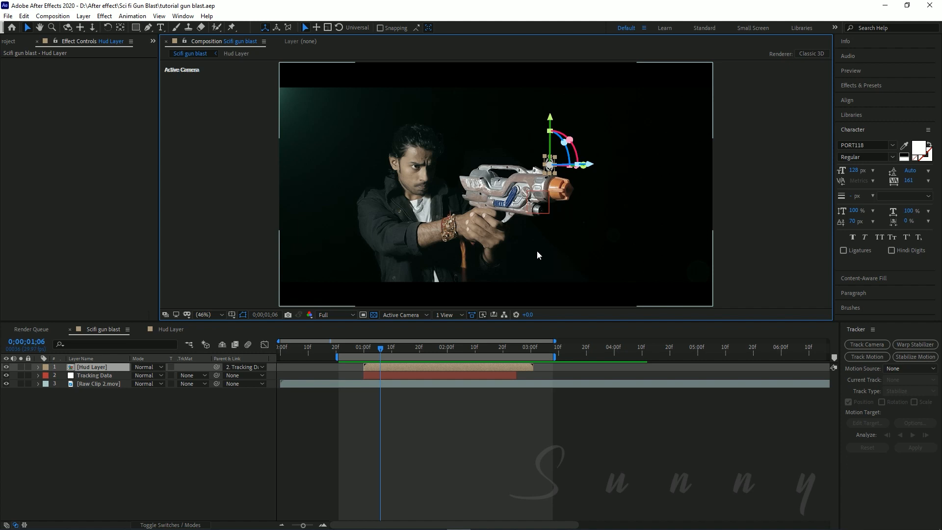
pyautogui.click(106, 370)
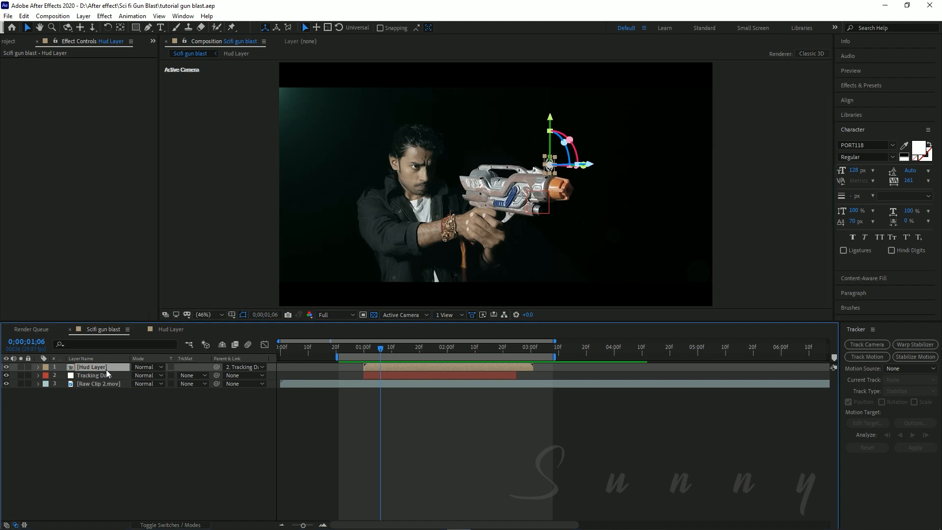
pyautogui.click(104, 16)
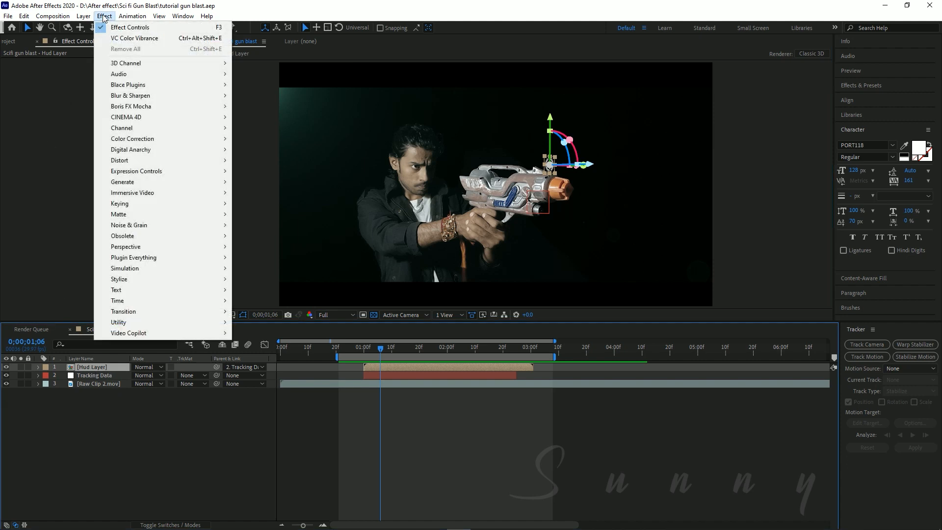
pyautogui.moveTo(179, 333)
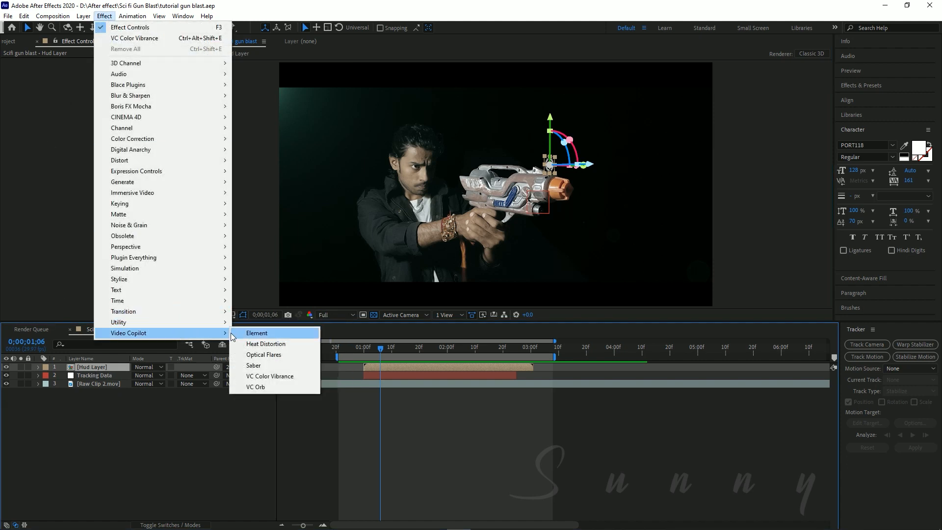
pyautogui.click(268, 376)
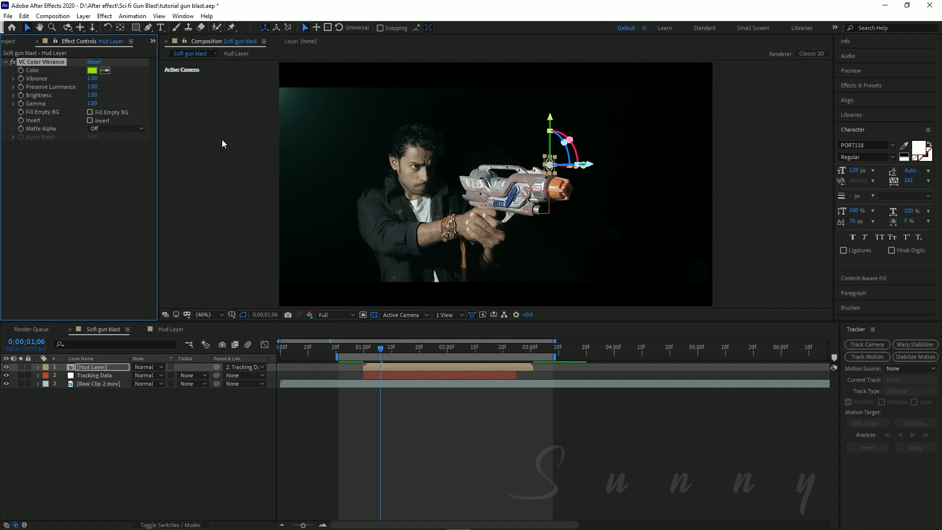
# Set the Hud Layer's blending mode to Add.
pyautogui.scroll(2, 553, 206)
pyautogui.press('space')
pyautogui.moveTo(610, 202); pyautogui.dragTo(473, 244)
pyautogui.scroll(2, 547, 210)
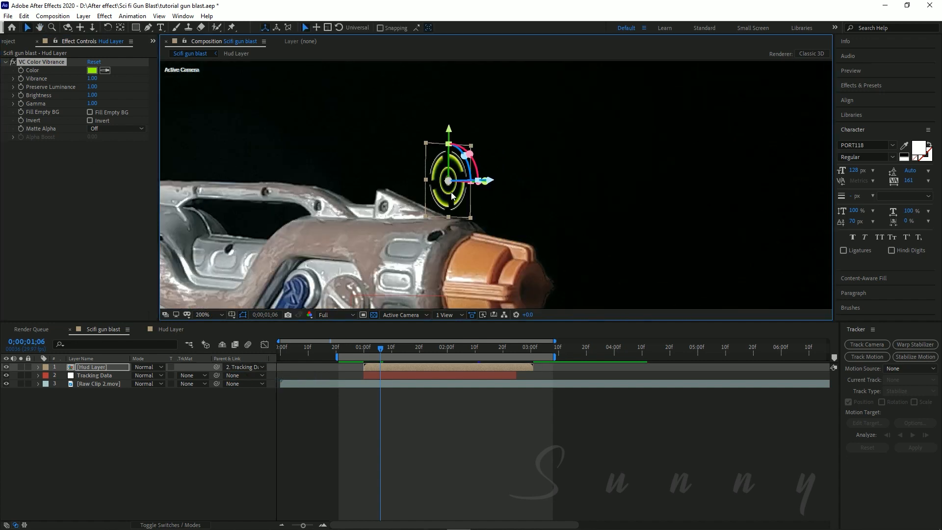
pyautogui.click(103, 367)
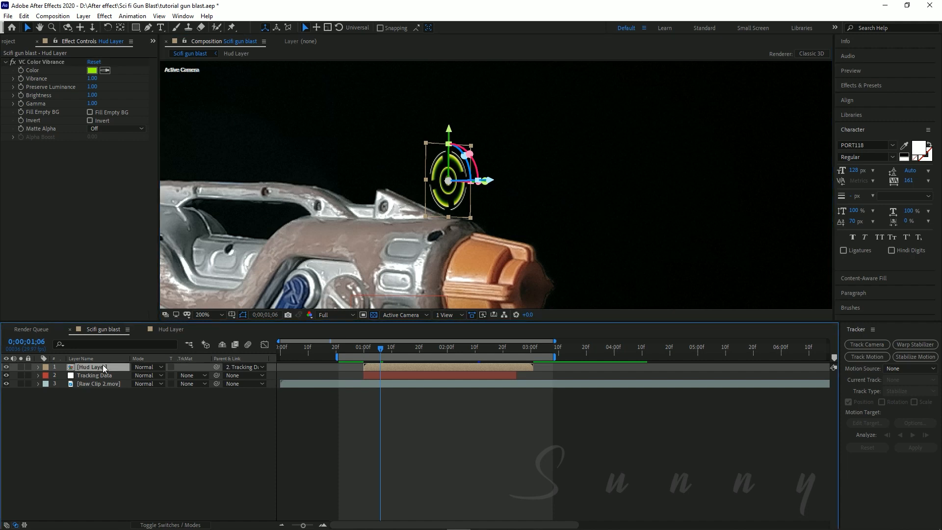
pyautogui.click(139, 369)
pyautogui.click(210, 202)
# Compare the HUD with Fill Empty BG off and on in VC Color Vibrance, and leave the option enabled.
pyautogui.click(53, 63)
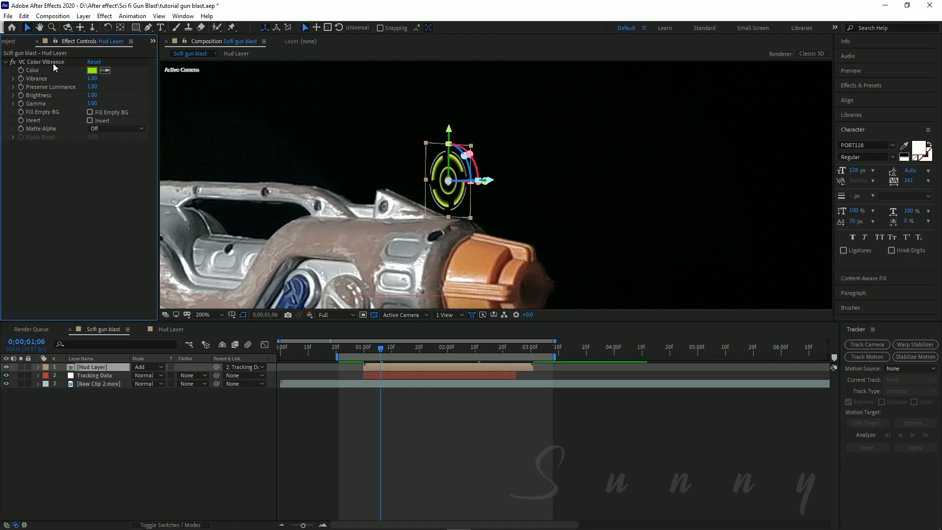
pyautogui.click(90, 112)
pyautogui.click(90, 112)
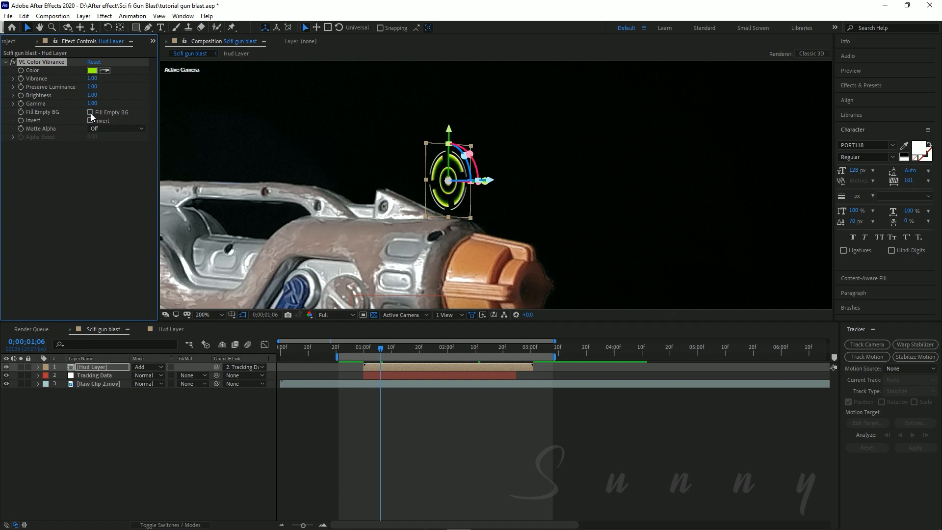
pyautogui.click(90, 113)
pyautogui.scroll(2, 392, 124)
pyautogui.moveTo(320, 142); pyautogui.dragTo(442, 174)
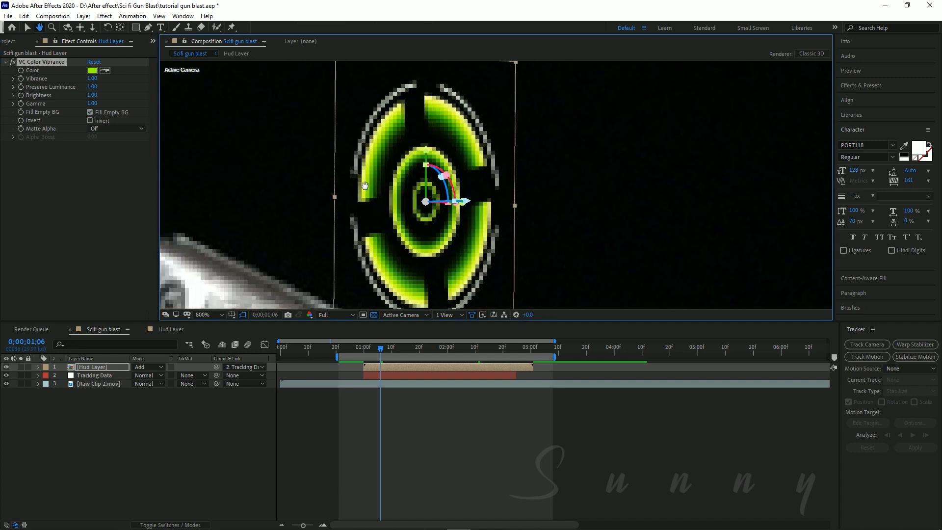
pyautogui.click(92, 111)
pyautogui.click(92, 111)
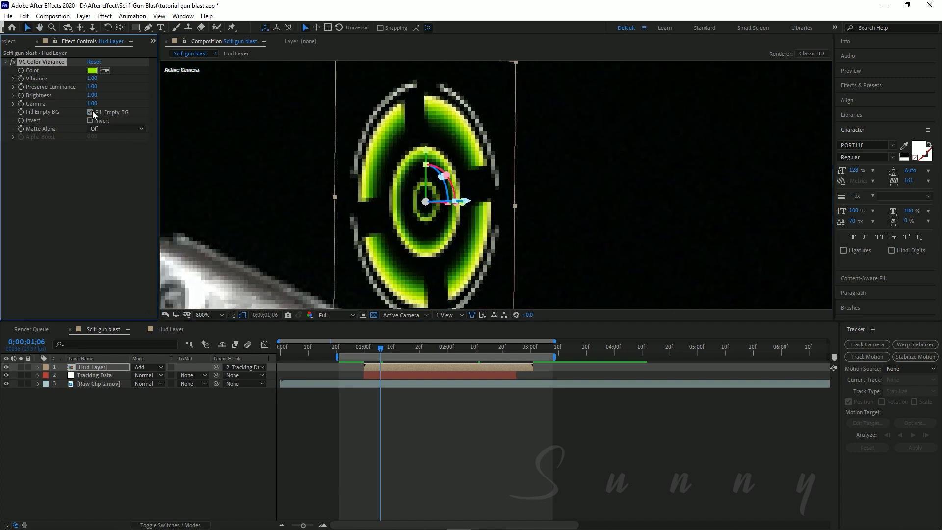
# Change the VC Color Vibrance color to red and lower its brightness to 0.66.
pyautogui.click(88, 72)
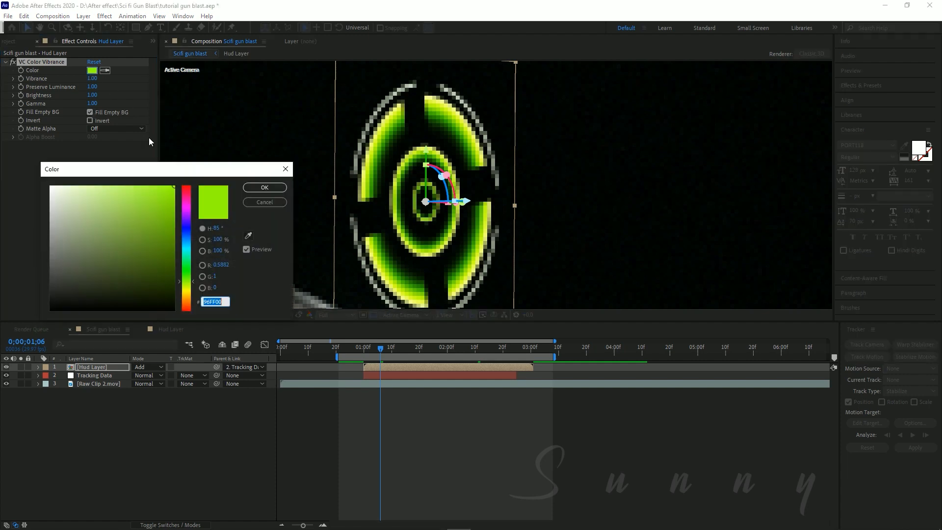
pyautogui.click(183, 187)
pyautogui.click(264, 188)
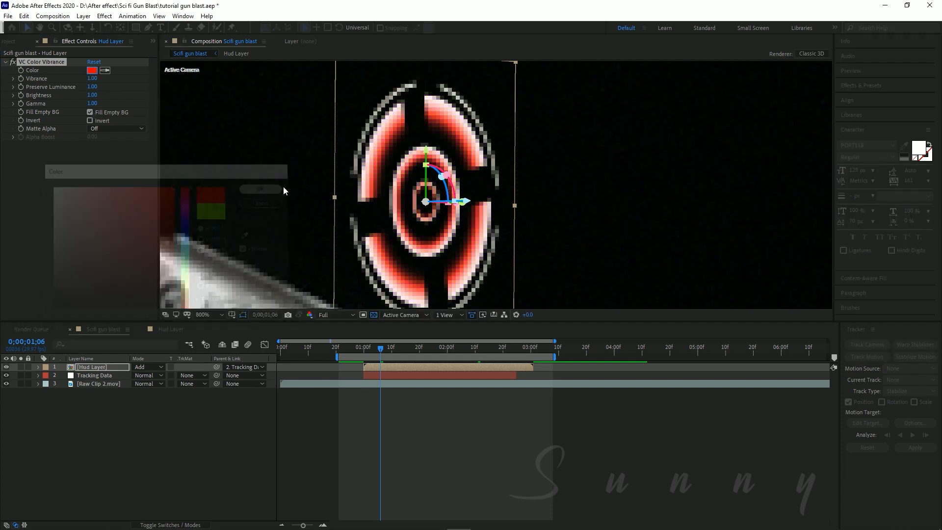
pyautogui.moveTo(90, 95); pyautogui.dragTo(73, 94)
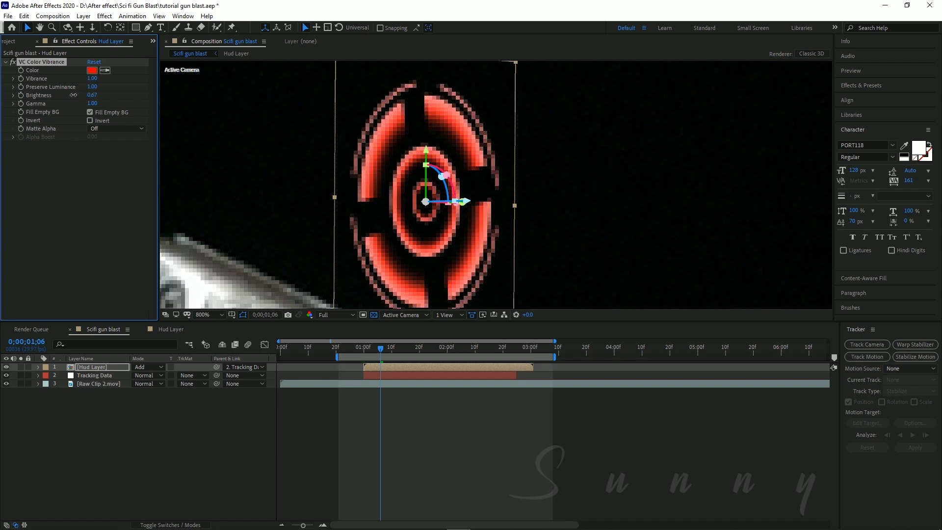
# Examine the recolored HUD above the gun in the wider frame with its layer deselected.
pyautogui.scroll(-8, 394, 168)
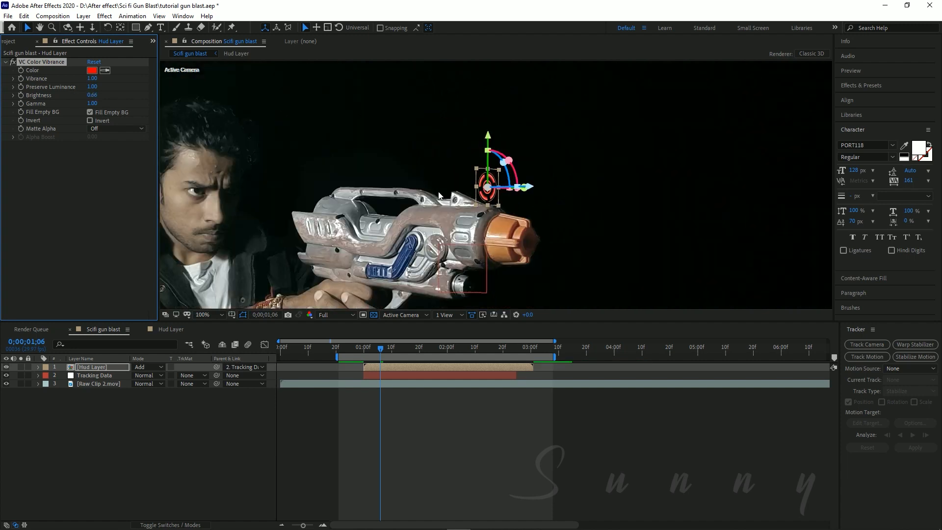
pyautogui.scroll(-2, 461, 200)
pyautogui.press('space')
pyautogui.moveTo(461, 200); pyautogui.dragTo(471, 199)
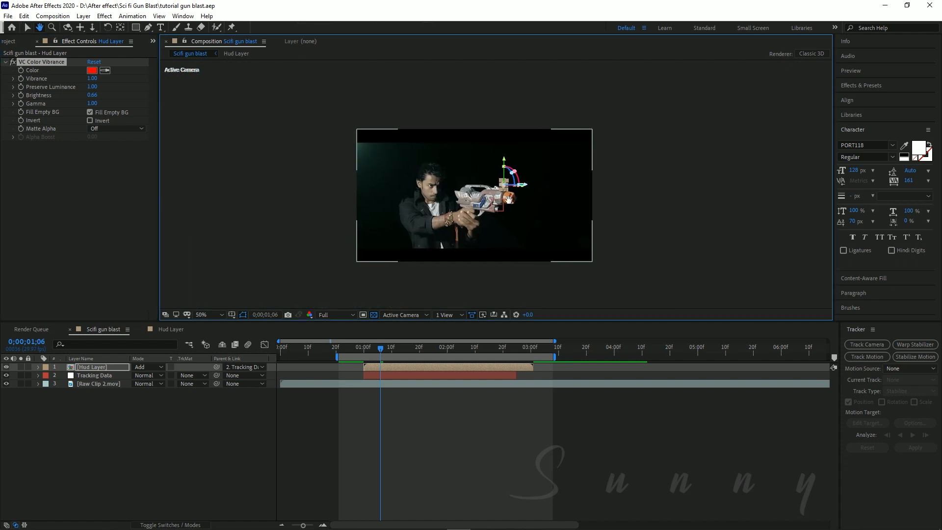
pyautogui.scroll(2, 471, 200)
pyautogui.moveTo(765, 219); pyautogui.dragTo(785, 214)
pyautogui.click(785, 212)
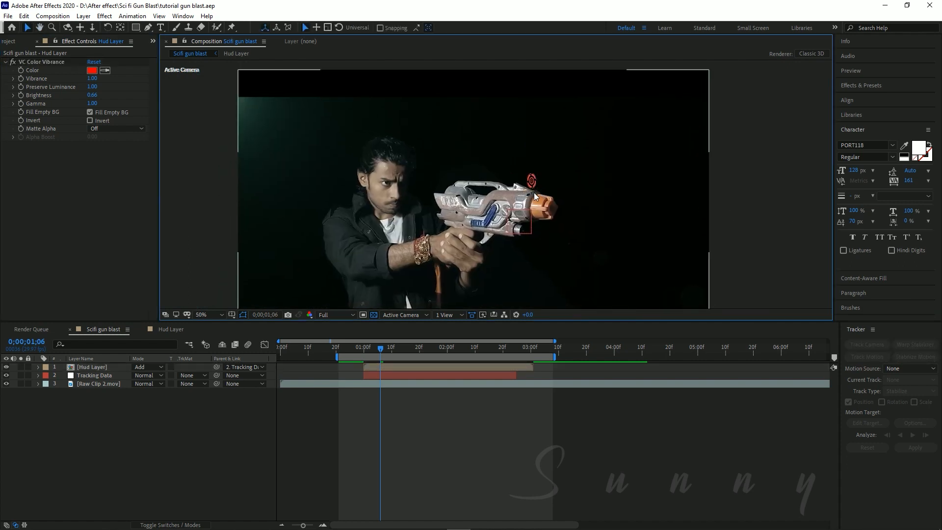
# Find the Stylize Glow effect, apply it to the Hud Layer below VC Color Vibrance, and hide the layer controls in the viewer.
pyautogui.click(97, 368)
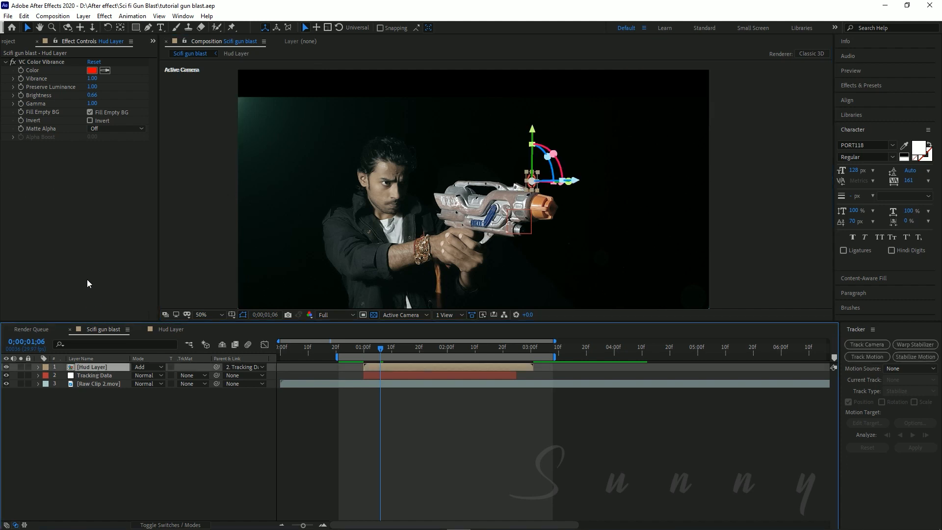
pyautogui.click(46, 63)
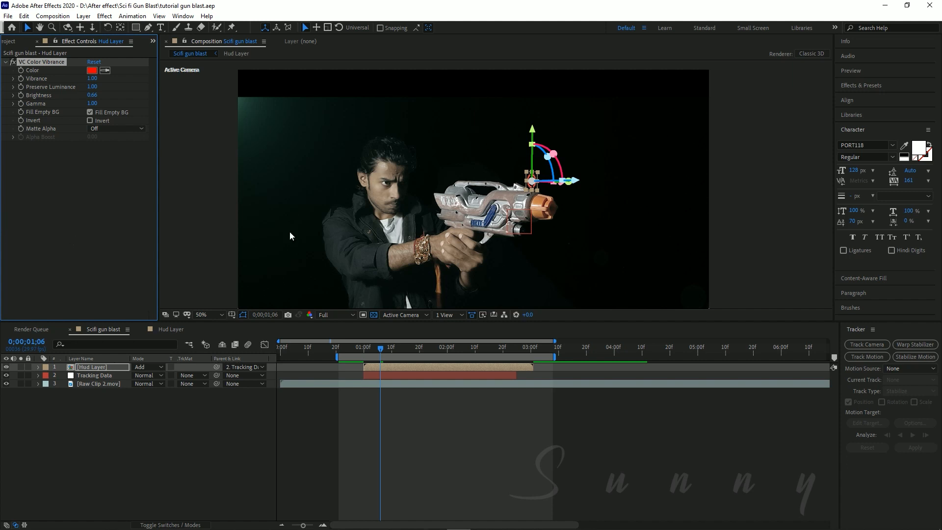
pyautogui.click(855, 85)
pyautogui.click(858, 97)
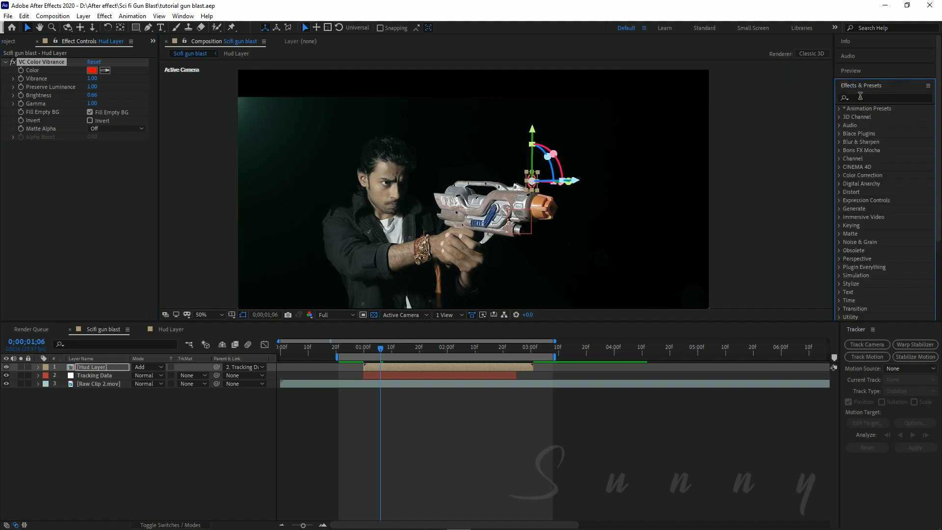
pyautogui.write('glow')
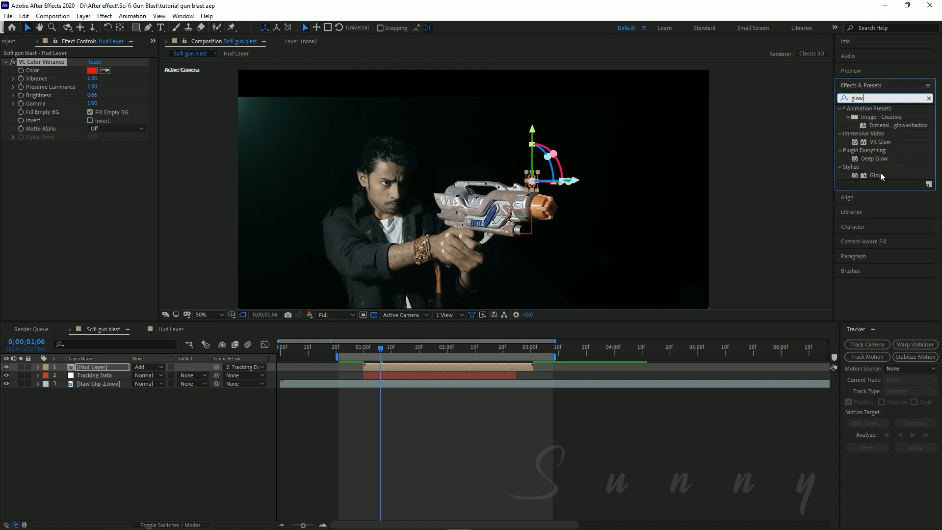
pyautogui.moveTo(879, 175); pyautogui.dragTo(67, 172)
pyautogui.hotkey('ctrl', 'shift', 'h')
# Set the HUD's Glow to a threshold of 79.6%, a radius of 685 and an intensity of 0.8.
pyautogui.scroll(2, 496, 185)
pyautogui.moveTo(496, 185); pyautogui.dragTo(328, 191)
pyautogui.hotkey('ctrl', 's')
pyautogui.moveTo(93, 171); pyautogui.dragTo(228, 173)
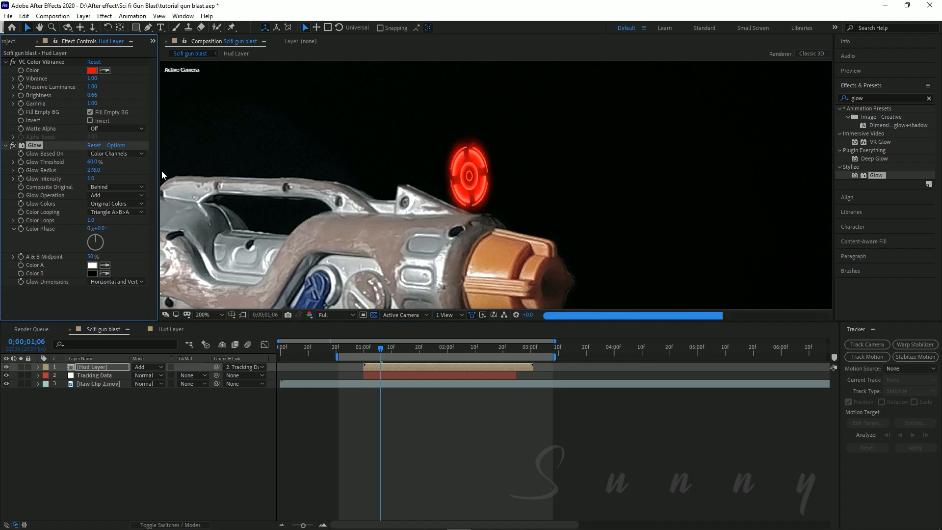
pyautogui.moveTo(89, 178)
pyautogui.mouseDown()
pyautogui.moveTo(59, 181)
pyautogui.moveTo(74, 182)
pyautogui.mouseUp()
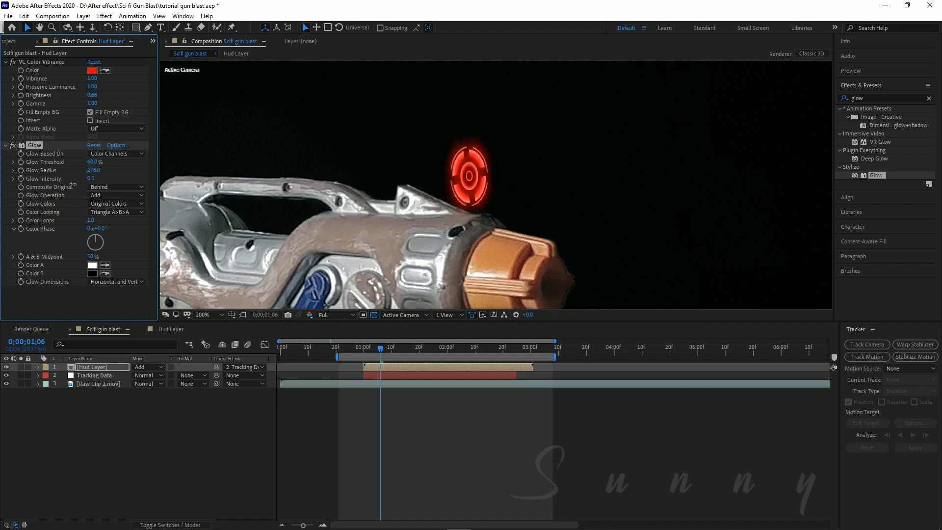
pyautogui.moveTo(94, 162)
pyautogui.mouseDown()
pyautogui.moveTo(134, 162)
pyautogui.moveTo(113, 165)
pyautogui.mouseUp()
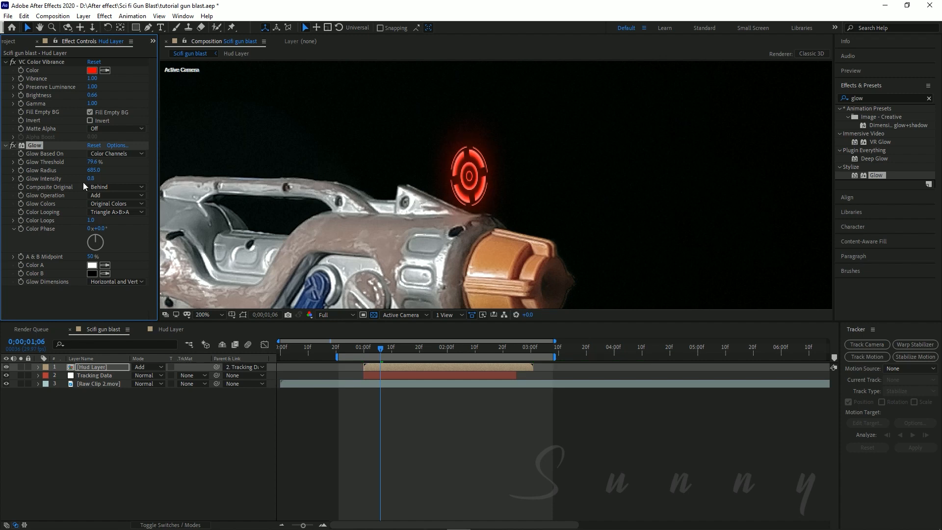
# Compare the HUD with the Glow effect off and on, leave it enabled, and save the project.
pyautogui.scroll(-6, 263, 179)
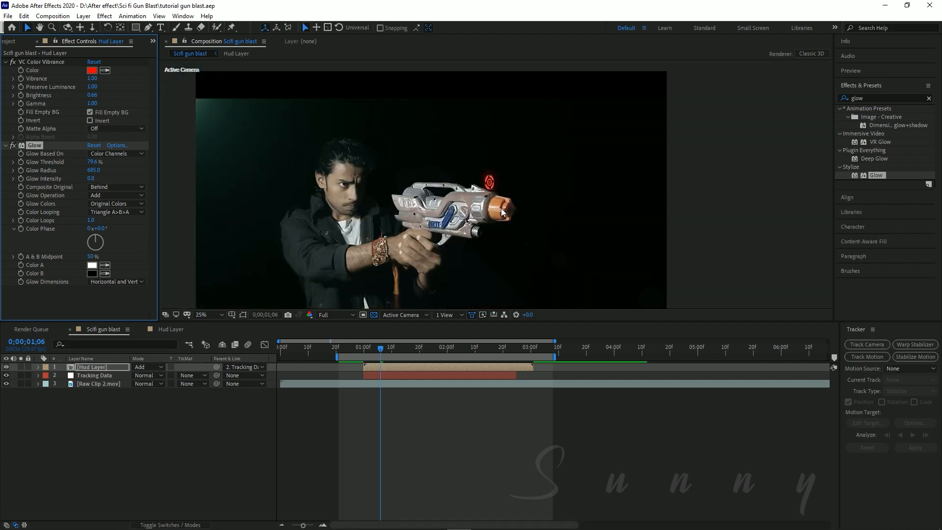
pyautogui.scroll(2, 502, 208)
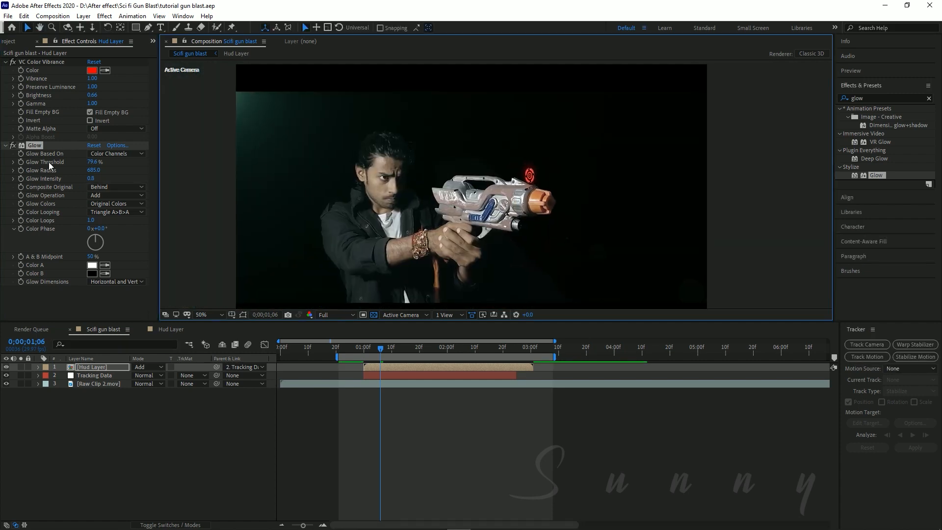
pyautogui.click(15, 145)
pyautogui.click(13, 145)
pyautogui.hotkey('ctrl', 's')
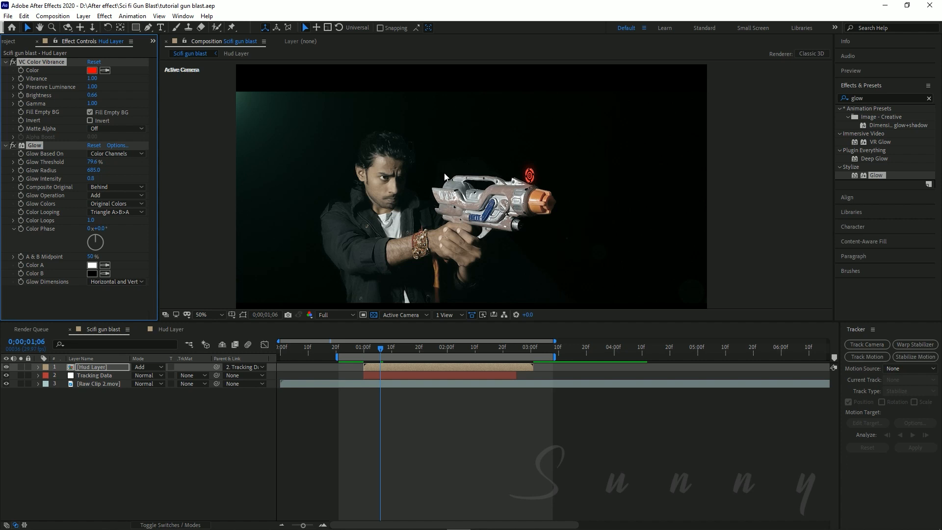
# Move the playhead to 0;00;02;01 and reduce the viewer's preview resolution to Half.
pyautogui.scroll(-2, 466, 192)
pyautogui.moveTo(466, 191); pyautogui.dragTo(384, 189)
pyautogui.scroll(2, 466, 192)
pyautogui.press('v')
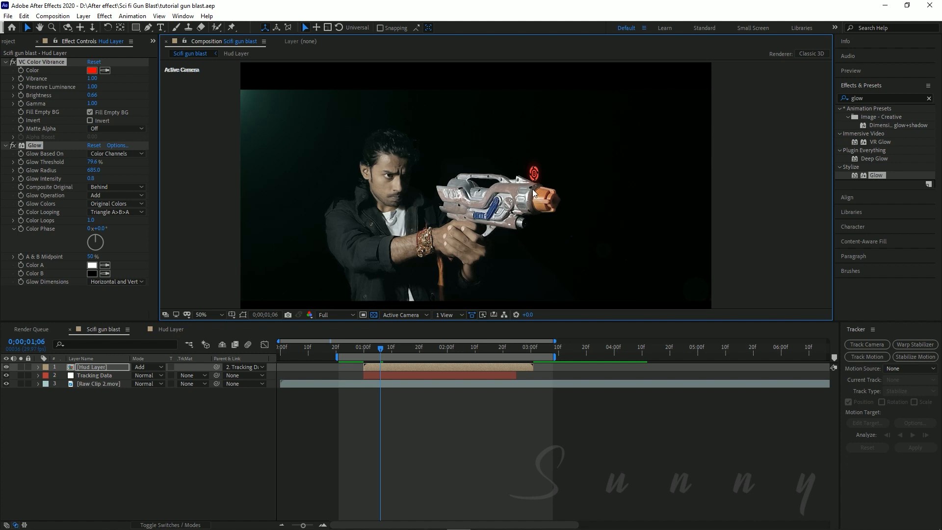
pyautogui.moveTo(379, 352); pyautogui.dragTo(450, 358)
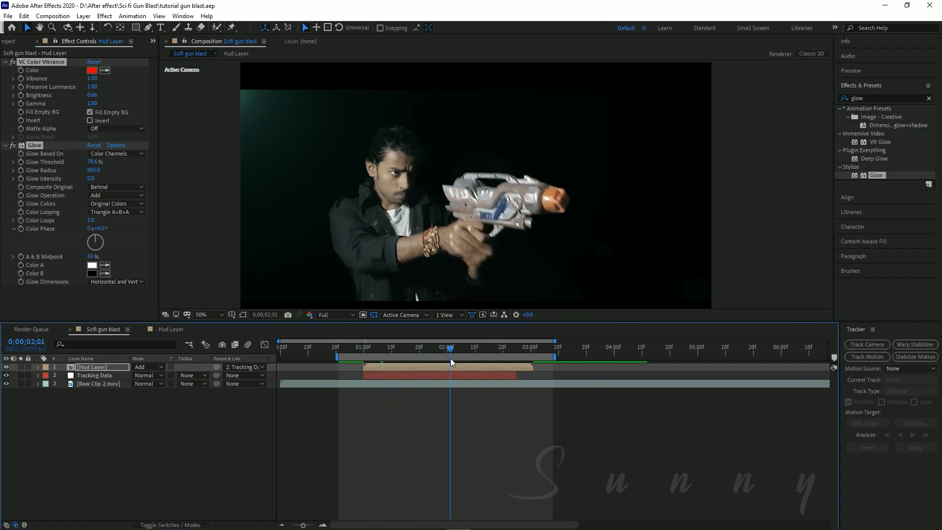
pyautogui.click(335, 316)
pyautogui.click(346, 358)
pyautogui.click(339, 315)
pyautogui.click(338, 347)
pyautogui.click(339, 315)
pyautogui.click(338, 348)
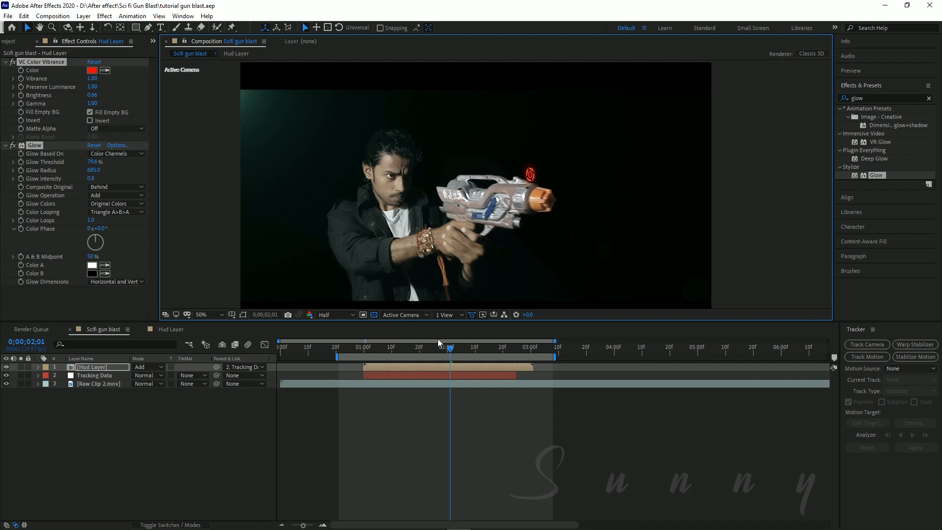
# Scrub to 0;00;01;23, examine the glowing HUD on the gun, then fit the whole frame in the viewer and deselect the layer.
pyautogui.click(391, 347)
pyautogui.moveTo(391, 347); pyautogui.dragTo(427, 355)
pyautogui.scroll(4, 475, 261)
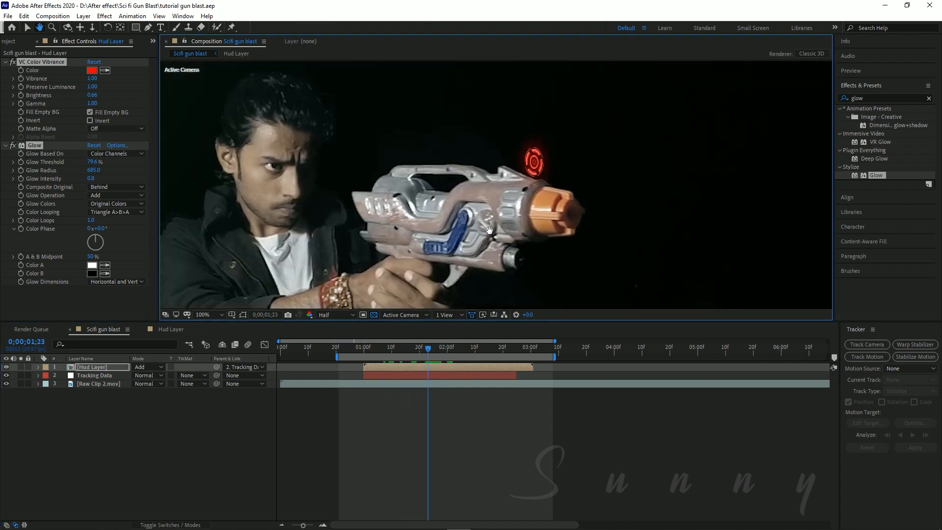
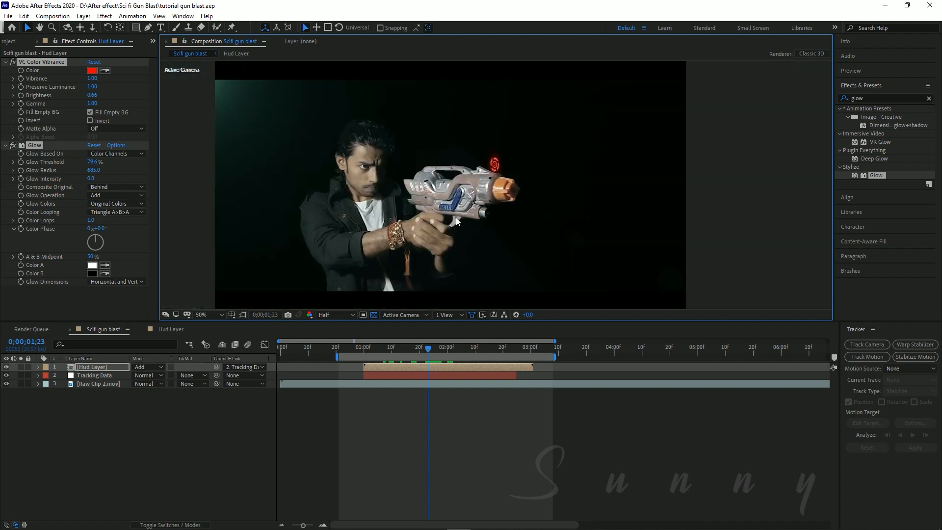
pyautogui.moveTo(455, 217); pyautogui.dragTo(515, 217)
pyautogui.click(211, 315)
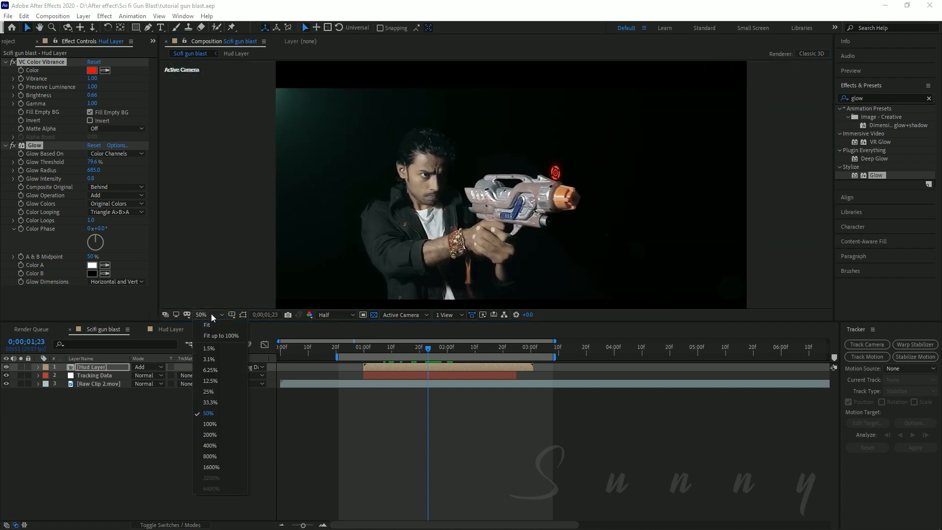
pyautogui.click(207, 325)
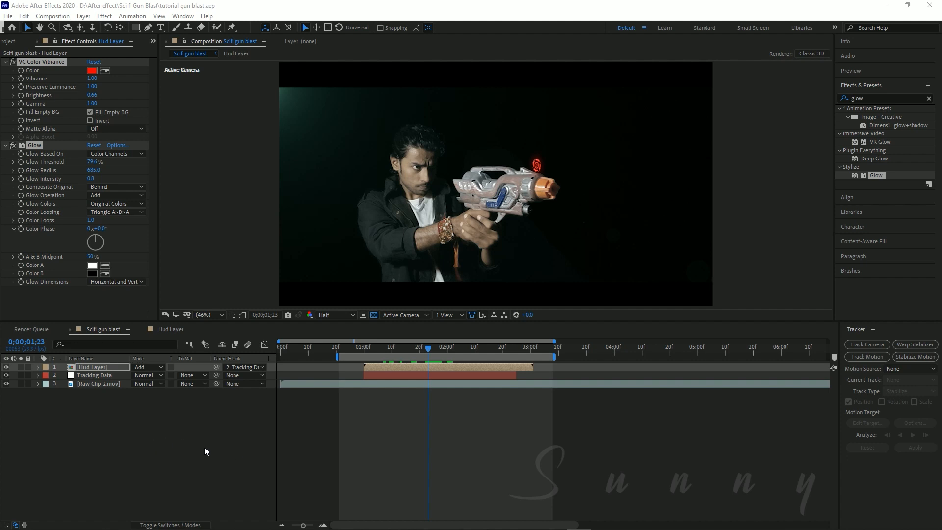
pyautogui.click(141, 407)
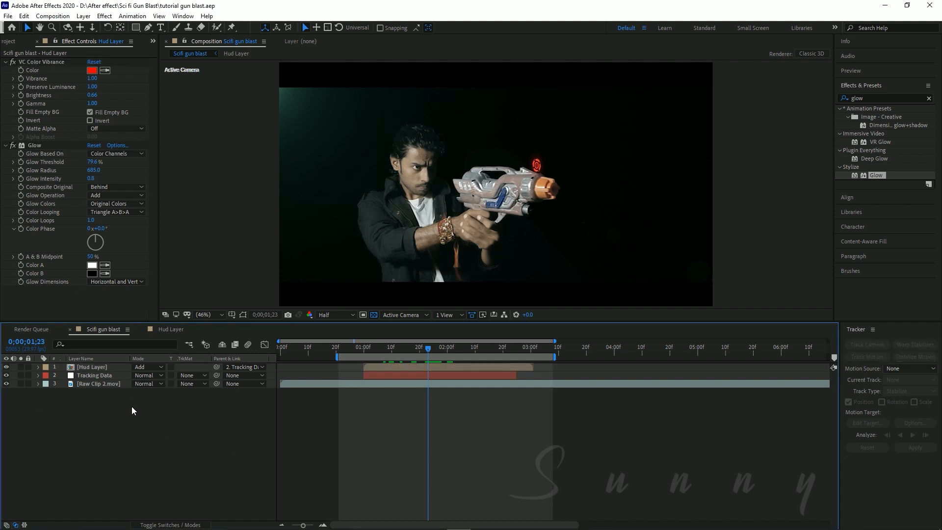
# Create a white 1920 × 1080 px solid layer named Glow in the Scifi gun blast composition.
pyautogui.click(83, 16)
pyautogui.moveTo(93, 27)
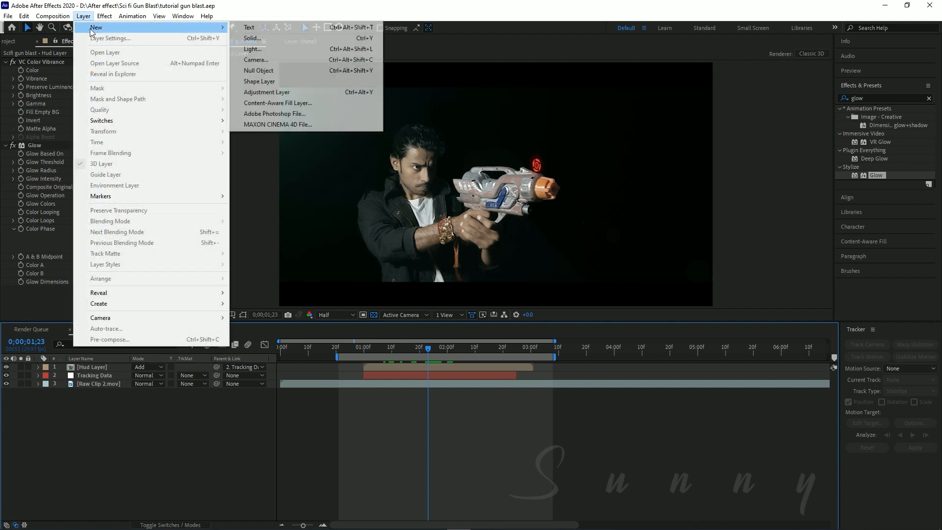
pyautogui.click(308, 38)
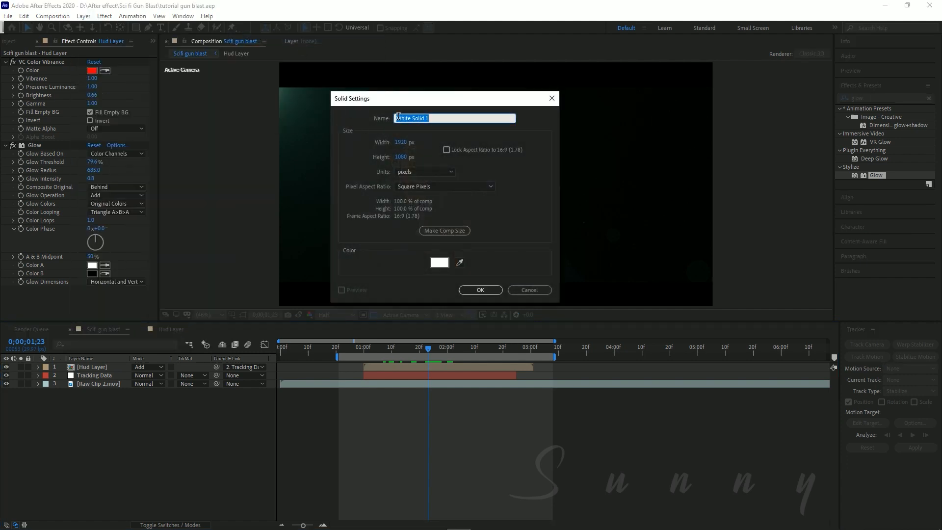
pyautogui.write('Glow')
pyautogui.click(439, 262)
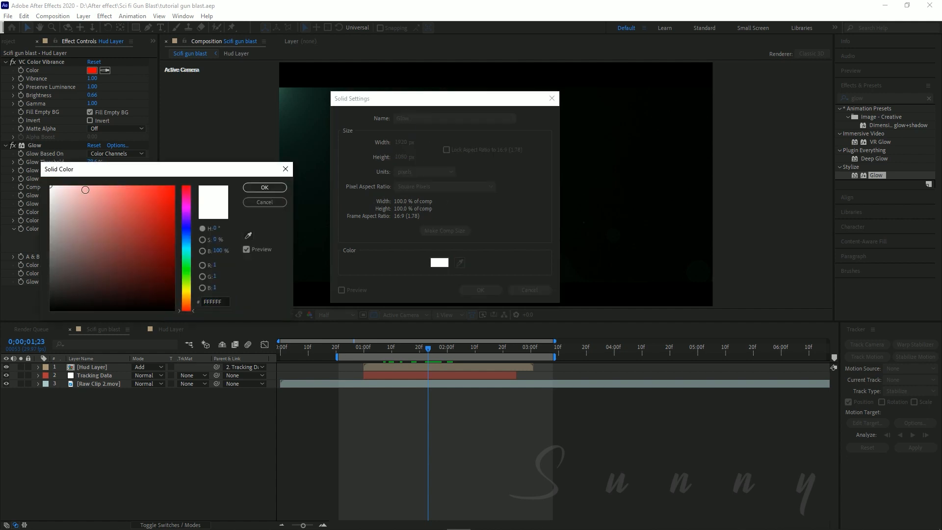
pyautogui.click(286, 186)
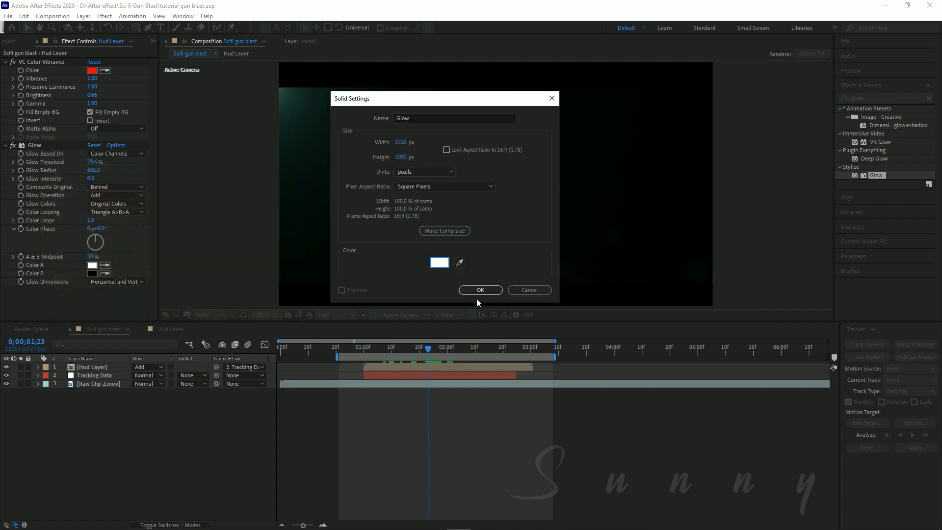
pyautogui.click(481, 290)
# Trim the start of the Glow layer to 0;00;01;00 so it lines up with the start of Tracking Data.
pyautogui.moveTo(281, 368); pyautogui.dragTo(364, 353)
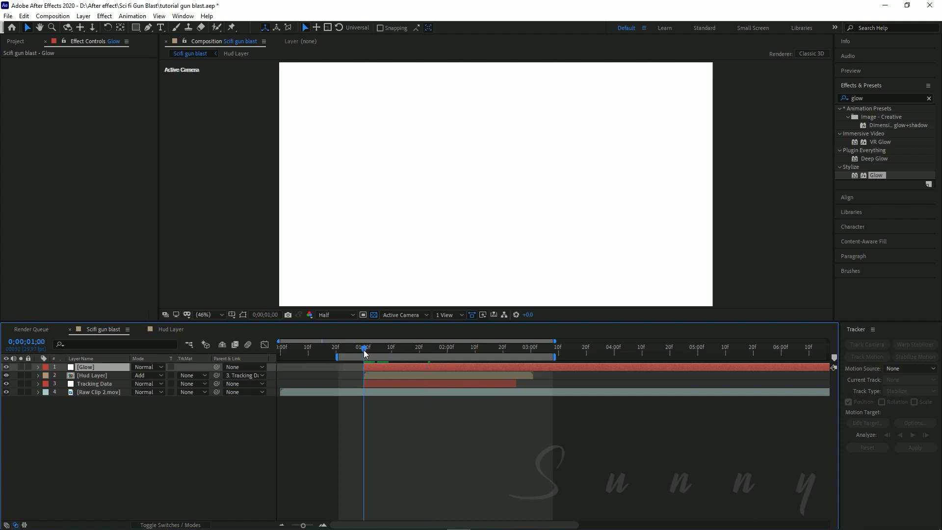
pyautogui.scroll(1, 352, 383)
pyautogui.click(386, 383)
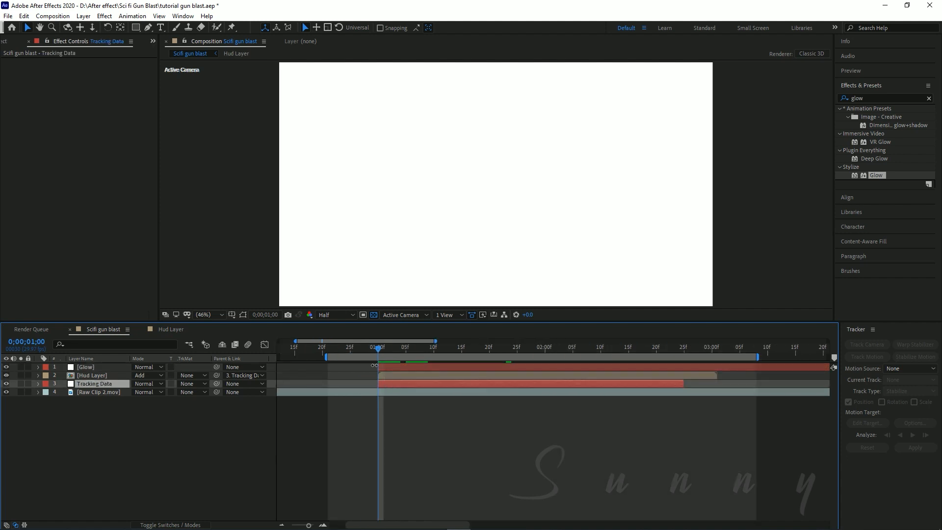
pyautogui.scroll(1, 375, 377)
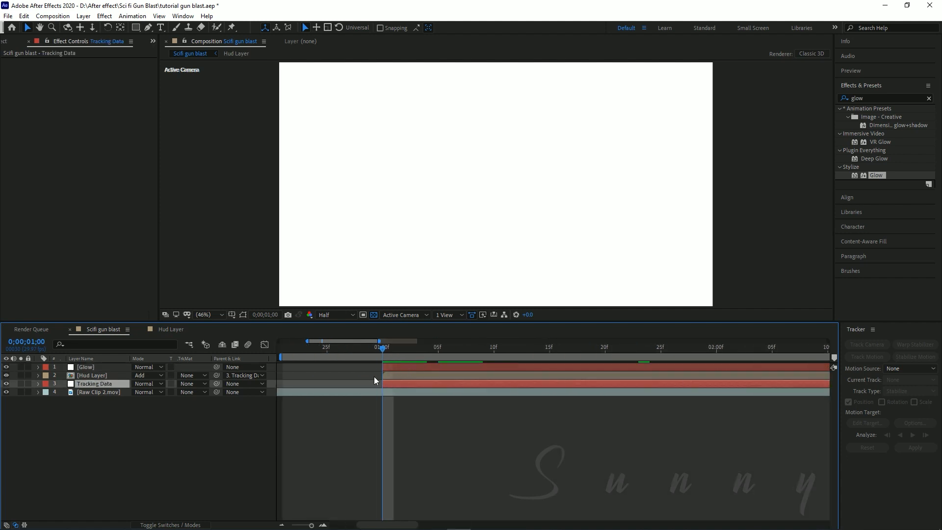
pyautogui.click(400, 367)
# Trim the end of the Glow layer at 0;00;02;25 to match the end of Tracking Data.
pyautogui.scroll(-3, 401, 366)
pyautogui.click(421, 349)
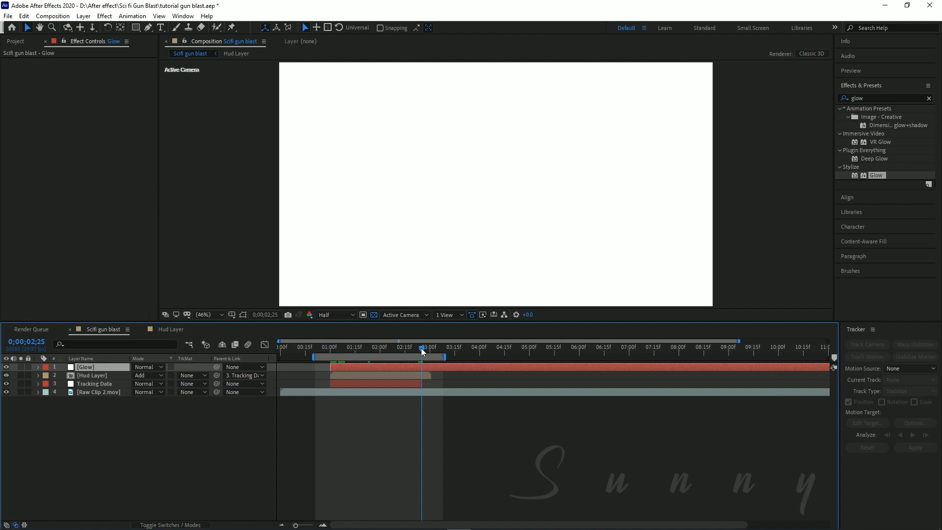
pyautogui.scroll(3, 415, 381)
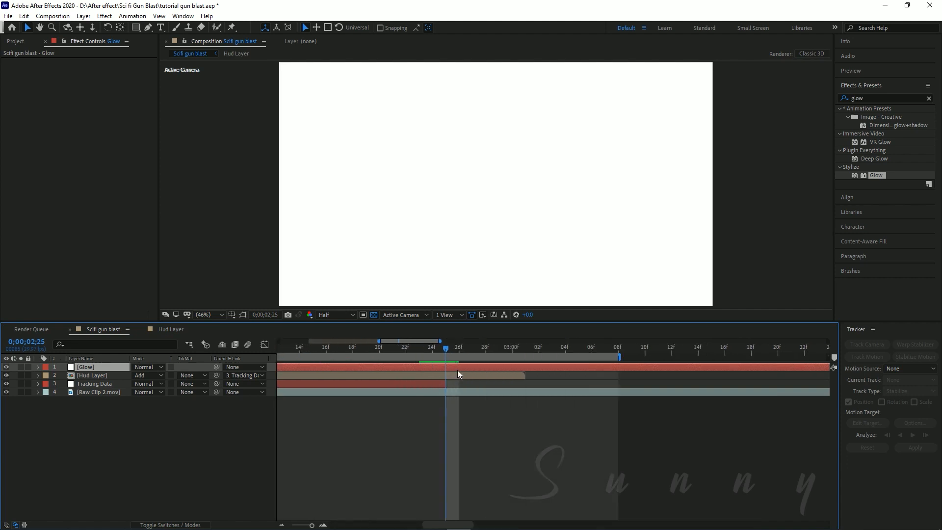
pyautogui.hotkey('alt', ']')
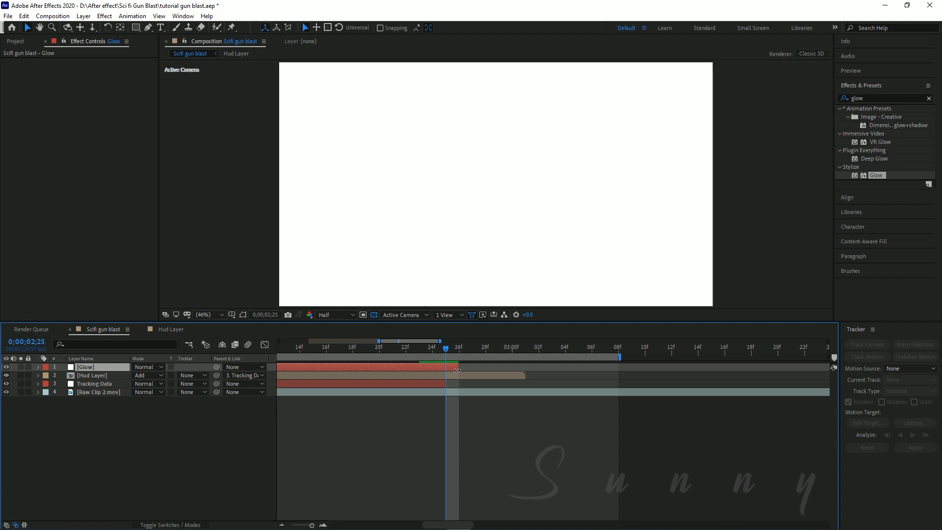
pyautogui.scroll(-3, 445, 371)
pyautogui.scroll(2, 318, 399)
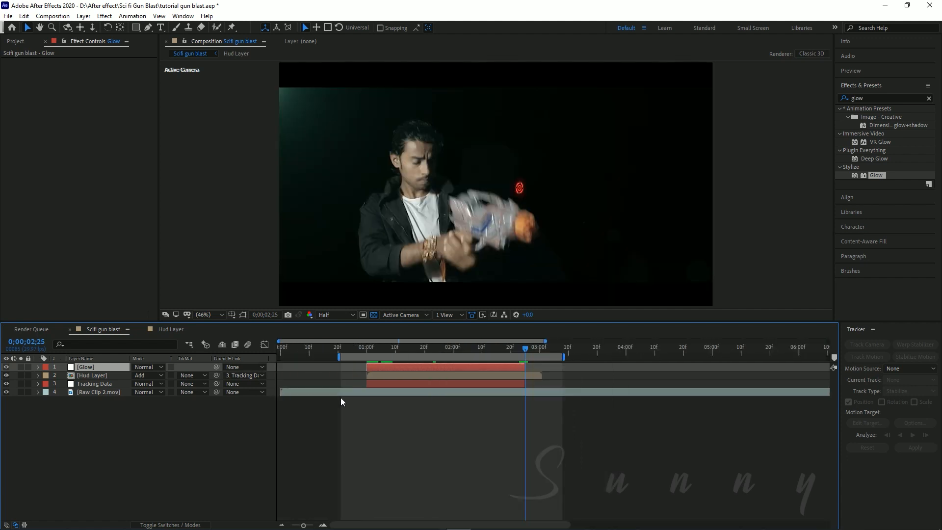
# Move the playhead to 0;00;01;16, hide the Glow layer and parent it to the Tracking Data layer.
pyautogui.moveTo(364, 346); pyautogui.dragTo(396, 355)
pyautogui.press('space')
pyautogui.click(6, 367)
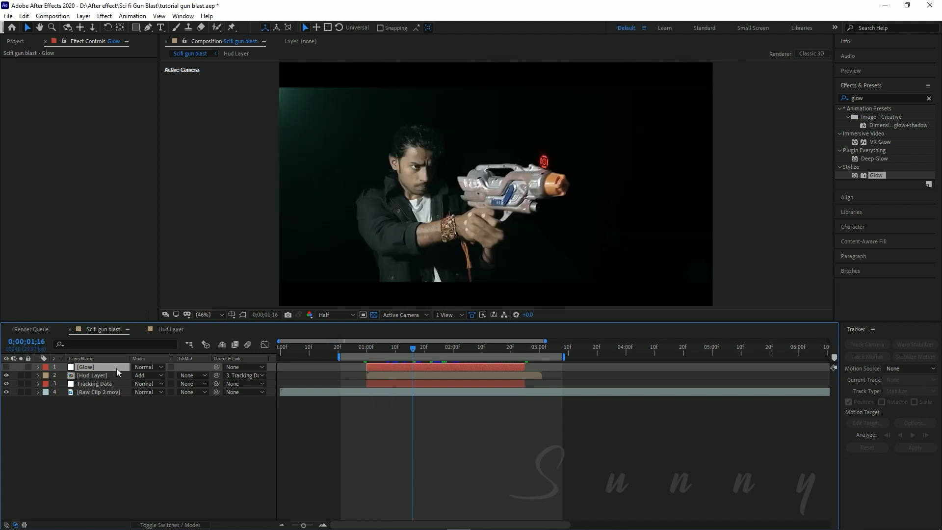
pyautogui.moveTo(216, 367); pyautogui.dragTo(115, 383)
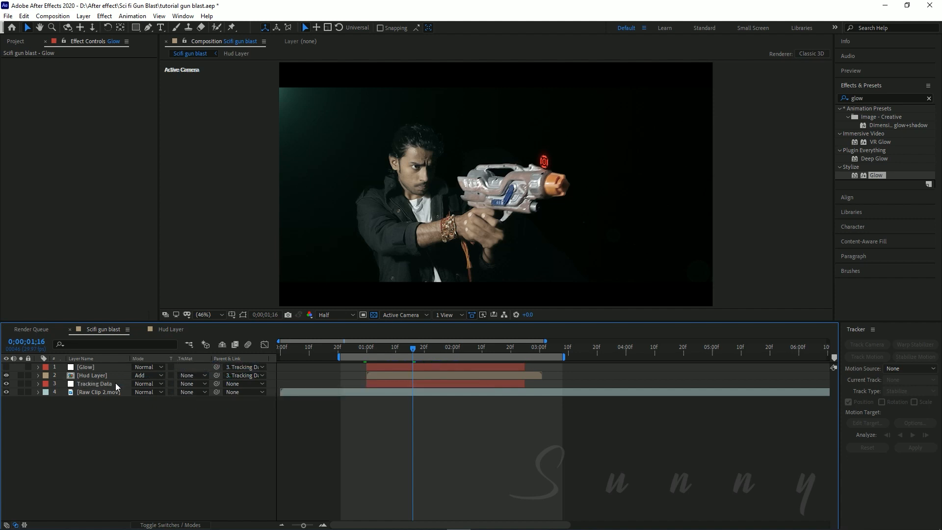
pyautogui.click(84, 368)
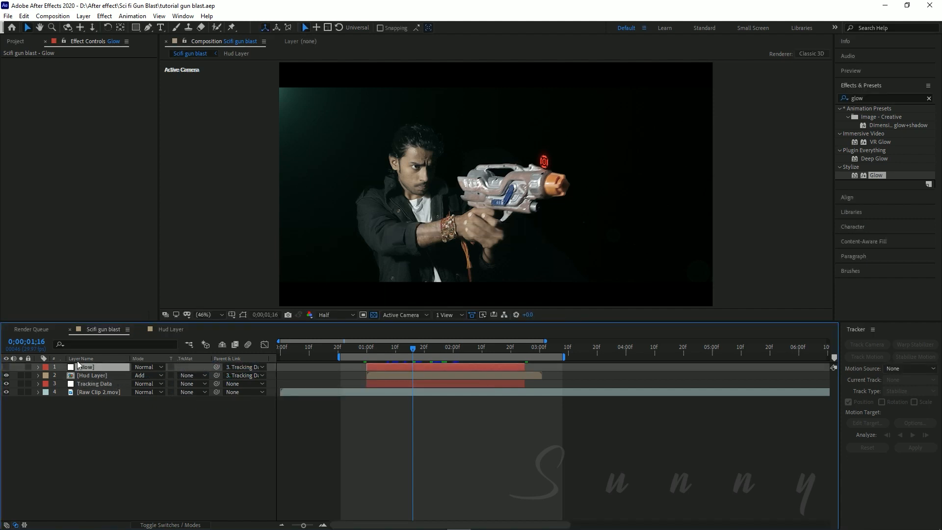
pyautogui.moveTo(217, 367); pyautogui.dragTo(110, 386)
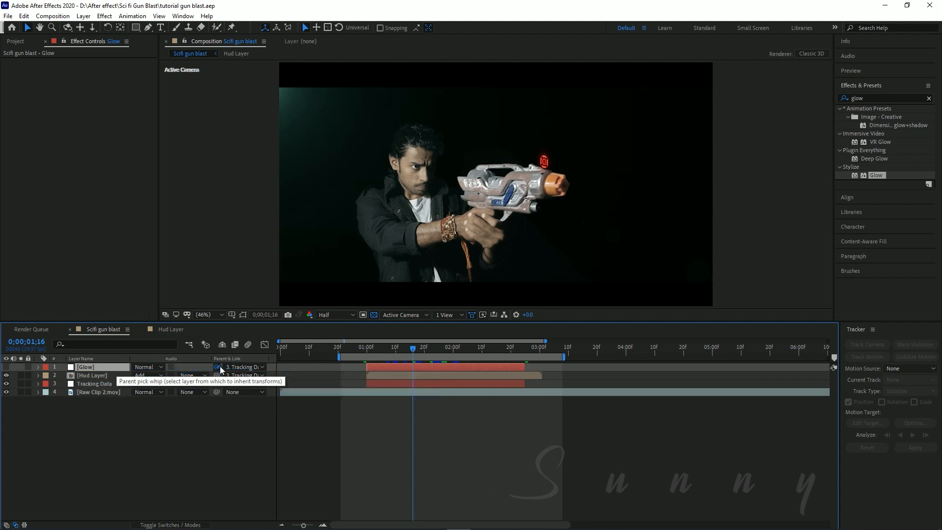
pyautogui.moveTo(216, 367); pyautogui.dragTo(93, 384)
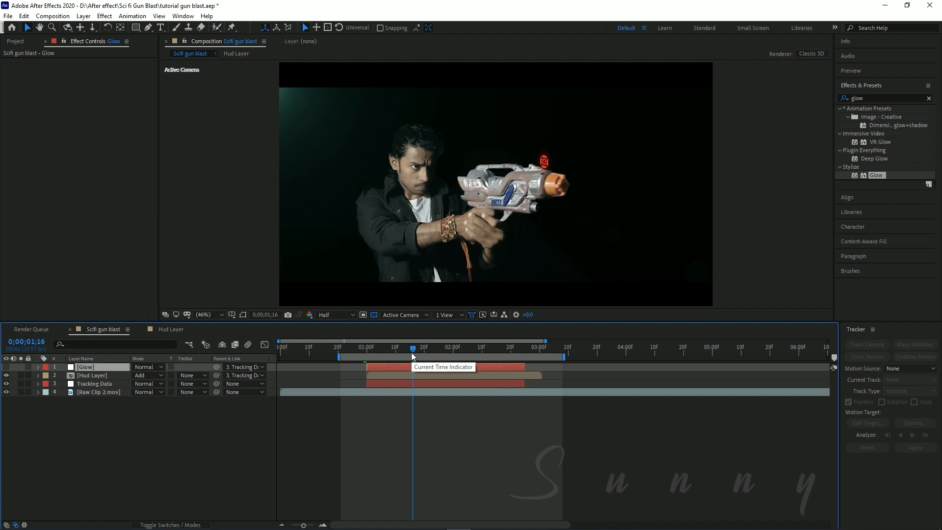
# Show the Glow solid, scrub to 0;00;01;25 to check how it follows the tracking, and hide it again.
pyautogui.click(6, 366)
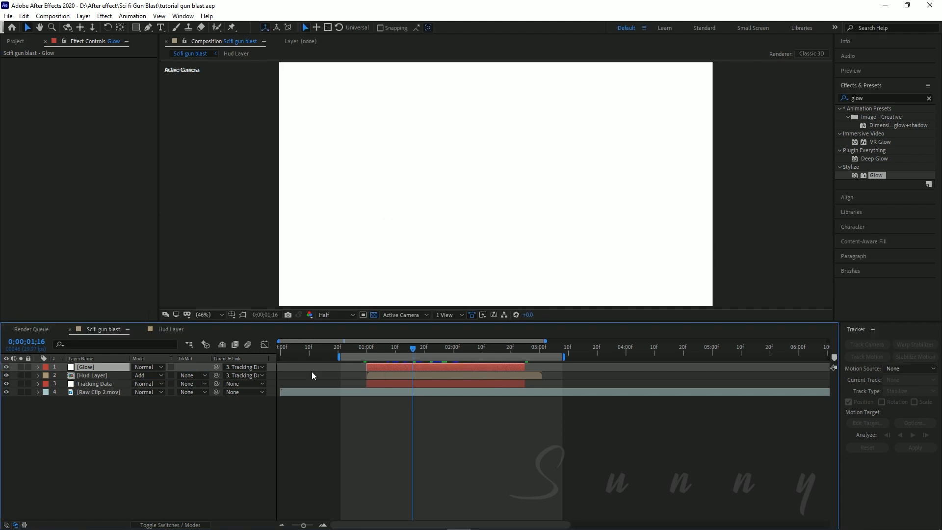
pyautogui.moveTo(416, 351); pyautogui.dragTo(435, 363)
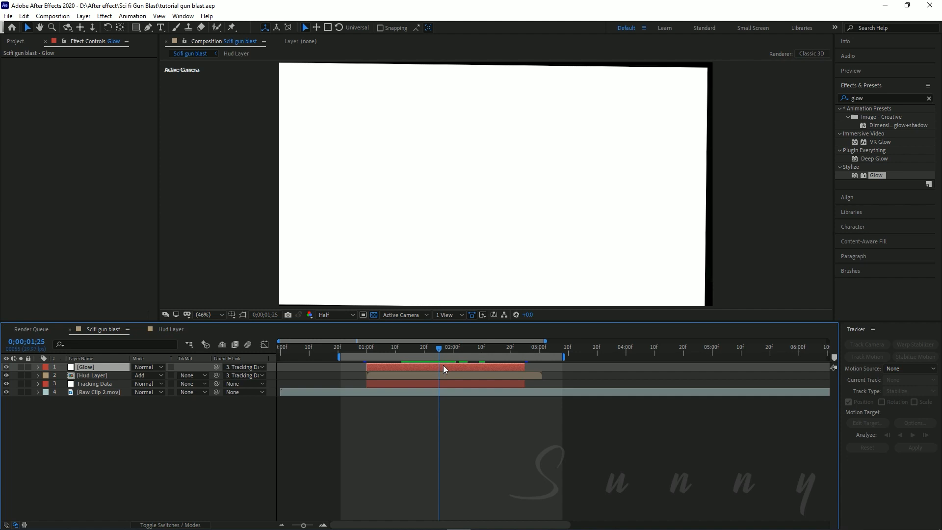
pyautogui.click(6, 367)
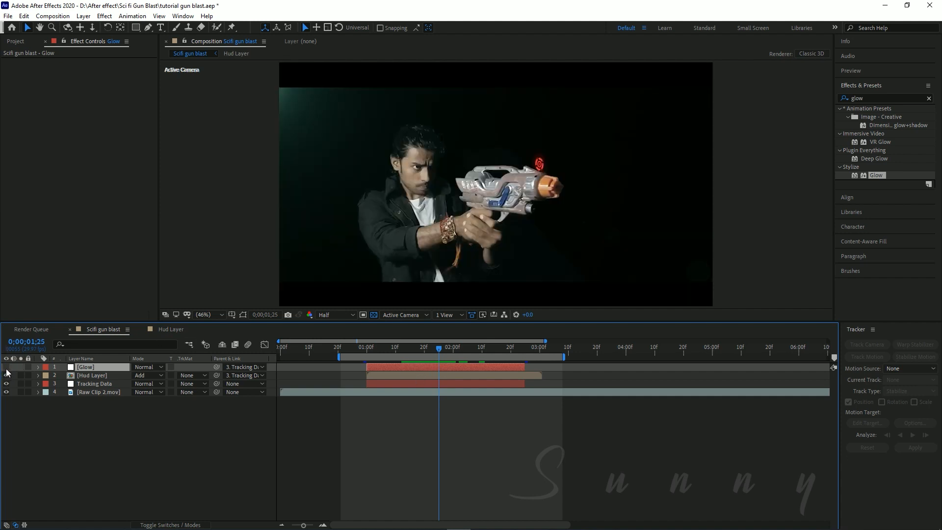
# Return the playhead to 0;00;01;00, set the preview resolution to Full and frame the gun barrel at 200% magnification.
pyautogui.click(368, 348)
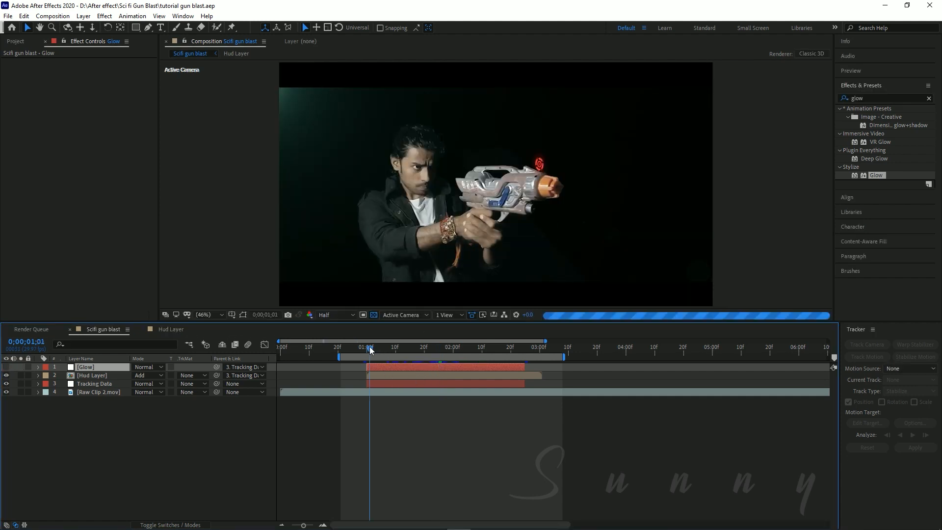
pyautogui.scroll(5, 555, 238)
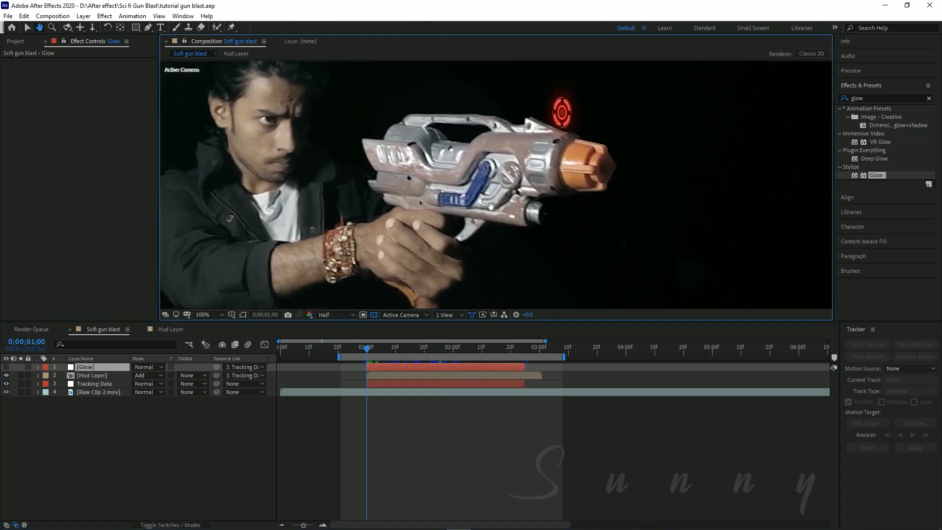
pyautogui.moveTo(567, 205); pyautogui.dragTo(493, 249)
pyautogui.click(331, 317)
pyautogui.click(337, 338)
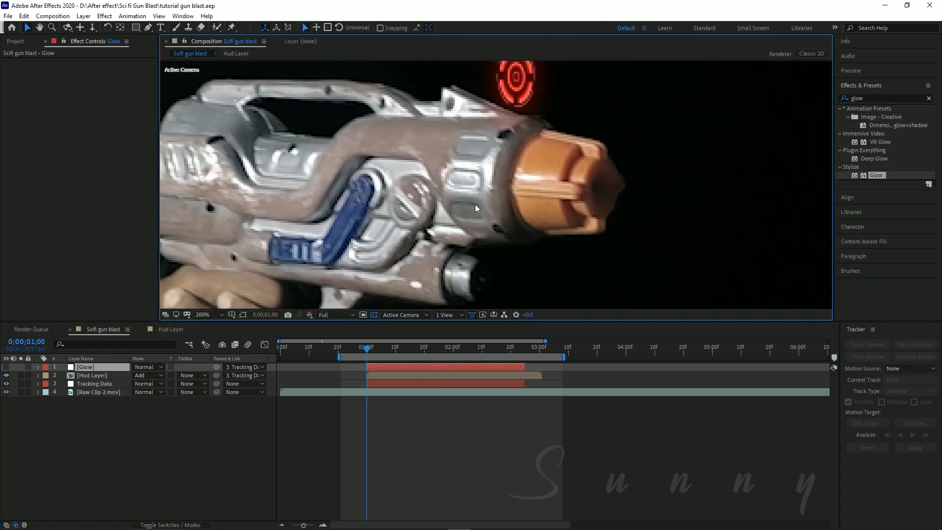
pyautogui.press('space')
pyautogui.scroll(1, 469, 205)
pyautogui.scroll(-1, 471, 209)
pyautogui.moveTo(483, 211); pyautogui.dragTo(482, 205)
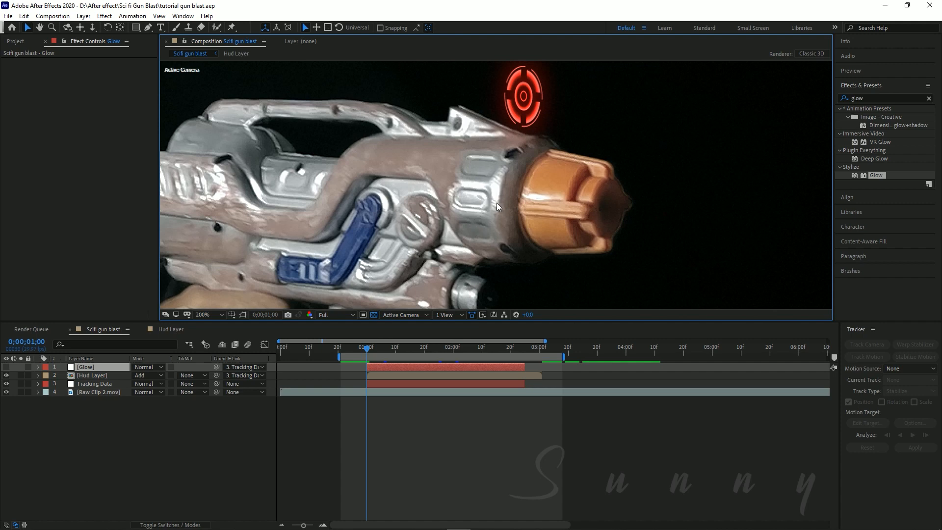
# Draw a closed Pen mask on the Glow layer around the upper slot behind the gun's orange muzzle.
pyautogui.click(148, 28)
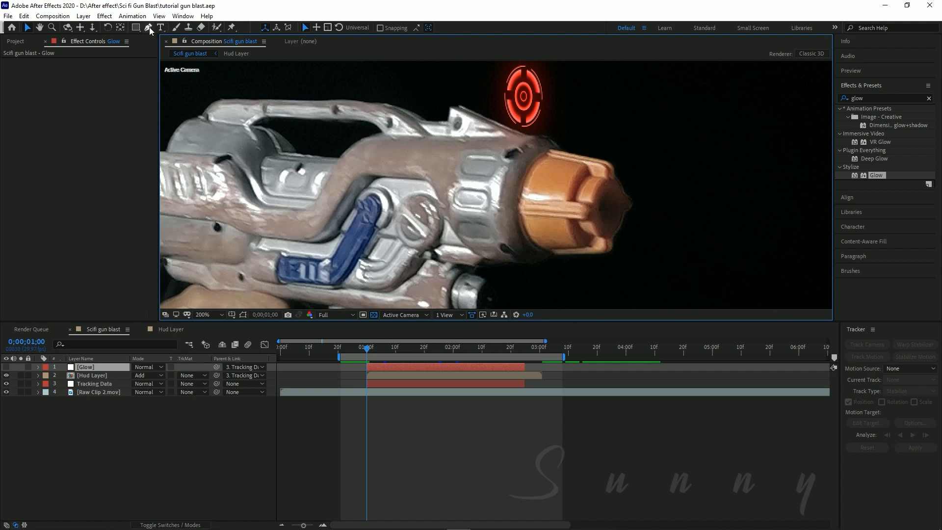
pyautogui.click(471, 160)
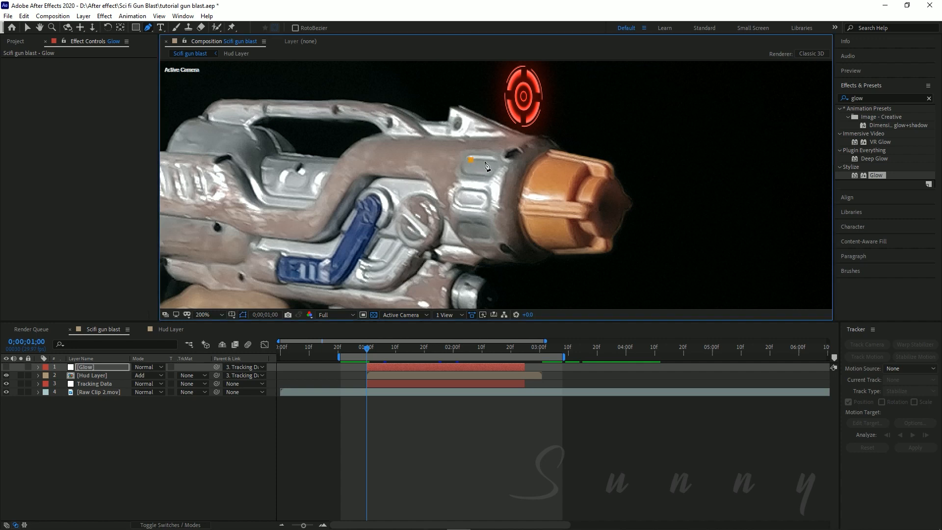
pyautogui.moveTo(489, 176); pyautogui.dragTo(480, 182)
pyautogui.click(466, 172)
pyautogui.moveTo(471, 160); pyautogui.dragTo(481, 154)
# Draw a second closed, rounded Pen mask on the Glow layer around the barrel's middle slot.
pyautogui.click(461, 190)
pyautogui.click(483, 191)
pyautogui.moveTo(489, 204); pyautogui.dragTo(468, 191)
pyautogui.click(460, 205)
# Draw a third closed Pen mask on the Glow layer around the barrel's lower slot.
pyautogui.moveTo(473, 234)
pyautogui.mouseDown()
pyautogui.moveTo(462, 197)
pyautogui.moveTo(456, 203)
pyautogui.mouseUp()
pyautogui.click(456, 204)
pyautogui.click(476, 205)
pyautogui.click(461, 217)
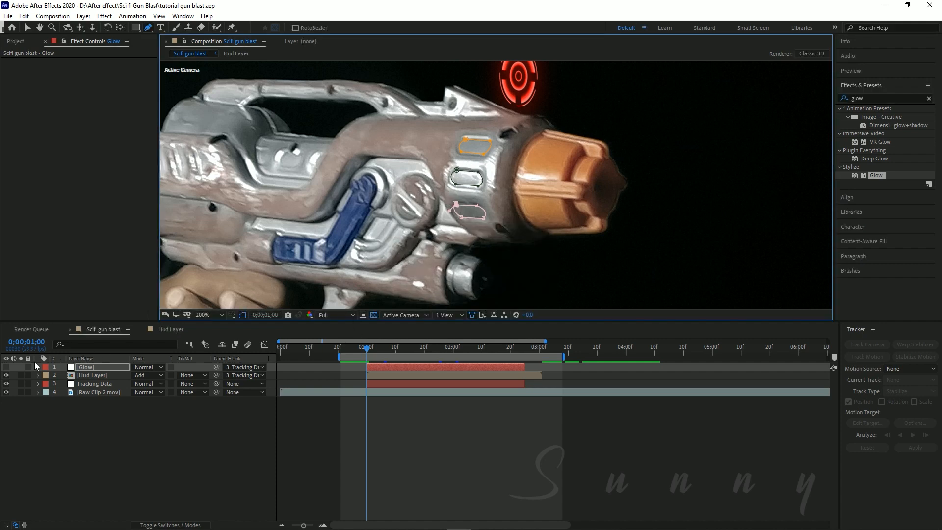
# Show the Glow layer and expand the full properties of its three masks.
pyautogui.click(6, 367)
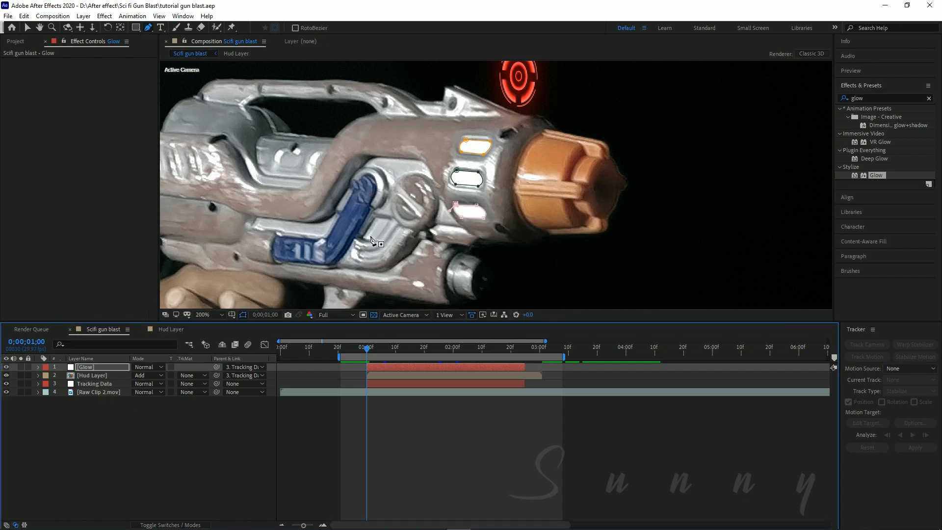
pyautogui.press('m')
pyautogui.click(102, 369)
pyautogui.press('m')
pyautogui.press('m')
pyautogui.press('m')
pyautogui.press('m')
pyautogui.press('m')
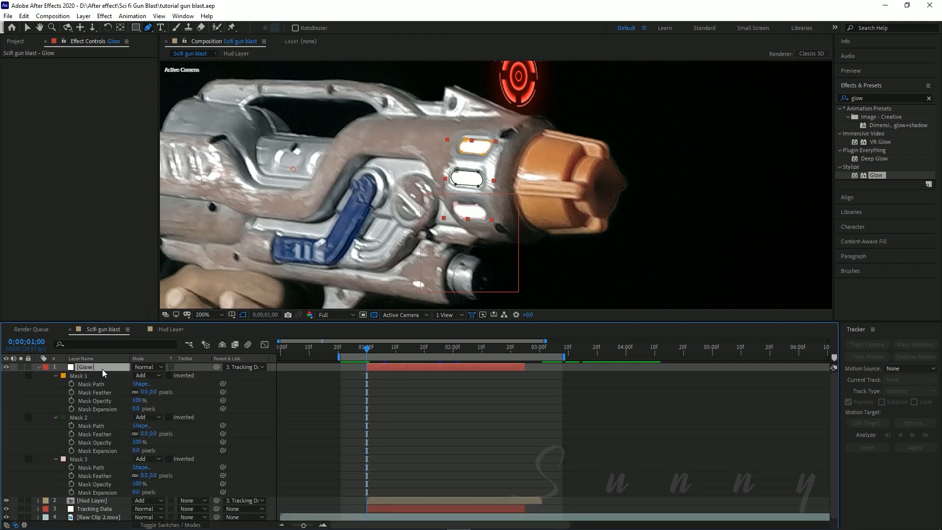
pyautogui.scroll(-1, 108, 394)
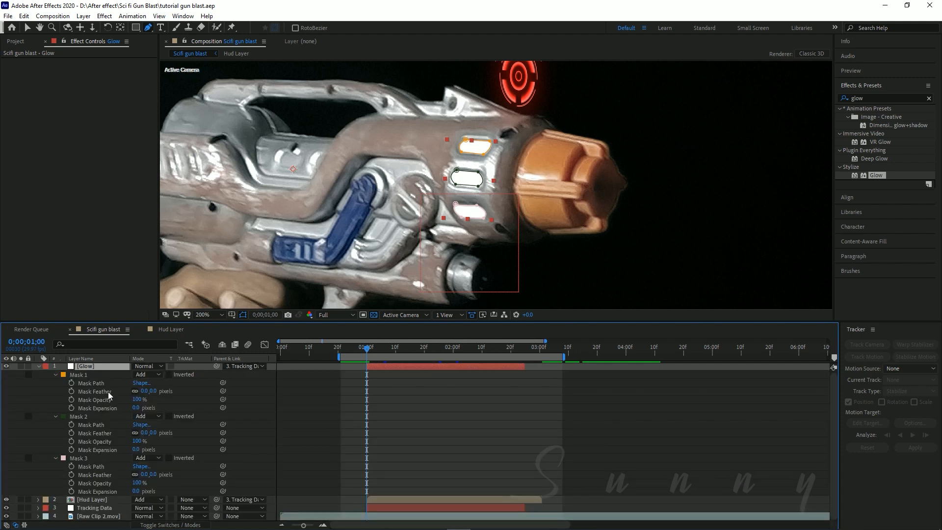
# Set the Mask Feather of Mask 1, Mask 2 and Mask 3 to 5 pixels each, then collapse the Glow layer.
pyautogui.click(152, 391)
pyautogui.write('5')
pyautogui.press('Return')
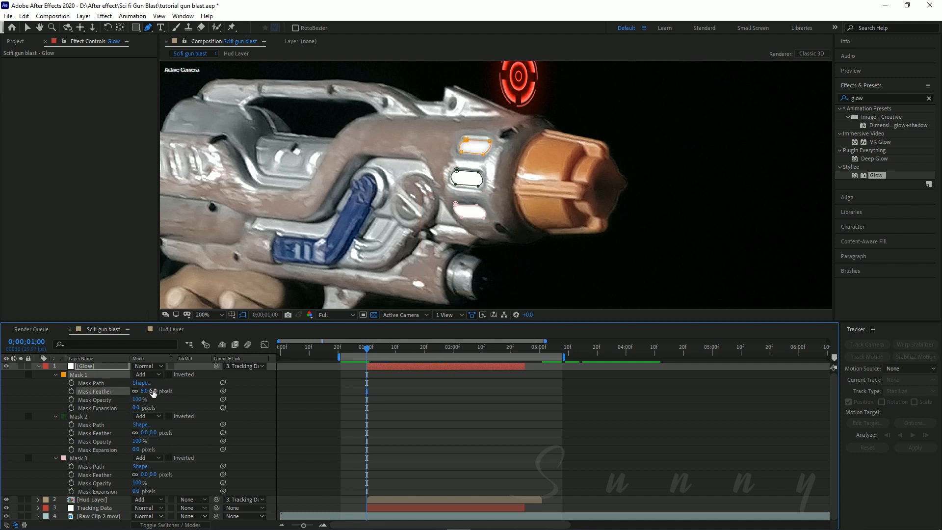
pyautogui.click(152, 433)
pyautogui.write('5')
pyautogui.press('Return')
pyautogui.click(154, 475)
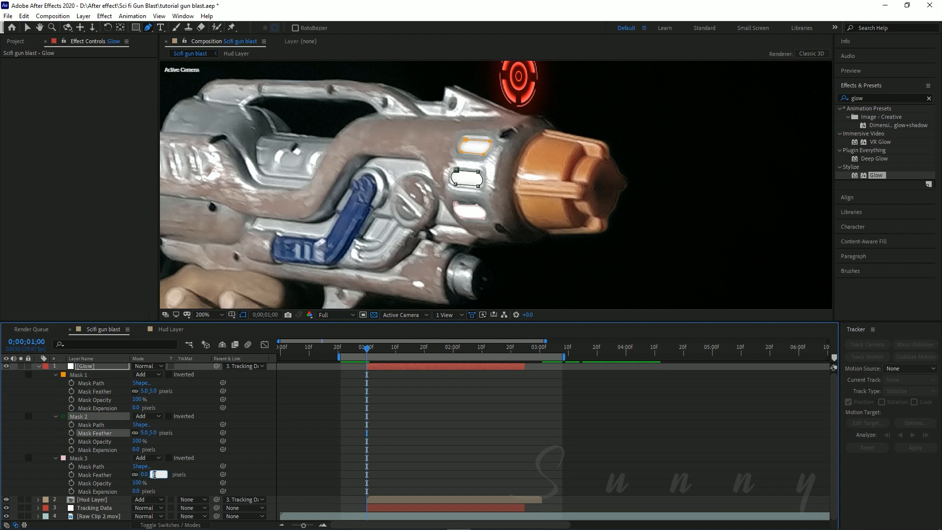
pyautogui.write('5')
pyautogui.press('Return')
pyautogui.scroll(1, 111, 402)
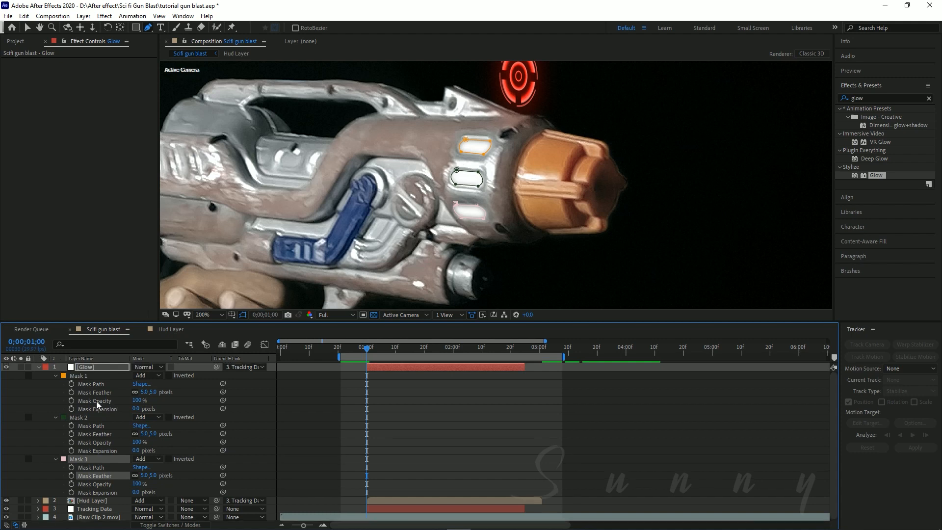
pyautogui.click(38, 367)
# Select the Glow layer and examine its three feathered slot masks on the barrel up close.
pyautogui.click(84, 369)
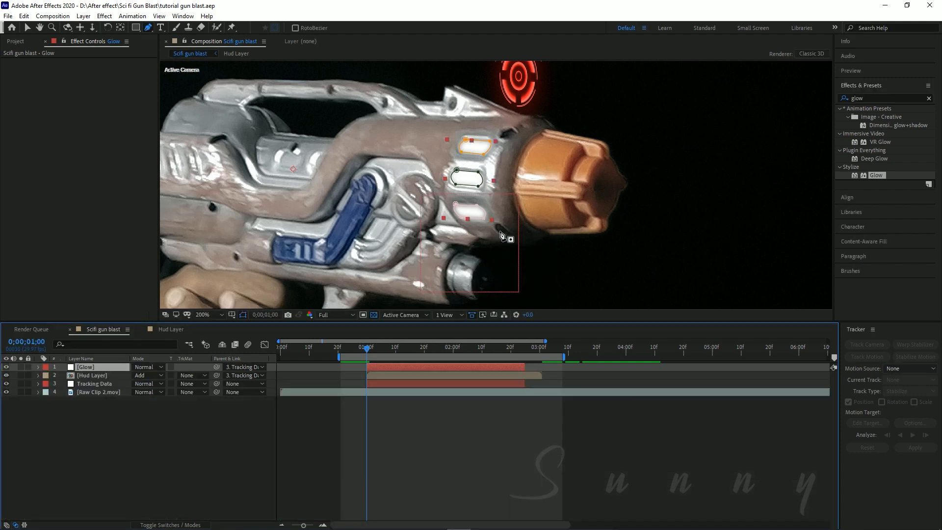
pyautogui.press('.')
pyautogui.moveTo(501, 238); pyautogui.dragTo(499, 219)
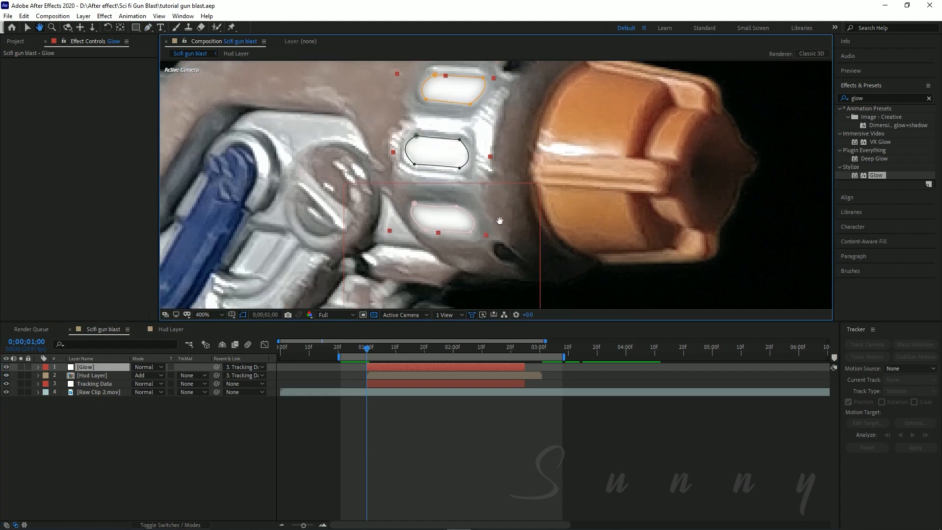
pyautogui.scroll(-1, 500, 219)
pyautogui.moveTo(456, 143); pyautogui.dragTo(450, 155)
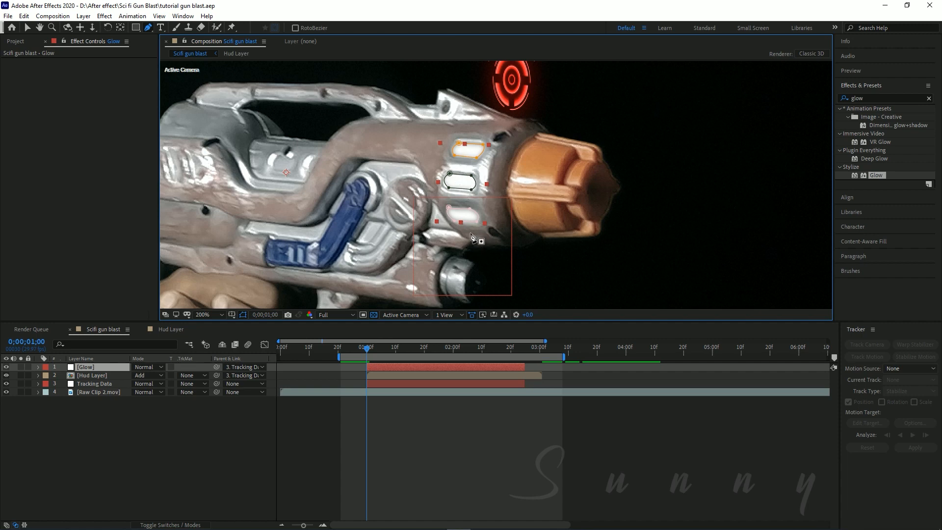
# Draw a fourth closed, four-point Pen mask on the Glow layer in the empty area below the barrel slots.
pyautogui.press('space')
pyautogui.moveTo(461, 250); pyautogui.dragTo(463, 214)
pyautogui.click(404, 282)
pyautogui.click(513, 288)
pyautogui.click(519, 250)
pyautogui.click(382, 240)
pyautogui.click(404, 282)
pyautogui.moveTo(383, 240); pyautogui.dragTo(394, 246)
# Reveal the Glow layer's masks and set Mask 4's mode to Subtract.
pyautogui.click(98, 367)
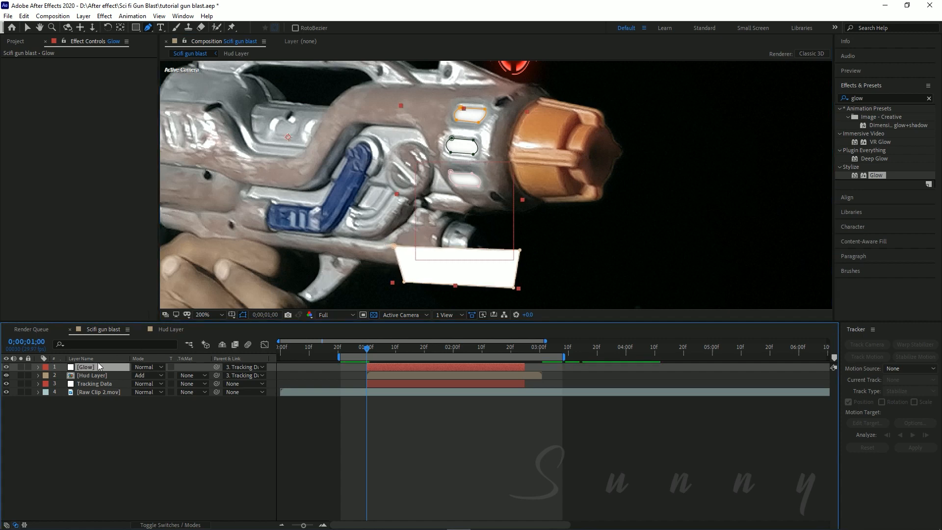
pyautogui.press('m')
pyautogui.click(104, 422)
pyautogui.click(150, 425)
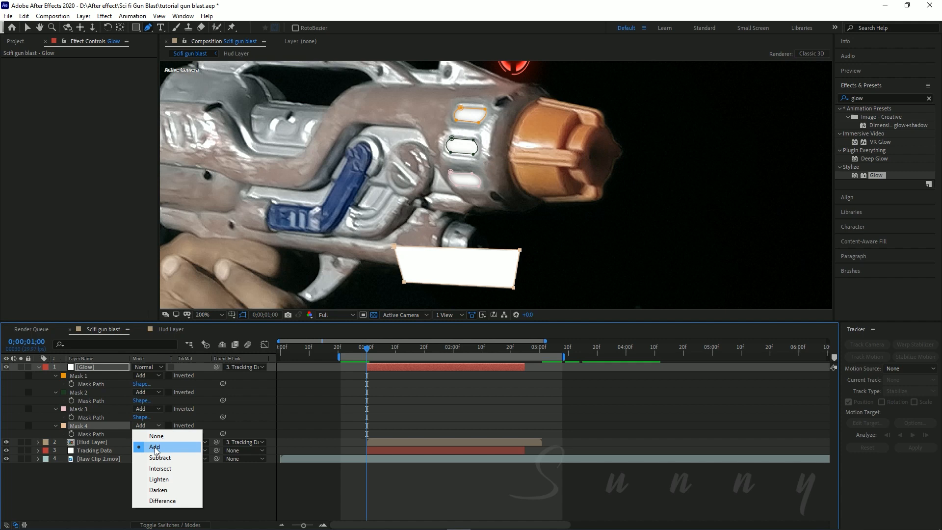
pyautogui.click(158, 458)
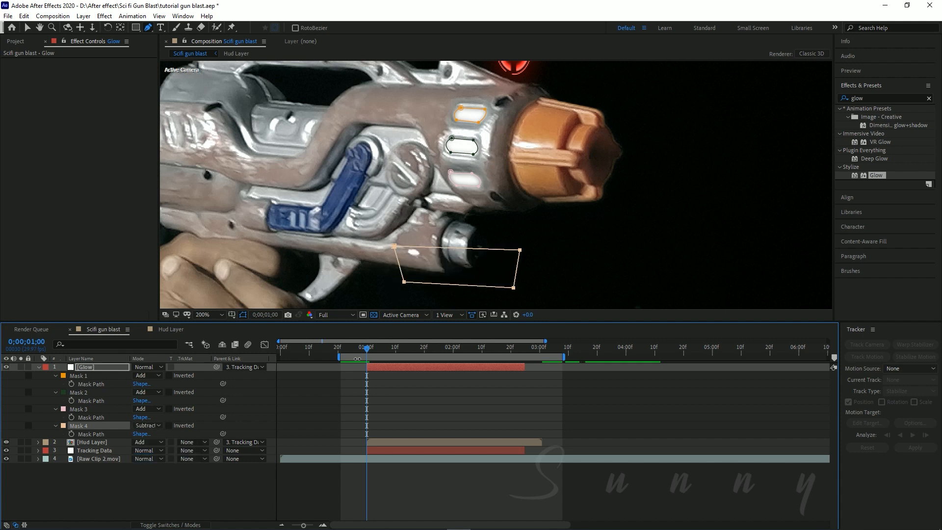
# Keyframe Mask 4's Mask Path at 0;00;01;00, and at 0;00;01;10 raise its upper points above the three slots.
pyautogui.click(72, 435)
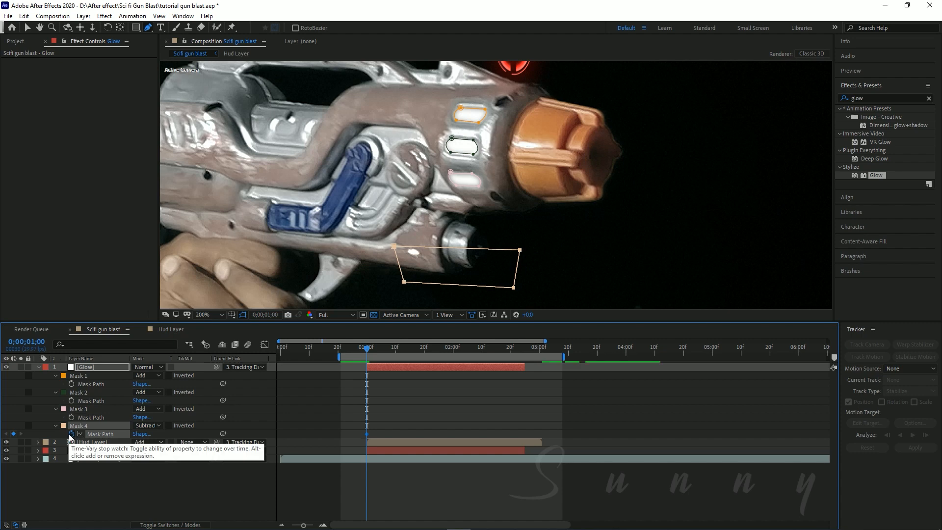
pyautogui.moveTo(366, 348); pyautogui.dragTo(395, 348)
pyautogui.press('v')
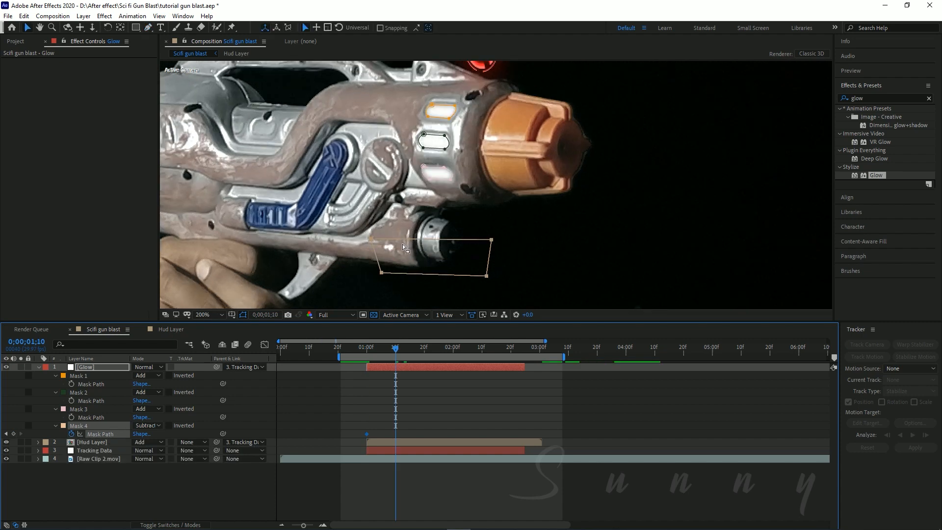
pyautogui.moveTo(356, 220); pyautogui.dragTo(506, 71)
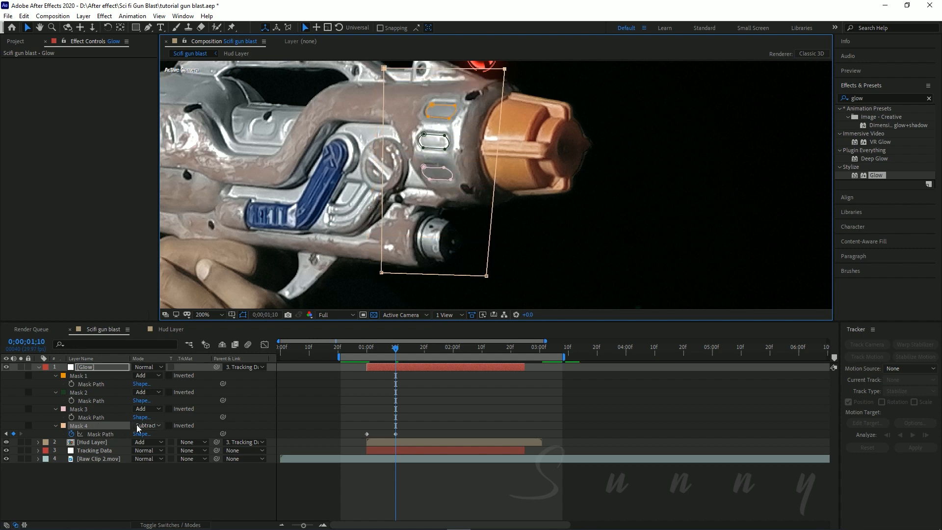
# Invert Mask 4 and preview the slot reveal animation.
pyautogui.click(167, 425)
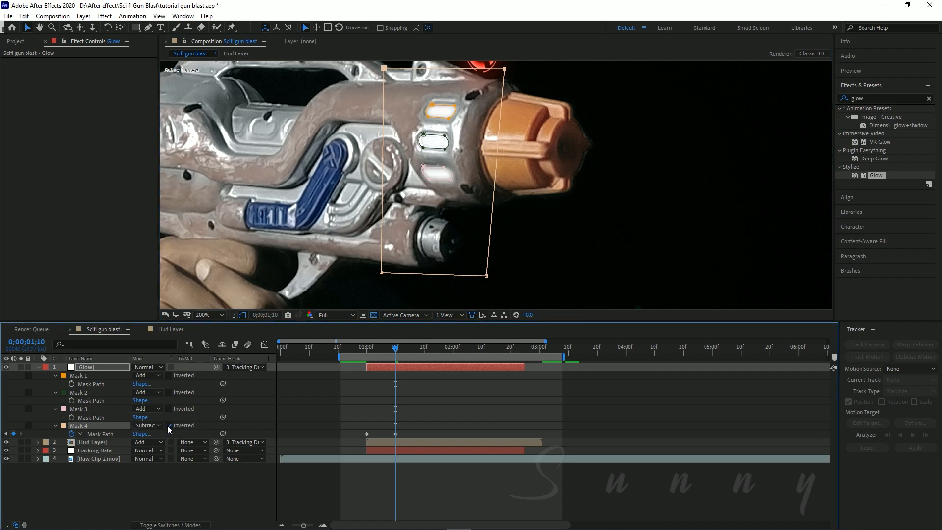
pyautogui.moveTo(395, 348); pyautogui.dragTo(368, 354)
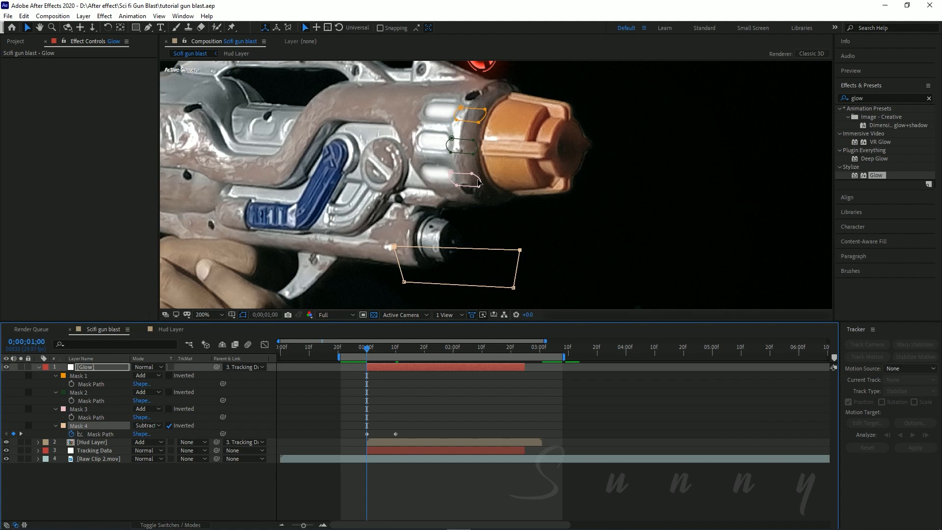
pyautogui.scroll(-1, 477, 179)
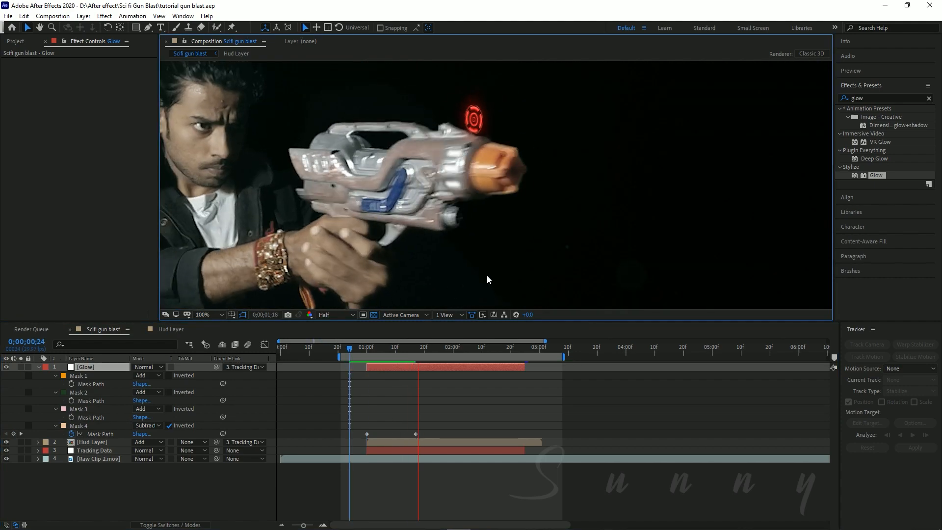
pyautogui.press('space')
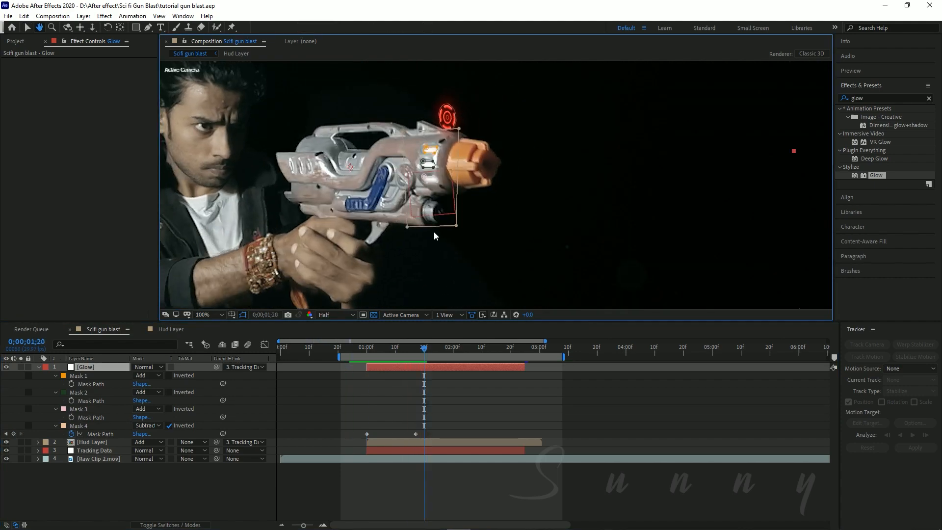
# Move Mask 4's second Mask Path keyframe earlier, to about 0;00;01;09.
pyautogui.scroll(1, 433, 231)
pyautogui.moveTo(439, 237); pyautogui.dragTo(456, 247)
pyautogui.moveTo(389, 351); pyautogui.dragTo(422, 360)
pyautogui.click(415, 434)
pyautogui.press('Delete')
pyautogui.click(394, 434)
pyautogui.scroll(2, 390, 434)
# Apply Easy Ease to both Mask Path keyframes of Mask 4 and play back the slot reveal.
pyautogui.moveTo(329, 428); pyautogui.dragTo(402, 434)
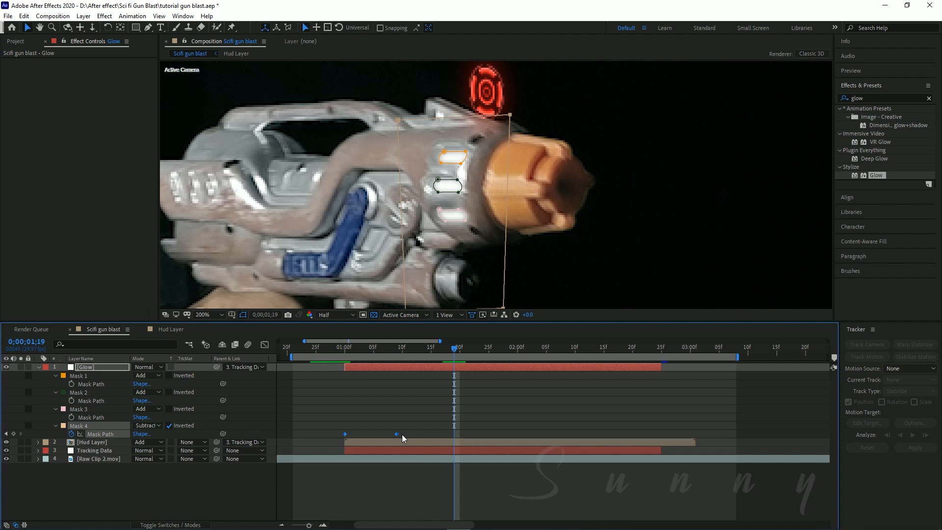
pyautogui.press('j')
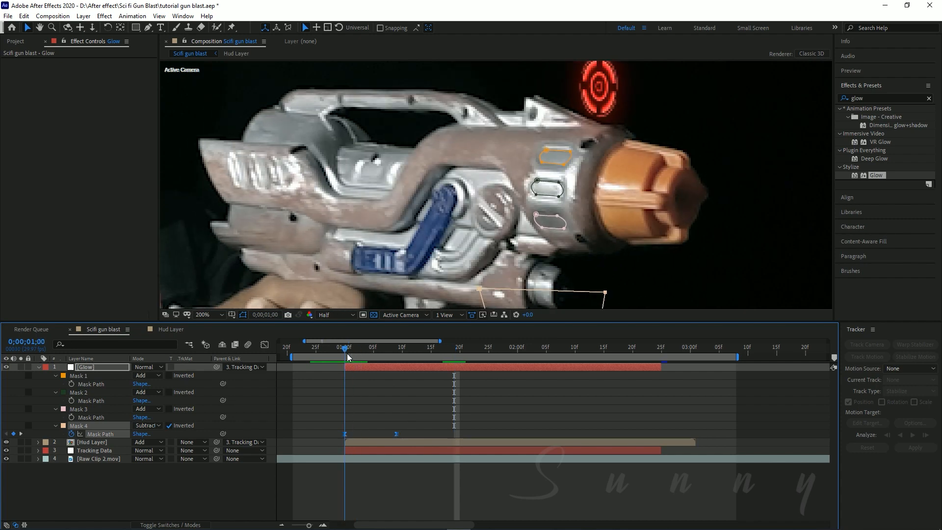
pyautogui.scroll(-2, 366, 392)
pyautogui.click(365, 394)
pyautogui.press('space')
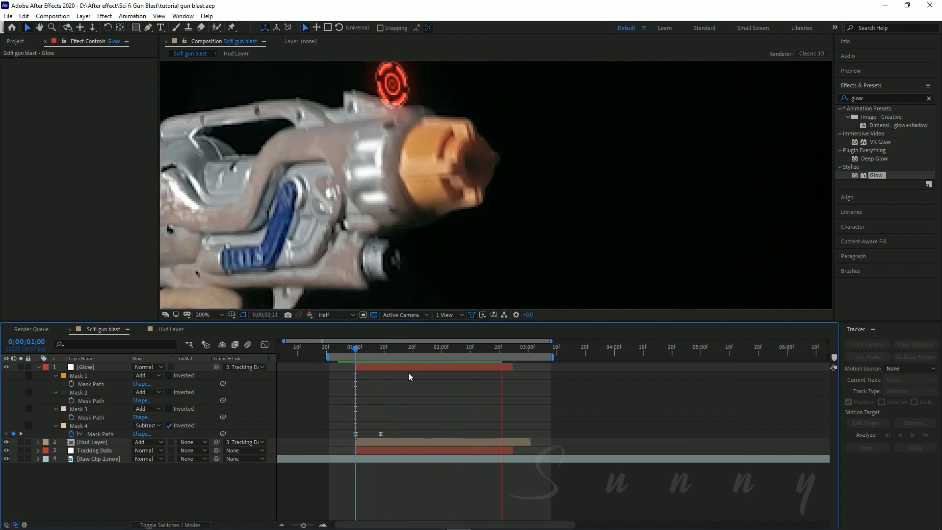
# Preview the slot reveal in a work area from 0;00;00;25 to about 0;00;01;16, and extend the work area's end back past 3 seconds.
pyautogui.click(342, 355)
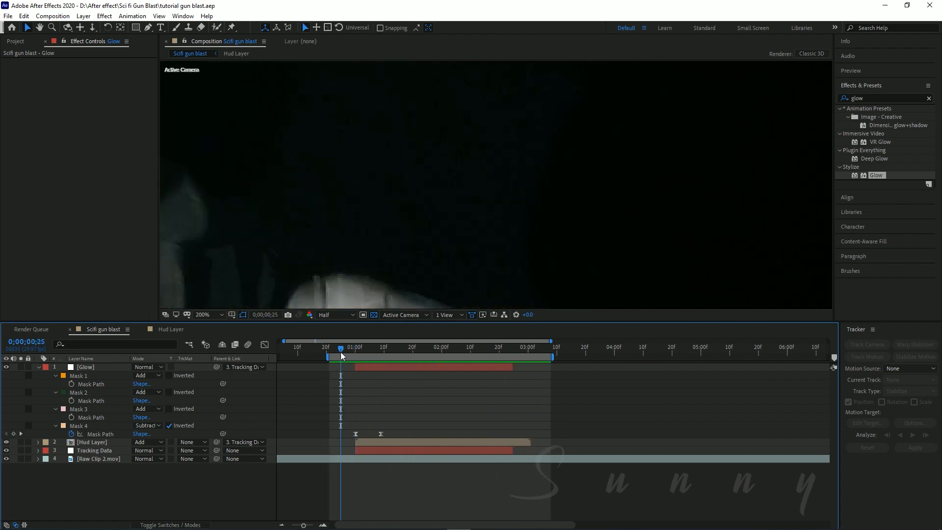
pyautogui.moveTo(341, 351); pyautogui.dragTo(401, 347)
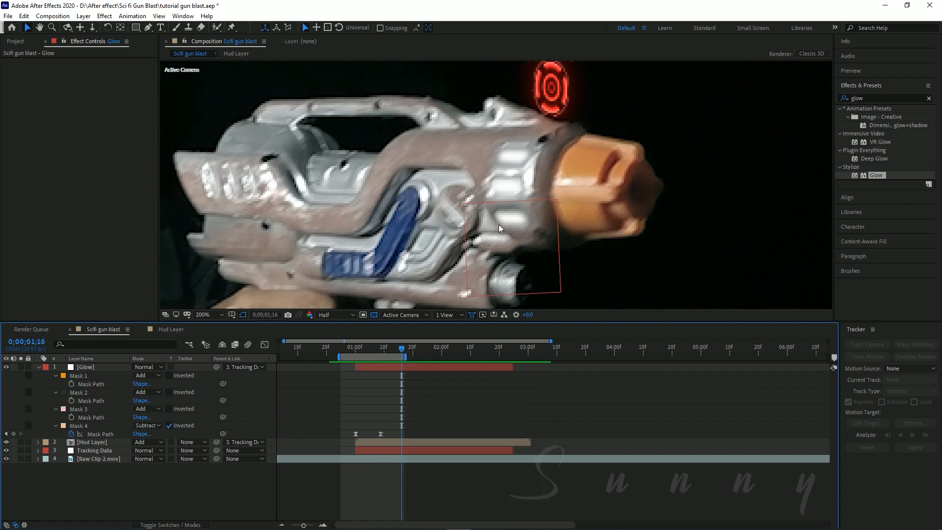
pyautogui.scroll(-1, 530, 228)
pyautogui.press('space')
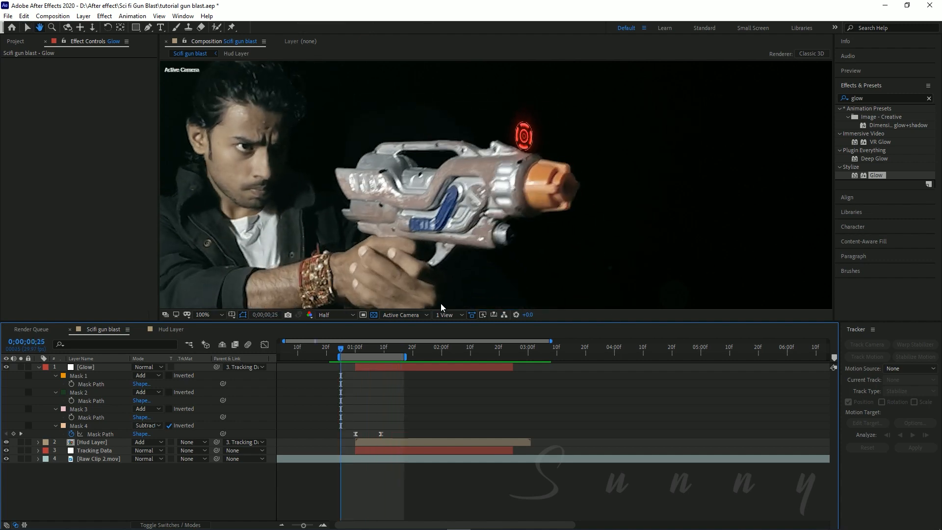
pyautogui.press('space')
pyautogui.moveTo(403, 356); pyautogui.dragTo(554, 356)
pyautogui.moveTo(378, 344); pyautogui.dragTo(395, 351)
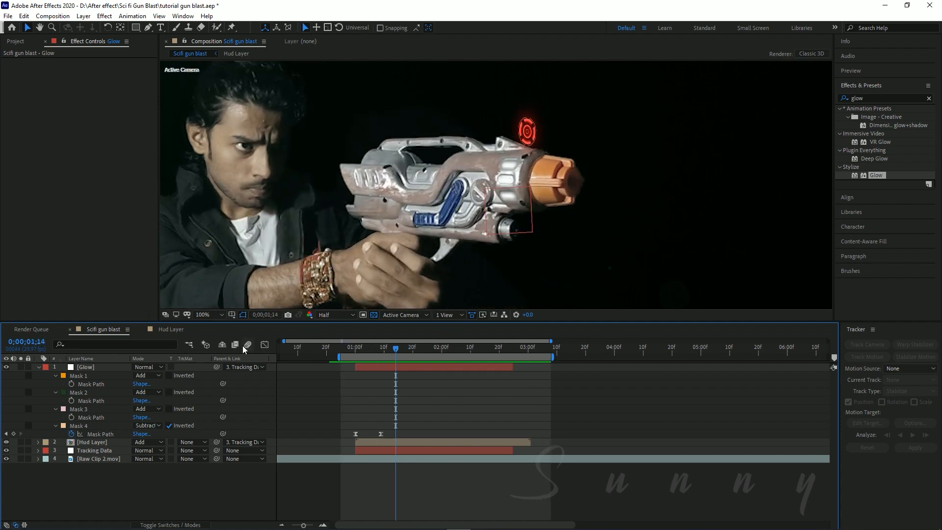
# Collapse the Glow layer's masks and display the layer switches in the timeline.
pyautogui.click(88, 365)
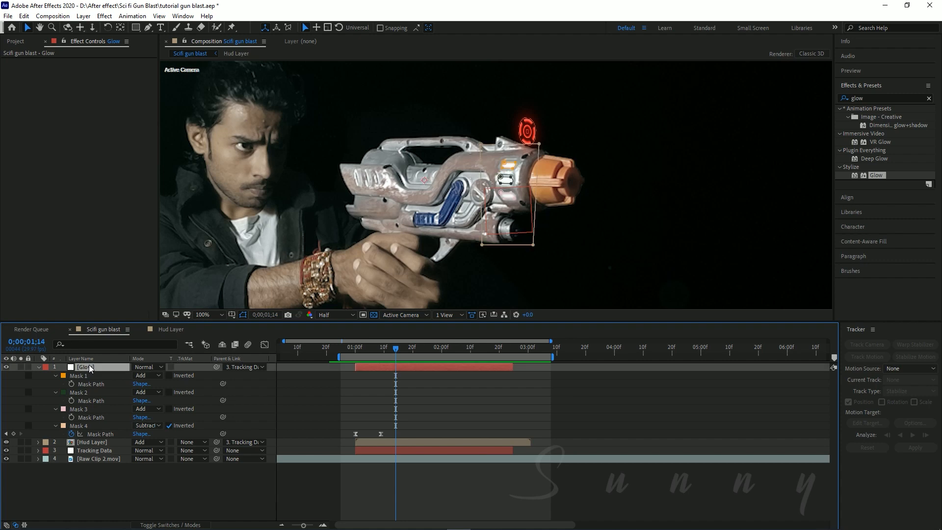
pyautogui.press('F4')
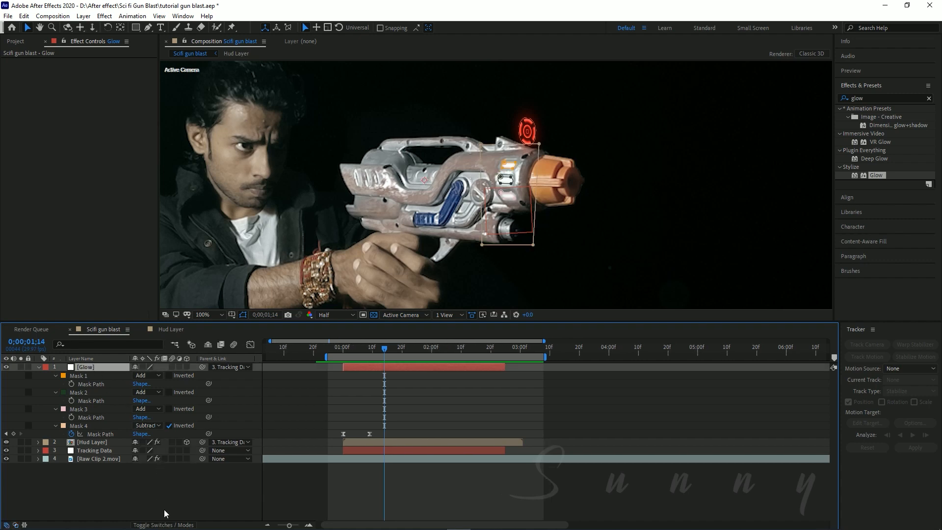
pyautogui.press('m')
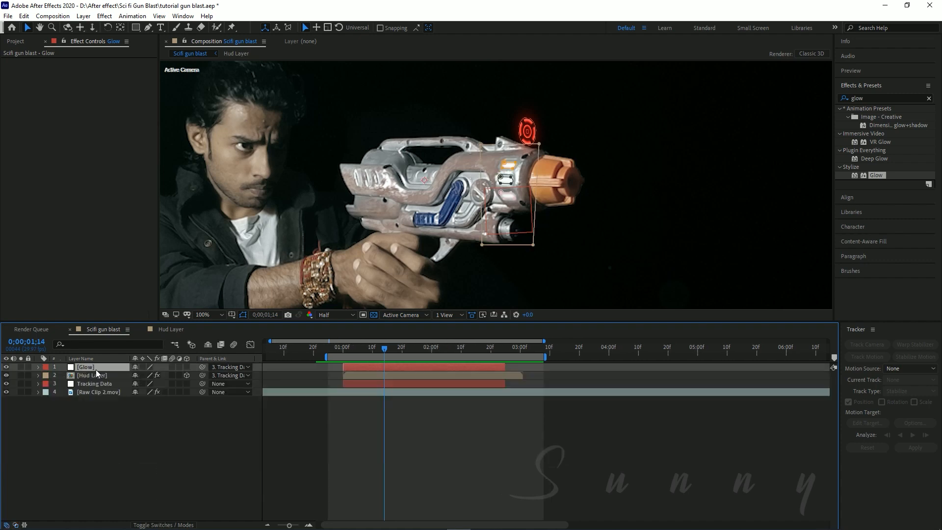
pyautogui.click(133, 409)
pyautogui.press('F4')
pyautogui.press('F4')
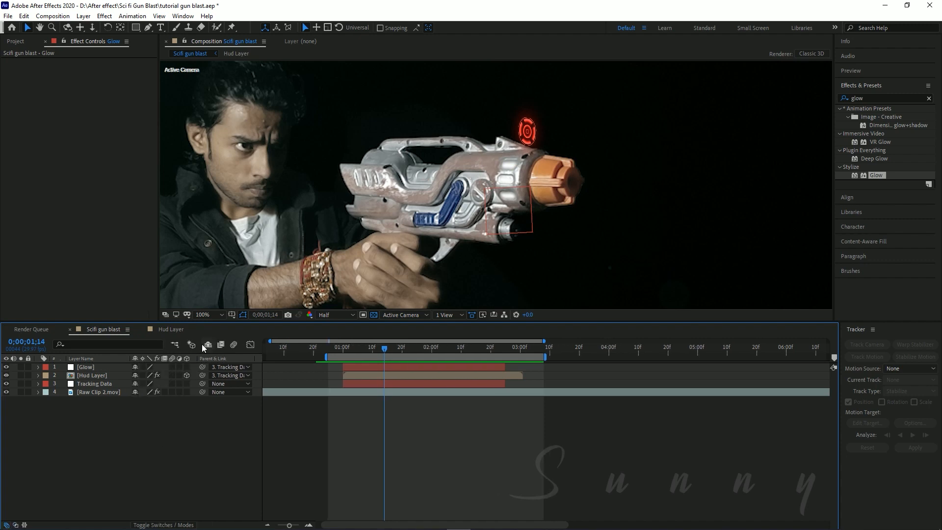
# Enable motion blur for the Glow layer, the Hud Layer and the composition, and save the project.
pyautogui.click(105, 374)
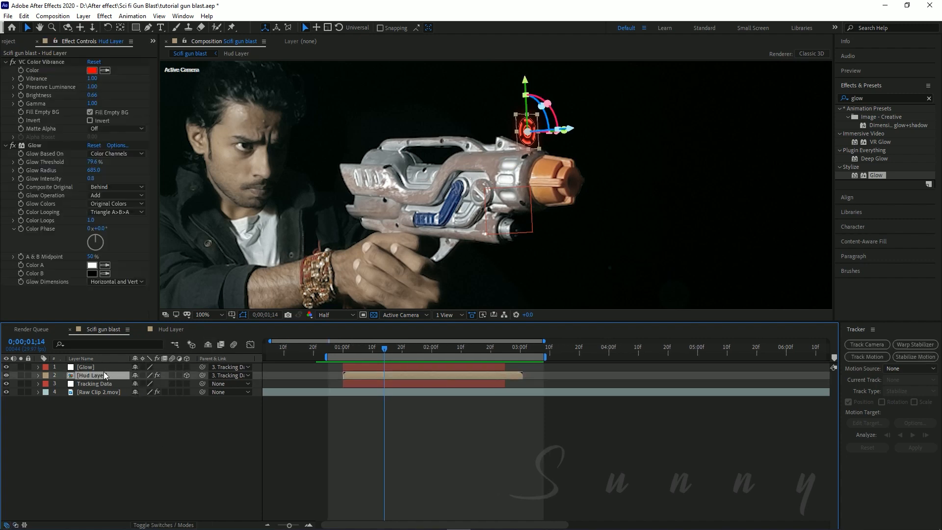
pyautogui.click(106, 368)
pyautogui.click(171, 375)
pyautogui.click(171, 366)
pyautogui.press('F2')
pyautogui.moveTo(171, 366); pyautogui.dragTo(173, 375)
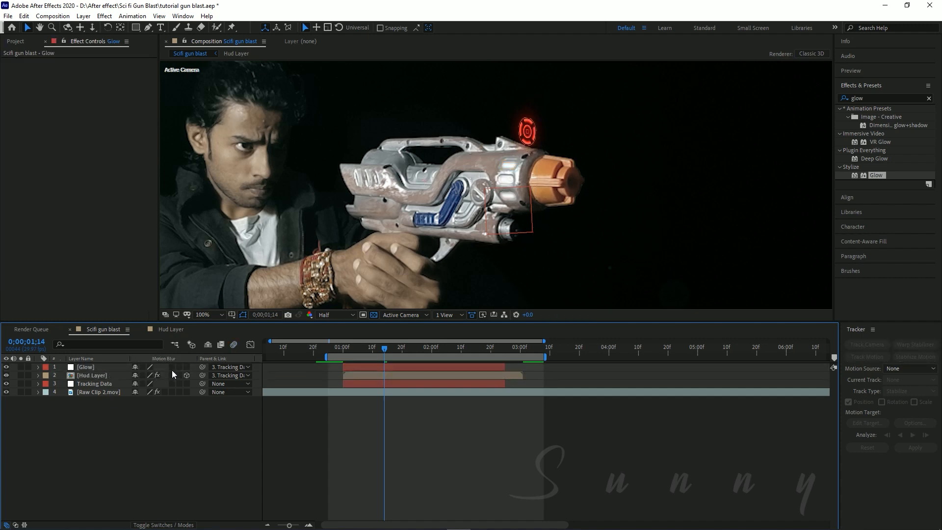
pyautogui.click(172, 366)
pyautogui.click(171, 373)
pyautogui.moveTo(172, 368); pyautogui.dragTo(172, 369)
pyautogui.click(171, 368)
pyautogui.click(172, 375)
pyautogui.click(173, 366)
pyautogui.click(172, 375)
pyautogui.hotkey('ctrl', 's')
# Fit the whole frame in the viewer and preview the motion-blurred shot from 0;00;00;25.
pyautogui.moveTo(385, 349)
pyautogui.mouseDown()
pyautogui.moveTo(435, 355)
pyautogui.moveTo(390, 353)
pyautogui.moveTo(413, 353)
pyautogui.moveTo(401, 354)
pyautogui.mouseUp()
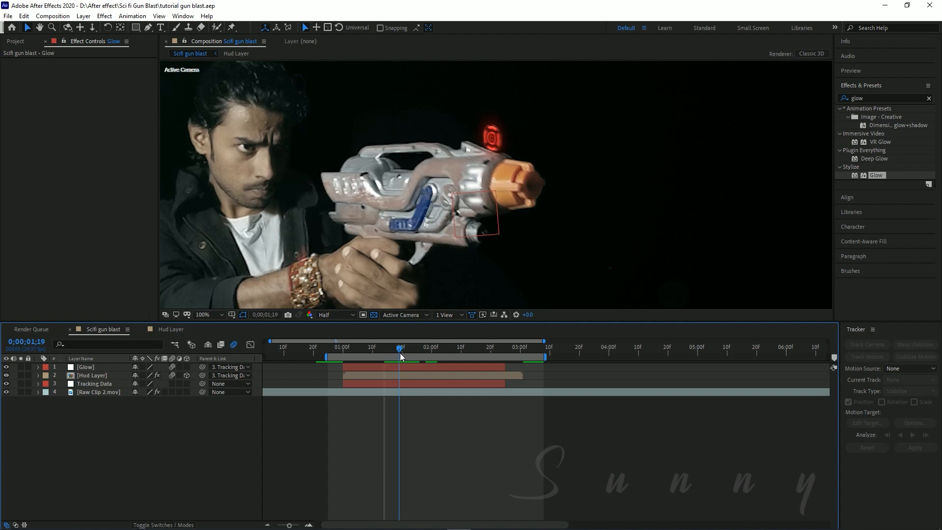
pyautogui.moveTo(400, 357); pyautogui.dragTo(328, 355)
pyautogui.scroll(-3, 443, 269)
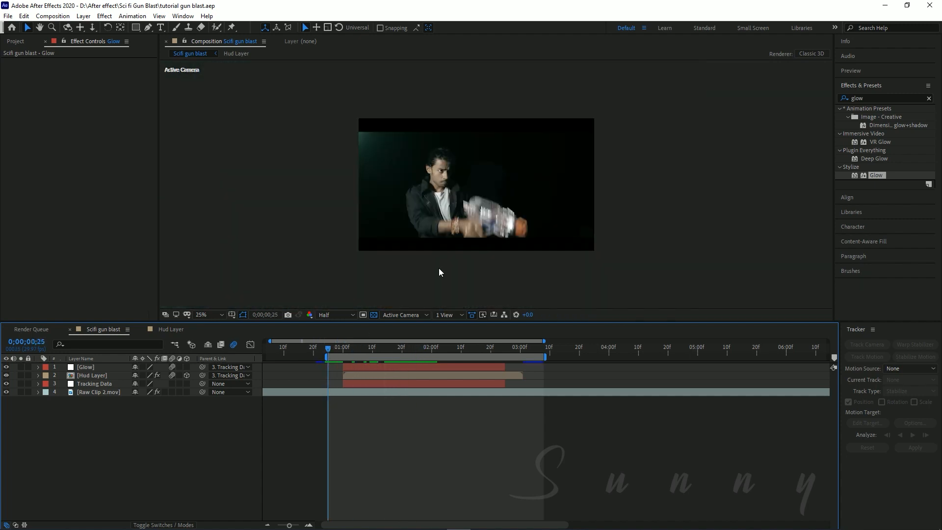
pyautogui.press('.')
pyautogui.click(208, 314)
pyautogui.click(211, 326)
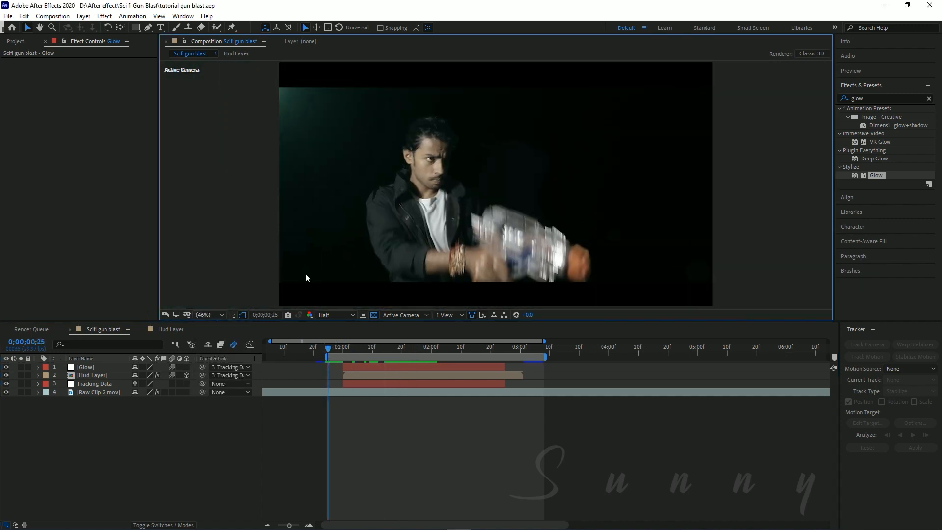
pyautogui.press('space')
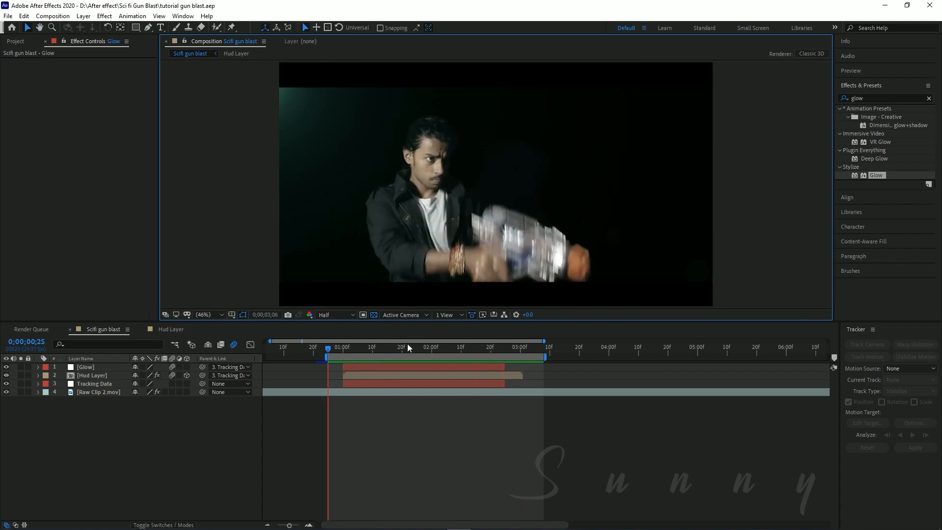
pyautogui.moveTo(372, 348)
pyautogui.mouseDown()
pyautogui.moveTo(414, 347)
pyautogui.moveTo(381, 350)
pyautogui.moveTo(390, 349)
pyautogui.mouseUp()
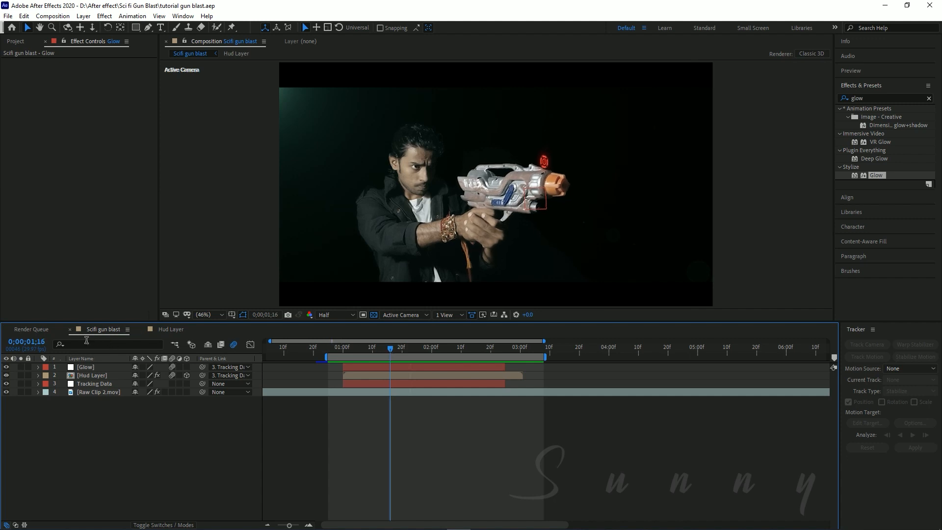
# Check the Hud Layer's effects and apply the VC Color Vibrance effect to the Glow layer.
pyautogui.click(96, 375)
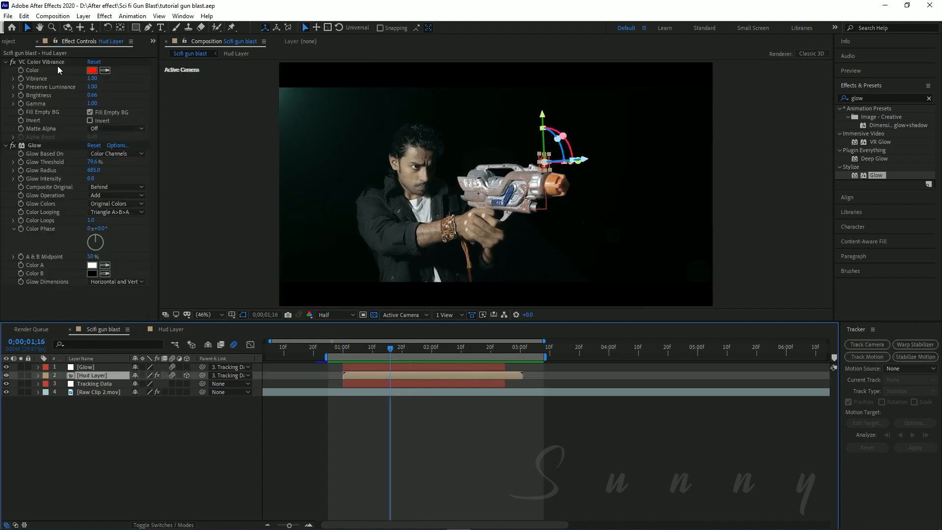
pyautogui.click(96, 366)
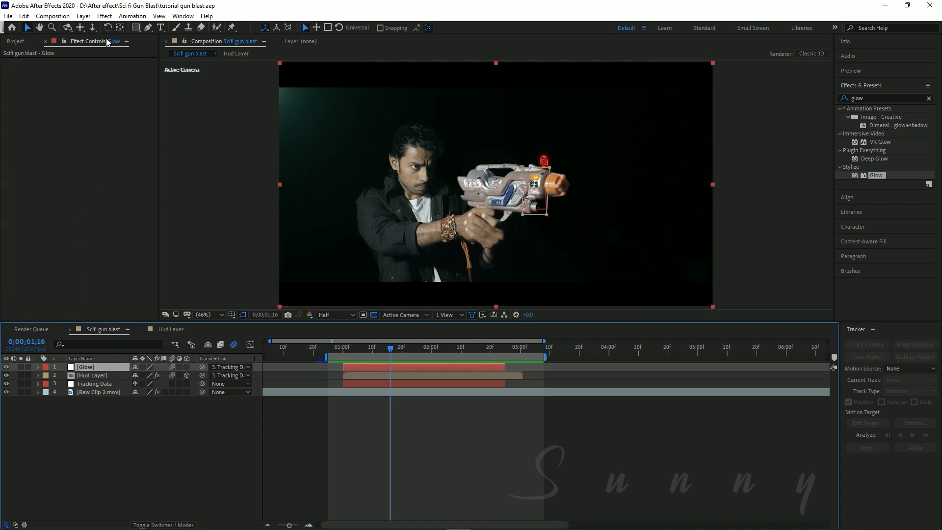
pyautogui.click(104, 16)
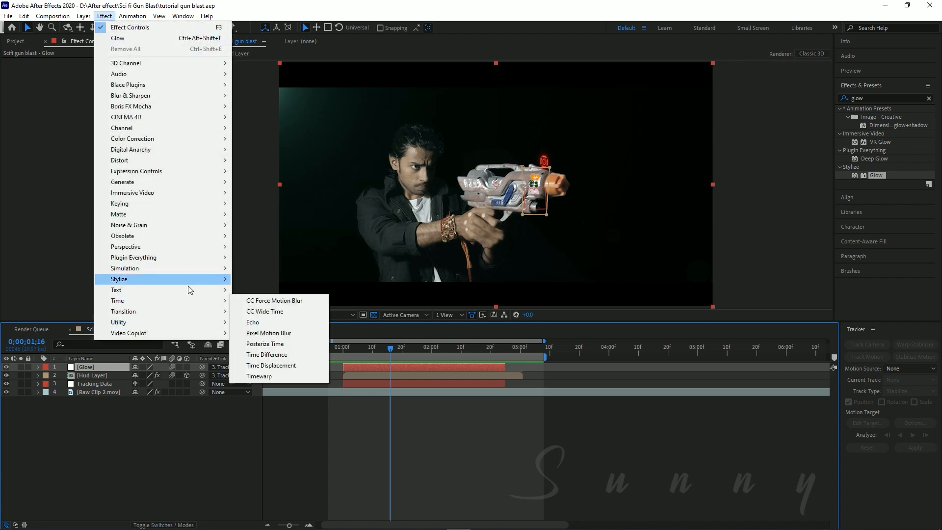
pyautogui.click(105, 15)
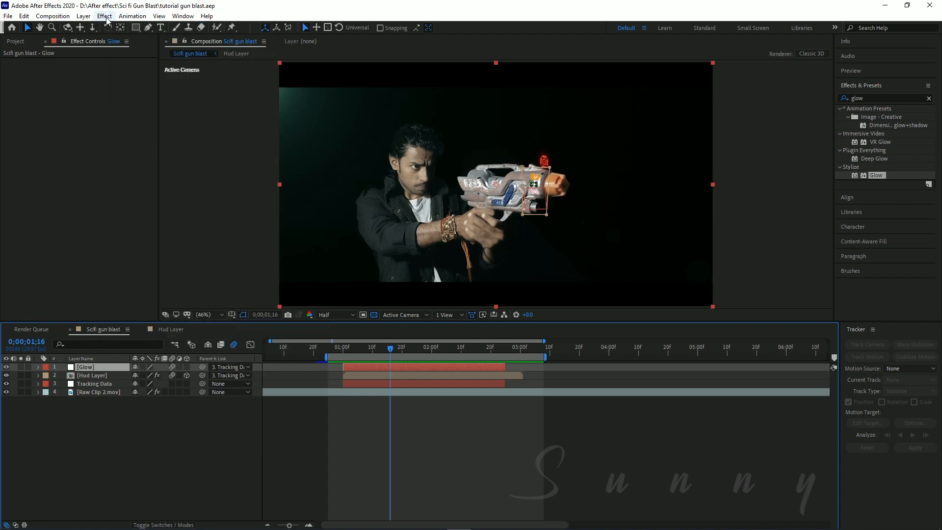
pyautogui.click(104, 15)
pyautogui.moveTo(212, 333)
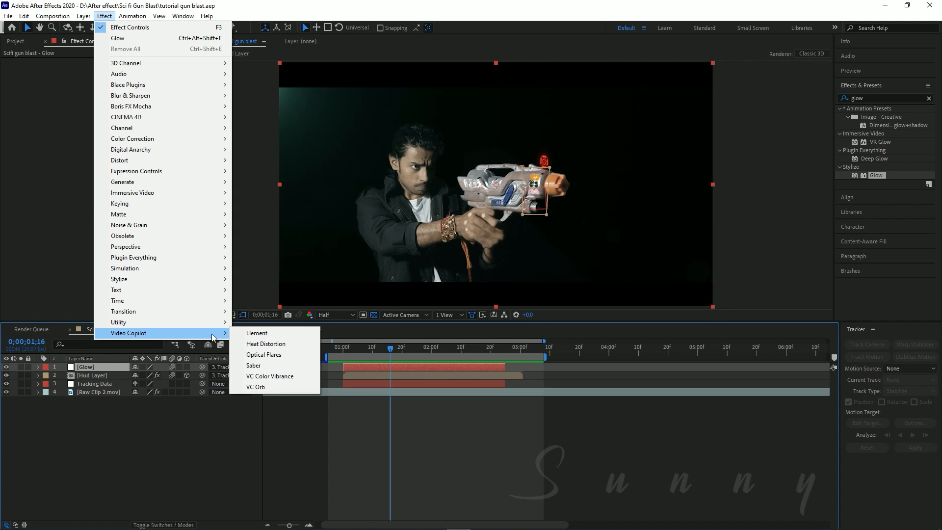
pyautogui.click(274, 376)
# Show the timeline's blending mode column and set the Glow layer's blending mode to Add.
pyautogui.scroll(3, 556, 199)
pyautogui.press('space')
pyautogui.moveTo(679, 223); pyautogui.dragTo(488, 230)
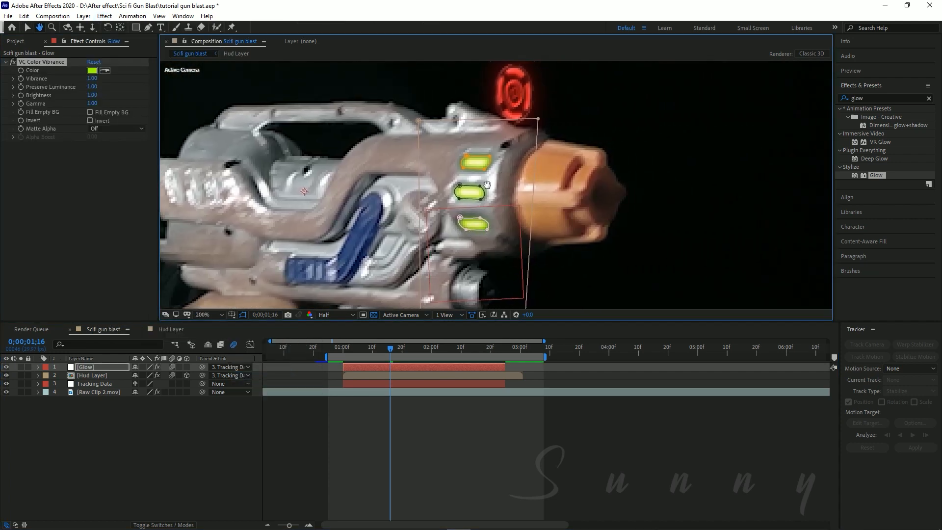
pyautogui.moveTo(484, 183); pyautogui.dragTo(478, 177)
pyautogui.press('F4')
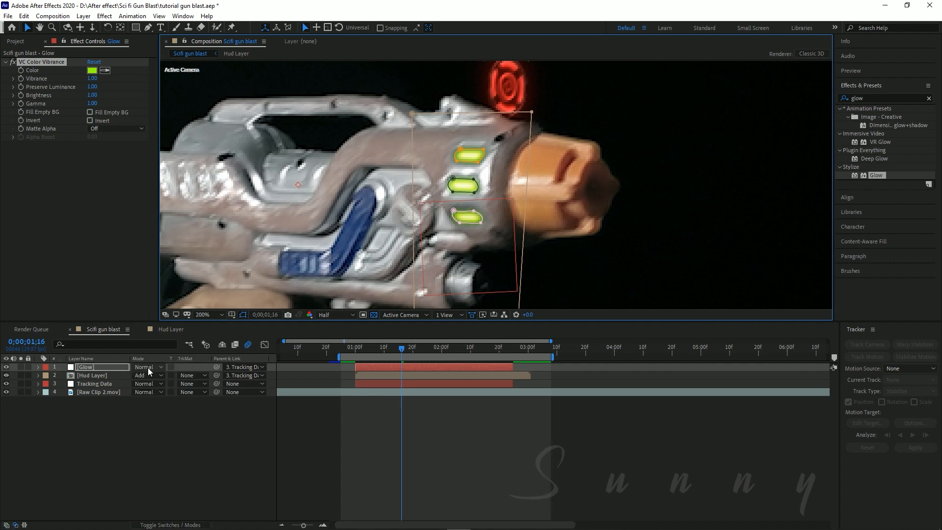
pyautogui.click(110, 367)
pyautogui.click(143, 368)
pyautogui.click(186, 205)
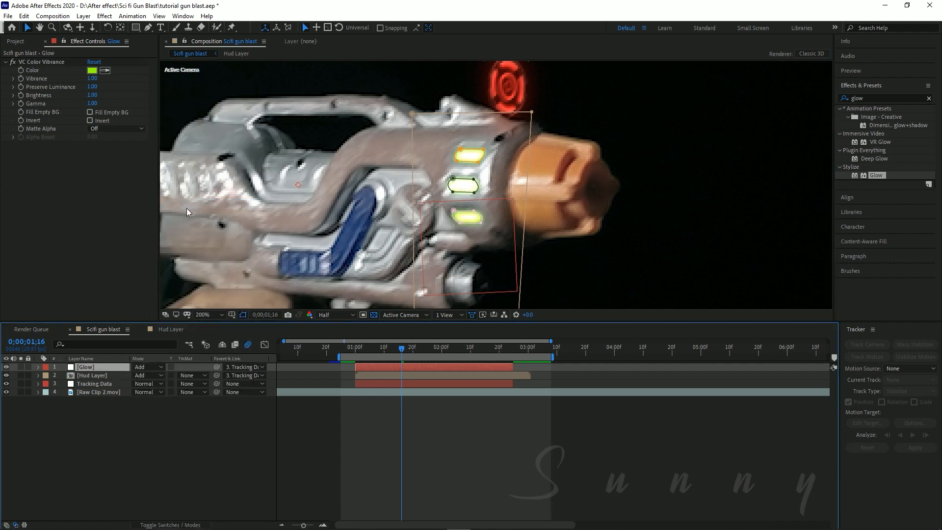
pyautogui.click(140, 374)
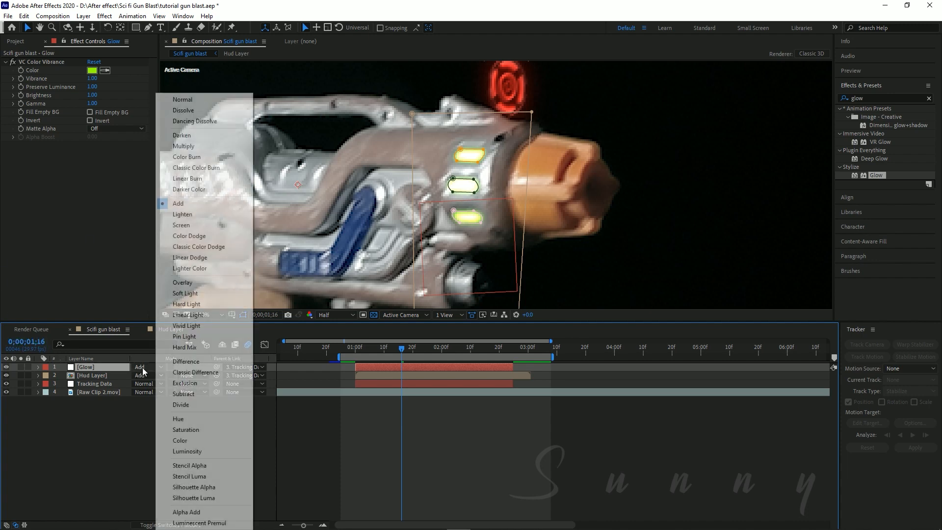
pyautogui.click(79, 183)
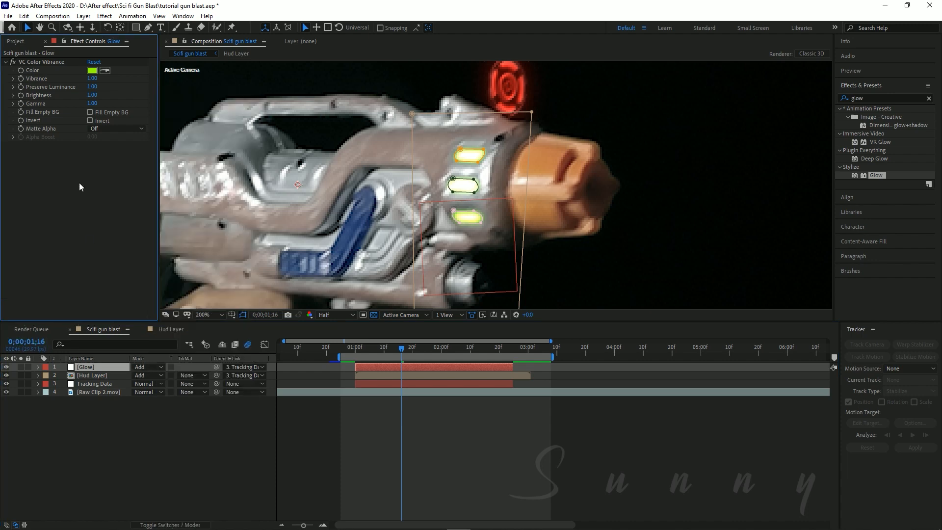
# Enable Fill Empty BG in the Glow layer's VC Color Vibrance, with color FF0000 and Brightness 0.80.
pyautogui.click(90, 113)
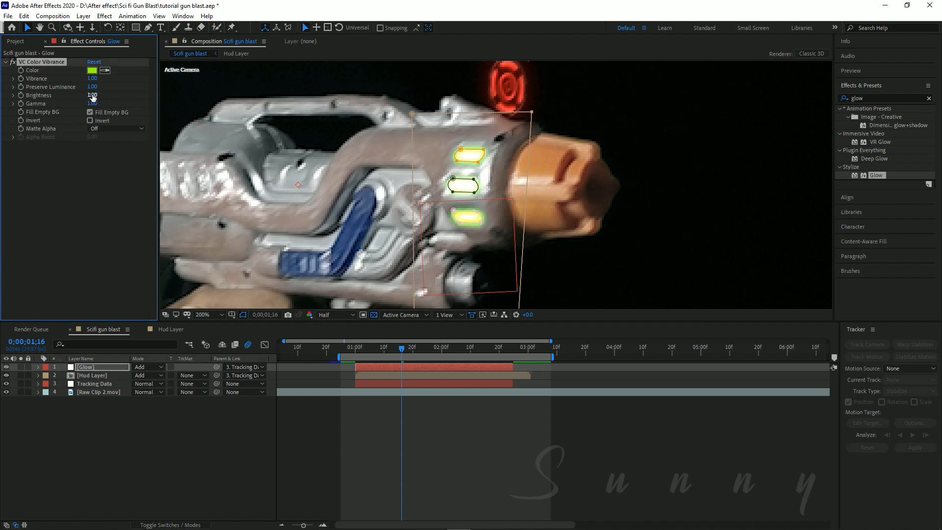
pyautogui.moveTo(90, 94); pyautogui.dragTo(84, 95)
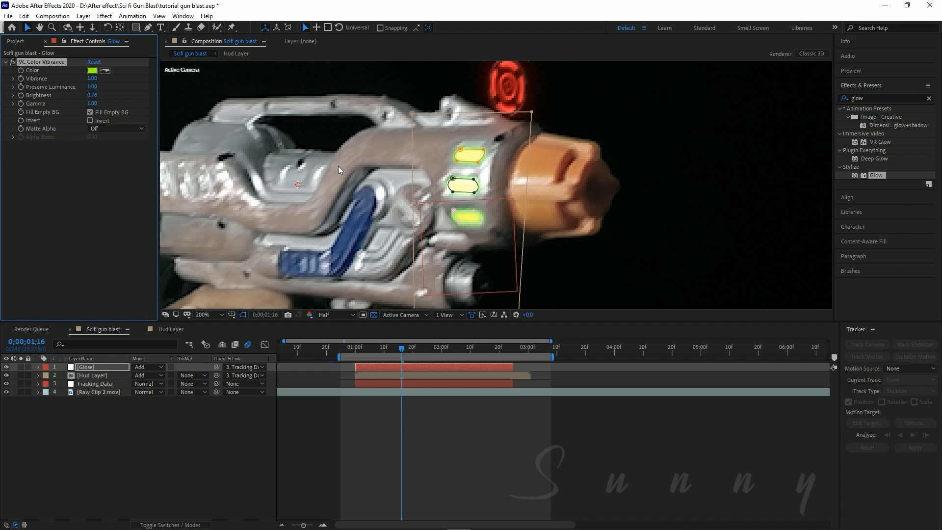
pyautogui.click(92, 71)
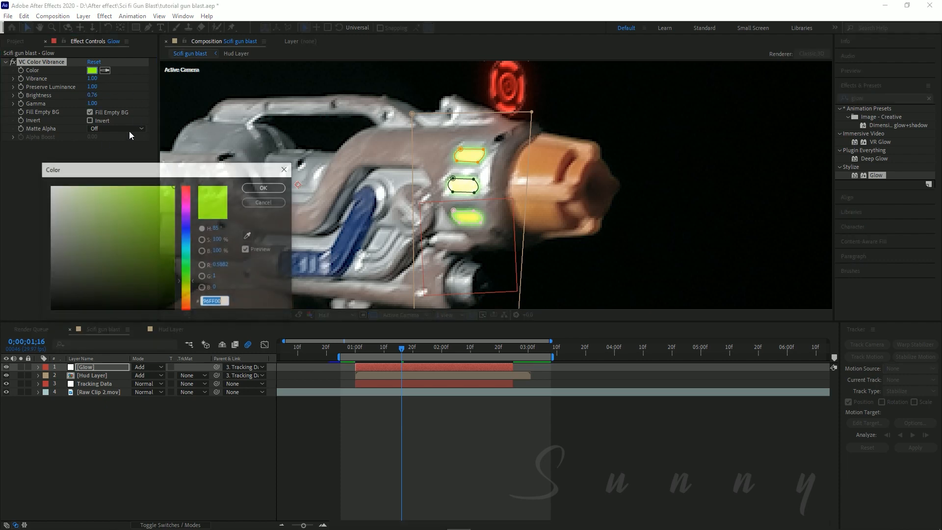
pyautogui.moveTo(186, 205); pyautogui.dragTo(186, 186)
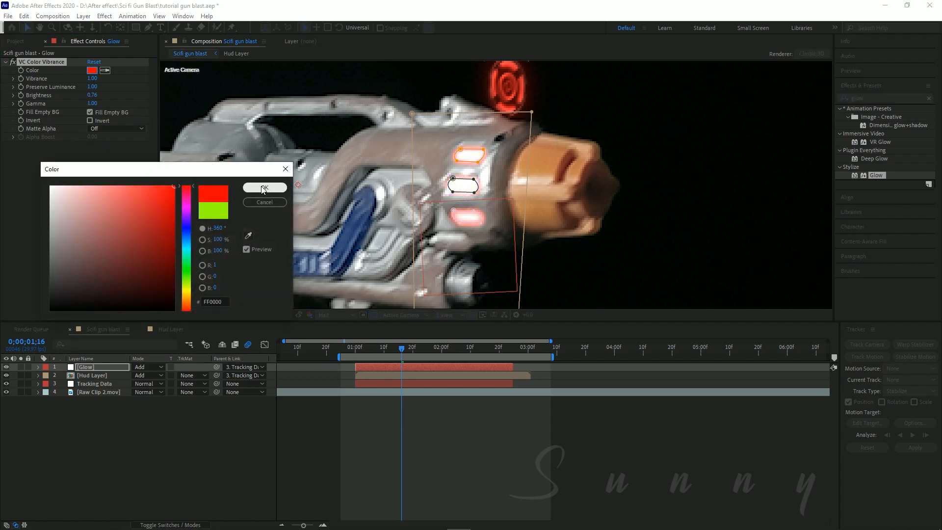
pyautogui.click(264, 190)
pyautogui.moveTo(91, 96)
pyautogui.mouseDown()
pyautogui.moveTo(83, 96)
pyautogui.moveTo(96, 96)
pyautogui.mouseUp()
pyautogui.scroll(-2, 502, 171)
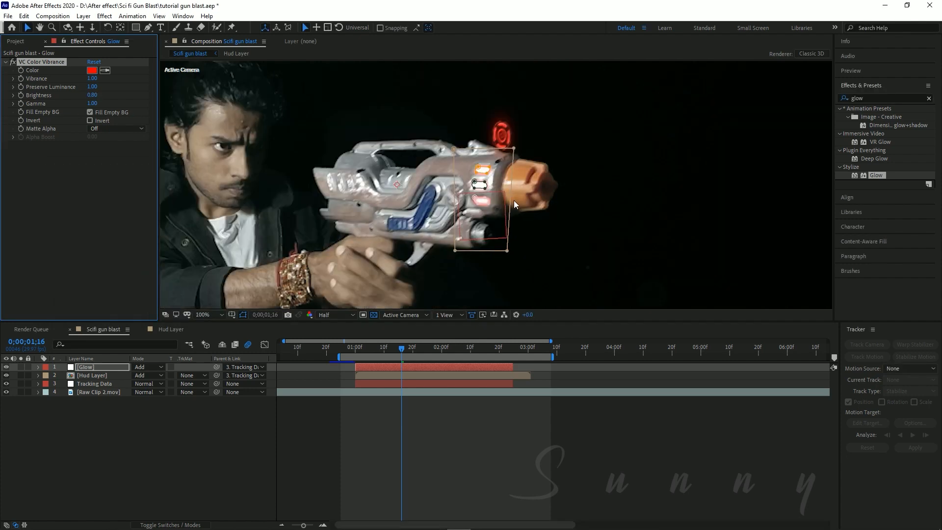
pyautogui.scroll(2, 495, 183)
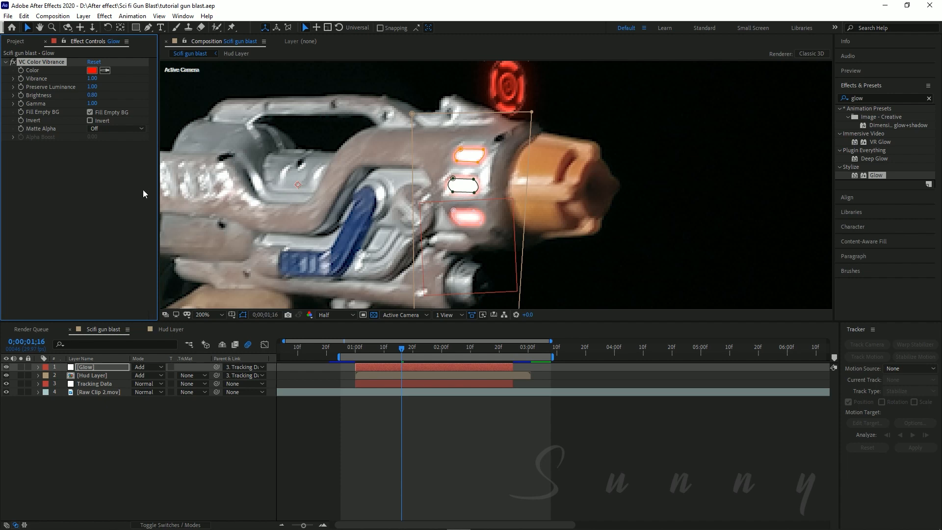
# Apply a Glow effect to the Glow layer below VC Color Vibrance.
pyautogui.click(69, 185)
pyautogui.hotkey('ctrl', 'space')
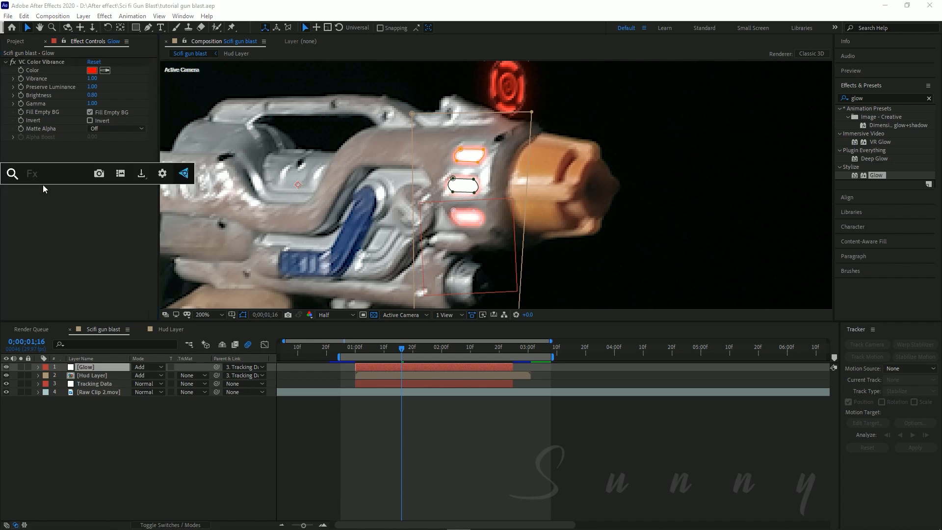
pyautogui.write('glow')
pyautogui.press('Return')
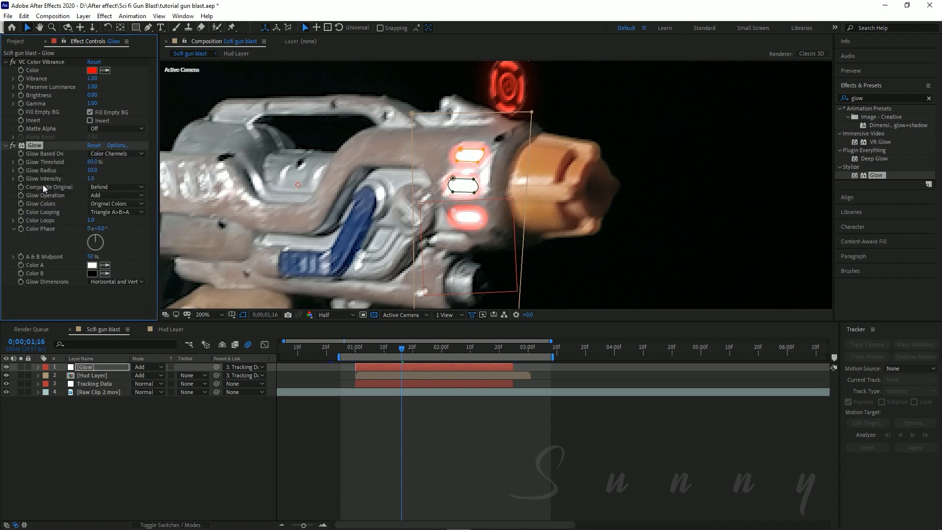
# Set the Glow effect's Glow Threshold to 58.8% and its Glow Radius to 64.
pyautogui.scroll(-1, 443, 148)
pyautogui.scroll(1, 422, 155)
pyautogui.moveTo(147, 172); pyautogui.dragTo(173, 173)
pyautogui.moveTo(95, 171); pyautogui.dragTo(92, 170)
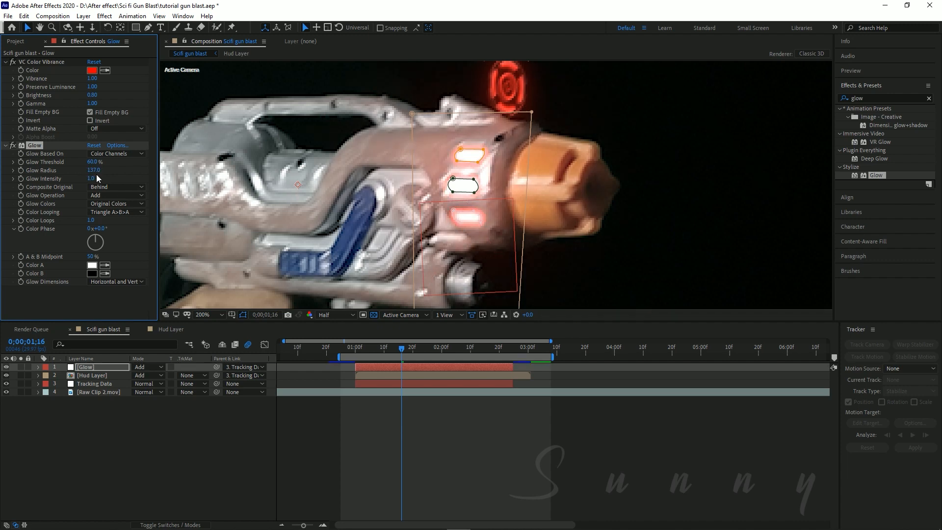
pyautogui.moveTo(93, 162); pyautogui.dragTo(82, 161)
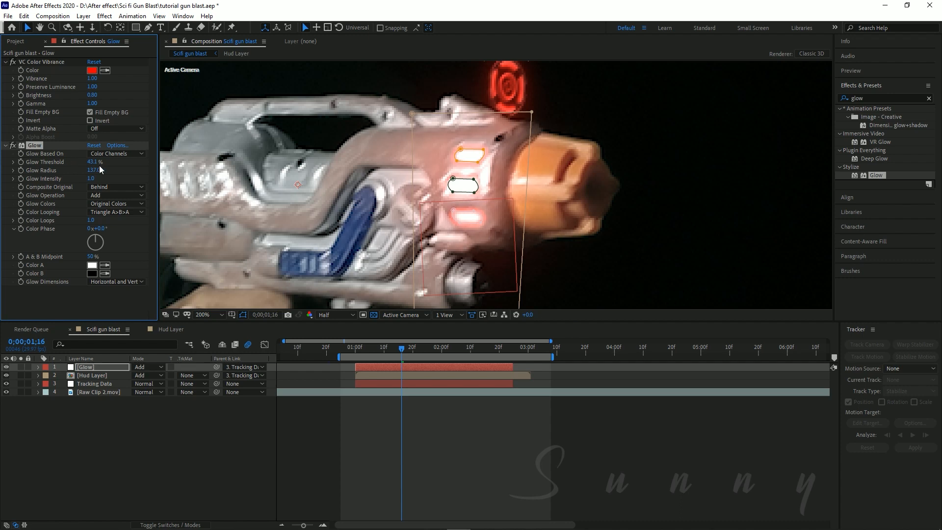
pyautogui.moveTo(93, 162); pyautogui.dragTo(83, 162)
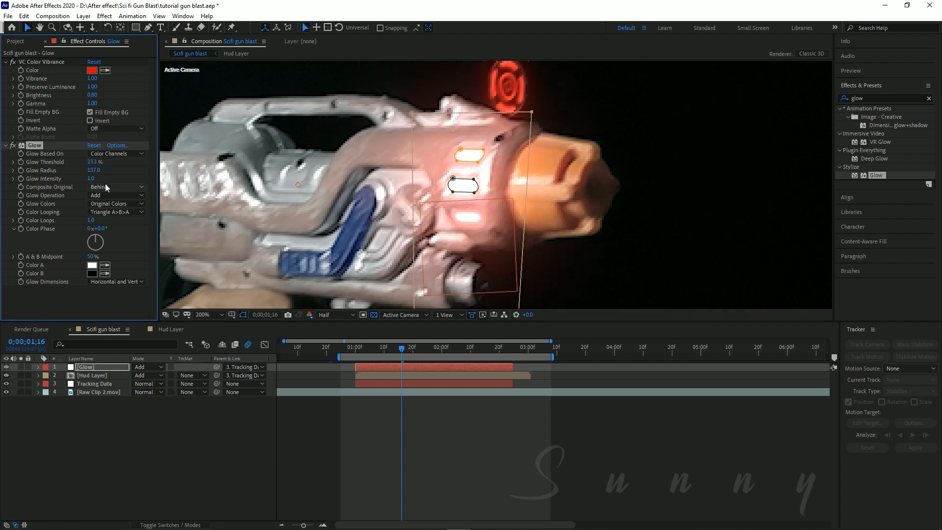
pyautogui.moveTo(92, 162)
pyautogui.mouseDown()
pyautogui.moveTo(121, 166)
pyautogui.moveTo(79, 172)
pyautogui.moveTo(93, 170)
pyautogui.mouseUp()
pyautogui.scroll(-2, 537, 175)
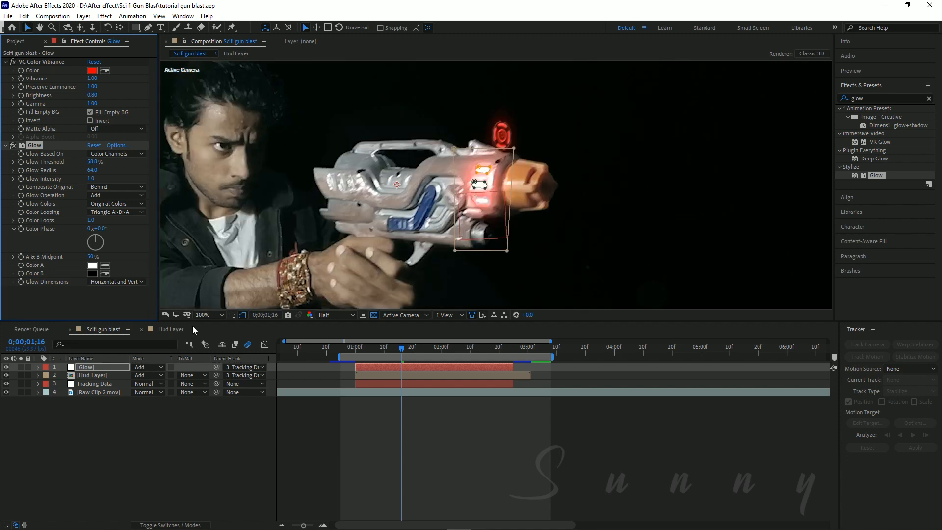
# Fit the whole frame in the viewer and preview the red glowing slots from about 0;00;00;25.
pyautogui.click(206, 316)
pyautogui.click(212, 334)
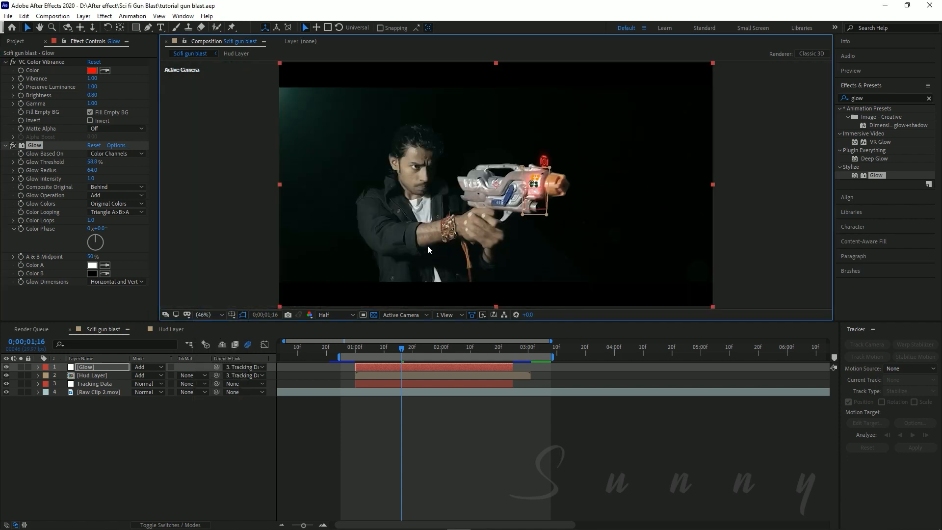
pyautogui.click(821, 247)
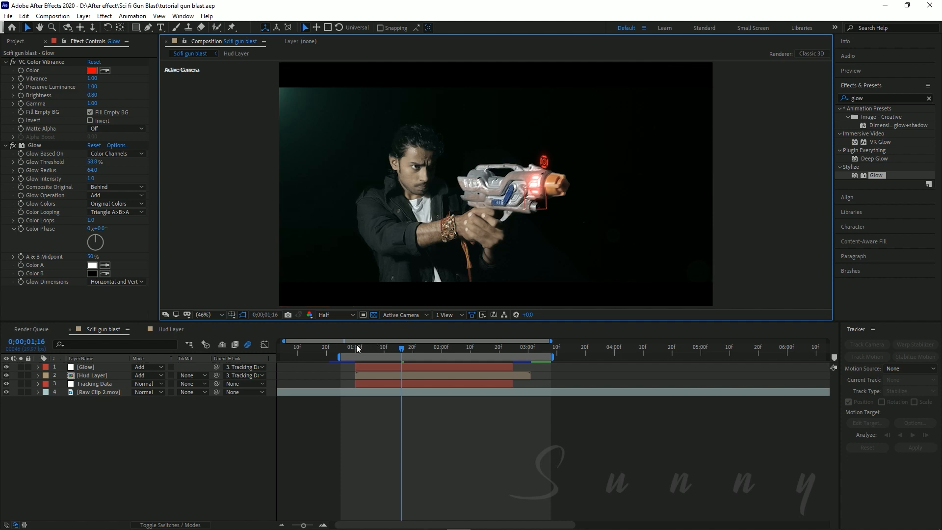
pyautogui.click(341, 351)
pyautogui.press('space')
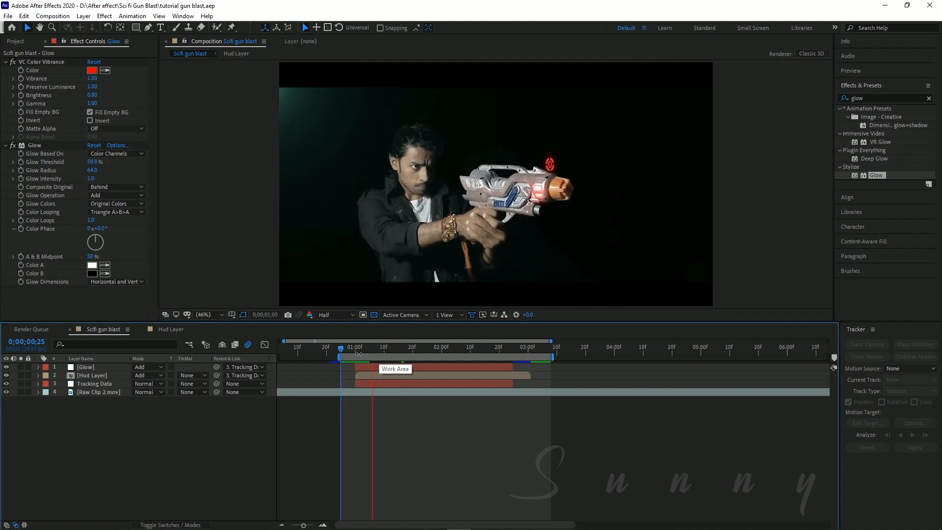
pyautogui.click(345, 351)
pyautogui.press('space')
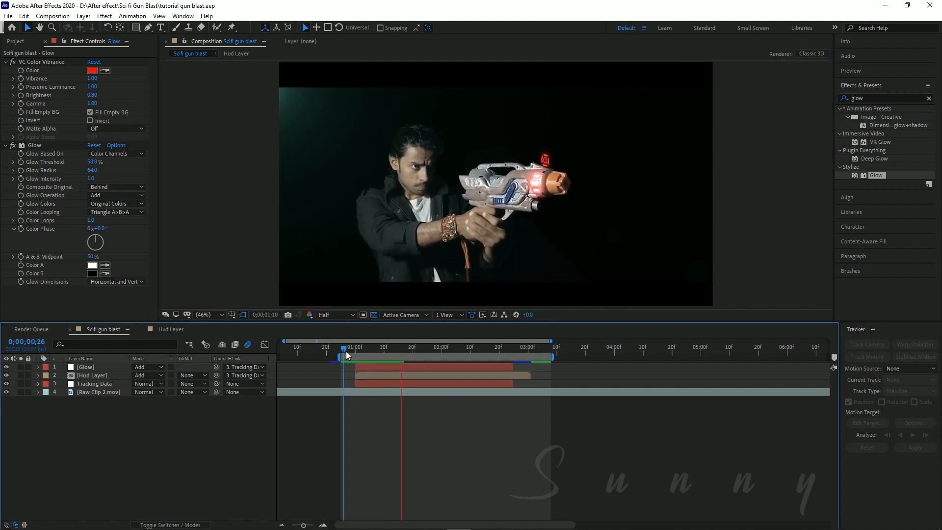
pyautogui.moveTo(354, 352)
pyautogui.mouseDown()
pyautogui.moveTo(361, 351)
pyautogui.moveTo(349, 352)
pyautogui.mouseUp()
pyautogui.press('space')
# Move the end keyframe of the Glow layer's Mask 4 path to about 0;00;01;17 and preview the slower reveal.
pyautogui.click(371, 366)
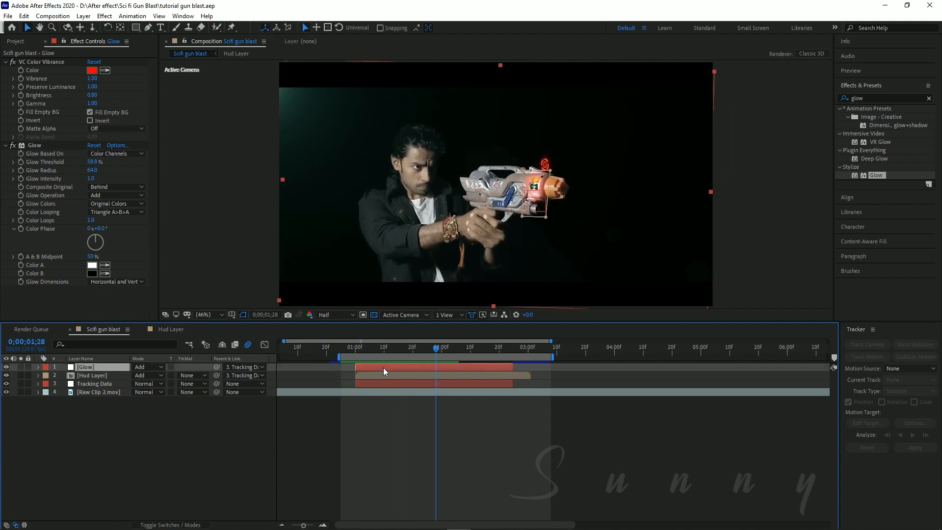
pyautogui.press('m')
pyautogui.click(358, 352)
pyautogui.moveTo(357, 353); pyautogui.dragTo(355, 352)
pyautogui.moveTo(381, 384); pyautogui.dragTo(403, 384)
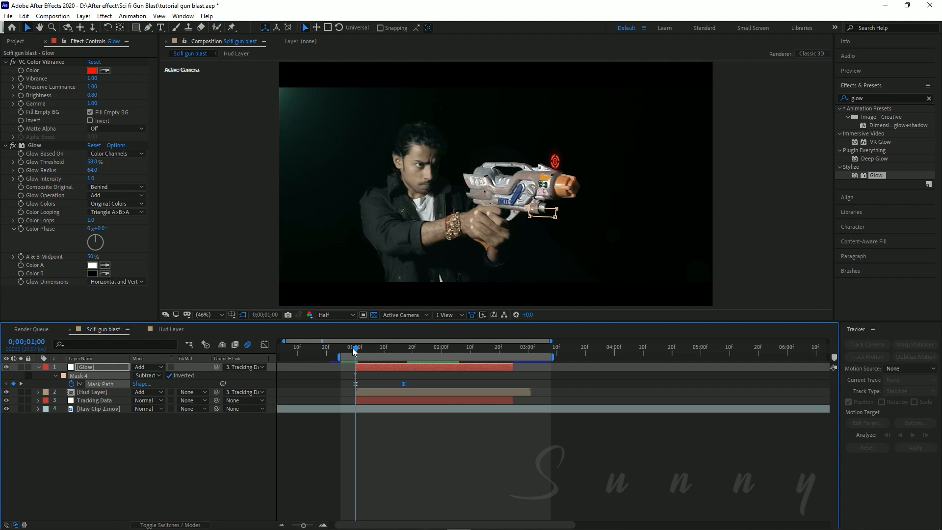
pyautogui.moveTo(355, 350); pyautogui.dragTo(344, 349)
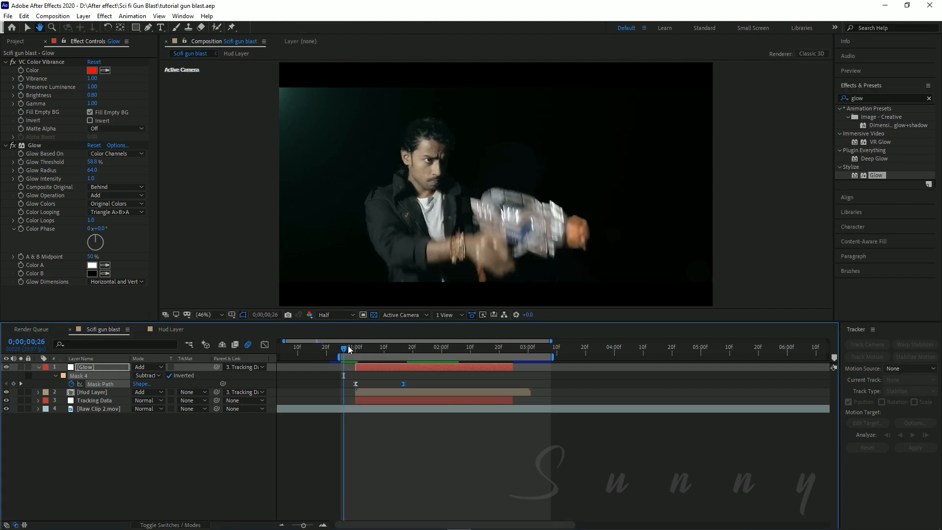
pyautogui.press('space')
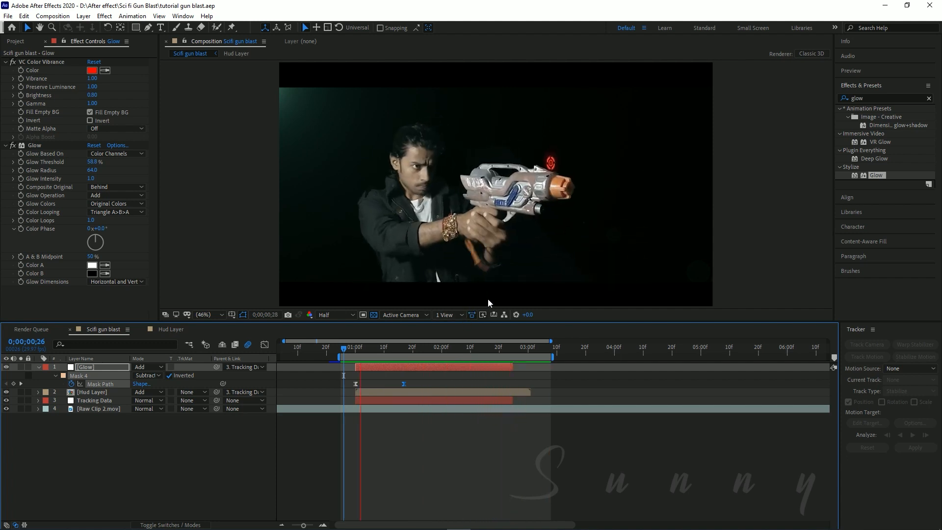
pyautogui.click(352, 349)
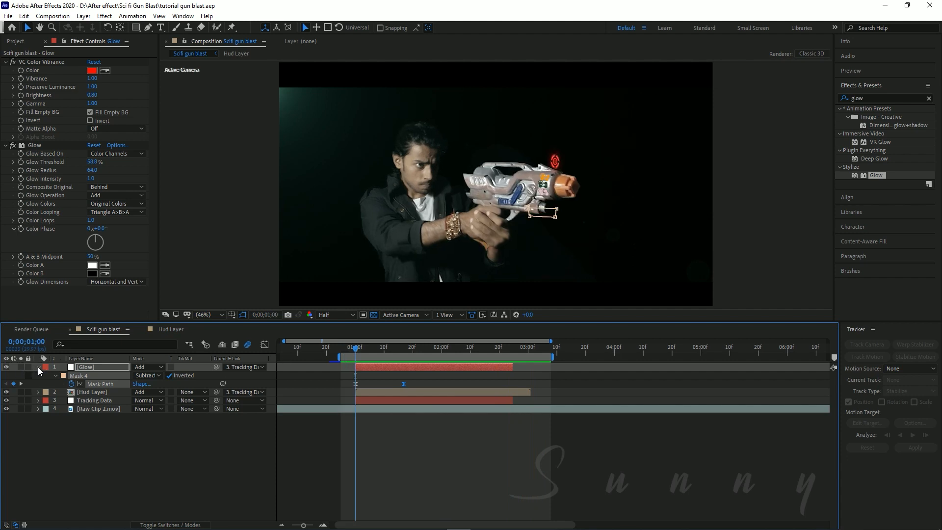
pyautogui.click(38, 368)
# Add an Opacity keyframe of 0% to the Hud Layer at 0;00;01;00.
pyautogui.scroll(1, 576, 211)
pyautogui.press('space')
pyautogui.moveTo(575, 214); pyautogui.dragTo(506, 219)
pyautogui.scroll(1, 507, 219)
pyautogui.moveTo(516, 258); pyautogui.dragTo(559, 297)
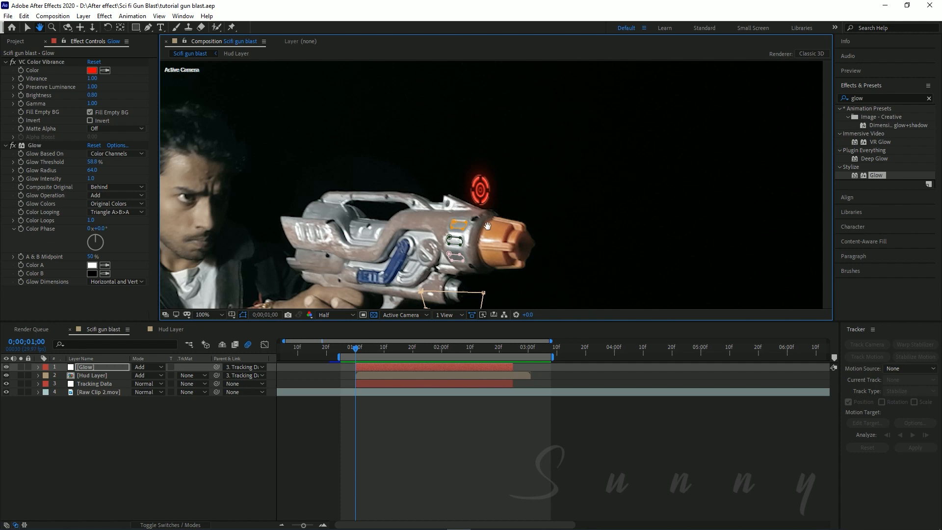
pyautogui.moveTo(449, 184); pyautogui.dragTo(453, 196)
pyautogui.press('v')
pyautogui.click(363, 375)
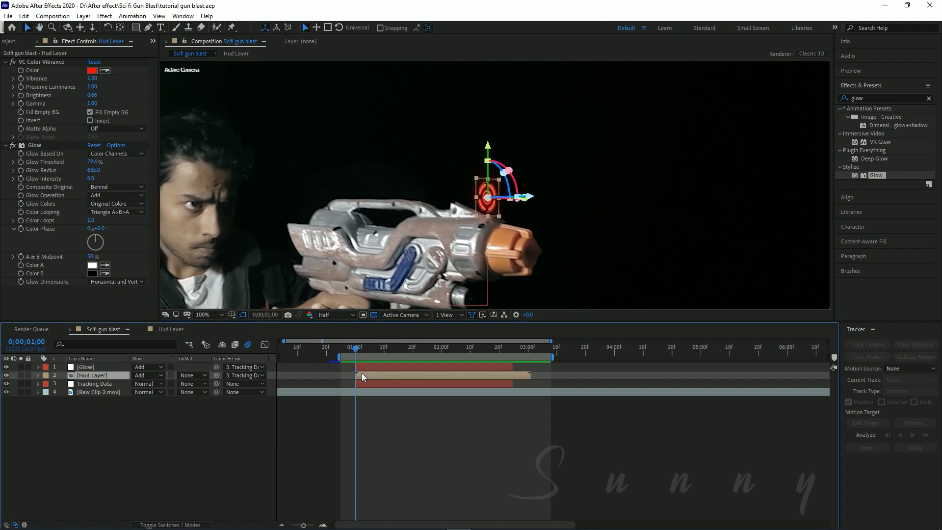
pyautogui.press('=')
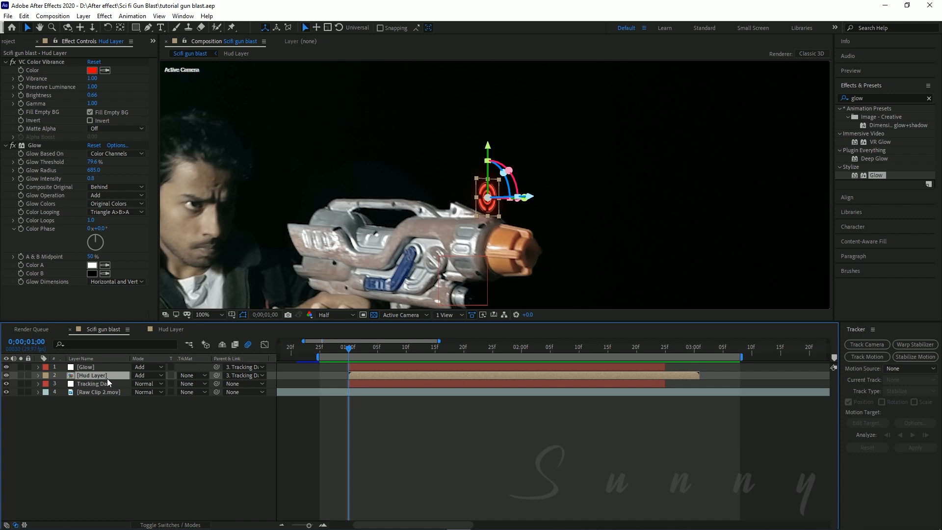
pyautogui.press('t')
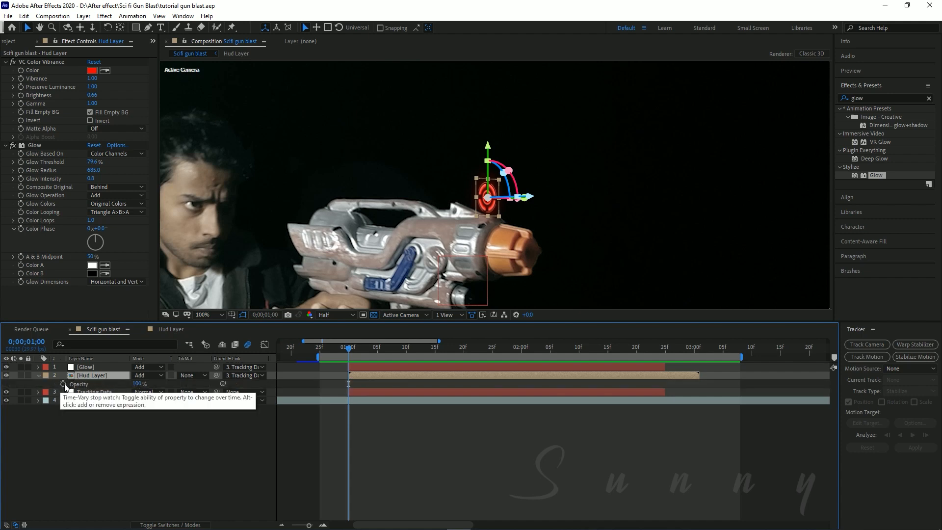
pyautogui.click(63, 384)
pyautogui.press('=')
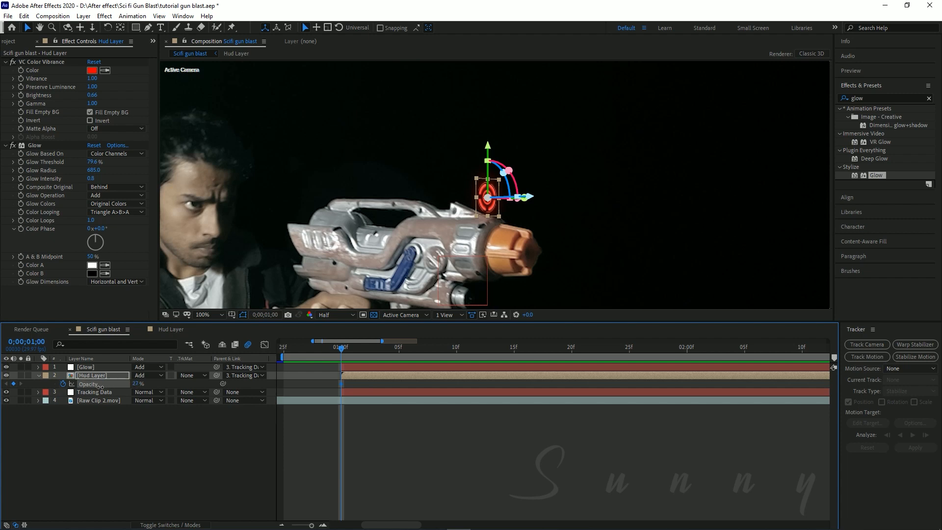
pyautogui.moveTo(100, 387); pyautogui.dragTo(49, 387)
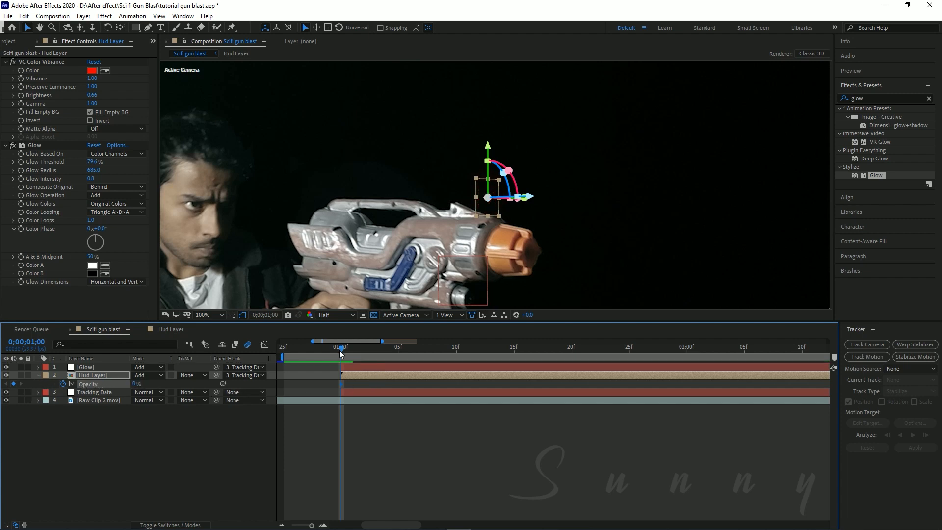
# Add Hud Layer Opacity keyframes at 0;00;01;01, at 0;00;01;02 with 19% and at 0;00;01;03 with 85%.
pyautogui.moveTo(346, 351)
pyautogui.mouseDown()
pyautogui.moveTo(492, 349)
pyautogui.moveTo(345, 350)
pyautogui.mouseUp()
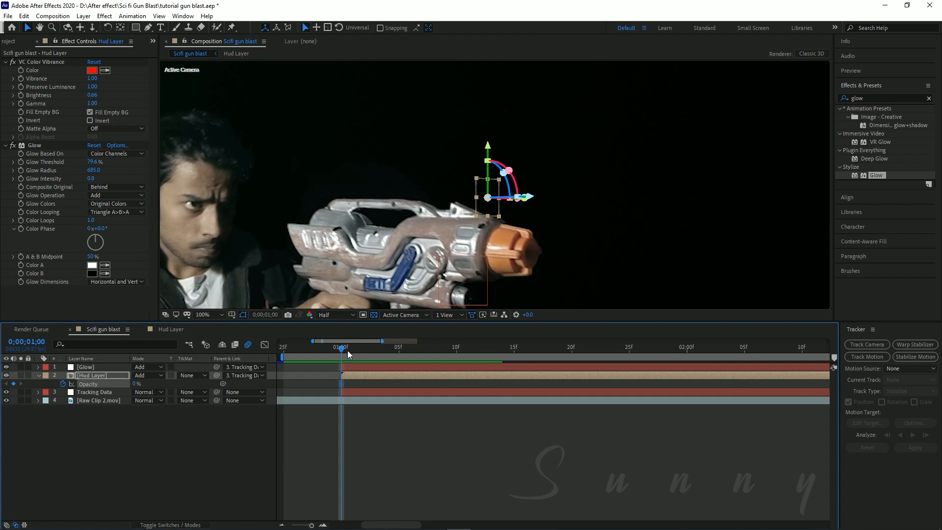
pyautogui.moveTo(347, 354); pyautogui.dragTo(351, 353)
pyautogui.scroll(1, 349, 380)
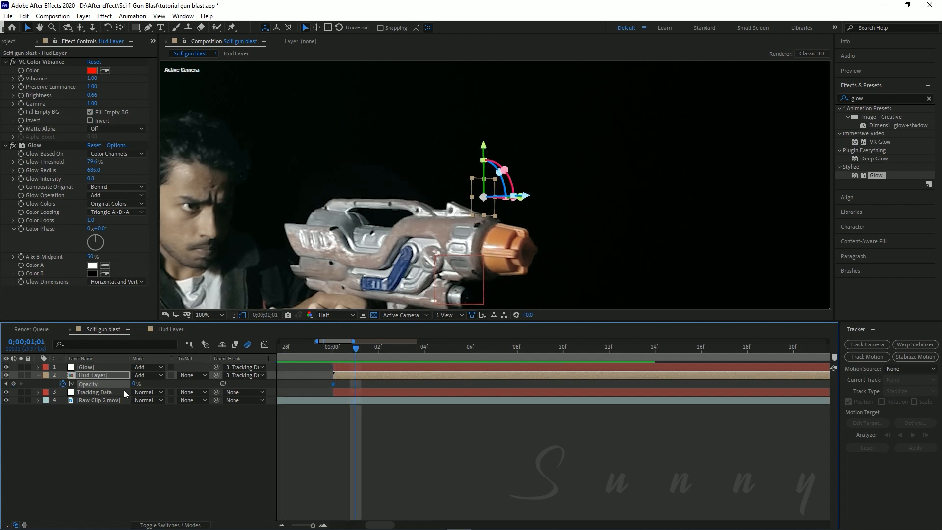
pyautogui.moveTo(134, 384)
pyautogui.mouseDown()
pyautogui.moveTo(169, 385)
pyautogui.moveTo(127, 383)
pyautogui.mouseUp()
pyautogui.press('pagedown')
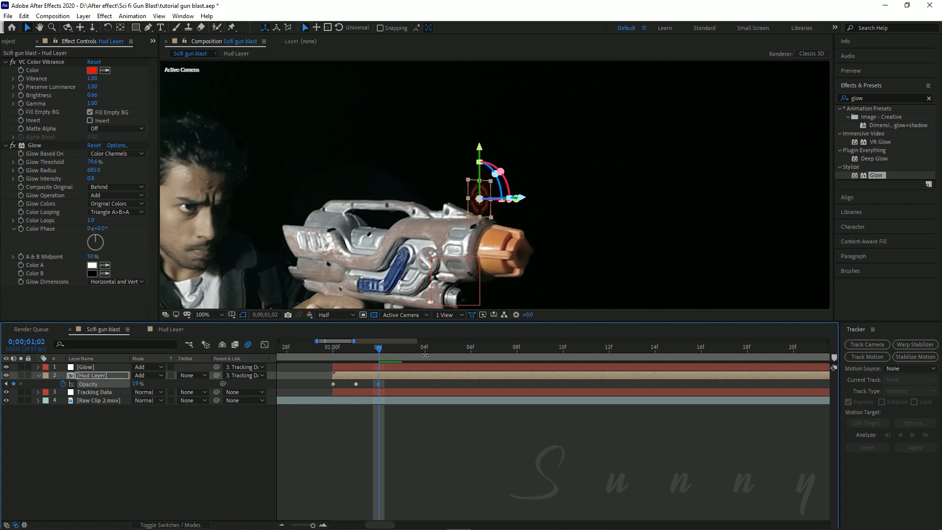
pyautogui.press('pagedown')
pyautogui.moveTo(137, 383); pyautogui.dragTo(182, 381)
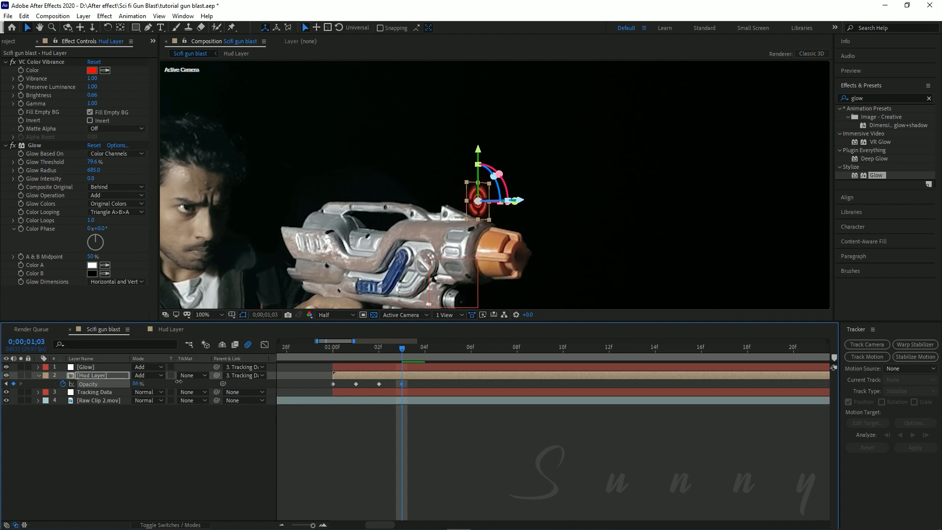
# Continue the Hud Layer flicker with Opacity keyframes of 0% at 0;00;01;04 and 100% at 0;00;01;05.
pyautogui.click(419, 349)
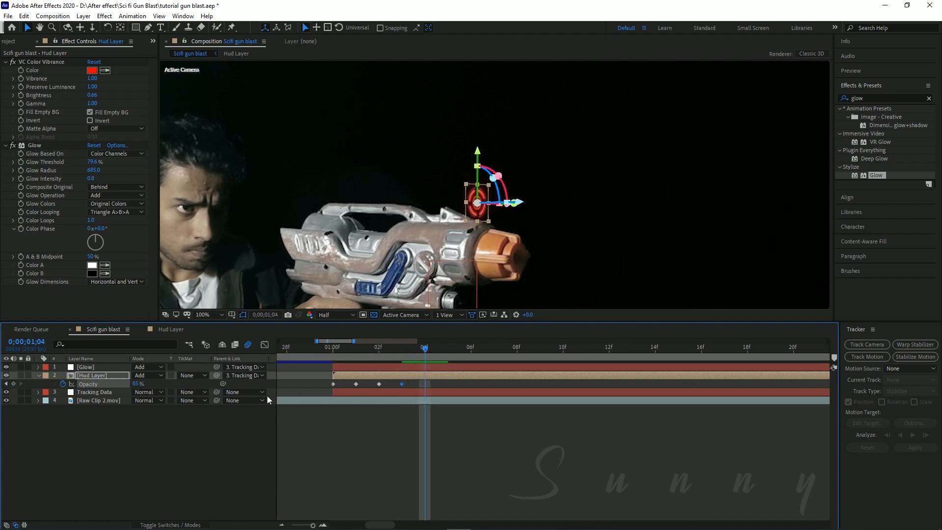
pyautogui.moveTo(135, 384); pyautogui.dragTo(41, 387)
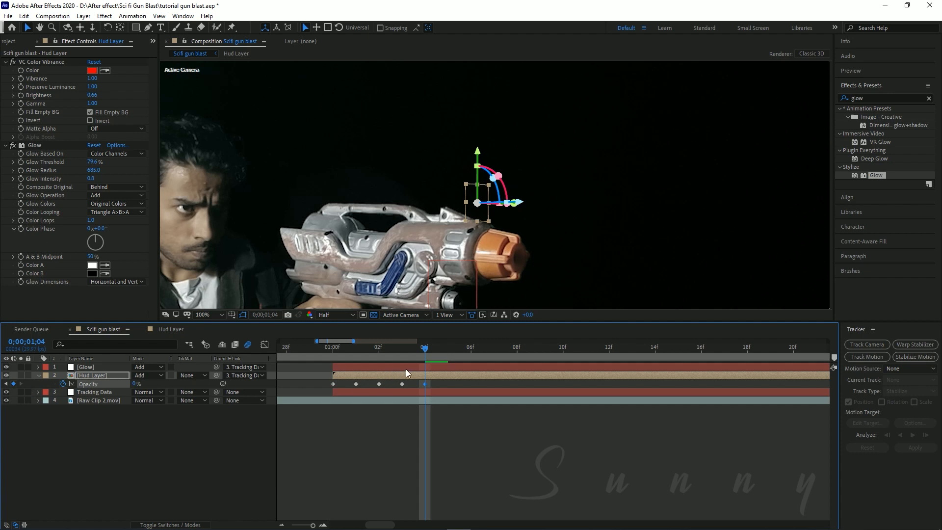
pyautogui.click(446, 349)
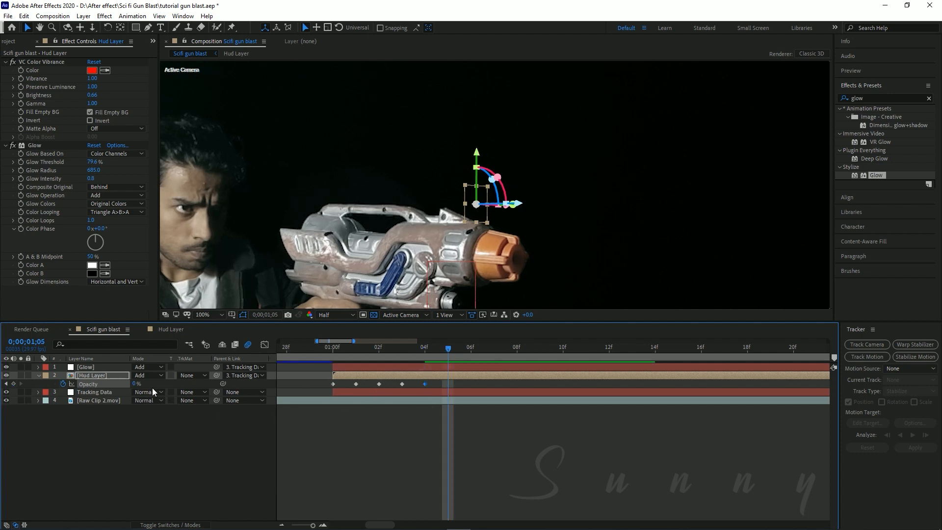
pyautogui.moveTo(137, 383); pyautogui.dragTo(290, 382)
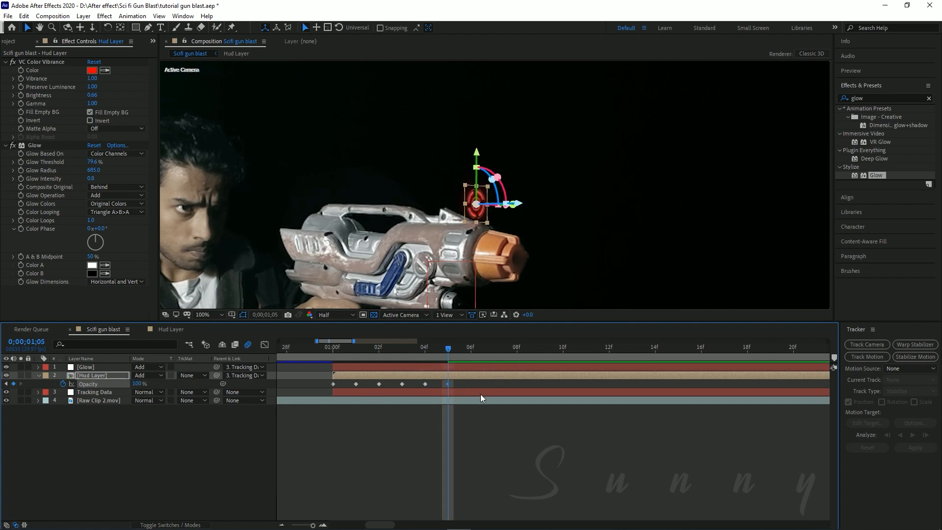
# Preview the HUD sight's opacity flicker from 0;00;00;27 and scrub through its keyframes to 0;00;01;02.
pyautogui.scroll(-4, 483, 395)
pyautogui.click(376, 351)
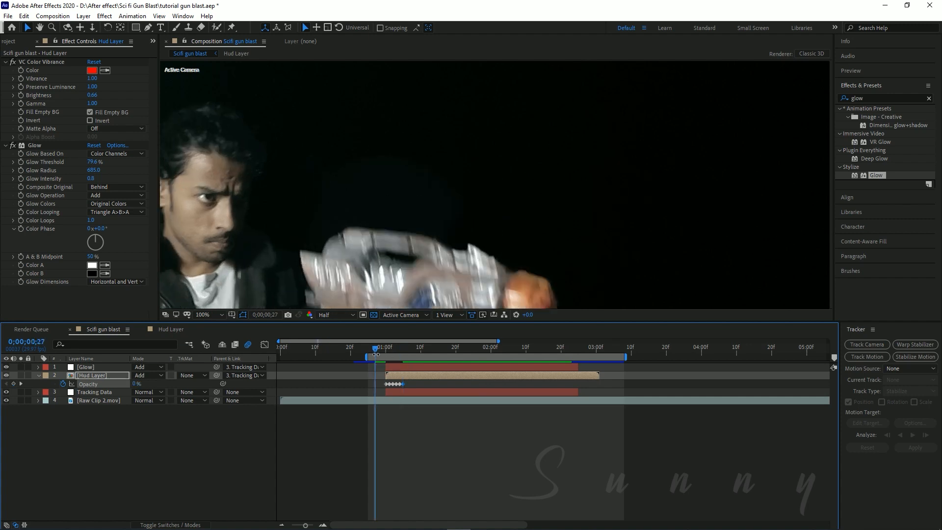
pyautogui.press('space')
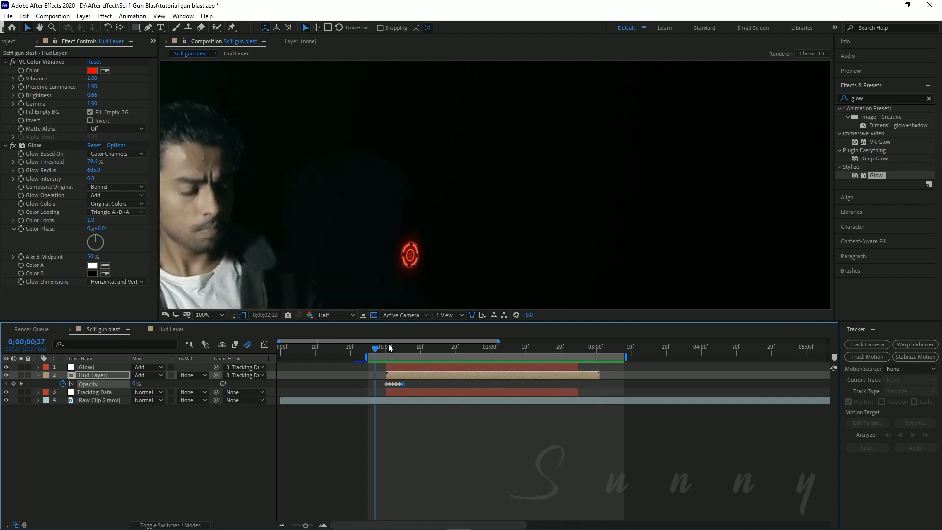
pyautogui.press('space')
pyautogui.moveTo(376, 346); pyautogui.dragTo(392, 357)
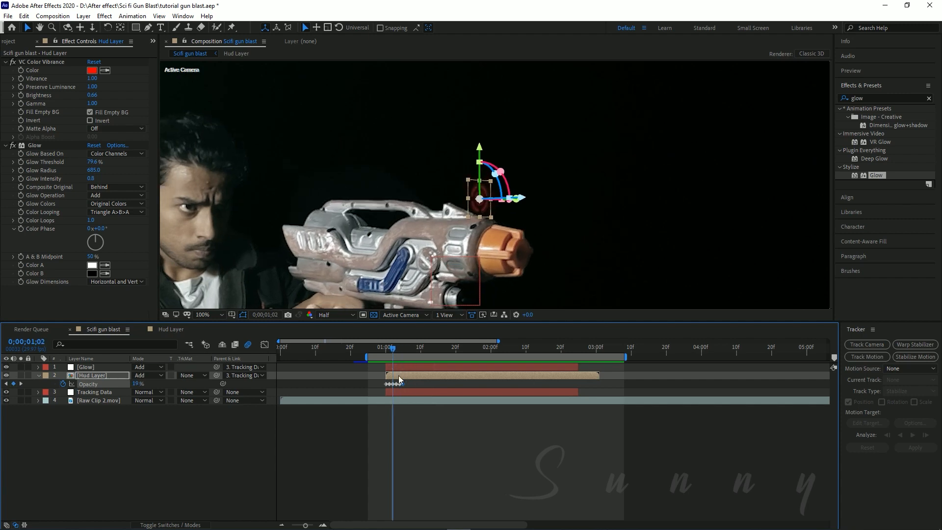
# Save the project, then copy all the Hud Layer's Opacity keyframes and paste them starting at about 0;00;02;20.
pyautogui.scroll(1, 416, 395)
pyautogui.hotkey('ctrl', 's')
pyautogui.moveTo(346, 381); pyautogui.dragTo(397, 383)
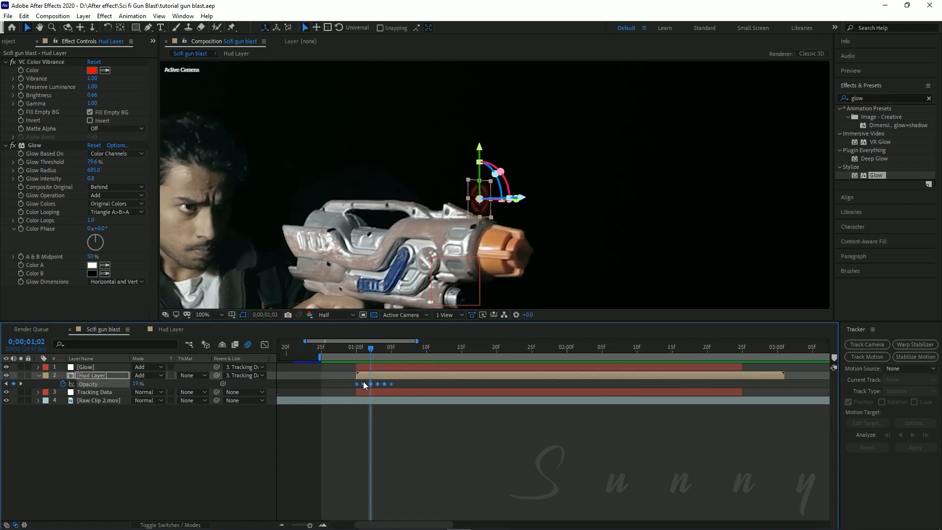
pyautogui.click(701, 351)
pyautogui.hscroll(4, 546, 401)
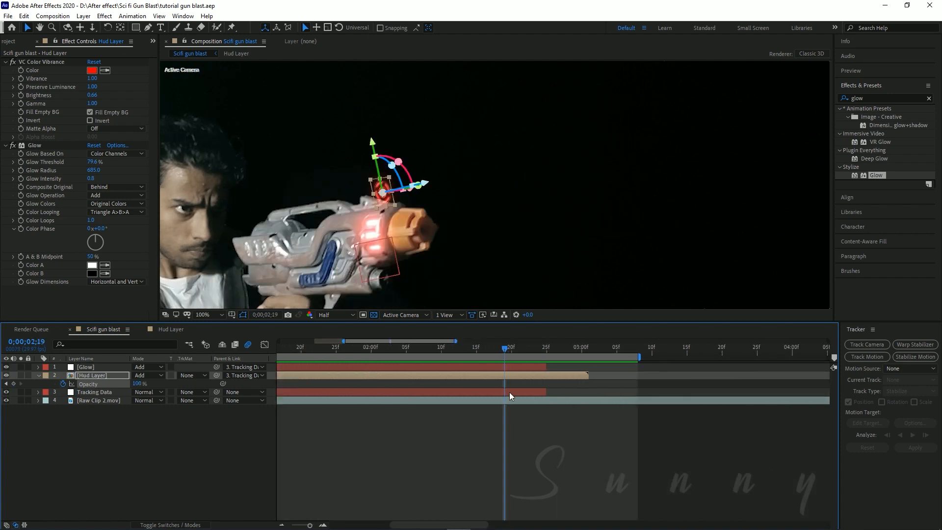
pyautogui.scroll(2, 509, 392)
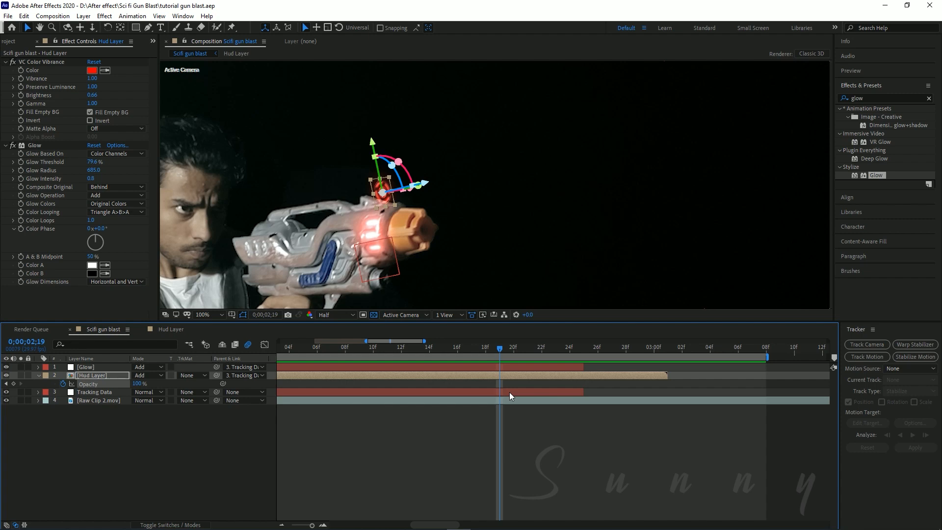
pyautogui.hotkey('ctrl', 'v')
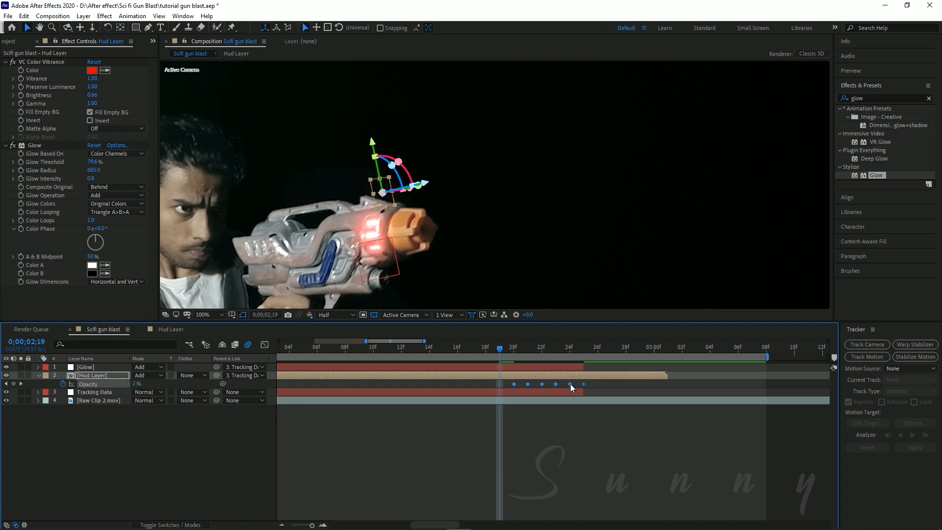
# Apply Time-Reverse Keyframes to the pasted Hud Layer Opacity keyframes.
pyautogui.scroll(2, 547, 388)
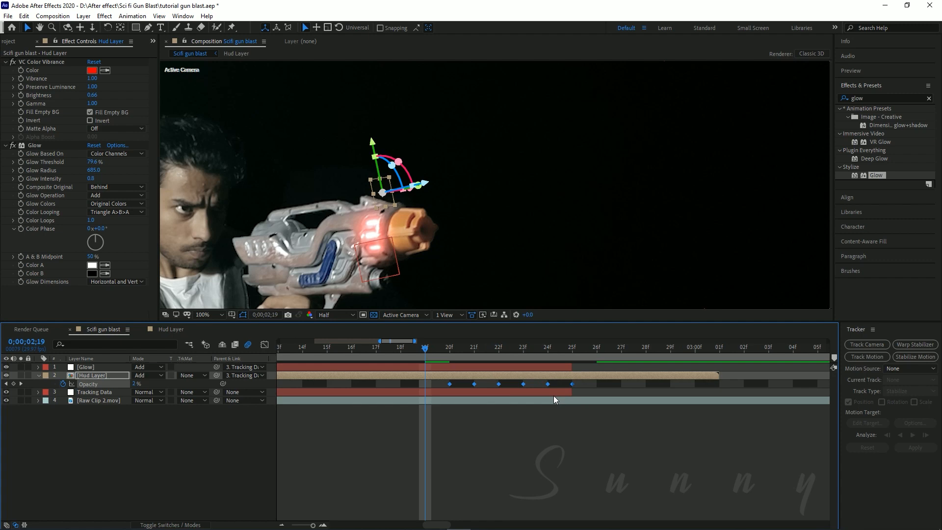
pyautogui.rightClick(500, 384)
pyautogui.moveTo(554, 510)
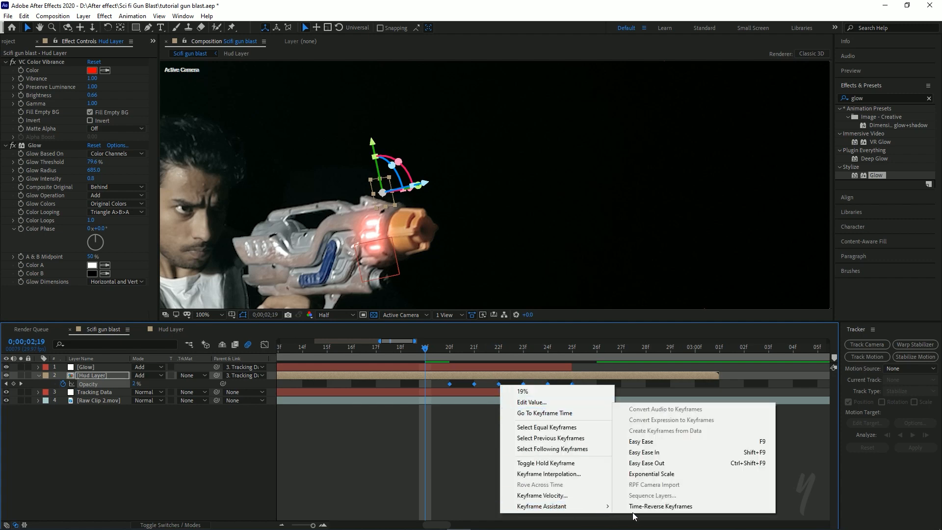
pyautogui.click(656, 509)
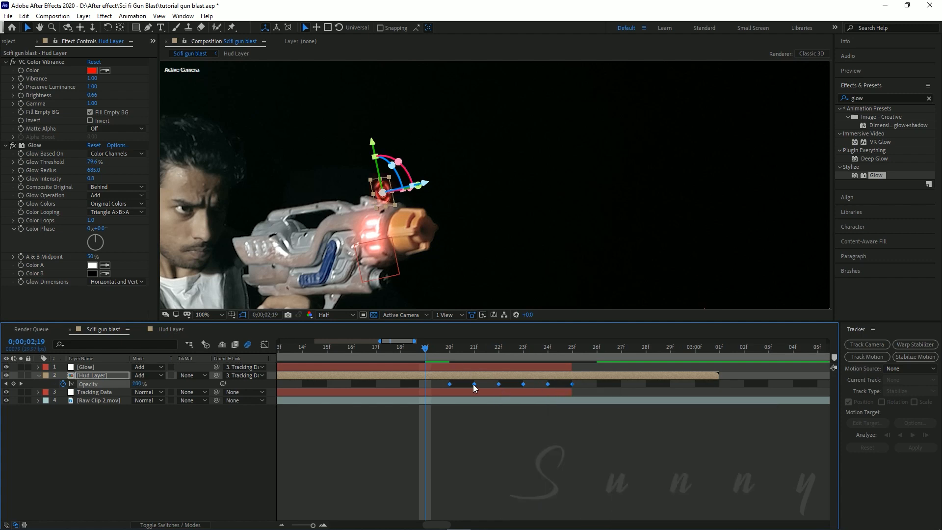
# Save the project and preview the HUD sight's flicker in and out with the whole frame fitted in the viewer.
pyautogui.scroll(-2, 498, 408)
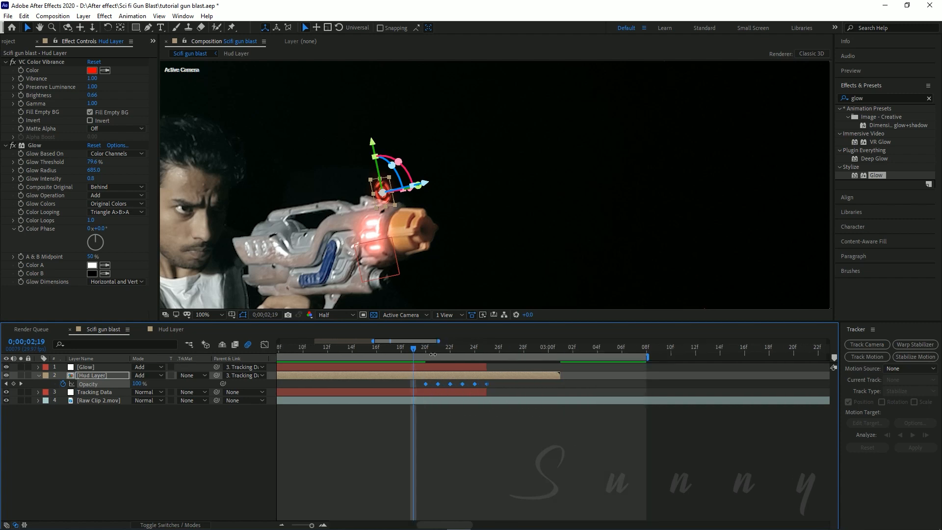
pyautogui.moveTo(420, 350); pyautogui.dragTo(400, 367)
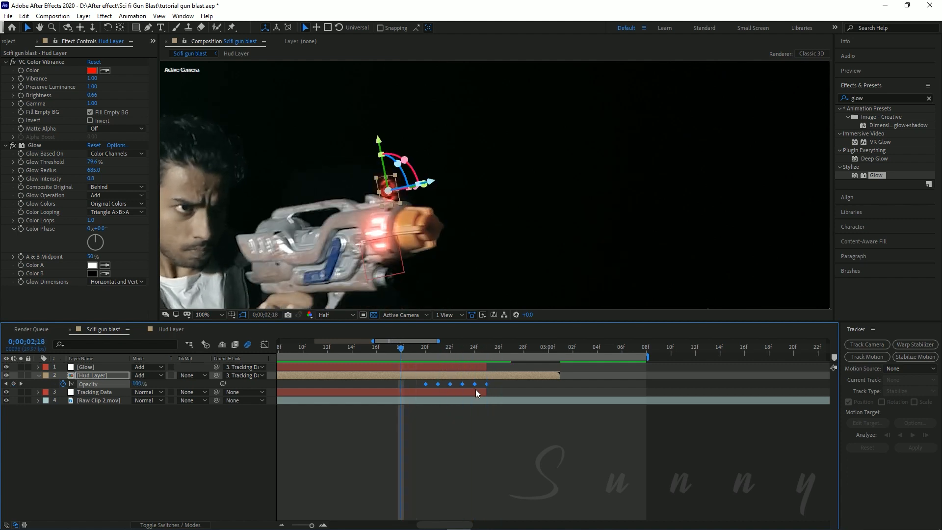
pyautogui.press(';')
pyautogui.press('space')
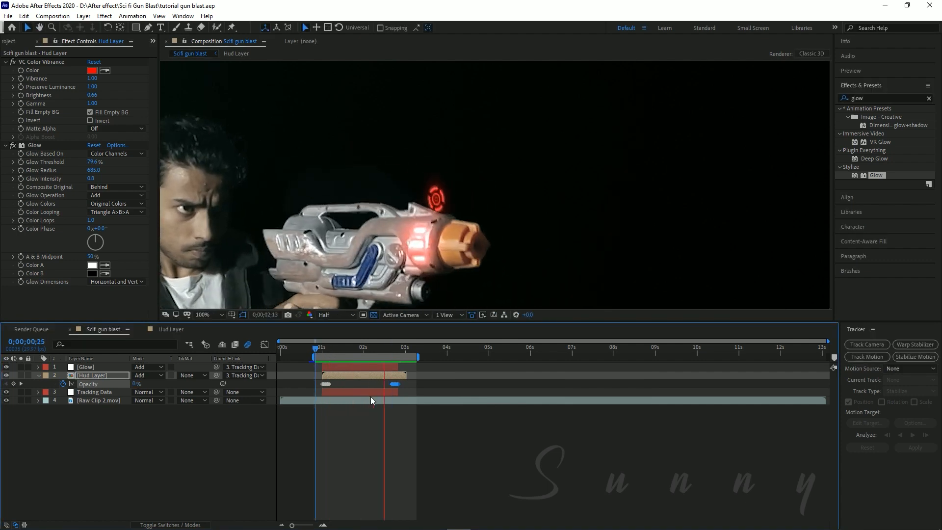
pyautogui.scroll(-2, 484, 219)
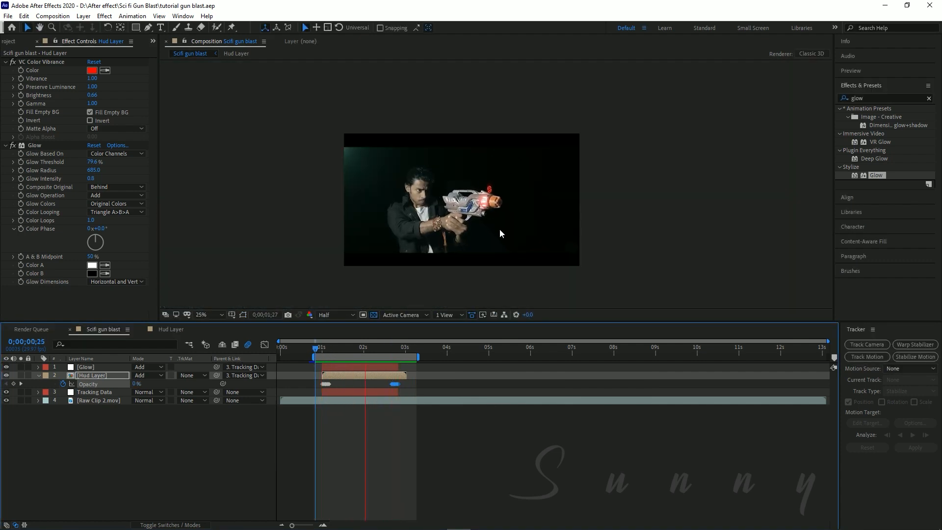
pyautogui.click(218, 316)
pyautogui.click(220, 325)
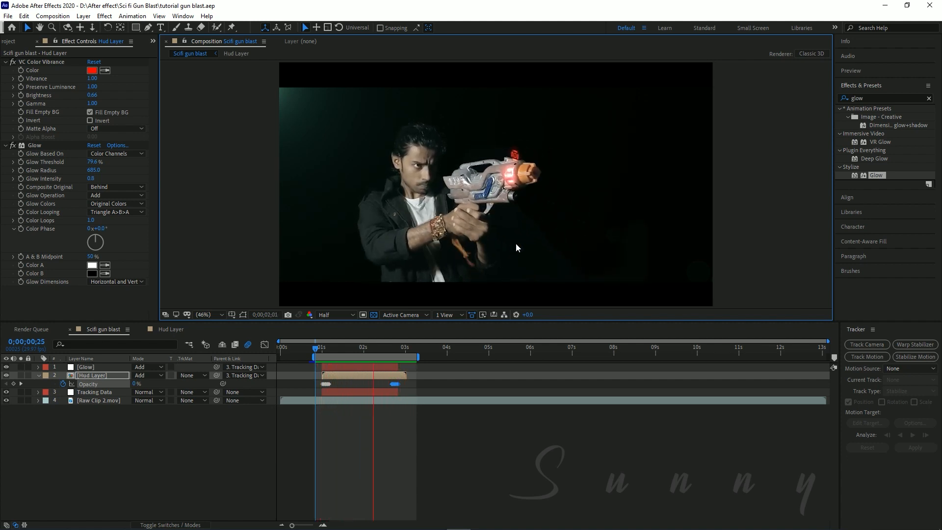
# Collapse the Hud Layer's properties and the Glow layer's effect settings, checking each layer at 0;00;01;18.
pyautogui.moveTo(321, 351); pyautogui.dragTo(347, 352)
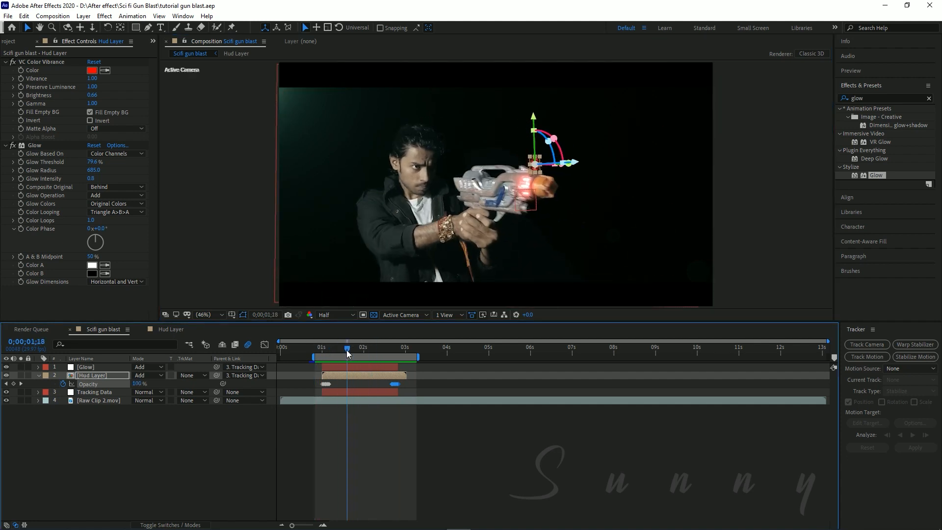
pyautogui.click(38, 376)
pyautogui.click(98, 384)
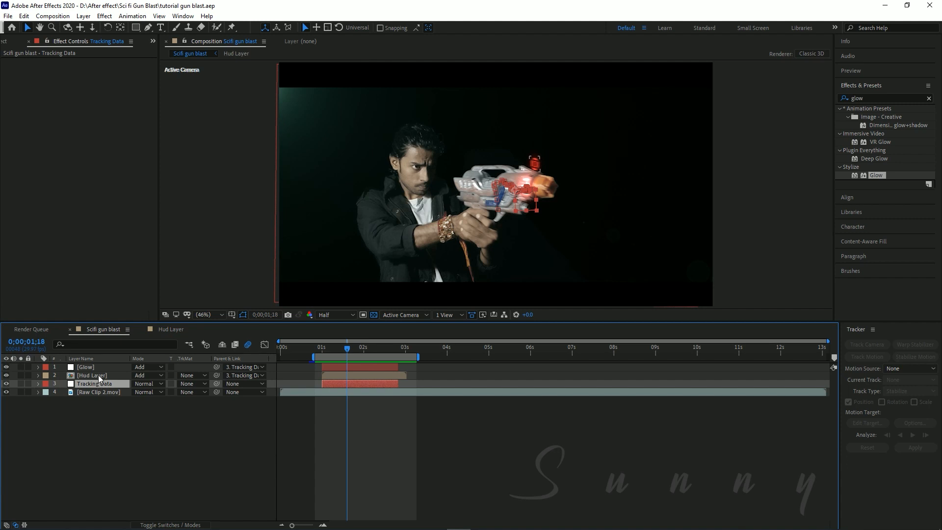
pyautogui.click(93, 375)
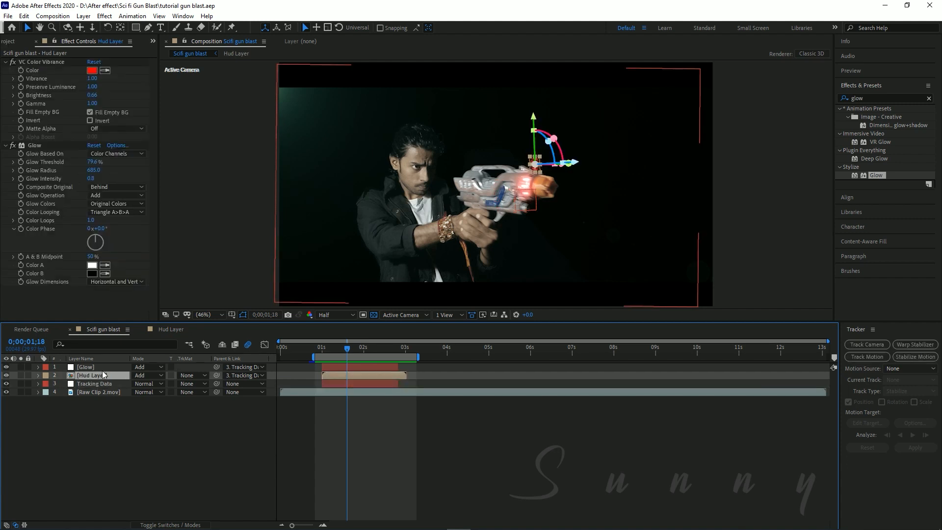
pyautogui.click(93, 367)
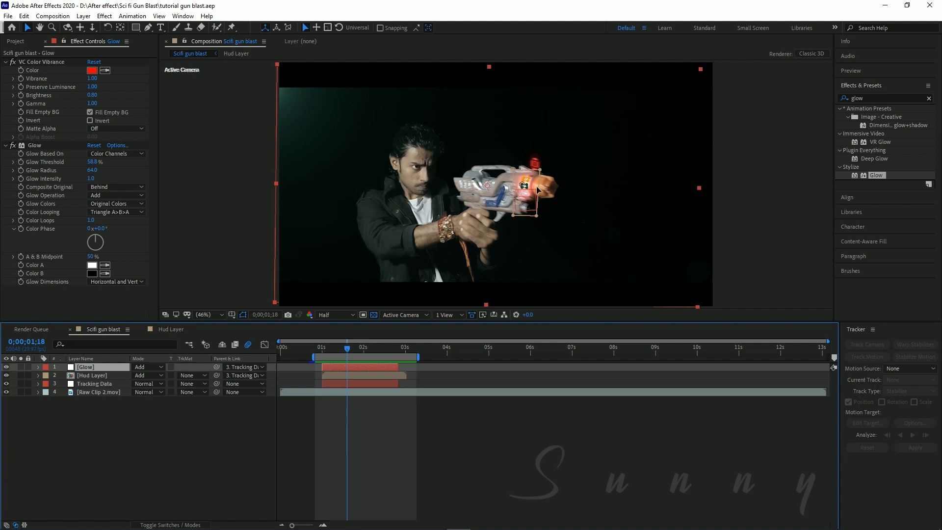
pyautogui.click(387, 431)
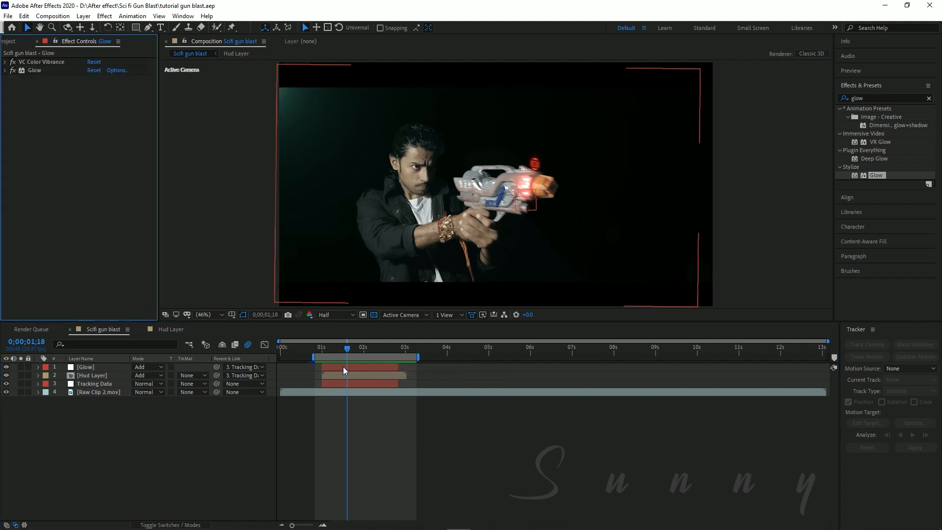
# Set the work area to run from the composition's start to the end of the Hud Layer.
pyautogui.moveTo(312, 356); pyautogui.dragTo(401, 358)
pyautogui.moveTo(485, 363)
pyautogui.mouseDown()
pyautogui.moveTo(510, 365)
pyautogui.moveTo(482, 360)
pyautogui.mouseUp()
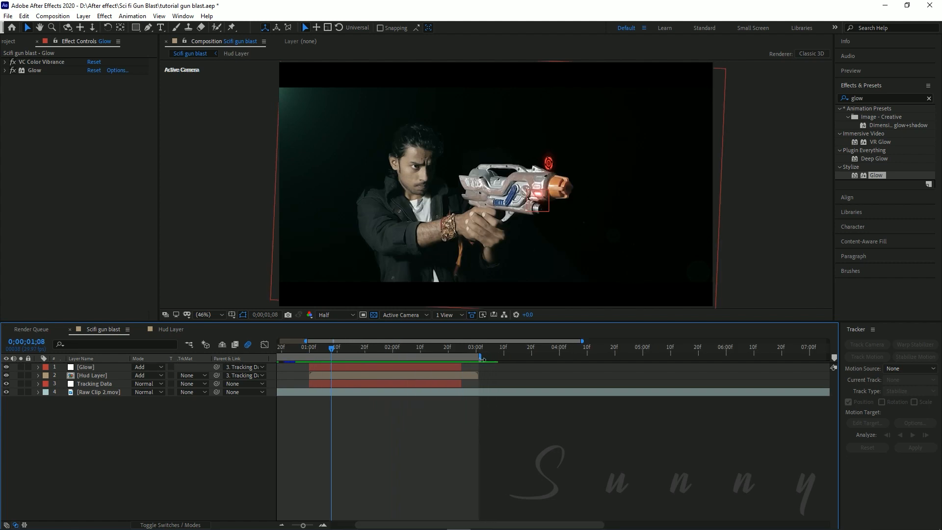
pyautogui.press('-')
# Save the project and preview the full work area.
pyautogui.moveTo(332, 349); pyautogui.dragTo(292, 349)
pyautogui.hotkey('ctrl', 's')
pyautogui.press('space')
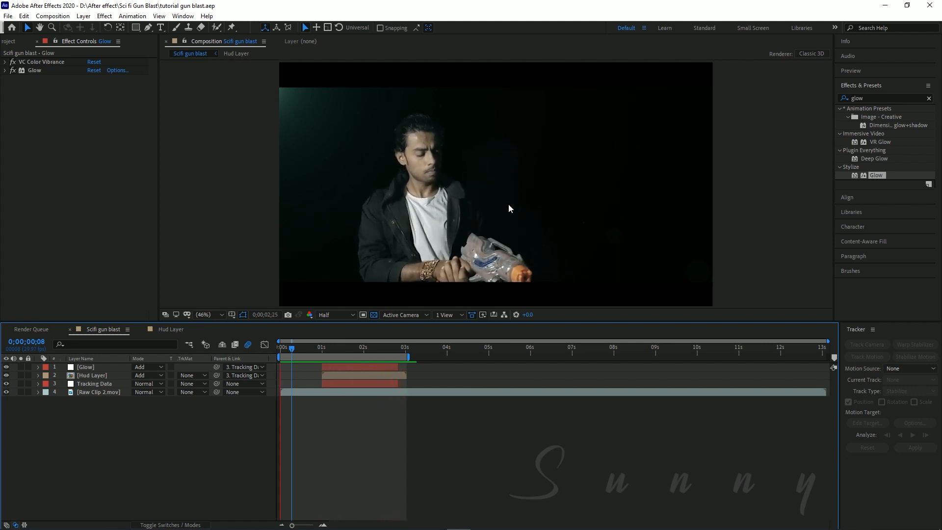
pyautogui.press('space')
# Add composition markers at 0;00;01;19, 0;00;02;04 and 0;00;02;18, scrubbing through the gun footage to place them.
pyautogui.press('=')
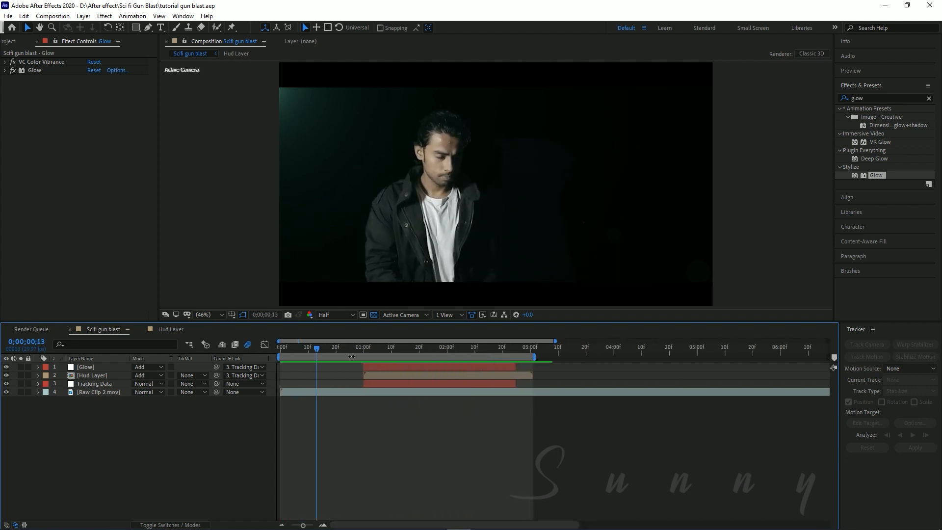
pyautogui.moveTo(363, 354); pyautogui.dragTo(416, 369)
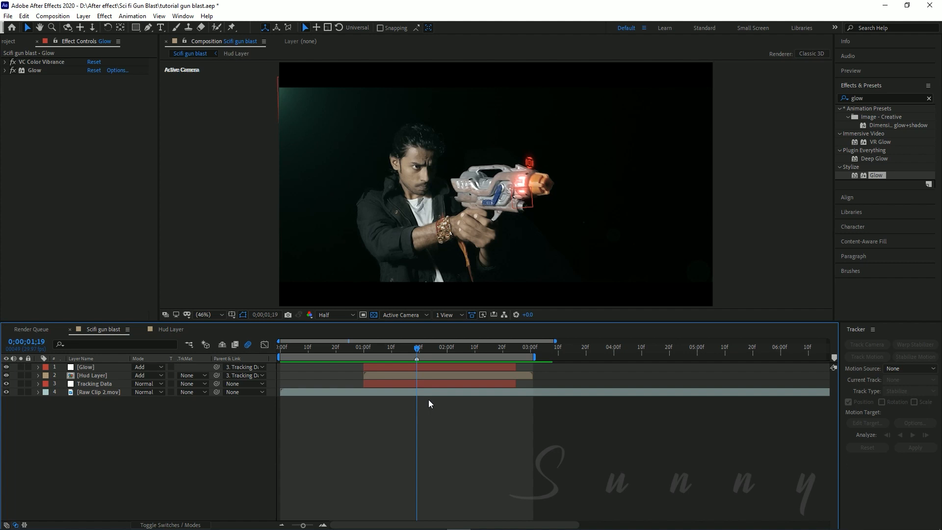
pyautogui.moveTo(417, 348); pyautogui.dragTo(457, 357)
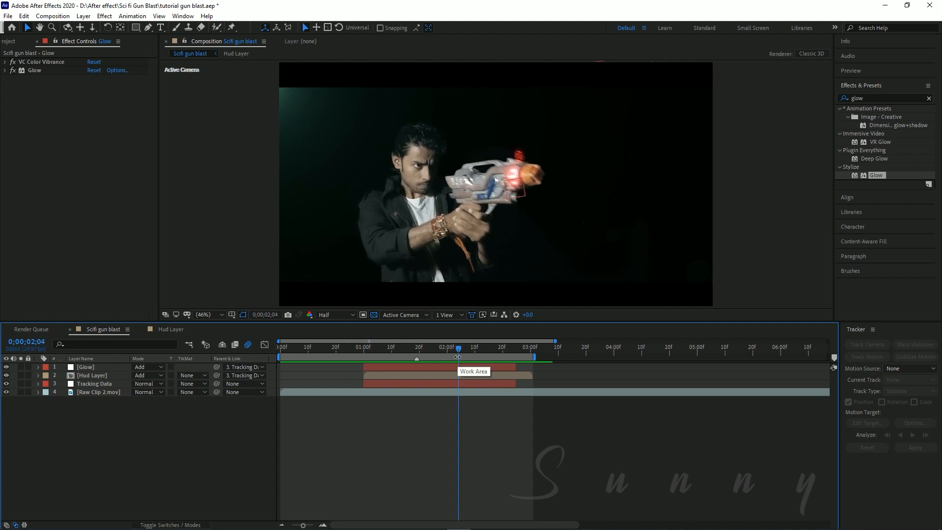
pyautogui.moveTo(484, 348); pyautogui.dragTo(497, 354)
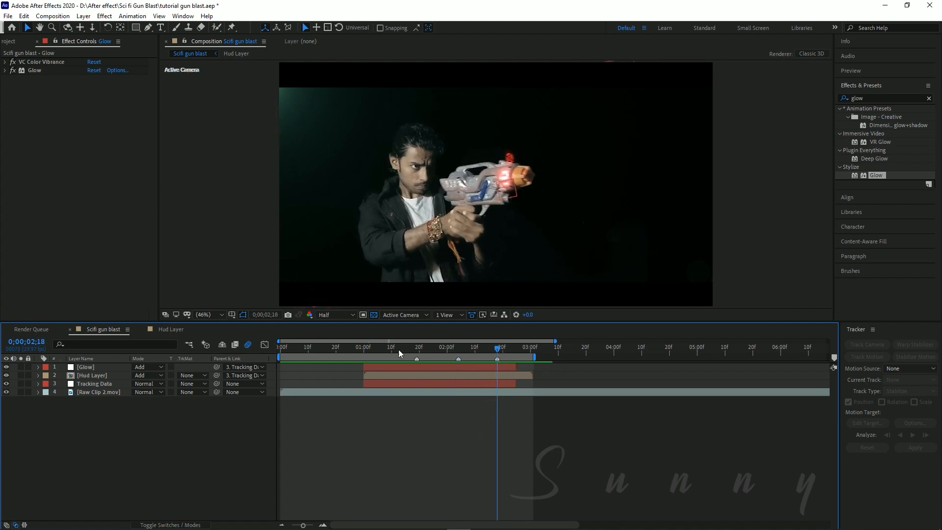
pyautogui.moveTo(429, 355)
pyautogui.mouseDown()
pyautogui.moveTo(322, 351)
pyautogui.moveTo(437, 352)
pyautogui.mouseUp()
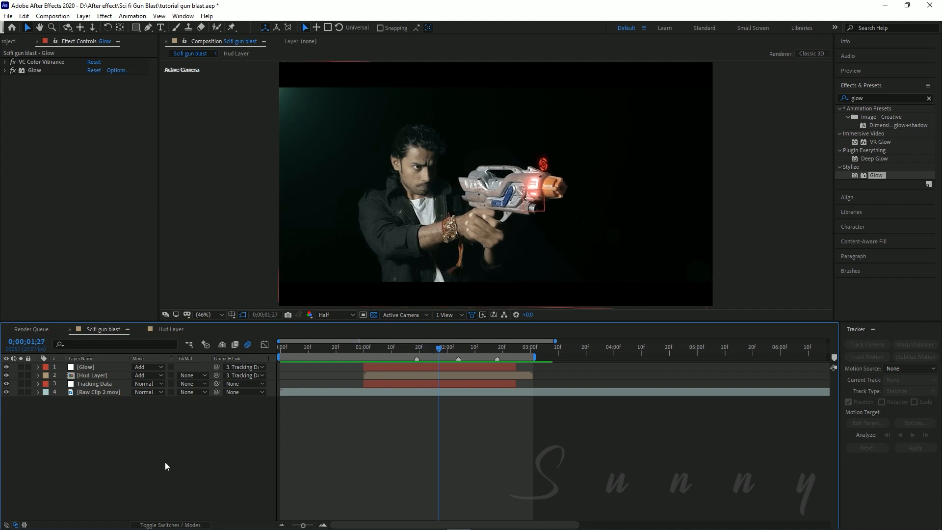
# Create a white 1920 × 1080 px solid layer named "blast" above the other layers.
pyautogui.moveTo(98, 28)
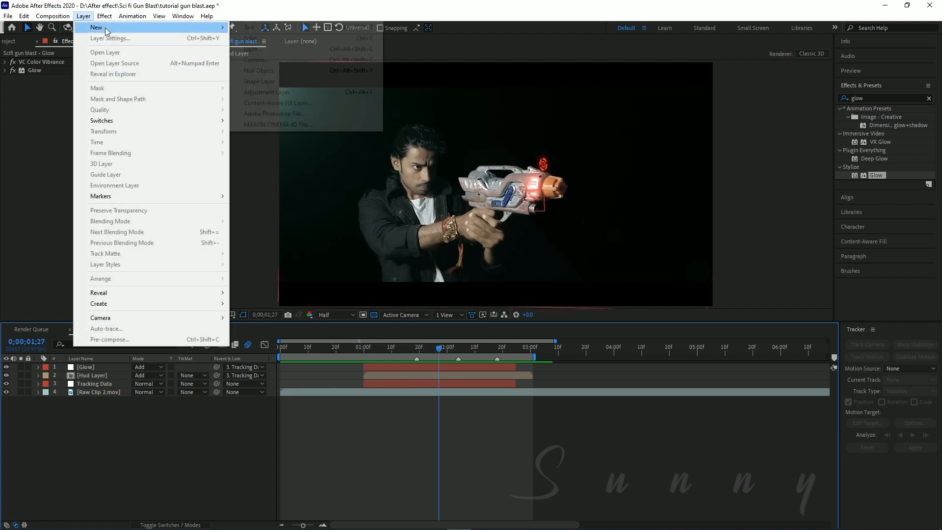
pyautogui.click(270, 39)
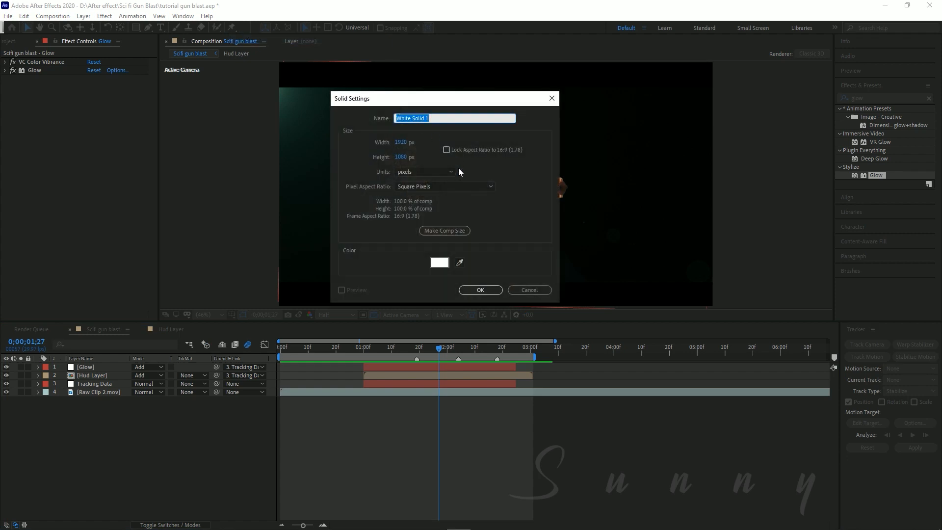
pyautogui.write('blast')
pyautogui.press('Return')
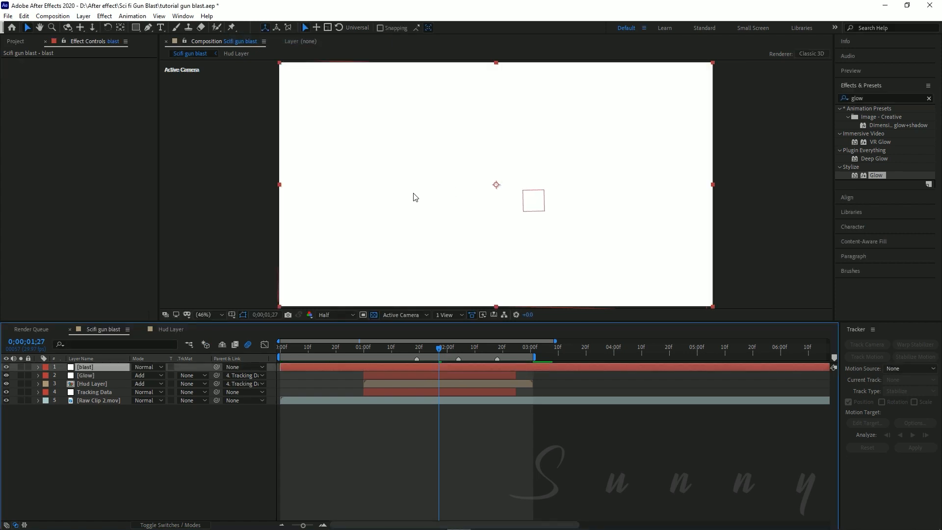
pyautogui.hotkey('ctrl', 'space')
pyautogui.write('fract')
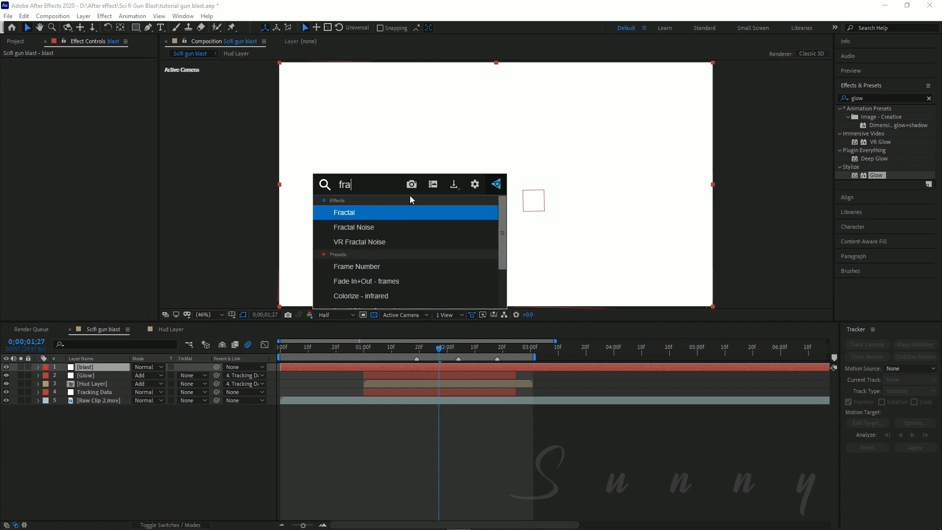
pyautogui.press('Return')
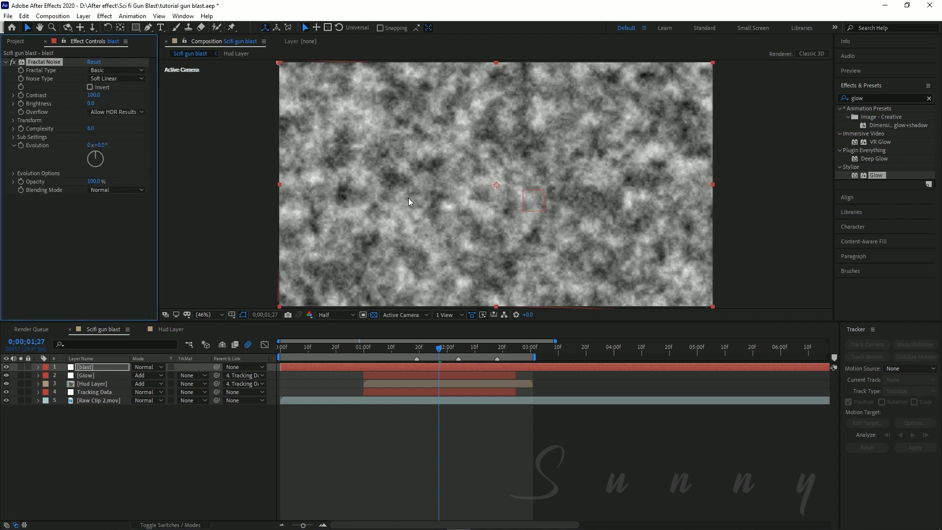
pyautogui.press('Delete')
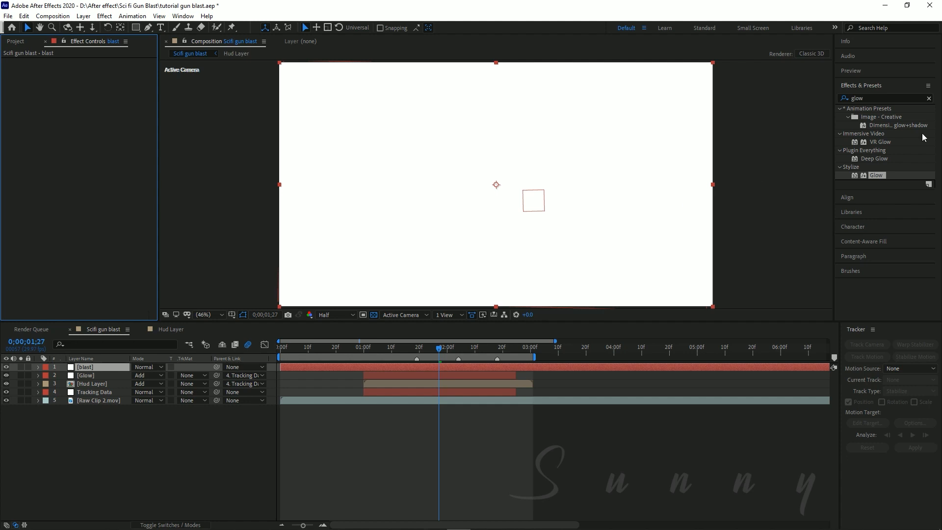
# Find the Fractal Noise effect by searching for "frac" and apply it to the blast layer.
pyautogui.click(846, 98)
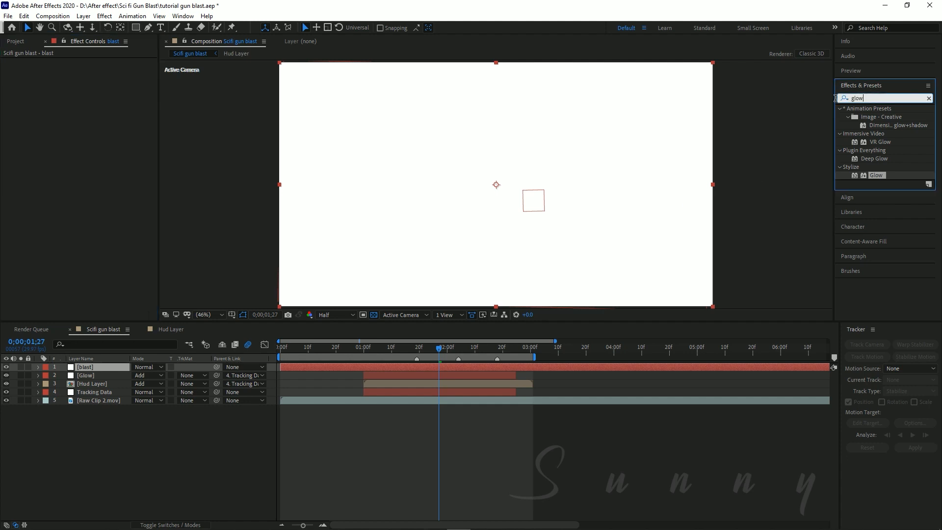
pyautogui.write('frac')
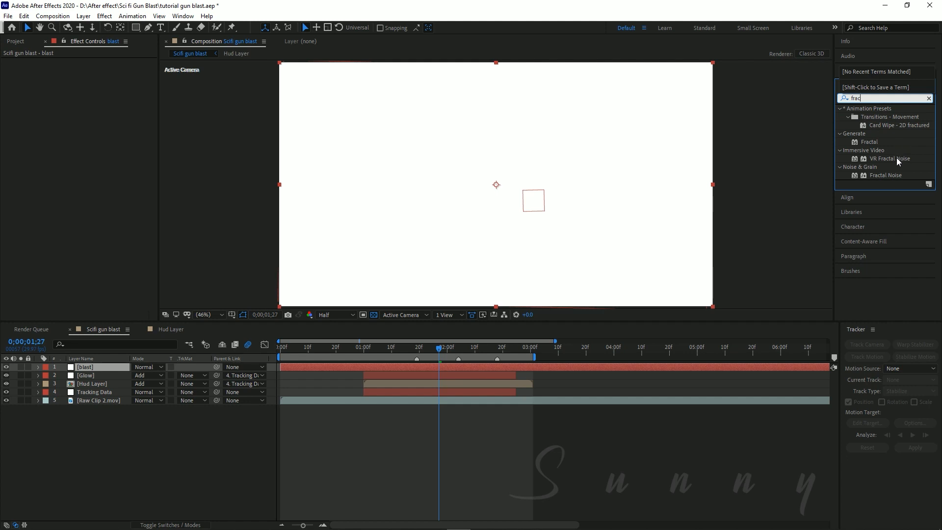
pyautogui.moveTo(890, 175); pyautogui.dragTo(476, 174)
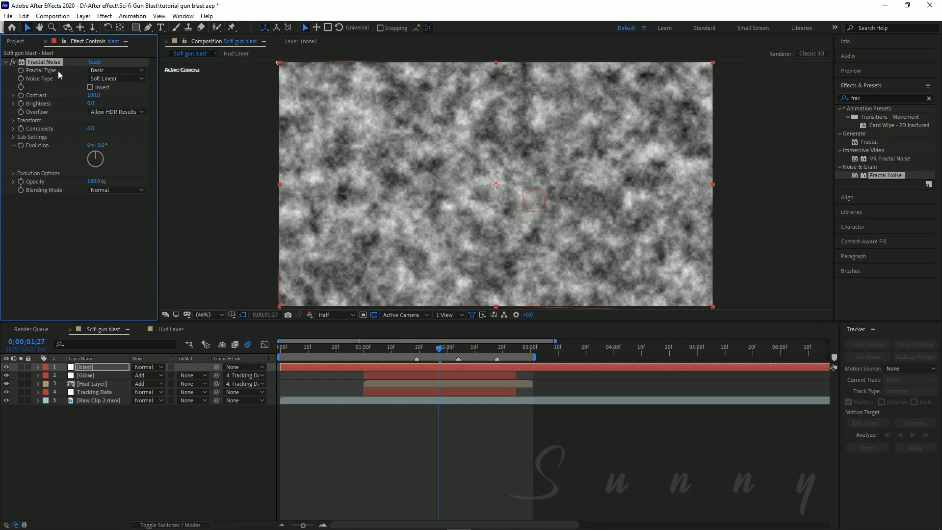
# Set the Fractal Noise to Dynamic Progressive type, inverted, with contrast 223, brightness -5 and evolution 74°.
pyautogui.click(113, 70)
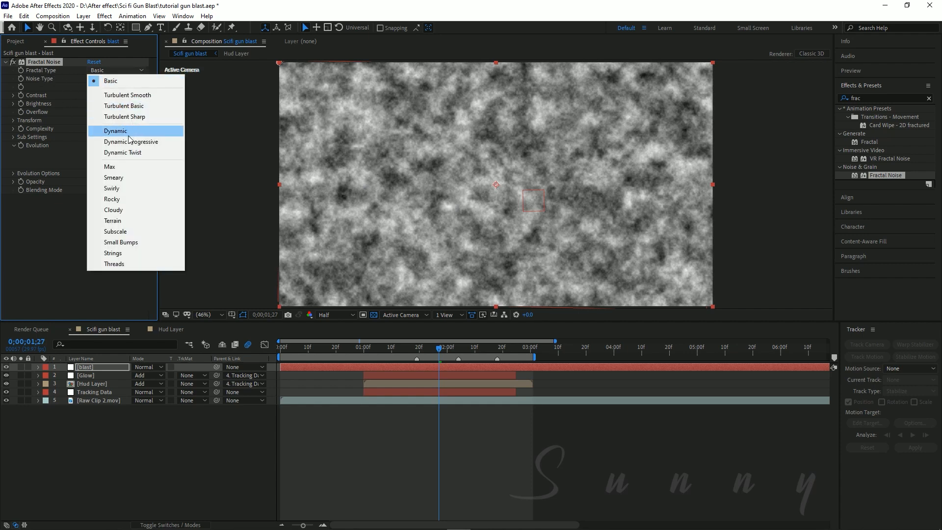
pyautogui.click(129, 141)
pyautogui.click(98, 85)
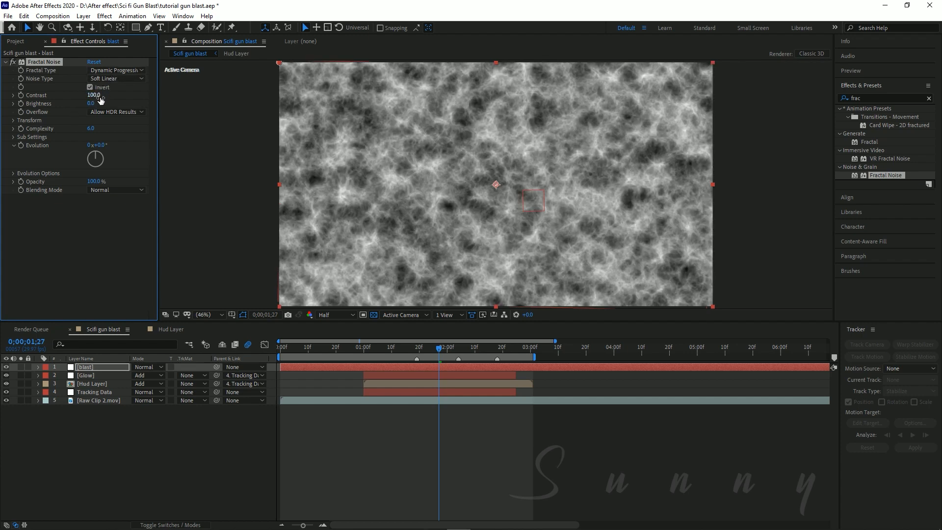
pyautogui.moveTo(100, 100)
pyautogui.mouseDown()
pyautogui.moveTo(138, 99)
pyautogui.moveTo(75, 103)
pyautogui.moveTo(91, 105)
pyautogui.mouseUp()
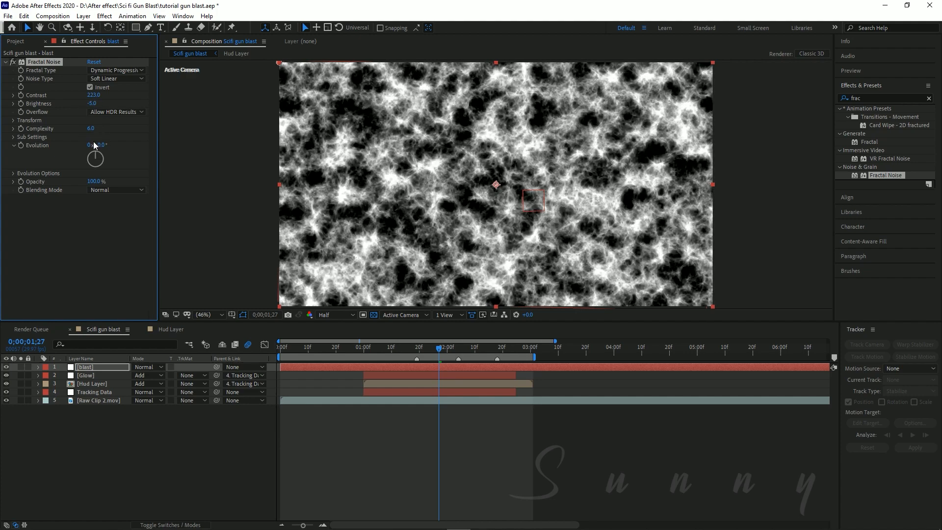
pyautogui.moveTo(116, 144)
pyautogui.mouseDown()
pyautogui.moveTo(168, 151)
pyautogui.moveTo(126, 150)
pyautogui.mouseUp()
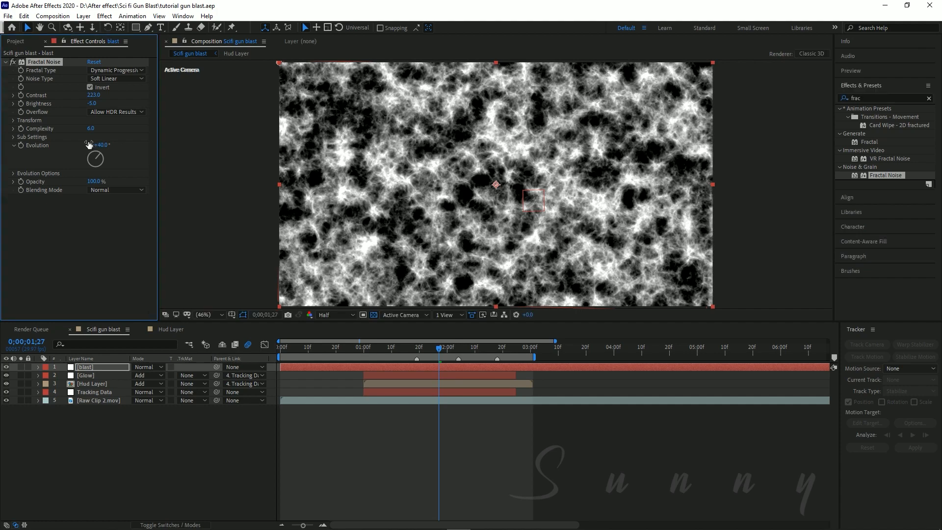
pyautogui.moveTo(109, 149)
pyautogui.mouseDown()
pyautogui.moveTo(150, 148)
pyautogui.moveTo(119, 146)
pyautogui.mouseUp()
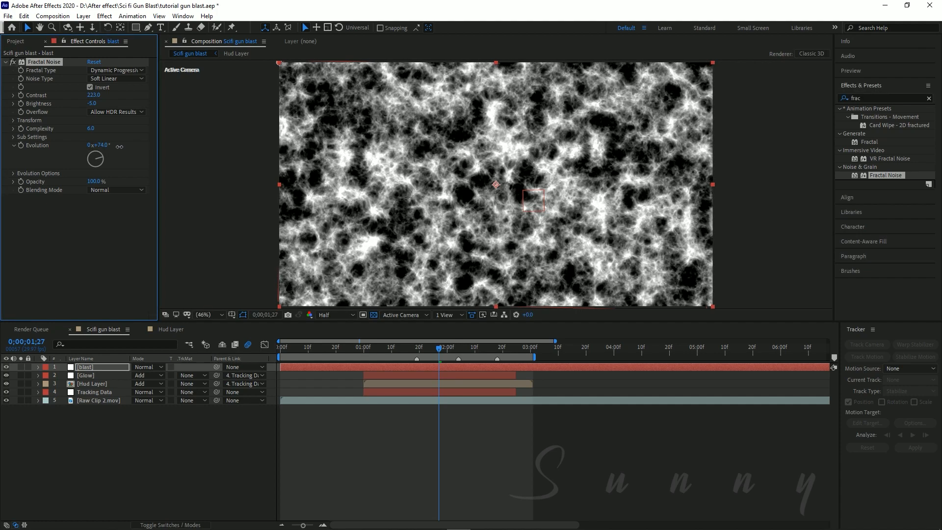
# Hide the blast layer and trim its start to 0;00;01;18, just before the first blast marker.
pyautogui.click(102, 367)
pyautogui.click(7, 367)
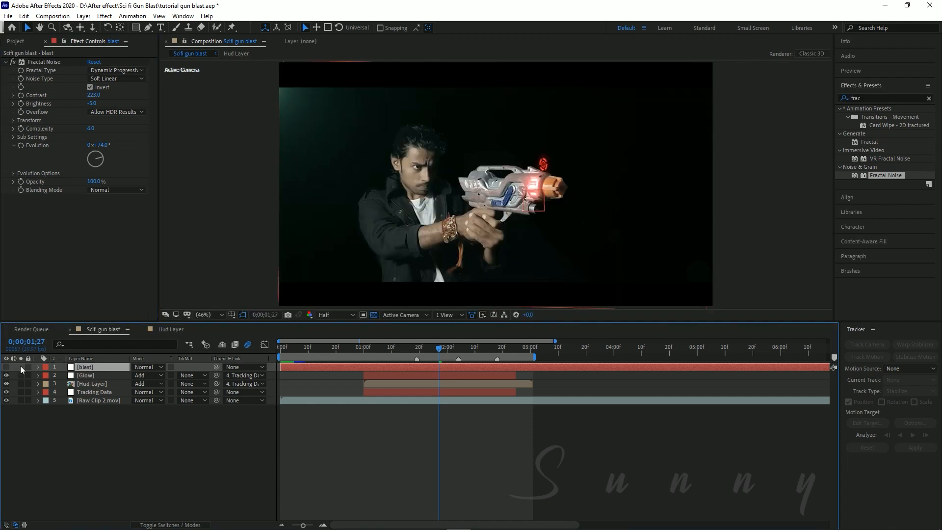
pyautogui.moveTo(382, 351); pyautogui.dragTo(413, 353)
pyautogui.press('=')
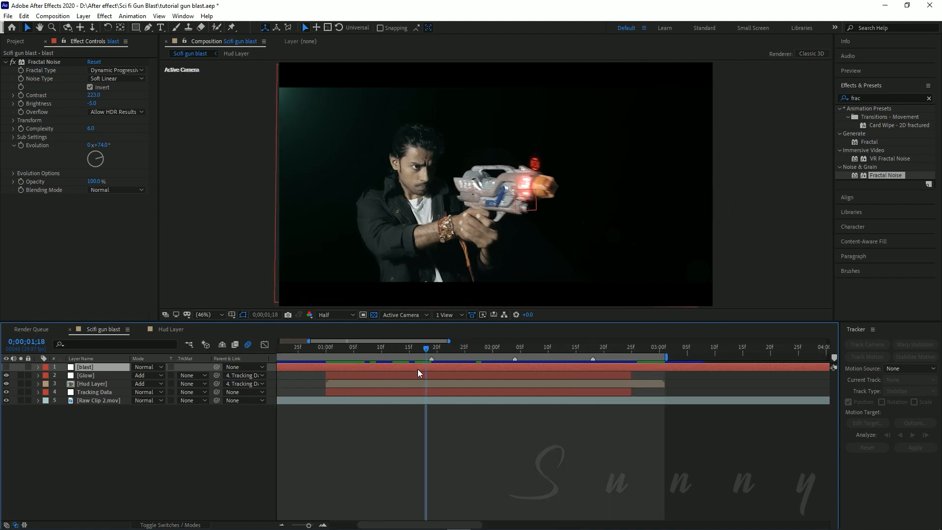
pyautogui.hotkey('alt', '[')
pyautogui.press('=')
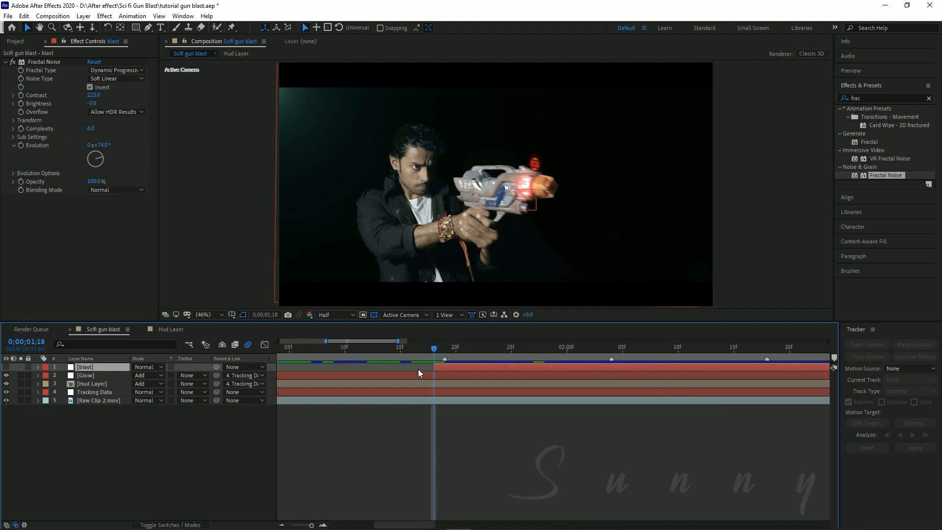
# Trim the end of the blast layer so it lasts only the frame at 0;00;01;18, and save the project.
pyautogui.moveTo(431, 350)
pyautogui.mouseDown()
pyautogui.moveTo(445, 347)
pyautogui.moveTo(417, 347)
pyautogui.moveTo(448, 348)
pyautogui.moveTo(436, 350)
pyautogui.mouseUp()
pyautogui.scroll(1, 440, 367)
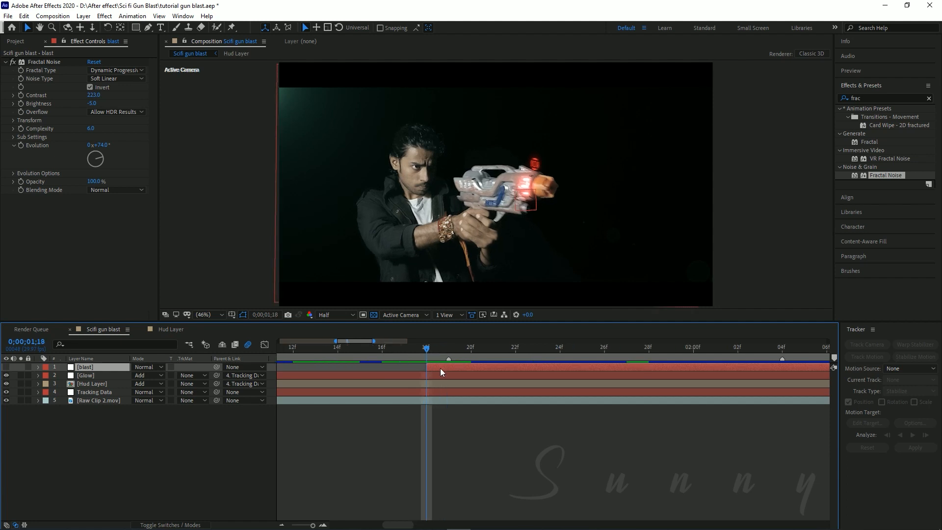
pyautogui.hotkey('alt', ']')
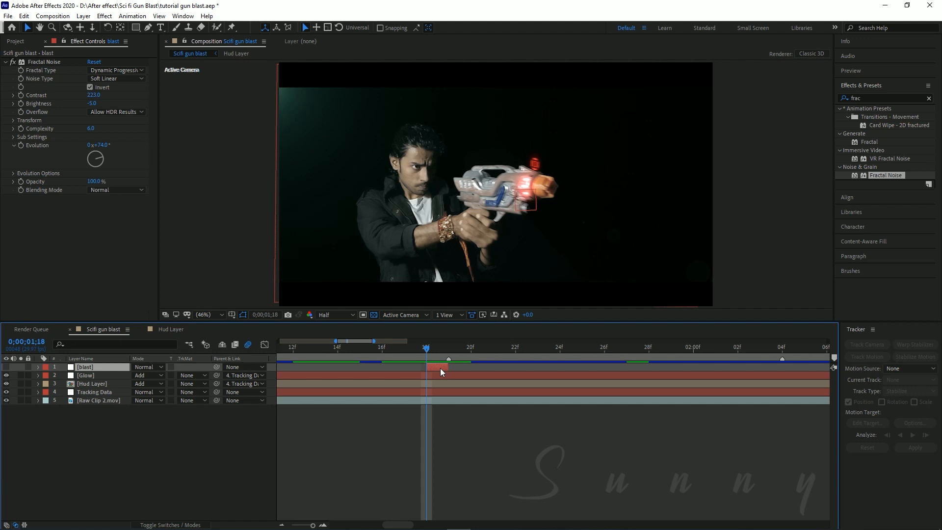
pyautogui.click(381, 353)
pyautogui.moveTo(380, 353); pyautogui.dragTo(431, 355)
pyautogui.keyDown('alt'); pyautogui.scroll(1, 435, 376); pyautogui.keyUp('alt')
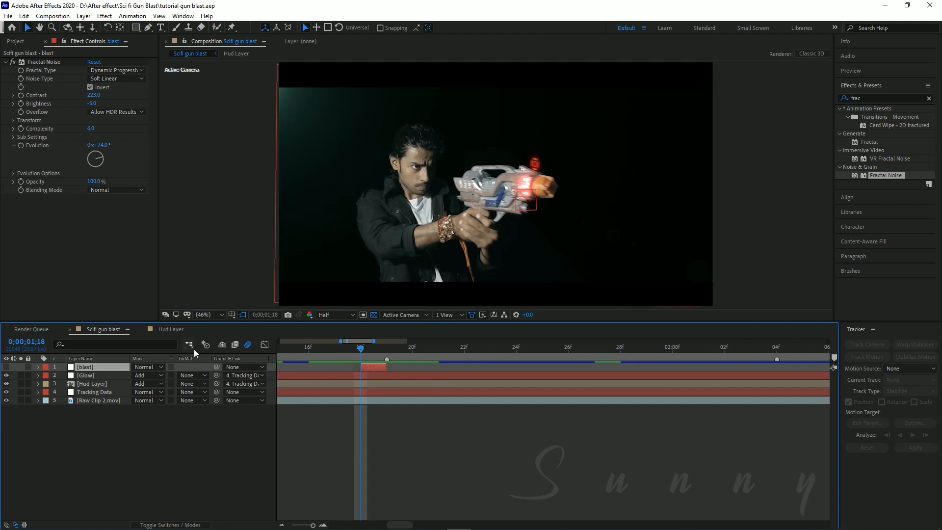
pyautogui.click(7, 366)
pyautogui.click(6, 367)
pyautogui.hotkey('ctrl', 's')
# Set the composition preview resolution to Full.
pyautogui.scroll(2, 622, 210)
pyautogui.press('space')
pyautogui.moveTo(576, 201); pyautogui.dragTo(514, 220)
pyautogui.scroll(1, 494, 208)
pyautogui.click(329, 313)
pyautogui.click(332, 325)
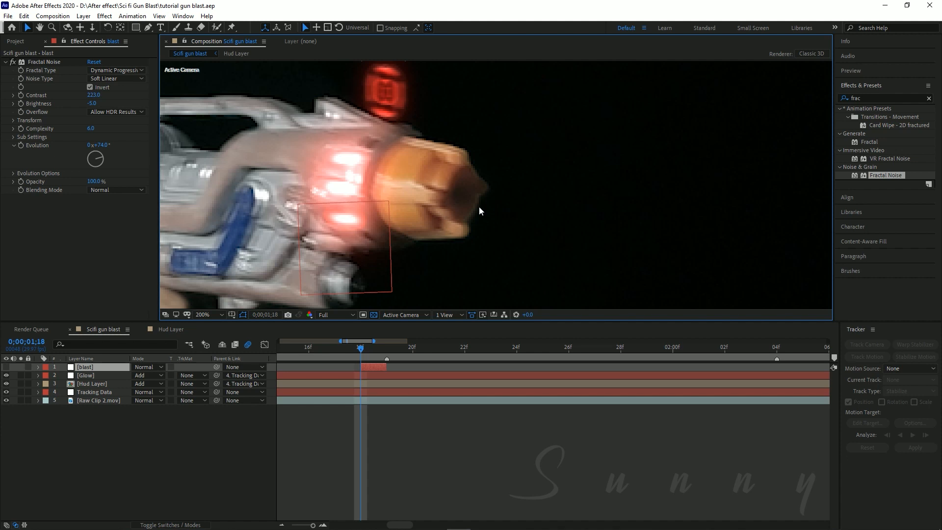
# Draw a small upright elliptical mask on the blast layer over the dark opening of the gun's muzzle.
pyautogui.press('space')
pyautogui.scroll(1, 476, 208)
pyautogui.moveTo(471, 209)
pyautogui.mouseDown()
pyautogui.moveTo(505, 206)
pyautogui.moveTo(481, 208)
pyautogui.mouseUp()
pyautogui.scroll(-1, 502, 206)
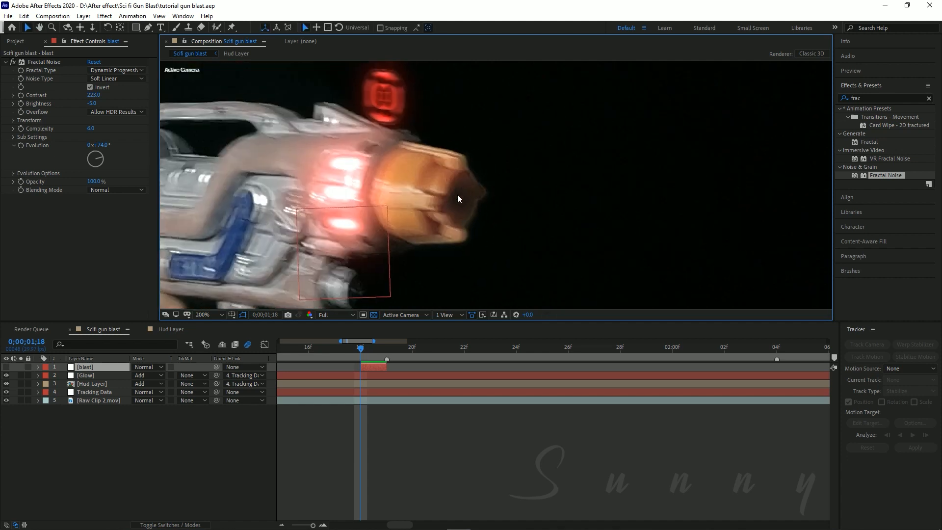
pyautogui.scroll(1, 457, 221)
pyautogui.press('space')
pyautogui.moveTo(457, 222); pyautogui.dragTo(480, 190)
pyautogui.moveTo(136, 27); pyautogui.dragTo(170, 49)
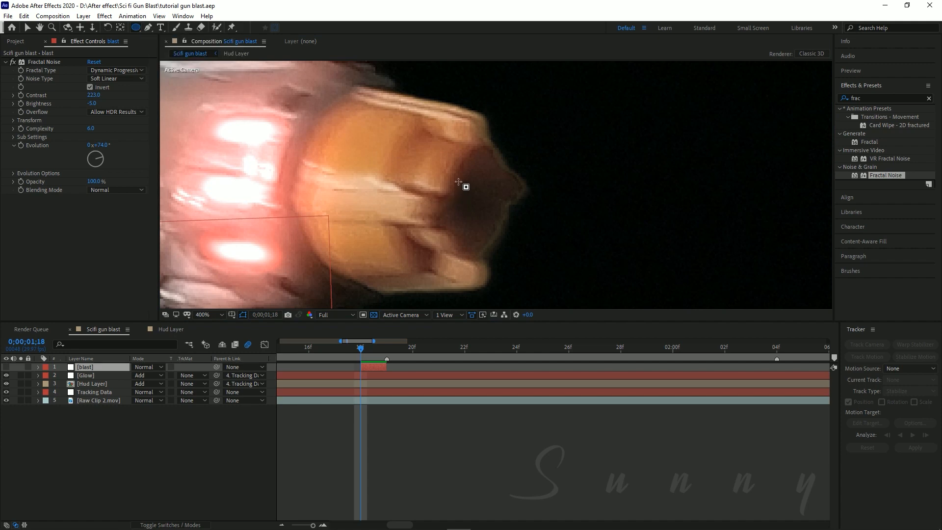
pyautogui.moveTo(459, 172)
pyautogui.mouseDown()
pyautogui.moveTo(472, 211)
pyautogui.moveTo(497, 225)
pyautogui.mouseUp()
pyautogui.press('v')
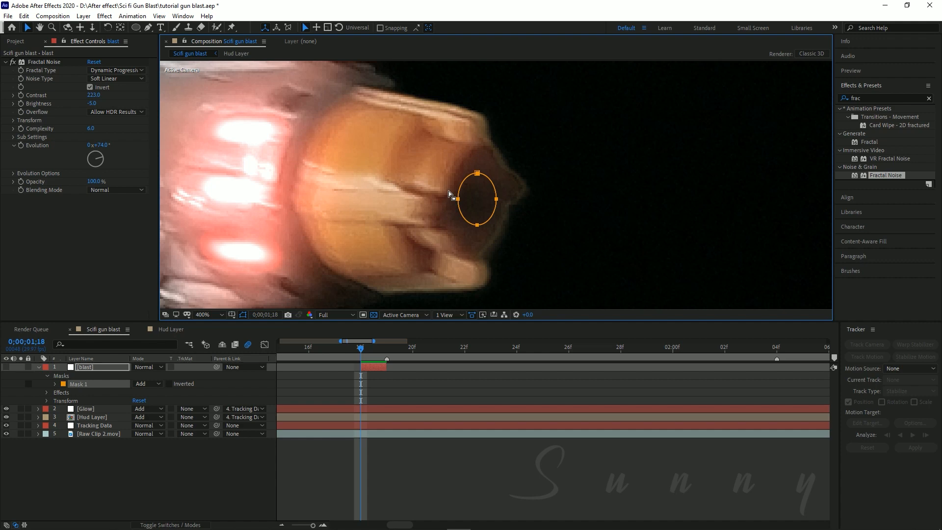
# Adjust the elliptical mask's points slightly so the outline fits the muzzle opening.
pyautogui.click(496, 199)
pyautogui.moveTo(496, 199); pyautogui.dragTo(495, 197)
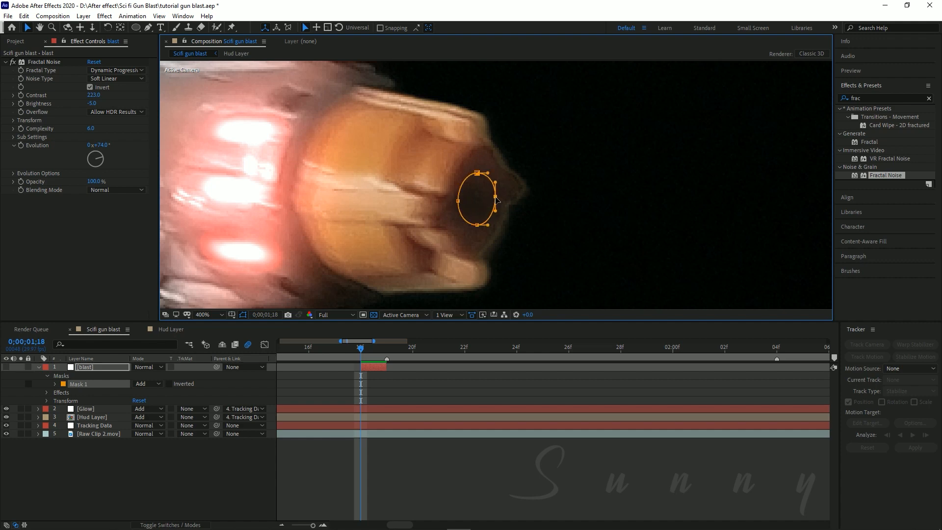
pyautogui.click(476, 224)
pyautogui.moveTo(478, 173); pyautogui.dragTo(481, 175)
pyautogui.click(458, 200)
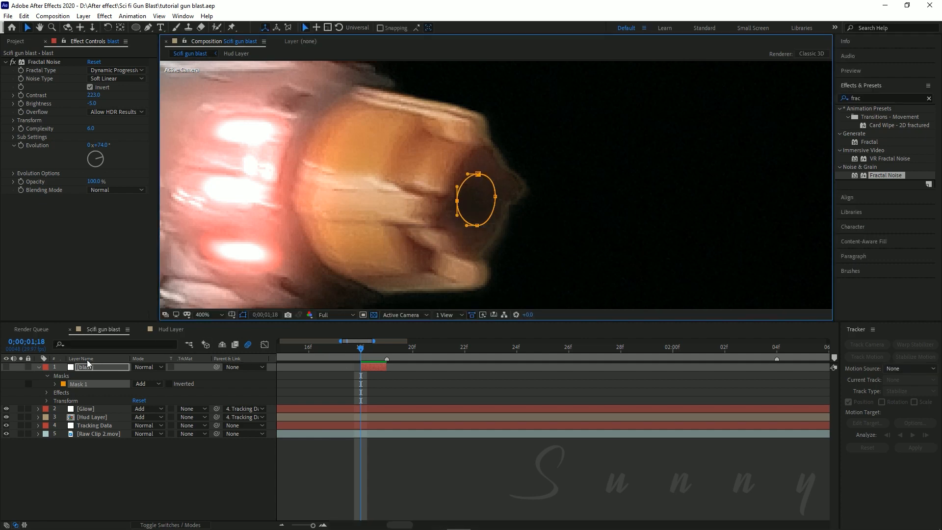
# Make the blast layer visible and save the project.
pyautogui.click(6, 367)
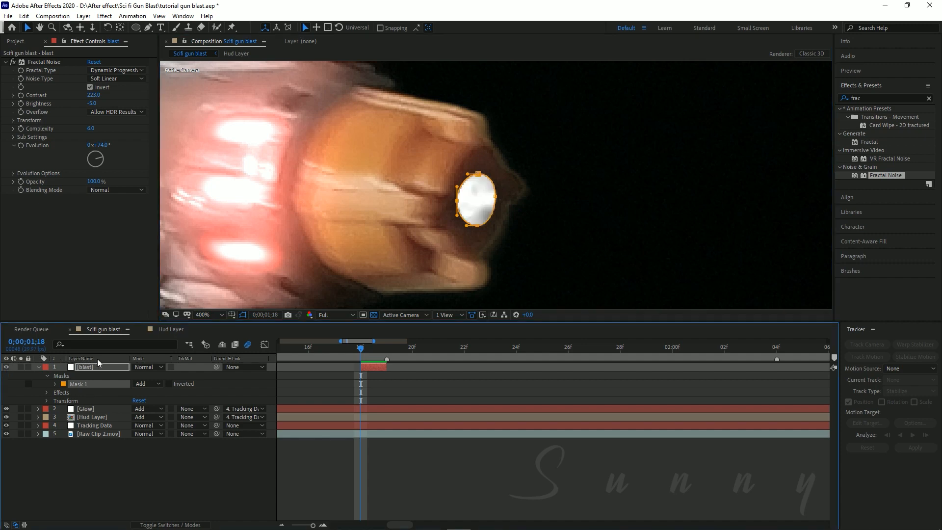
pyautogui.hotkey('ctrl', 's')
pyautogui.click(5, 366)
pyautogui.click(6, 366)
# Set the Mask Feather of the blast layer's Mask 1 to 10 pixels.
pyautogui.click(55, 384)
pyautogui.click(98, 367)
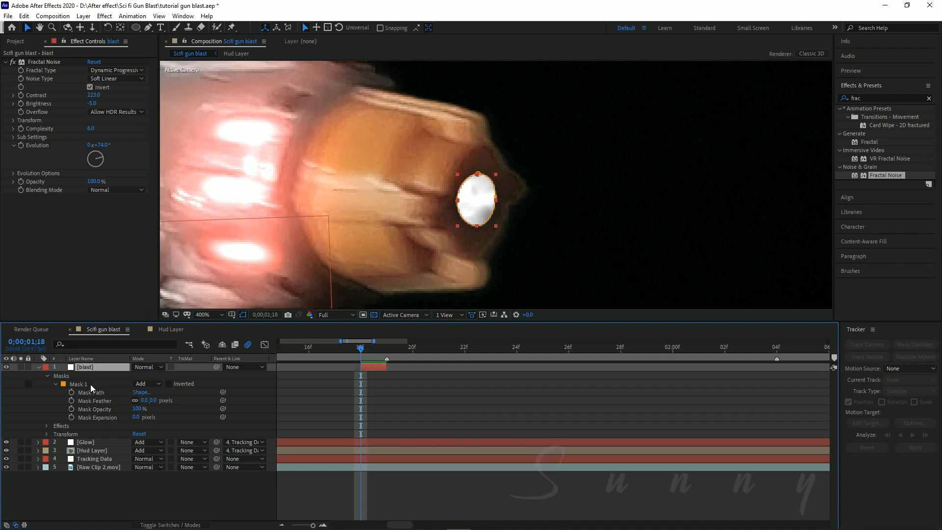
pyautogui.click(155, 399)
pyautogui.write('20')
pyautogui.press('Return')
pyautogui.click(156, 398)
pyautogui.write('10')
pyautogui.press('Return')
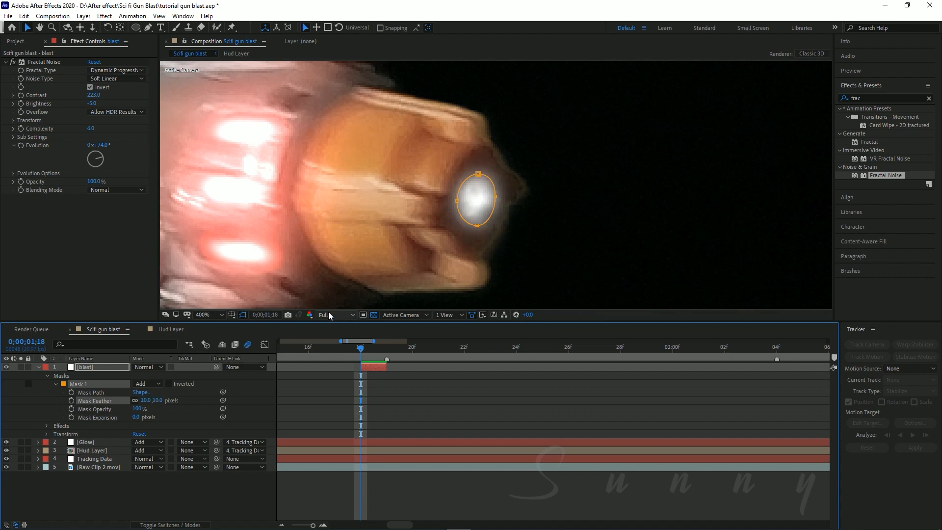
# Find the CC Radial Fast Blur effect and apply it to the blast layer below Fractal Noise.
pyautogui.hotkey('ctrl', 'space')
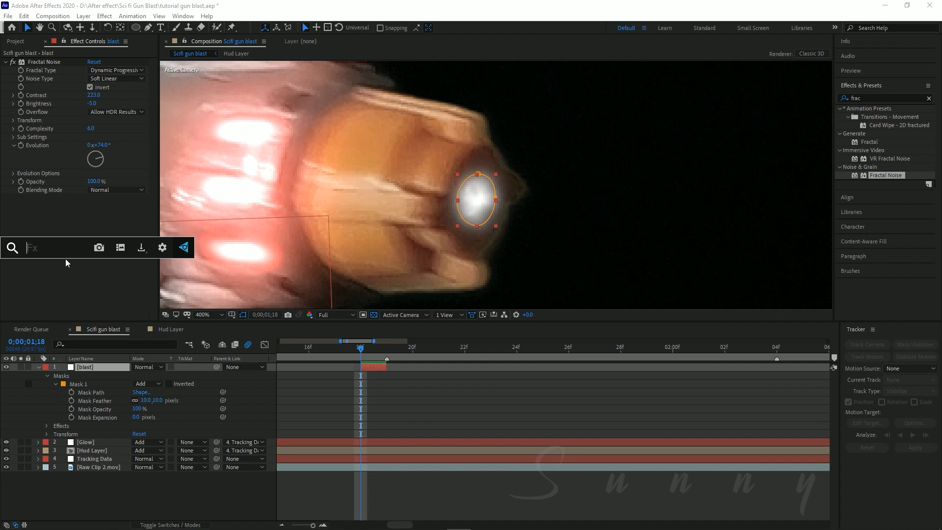
pyautogui.click(69, 290)
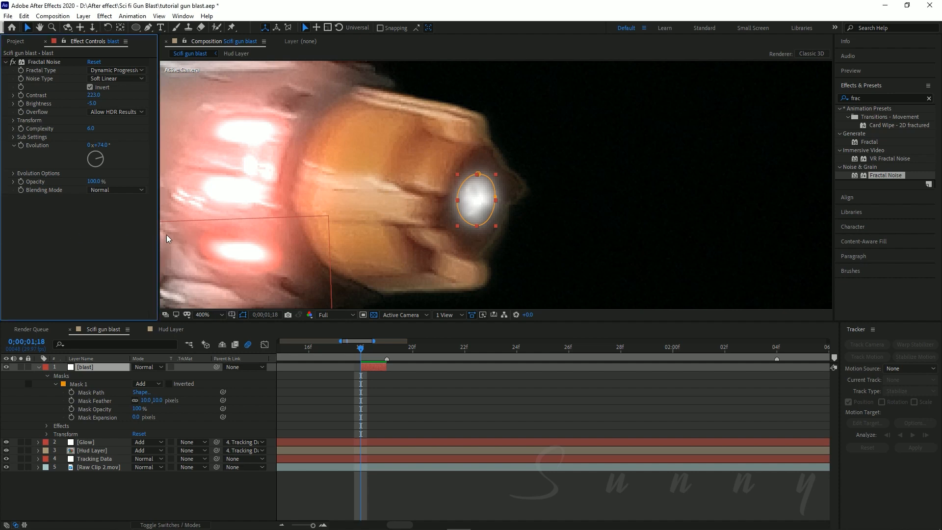
pyautogui.click(864, 98)
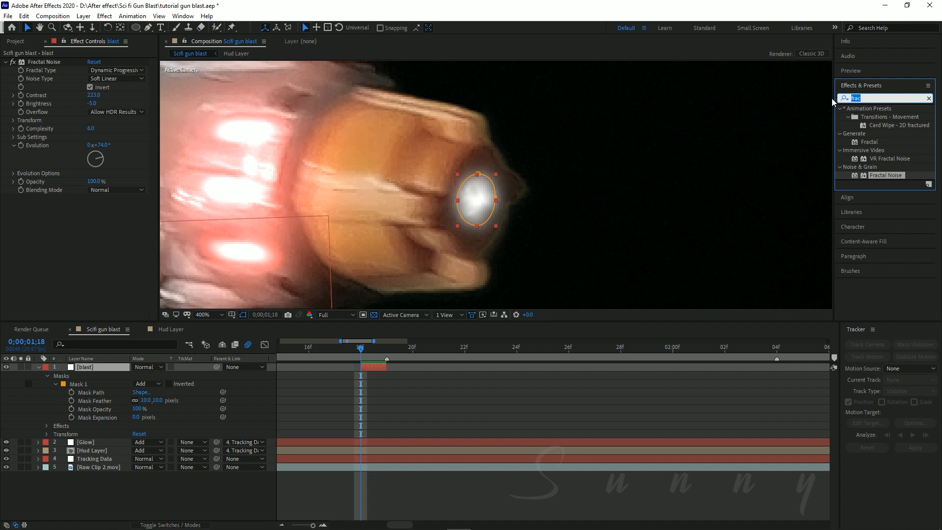
pyautogui.write('radial fast')
pyautogui.moveTo(885, 117); pyautogui.dragTo(62, 235)
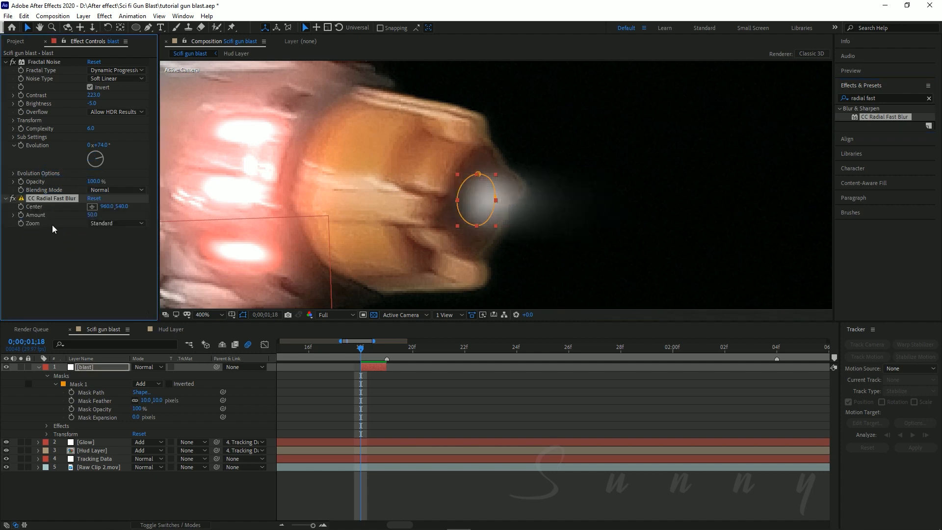
# Set CC Radial Fast Blur's Zoom to Brightest and its Amount to 79, and save the project.
pyautogui.click(110, 223)
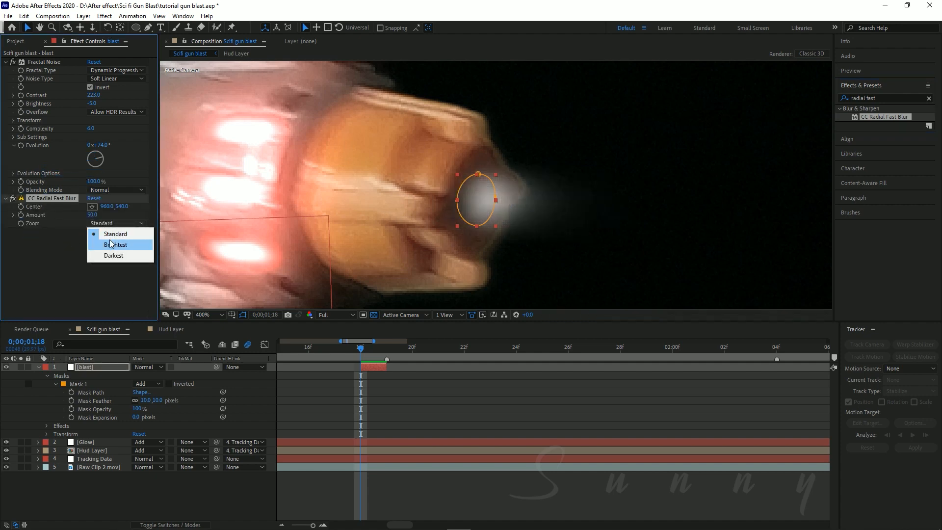
pyautogui.click(110, 244)
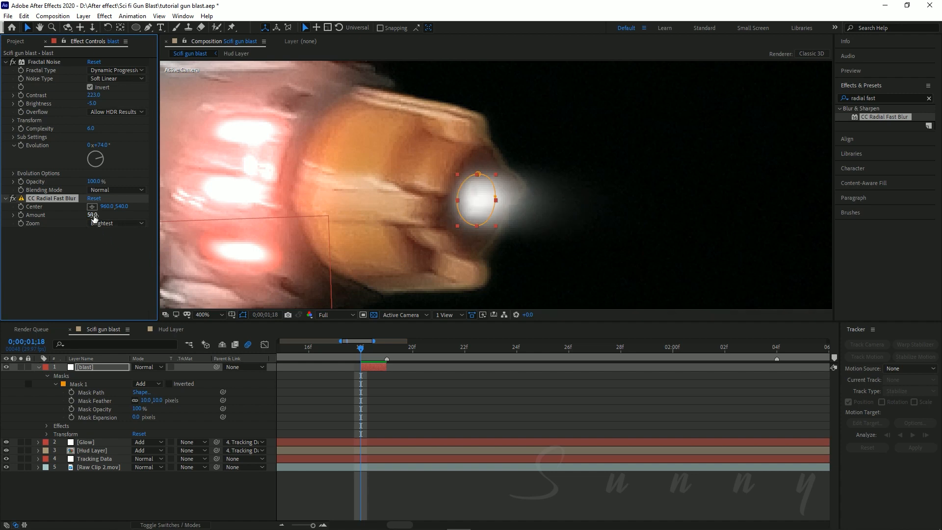
pyautogui.moveTo(93, 216); pyautogui.dragTo(108, 216)
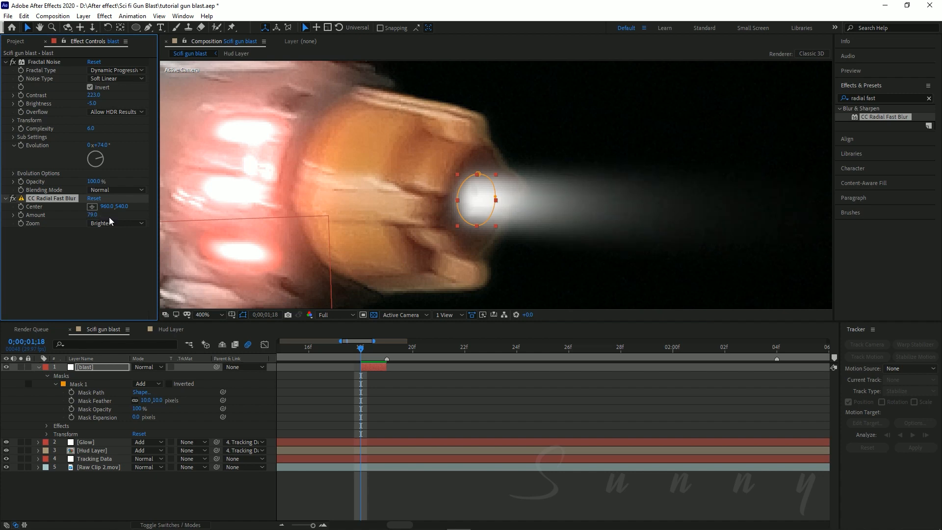
pyautogui.scroll(-2, 545, 182)
pyautogui.hotkey('ctrl', 's')
# Examine the blurred muzzle blast up close and against the whole shot.
pyautogui.scroll(-2, 528, 212)
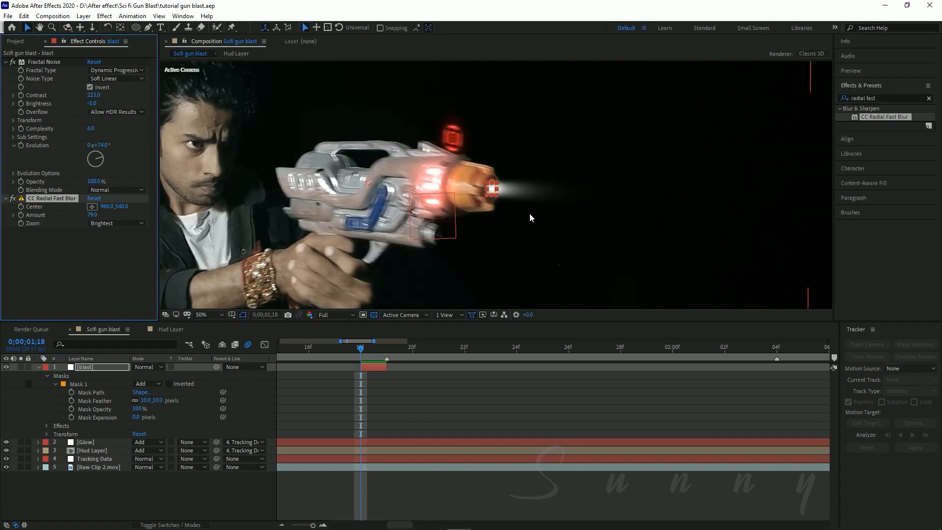
pyautogui.scroll(1, 477, 205)
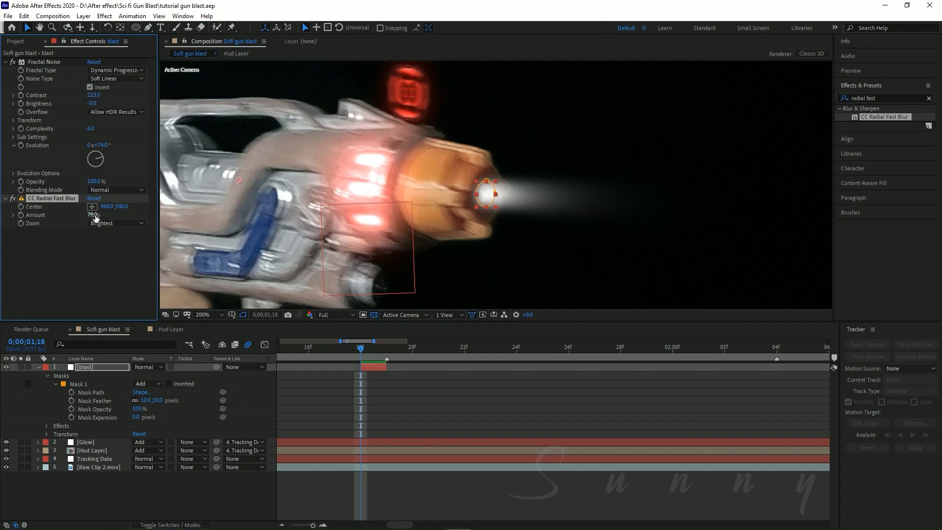
pyautogui.scroll(-1, 566, 203)
pyautogui.scroll(1, 528, 201)
pyautogui.scroll(-2, 534, 205)
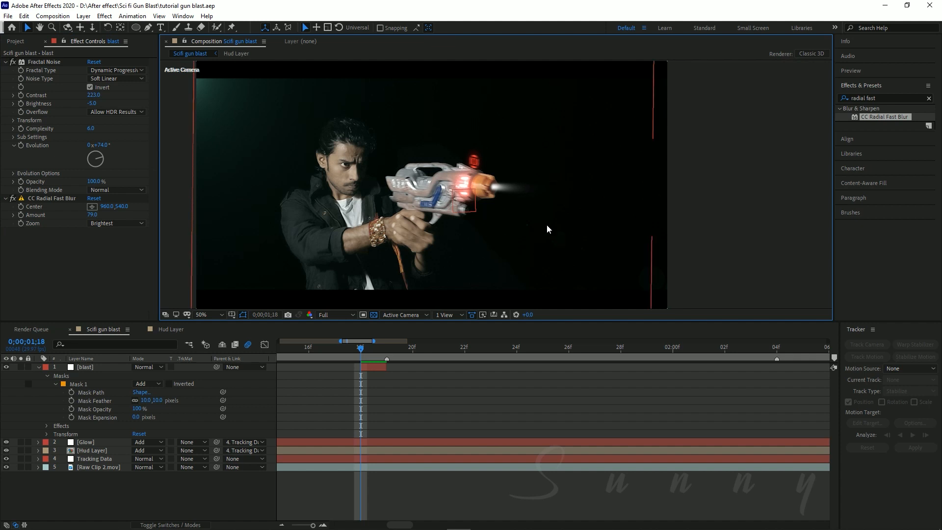
pyautogui.scroll(2, 514, 223)
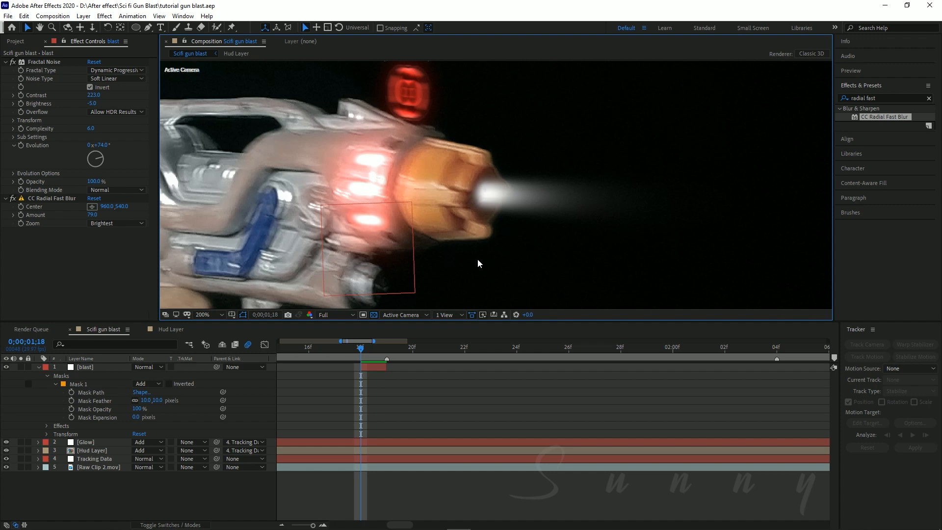
pyautogui.scroll(-2, 489, 251)
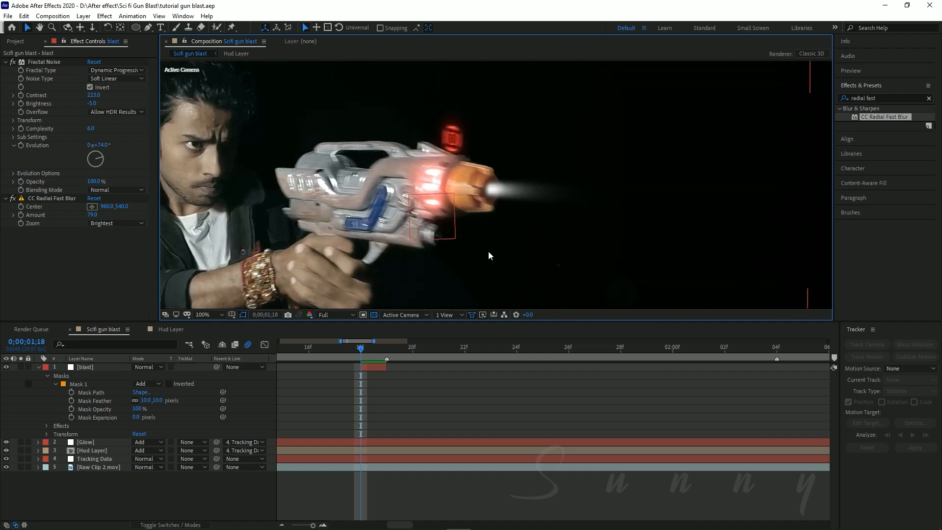
pyautogui.scroll(4, 486, 270)
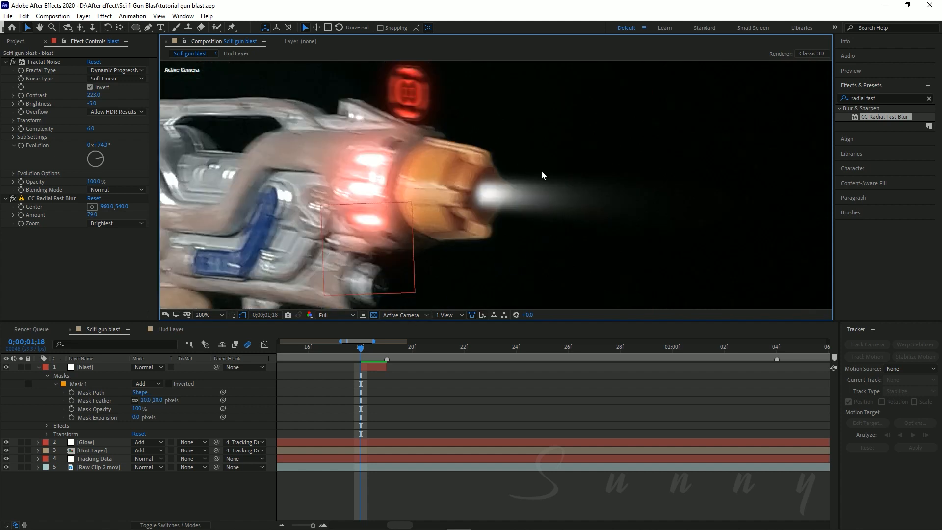
pyautogui.click(59, 216)
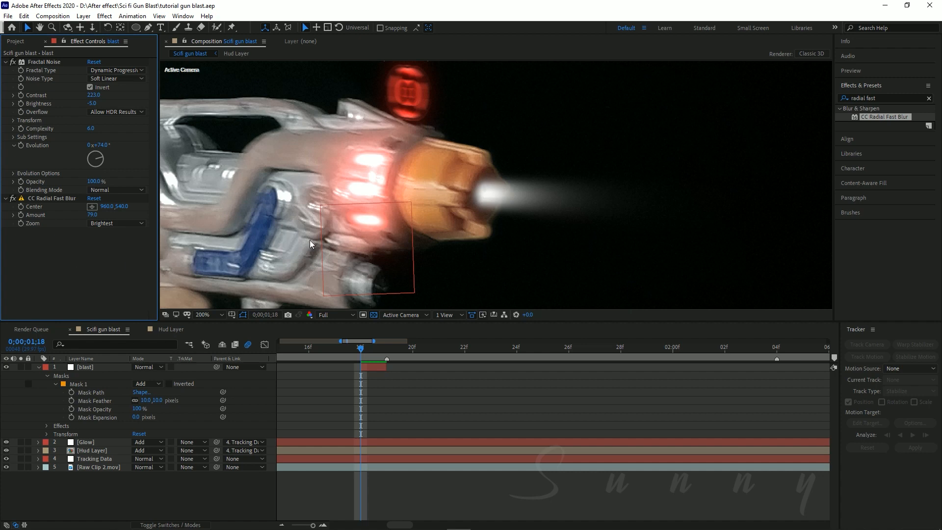
pyautogui.click(104, 16)
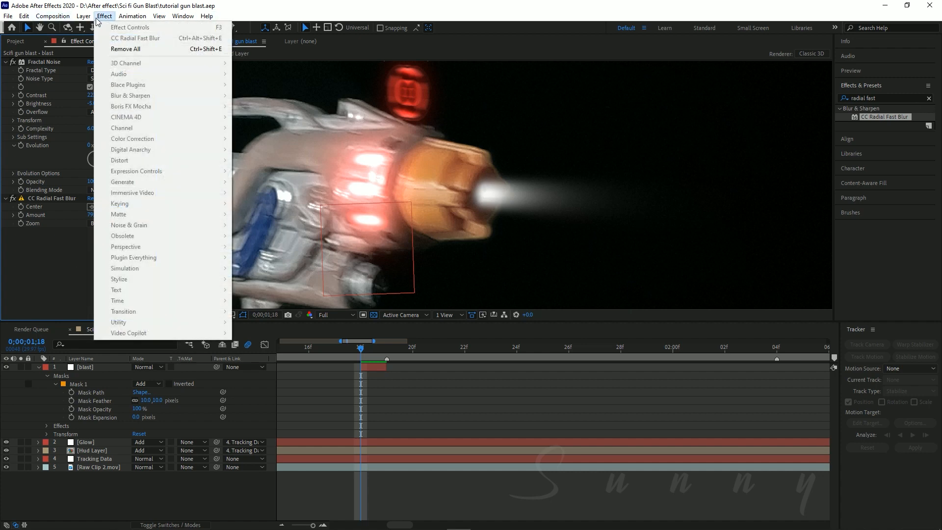
pyautogui.moveTo(85, 15)
pyautogui.click(104, 16)
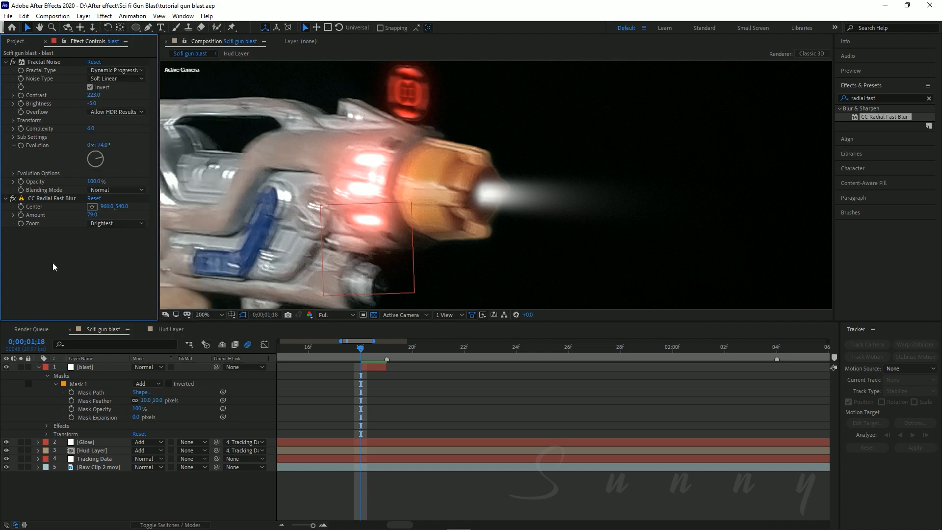
pyautogui.click(104, 16)
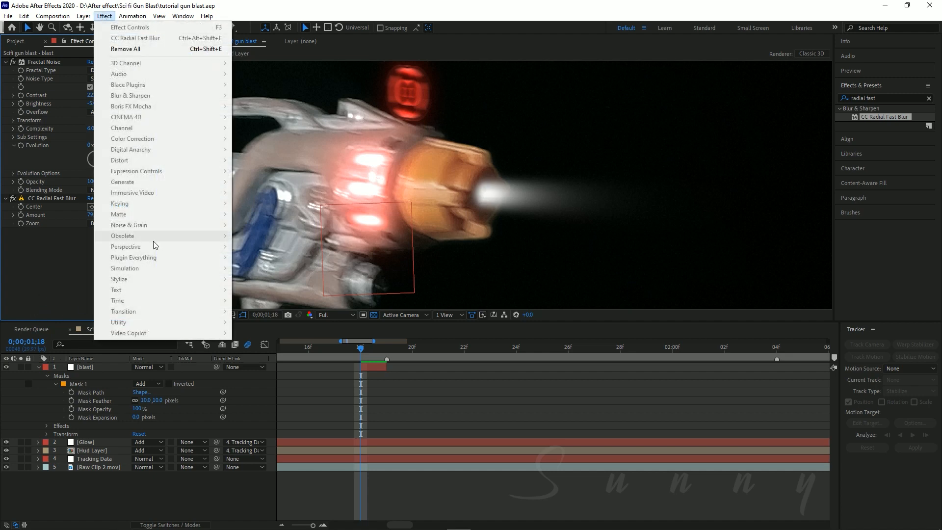
# Apply the Video Copilot VC Color Vibrance effect to the blast layer.
pyautogui.click(91, 374)
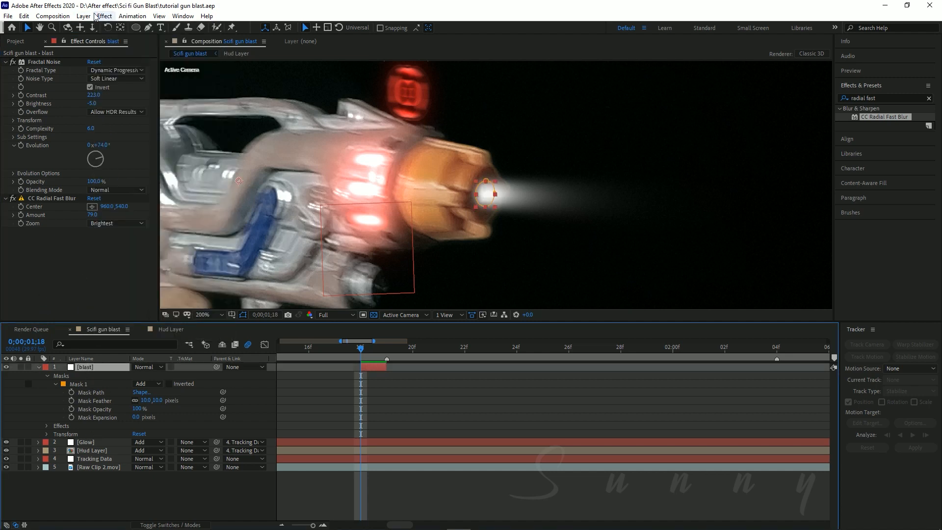
pyautogui.click(104, 15)
pyautogui.moveTo(128, 332)
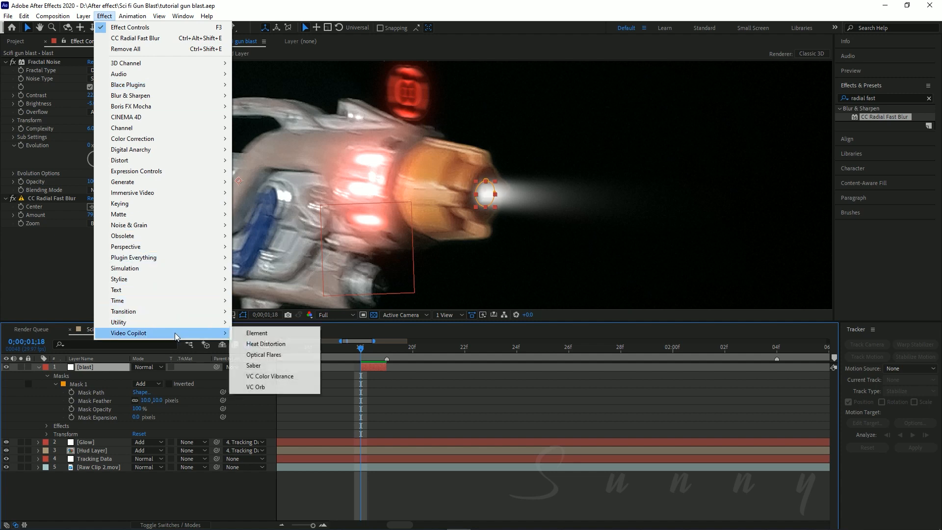
pyautogui.click(270, 376)
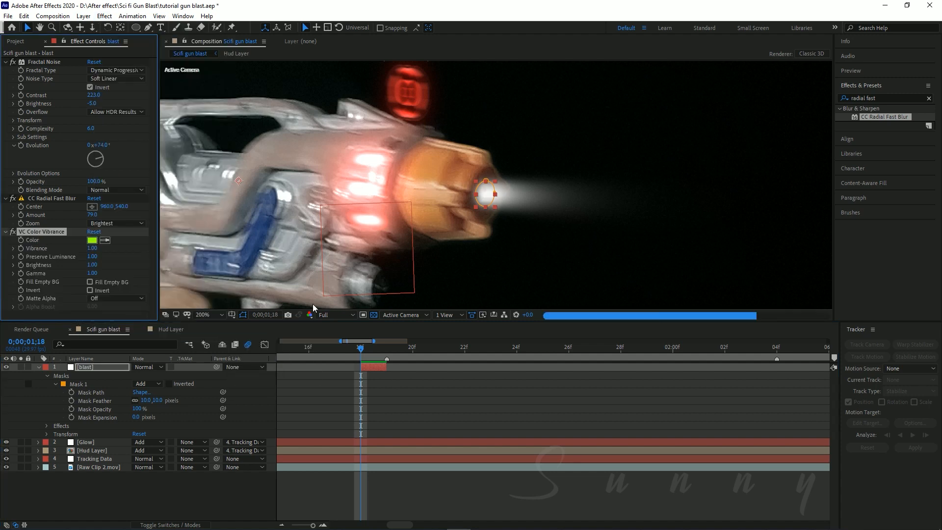
# Set the blast layer's blending mode to Add.
pyautogui.click(103, 366)
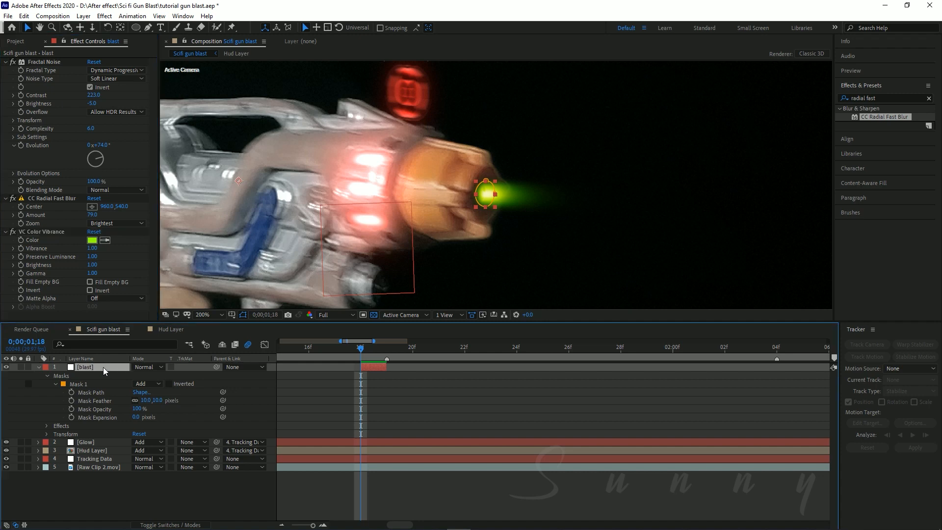
pyautogui.click(145, 367)
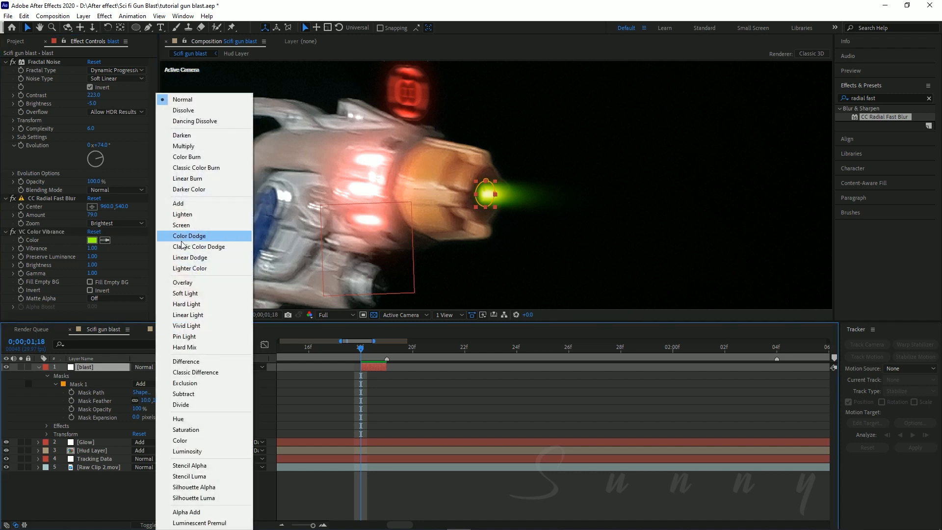
pyautogui.click(195, 207)
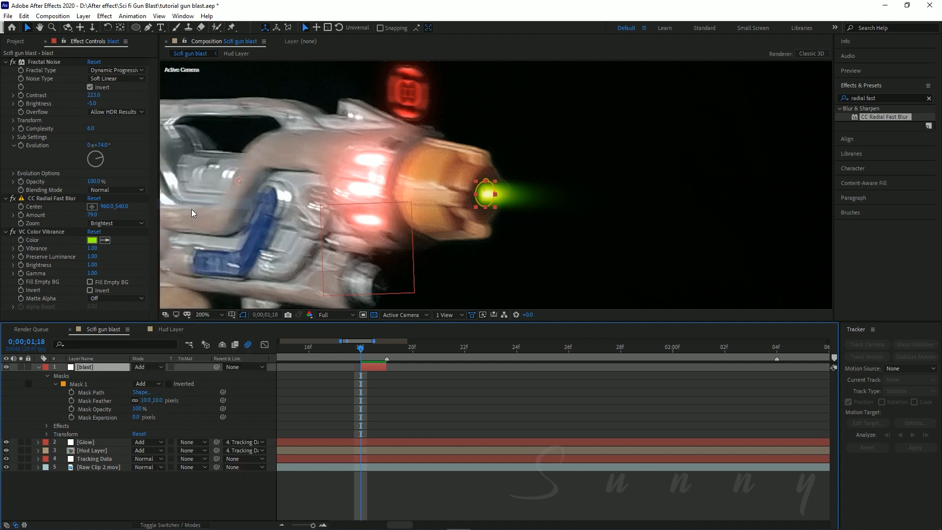
# Keep the blast layer's blending mode at Add and save the project.
pyautogui.click(144, 368)
pyautogui.click(103, 378)
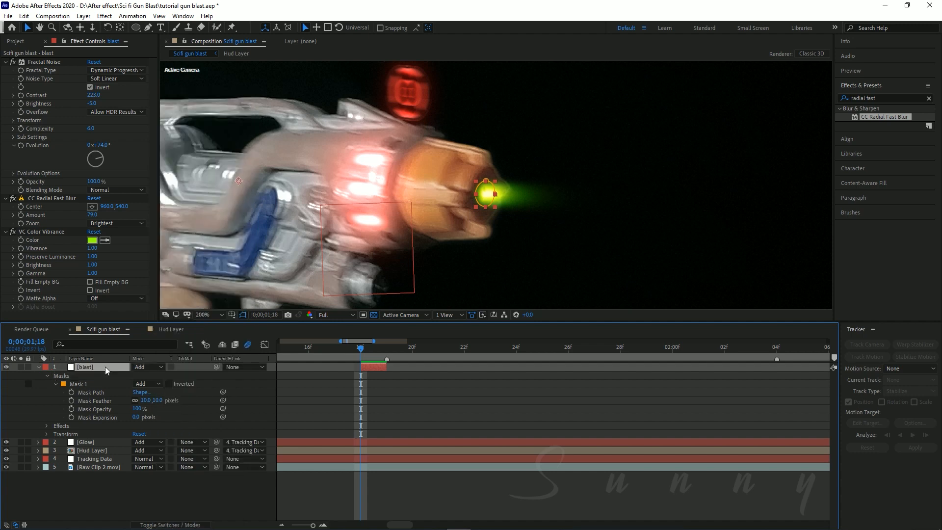
pyautogui.click(145, 367)
pyautogui.click(178, 205)
pyautogui.hotkey('ctrl', 's')
# Enable Fill Empty BG in VC Color Vibrance on the blast layer and set the effect's Brightness to 0.82.
pyautogui.moveTo(413, 198); pyautogui.dragTo(390, 185)
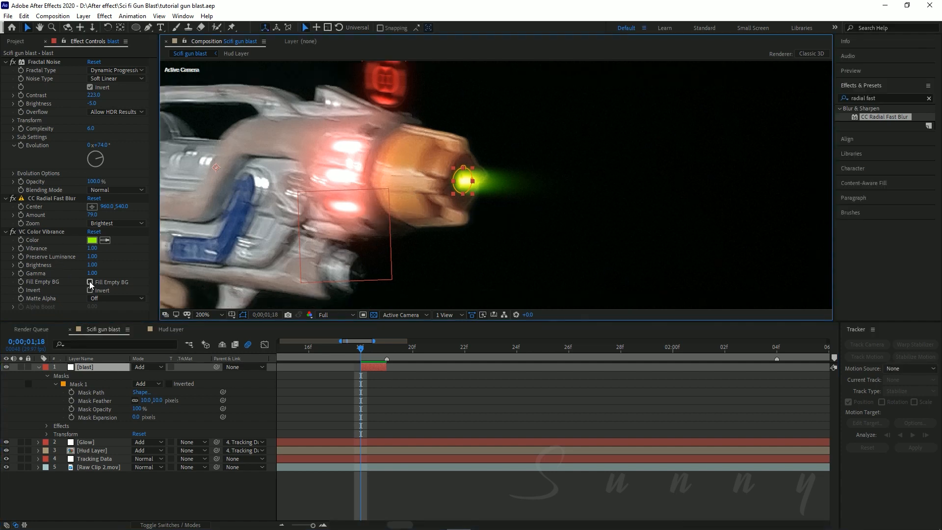
pyautogui.click(91, 282)
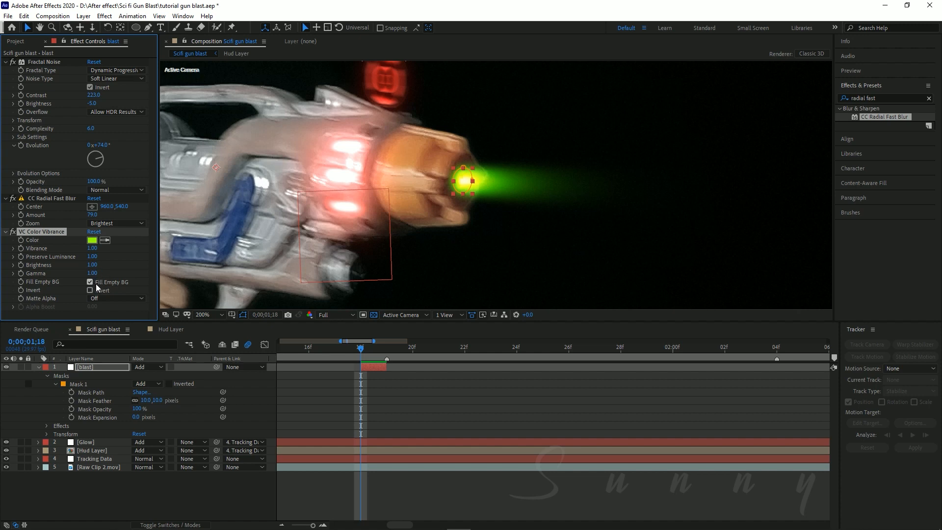
pyautogui.click(90, 283)
pyautogui.click(90, 283)
pyautogui.moveTo(94, 265); pyautogui.dragTo(82, 266)
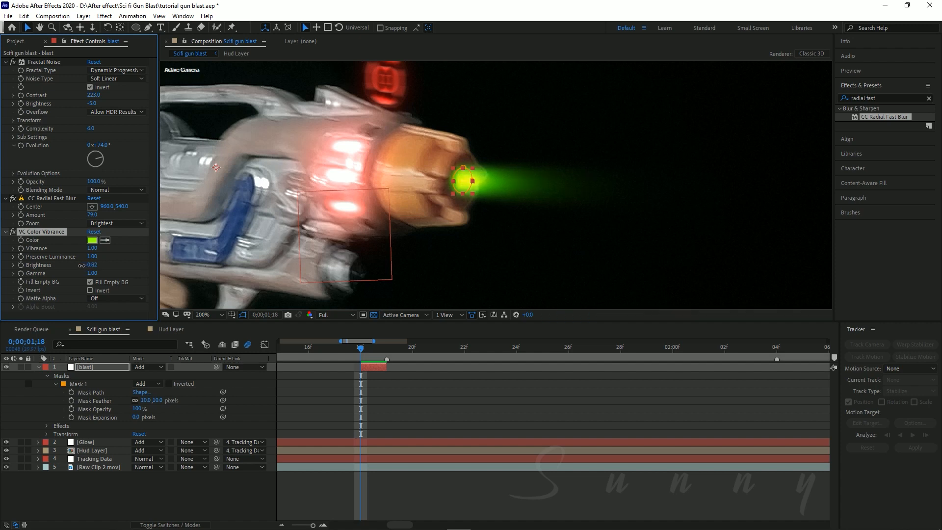
# Change the VC Color Vibrance color of the blast layer to red.
pyautogui.click(93, 240)
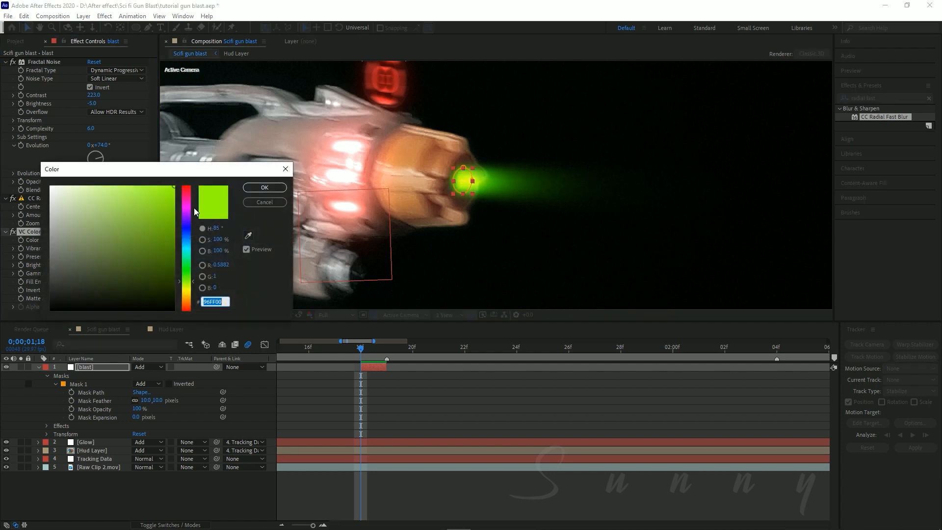
pyautogui.moveTo(187, 206); pyautogui.dragTo(188, 177)
pyautogui.click(260, 187)
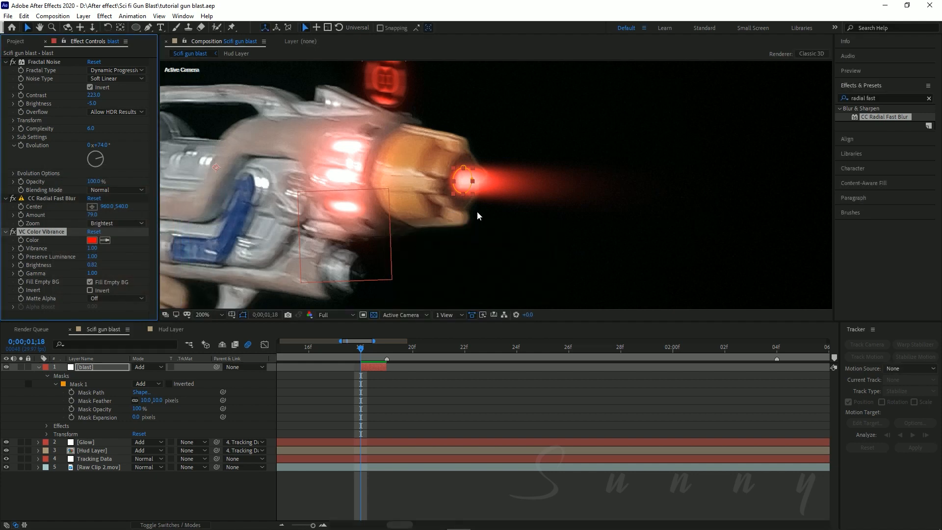
# Examine the recolored muzzle blast against the whole shot and up close, with the blast layer's properties collapsed.
pyautogui.scroll(-2, 575, 223)
pyautogui.press('h')
pyautogui.moveTo(466, 223); pyautogui.dragTo(548, 226)
pyautogui.click(211, 314)
pyautogui.click(208, 322)
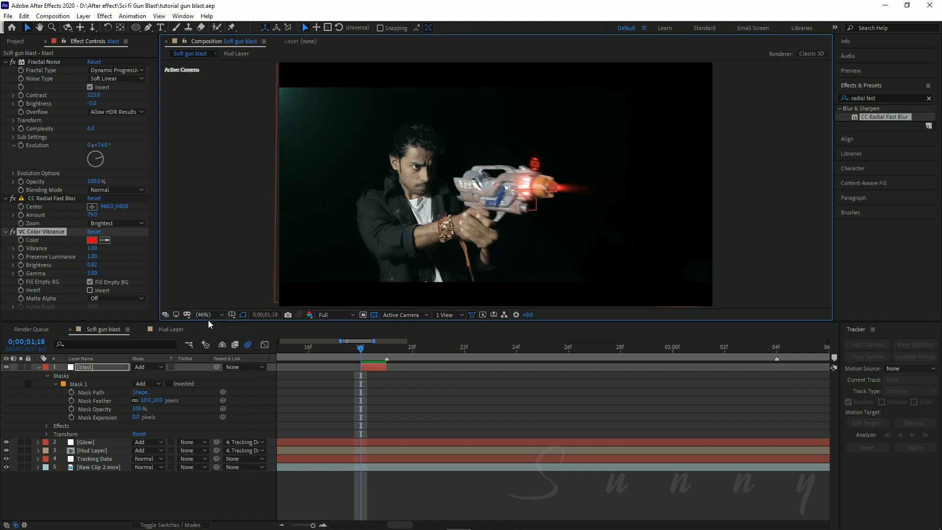
pyautogui.click(782, 184)
pyautogui.press('h')
pyautogui.moveTo(649, 221); pyautogui.dragTo(617, 233)
pyautogui.press('v')
pyautogui.scroll(1, 371, 388)
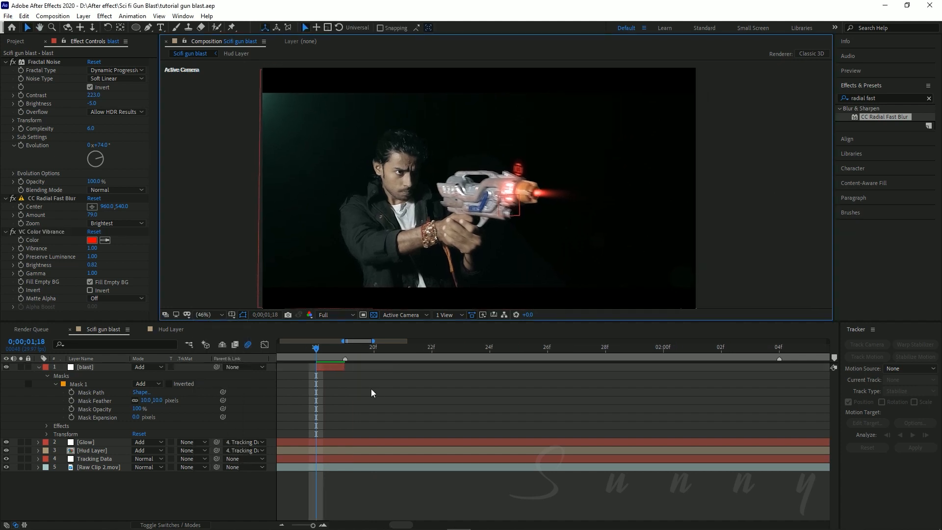
pyautogui.click(40, 366)
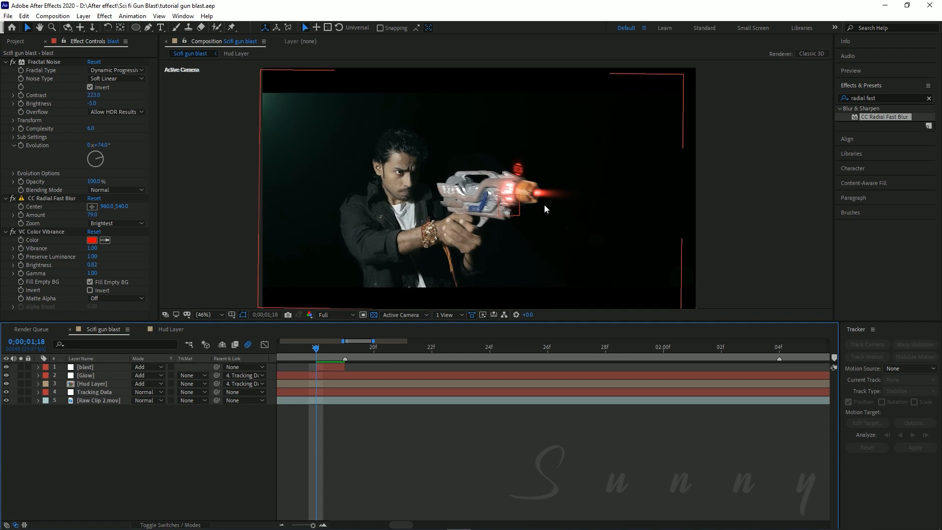
pyautogui.scroll(3, 543, 204)
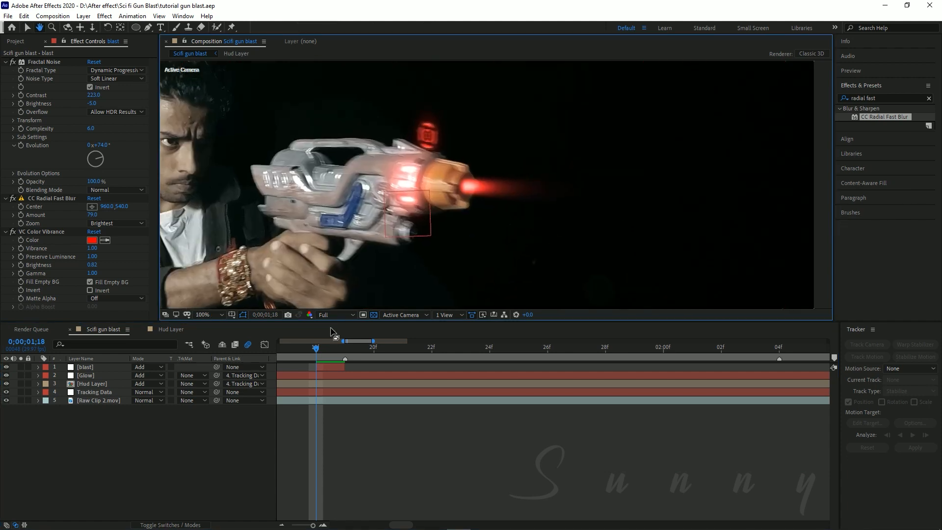
# Duplicate the blast layer.
pyautogui.click(93, 367)
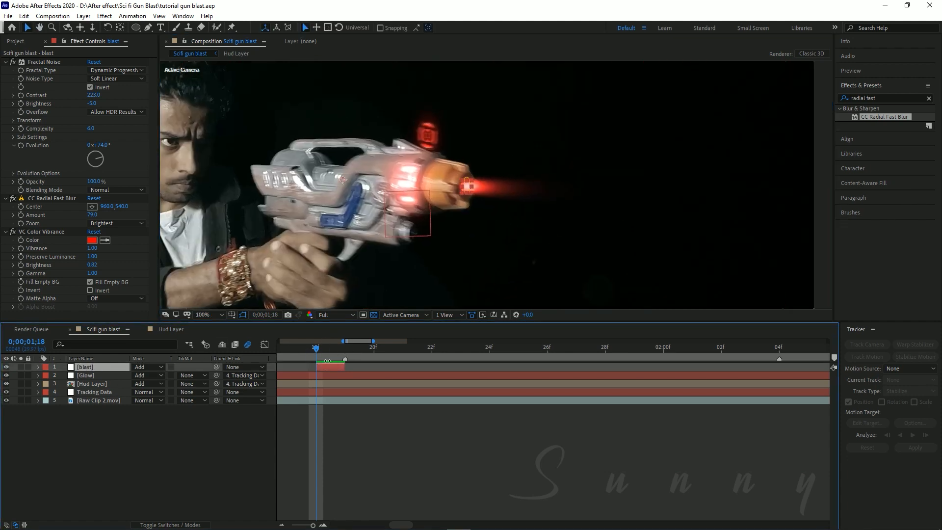
pyautogui.hscroll(-2, 325, 390)
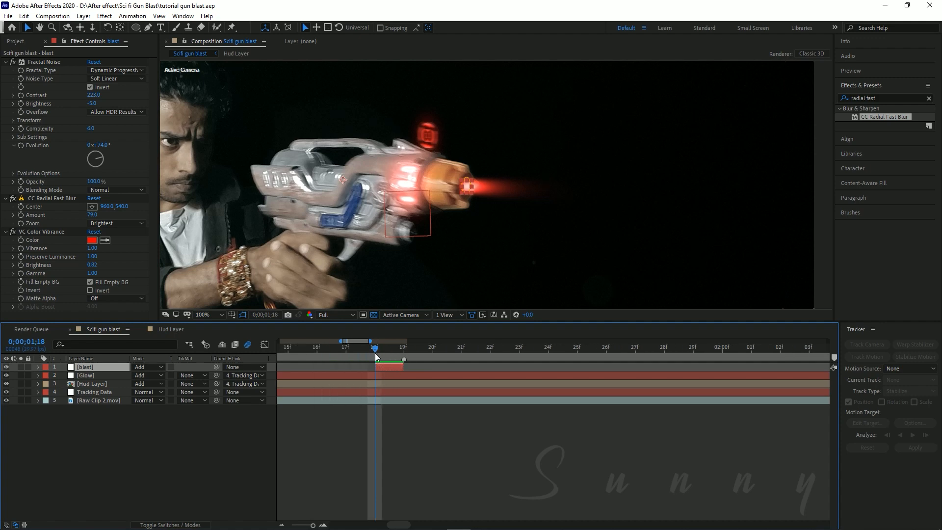
pyautogui.hotkey('ctrl', 'd')
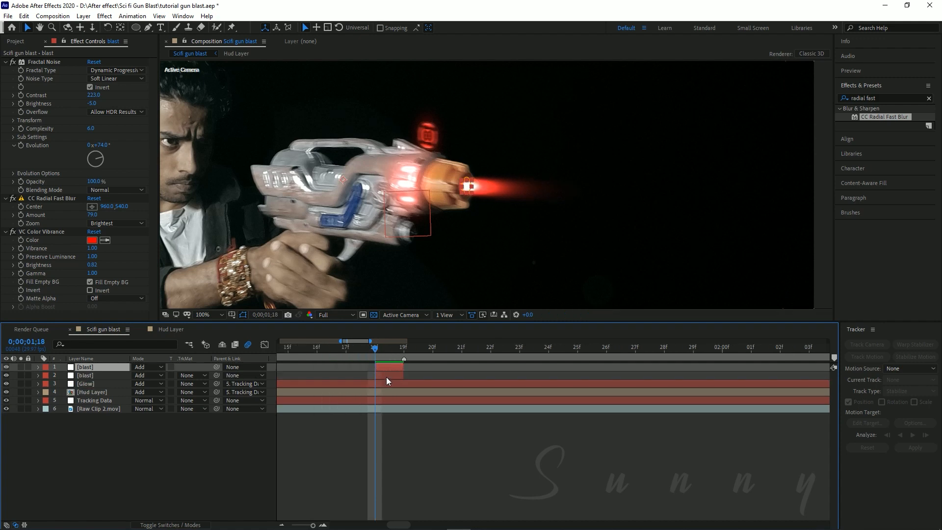
pyautogui.click(386, 376)
pyautogui.moveTo(384, 376); pyautogui.dragTo(404, 374)
pyautogui.click(392, 348)
pyautogui.hotkey('ctrl', 'z')
# Shift the upper blast layer one frame later so it starts at 0;00;01;19, and save the project.
pyautogui.moveTo(401, 367); pyautogui.dragTo(430, 367)
pyautogui.moveTo(374, 353); pyautogui.dragTo(403, 351)
pyautogui.moveTo(435, 238); pyautogui.dragTo(422, 255)
pyautogui.hotkey('ctrl', 's')
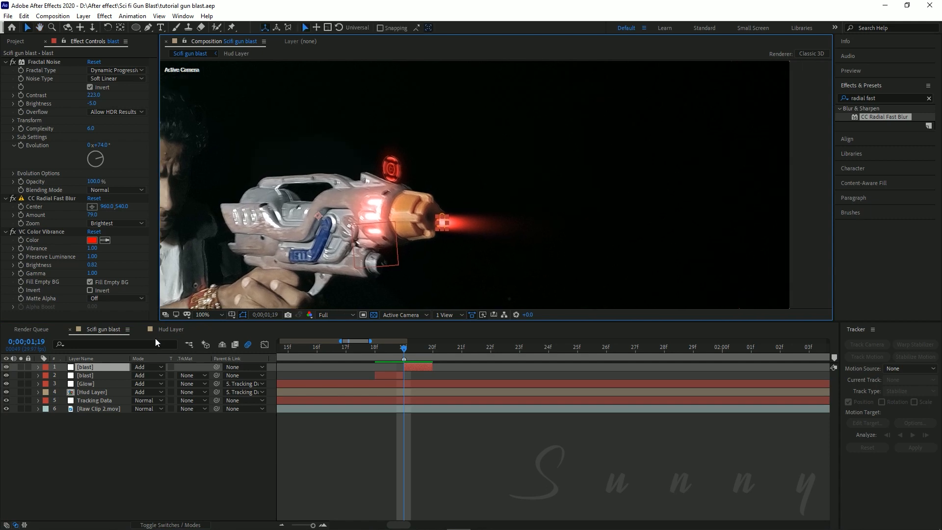
# Delete Mask 1 from the upper blast layer and hide the layer.
pyautogui.press('m')
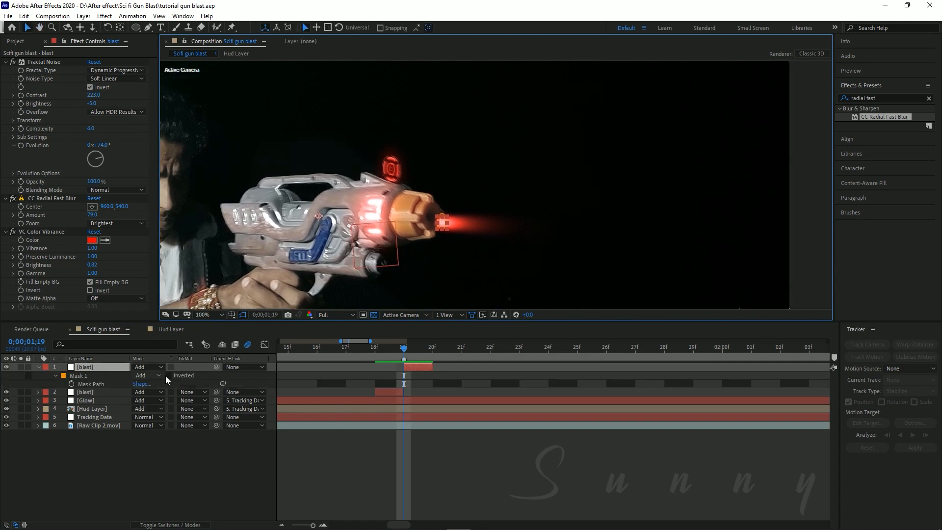
pyautogui.click(91, 376)
pyautogui.press('Delete')
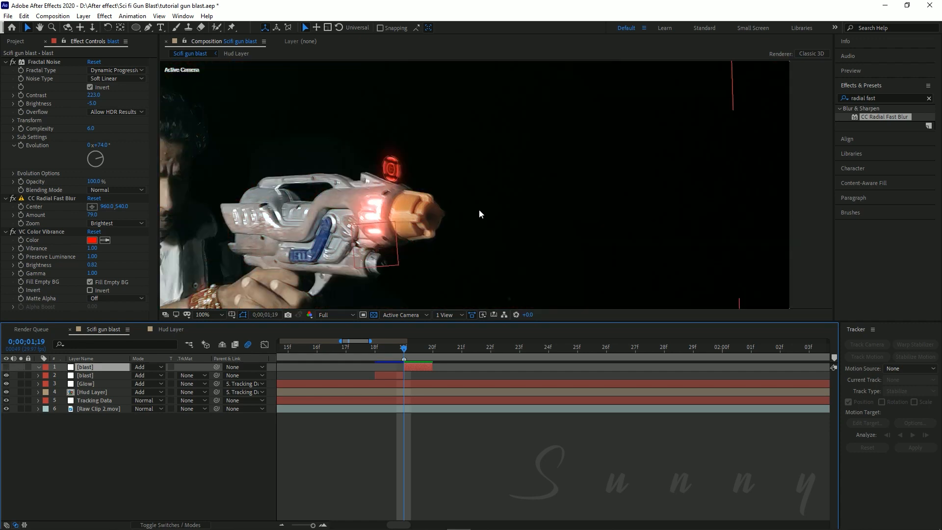
# Draw a horizontal teardrop-shaped Pen mask just in front of the gun's muzzle on the upper blast layer, and make the layer visible again.
pyautogui.scroll(-1, 480, 214)
pyautogui.moveTo(480, 216); pyautogui.dragTo(458, 216)
pyautogui.scroll(1, 443, 224)
pyautogui.press('v')
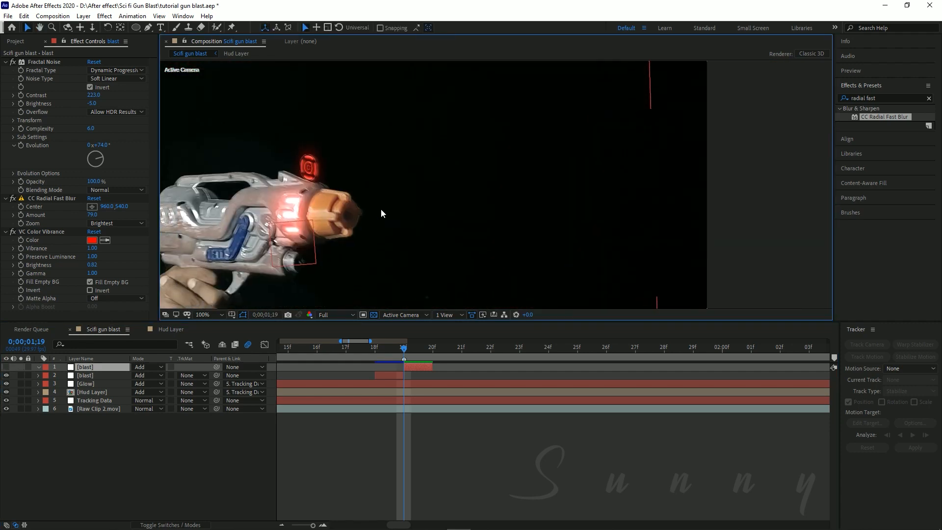
pyautogui.press('g')
pyautogui.click(378, 211)
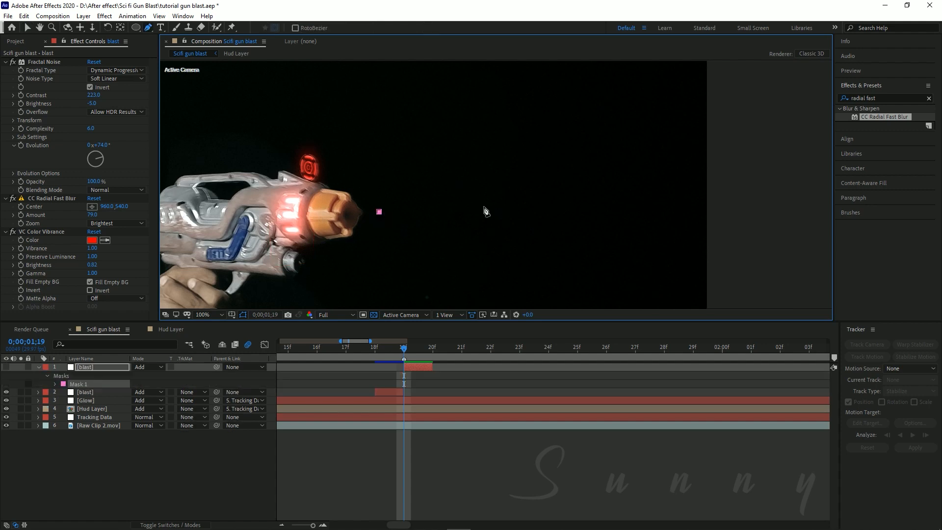
pyautogui.moveTo(504, 210); pyautogui.dragTo(505, 255)
pyautogui.moveTo(378, 212); pyautogui.dragTo(400, 201)
pyautogui.moveTo(505, 168); pyautogui.dragTo(510, 177)
pyautogui.moveTo(522, 257); pyautogui.dragTo(515, 251)
pyautogui.moveTo(510, 178); pyautogui.dragTo(513, 182)
pyautogui.moveTo(515, 251); pyautogui.dragTo(522, 239)
pyautogui.moveTo(513, 183); pyautogui.dragTo(514, 190)
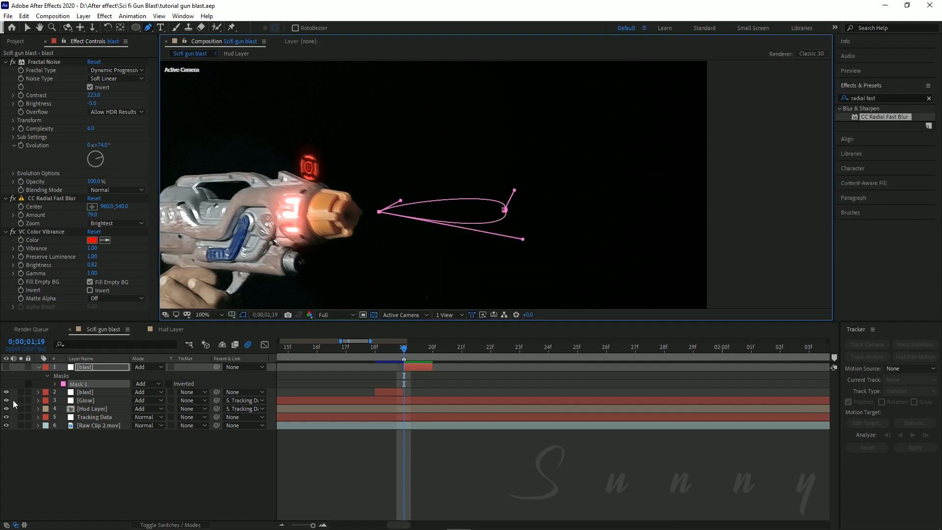
pyautogui.click(5, 366)
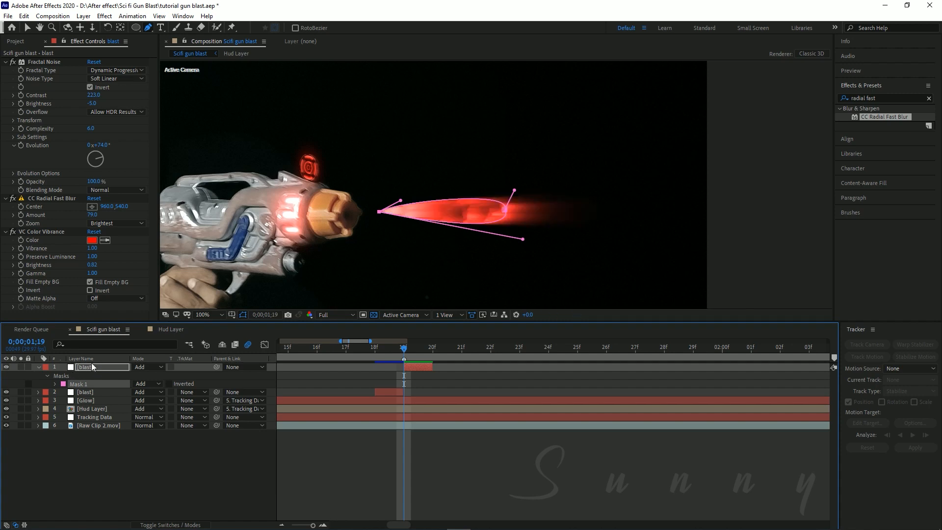
# Set the new teardrop mask's feather to 25 pixels.
pyautogui.click(55, 384)
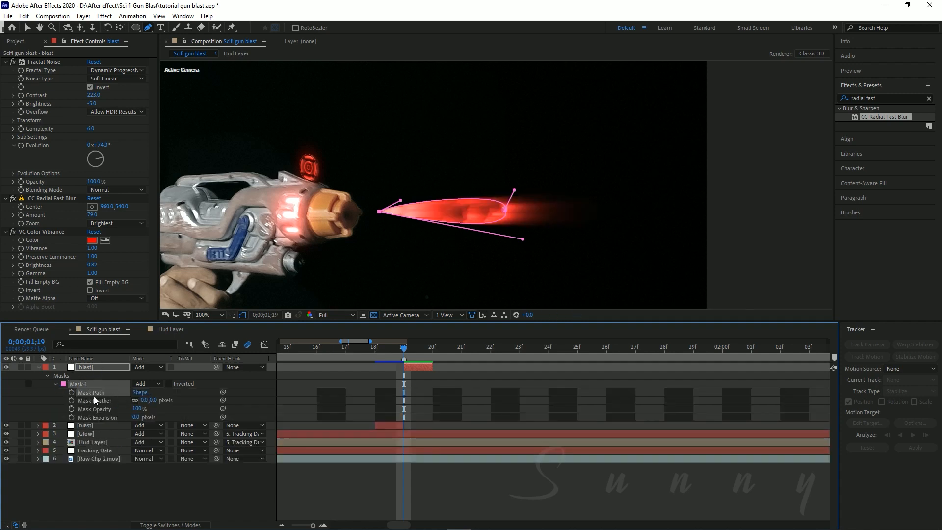
pyautogui.moveTo(154, 400); pyautogui.dragTo(165, 400)
pyautogui.click(156, 401)
pyautogui.write('20')
pyautogui.press('Return')
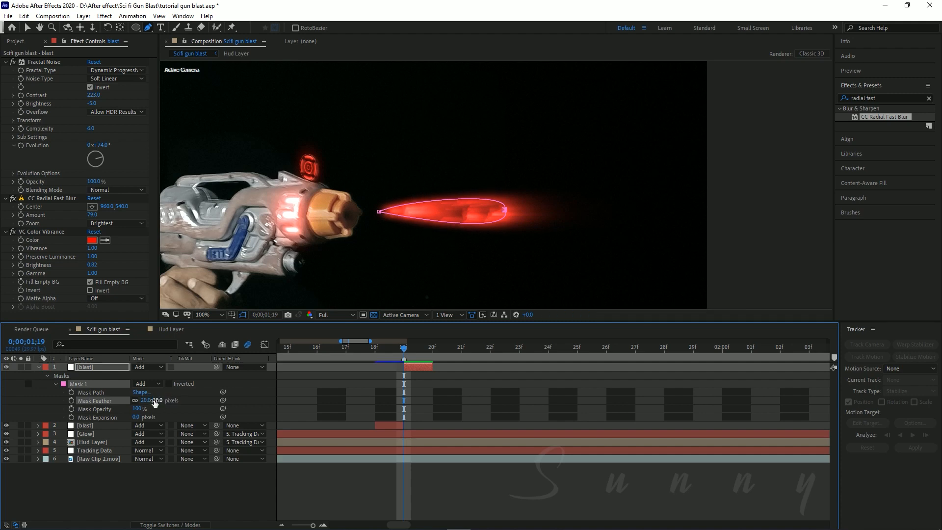
pyautogui.write('25')
pyautogui.press('Return')
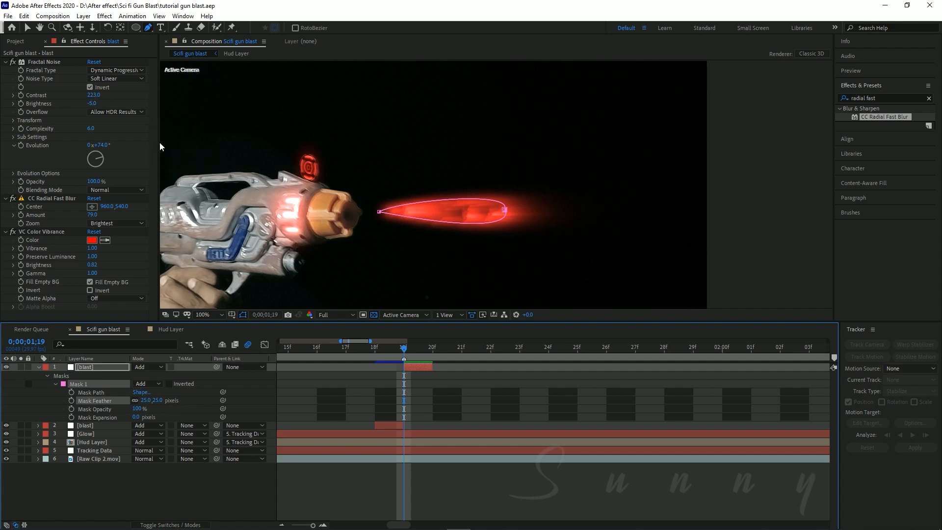
# Widen the effect settings area and set the upper blast's Fractal Noise Evolution to 171°.
pyautogui.moveTo(160, 142); pyautogui.dragTo(178, 143)
pyautogui.press('v')
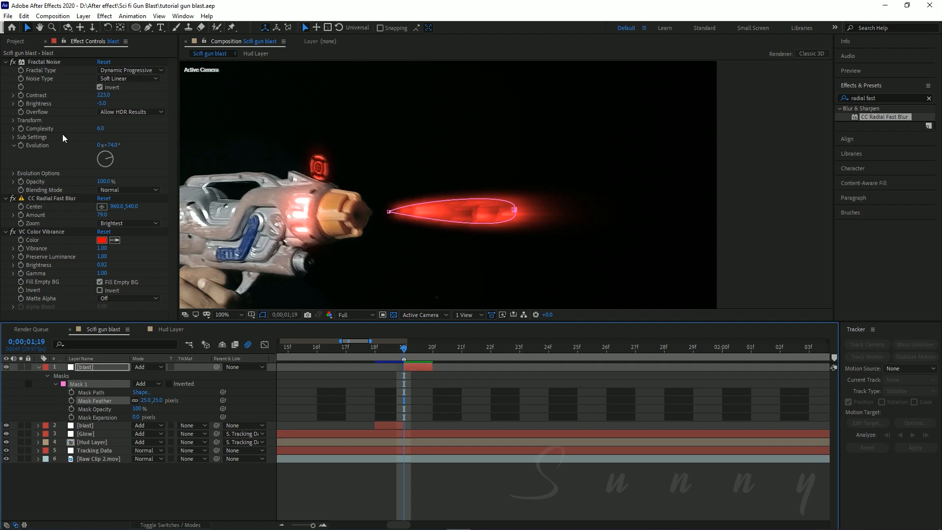
pyautogui.moveTo(110, 145); pyautogui.dragTo(167, 148)
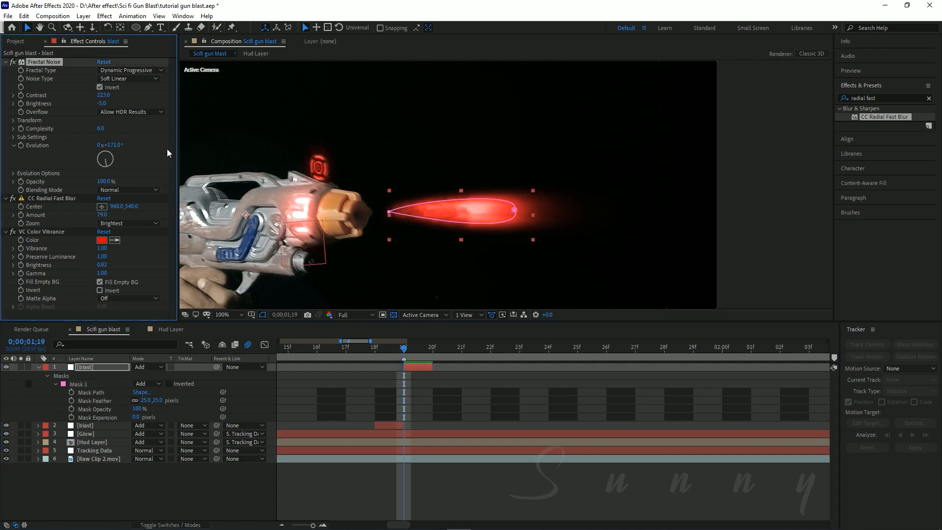
# Set the preview resolution to Half, then set Fractal Noise Contrast to 316 and Brightness to 34 and save the project.
pyautogui.click(350, 315)
pyautogui.click(355, 345)
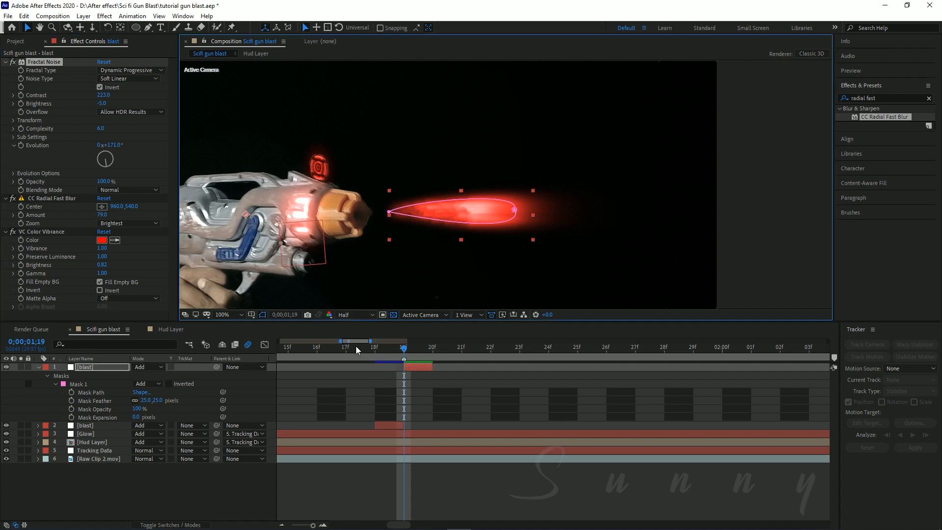
pyautogui.moveTo(104, 95); pyautogui.dragTo(124, 105)
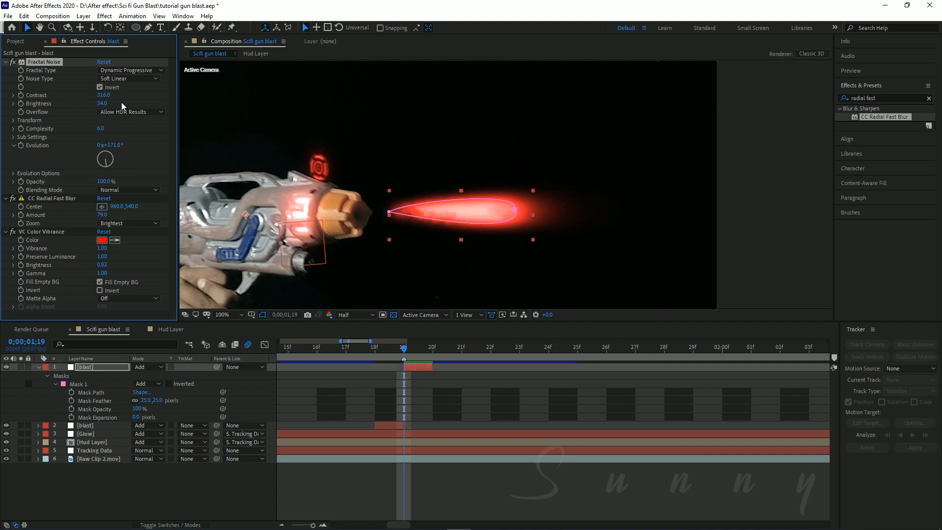
pyautogui.hotkey('ctrl', 's')
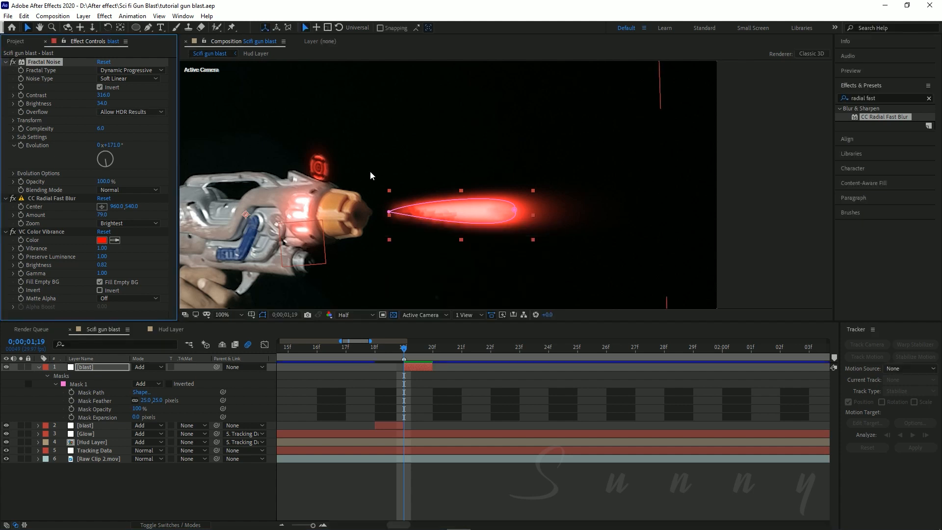
# Review the teardrop blast against the whole shot and play through the surrounding frames.
pyautogui.scroll(-2, 442, 204)
pyautogui.scroll(2, 482, 216)
pyautogui.scroll(-2, 485, 221)
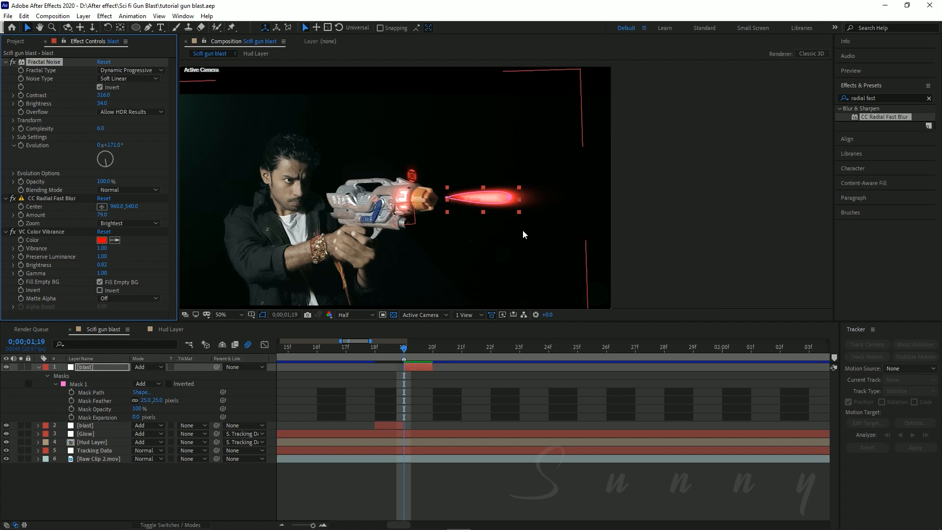
pyautogui.click(688, 225)
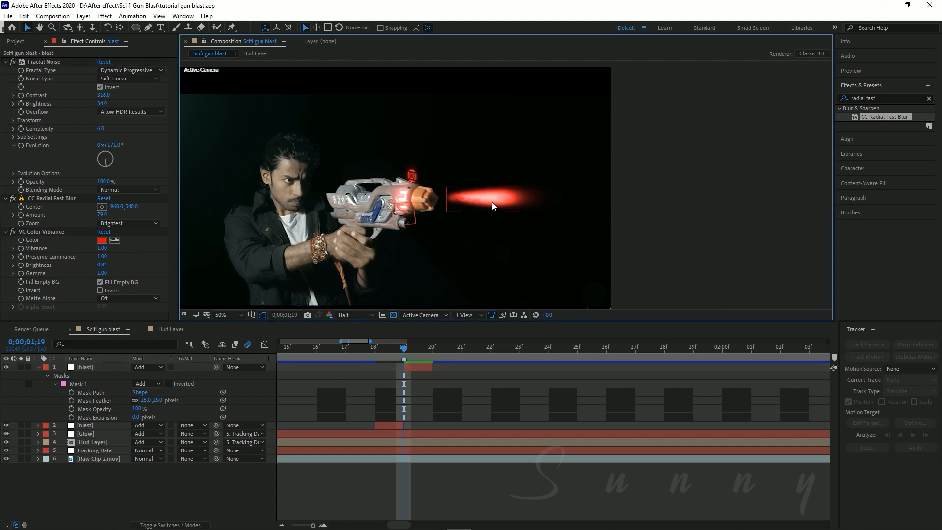
pyautogui.moveTo(403, 350)
pyautogui.mouseDown()
pyautogui.moveTo(383, 355)
pyautogui.moveTo(417, 358)
pyautogui.mouseUp()
pyautogui.press('space')
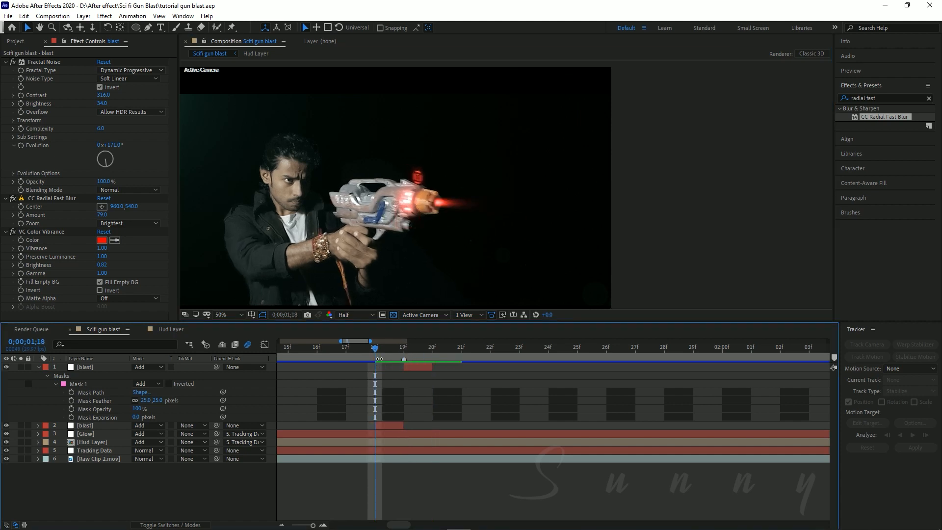
# At 0;00;01;19, nudge the upper blast layer slightly to the right and down, away from the muzzle.
pyautogui.click(403, 348)
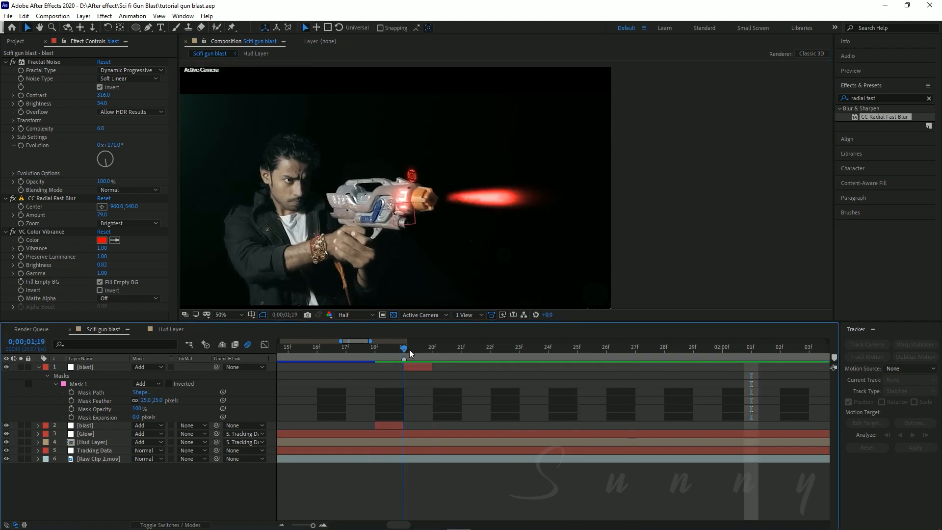
pyautogui.click(414, 368)
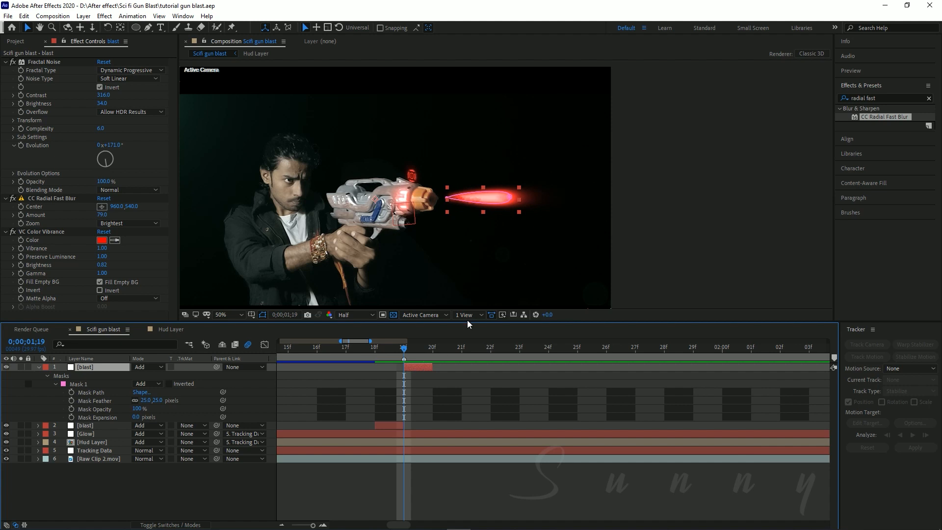
pyautogui.hotkey('shift', 'Down')
pyautogui.hotkey('shift', 'Right')
pyautogui.hotkey('shift', 'Up')
pyautogui.press('Down')
pyautogui.press('Down')
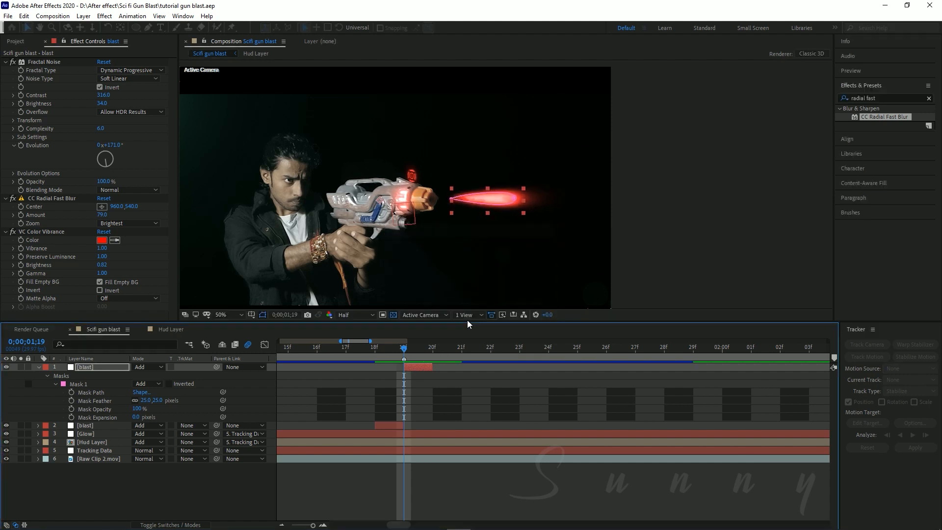
pyautogui.click(640, 236)
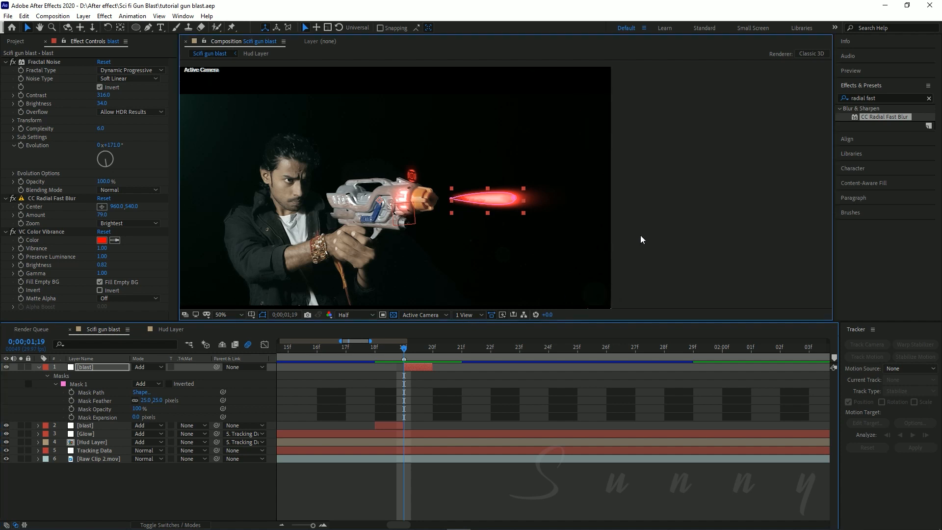
# Duplicate the top blast layer and shift the copy one frame later so it starts at 0;00;01;20.
pyautogui.click(413, 368)
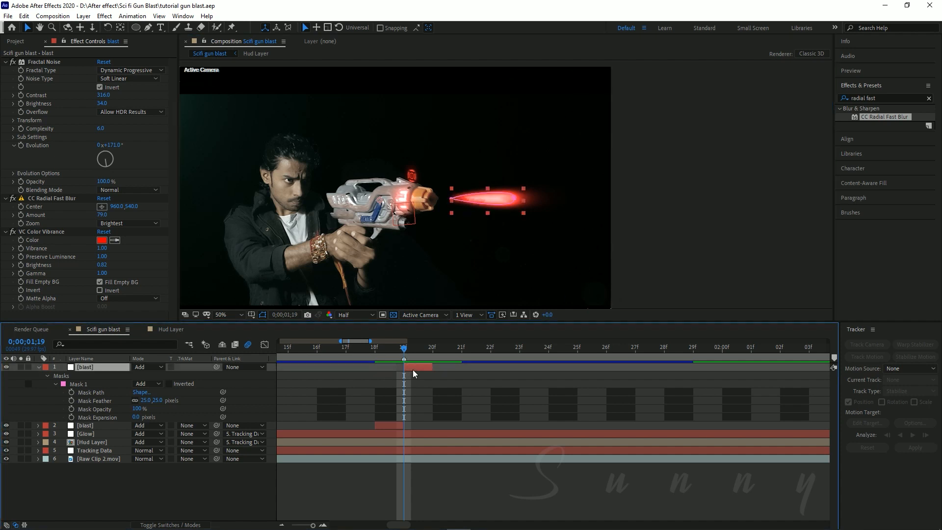
pyautogui.click(38, 367)
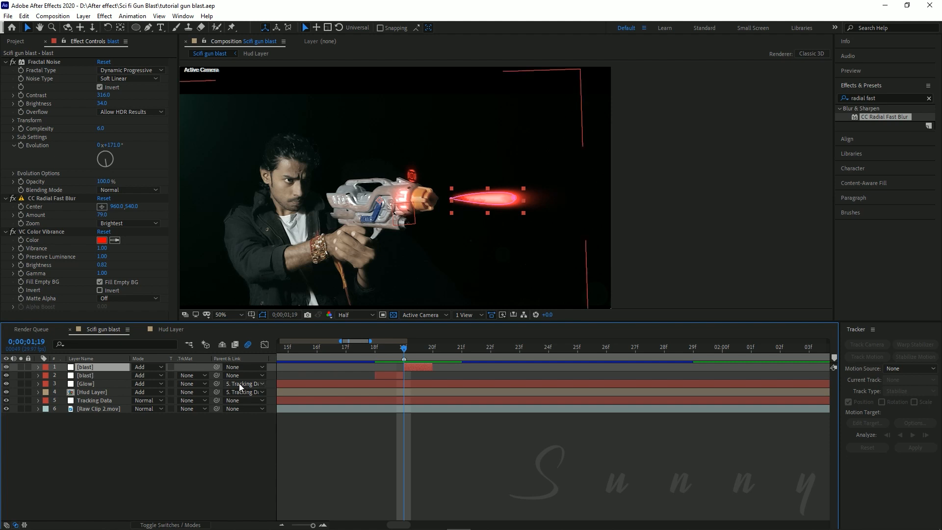
pyautogui.hotkey('ctrl', 'd')
pyautogui.moveTo(413, 366); pyautogui.dragTo(435, 364)
pyautogui.click(428, 348)
# Delete Mask 1 from the new blast copy and hide that layer.
pyautogui.press('m')
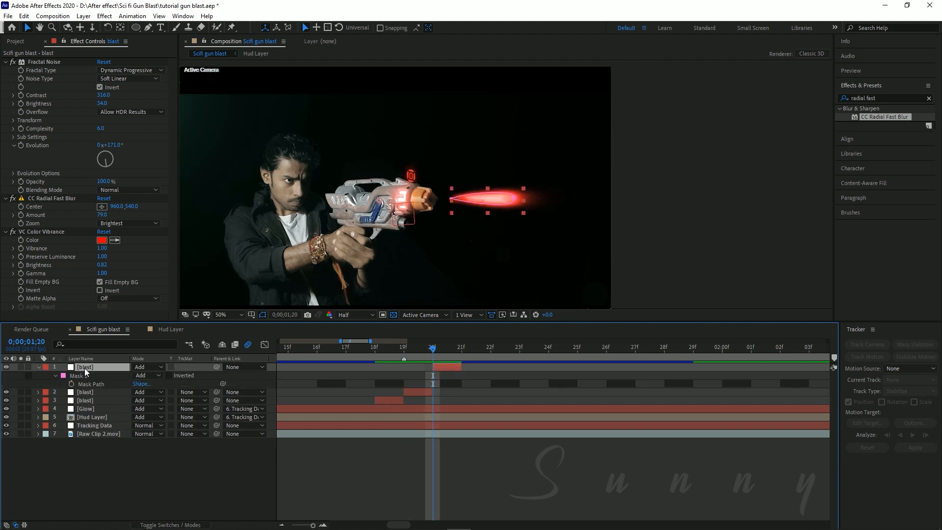
pyautogui.click(87, 373)
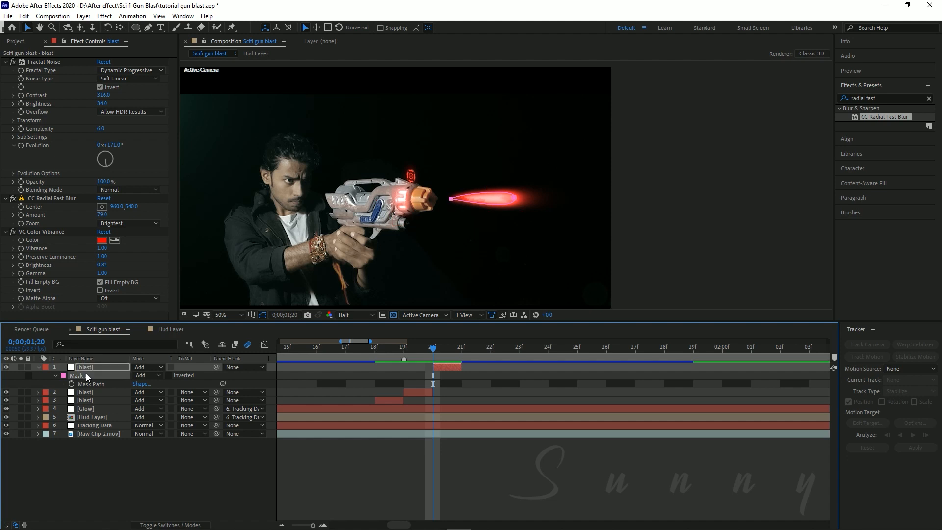
pyautogui.press('Delete')
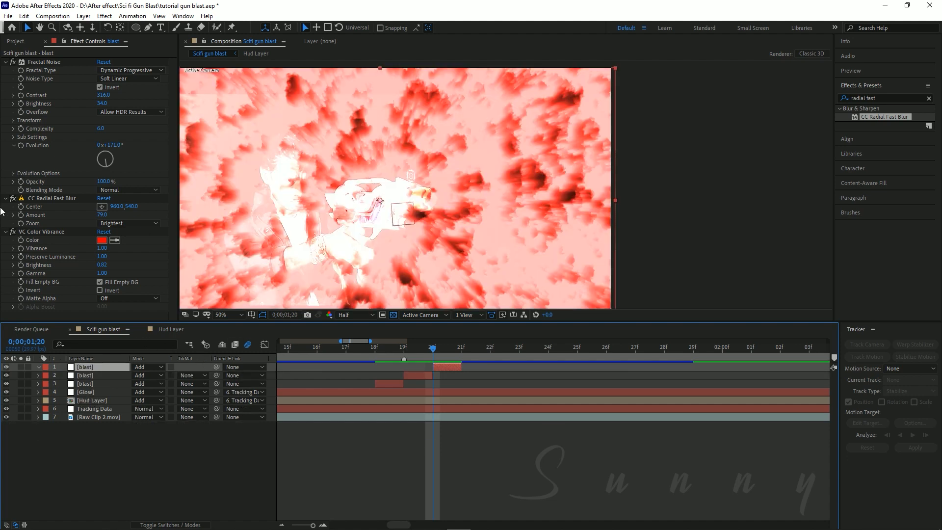
pyautogui.click(7, 367)
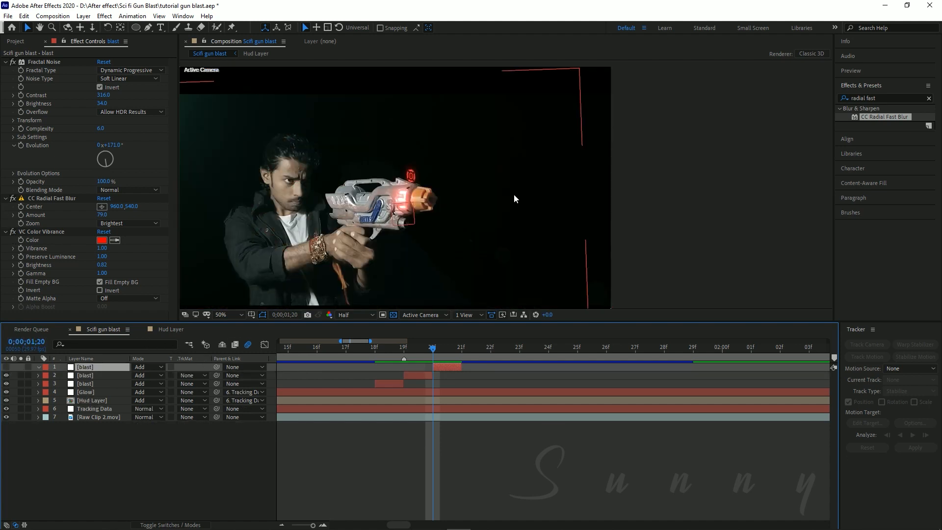
# Draw a closed seven-point, elongated blast mask on the hidden copy, well ahead of the muzzle near the frame's edge.
pyautogui.press('g')
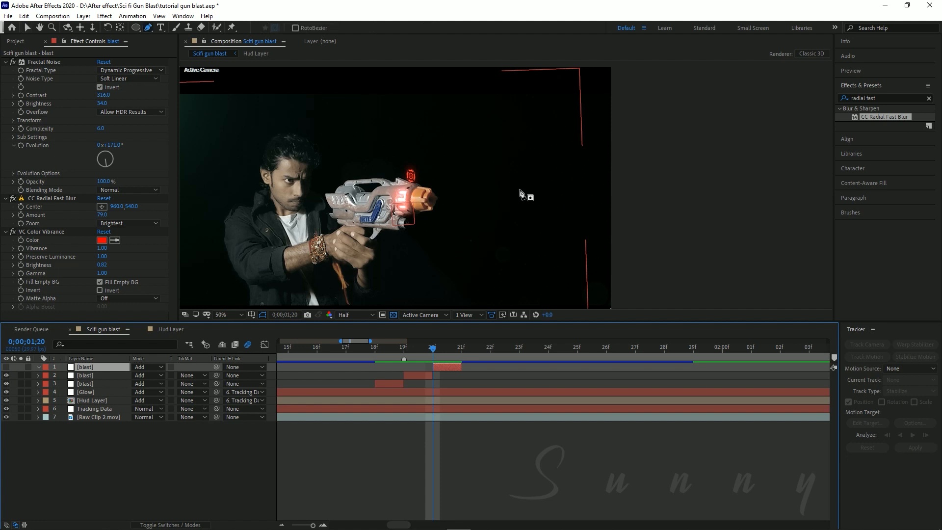
pyautogui.click(514, 188)
pyautogui.click(545, 182)
pyautogui.click(583, 182)
pyautogui.click(600, 191)
pyautogui.click(590, 202)
pyautogui.click(561, 201)
pyautogui.click(530, 197)
pyautogui.click(515, 189)
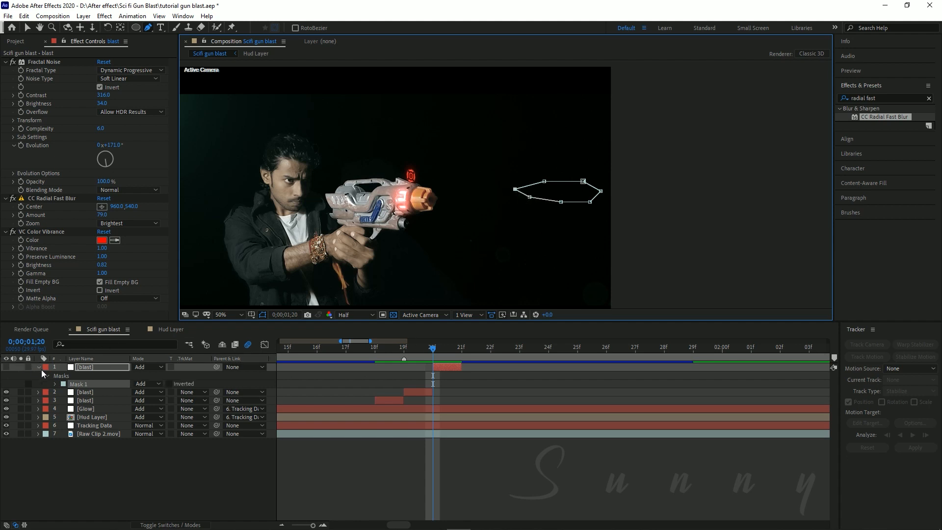
# Set the new mask's feather to 28 pixels and make the top blast layer visible again.
pyautogui.click(55, 384)
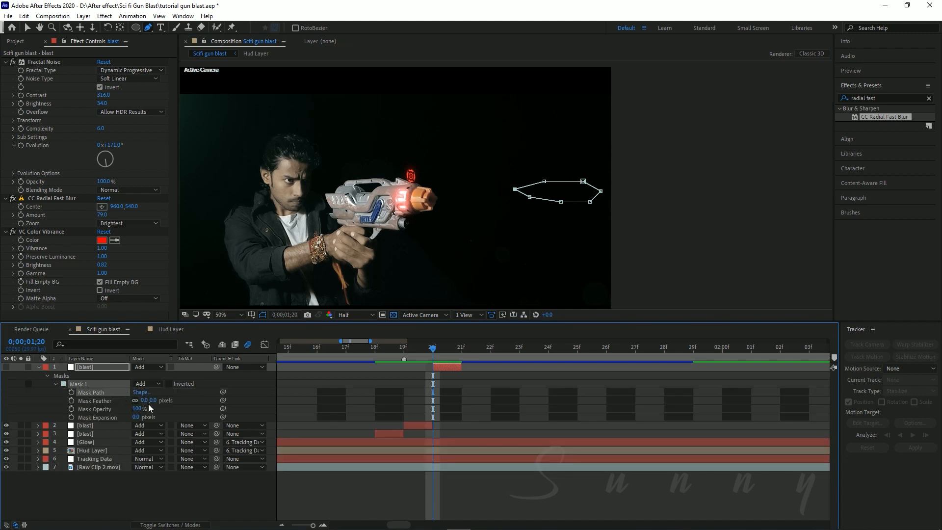
pyautogui.moveTo(152, 401); pyautogui.dragTo(169, 401)
pyautogui.click(6, 367)
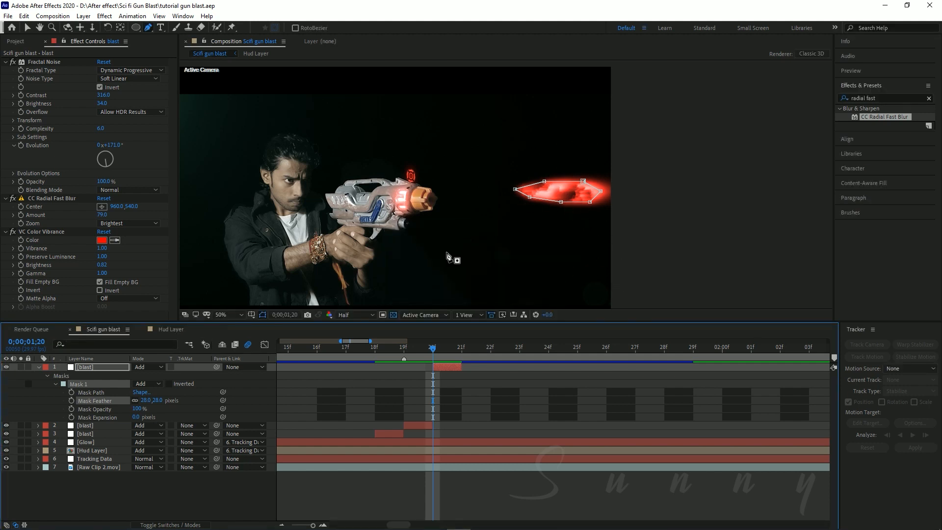
pyautogui.click(38, 367)
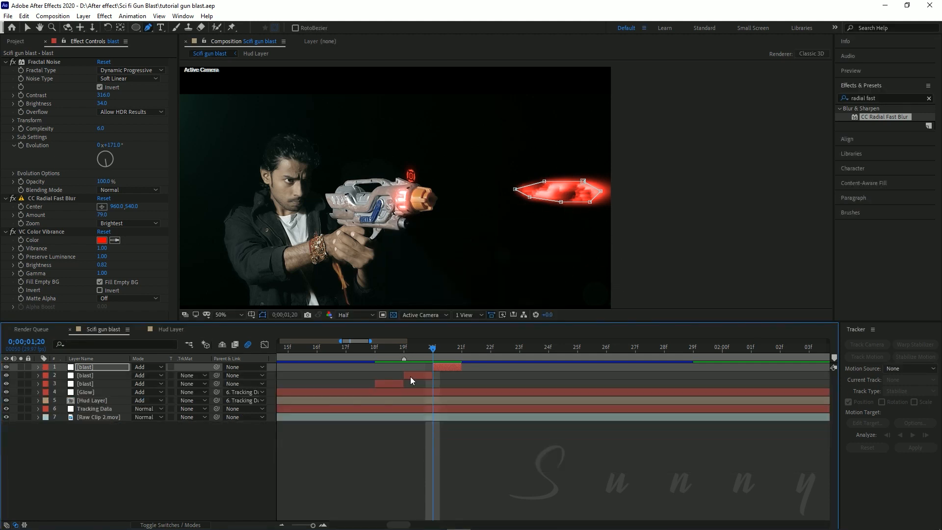
# Play back the three-frame blast from before the shot and return to 0;00;01;20.
pyautogui.moveTo(429, 352); pyautogui.dragTo(329, 352)
pyautogui.press(';')
pyautogui.scroll(3, 331, 379)
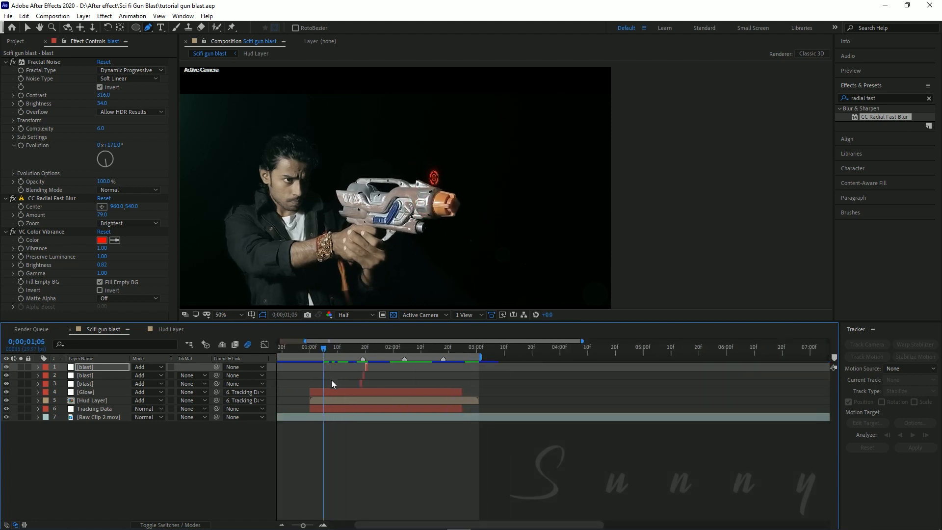
pyautogui.hscroll(-2, 347, 382)
pyautogui.press('space')
pyautogui.moveTo(439, 353); pyautogui.dragTo(458, 357)
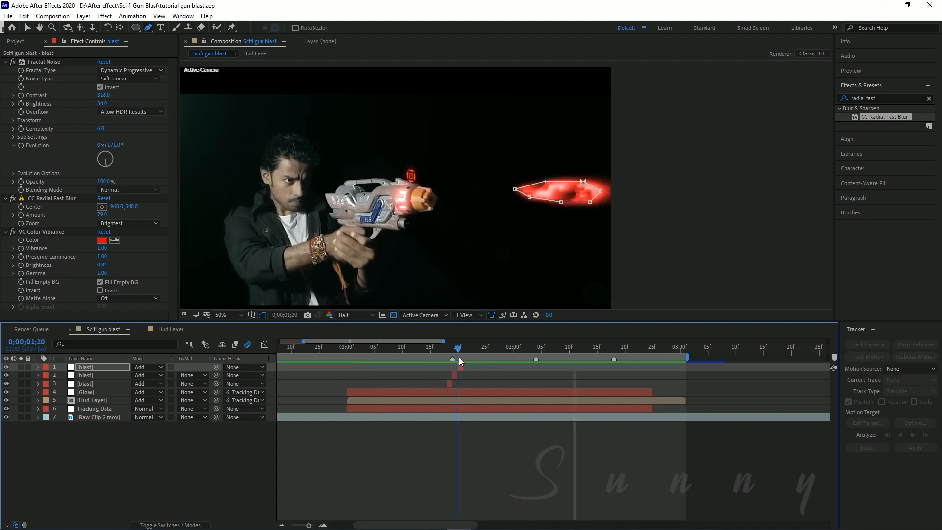
# Select the top blast layer and nudge it slightly downward at 0;00;01;20.
pyautogui.click(460, 390)
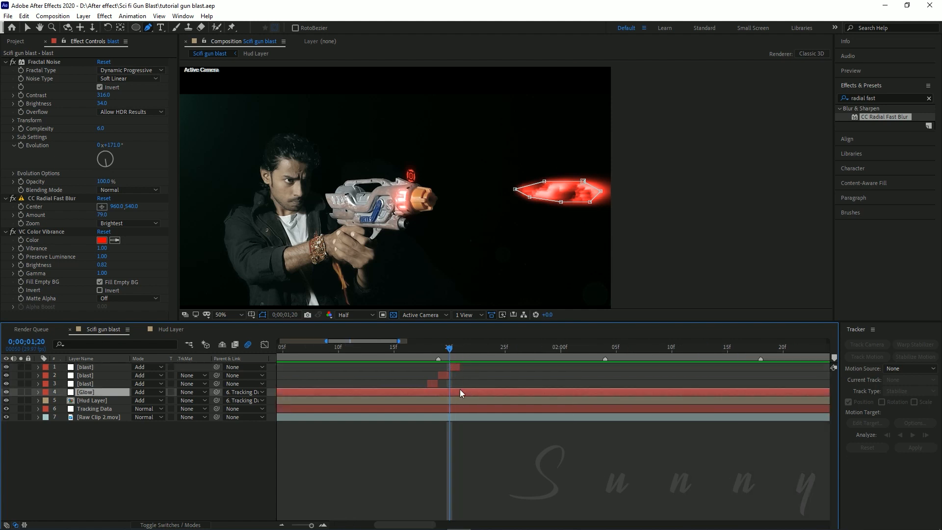
pyautogui.click(460, 366)
pyautogui.press('=')
pyautogui.press('v')
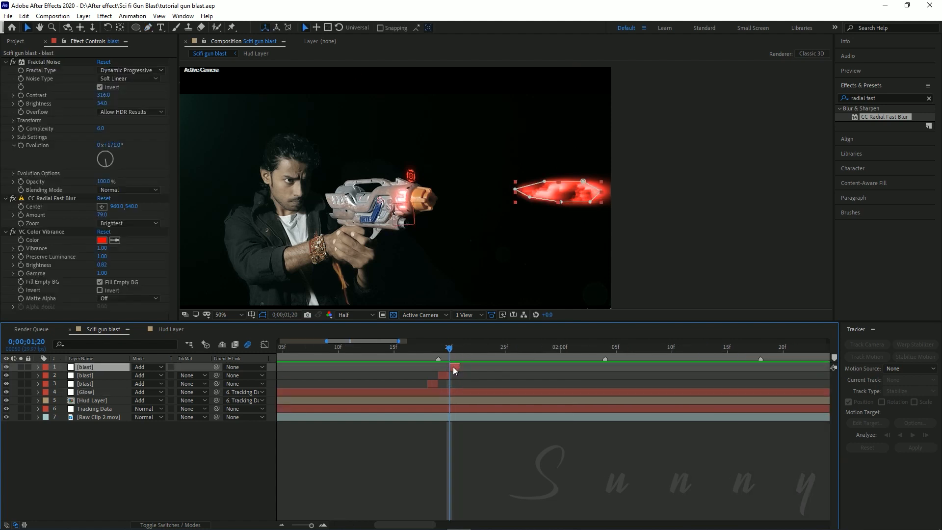
pyautogui.hotkey('shift', 'Down')
# Play and scrub through the frames around the shot to review the blast sequence.
pyautogui.press('-')
pyautogui.press('space')
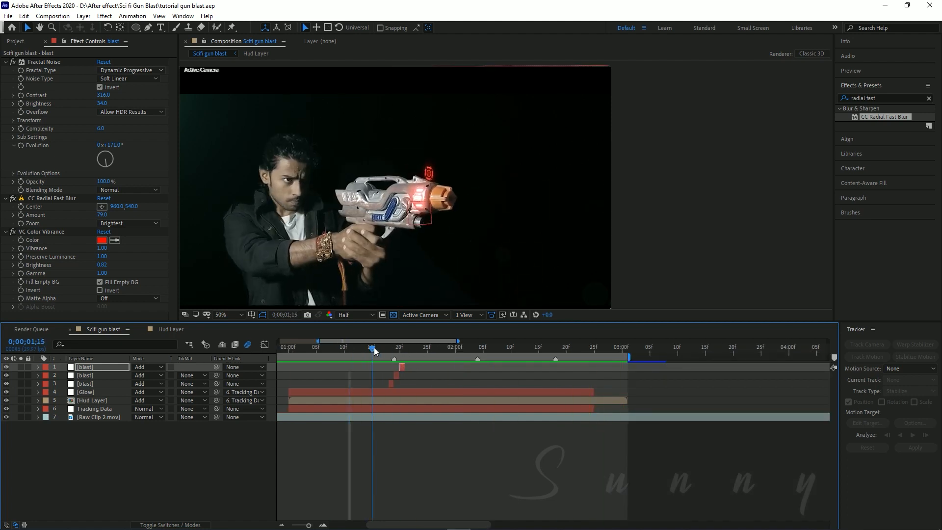
pyautogui.click(342, 351)
pyautogui.moveTo(360, 352)
pyautogui.mouseDown()
pyautogui.moveTo(405, 357)
pyautogui.moveTo(371, 358)
pyautogui.mouseUp()
pyautogui.hscroll(-2, 437, 411)
pyautogui.scroll(-2, 436, 411)
pyautogui.moveTo(311, 346); pyautogui.dragTo(388, 354)
pyautogui.scroll(2, 394, 386)
pyautogui.scroll(2, 388, 354)
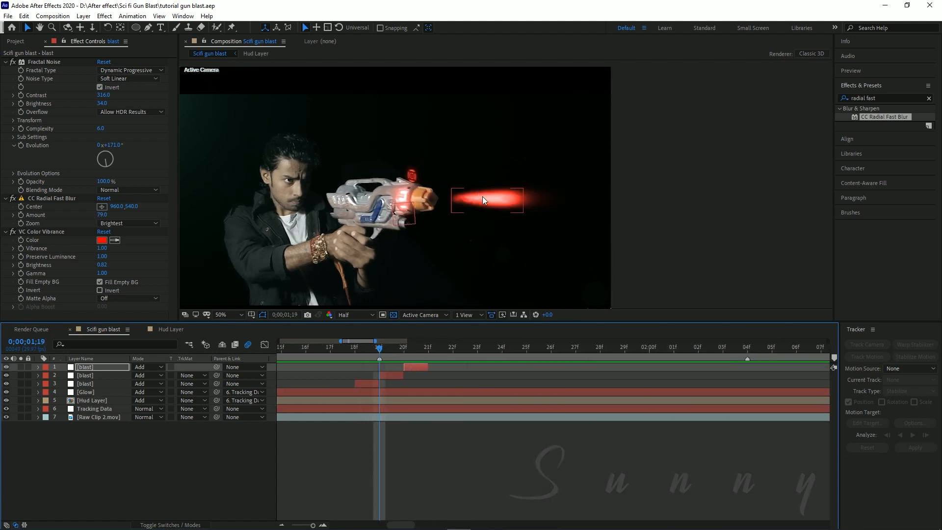
# At 0;00;01;19, apply a Glow effect to the second blast layer.
pyautogui.click(393, 375)
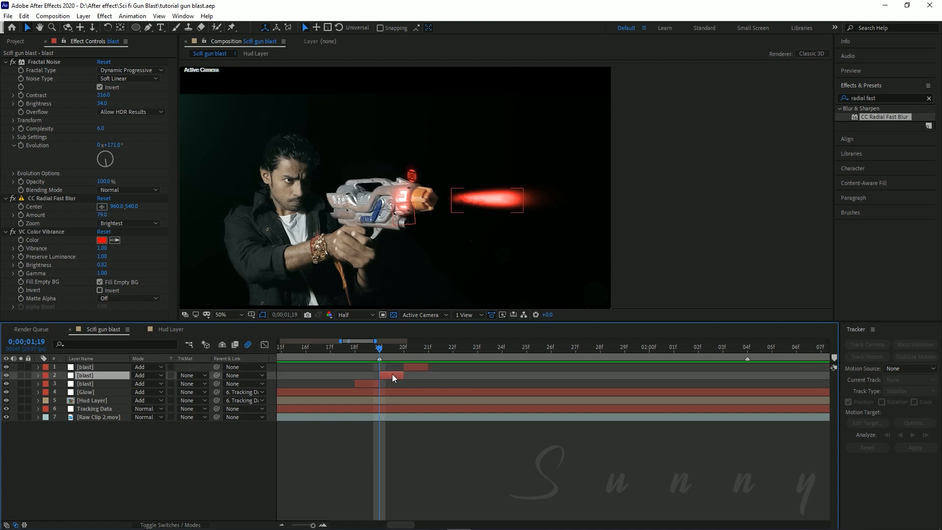
pyautogui.hotkey('ctrl', 'space')
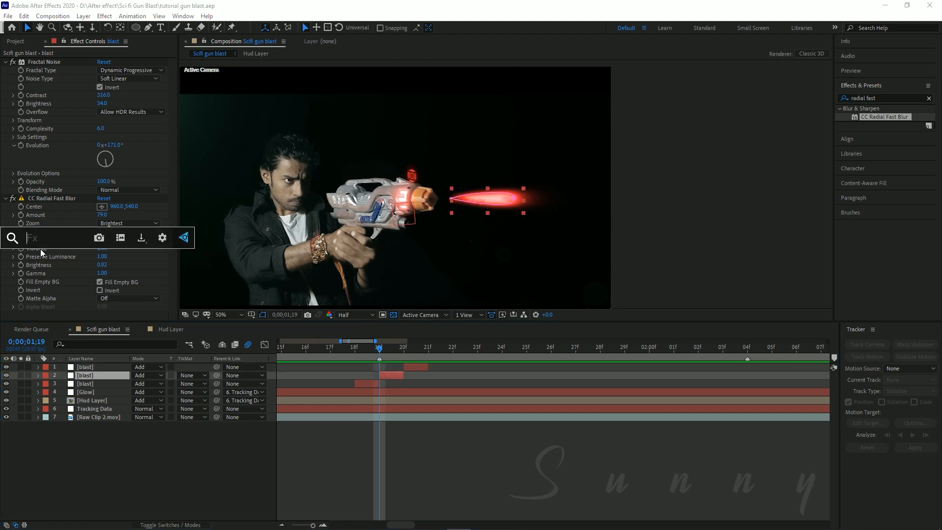
pyautogui.write('glow')
pyautogui.press('Return')
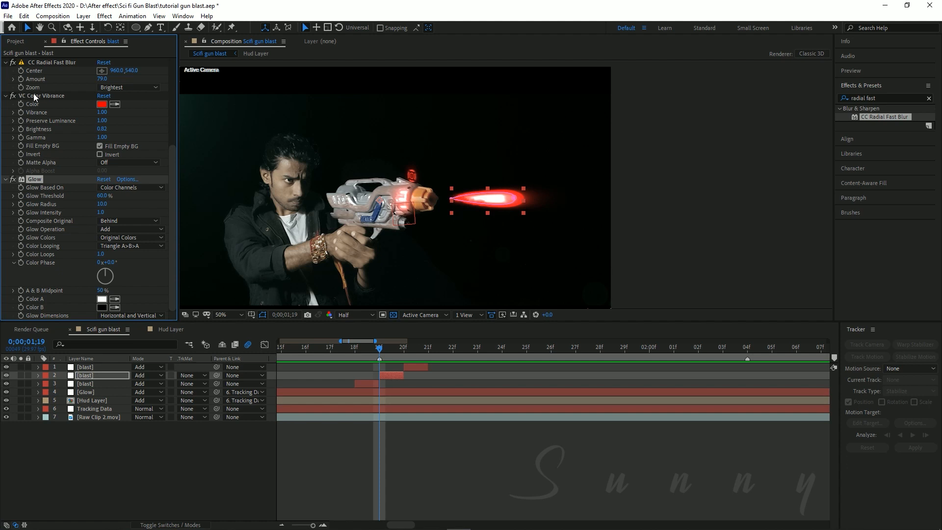
# Set the Glow radius to 438, intensity to 1.6 and threshold to 74.1%, then compare the blast with Glow off and on.
pyautogui.moveTo(104, 209); pyautogui.dragTo(320, 214)
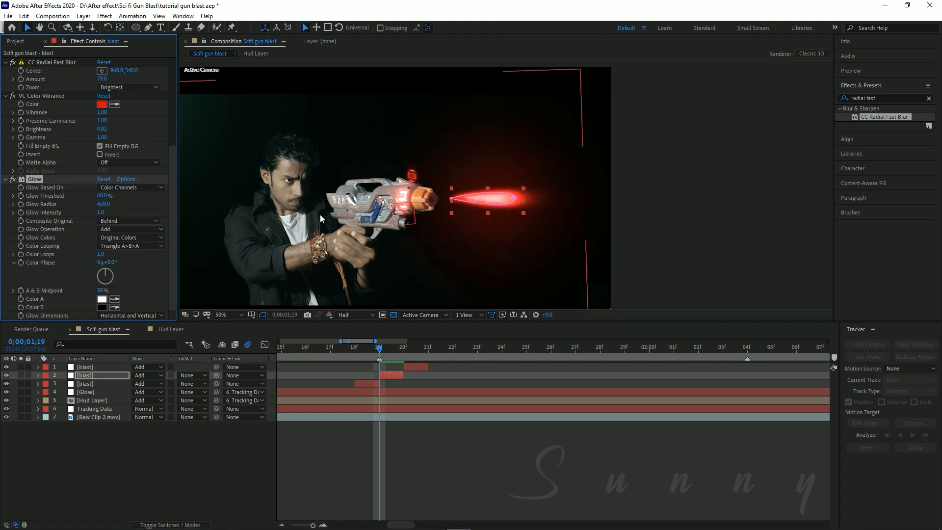
pyautogui.moveTo(100, 213); pyautogui.dragTo(129, 212)
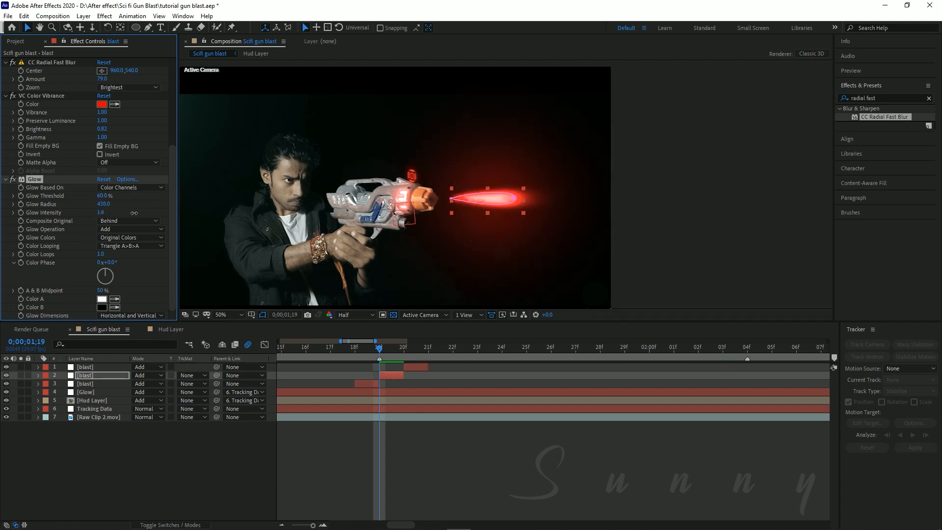
pyautogui.moveTo(101, 195); pyautogui.dragTo(122, 196)
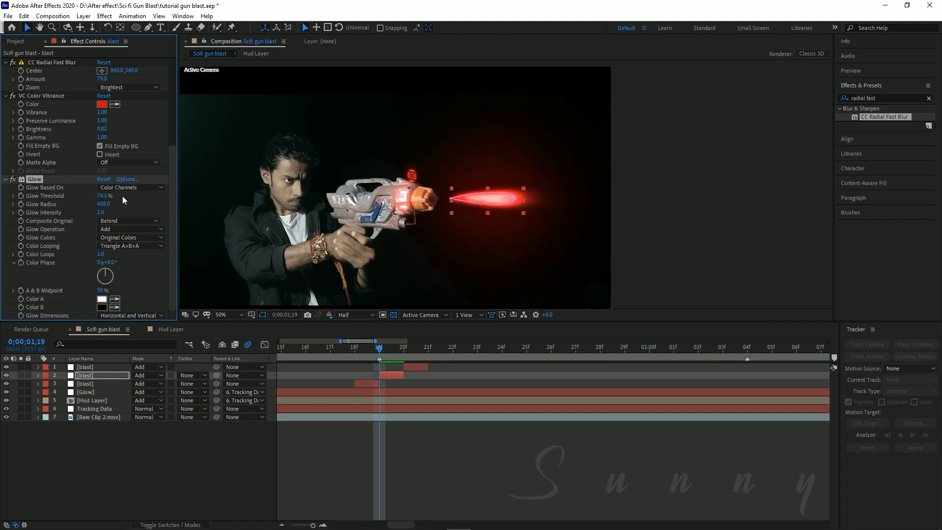
pyautogui.click(16, 179)
pyautogui.click(13, 179)
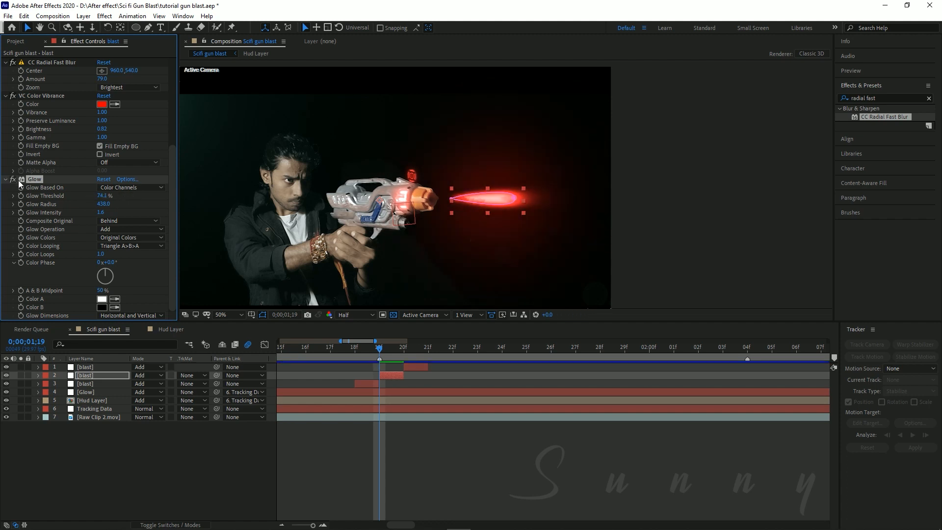
# Copy the Glow effect onto the top blast layer and go to 0;00;01;20.
pyautogui.scroll(-2, 486, 196)
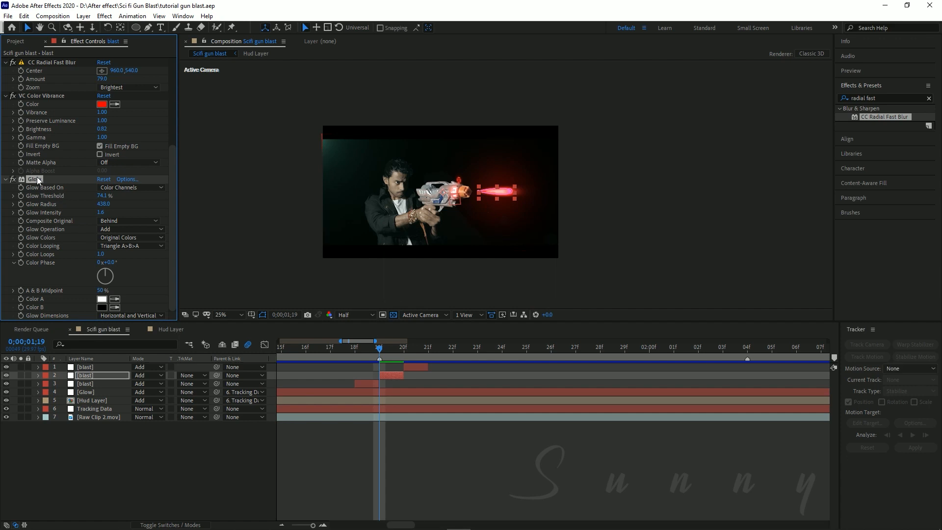
pyautogui.click(409, 366)
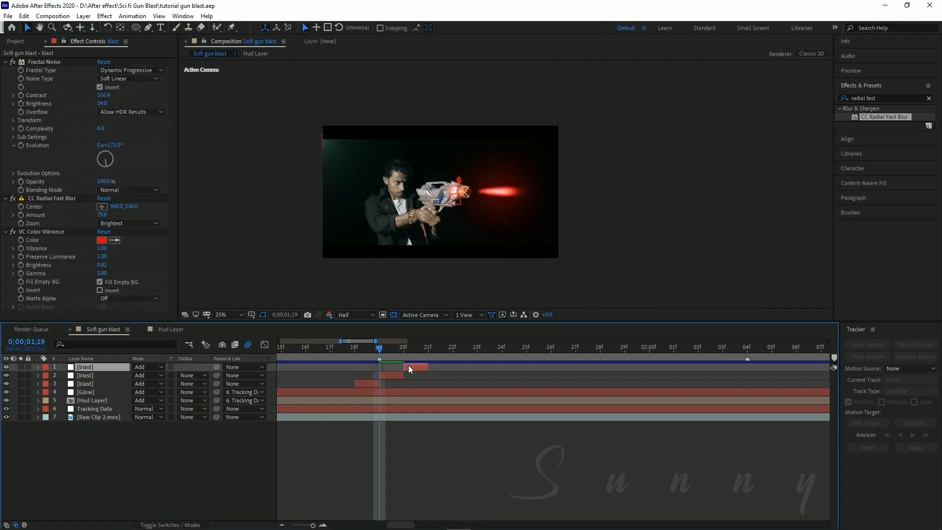
pyautogui.hotkey('ctrl', 'v')
pyautogui.click(396, 347)
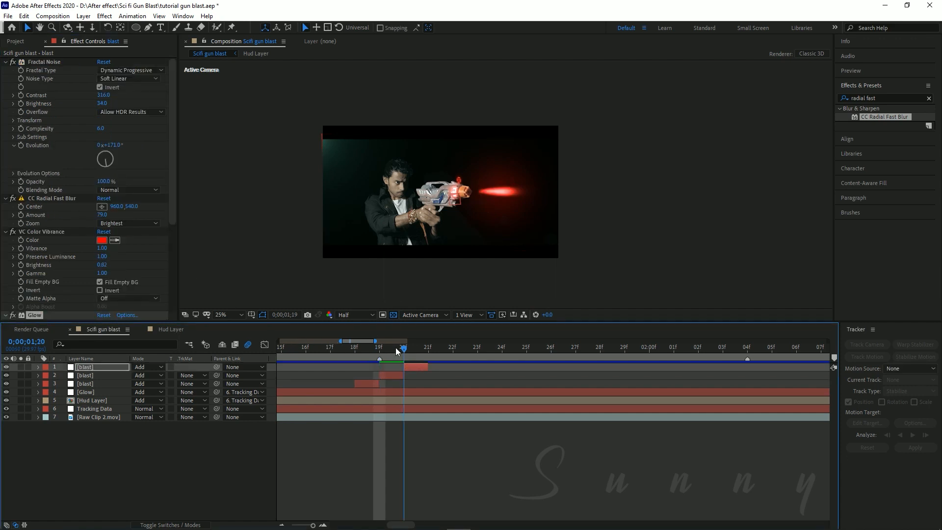
# Play back the glowing blast and enlarge the composition view to inspect the shot.
pyautogui.moveTo(400, 347); pyautogui.dragTo(281, 354)
pyautogui.press('-')
pyautogui.press('-')
pyautogui.press('space')
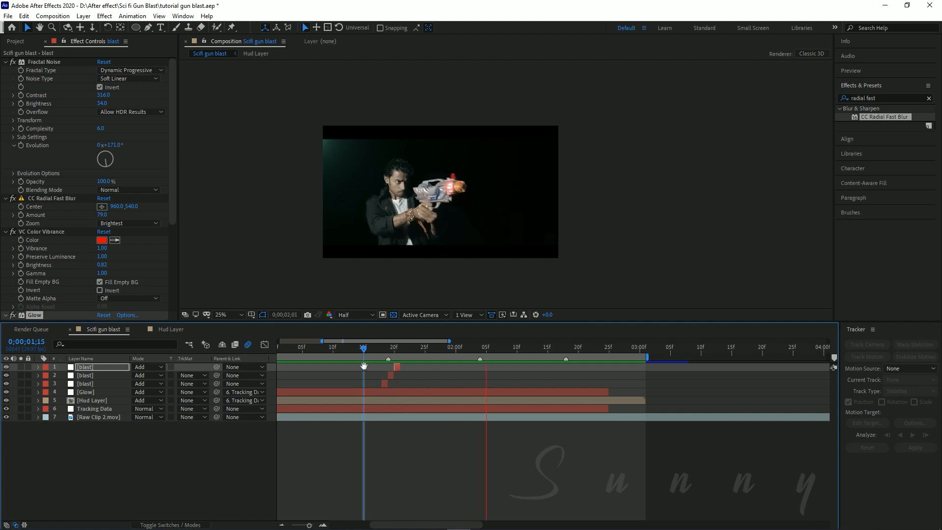
pyautogui.press('space')
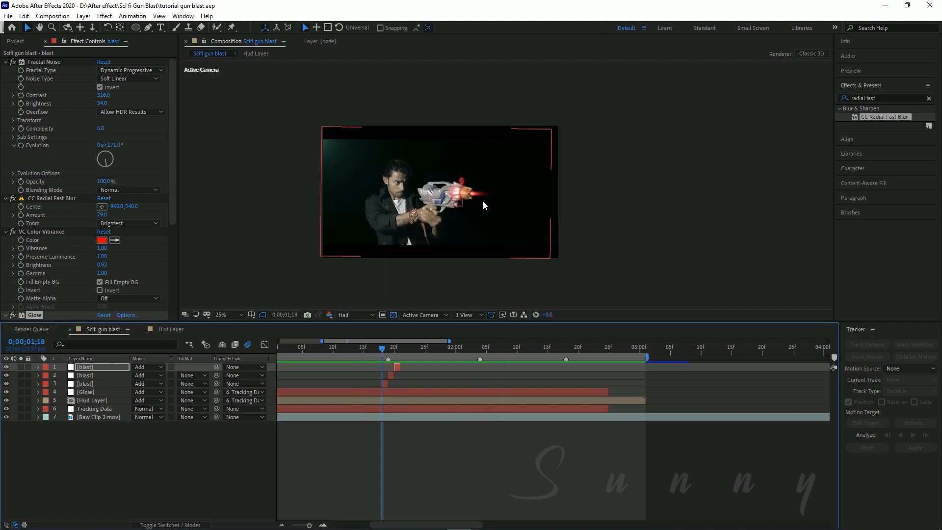
pyautogui.moveTo(453, 226); pyautogui.dragTo(502, 226)
pyautogui.click(221, 315)
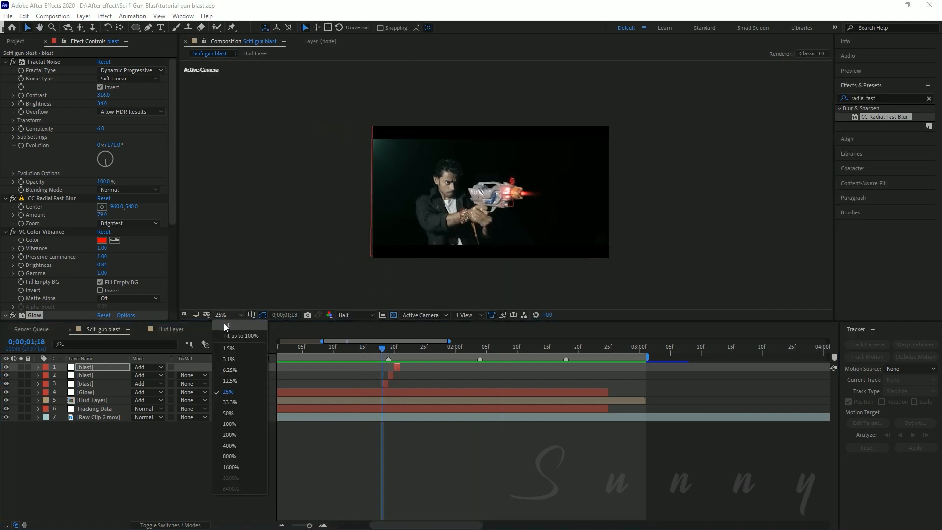
pyautogui.click(227, 329)
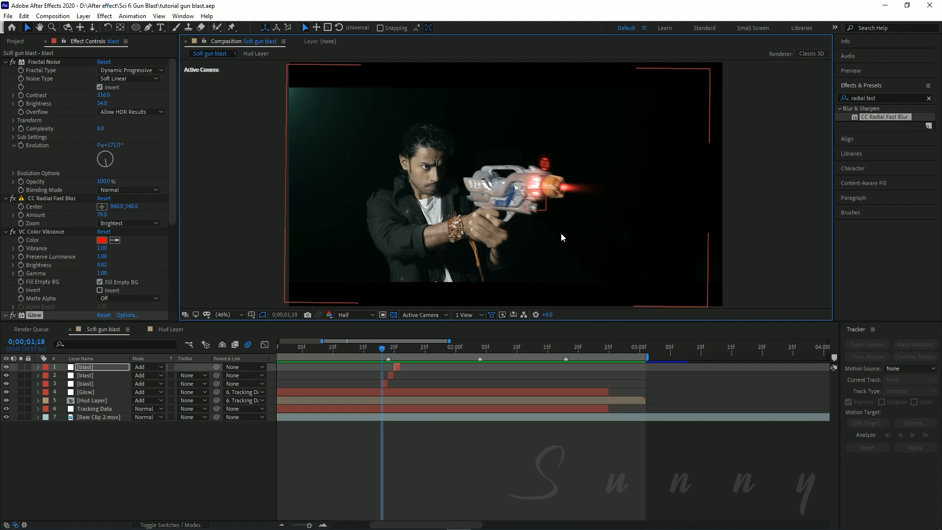
pyautogui.scroll(1, 569, 230)
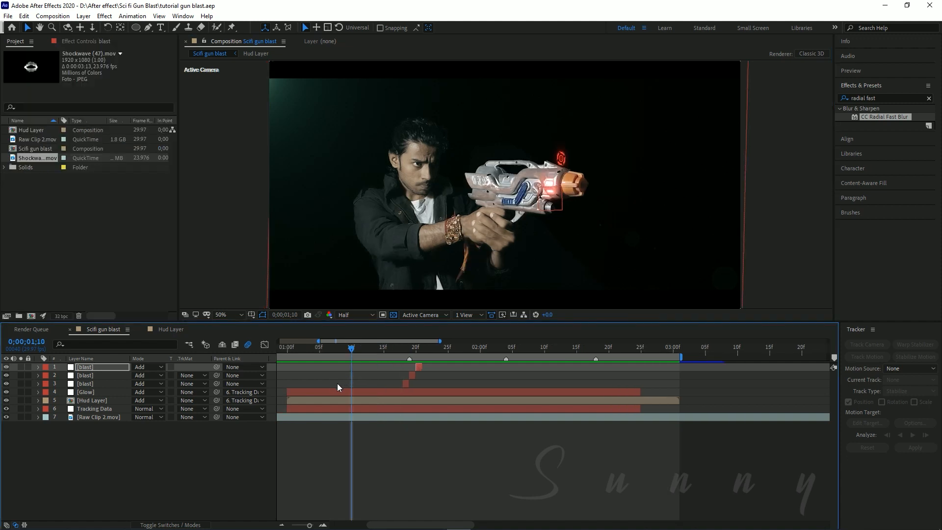
# Go to 0;00;01;17, then switch to File Explorer and browse the shockwave clips in the ShockwavePackHD Resources folder.
pyautogui.hscroll(-3, 341, 384)
pyautogui.moveTo(413, 349); pyautogui.dragTo(455, 350)
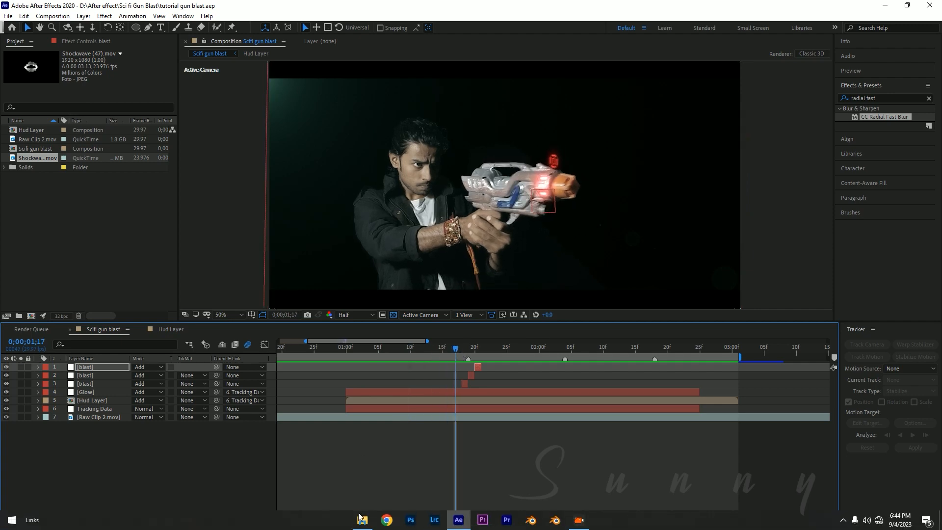
pyautogui.click(363, 520)
pyautogui.keyDown('ctrl'); pyautogui.scroll(5, 560, 324); pyautogui.keyUp('ctrl')
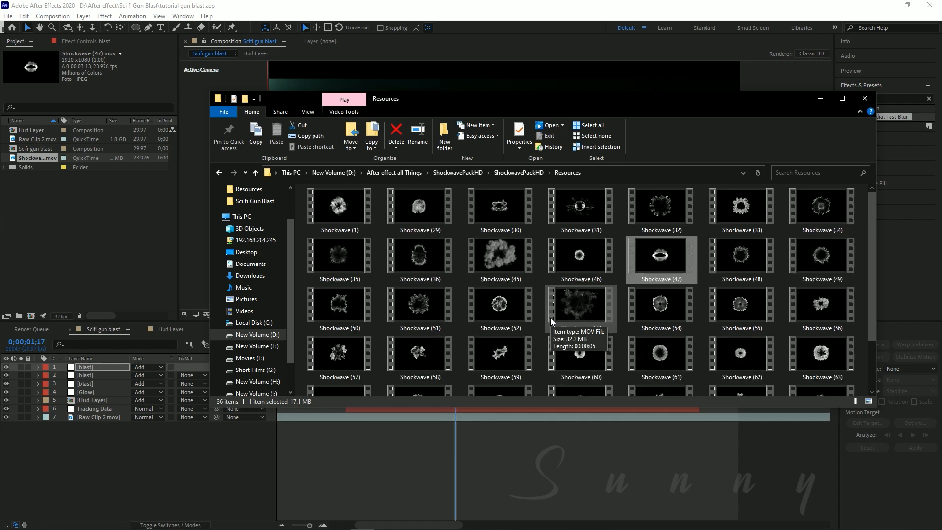
pyautogui.keyDown('ctrl'); pyautogui.scroll(-4, 550, 319); pyautogui.keyUp('ctrl')
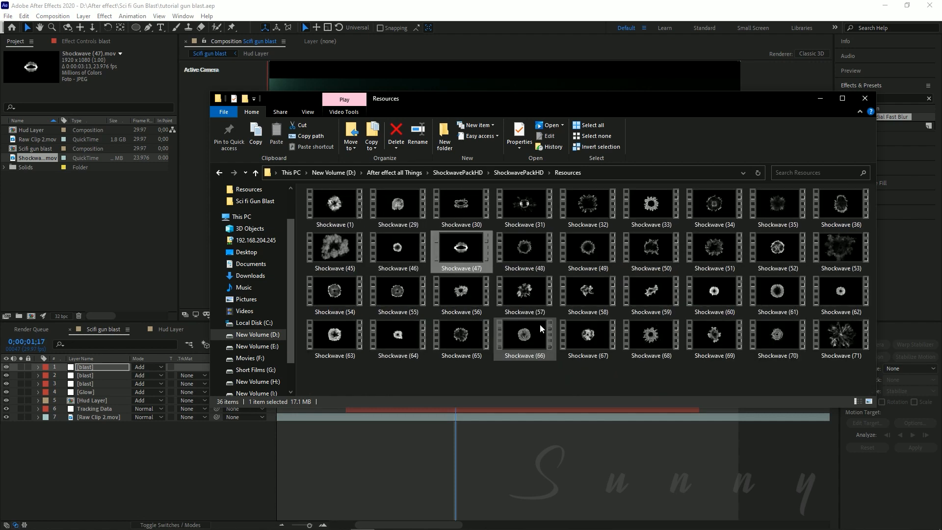
# Look through the shockwave clips in the Resources folder as larger thumbnails, and switch back to After Effects.
pyautogui.keyDown('ctrl'); pyautogui.scroll(4, 538, 335); pyautogui.keyUp('ctrl')
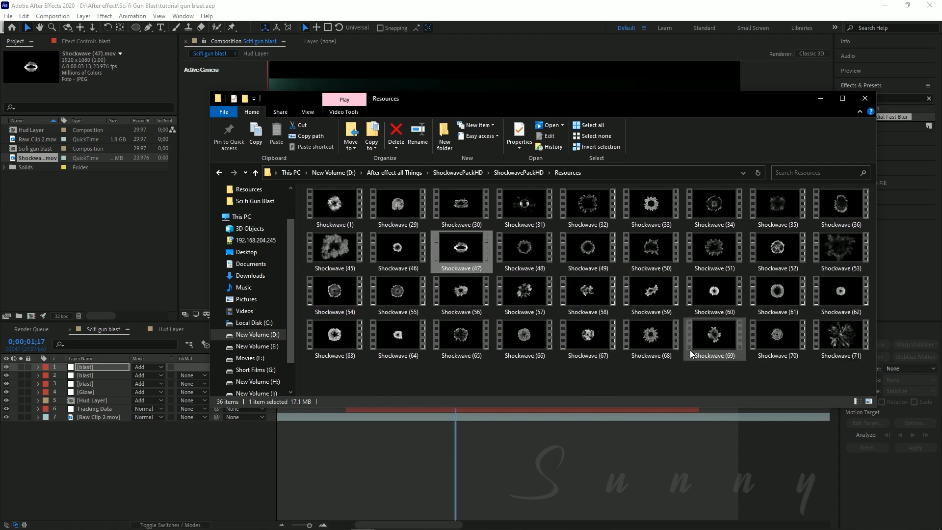
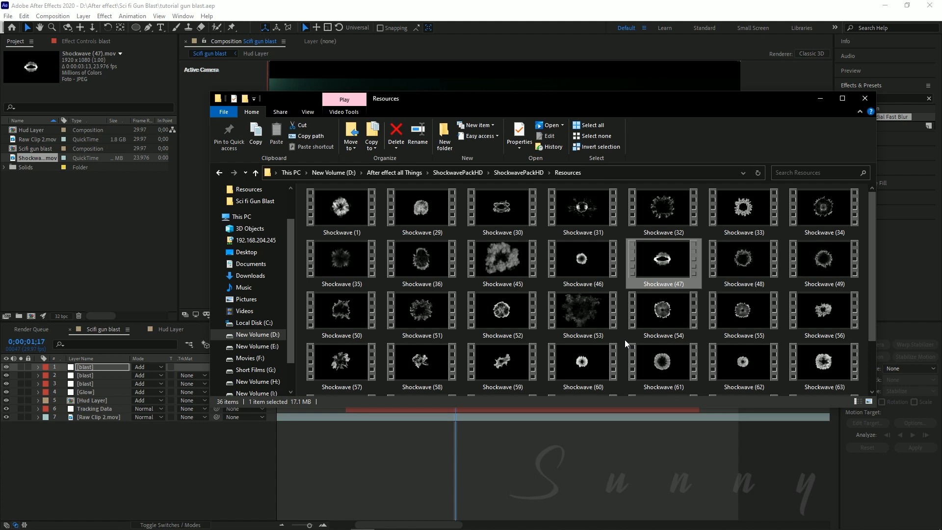
pyautogui.scroll(-2, 638, 300)
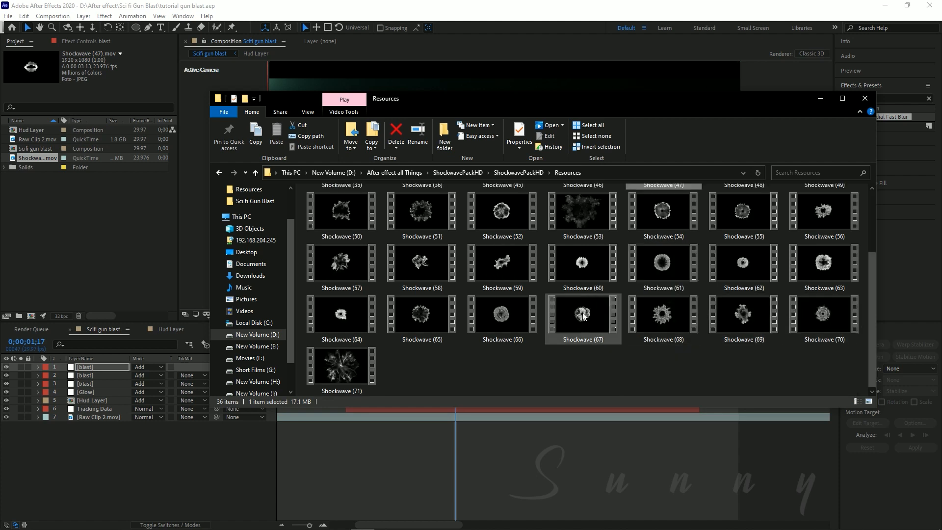
pyautogui.scroll(2, 583, 314)
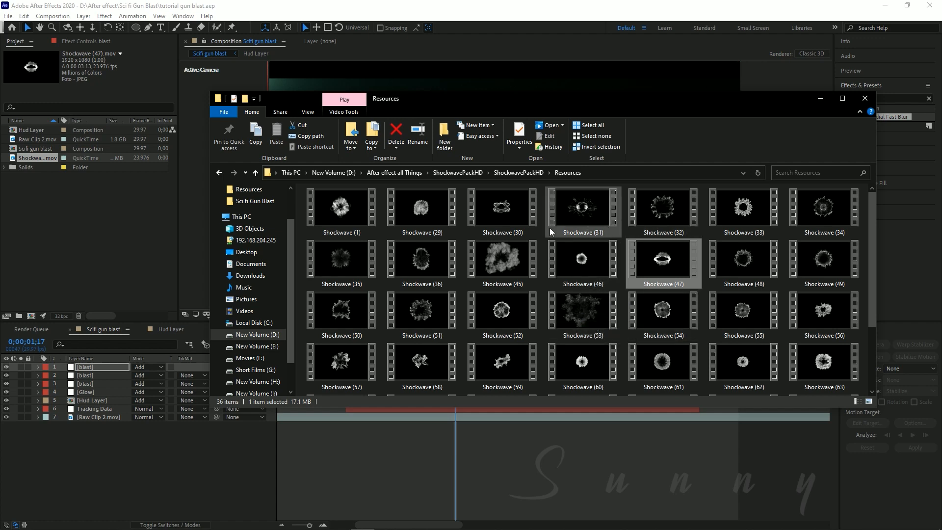
pyautogui.scroll(-2, 502, 255)
pyautogui.click(53, 431)
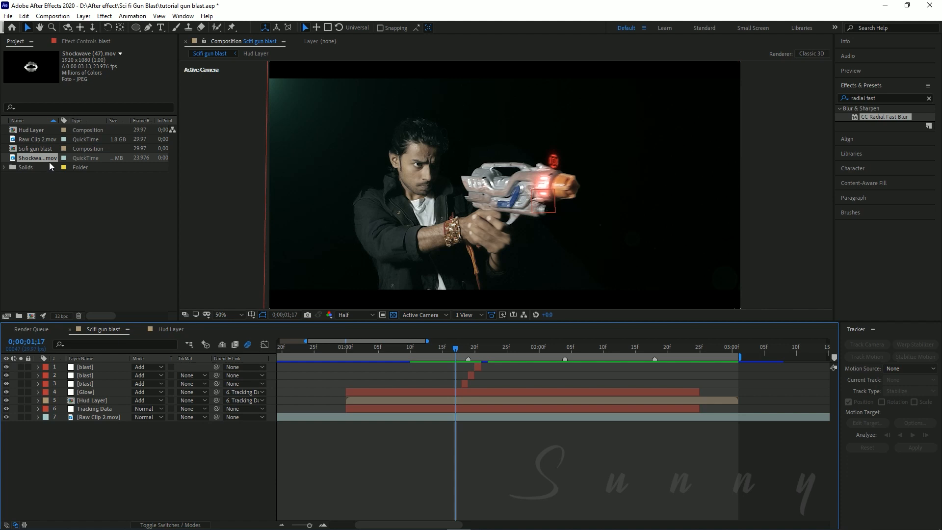
# Place Shockwave (47).mov in the timeline beneath the three blast layers, starting at 0;00;01;19, and go to that frame.
pyautogui.moveTo(47, 156); pyautogui.dragTo(101, 390)
pyautogui.moveTo(439, 400); pyautogui.dragTo(678, 410)
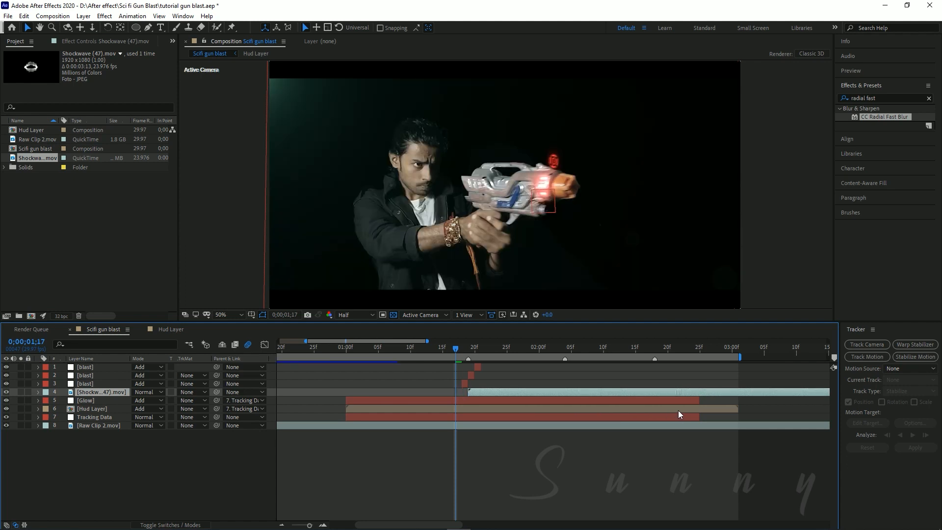
pyautogui.scroll(3, 452, 382)
pyautogui.click(516, 349)
pyautogui.scroll(-5, 518, 402)
pyautogui.scroll(4, 340, 393)
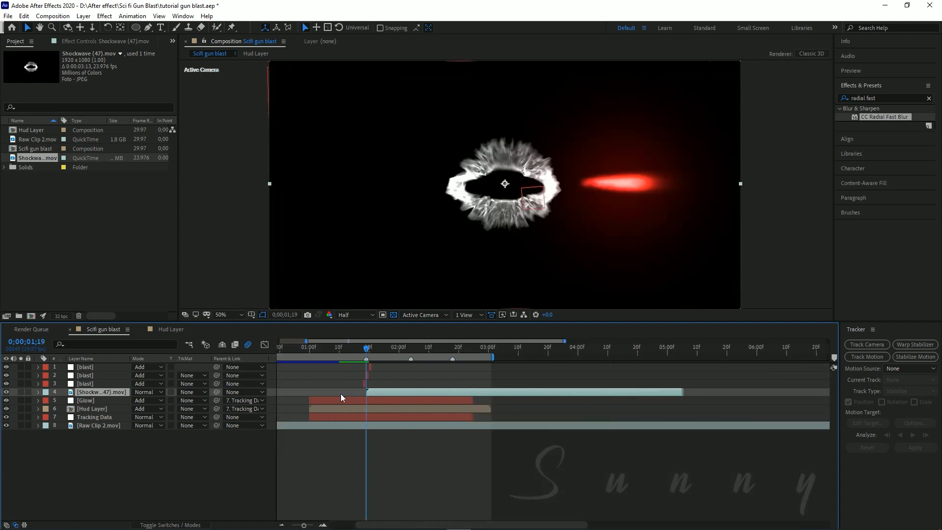
# Time-stretch the Shockwave (47) layer with a stretch factor of 30 and play back the result.
pyautogui.rightClick(420, 392)
pyautogui.moveTo(488, 167)
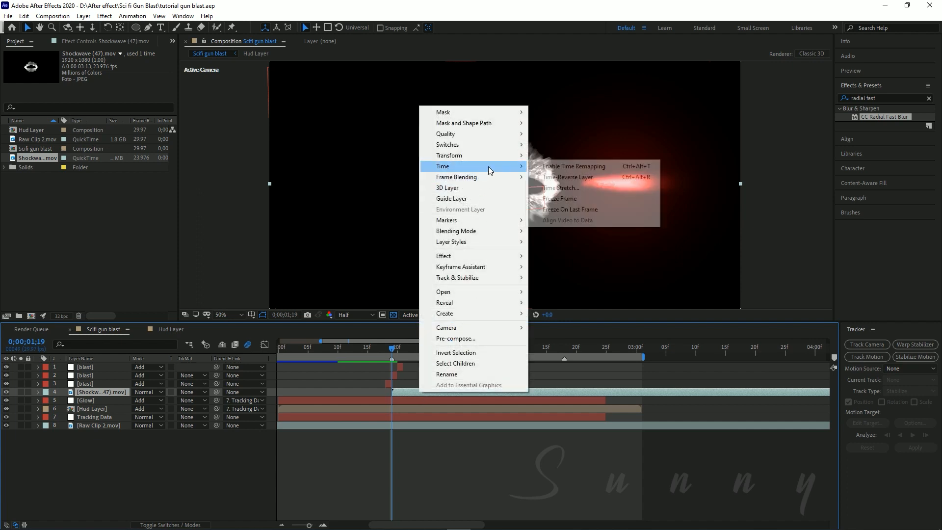
pyautogui.click(560, 188)
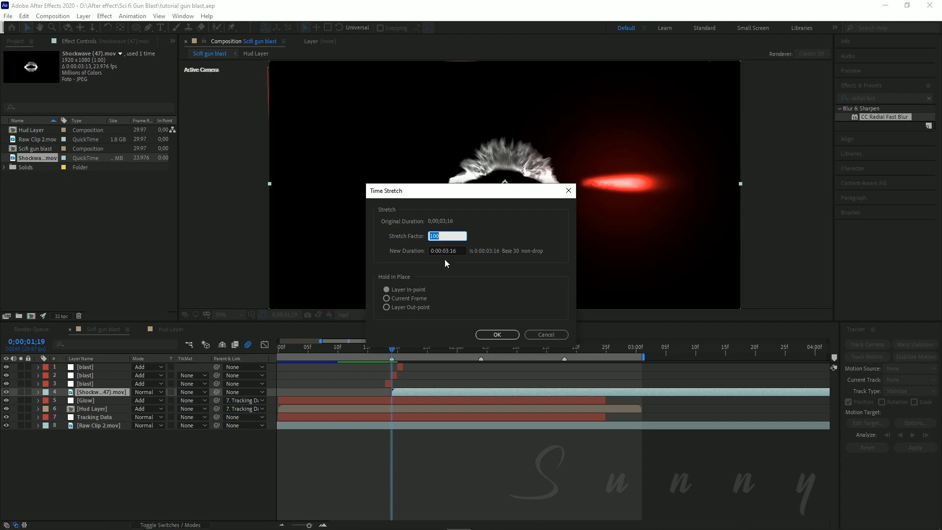
pyautogui.write('30')
pyautogui.press('Return')
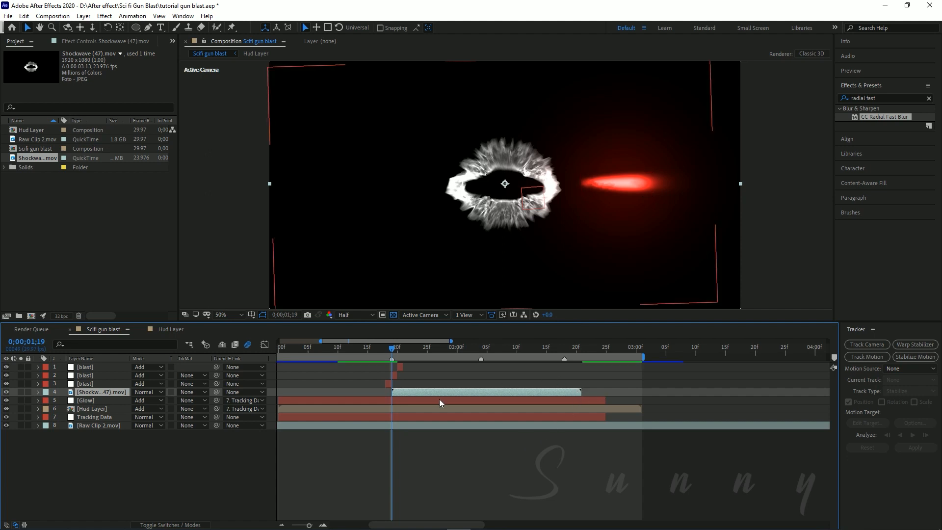
pyautogui.press('space')
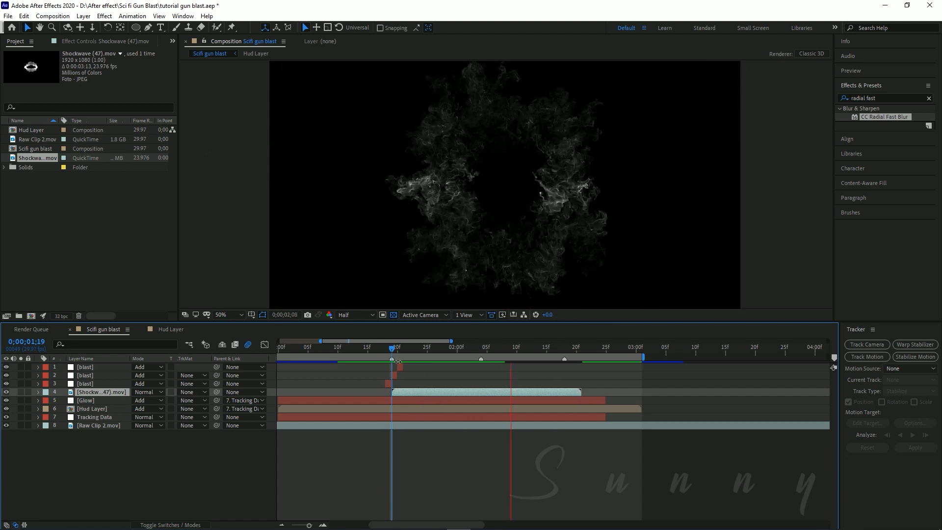
# Save the project and set the Shockwave (47) layer's blending mode to Add.
pyautogui.hotkey('ctrl', 's')
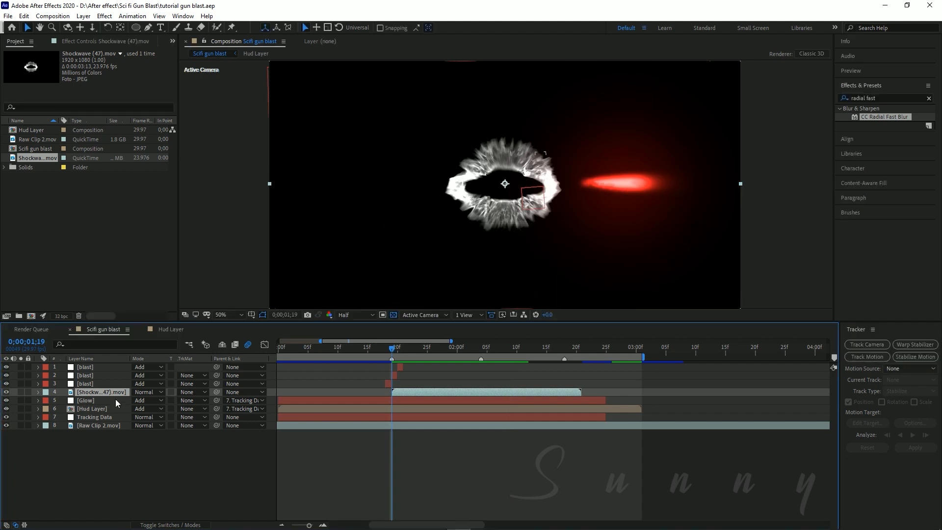
pyautogui.click(140, 392)
pyautogui.click(216, 204)
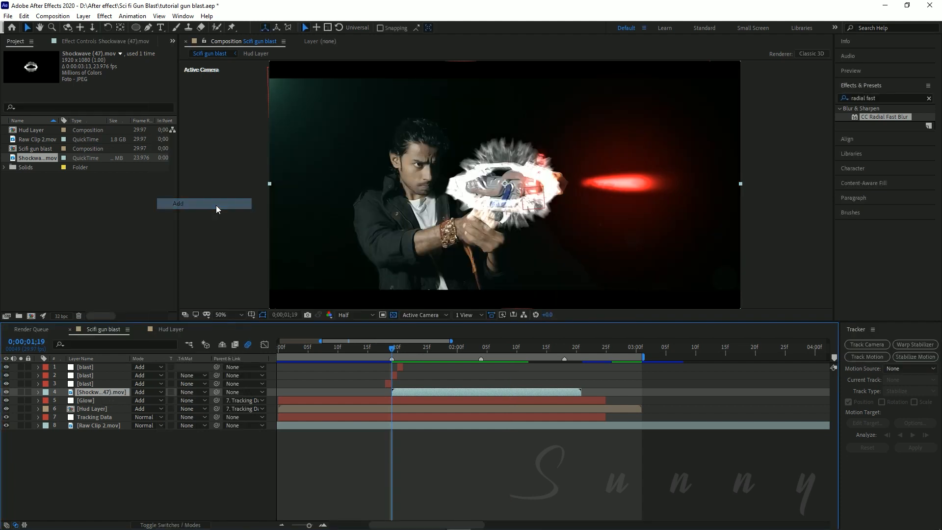
# Make the Shockwave (47) layer 3D, shrink it and position it at the gun's muzzle, turned in perspective to the barrel.
pyautogui.press('F4')
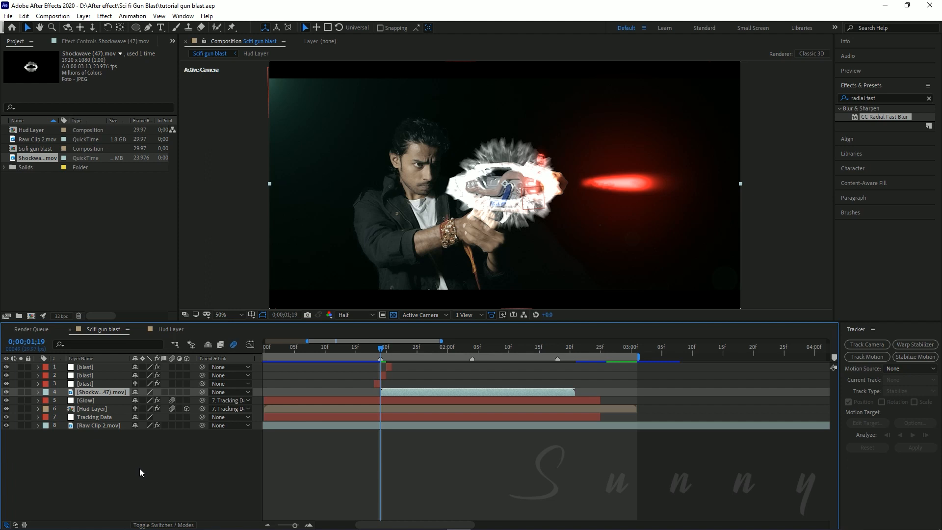
pyautogui.click(186, 392)
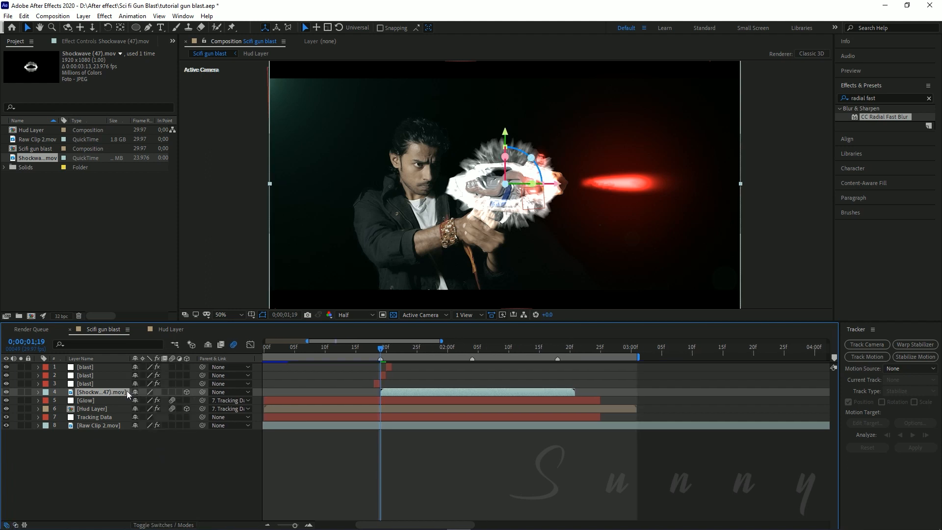
pyautogui.click(187, 391)
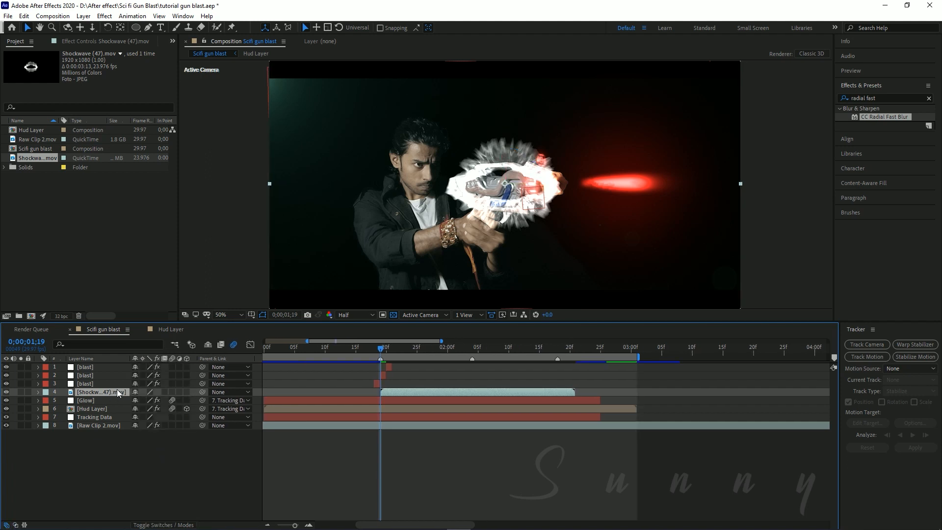
pyautogui.click(187, 391)
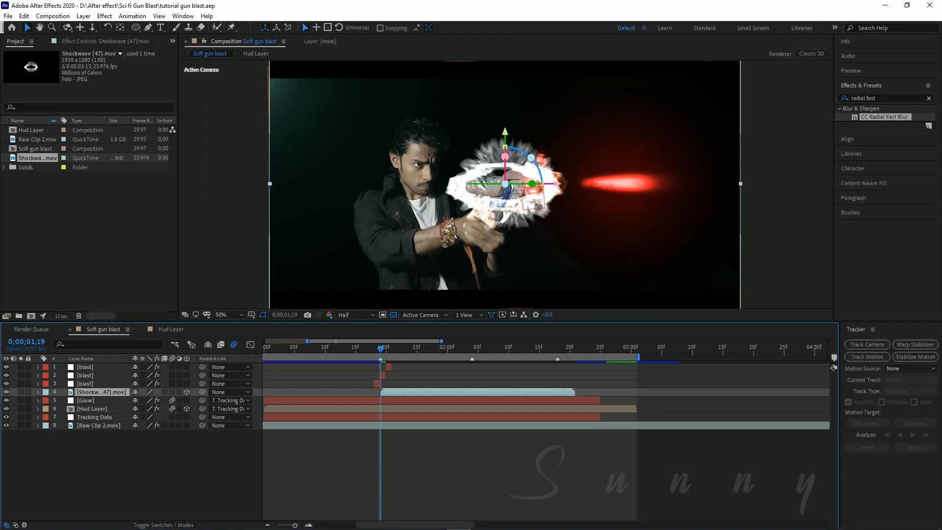
pyautogui.moveTo(532, 184); pyautogui.dragTo(617, 250)
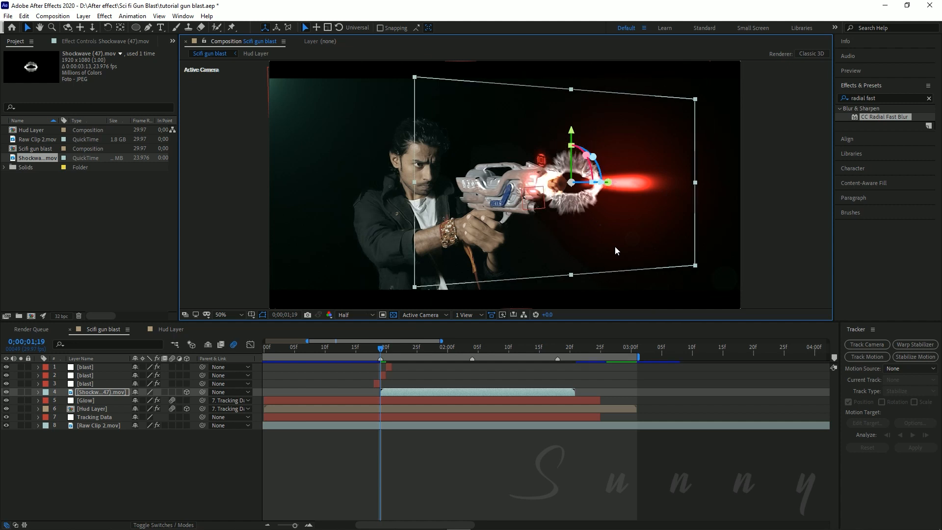
# Enlarge the shockwave and fine-tune its angle and position at the muzzle, checking it over time with playback.
pyautogui.moveTo(381, 352); pyautogui.dragTo(477, 349)
pyautogui.moveTo(522, 346); pyautogui.dragTo(382, 352)
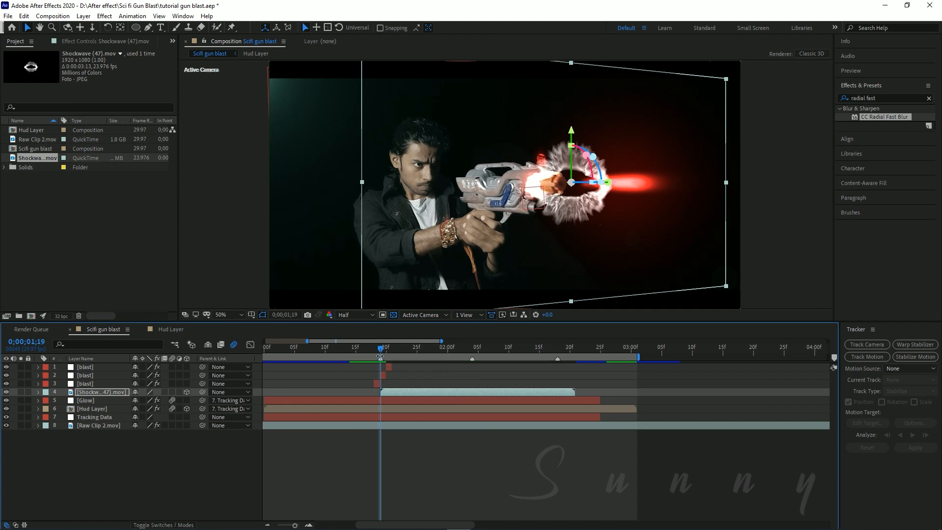
pyautogui.moveTo(602, 187); pyautogui.dragTo(605, 183)
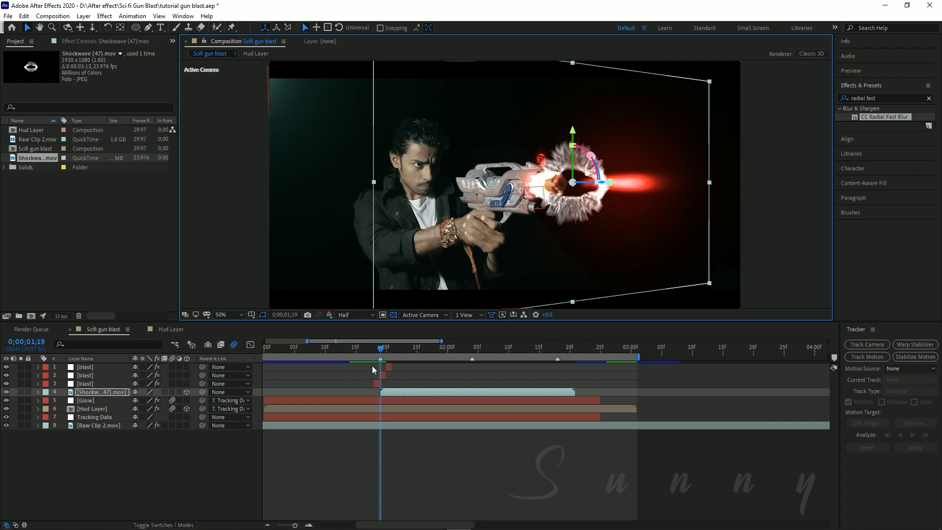
pyautogui.press('space')
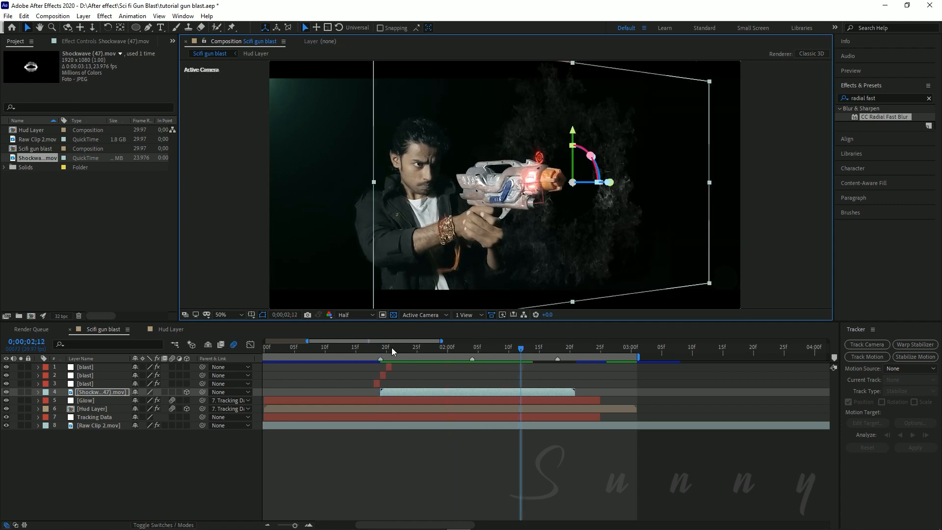
pyautogui.press('space')
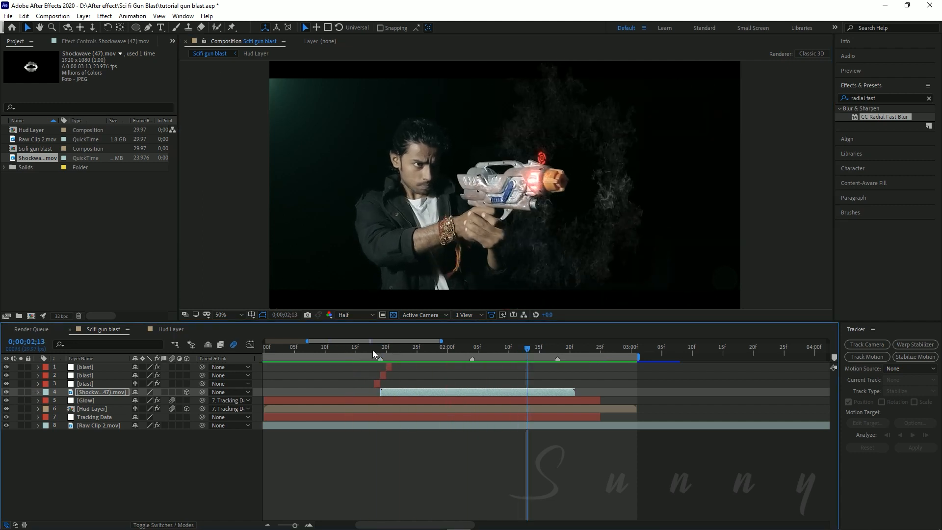
pyautogui.press('space')
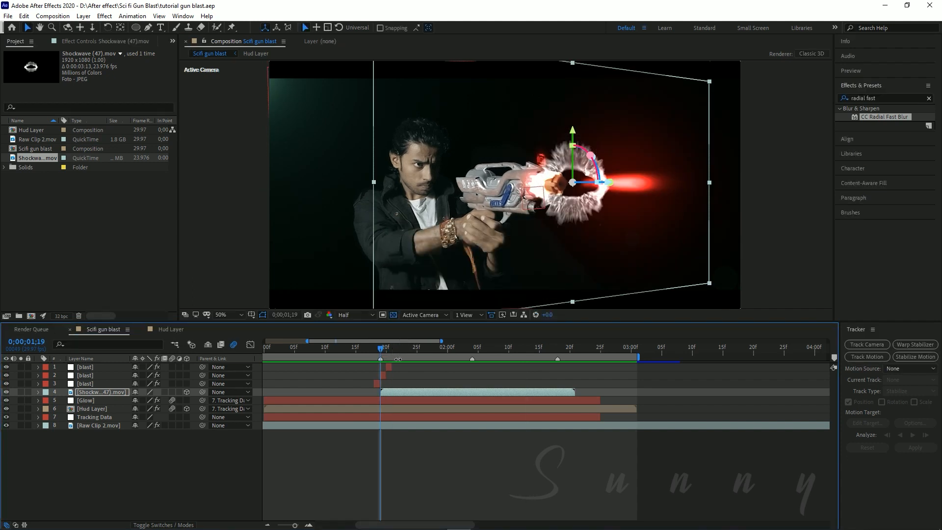
# Apply the Video Copilot VC Color Vibrance effect to the shockwave layer at 0;00;01;29.
pyautogui.moveTo(392, 350); pyautogui.dragTo(441, 350)
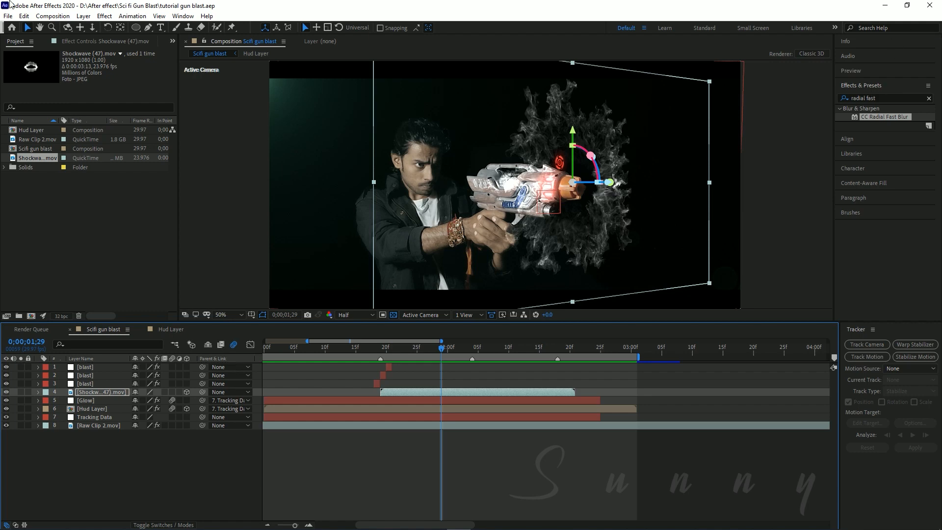
pyautogui.click(102, 17)
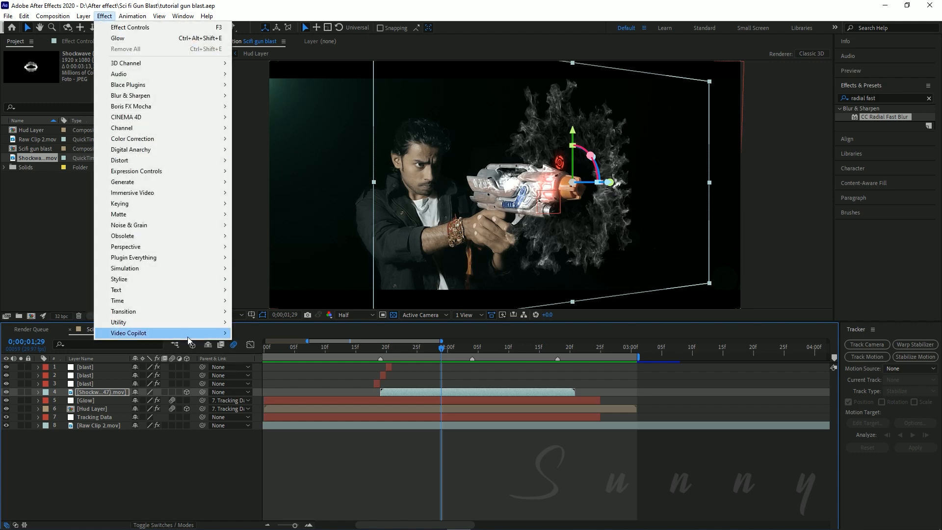
pyautogui.moveTo(189, 333)
pyautogui.click(269, 377)
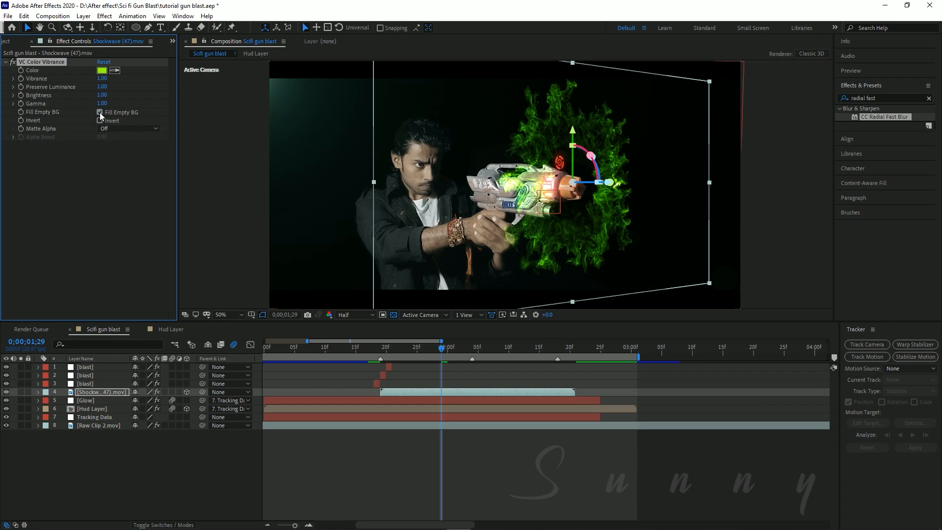
# Try the Screen and Subtract blending modes on the shockwave layer, then return it to Add.
pyautogui.press('F4')
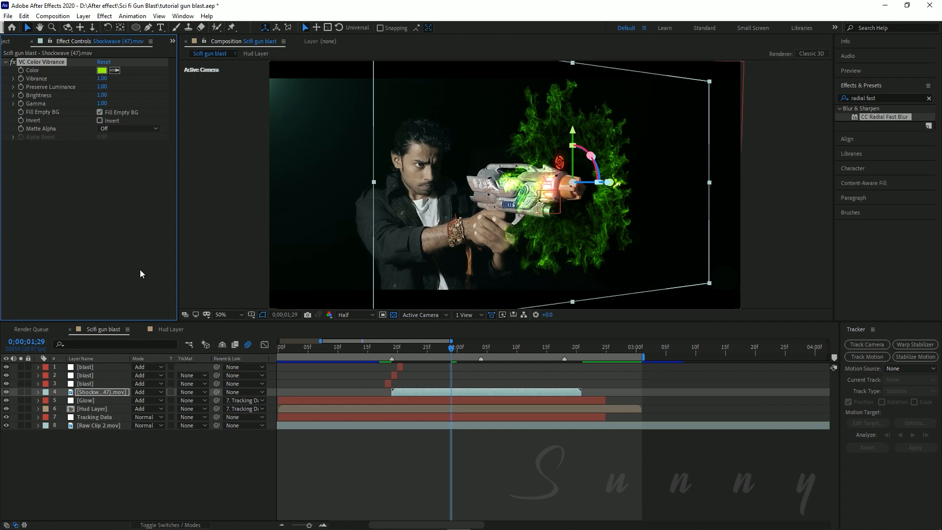
pyautogui.click(156, 392)
pyautogui.click(206, 204)
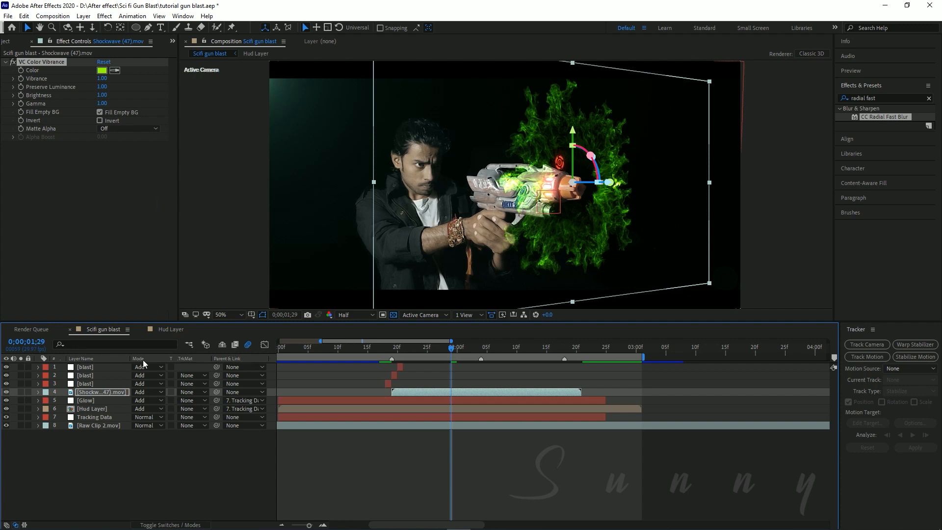
pyautogui.click(150, 396)
pyautogui.click(201, 231)
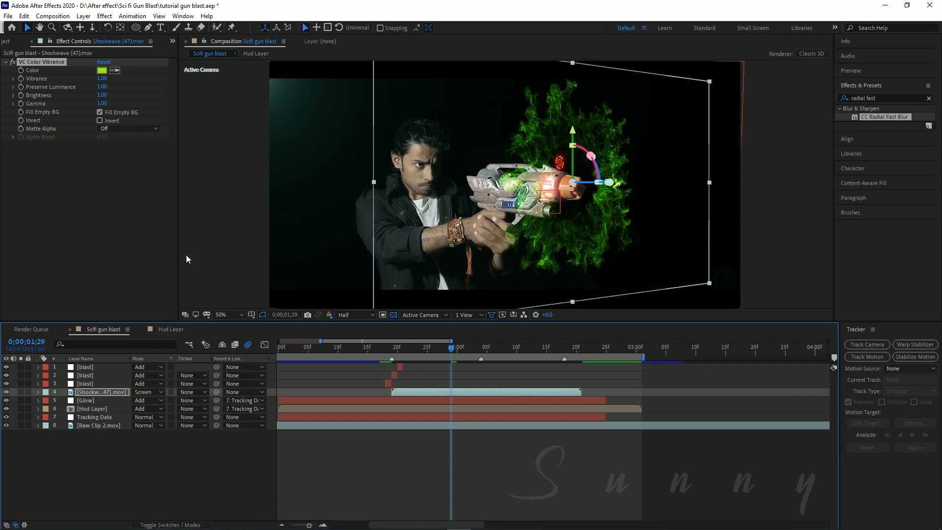
pyautogui.click(159, 392)
pyautogui.click(159, 306)
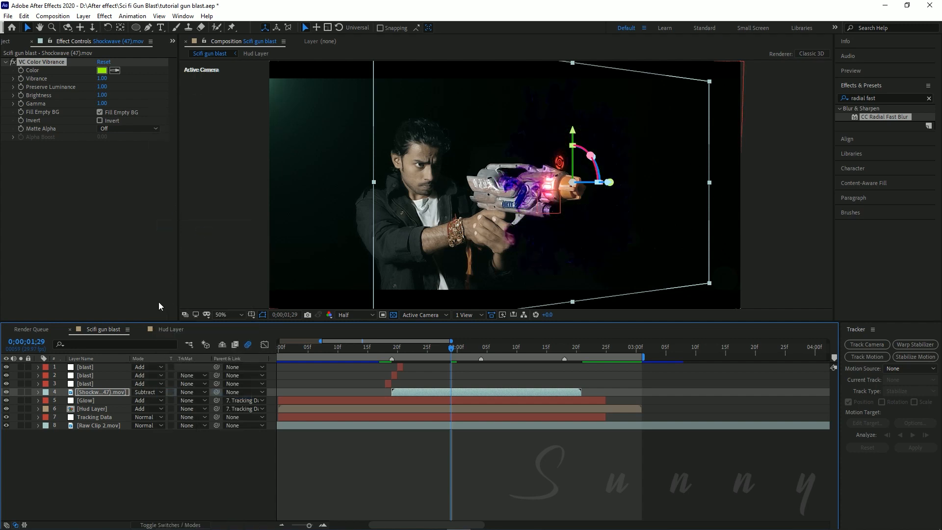
pyautogui.click(150, 392)
pyautogui.click(199, 206)
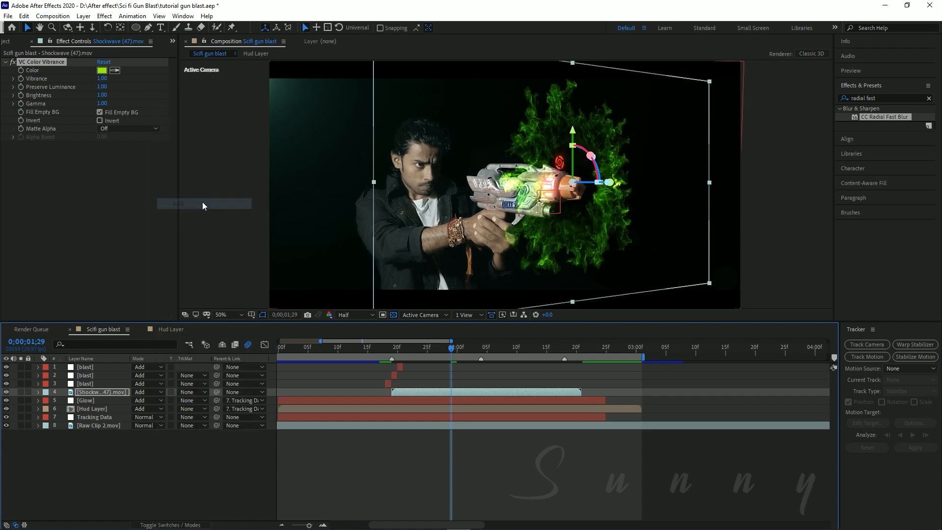
# Set the shockwave's VC Color Vibrance color to pure red, FF0000.
pyautogui.click(102, 70)
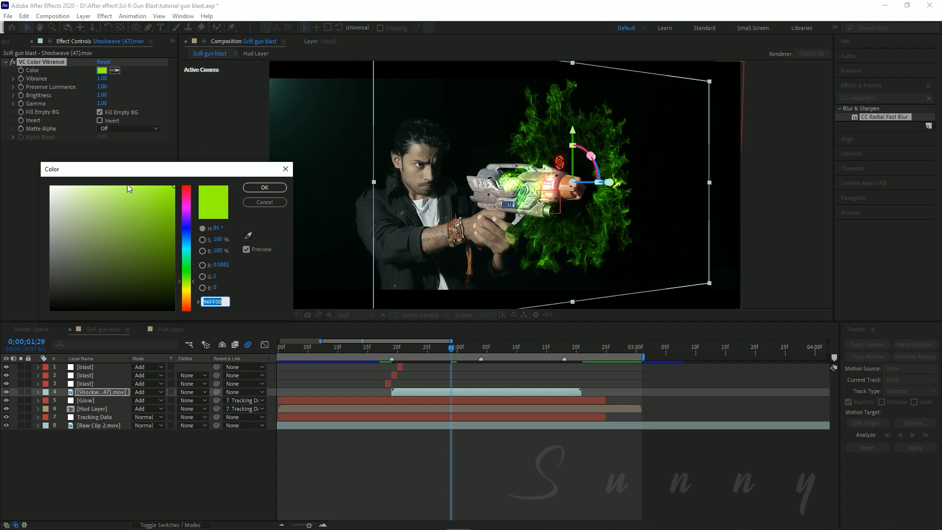
pyautogui.moveTo(190, 197); pyautogui.dragTo(189, 185)
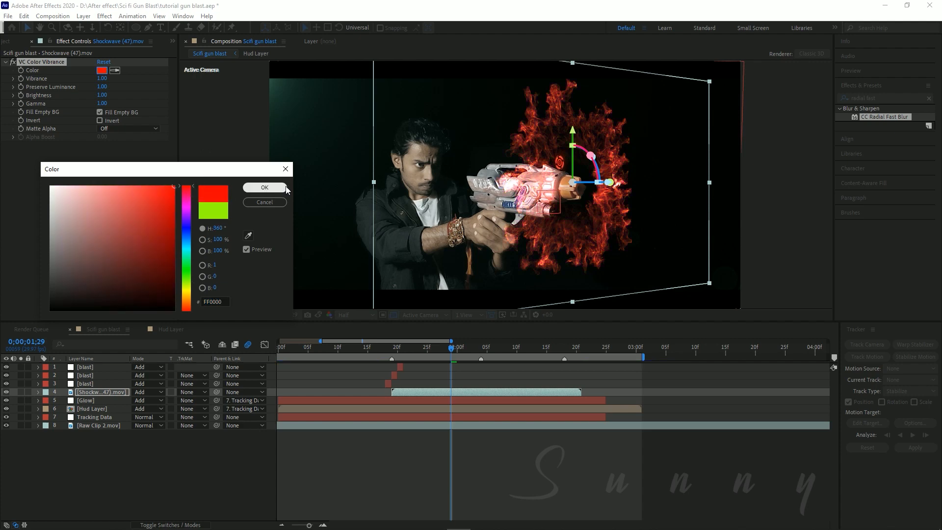
pyautogui.click(265, 188)
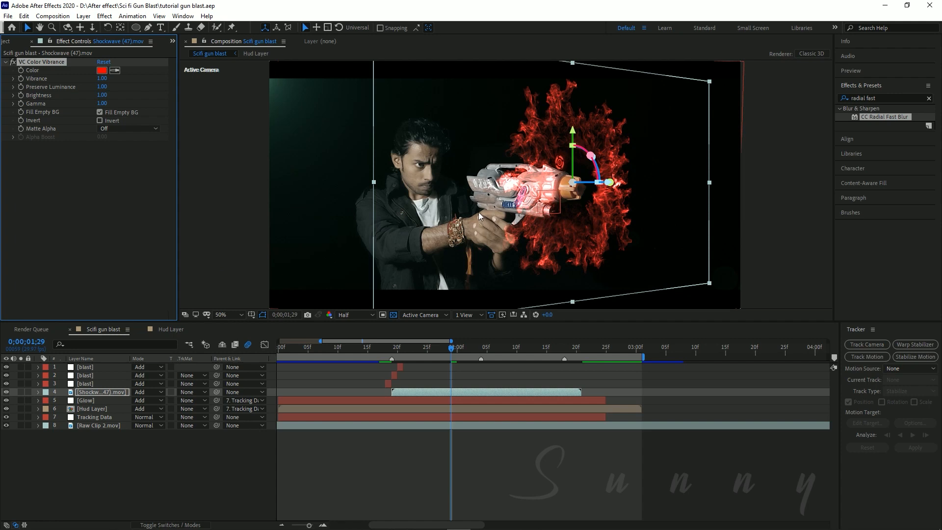
# Return to the start of the composition at 0;00;00;00, with more of the timeline in view.
pyautogui.scroll(3, 428, 352)
pyautogui.scroll(-10, 427, 352)
pyautogui.moveTo(342, 347); pyautogui.dragTo(276, 352)
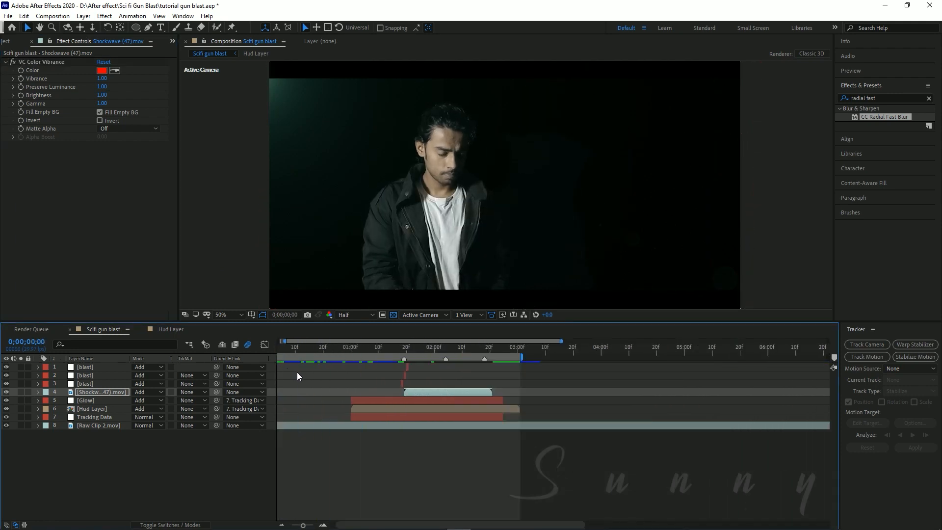
# Play the composition from the start to check the red muzzle blast and shockwave.
pyautogui.scroll(3, 296, 372)
pyautogui.press('space')
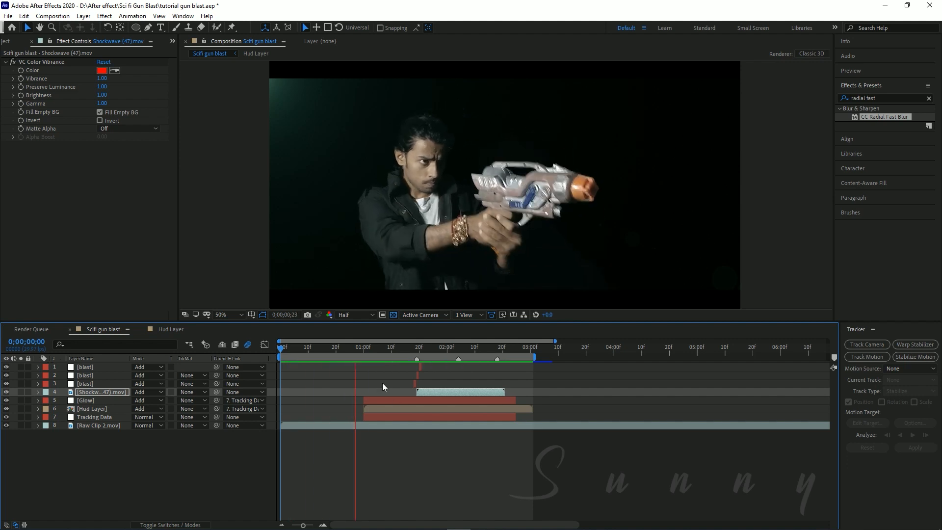
pyautogui.press('space')
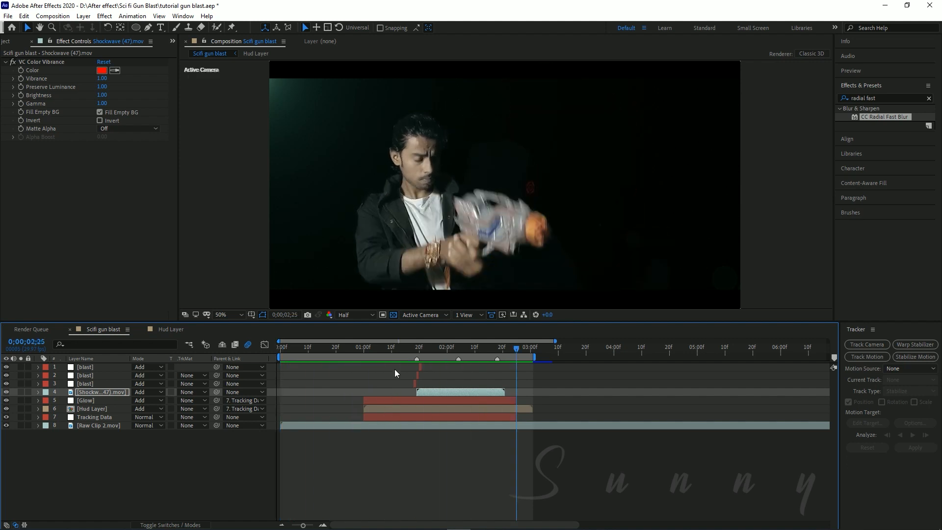
pyautogui.moveTo(367, 347)
pyautogui.mouseDown()
pyautogui.moveTo(300, 347)
pyautogui.moveTo(362, 353)
pyautogui.mouseUp()
pyautogui.press('space')
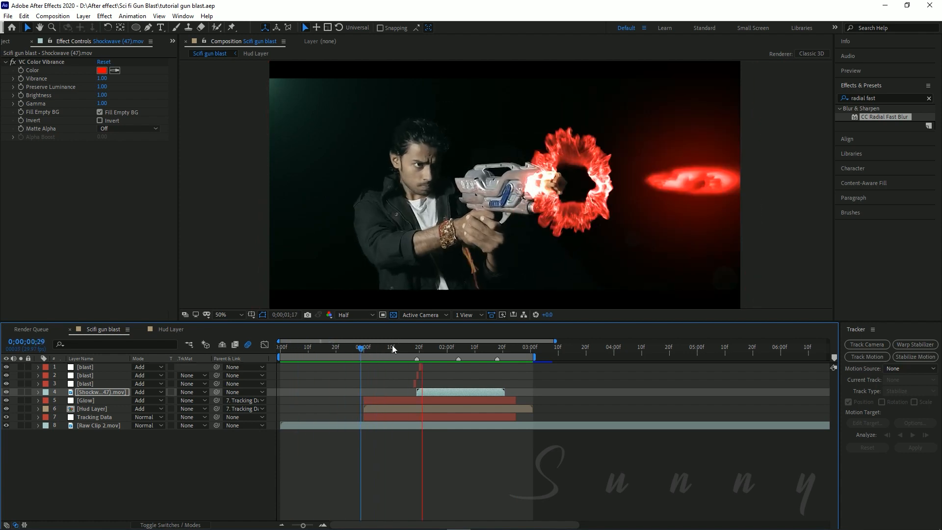
pyautogui.click(402, 346)
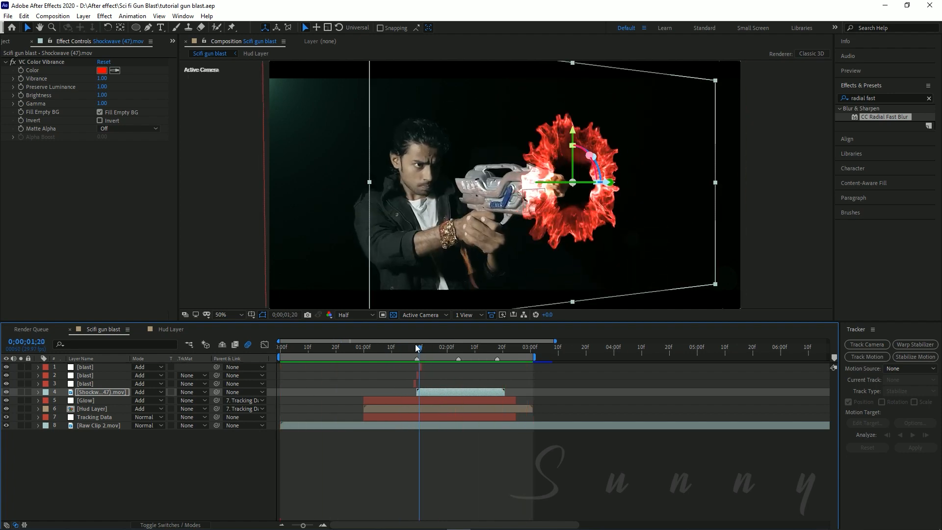
pyautogui.press('space')
pyautogui.scroll(2, 425, 377)
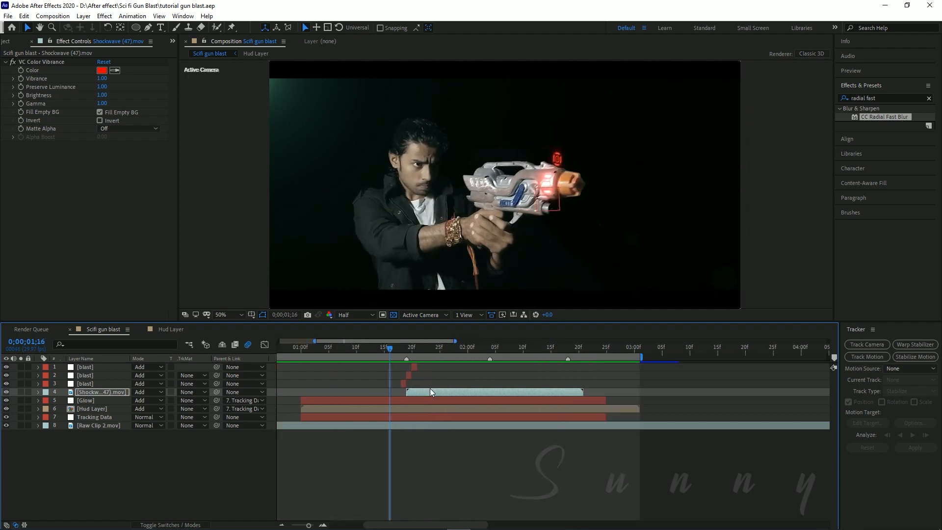
# Duplicate the three blast layers with their shockwave, stack the copies above all layers, and shift them so the copied shockwave starts at 0;00;02;05.
pyautogui.moveTo(399, 346); pyautogui.dragTo(506, 350)
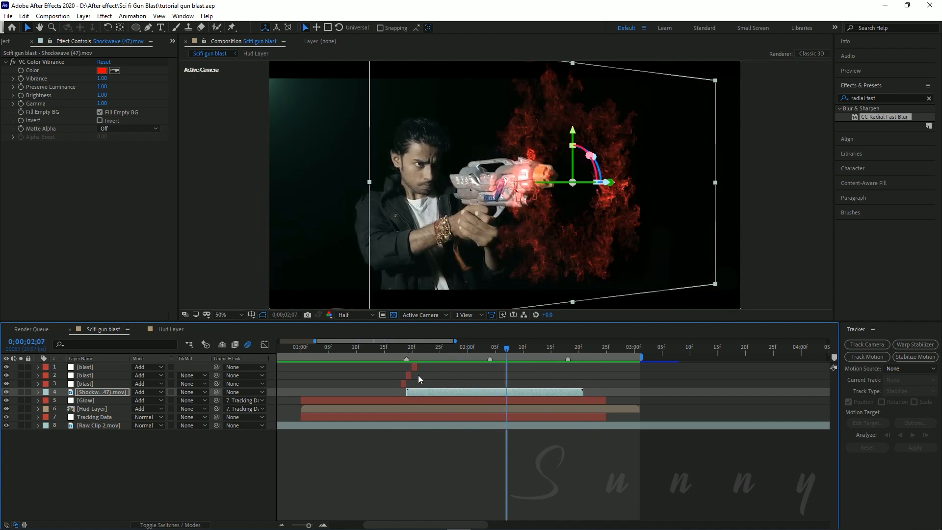
pyautogui.keyDown('shift'); pyautogui.click(109, 369); pyautogui.keyUp('shift')
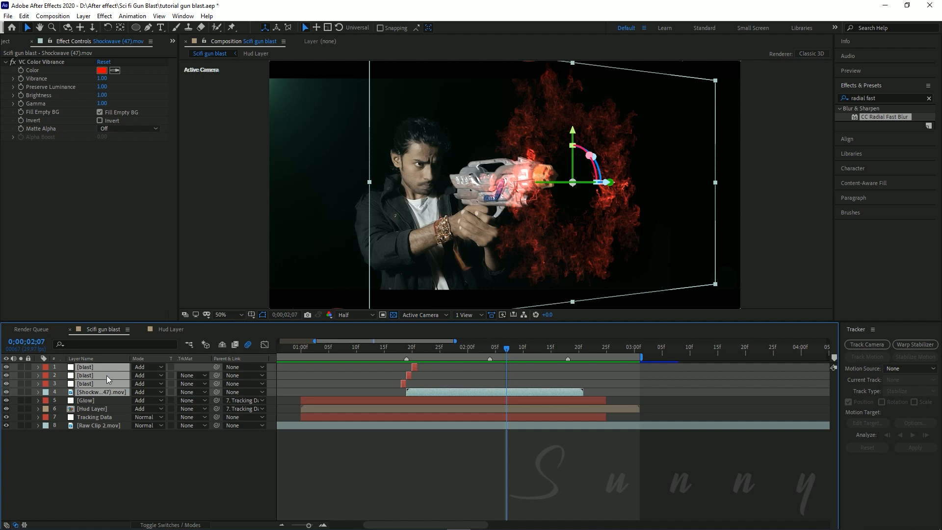
pyautogui.hotkey('ctrl', 'd')
pyautogui.moveTo(102, 416); pyautogui.dragTo(106, 372)
pyautogui.moveTo(425, 394); pyautogui.dragTo(513, 393)
pyautogui.scroll(4, 493, 402)
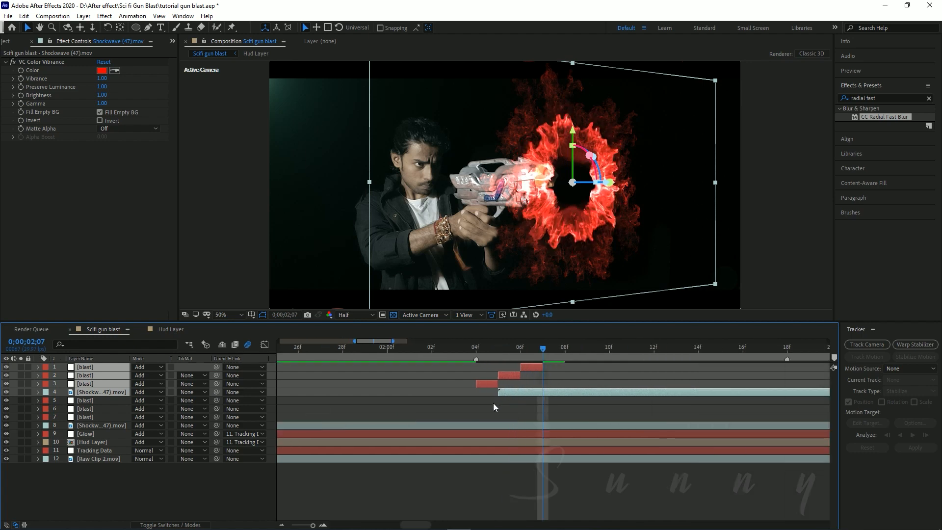
# Start the first copied blast at 0;00;02;02 and move it onto the gun's muzzle.
pyautogui.moveTo(470, 351); pyautogui.dragTo(431, 351)
pyautogui.click(489, 392)
pyautogui.moveTo(488, 383); pyautogui.dragTo(445, 384)
pyautogui.scroll(1, 578, 196)
pyautogui.moveTo(578, 196); pyautogui.dragTo(452, 220)
pyautogui.scroll(1, 462, 204)
# Start the other two copied blasts at 0;00;02;03 and 0;00;02;04, repositioning each to follow the gun's muzzle.
pyautogui.moveTo(515, 376); pyautogui.dragTo(473, 377)
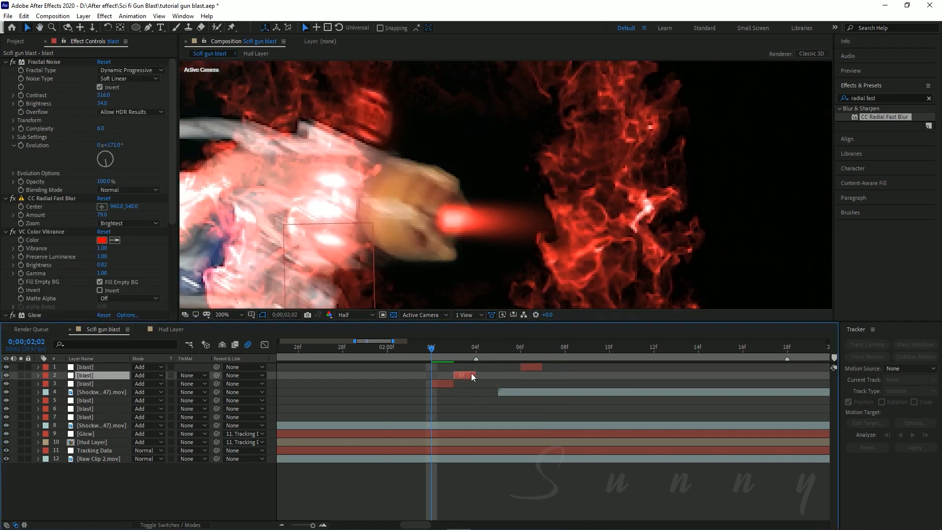
pyautogui.press('pagedown')
pyautogui.scroll(-1, 518, 236)
pyautogui.moveTo(555, 199); pyautogui.dragTo(581, 196)
pyautogui.moveTo(528, 367); pyautogui.dragTo(483, 367)
pyautogui.press('pagedown')
pyautogui.moveTo(696, 182); pyautogui.dragTo(710, 174)
# Move the copied shockwave layer in time to start at 0;00;02;03.
pyautogui.moveTo(511, 392); pyautogui.dragTo(467, 392)
pyautogui.press('pageup')
pyautogui.press('pageup')
pyautogui.scroll(-5, 428, 371)
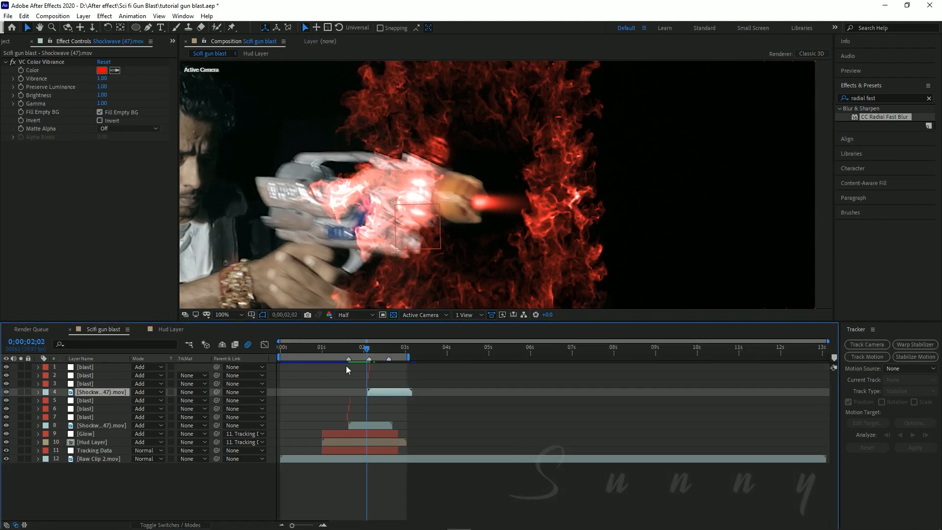
# Play the composition from the start to check both blasts, and save the project.
pyautogui.moveTo(358, 351); pyautogui.dragTo(287, 349)
pyautogui.press('space')
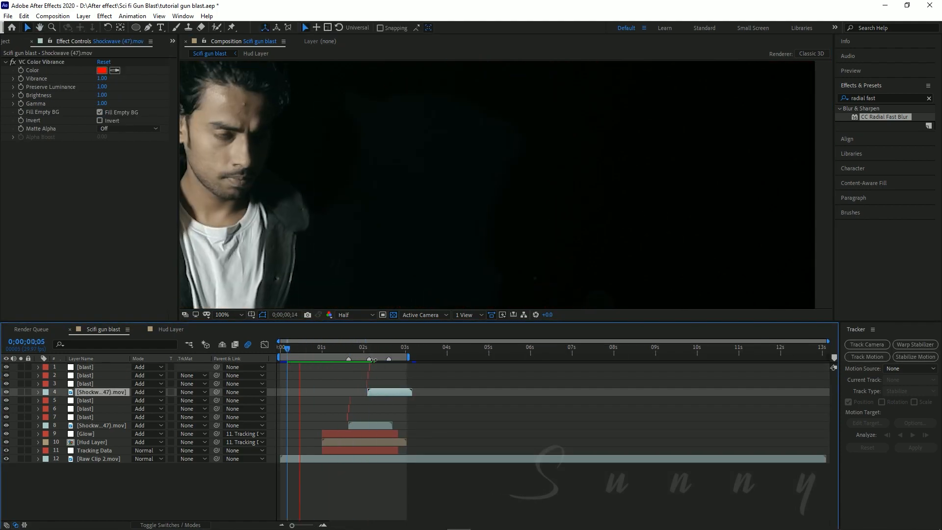
pyautogui.scroll(-3, 581, 203)
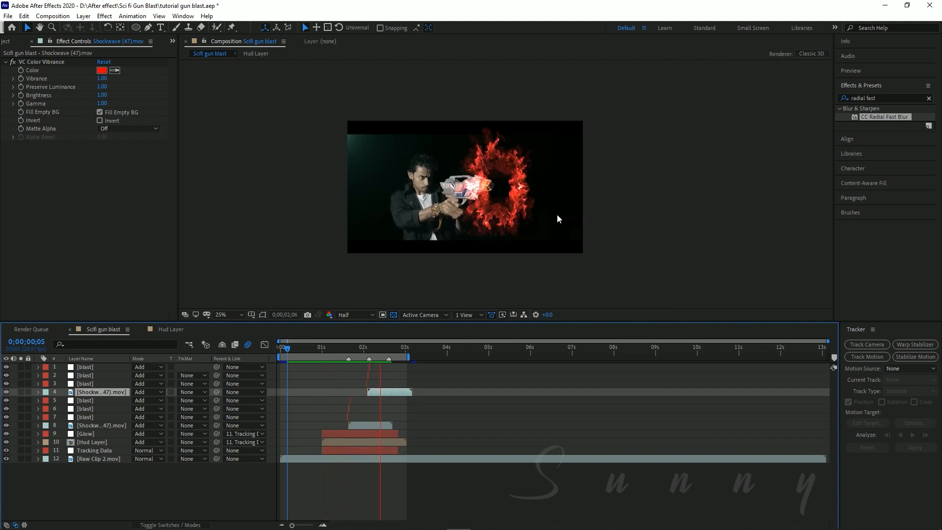
pyautogui.press('space')
pyautogui.scroll(2, 361, 375)
pyautogui.moveTo(381, 351); pyautogui.dragTo(278, 355)
pyautogui.press('space')
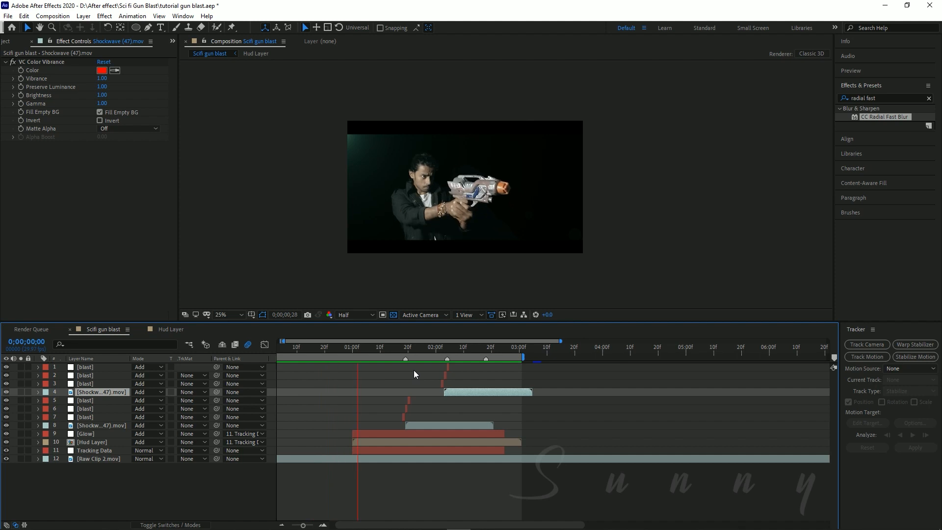
pyautogui.press('space')
pyautogui.moveTo(434, 351); pyautogui.dragTo(445, 351)
pyautogui.hotkey('ctrl', 's')
# Duplicate the second blast and shockwave set, stack the copies on top, and shift them so the first copied blast starts at 0;00;02;15.
pyautogui.scroll(3, 463, 396)
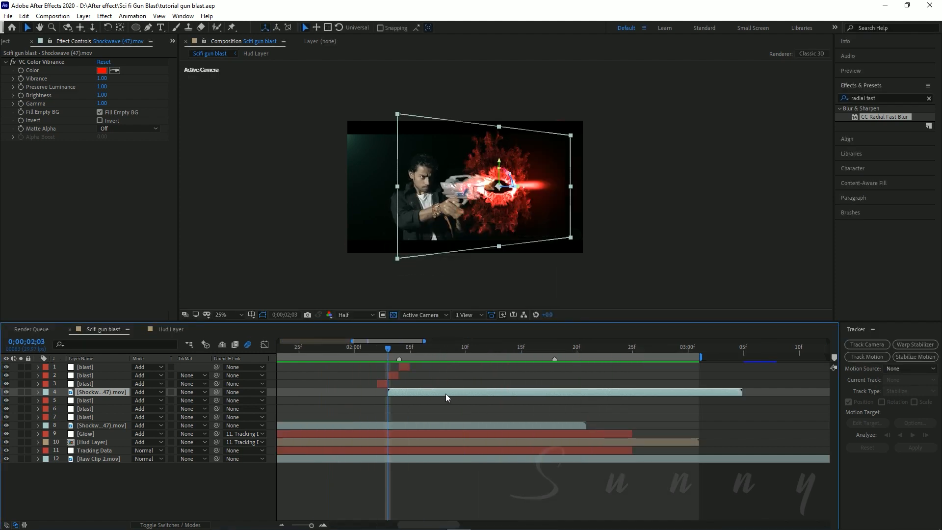
pyautogui.keyDown('shift'); pyautogui.click(103, 367); pyautogui.keyUp('shift')
pyautogui.hotkey('ctrl', 'd')
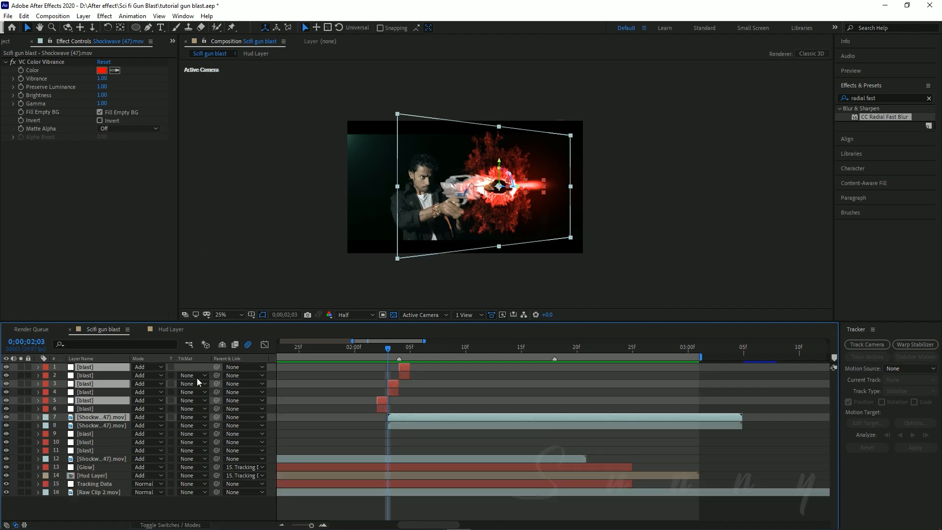
pyautogui.moveTo(105, 417); pyautogui.dragTo(105, 388)
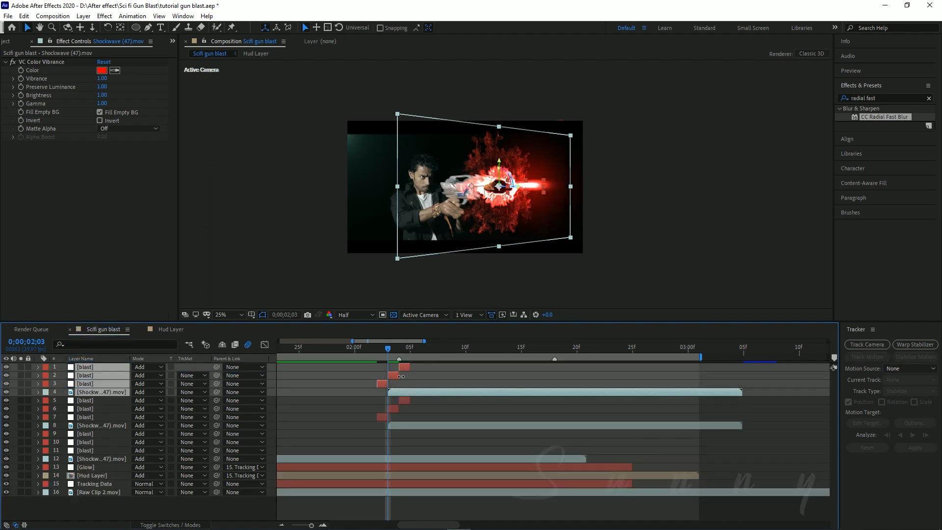
pyautogui.moveTo(403, 392); pyautogui.dragTo(622, 399)
pyautogui.moveTo(559, 349); pyautogui.dragTo(521, 359)
pyautogui.scroll(3, 544, 368)
pyautogui.moveTo(577, 382); pyautogui.dragTo(511, 383)
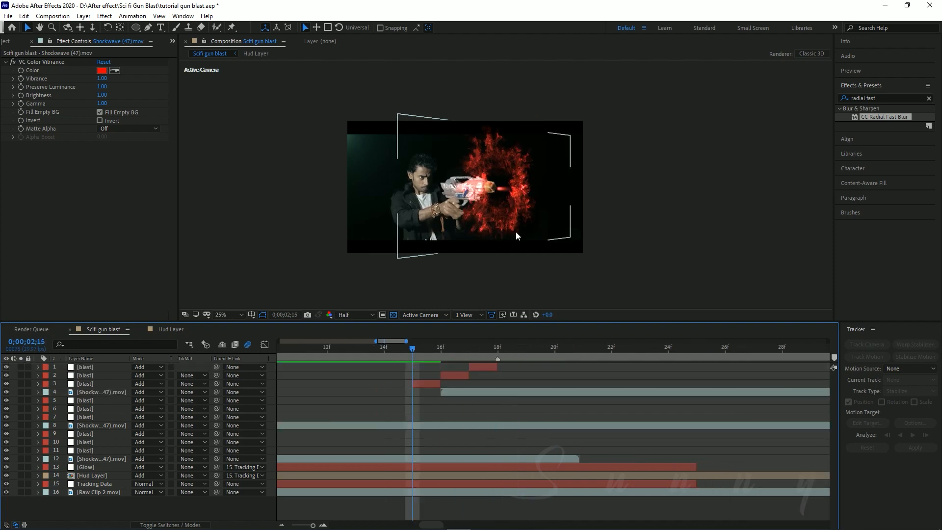
# Reposition the middle blast of the third set onto the gun's muzzle at 0;00;02;16, and save the project.
pyautogui.click(515, 231)
pyautogui.scroll(4, 507, 217)
pyautogui.press('pagedown')
pyautogui.moveTo(624, 192); pyautogui.dragTo(657, 181)
pyautogui.scroll(-1, 717, 217)
pyautogui.press('pagedown')
pyautogui.hotkey('ctrl', 's')
# Extend the end of the work area to the end of the third shockwave layer and save the project.
pyautogui.press('-')
pyautogui.press('-')
pyautogui.press('-')
pyautogui.moveTo(386, 349); pyautogui.dragTo(265, 363)
pyautogui.scroll(-3, 375, 393)
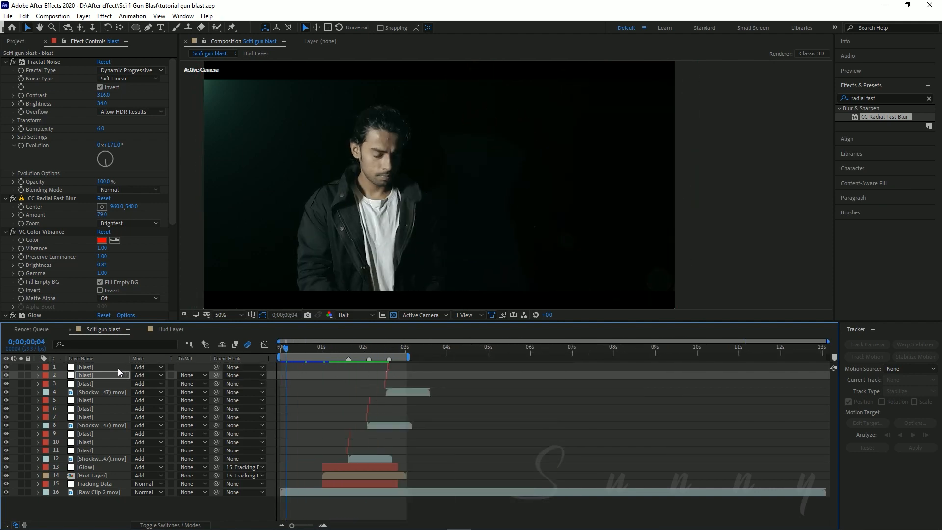
pyautogui.scroll(2, 408, 401)
pyautogui.moveTo(447, 357); pyautogui.dragTo(497, 355)
pyautogui.hotkey('ctrl', 's')
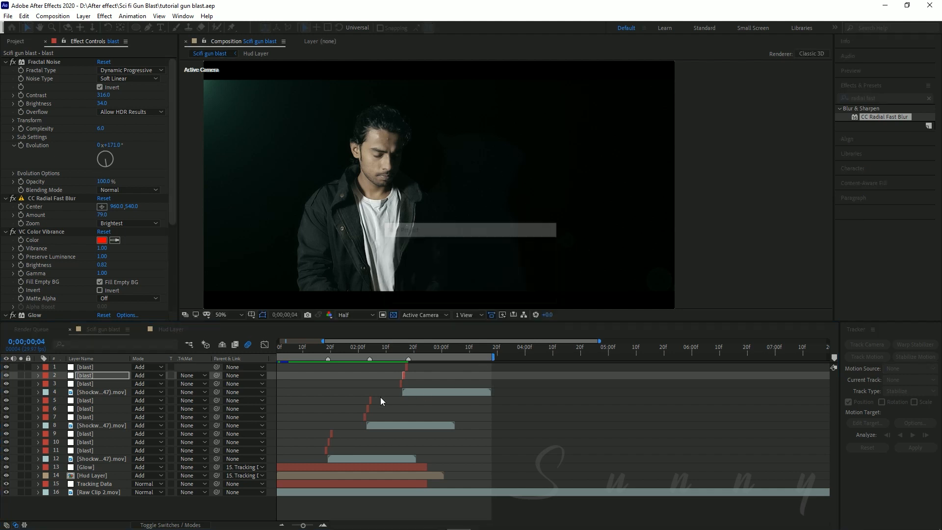
# Play the composition from 0;00;00;00 to check the timing of all three gun blasts.
pyautogui.press('Home')
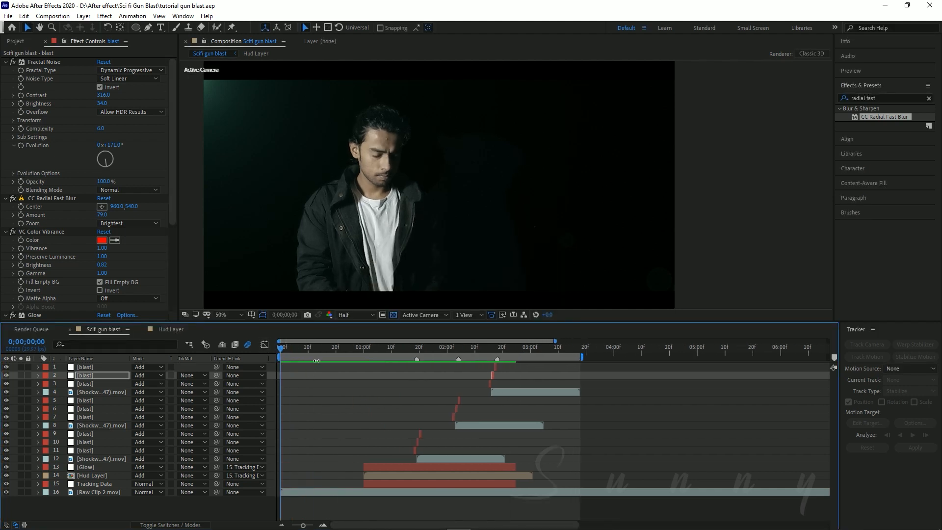
pyautogui.press('space')
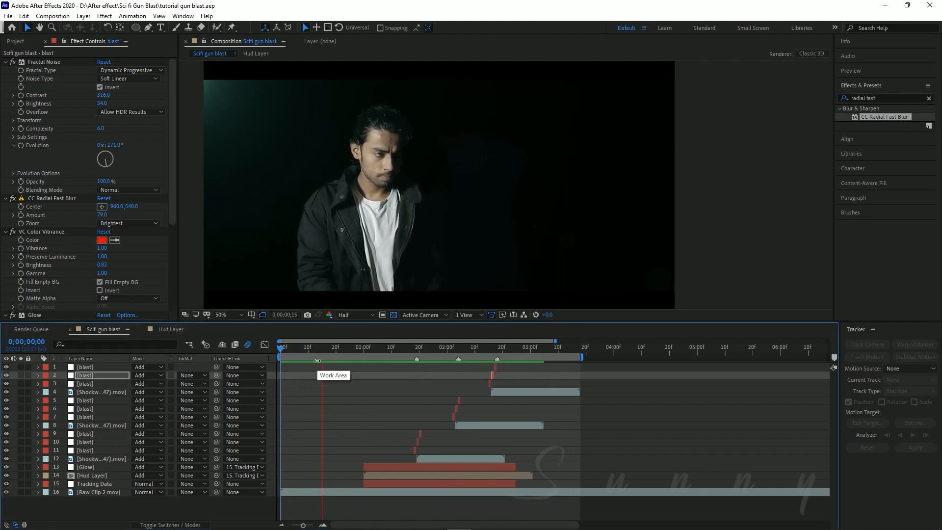
pyautogui.press('space')
pyautogui.press('space')
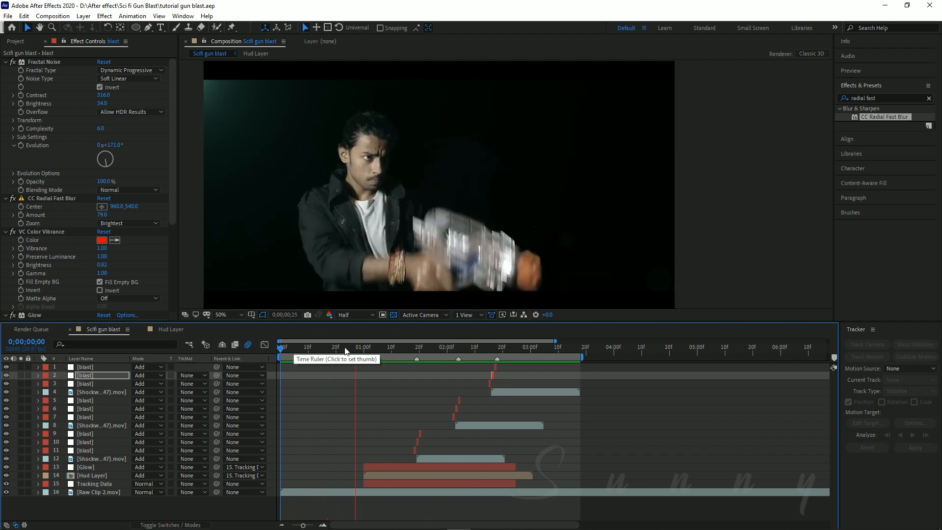
pyautogui.press('space')
pyautogui.press('space')
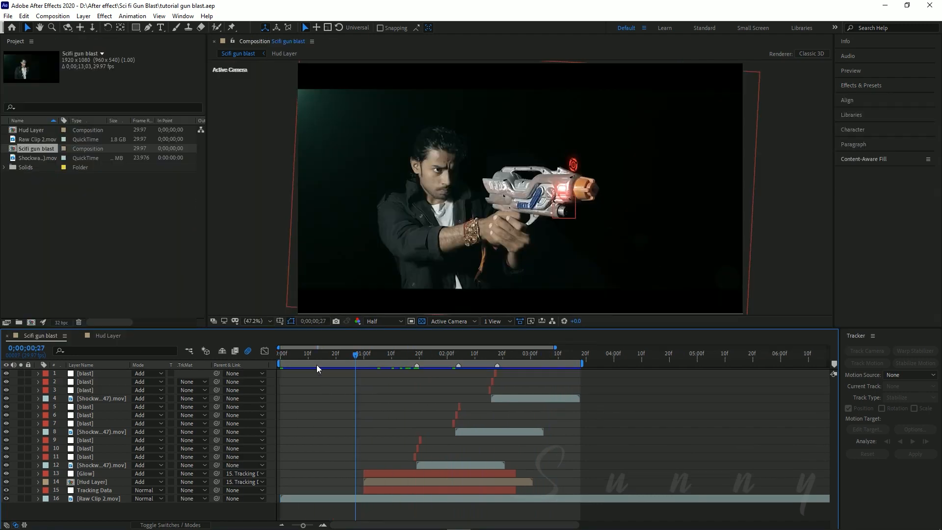
# Add an adjustment layer and place it directly above the first set of blast layers.
pyautogui.moveTo(317, 363); pyautogui.dragTo(411, 424)
pyautogui.scroll(3, 426, 462)
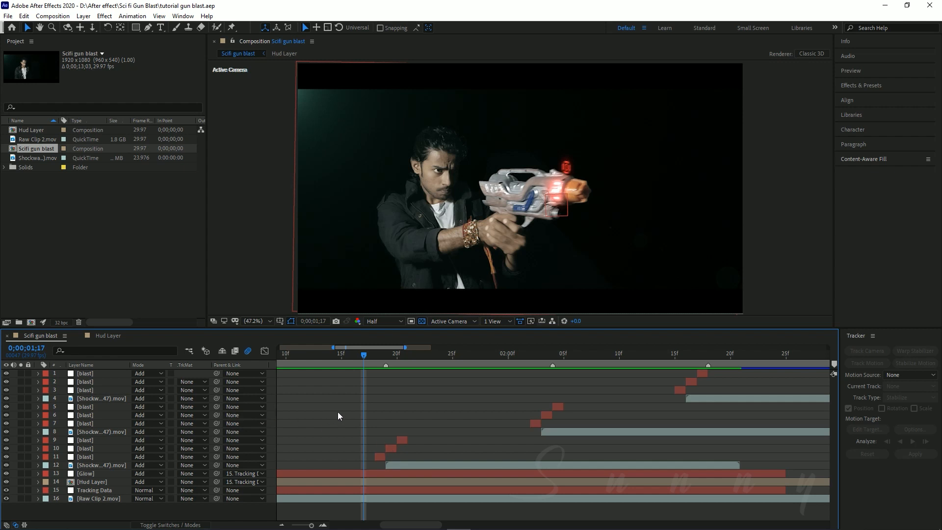
pyautogui.click(83, 16)
pyautogui.moveTo(90, 31)
pyautogui.click(267, 93)
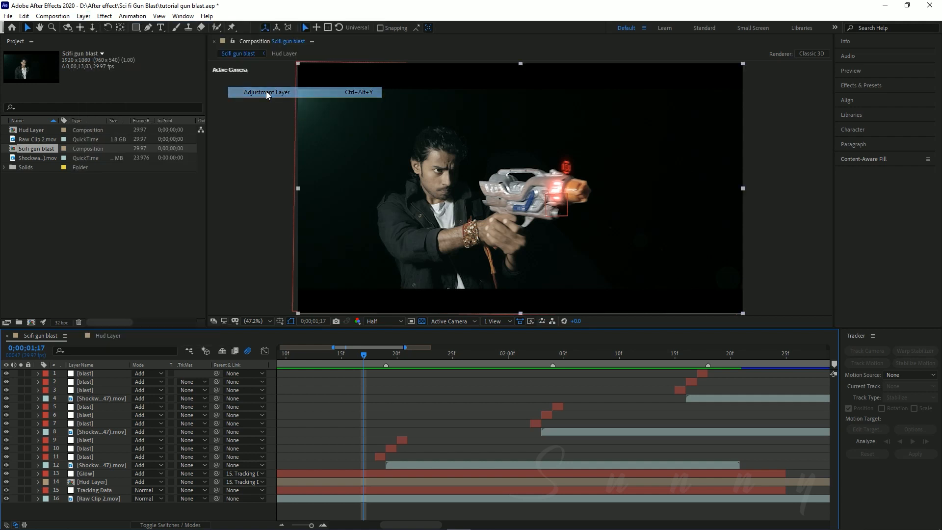
pyautogui.moveTo(116, 377); pyautogui.dragTo(139, 428)
pyautogui.scroll(2, 372, 438)
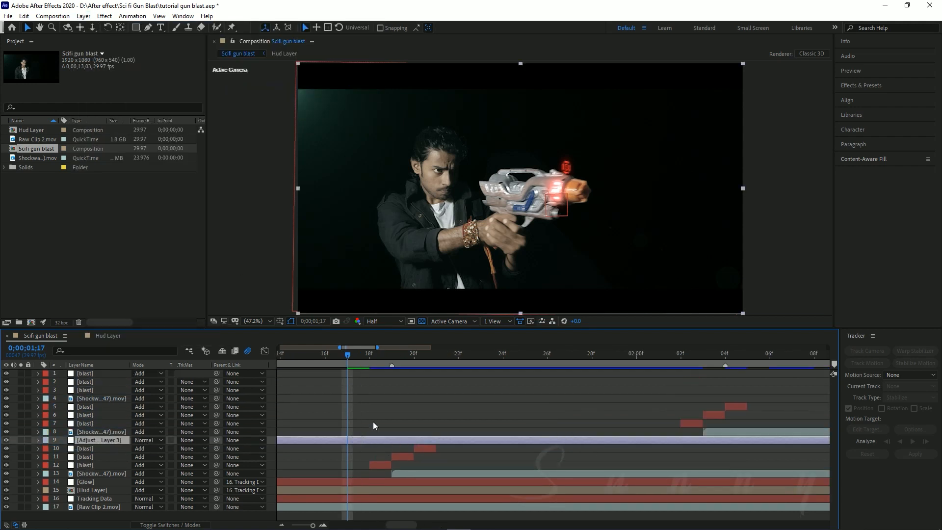
# Trim the adjustment layer to start at 0;00;01;19 and end at 0;00;02;02.
pyautogui.click(389, 354)
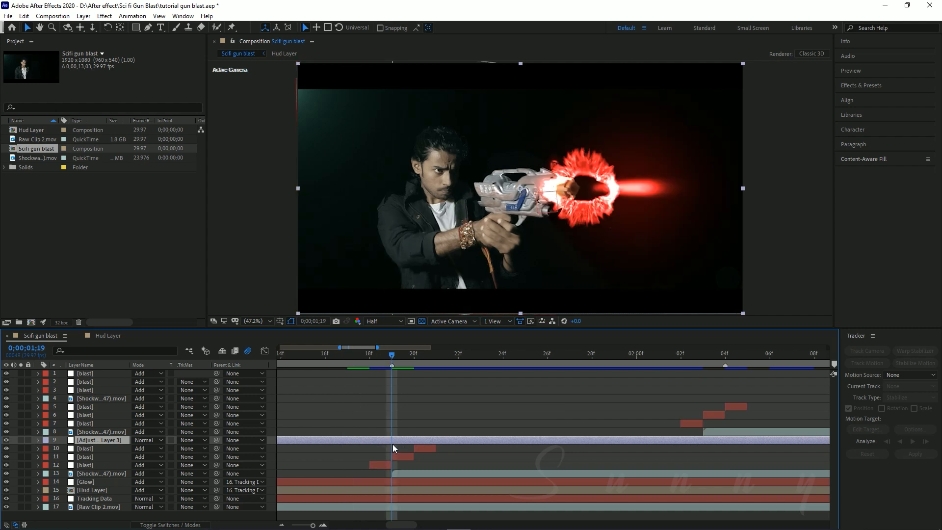
pyautogui.hotkey('alt', '[')
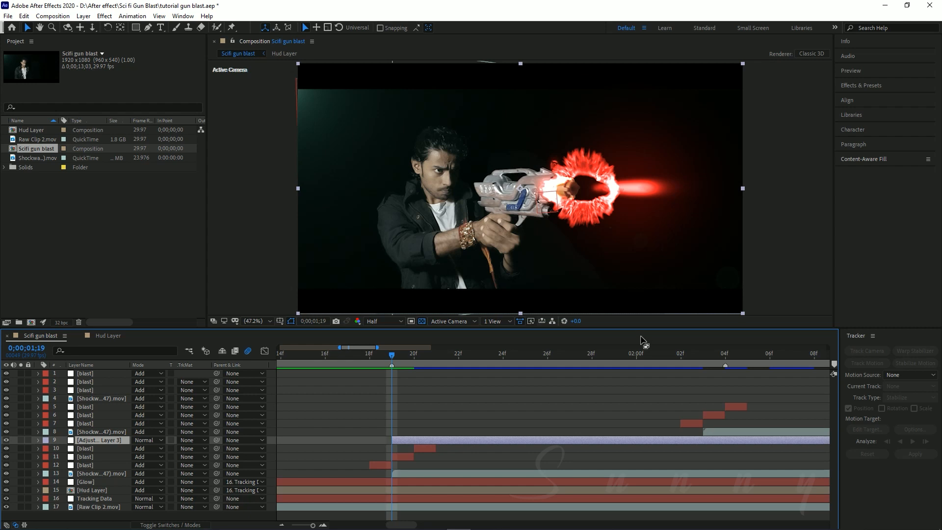
pyautogui.click(675, 355)
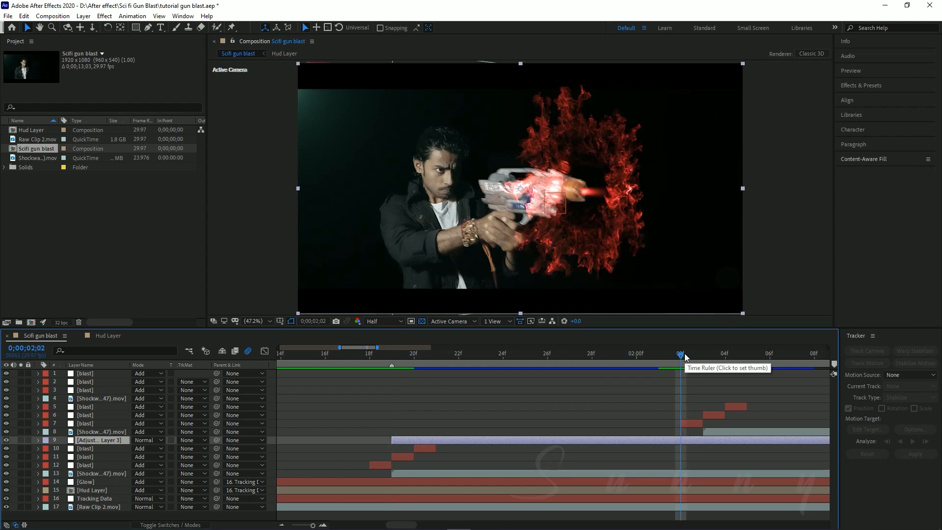
pyautogui.hotkey('alt', ']')
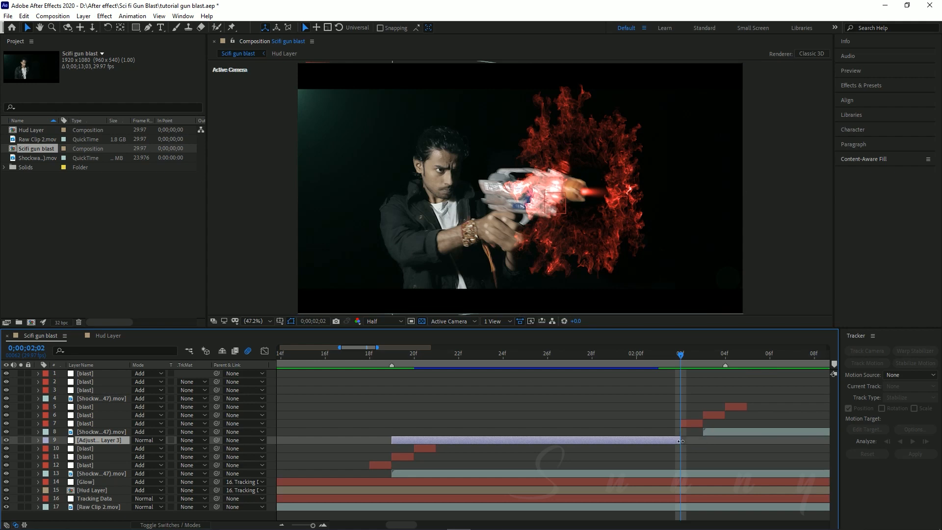
pyautogui.keyDown('alt'); pyautogui.scroll(-4, 652, 442); pyautogui.keyUp('alt')
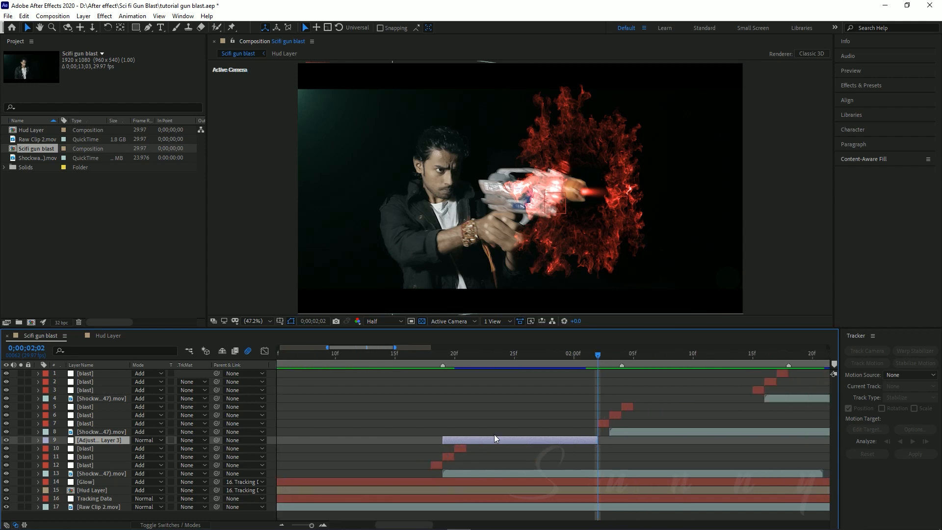
# Apply the Distort effect Ripple to the adjustment layer at the first shockwave's starting frame, 0;00;01;19.
pyautogui.moveTo(589, 360); pyautogui.dragTo(460, 377)
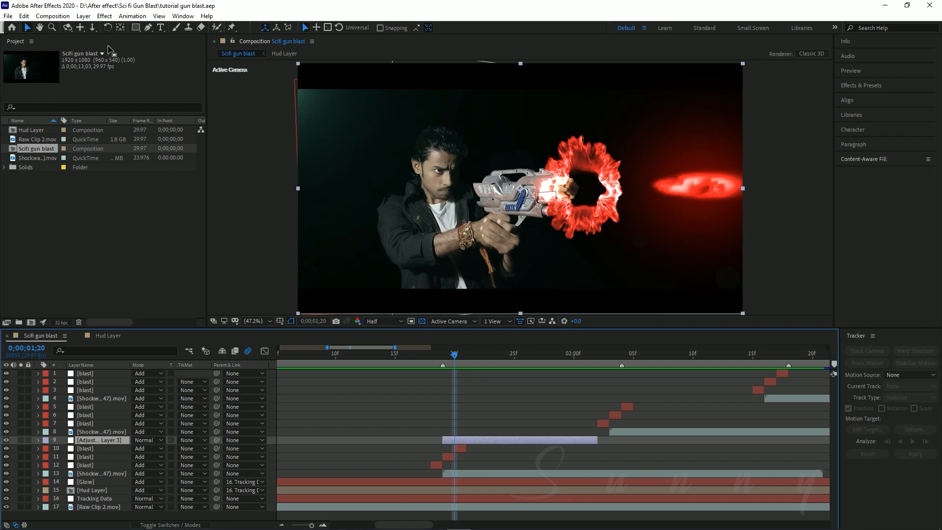
pyautogui.moveTo(447, 362); pyautogui.dragTo(466, 368)
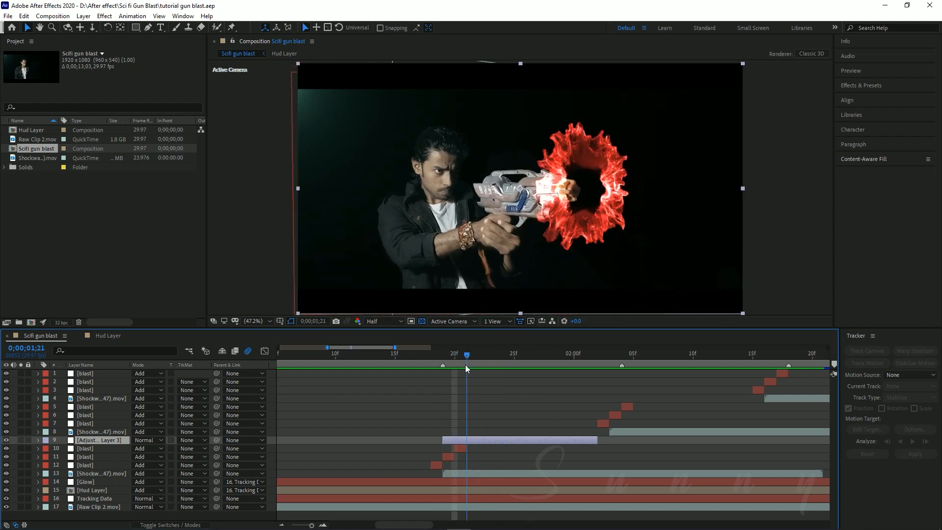
pyautogui.moveTo(464, 366); pyautogui.dragTo(442, 364)
pyautogui.click(105, 16)
pyautogui.moveTo(194, 161)
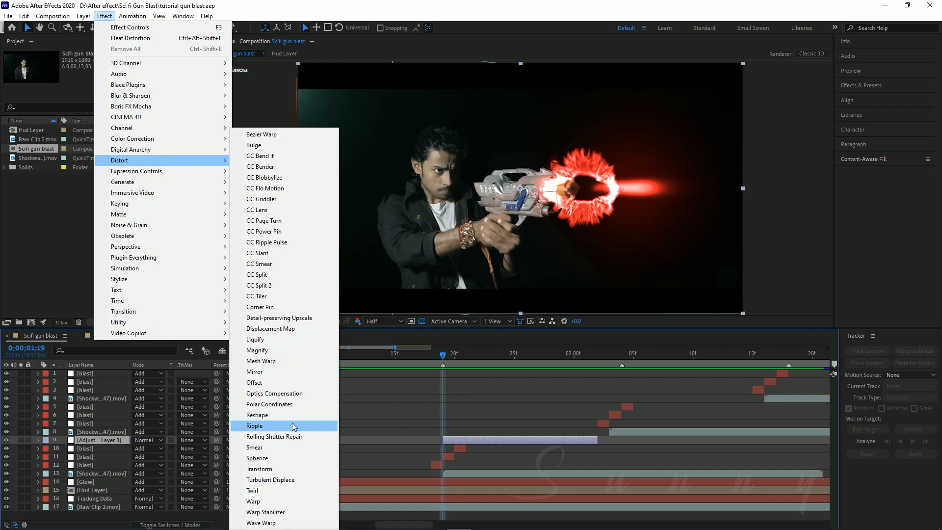
pyautogui.click(290, 425)
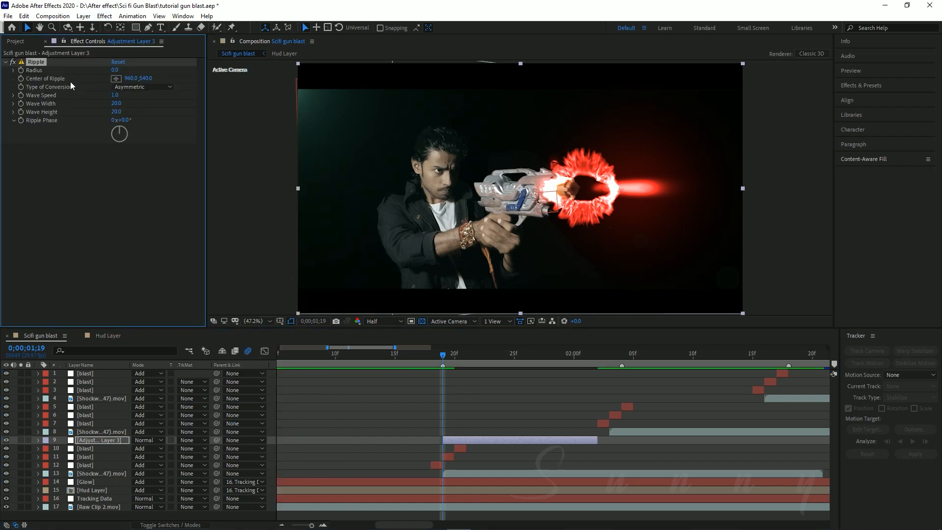
# Set the Ripple effect's Radius to 40, Wave Height to 33 and Wave Width to 31.6.
pyautogui.hotkey('ctrl', 's')
pyautogui.scroll(2, 455, 395)
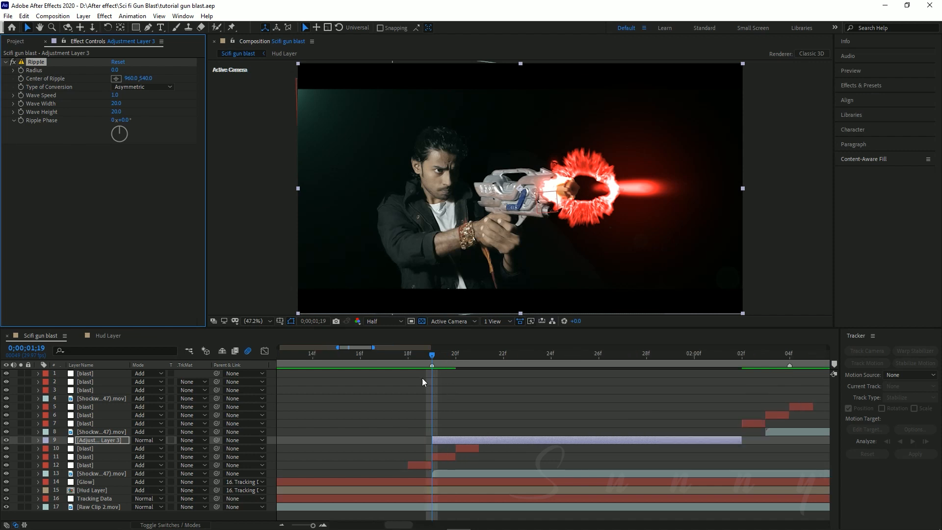
pyautogui.moveTo(115, 70); pyautogui.dragTo(136, 69)
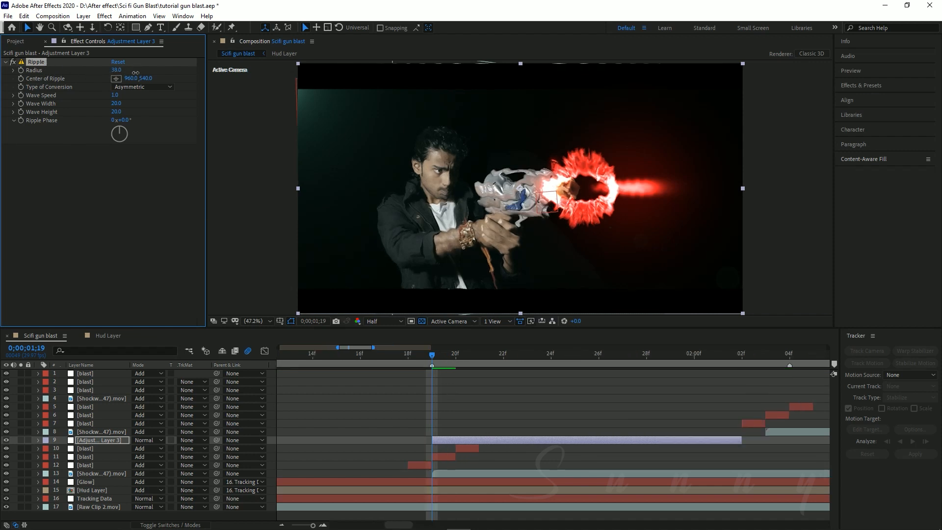
pyautogui.moveTo(135, 72); pyautogui.dragTo(137, 77)
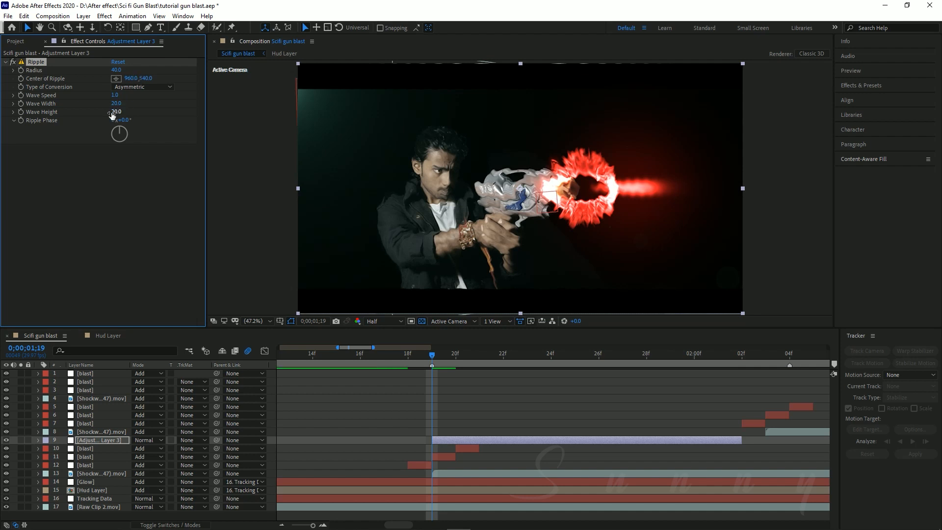
pyautogui.moveTo(118, 113); pyautogui.dragTo(124, 112)
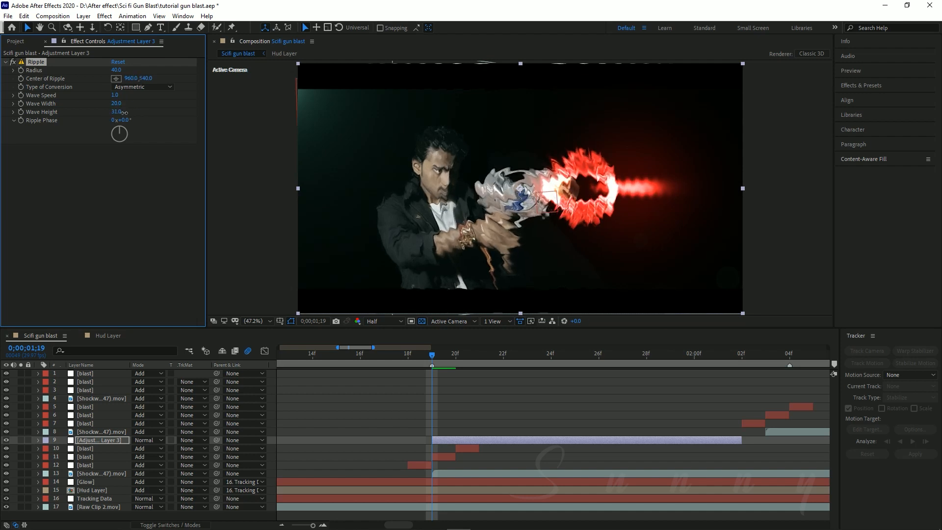
pyautogui.moveTo(121, 113); pyautogui.dragTo(176, 107)
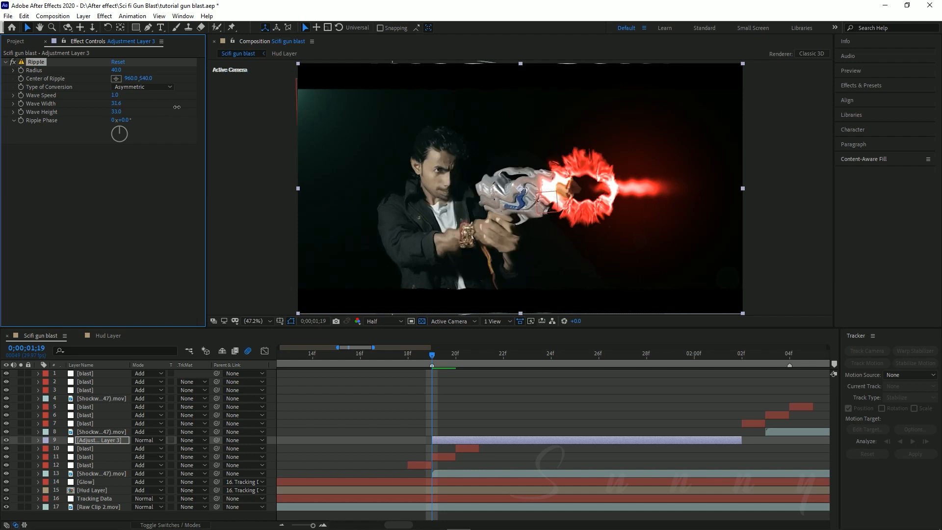
# Move the Center of Ripple to the gun's muzzle at about 1182.4, 531.6 and save the project.
pyautogui.moveTo(520, 188); pyautogui.dragTo(570, 192)
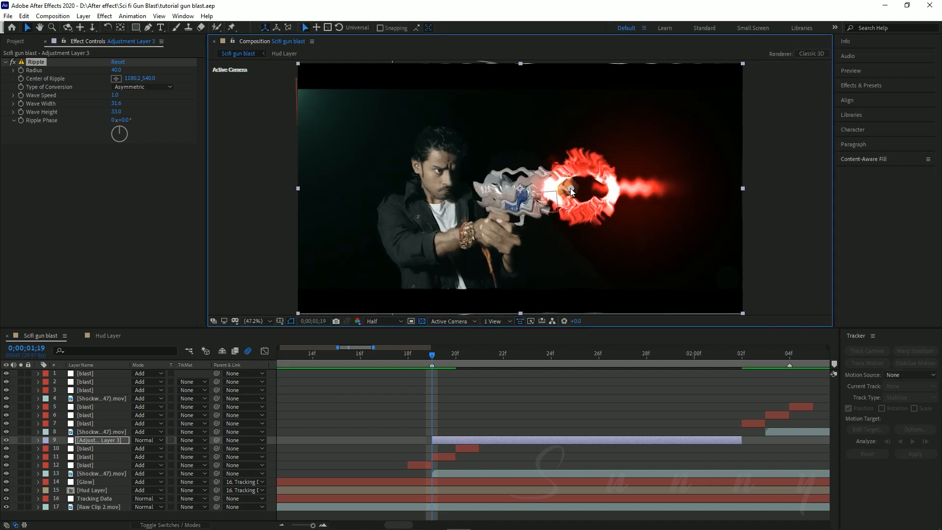
pyautogui.moveTo(576, 188); pyautogui.dragTo(582, 190)
pyautogui.hotkey('ctrl', 's')
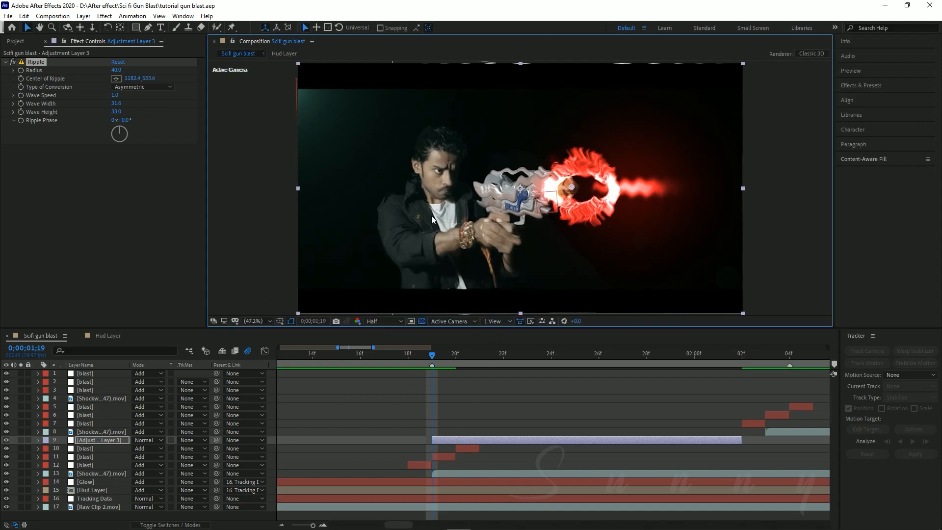
# Enable keyframing for the Ripple Radius at 0;00;01;19 and set its value there to 0.
pyautogui.click(23, 73)
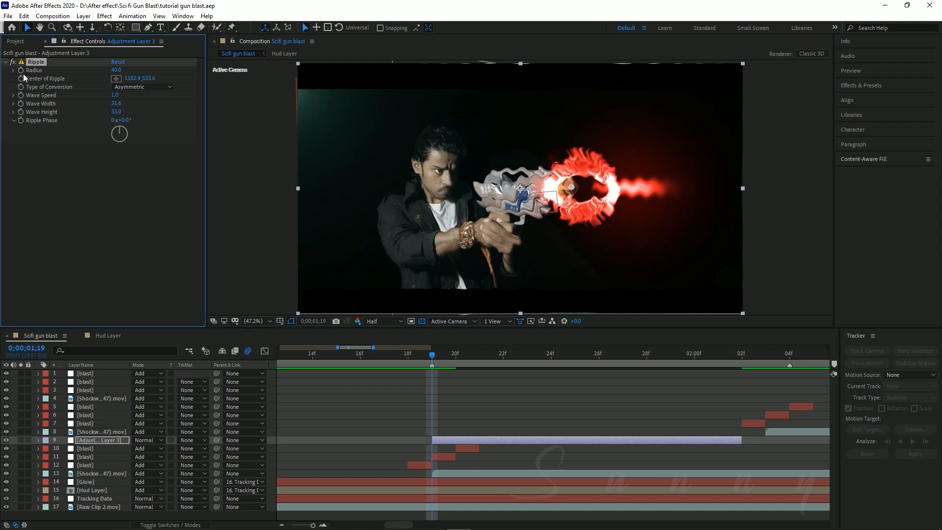
pyautogui.scroll(-2, 481, 455)
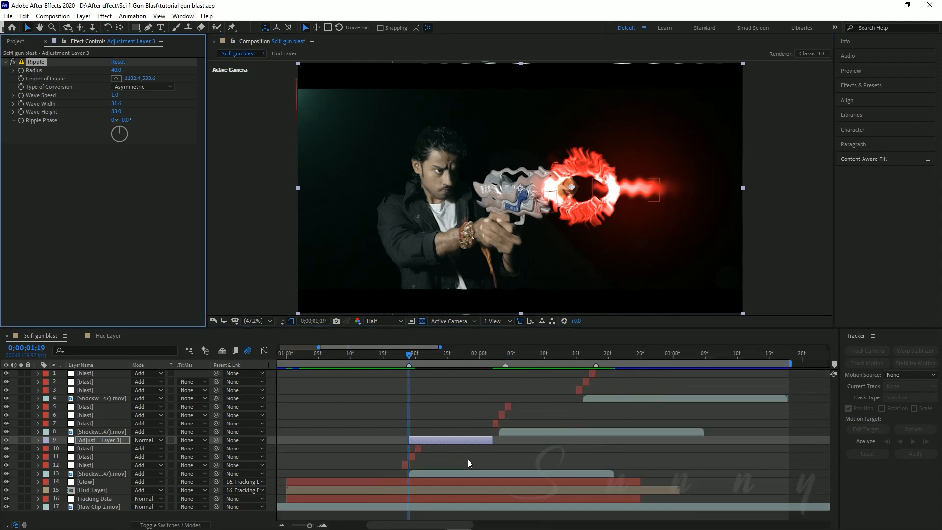
pyautogui.scroll(1, 467, 459)
pyautogui.scroll(3, 352, 435)
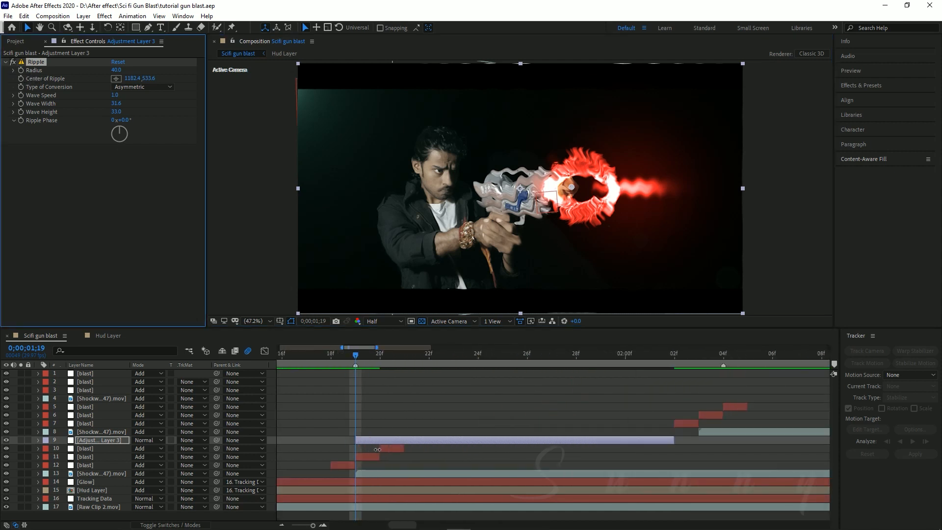
pyautogui.scroll(-2, 388, 443)
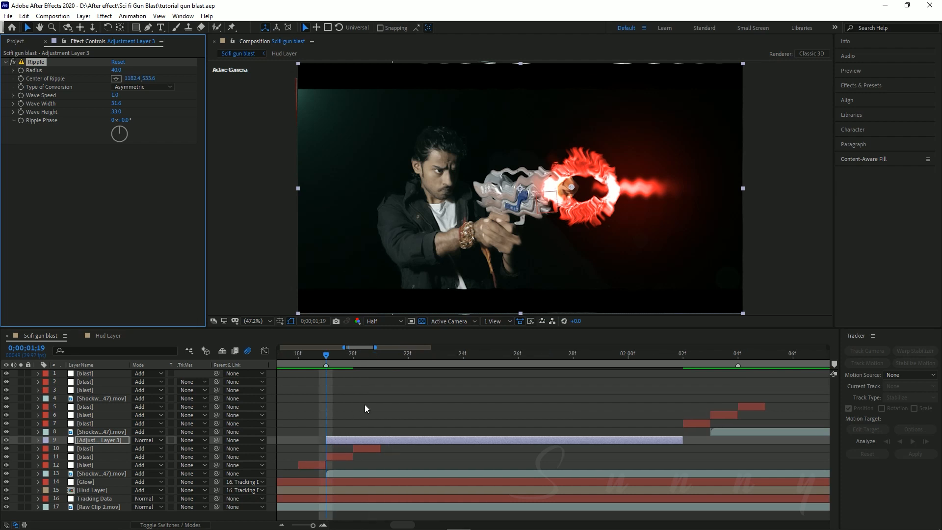
pyautogui.click(20, 71)
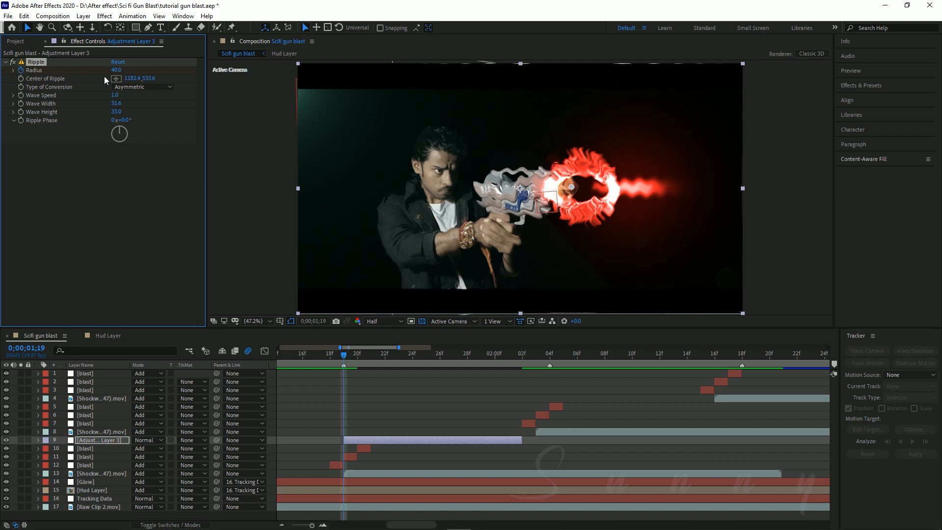
pyautogui.moveTo(119, 72); pyautogui.dragTo(95, 73)
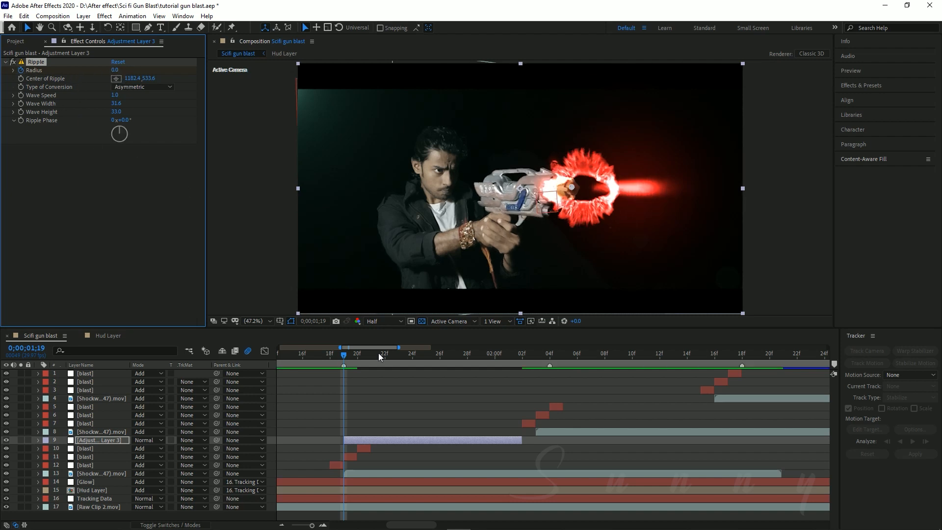
# Keyframe the Ripple Radius at 40 on 0;00;01;21 and back to 0 on 0;00;02;01.
pyautogui.scroll(2, 362, 437)
pyautogui.moveTo(336, 363); pyautogui.dragTo(364, 368)
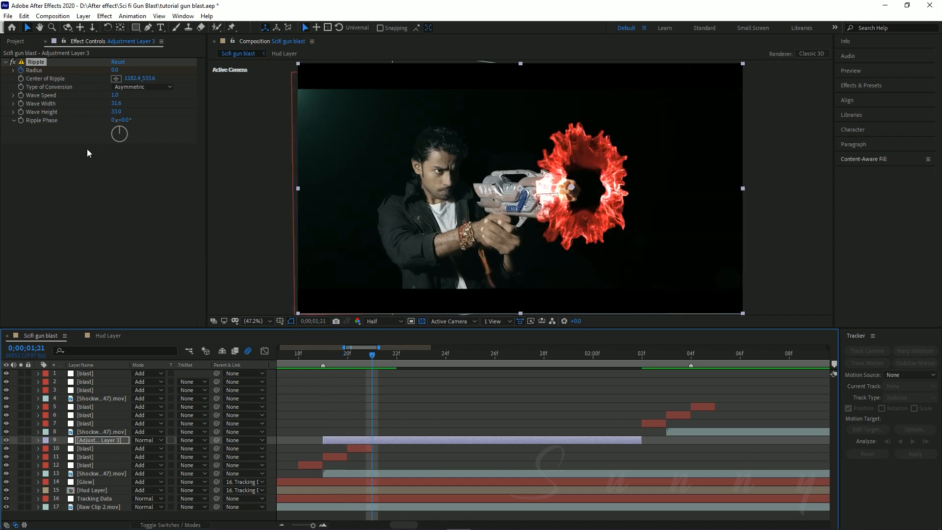
pyautogui.click(116, 70)
pyautogui.write('40')
pyautogui.press('Return')
pyautogui.moveTo(320, 355); pyautogui.dragTo(613, 378)
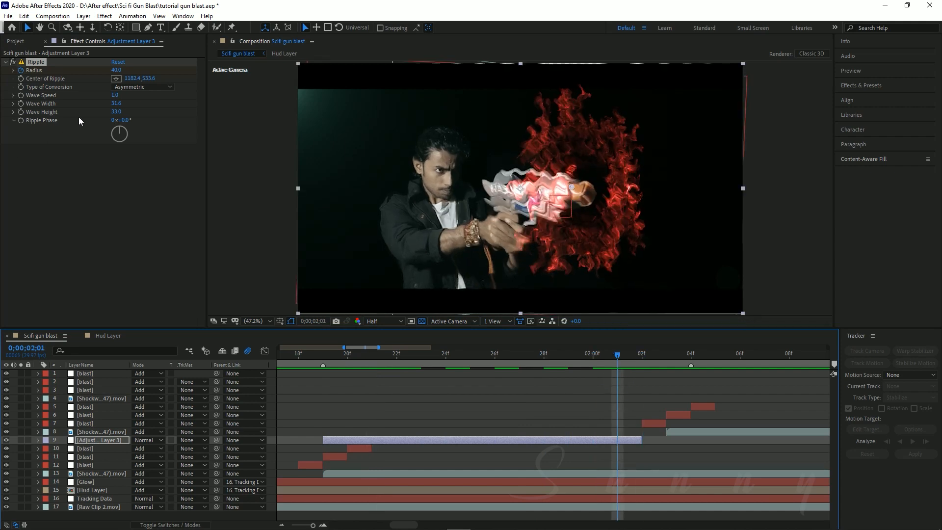
pyautogui.moveTo(116, 70); pyautogui.dragTo(57, 83)
# Preview the first blast from 0;00;01;18 and scrub through its frames to examine the animated ripple.
pyautogui.scroll(-2, 404, 408)
pyautogui.moveTo(357, 353)
pyautogui.mouseDown()
pyautogui.moveTo(324, 357)
pyautogui.moveTo(348, 353)
pyautogui.mouseUp()
pyautogui.scroll(-2, 343, 371)
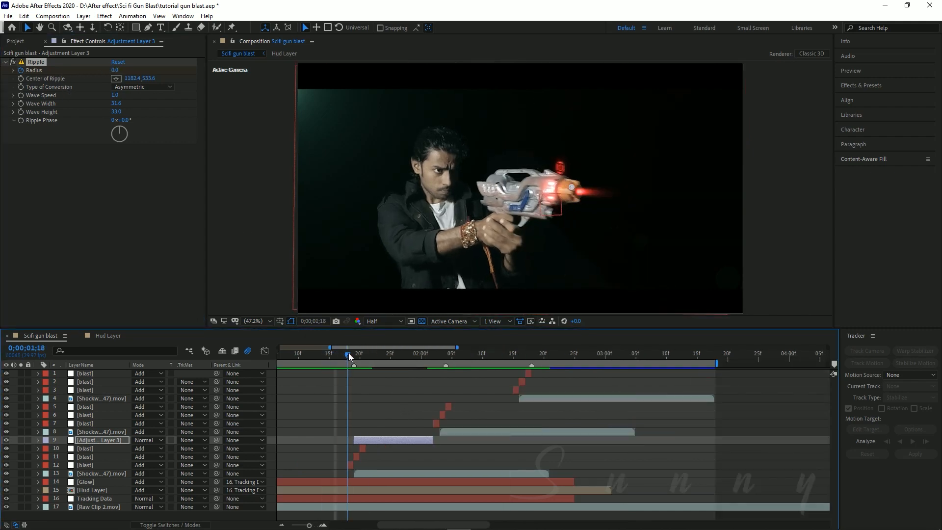
pyautogui.scroll(2, 348, 389)
pyautogui.press('space')
pyautogui.press('space')
pyautogui.moveTo(348, 353); pyautogui.dragTo(373, 372)
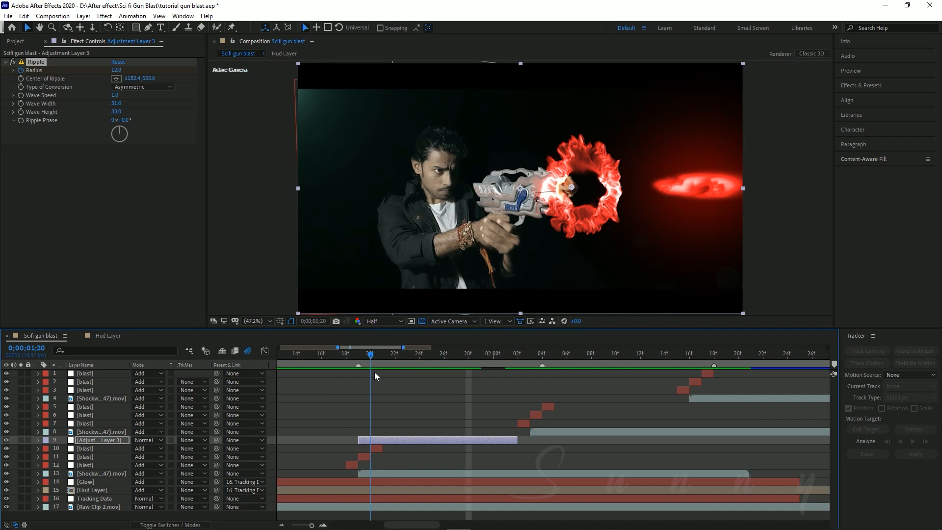
pyautogui.moveTo(375, 372); pyautogui.dragTo(396, 367)
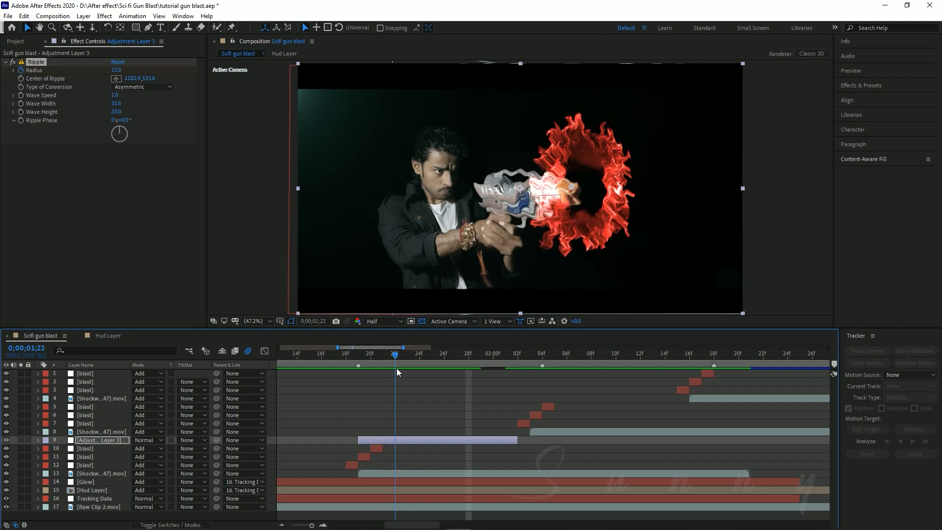
pyautogui.moveTo(396, 368); pyautogui.dragTo(363, 366)
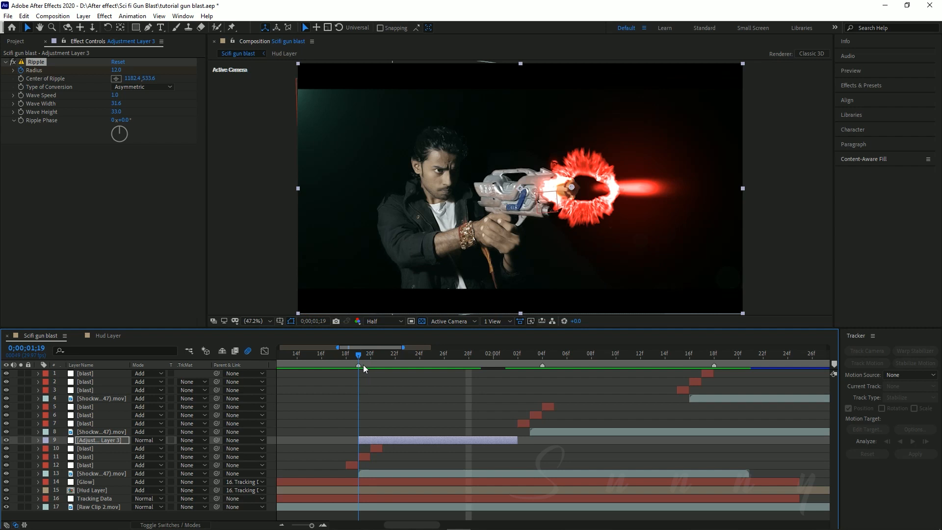
pyautogui.moveTo(363, 363)
pyautogui.mouseDown()
pyautogui.moveTo(438, 365)
pyautogui.moveTo(373, 376)
pyautogui.mouseUp()
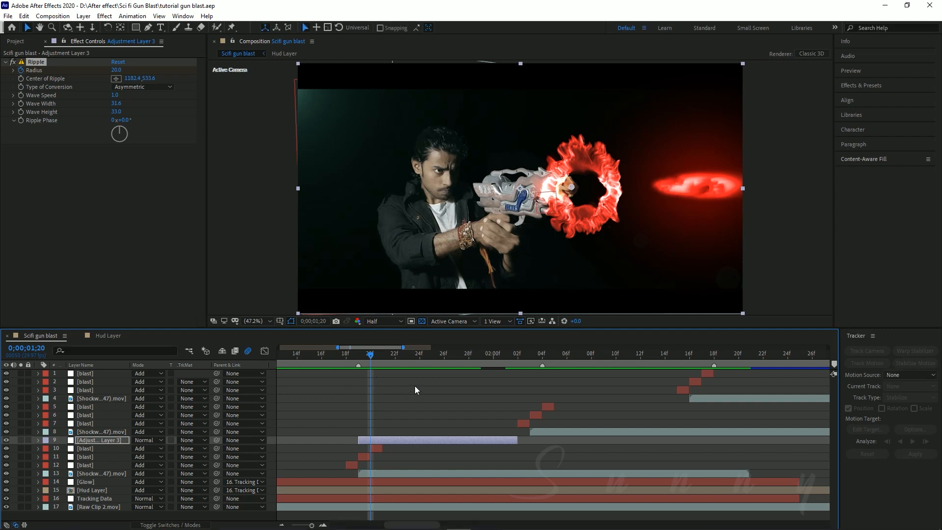
pyautogui.click(358, 355)
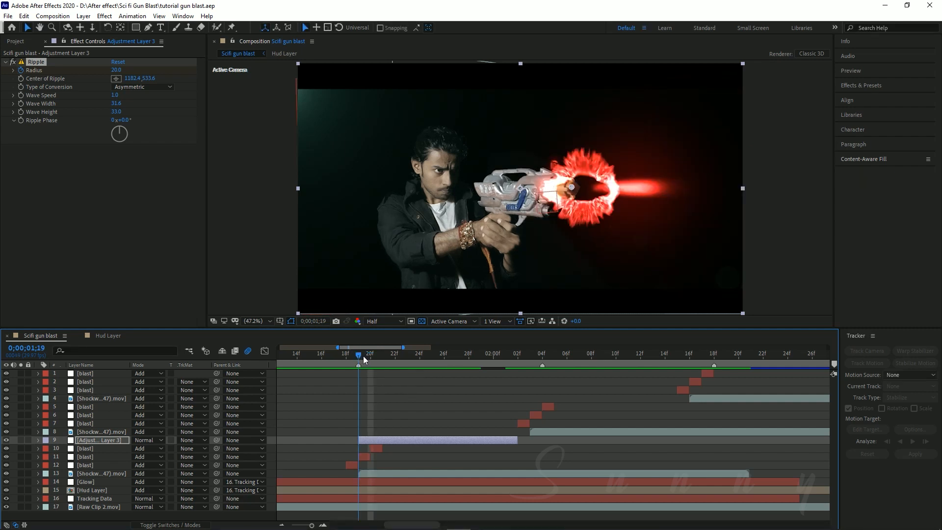
pyautogui.click(364, 356)
pyautogui.click(374, 386)
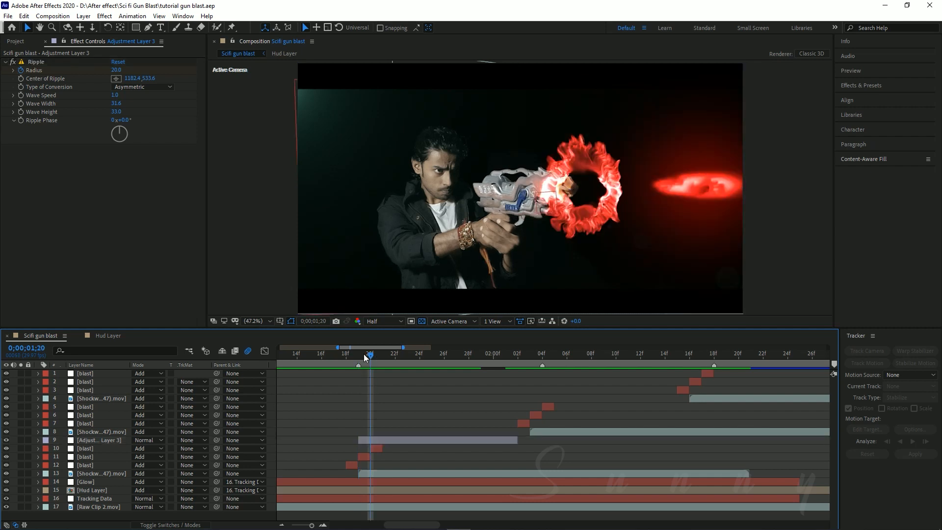
pyautogui.moveTo(364, 354); pyautogui.dragTo(505, 357)
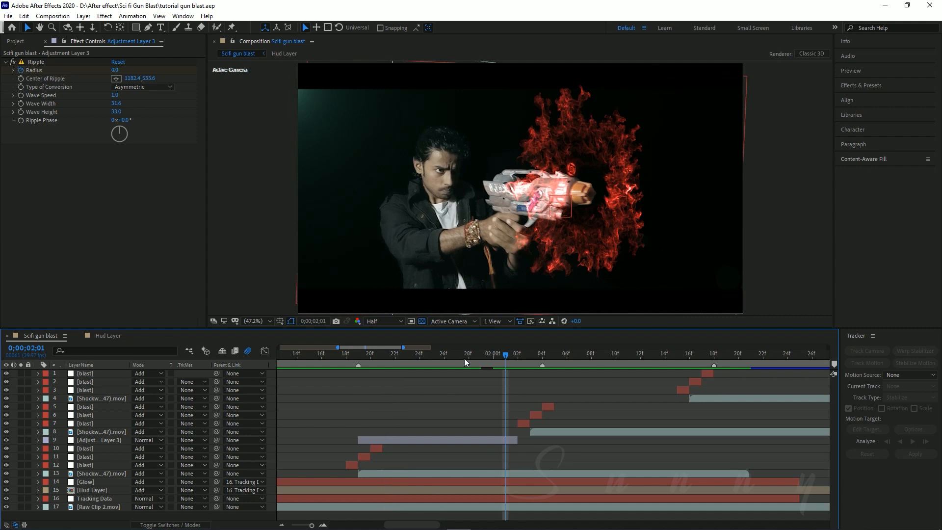
pyautogui.moveTo(365, 357); pyautogui.dragTo(346, 373)
# Rename the adjustment layer carrying the ripple as Ripple Effect.
pyautogui.click(388, 440)
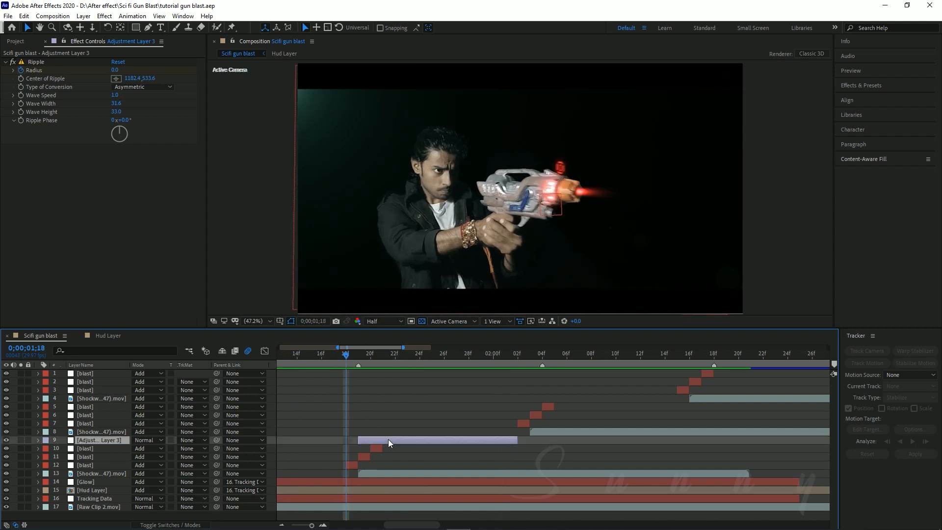
pyautogui.press('Return')
pyautogui.write('Ripple Effect')
pyautogui.press('Return')
# Duplicate the Ripple Effect layer, place the copy directly above the third shockwave layer, and start it with the second shockwave at 0;00;02;03.
pyautogui.hotkey('ctrl', 'd')
pyautogui.moveTo(110, 440); pyautogui.dragTo(108, 395)
pyautogui.moveTo(421, 399); pyautogui.dragTo(585, 399)
pyautogui.scroll(2, 614, 431)
pyautogui.scroll(-2, 614, 431)
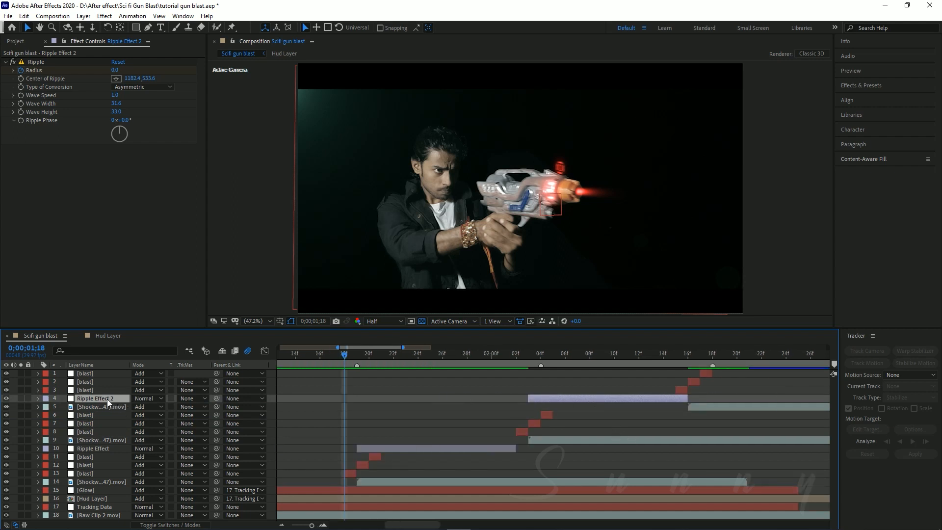
# Duplicate Ripple Effect 2, place the copy above all layers, and start it with the third shockwave at 0;00;02;16.
pyautogui.hotkey('ctrl', 'd')
pyautogui.moveTo(108, 400); pyautogui.dragTo(108, 371)
pyautogui.moveTo(549, 373); pyautogui.dragTo(729, 368)
pyautogui.hscroll(2, 686, 407)
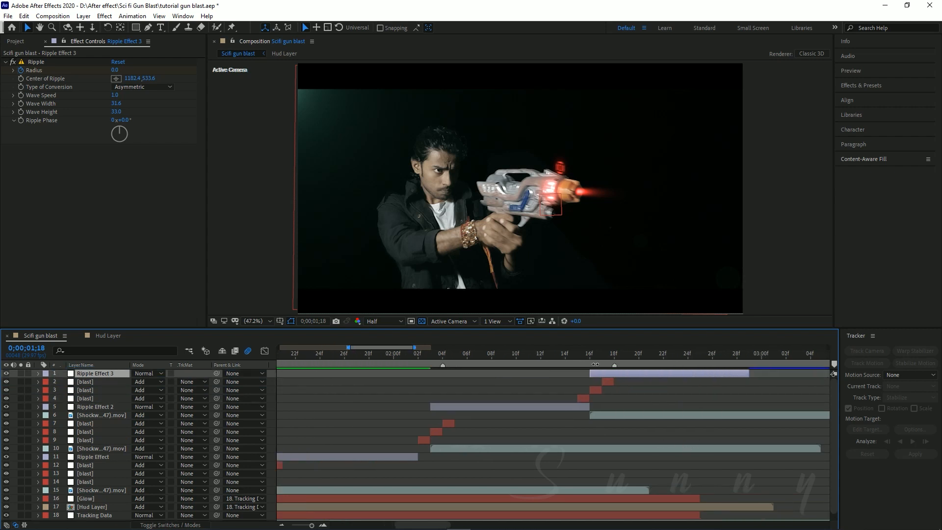
# Play the composition with all three ripples and scrub through the first blast to examine its distortion.
pyautogui.scroll(-5, 576, 394)
pyautogui.scroll(3, 342, 392)
pyautogui.hscroll(-2, 373, 387)
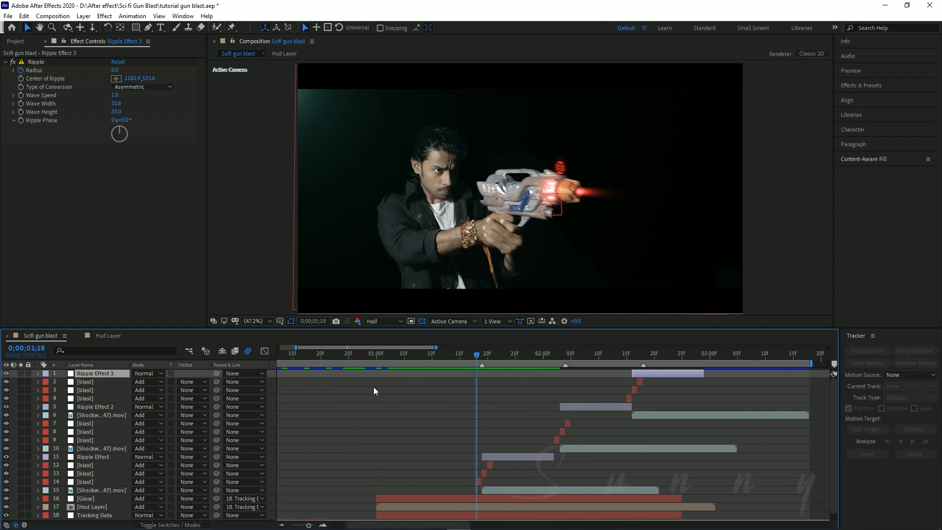
pyautogui.scroll(-2, 374, 386)
pyautogui.moveTo(402, 354); pyautogui.dragTo(375, 354)
pyautogui.press('space')
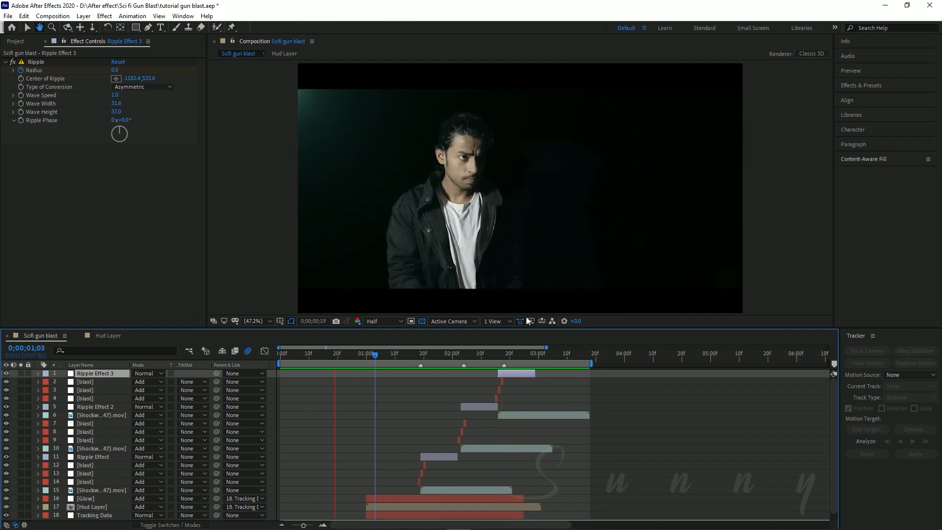
pyautogui.click(414, 356)
pyautogui.moveTo(415, 357); pyautogui.dragTo(420, 357)
pyautogui.scroll(2, 417, 448)
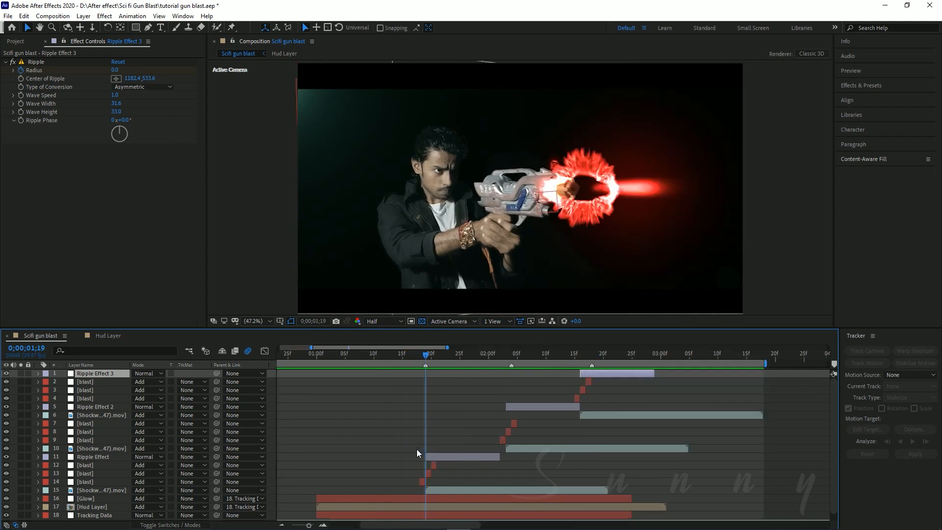
pyautogui.click(453, 450)
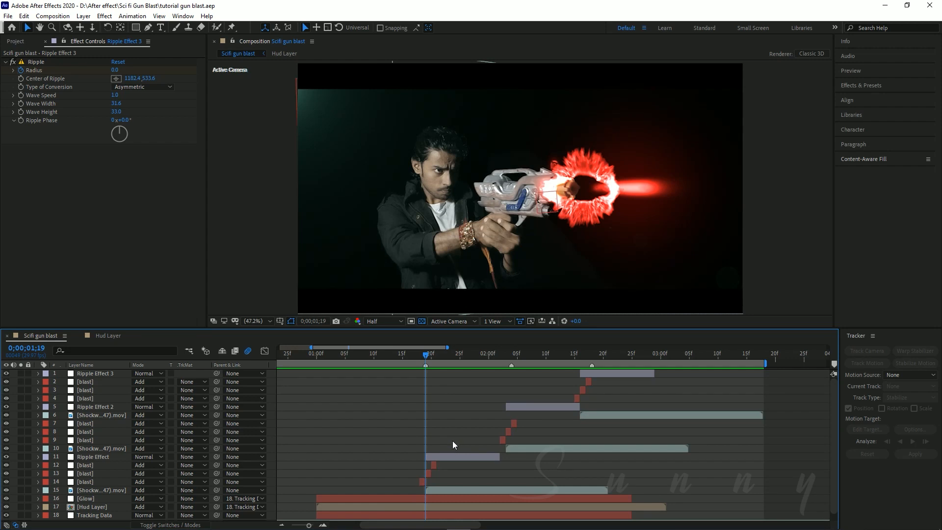
pyautogui.click(431, 360)
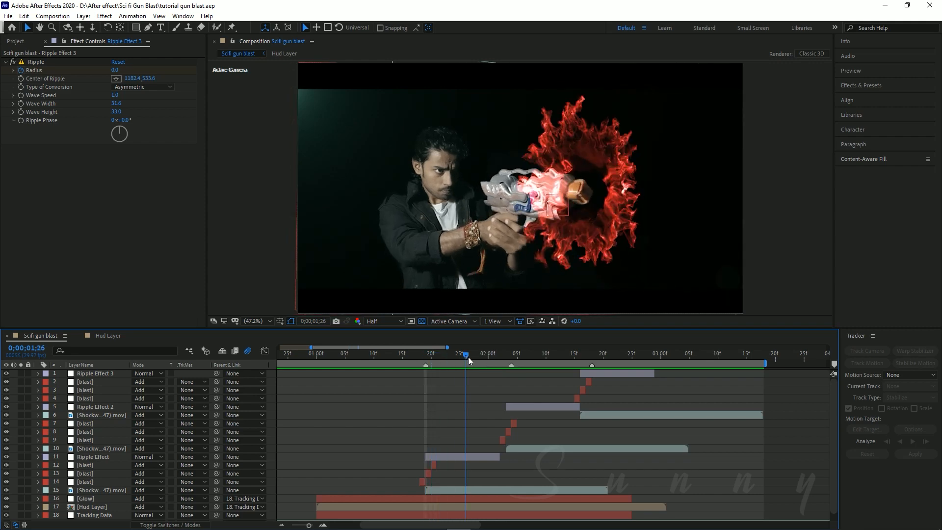
pyautogui.moveTo(432, 361)
pyautogui.mouseDown()
pyautogui.moveTo(460, 361)
pyautogui.moveTo(449, 358)
pyautogui.mouseUp()
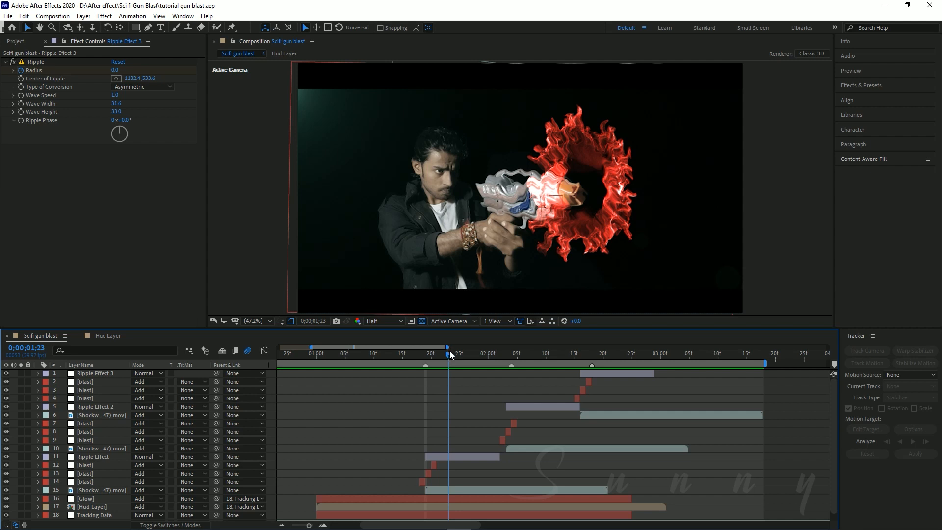
pyautogui.moveTo(451, 349); pyautogui.dragTo(425, 355)
# Add an adjustment layer above all other layers and name it Heat Distortion.
pyautogui.click(84, 16)
pyautogui.moveTo(91, 28)
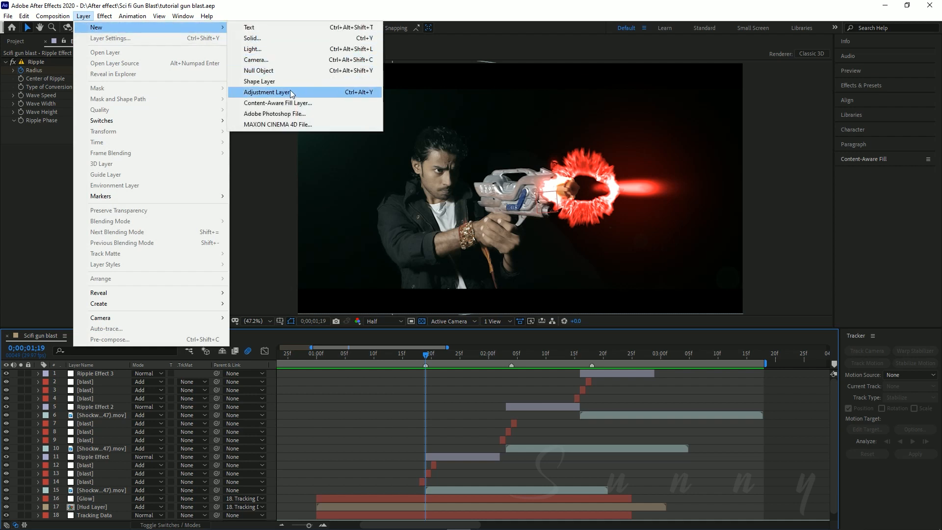
pyautogui.click(267, 92)
pyautogui.press('Return')
pyautogui.write('Heat Distorti')
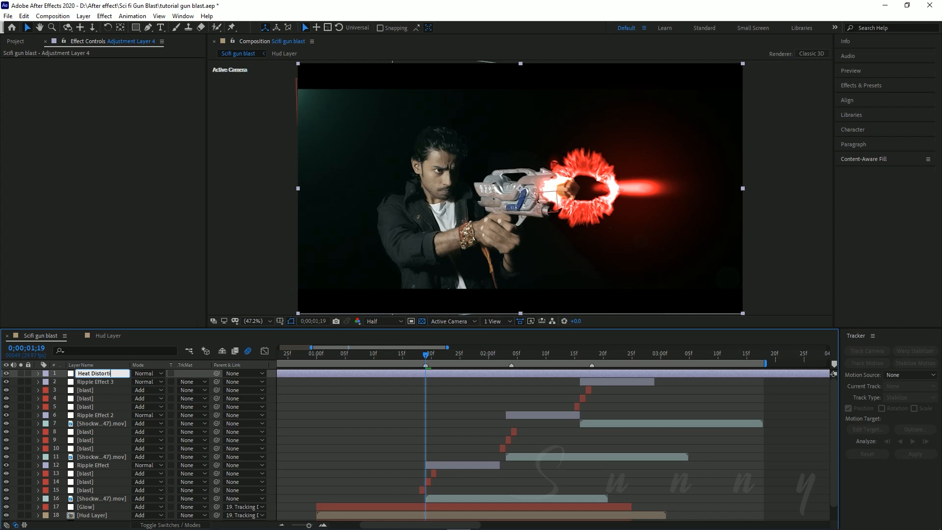
pyautogui.write('on')
pyautogui.press('Return')
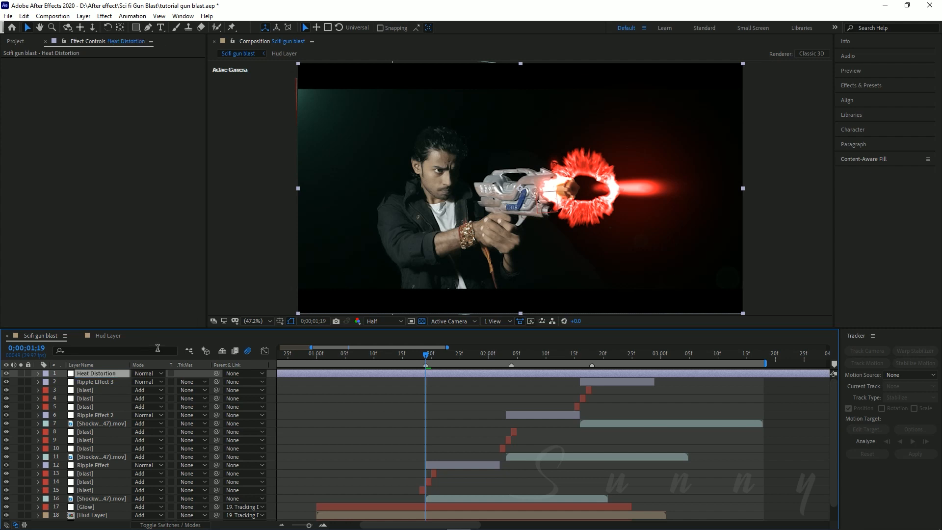
# Move the Heat Distortion layer directly above Ripple Effect and trim it to run from 0;00;01;19 to 0;00;02;01.
pyautogui.moveTo(113, 375); pyautogui.dragTo(128, 461)
pyautogui.scroll(3, 446, 483)
pyautogui.hscroll(-1, 363, 466)
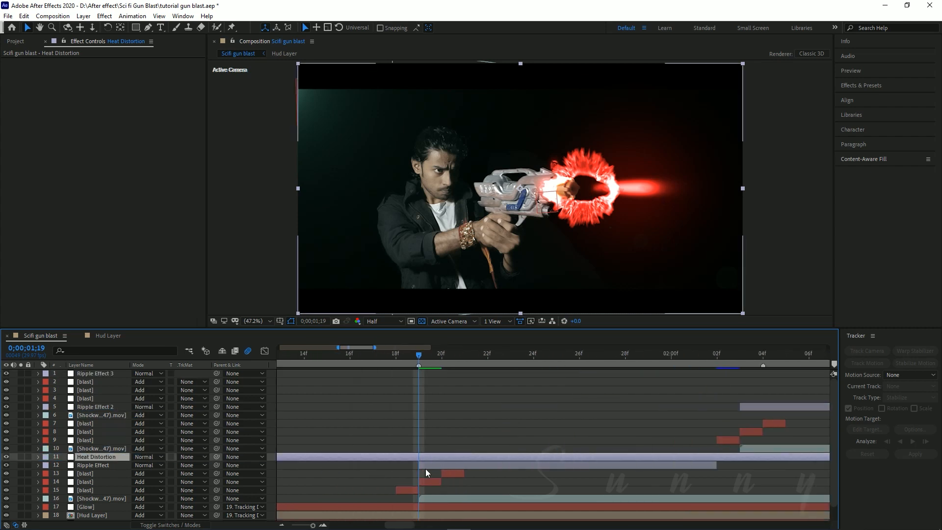
pyautogui.click(425, 466)
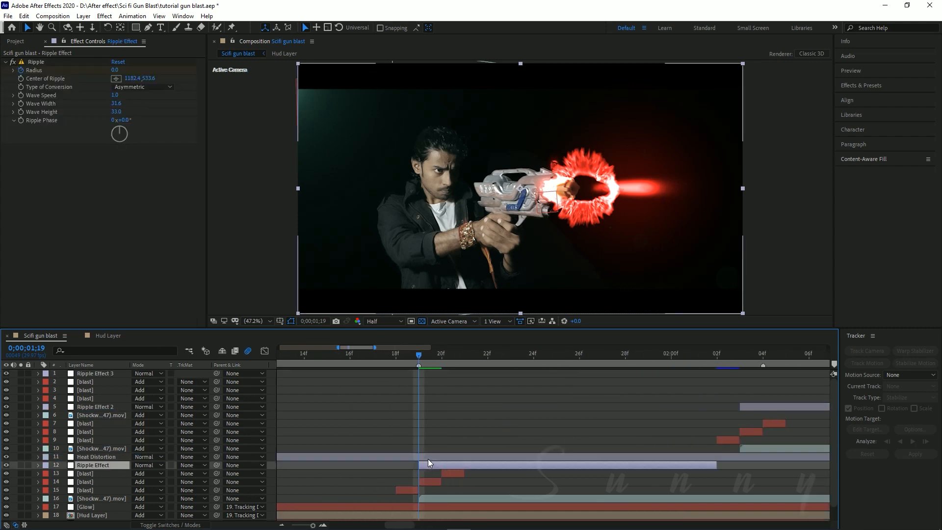
pyautogui.click(427, 458)
pyautogui.hotkey('alt', '[')
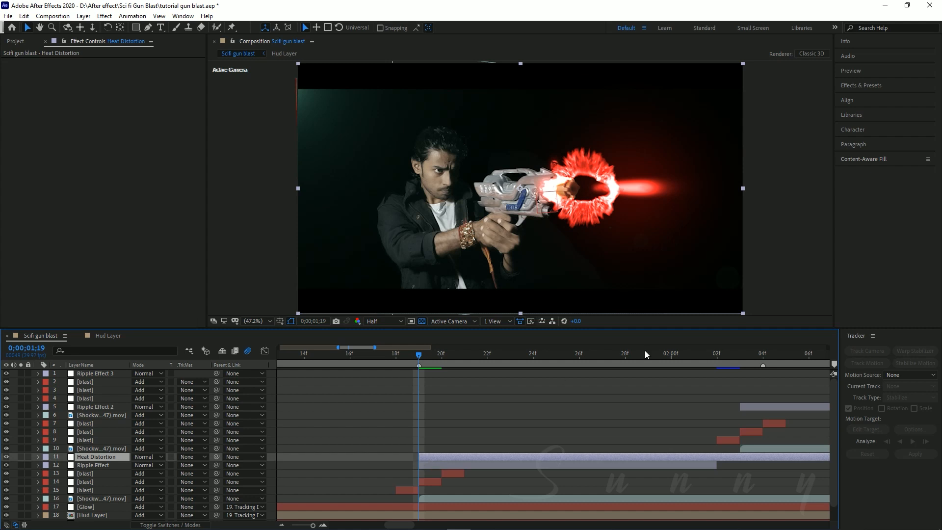
pyautogui.click(698, 356)
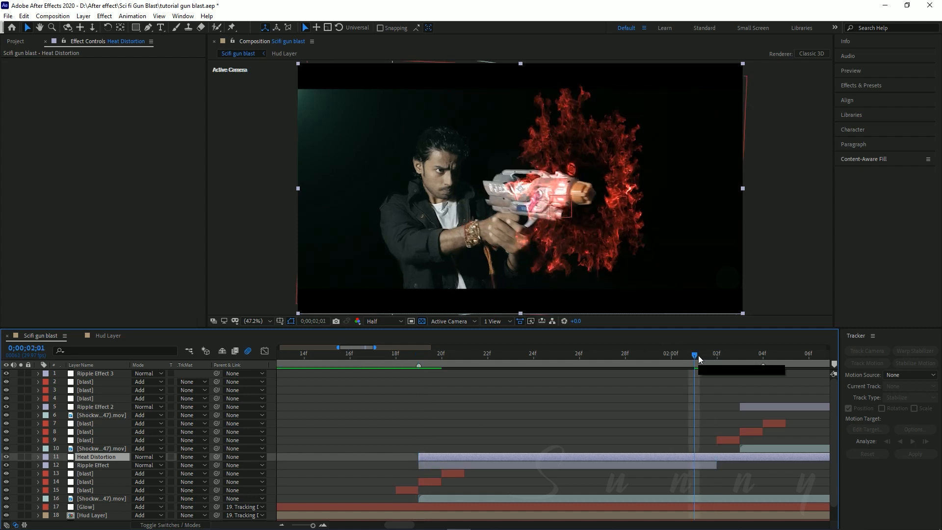
pyautogui.hotkey('alt', ']')
pyautogui.press('i')
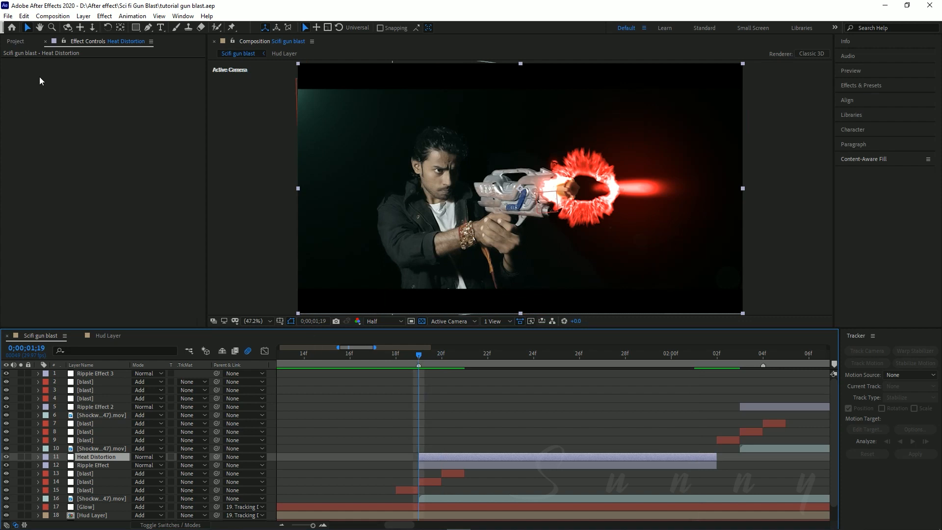
# Apply Video Copilot's Heat Distortion effect to the Heat Distortion layer and set its Noise Pattern to Smoke.
pyautogui.click(105, 17)
pyautogui.click(69, 74)
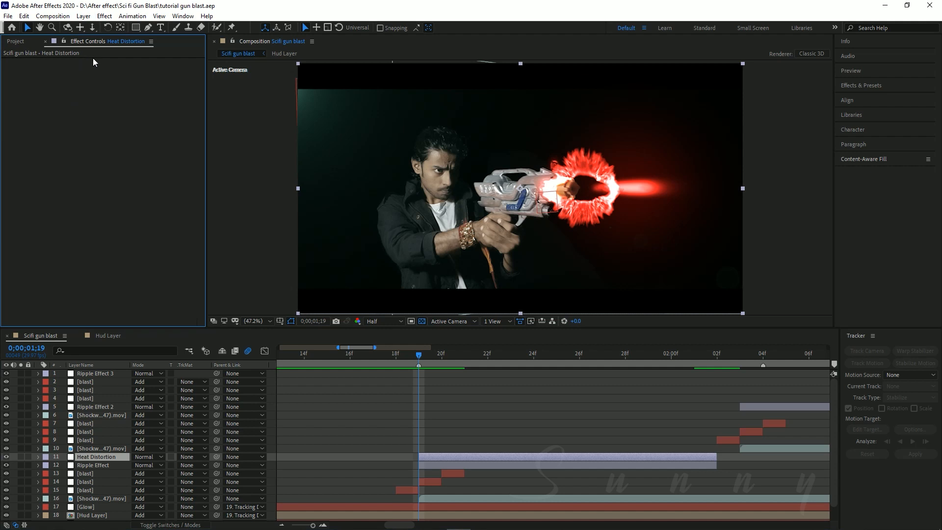
pyautogui.click(104, 16)
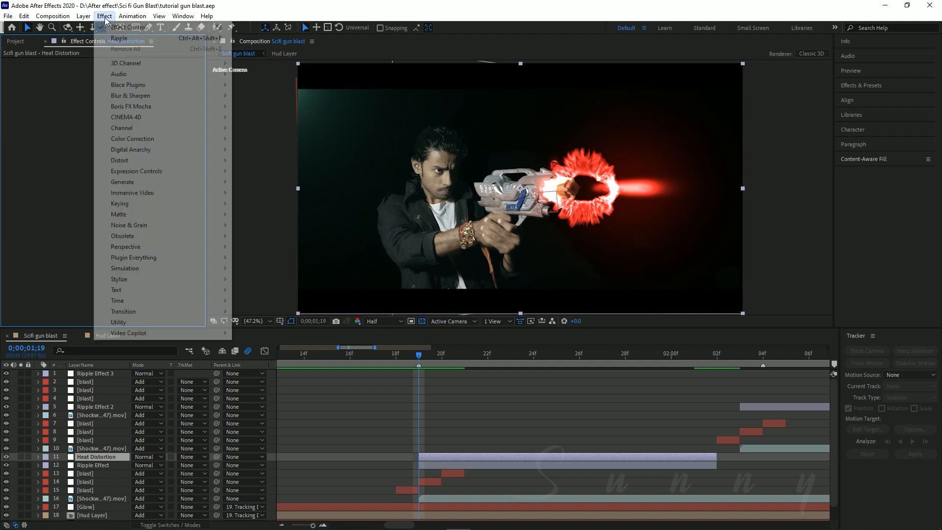
pyautogui.moveTo(206, 333)
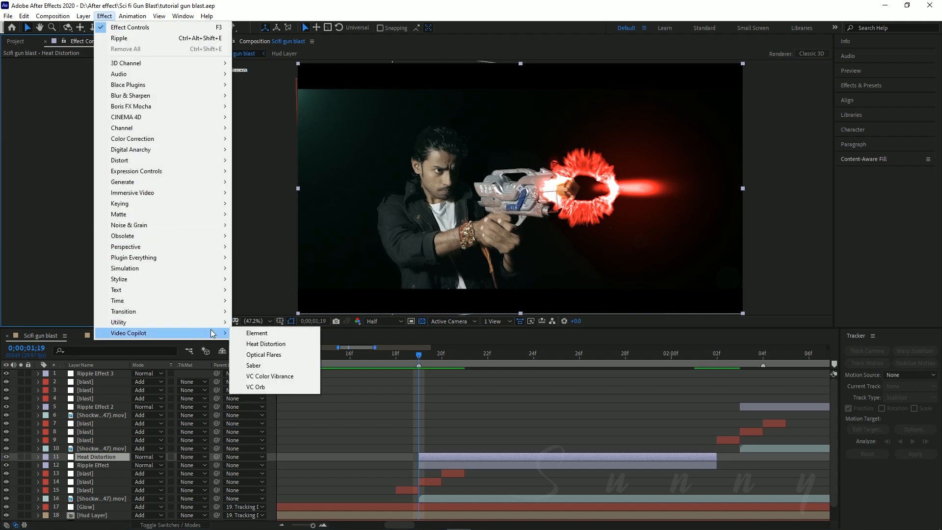
pyautogui.click(263, 343)
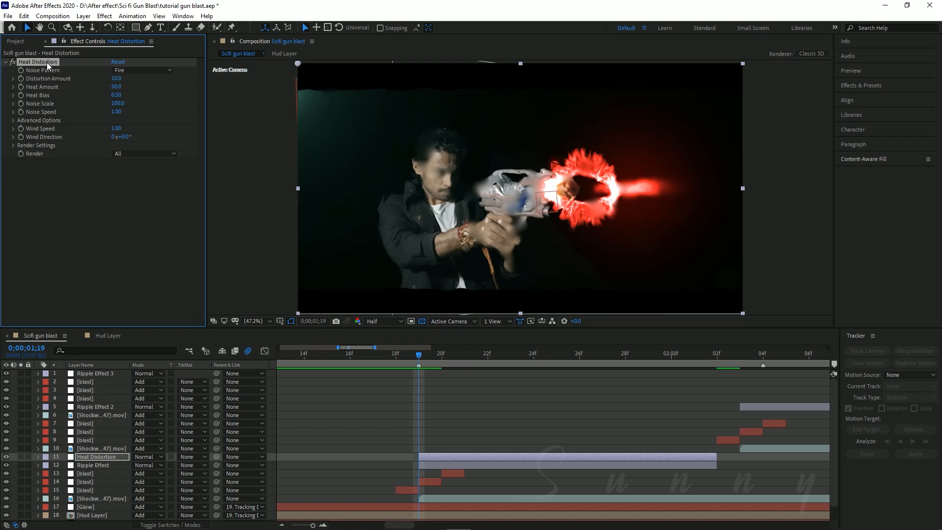
pyautogui.click(126, 69)
pyautogui.click(149, 89)
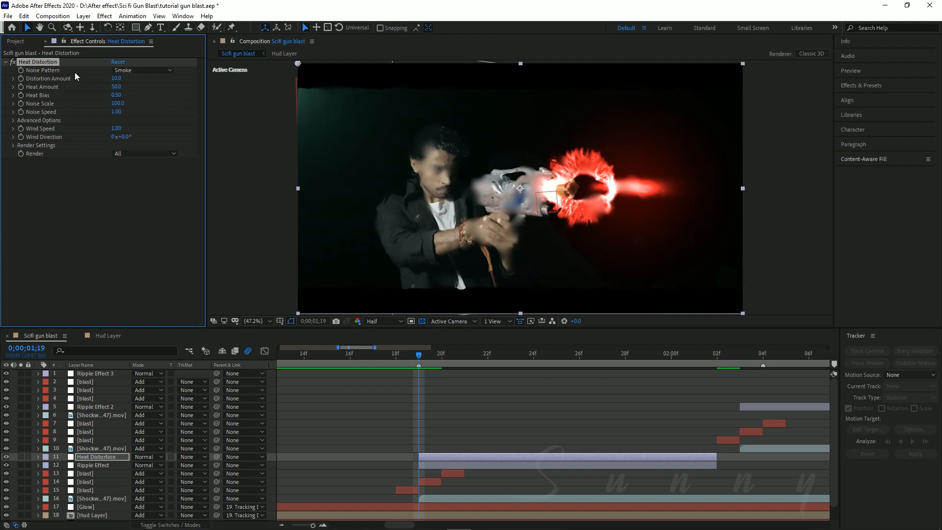
# Set the effect's Distortion Amount to 4, Heat Bias to 0.82 and Noise Scale to 35, and save the project.
pyautogui.click(119, 78)
pyautogui.press('Return')
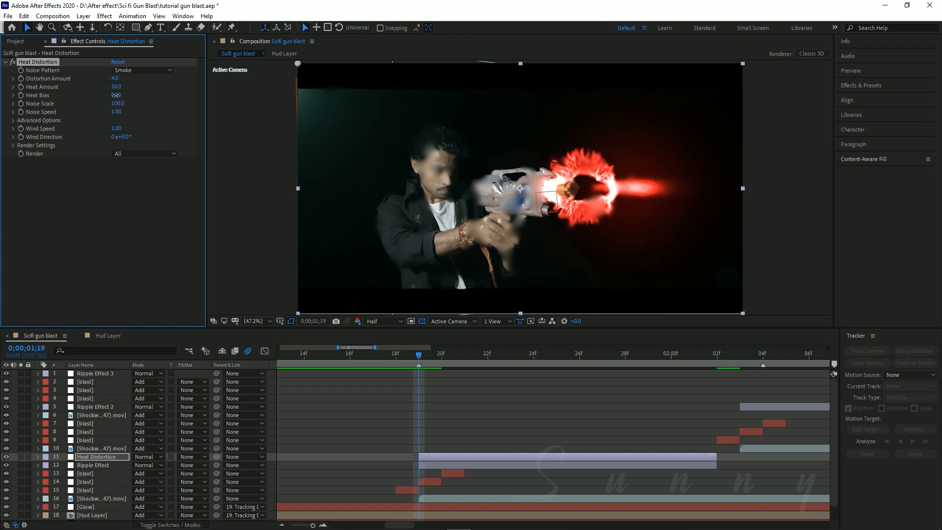
pyautogui.moveTo(117, 95); pyautogui.dragTo(133, 98)
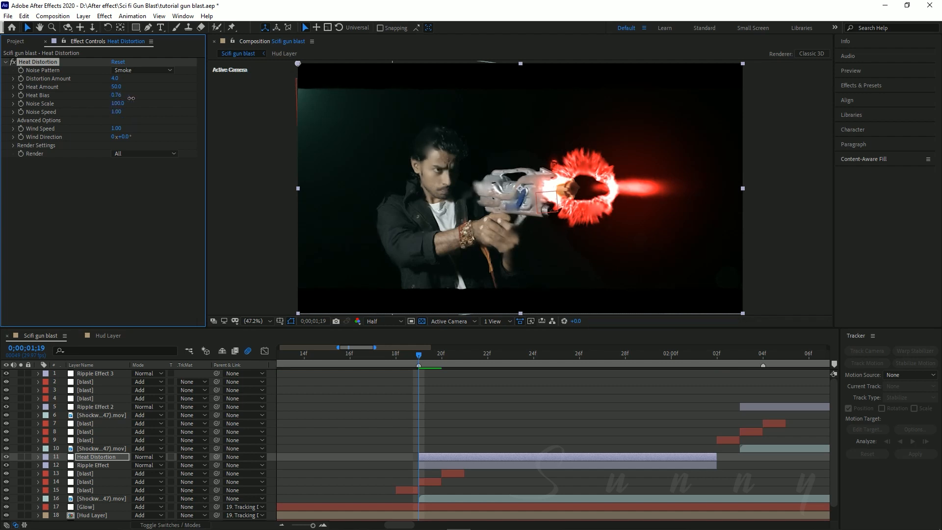
pyautogui.moveTo(131, 98); pyautogui.dragTo(134, 98)
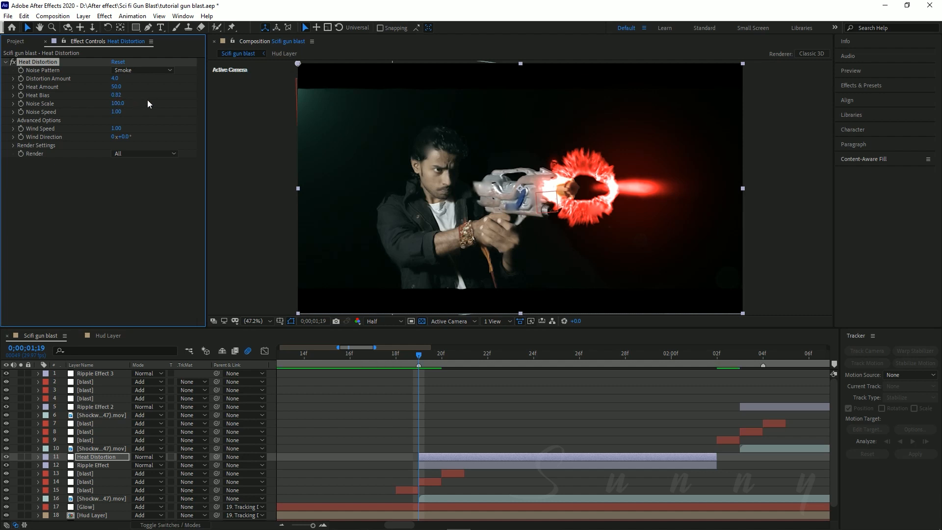
pyautogui.moveTo(117, 103); pyautogui.dragTo(99, 103)
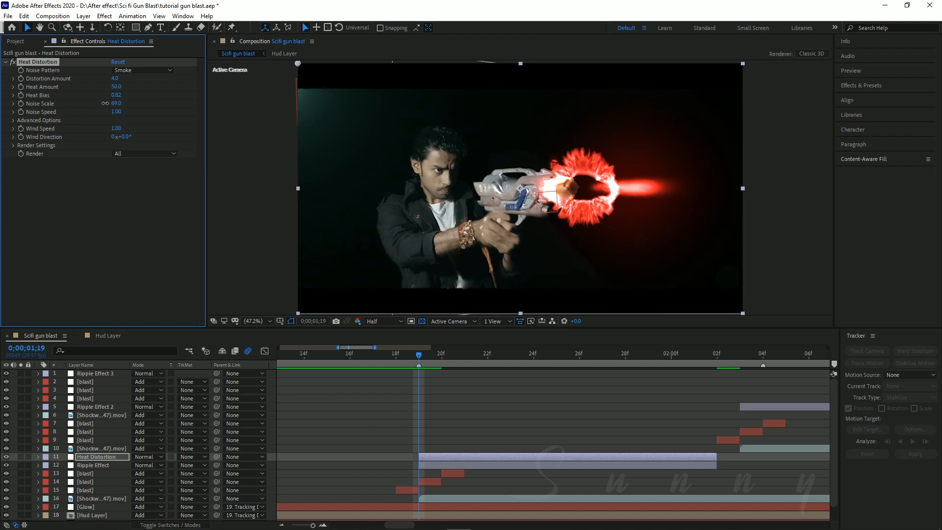
pyautogui.moveTo(99, 103); pyautogui.dragTo(91, 105)
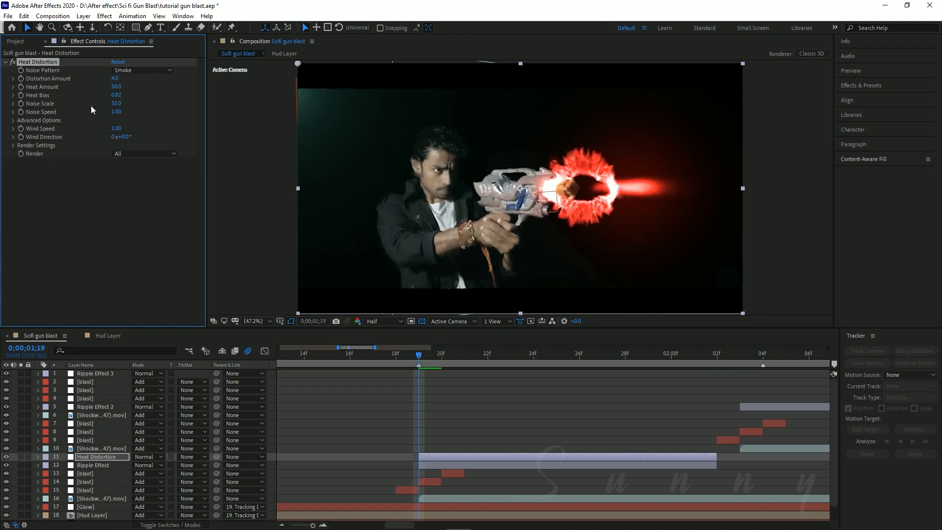
pyautogui.hotkey('ctrl', 's')
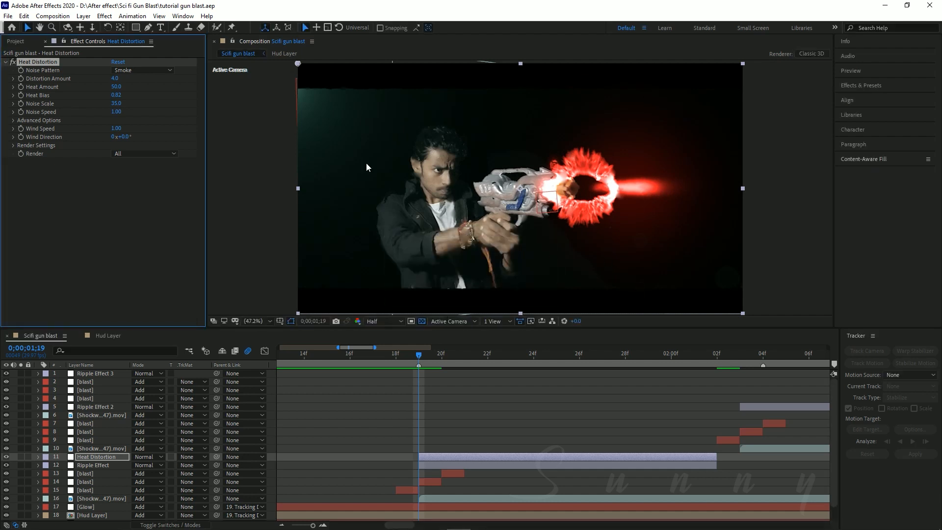
# Draw a closed Pen mask on the Heat Distortion layer, loosely enclosing the gun, the hands and the muzzle blast.
pyautogui.press('g')
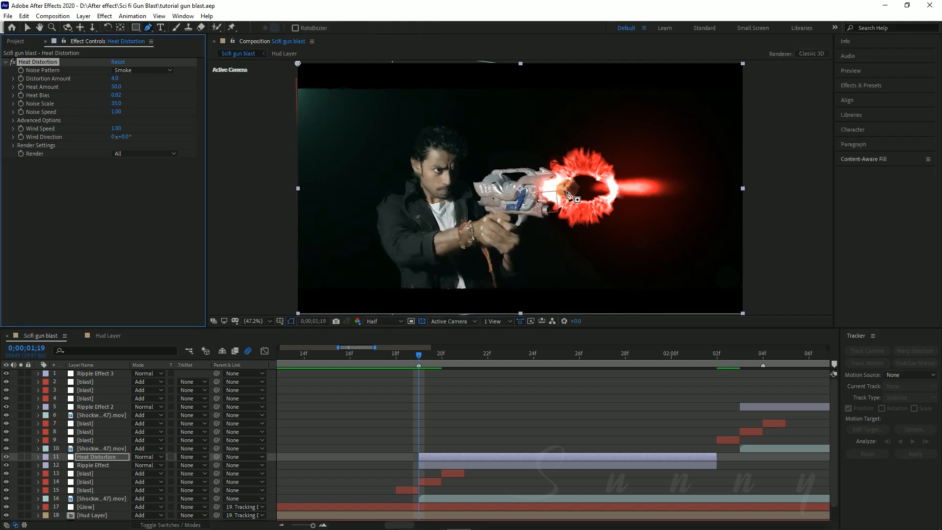
pyautogui.click(582, 287)
pyautogui.click(663, 255)
pyautogui.click(701, 213)
pyautogui.click(712, 140)
pyautogui.click(689, 115)
pyautogui.click(634, 84)
pyautogui.click(574, 83)
pyautogui.click(530, 89)
pyautogui.click(469, 106)
pyautogui.click(447, 148)
pyautogui.click(442, 174)
pyautogui.click(456, 218)
pyautogui.click(487, 247)
pyautogui.click(549, 277)
pyautogui.moveTo(524, 261); pyautogui.dragTo(481, 252)
pyautogui.click(582, 287)
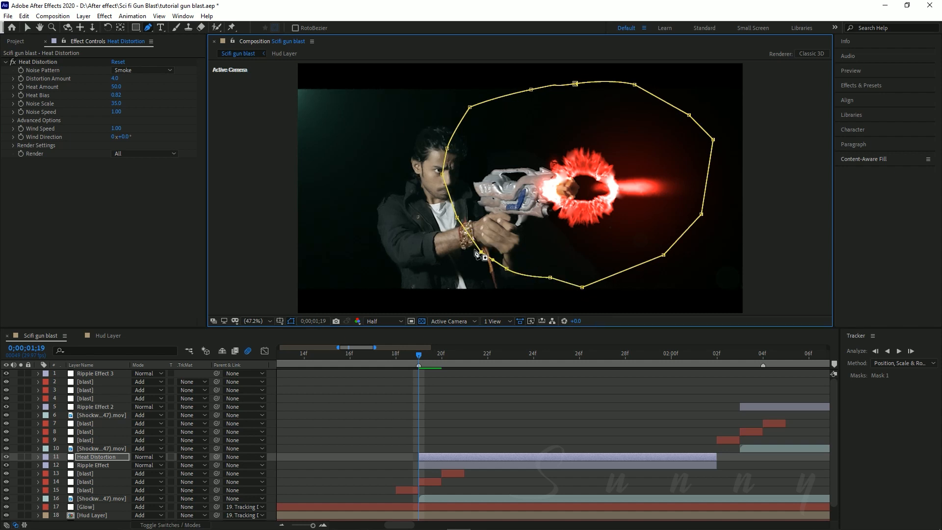
# Feather the Heat Distortion layer's mask by 82 pixels and save the project.
pyautogui.click(95, 459)
pyautogui.press('m')
pyautogui.press('m')
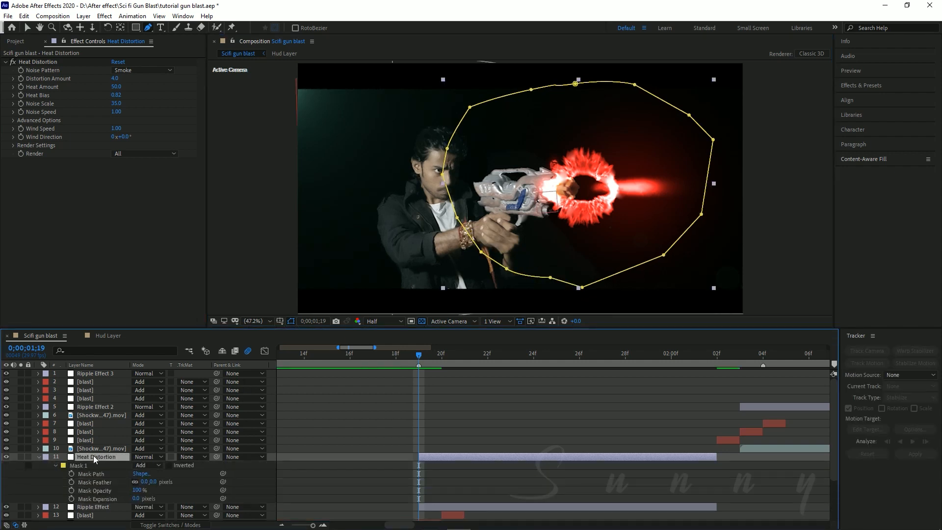
pyautogui.scroll(-2, 146, 483)
pyautogui.moveTo(145, 457); pyautogui.dragTo(188, 454)
pyautogui.hotkey('ctrl', 's')
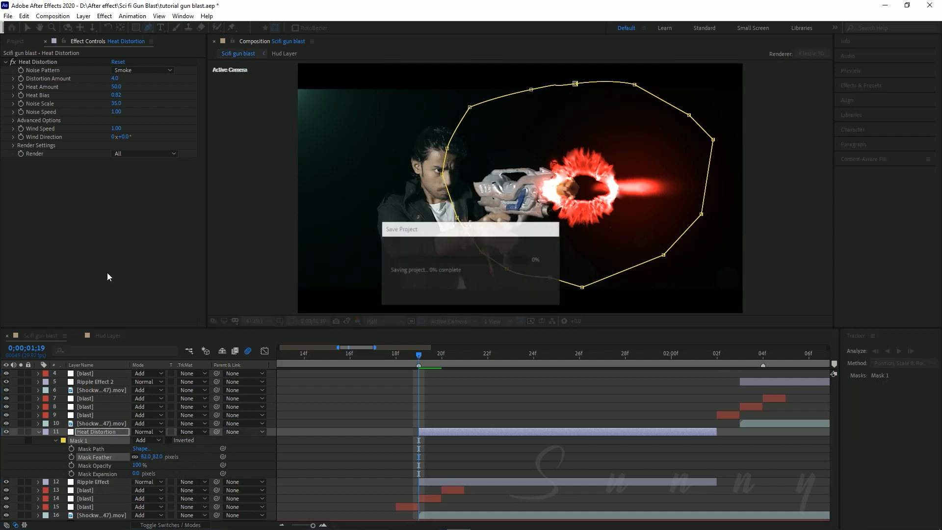
# Start keyframing the Heat Distortion effect's Distortion Amount with a value of 0 at 0;00;01;19.
pyautogui.moveTo(422, 357); pyautogui.dragTo(419, 377)
pyautogui.scroll(1, 433, 410)
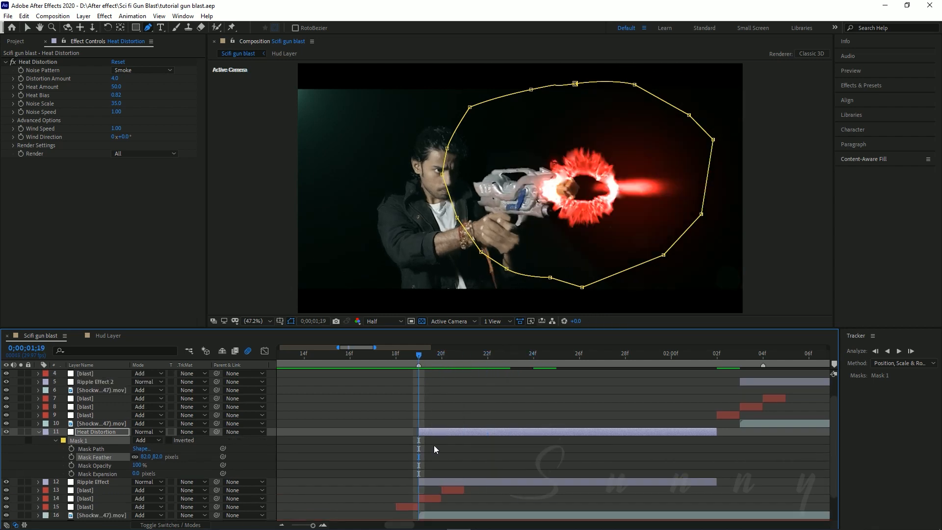
pyautogui.click(434, 456)
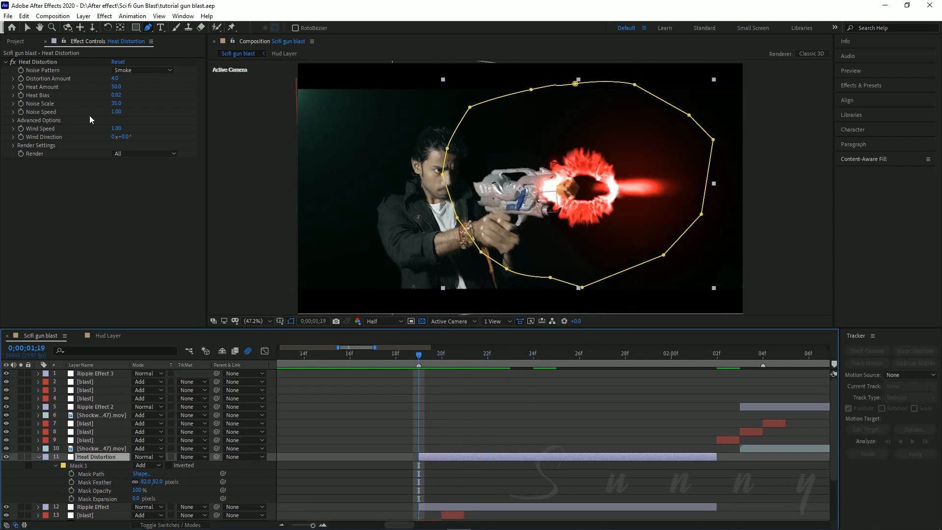
pyautogui.click(45, 62)
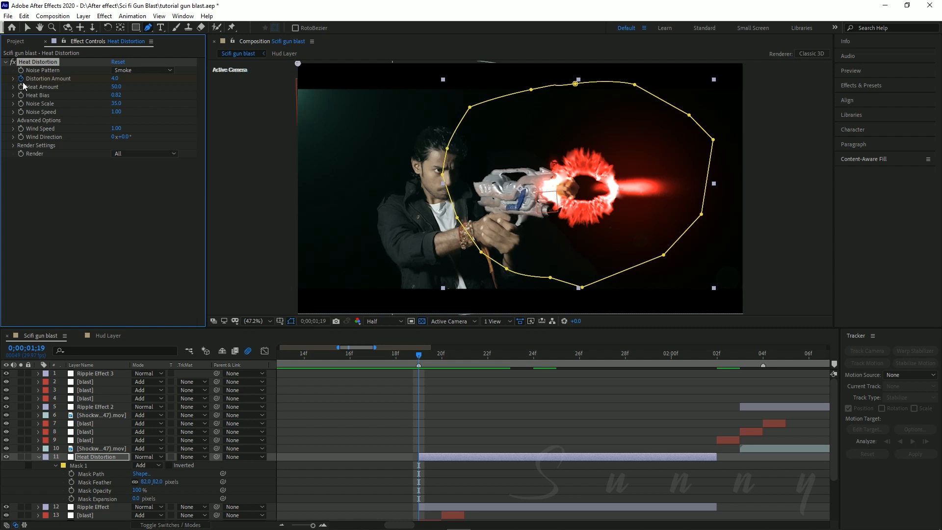
pyautogui.moveTo(114, 78); pyautogui.dragTo(27, 72)
# Keyframe the Distortion Amount at 5 at 0;00;01;21.
pyautogui.moveTo(444, 353); pyautogui.dragTo(473, 354)
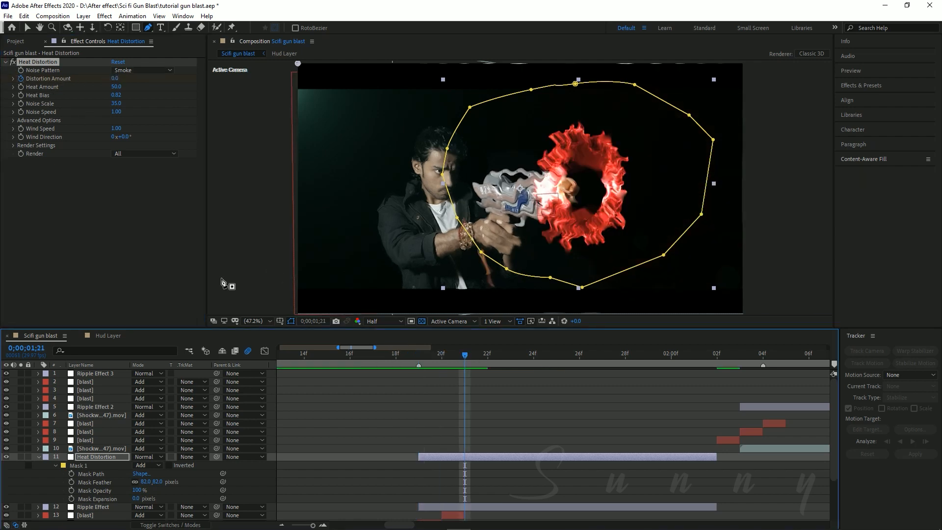
pyautogui.click(114, 78)
pyautogui.write('5')
pyautogui.press('Return')
pyautogui.scroll(-1, 499, 398)
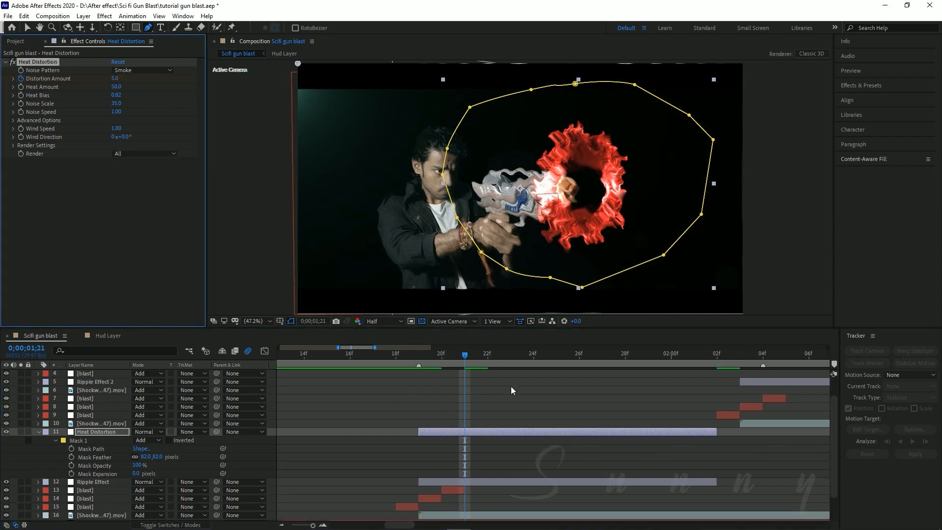
# Keyframe the Distortion Amount at 0 at 0;00;02;01, save the project and collapse the layer's mask properties.
pyautogui.moveTo(561, 357); pyautogui.dragTo(696, 360)
pyautogui.moveTo(116, 79); pyautogui.dragTo(17, 90)
pyautogui.hotkey('ctrl', 's')
pyautogui.scroll(-5, 516, 400)
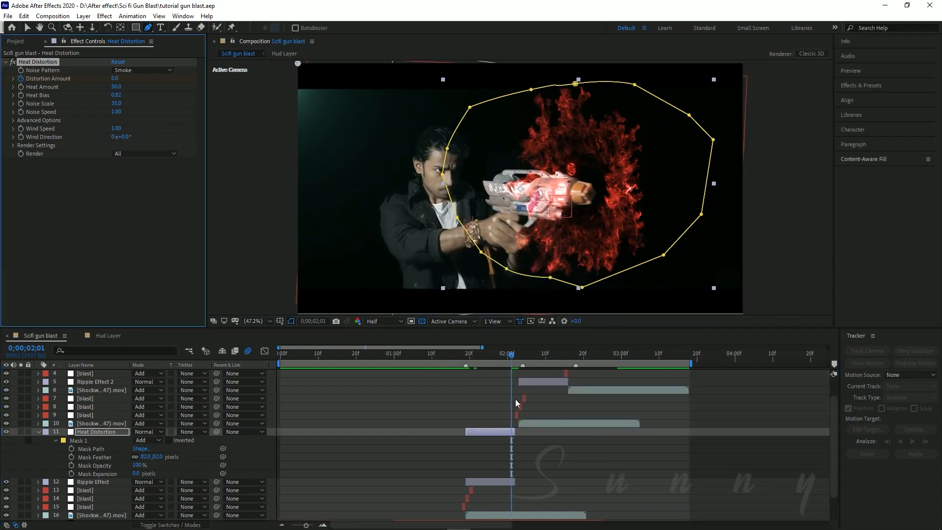
pyautogui.click(38, 432)
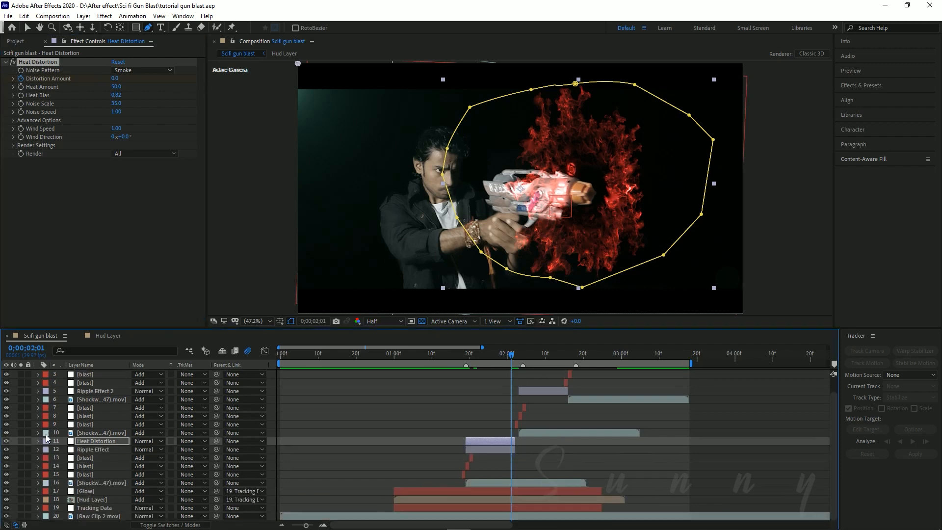
# Play the composition from before the first blast and scrub through that blast to examine its heat distortion.
pyautogui.moveTo(474, 357); pyautogui.dragTo(431, 357)
pyautogui.press('space')
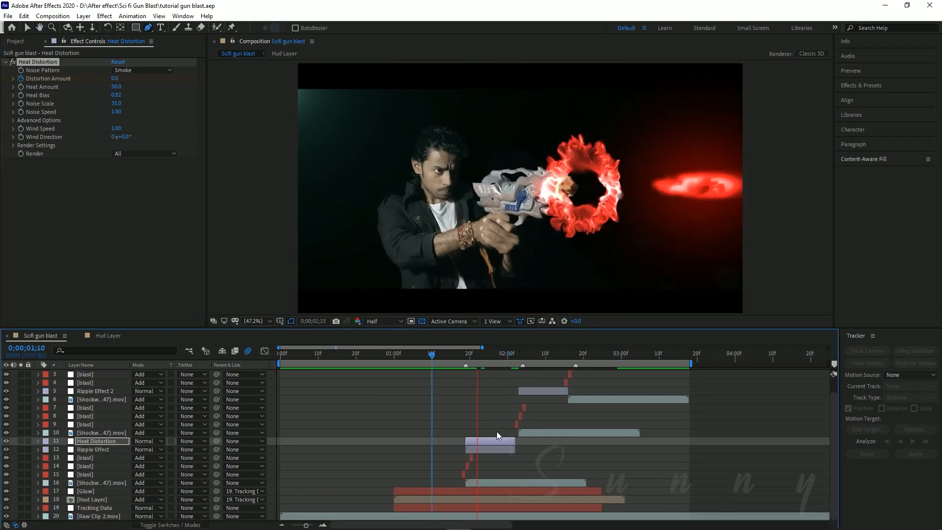
pyautogui.scroll(2, 496, 430)
pyautogui.scroll(-2, 477, 425)
pyautogui.scroll(-3, 444, 405)
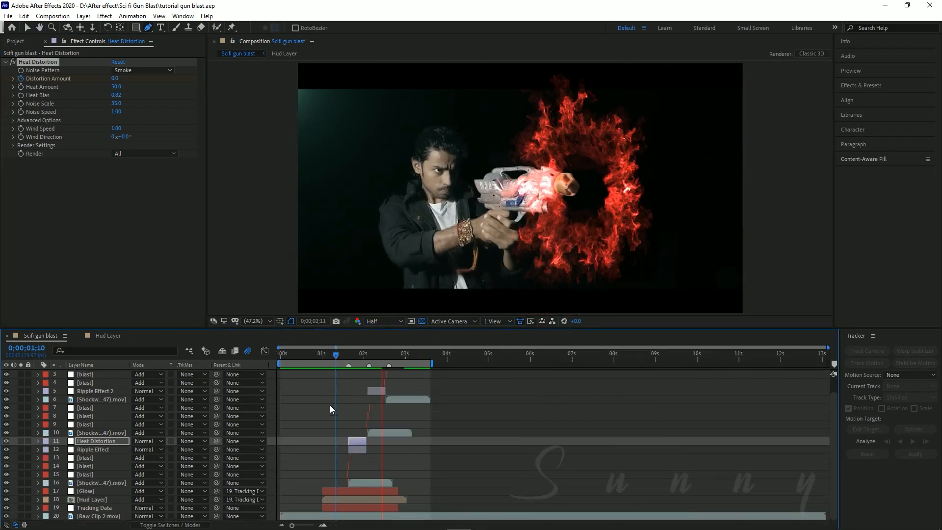
pyautogui.scroll(2, 329, 405)
pyautogui.press('Home')
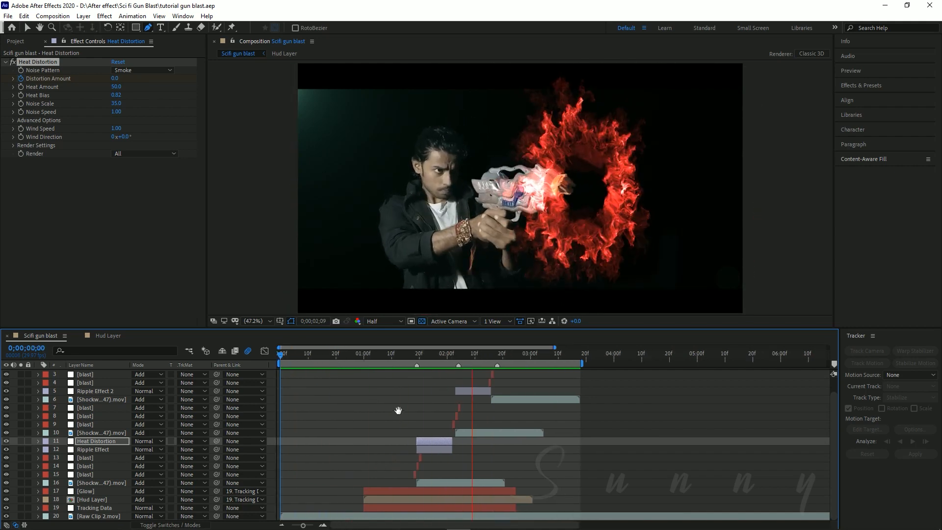
pyautogui.click(402, 354)
pyautogui.moveTo(411, 355)
pyautogui.mouseDown()
pyautogui.moveTo(425, 356)
pyautogui.moveTo(402, 360)
pyautogui.moveTo(421, 360)
pyautogui.mouseUp()
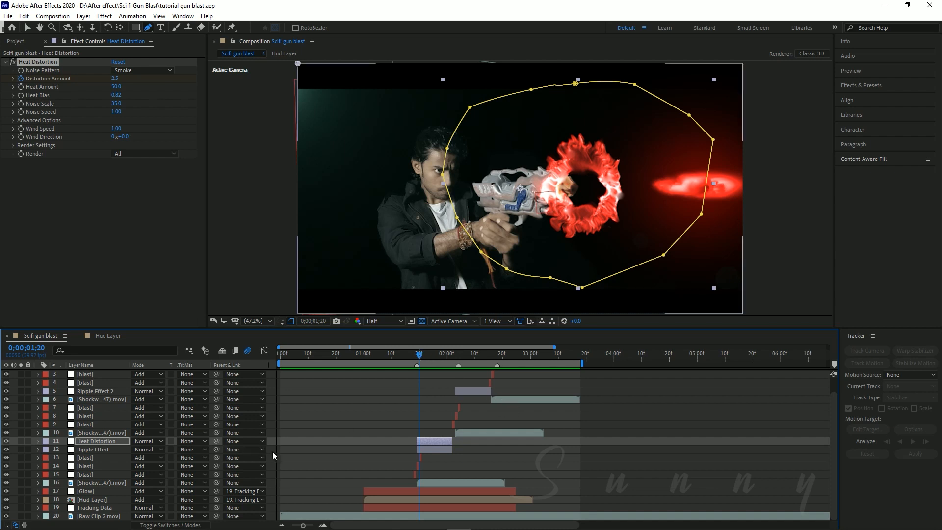
# Duplicate the Heat Distortion layer, place the copy directly above Ripple Effect 2, and align its start with that ripple at 0;00;02;03.
pyautogui.press('=')
pyautogui.hotkey('ctrl', 'd')
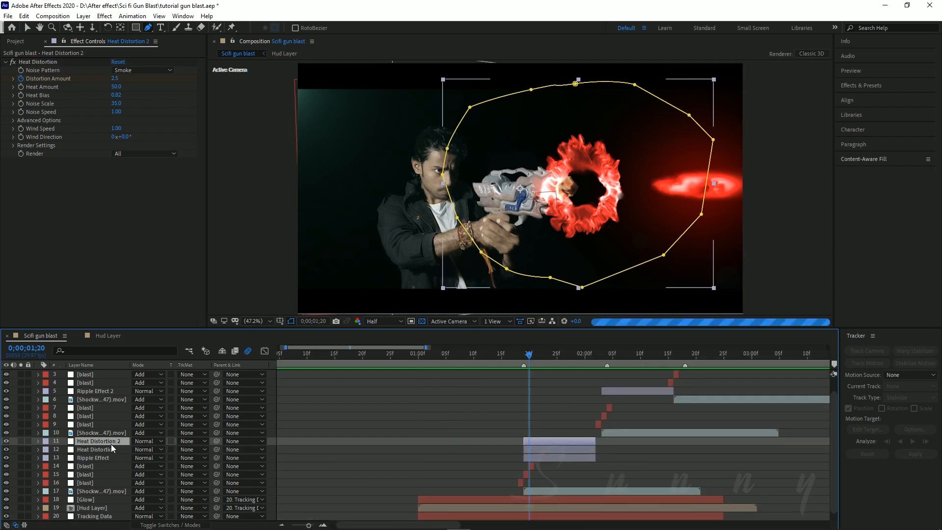
pyautogui.moveTo(111, 390); pyautogui.dragTo(111, 391)
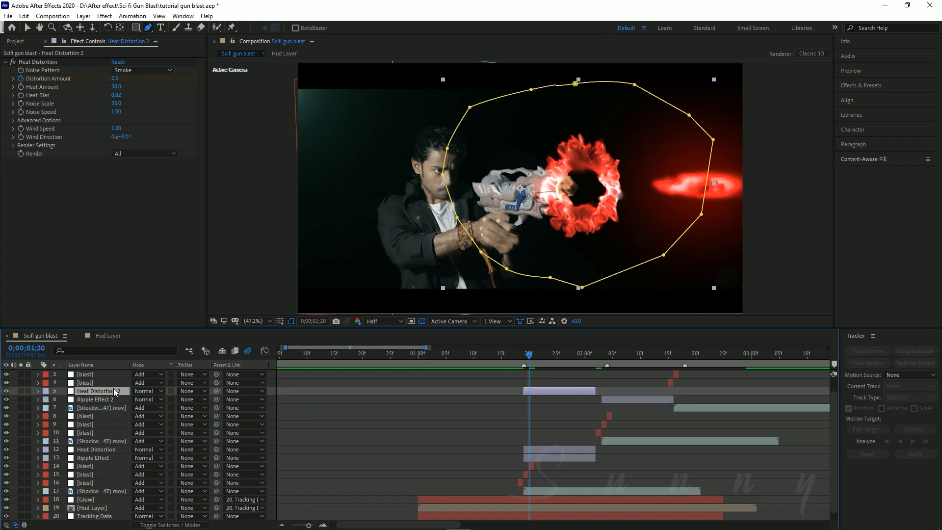
pyautogui.moveTo(549, 392); pyautogui.dragTo(625, 392)
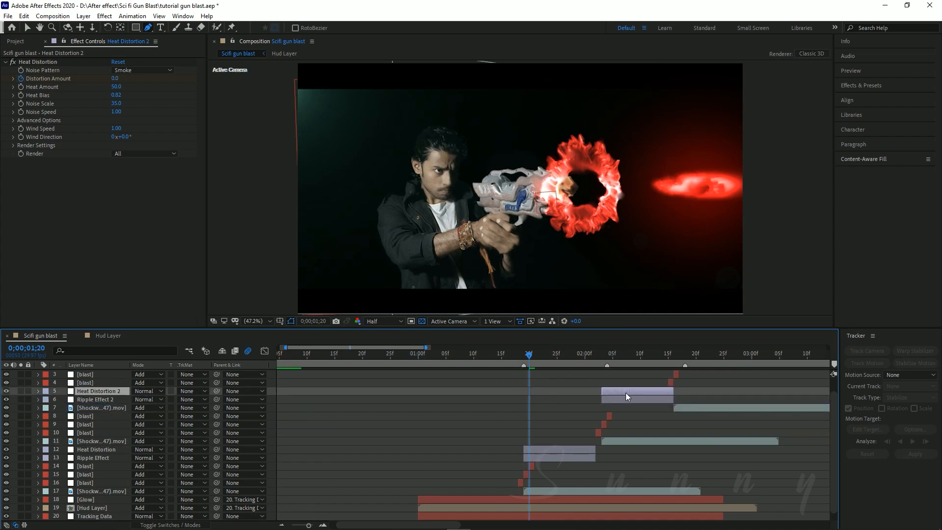
pyautogui.scroll(2, 654, 421)
pyautogui.scroll(-1, 658, 425)
pyautogui.scroll(-3, 658, 425)
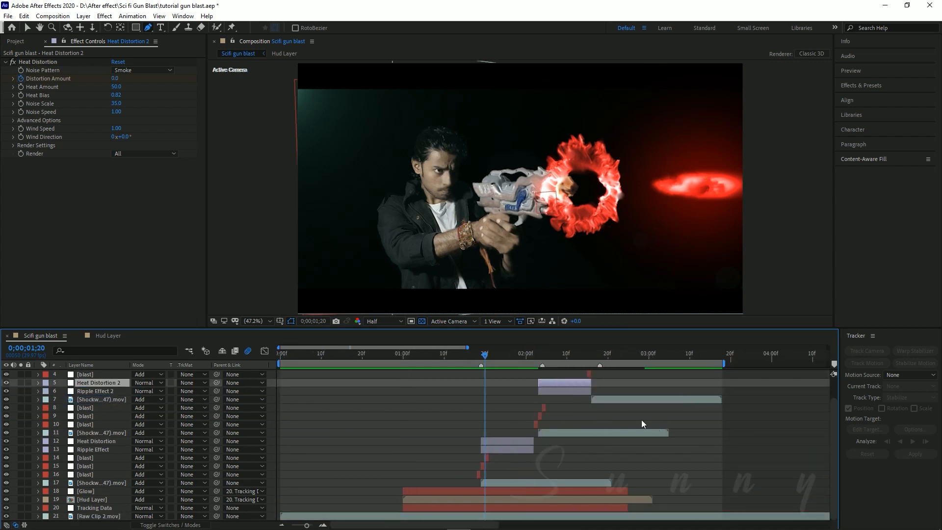
# Duplicate Heat Distortion 2, place the copy directly above Ripple Effect 3, and align its start with that ripple layer.
pyautogui.scroll(3, 572, 415)
pyautogui.hotkey('ctrl', 'd')
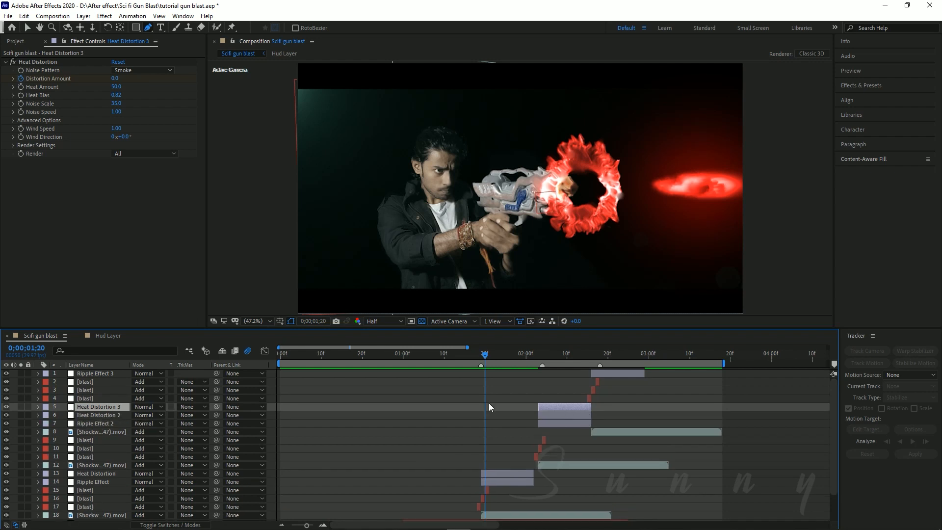
pyautogui.moveTo(117, 411); pyautogui.dragTo(118, 374)
pyautogui.moveTo(572, 376); pyautogui.dragTo(625, 377)
# Play and scrub the opening of the composition, and look over the timing of all blast, ripple and distortion layers.
pyautogui.moveTo(472, 358); pyautogui.dragTo(337, 357)
pyautogui.press('-')
pyautogui.press('-')
pyautogui.press('space')
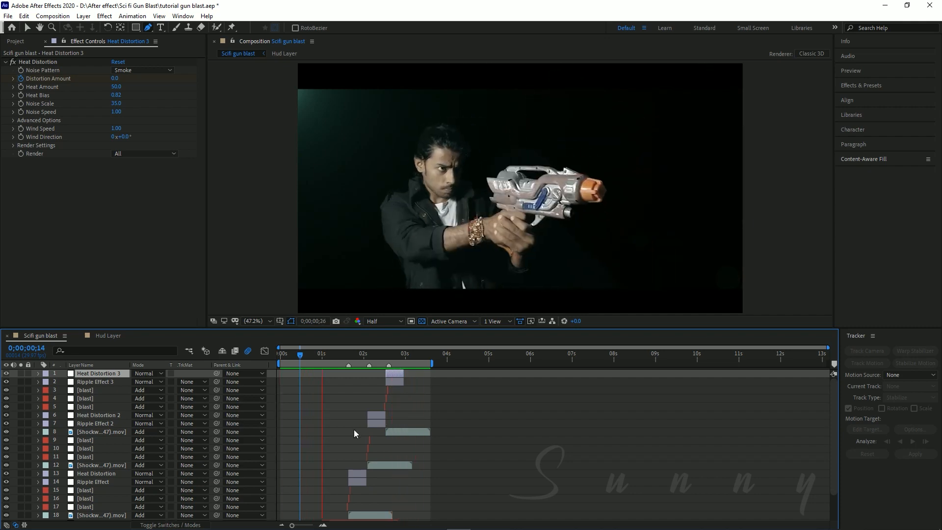
pyautogui.click(330, 355)
pyautogui.moveTo(332, 359); pyautogui.dragTo(310, 358)
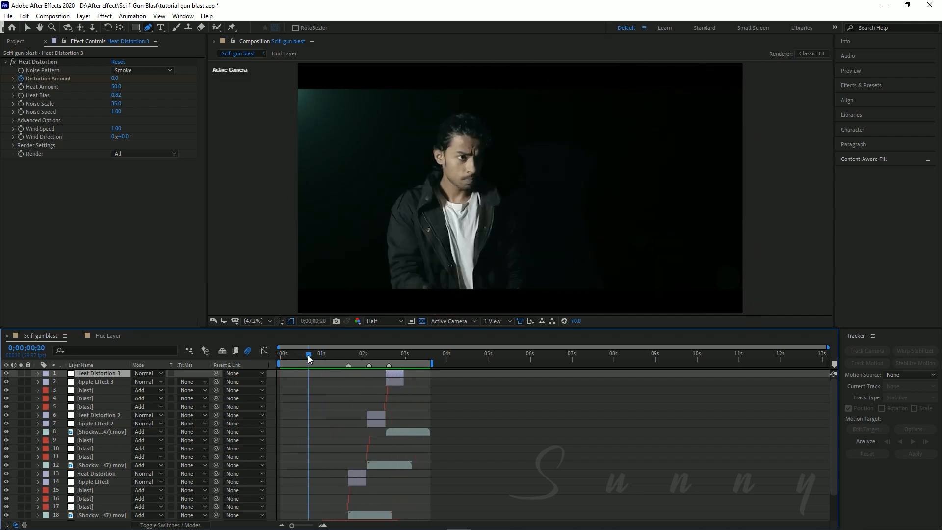
pyautogui.scroll(2, 317, 380)
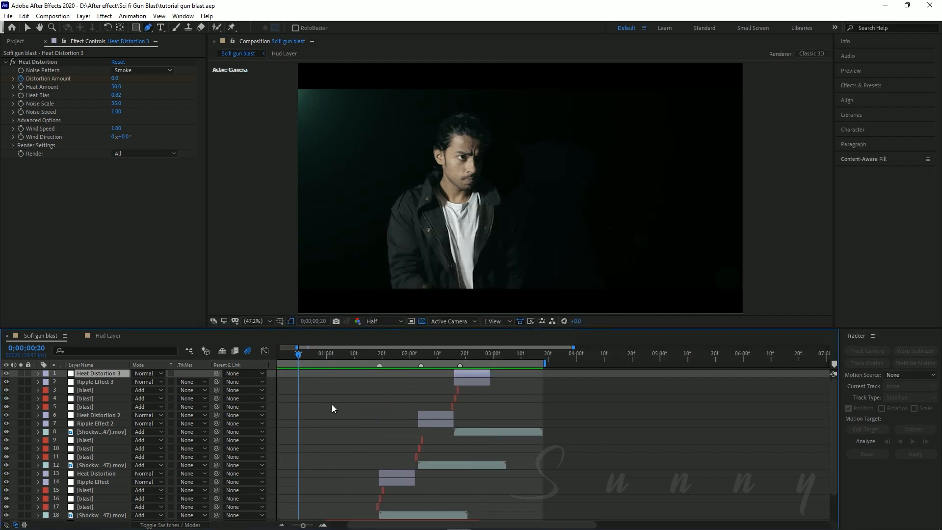
pyautogui.hscroll(-2, 332, 407)
pyautogui.scroll(-2, 332, 404)
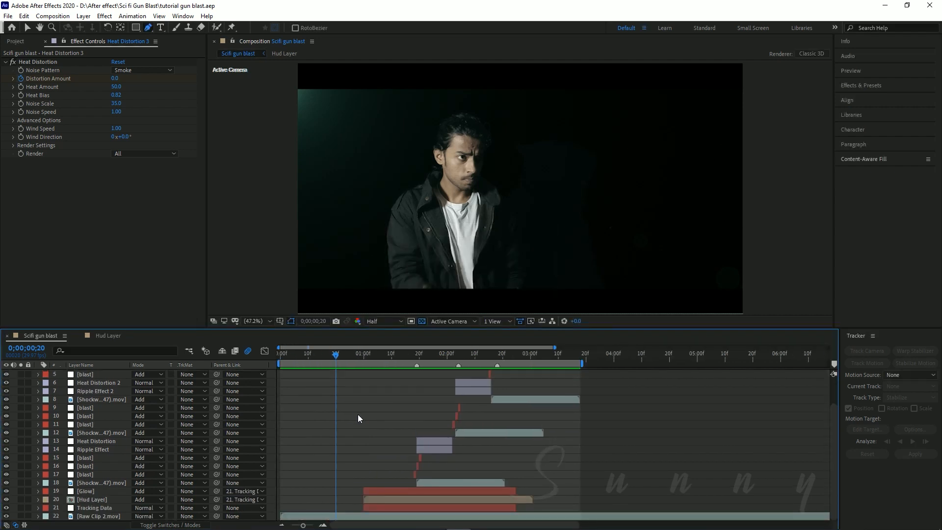
pyautogui.scroll(2, 396, 483)
# Create a 1920 x 1080 px solid named Relfect in red FF0000, with the current time at 0;00;01;19.
pyautogui.moveTo(403, 356); pyautogui.dragTo(436, 356)
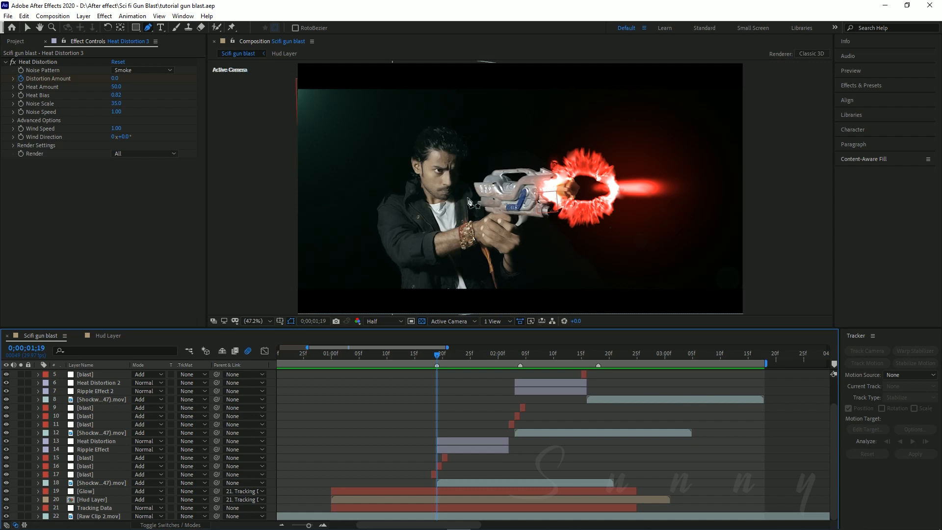
pyautogui.click(83, 16)
pyautogui.moveTo(97, 29)
pyautogui.click(252, 38)
pyautogui.write('Relfect')
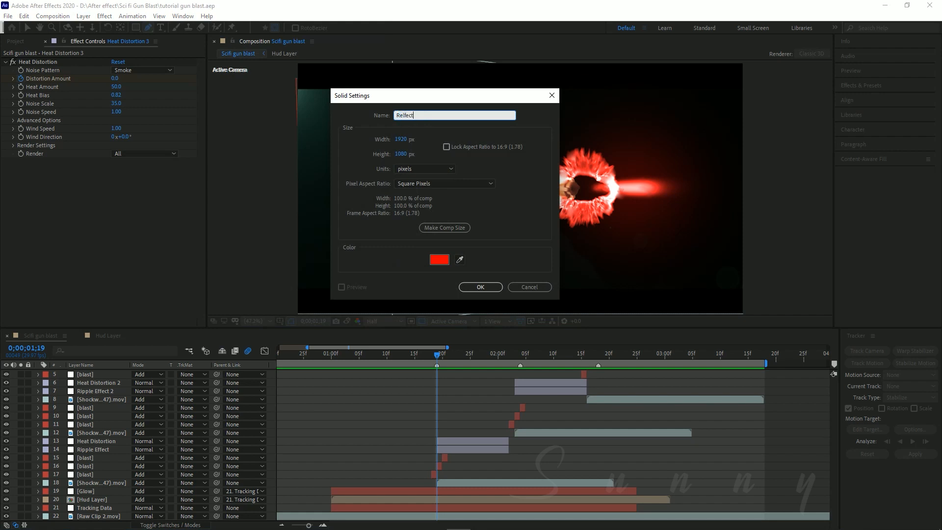
pyautogui.click(439, 259)
pyautogui.moveTo(117, 214); pyautogui.dragTo(210, 165)
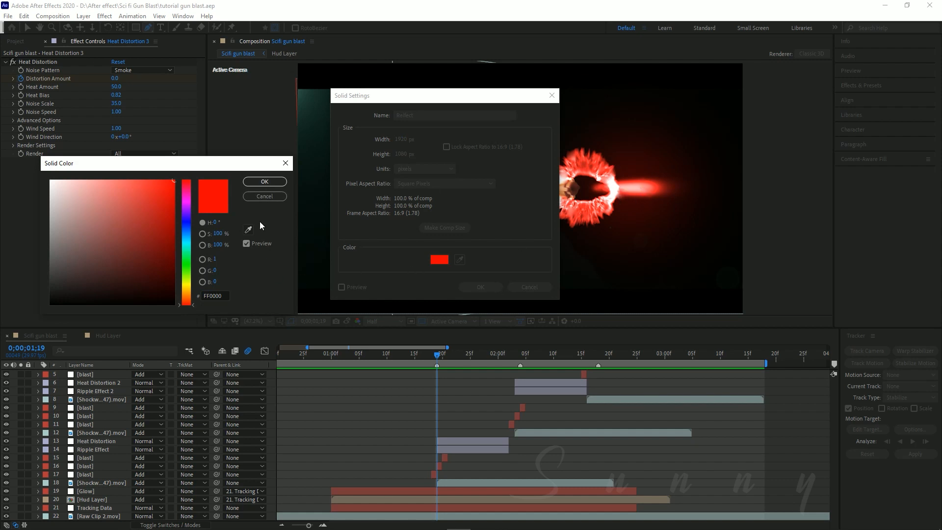
pyautogui.click(264, 182)
pyautogui.click(480, 287)
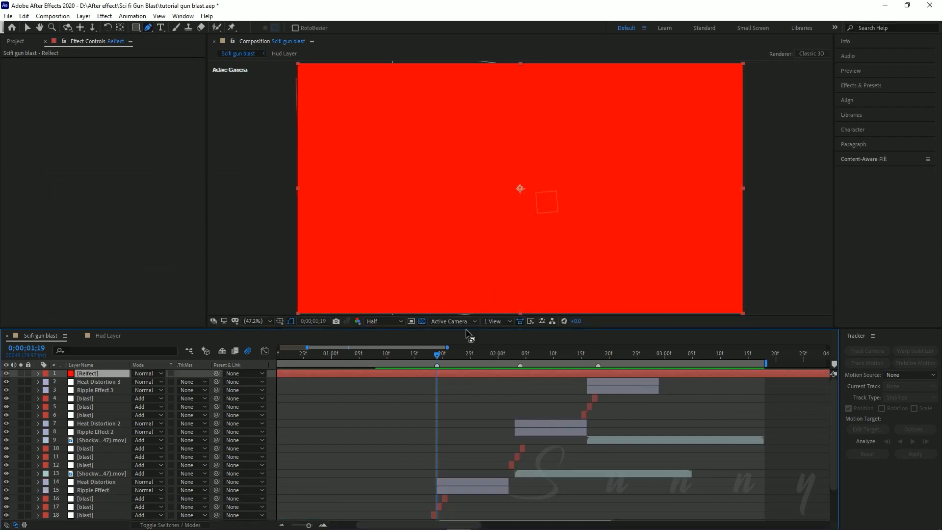
# Place the red solid directly below the first blast's shockwave layer and trim its in point to 0;00;01;19.
pyautogui.moveTo(95, 376); pyautogui.dragTo(126, 509)
pyautogui.moveTo(129, 493); pyautogui.dragTo(129, 491)
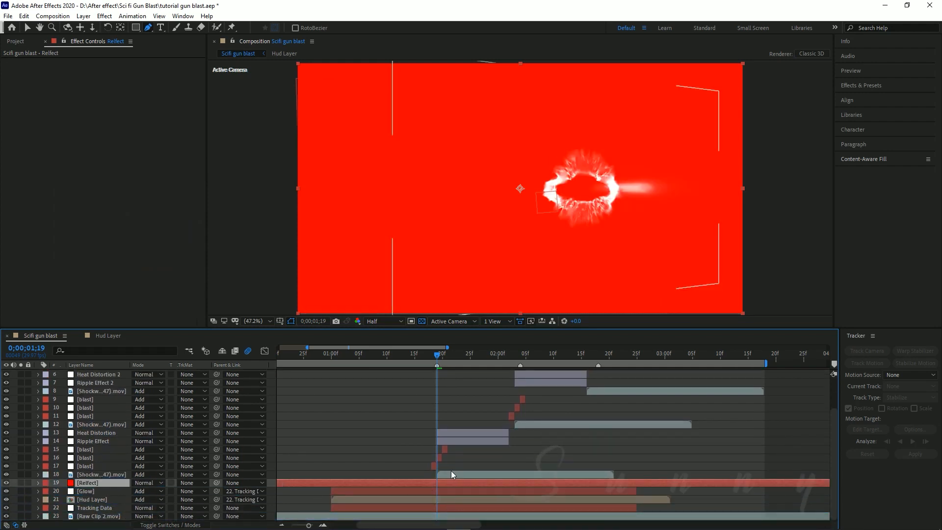
pyautogui.scroll(5, 452, 469)
pyautogui.hotkey('alt', '[')
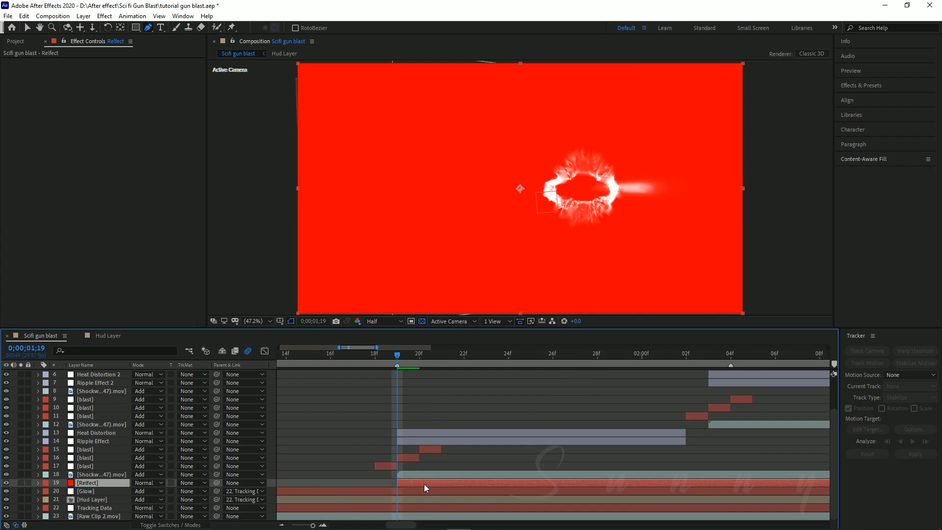
# Trim the red solid's out point at 0;00;01;28 and save the project.
pyautogui.moveTo(449, 353); pyautogui.dragTo(598, 361)
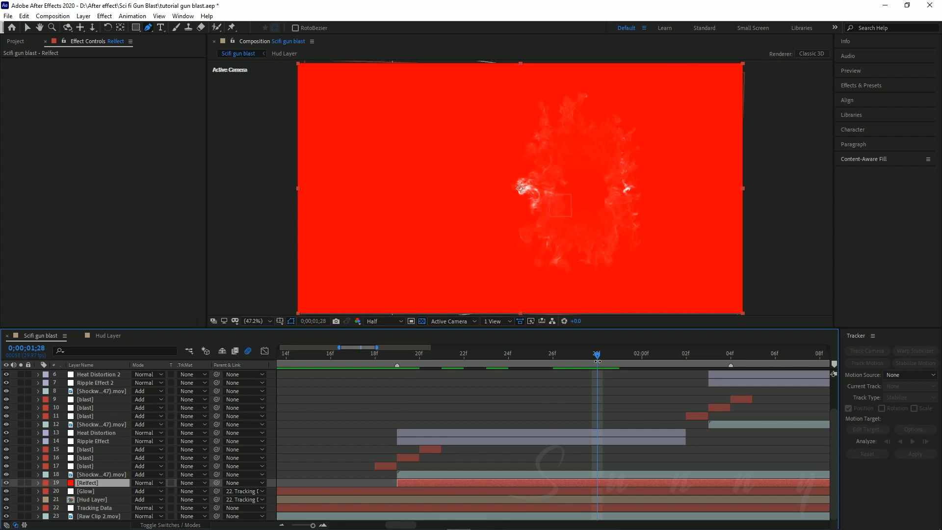
pyautogui.hotkey('alt', ']')
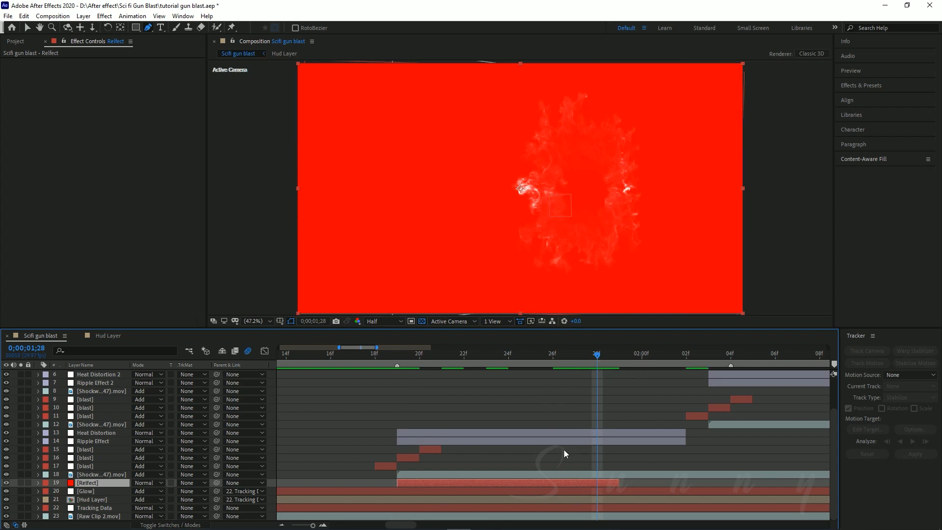
pyautogui.hotkey('ctrl', 's')
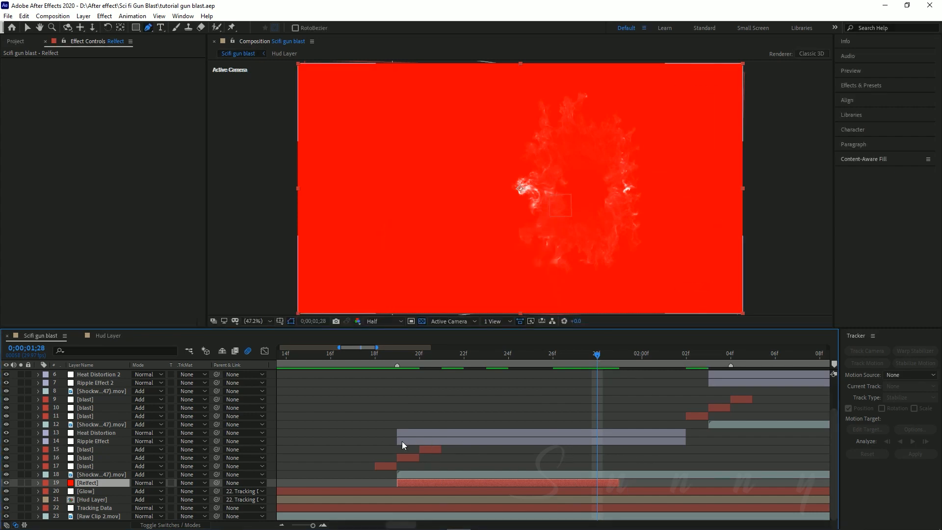
# At 0;00;01;19, set the red solid's blending mode to Soft Light and its opacity to 54%.
pyautogui.click(397, 357)
pyautogui.click(140, 483)
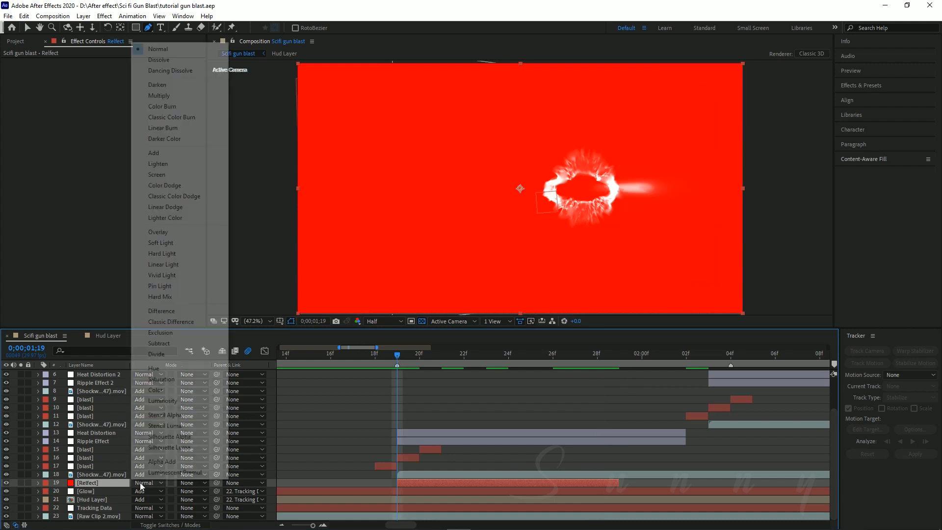
pyautogui.click(176, 245)
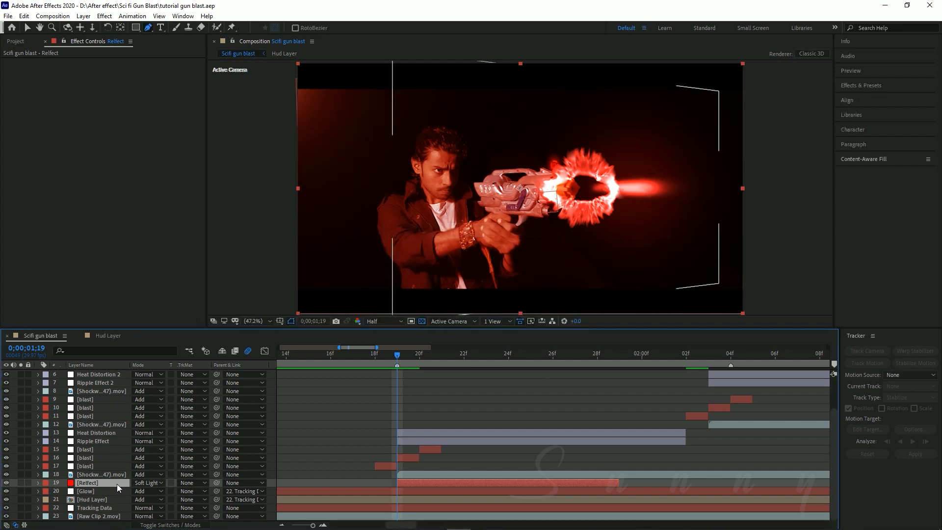
pyautogui.press('t')
pyautogui.moveTo(135, 492); pyautogui.dragTo(112, 493)
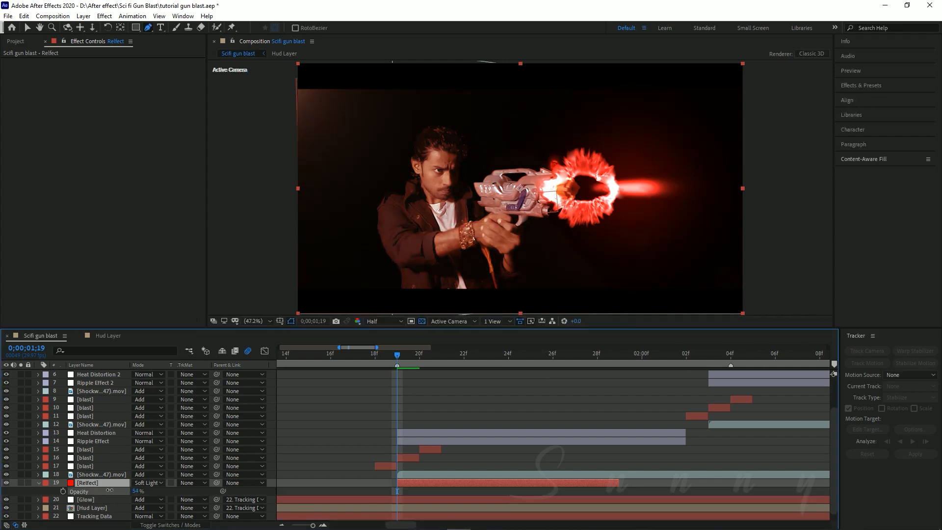
pyautogui.moveTo(112, 493); pyautogui.dragTo(114, 493)
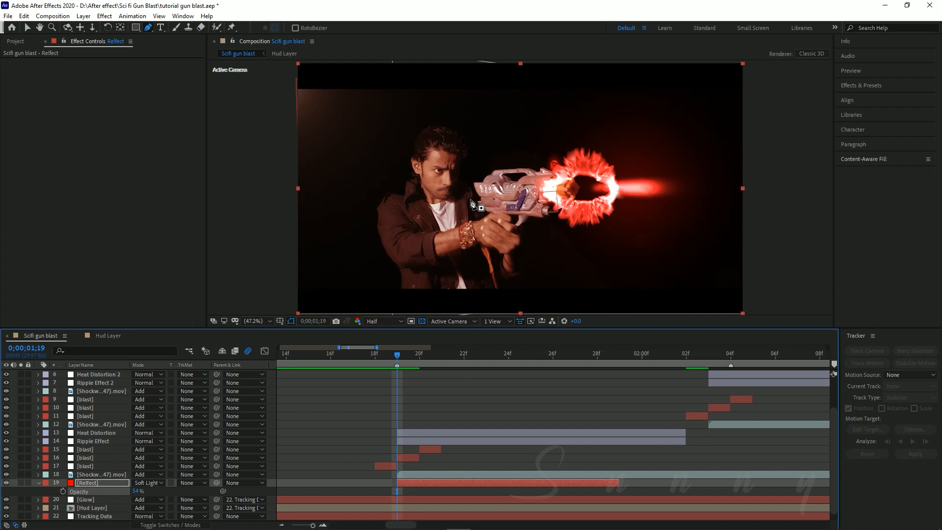
# Draw a closed mask on the red solid around the man's head, jacket and arms and the gun.
pyautogui.moveTo(519, 222); pyautogui.dragTo(548, 211)
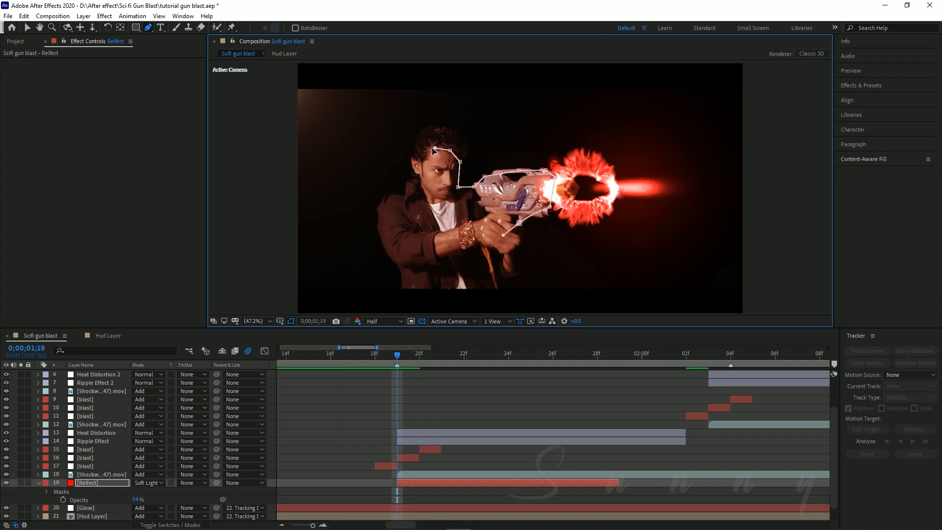
pyautogui.click(404, 195)
pyautogui.moveTo(388, 210); pyautogui.dragTo(387, 223)
pyautogui.click(387, 234)
pyautogui.click(398, 252)
pyautogui.moveTo(412, 262); pyautogui.dragTo(439, 259)
pyautogui.click(463, 247)
pyautogui.click(483, 237)
pyautogui.click(497, 230)
pyautogui.click(519, 222)
pyautogui.moveTo(497, 231); pyautogui.dragTo(500, 239)
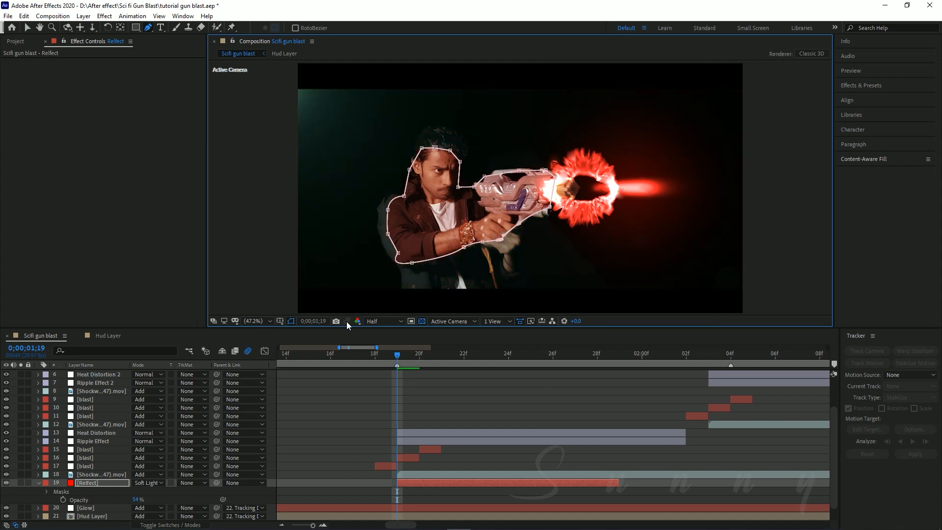
# Set the mask feather to 161 pixels and push the mask outline outward around the head, back and top of the gun.
pyautogui.click(111, 484)
pyautogui.press('u')
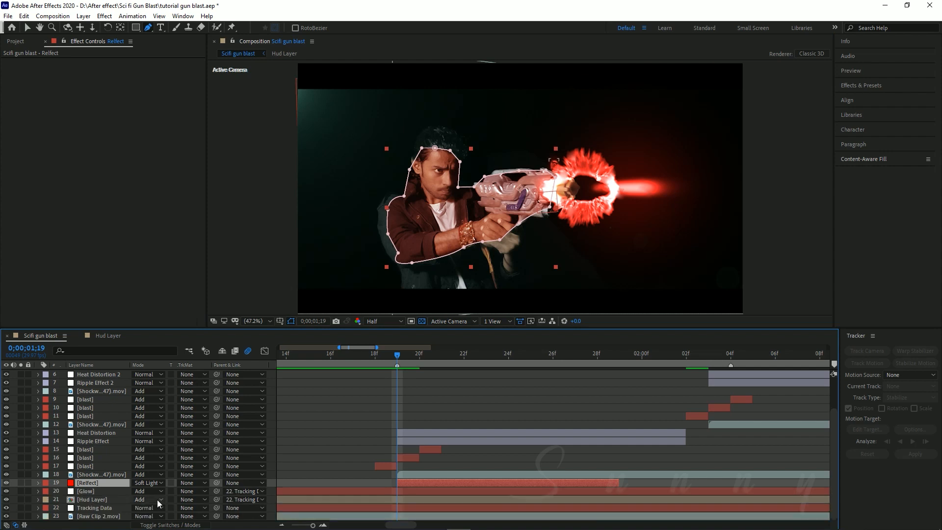
pyautogui.press('m')
pyautogui.press('m')
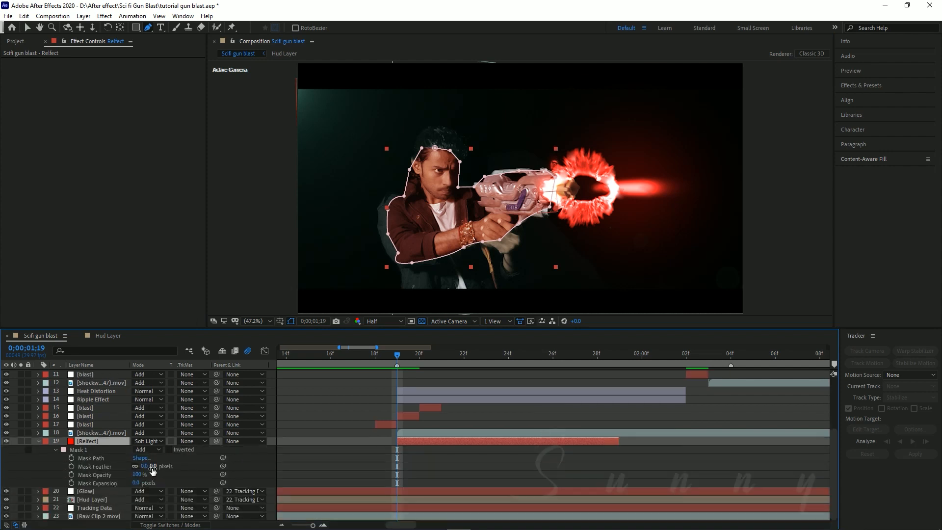
pyautogui.moveTo(153, 466); pyautogui.dragTo(231, 466)
pyautogui.moveTo(421, 148); pyautogui.dragTo(414, 143)
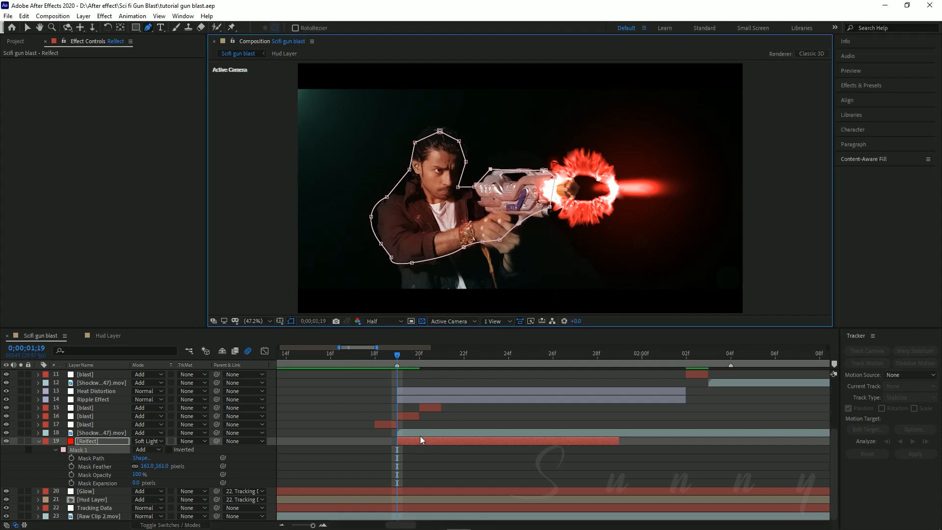
# Start keyframing the red solid's opacity with 0% at 0;00;01;19.
pyautogui.press('t')
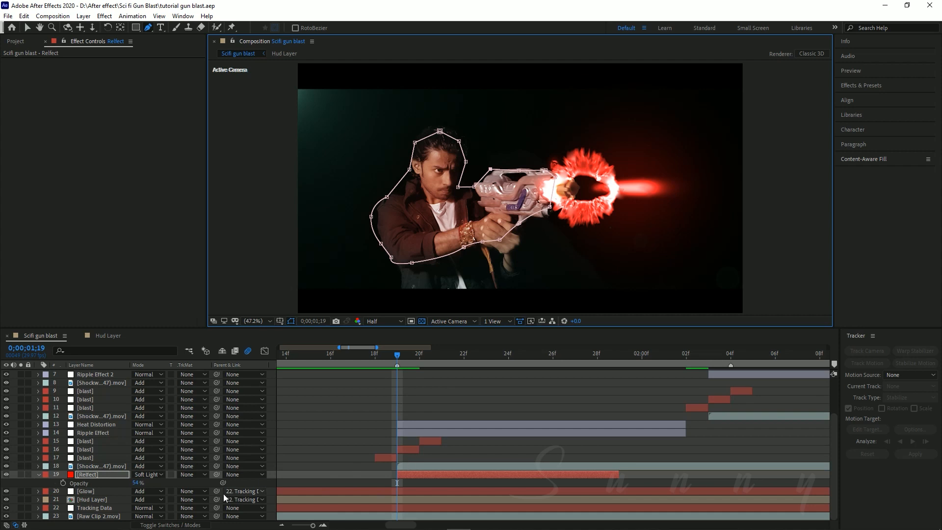
pyautogui.click(58, 484)
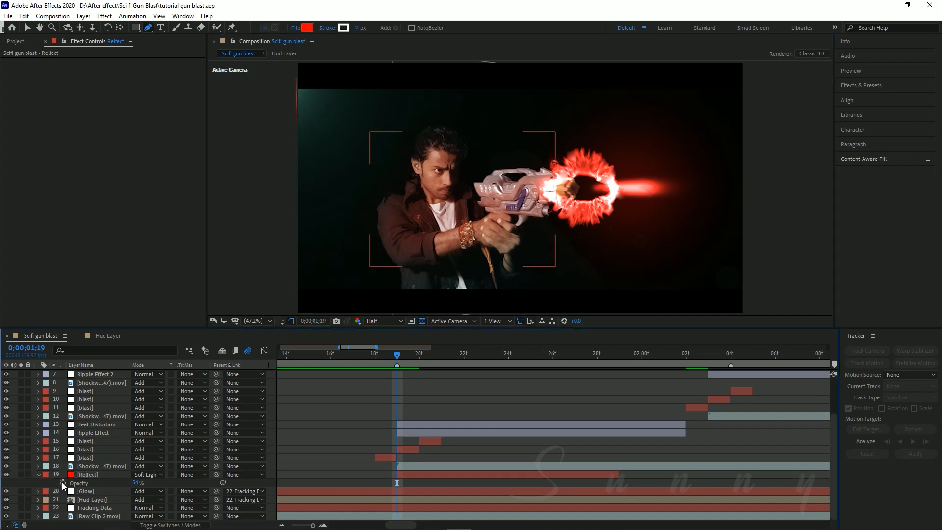
pyautogui.click(135, 482)
pyautogui.write('0')
pyautogui.press('Return')
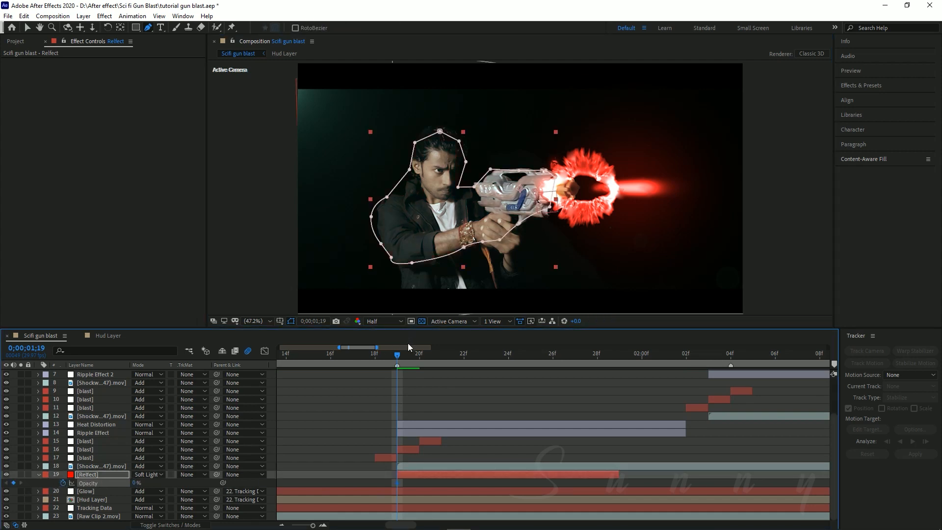
# Keyframe the red solid's opacity at 59% at 0;00;01;22 and at 0% at 0;00;01;28.
pyautogui.click(452, 354)
pyautogui.click(463, 353)
pyautogui.moveTo(136, 482); pyautogui.dragTo(159, 480)
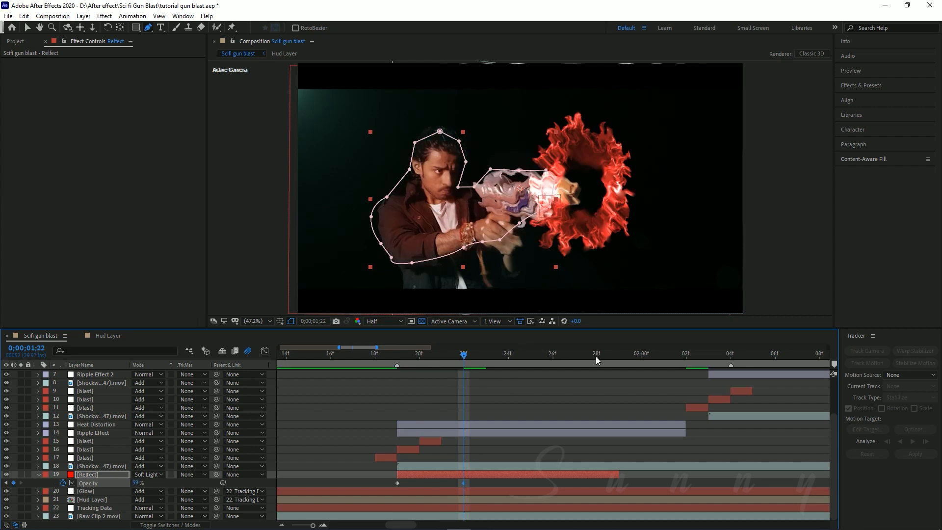
pyautogui.click(596, 354)
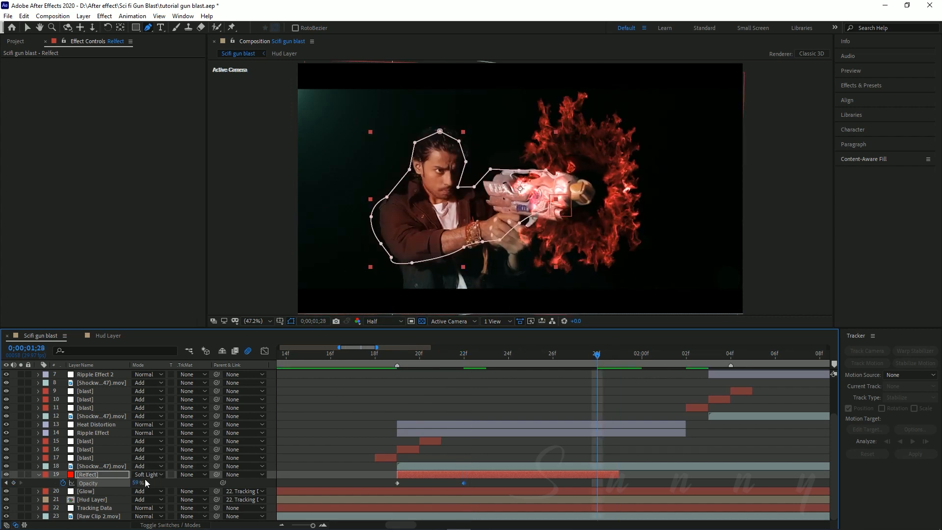
pyautogui.moveTo(120, 484); pyautogui.dragTo(100, 484)
# Play the composition from the start and scrub through the first blast to examine the red reflection on the man.
pyautogui.moveTo(343, 355); pyautogui.dragTo(278, 374)
pyautogui.press(';')
pyautogui.press('space')
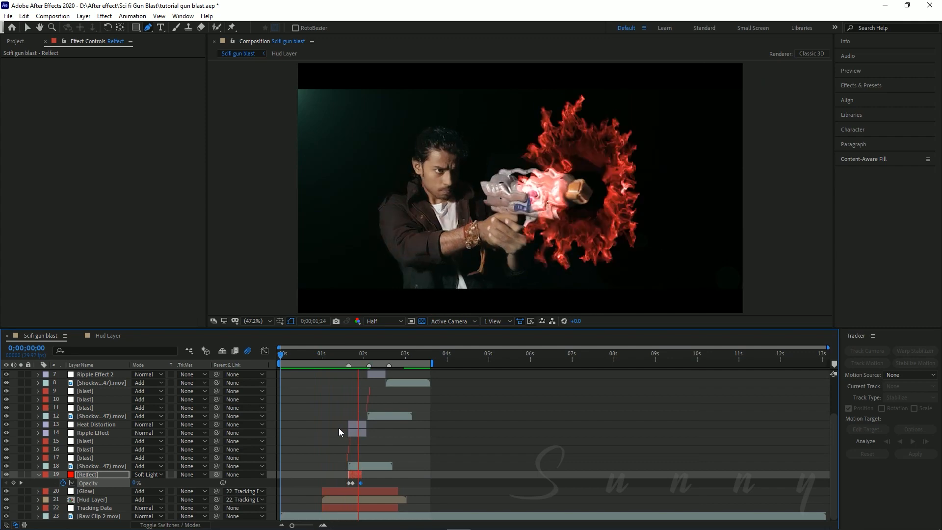
pyautogui.press('space')
pyautogui.moveTo(346, 354); pyautogui.dragTo(336, 355)
pyautogui.scroll(3, 340, 423)
pyautogui.press('space')
pyautogui.press('space')
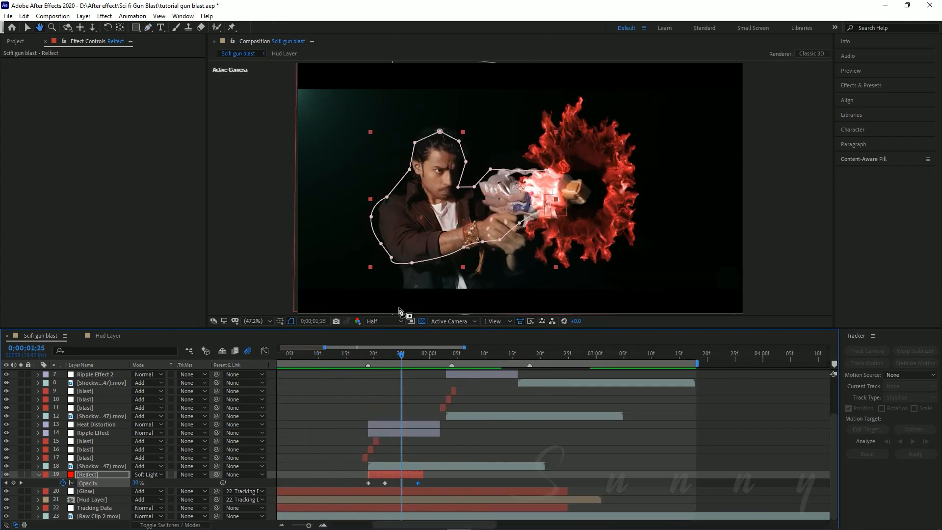
pyautogui.moveTo(386, 355); pyautogui.dragTo(372, 362)
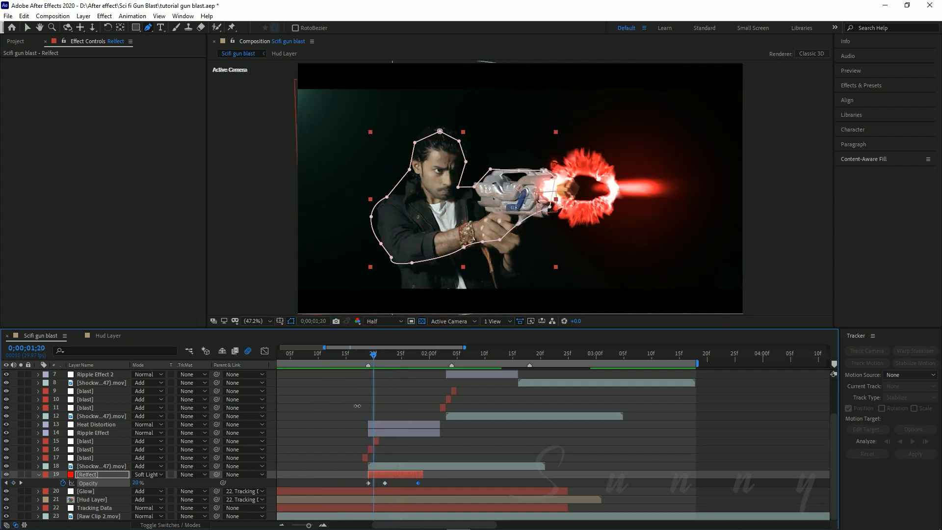
# Move the red solid's peak opacity keyframe earlier, to 0;00;01;21.
pyautogui.scroll(3, 369, 416)
pyautogui.moveTo(440, 357)
pyautogui.mouseDown()
pyautogui.moveTo(406, 356)
pyautogui.moveTo(426, 354)
pyautogui.mouseUp()
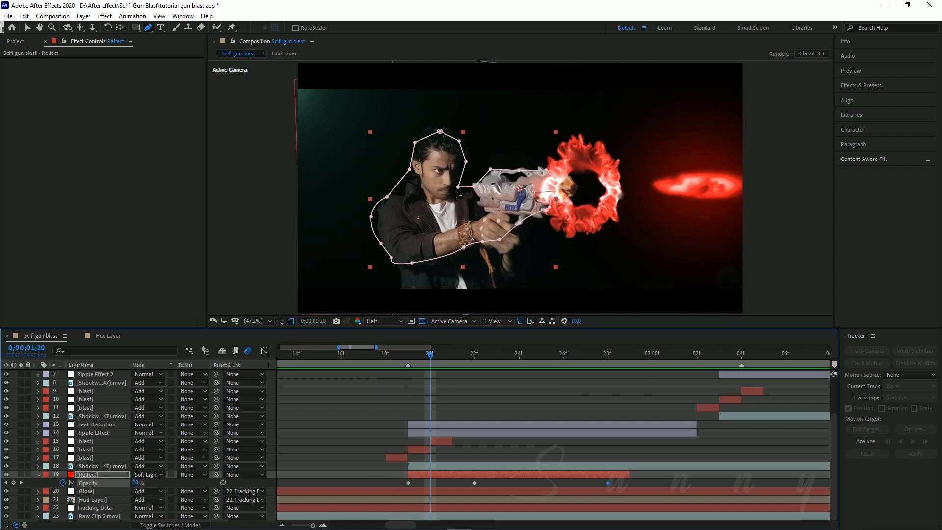
pyautogui.moveTo(476, 485); pyautogui.dragTo(452, 487)
# Play the composition from 0;00;01;15 and examine the red reflection's timing against the first blast.
pyautogui.click(319, 354)
pyautogui.scroll(-2, 336, 402)
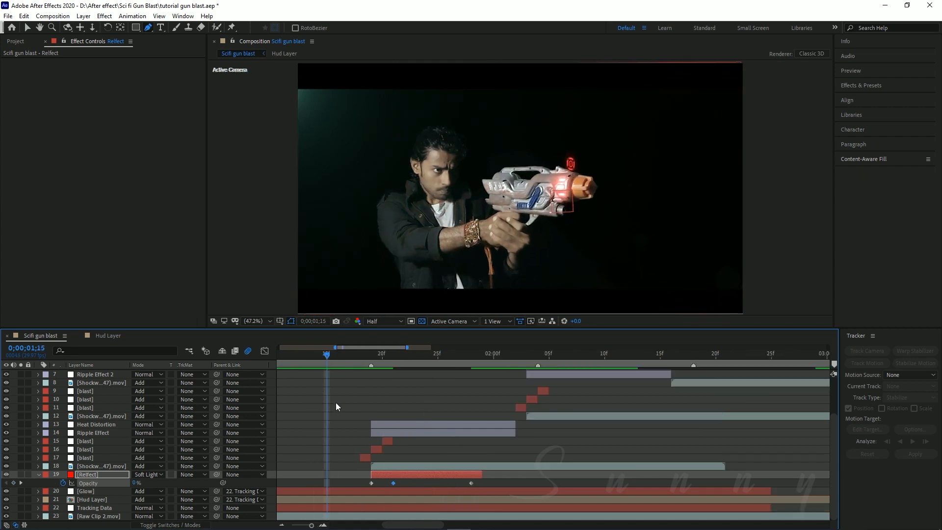
pyautogui.press('space')
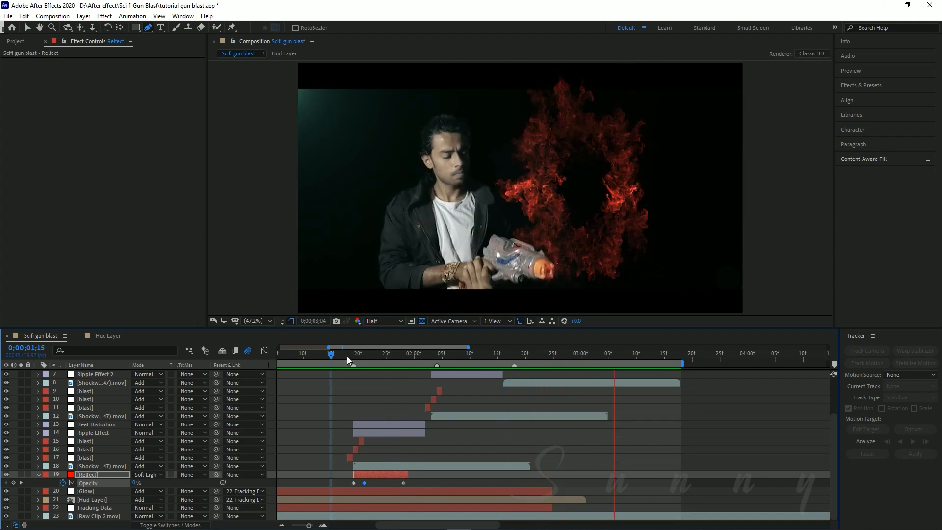
pyautogui.scroll(-6, 261, 361)
pyautogui.scroll(4, 322, 415)
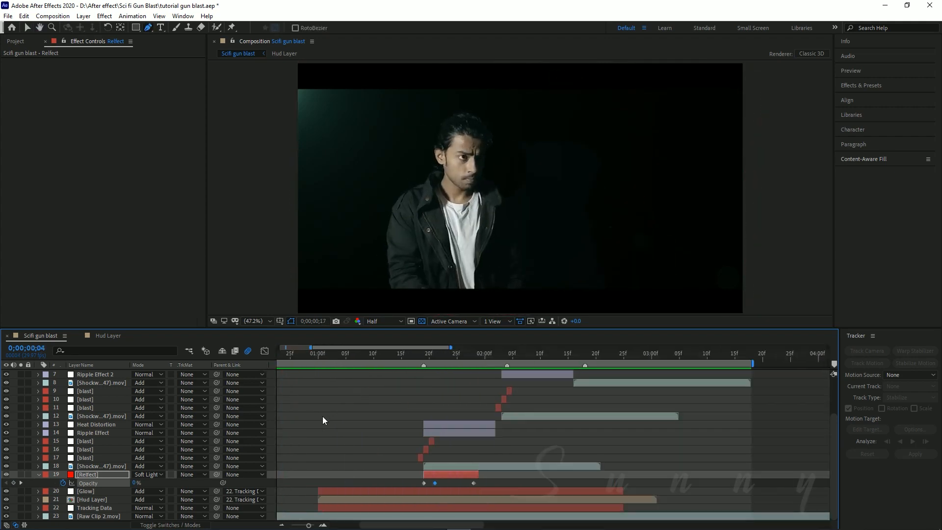
# Duplicate the red reflection layer, place the copy below the second blast's shockwave layer and start it at 0;00;02;03.
pyautogui.scroll(-2, 334, 419)
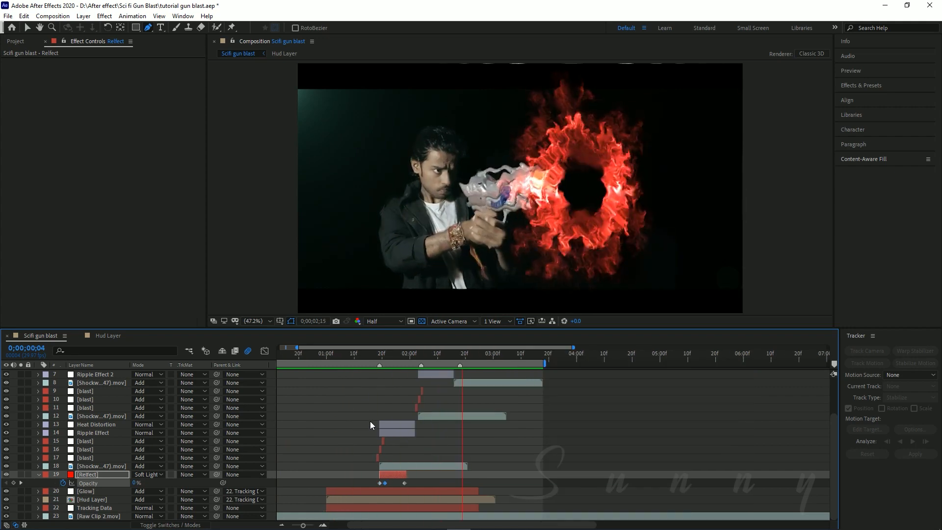
pyautogui.scroll(5, 363, 461)
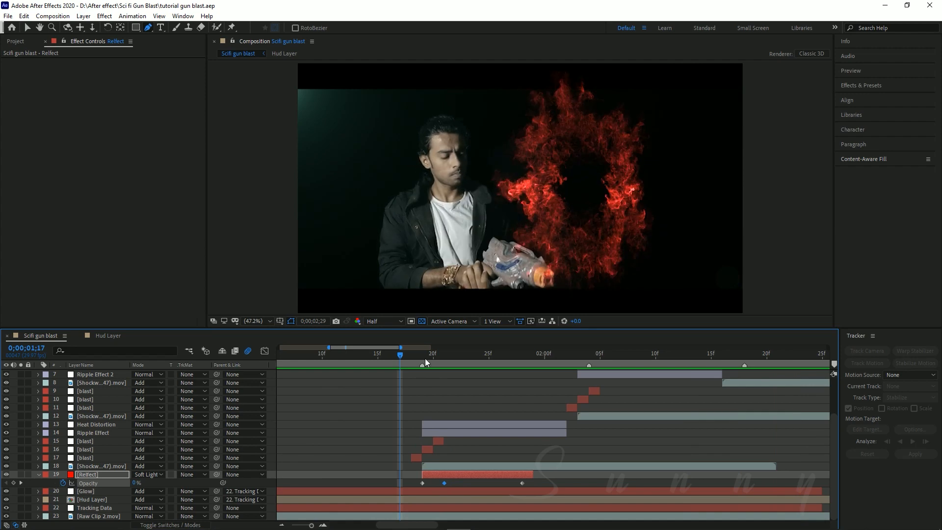
pyautogui.moveTo(425, 358); pyautogui.dragTo(428, 385)
pyautogui.click(96, 474)
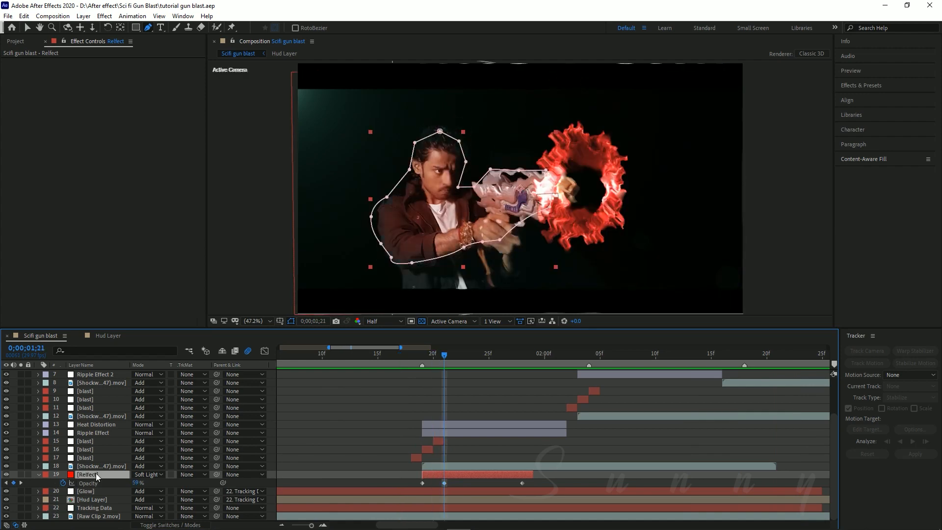
pyautogui.hotkey('ctrl', 'd')
pyautogui.moveTo(96, 474); pyautogui.dragTo(92, 427)
pyautogui.moveTo(452, 422); pyautogui.dragTo(599, 427)
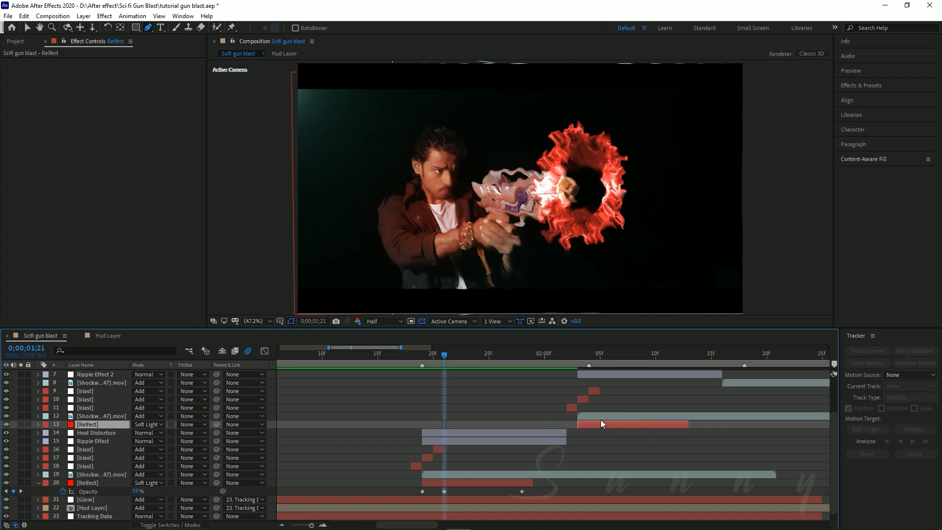
# Duplicate the second red reflection layer, place the copy below the third blast's shockwave layer and start it at 0;00;02;16.
pyautogui.hotkey('ctrl', 'd')
pyautogui.moveTo(105, 425); pyautogui.dragTo(114, 383)
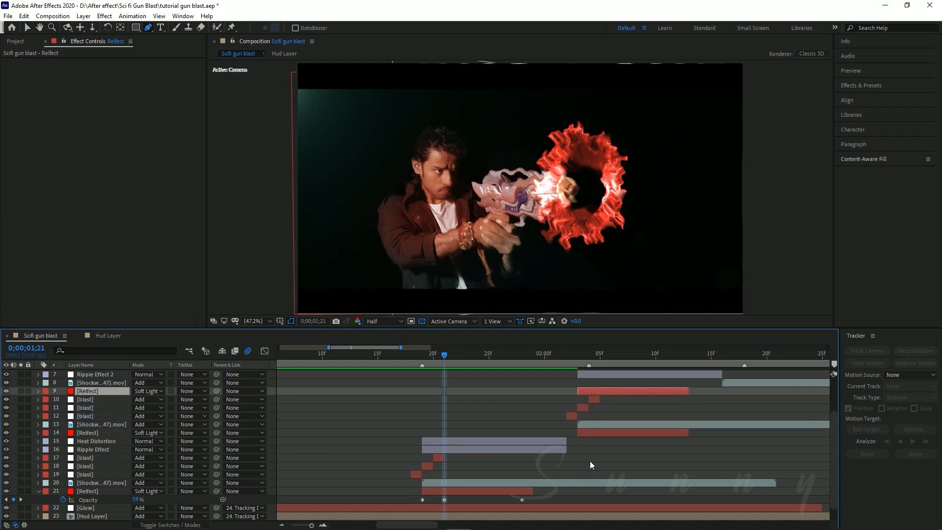
pyautogui.scroll(2, 586, 460)
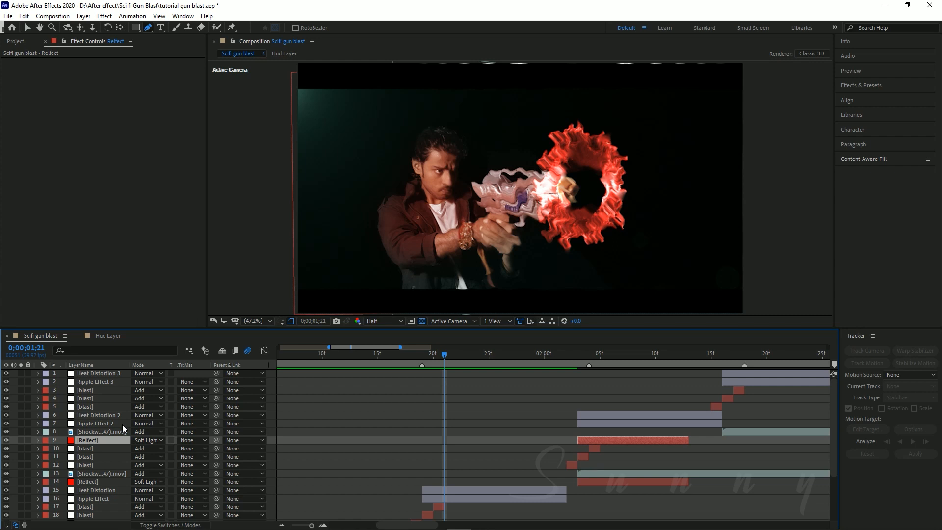
pyautogui.moveTo(651, 440); pyautogui.dragTo(799, 428)
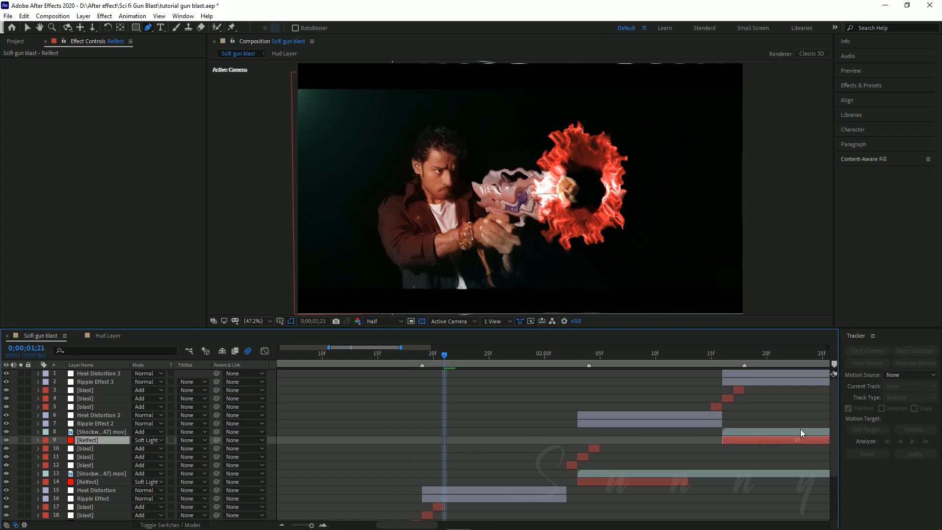
# Move the Heat Distortion 2 and Ripple Effect 2 layers below the third blast's red reflection layer.
pyautogui.click(118, 415)
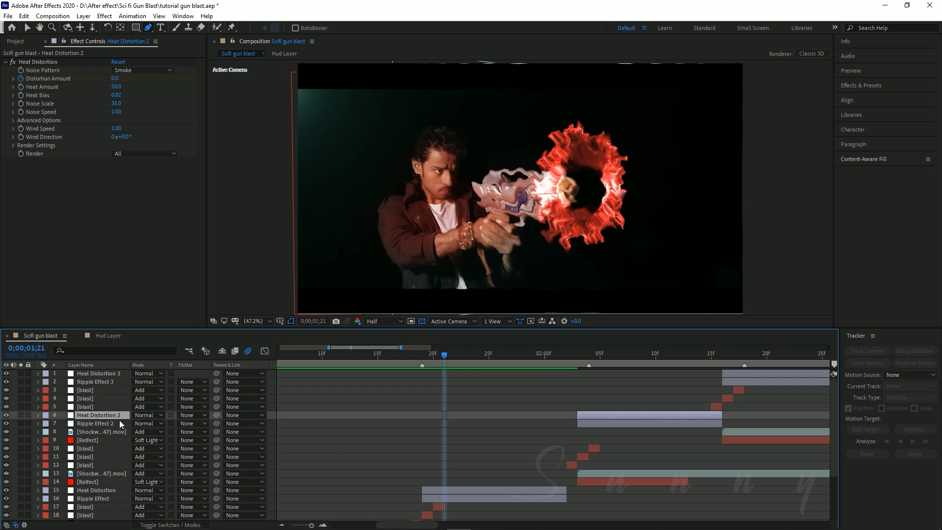
pyautogui.keyDown('shift'); pyautogui.click(119, 420); pyautogui.keyUp('shift')
pyautogui.moveTo(119, 416); pyautogui.dragTo(122, 443)
pyautogui.scroll(-2, 610, 410)
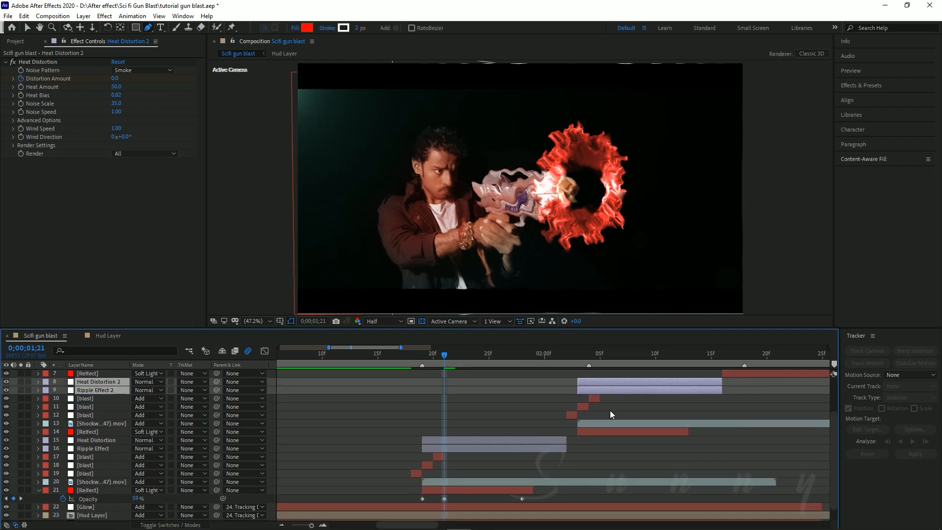
# Play the composition from the start and scrub through the three blasts to examine their red reflections.
pyautogui.scroll(-4, 516, 405)
pyautogui.scroll(3, 455, 402)
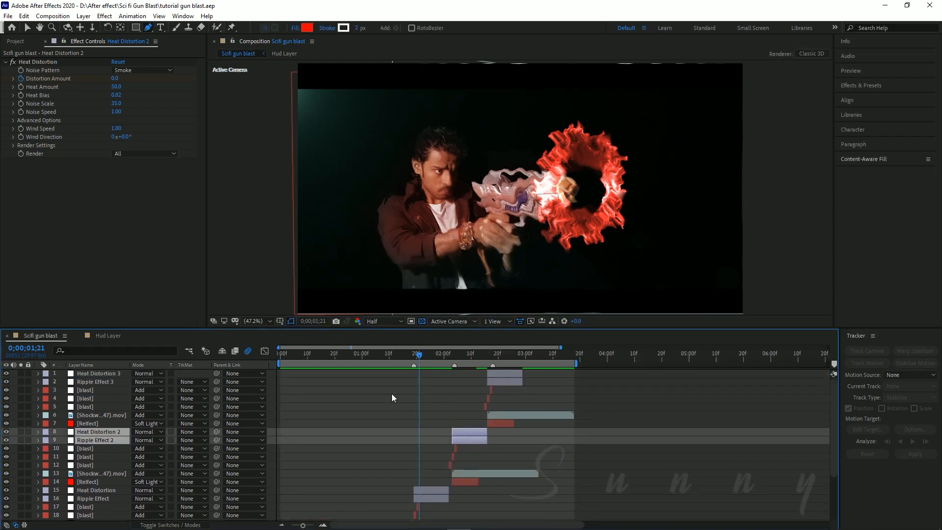
pyautogui.click(278, 355)
pyautogui.press('space')
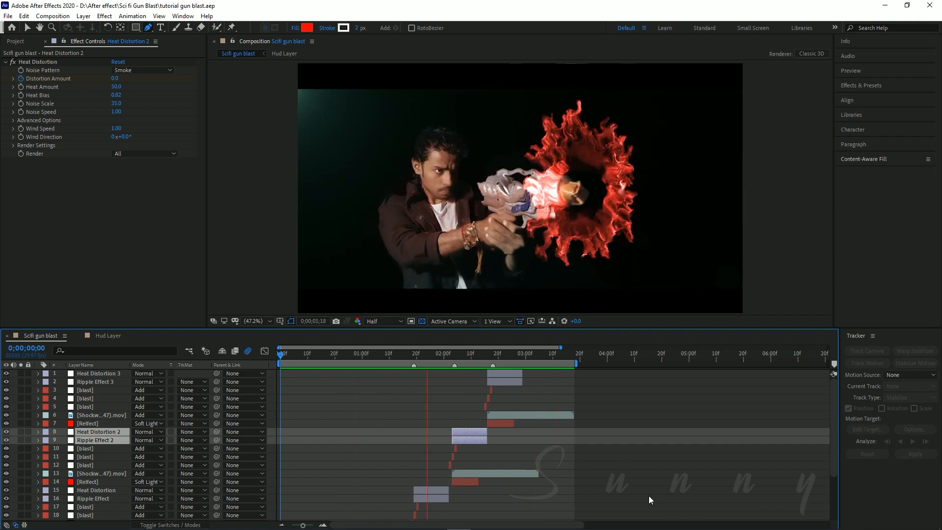
pyautogui.press('space')
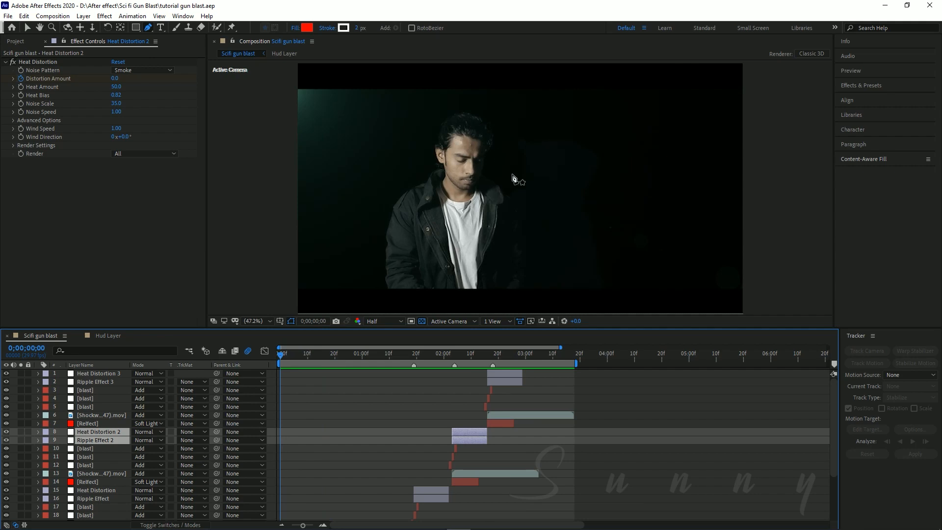
pyautogui.press('v')
pyautogui.press('space')
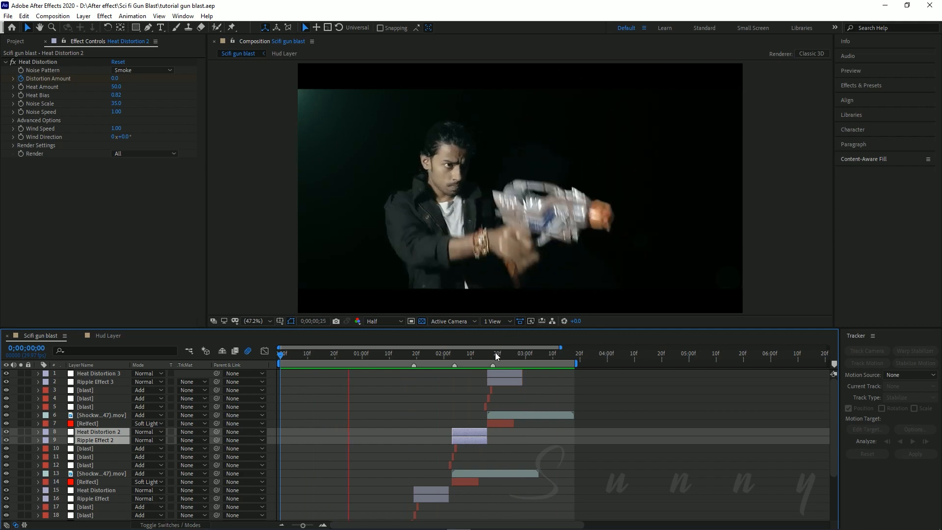
pyautogui.moveTo(495, 357); pyautogui.dragTo(390, 371)
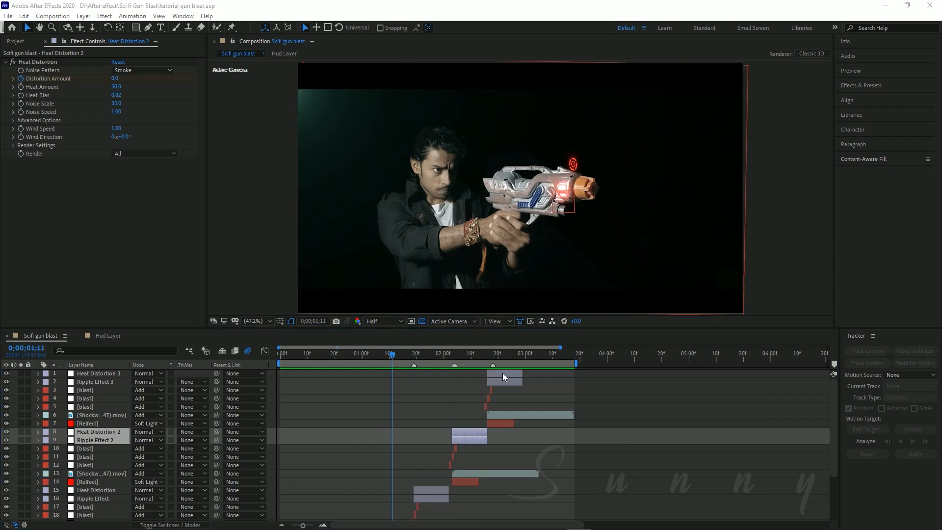
pyautogui.moveTo(403, 361); pyautogui.dragTo(482, 361)
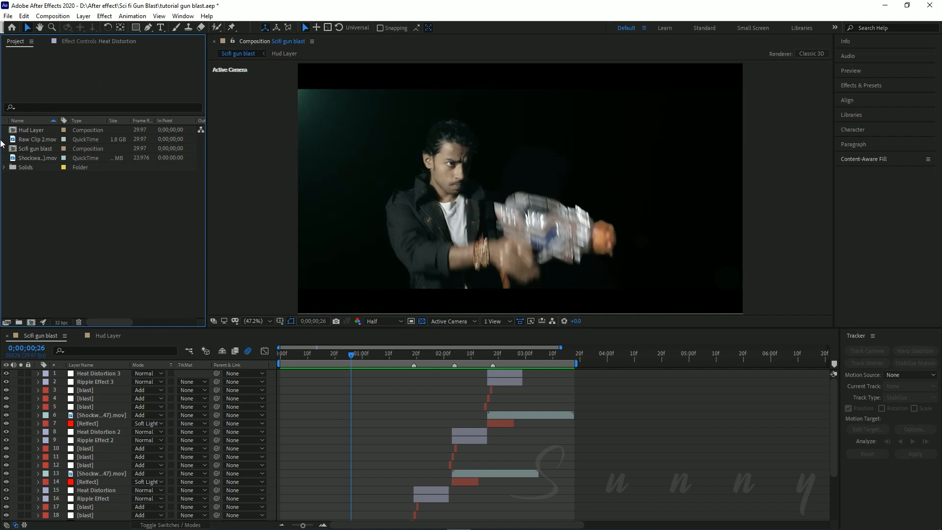
# Add Shockwave (47).mov as the top layer and apply Polar Coordinates to it with 100% interpolation, Polar to Rect.
pyautogui.moveTo(34, 157); pyautogui.dragTo(309, 392)
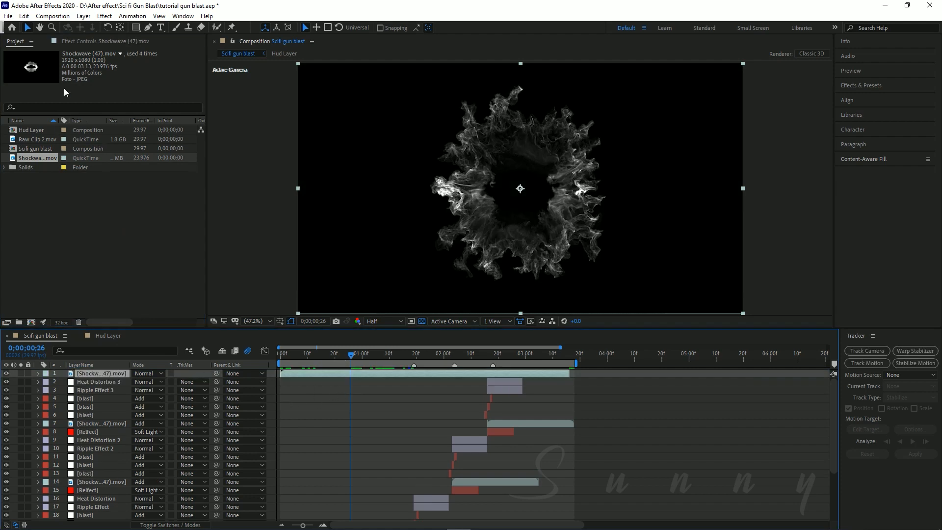
pyautogui.click(101, 42)
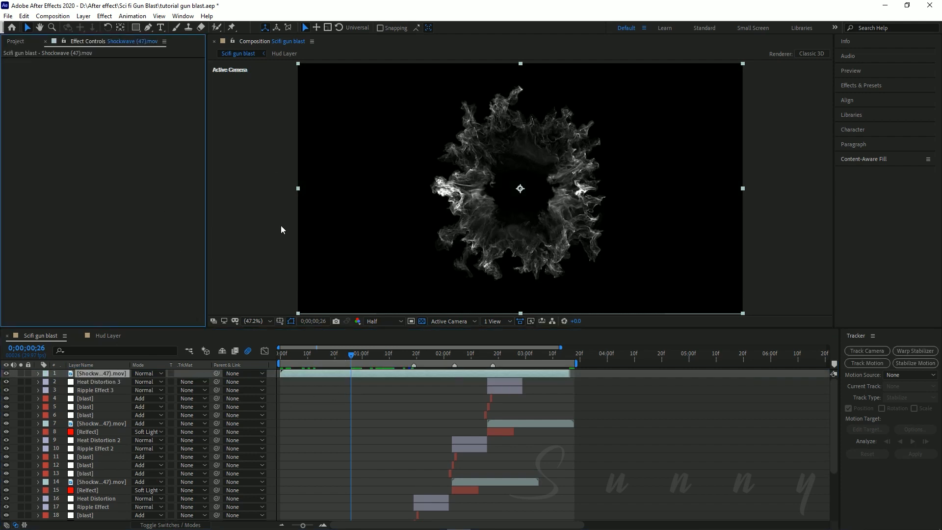
pyautogui.click(862, 84)
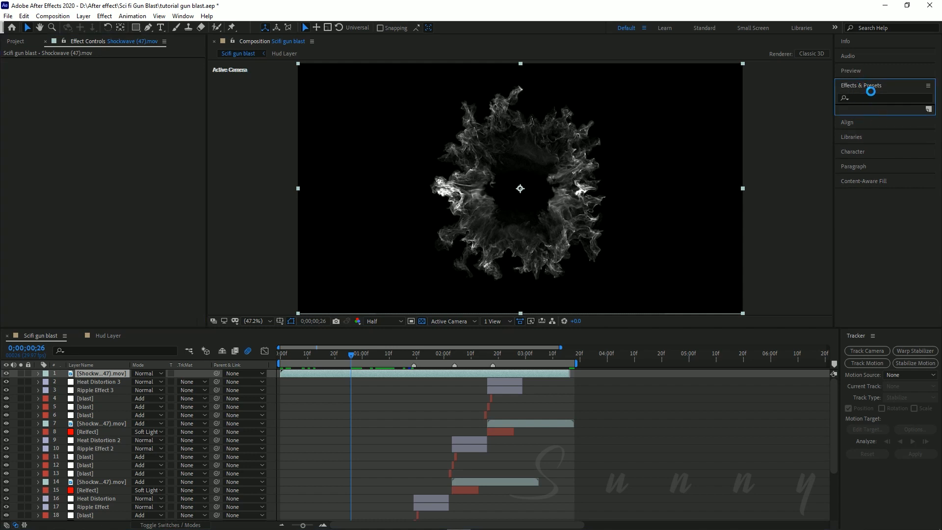
pyautogui.click(867, 98)
pyautogui.write('polar co')
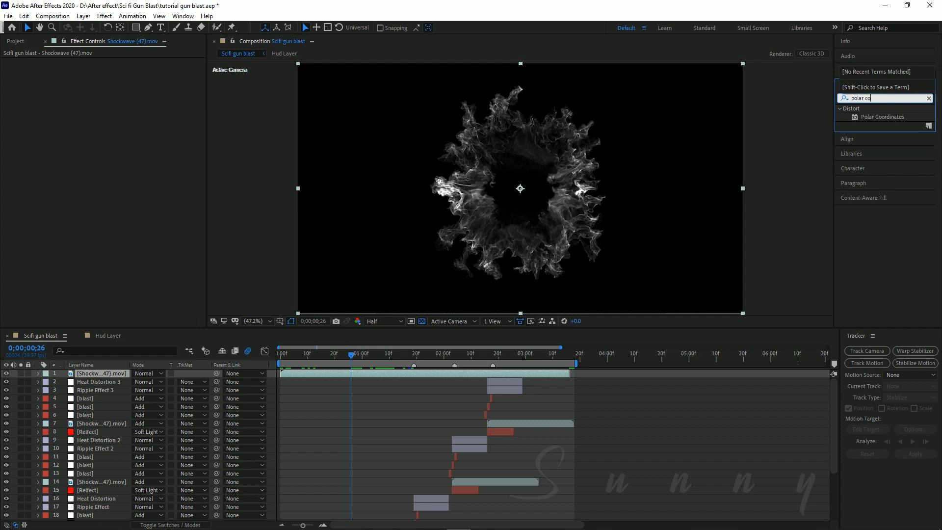
pyautogui.moveTo(899, 120); pyautogui.dragTo(107, 190)
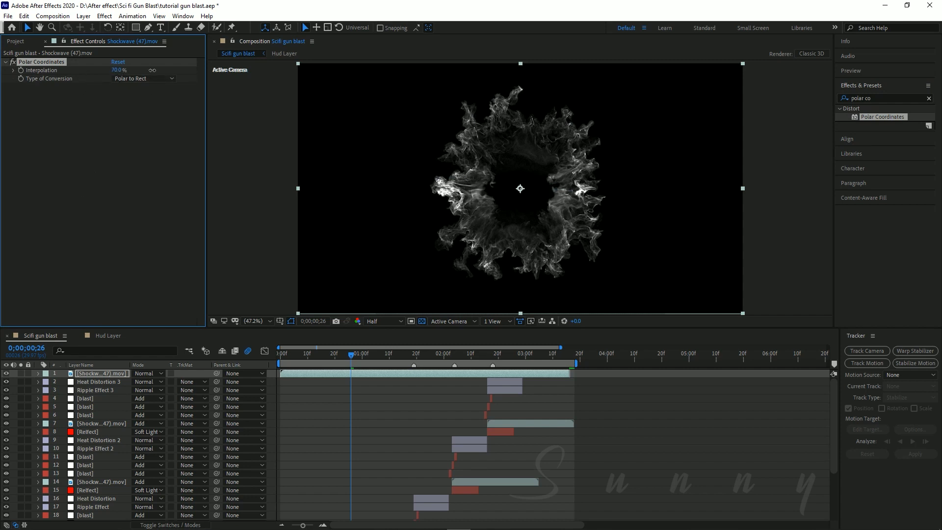
pyautogui.moveTo(152, 70); pyautogui.dragTo(201, 70)
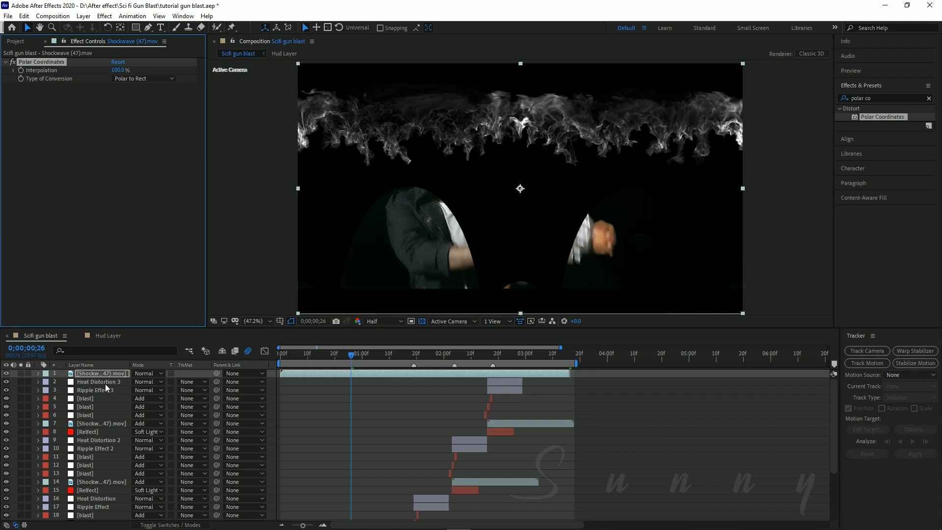
# Set the top shockwave layer's blending mode to Add.
pyautogui.click(120, 373)
pyautogui.click(145, 373)
pyautogui.click(210, 203)
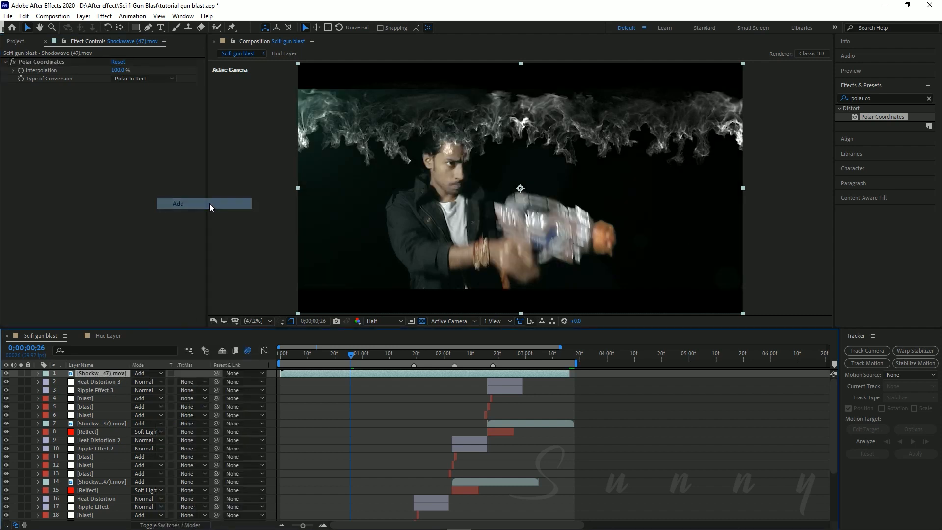
# Apply the CC Cylinder effect to the top shockwave layer.
pyautogui.click(59, 187)
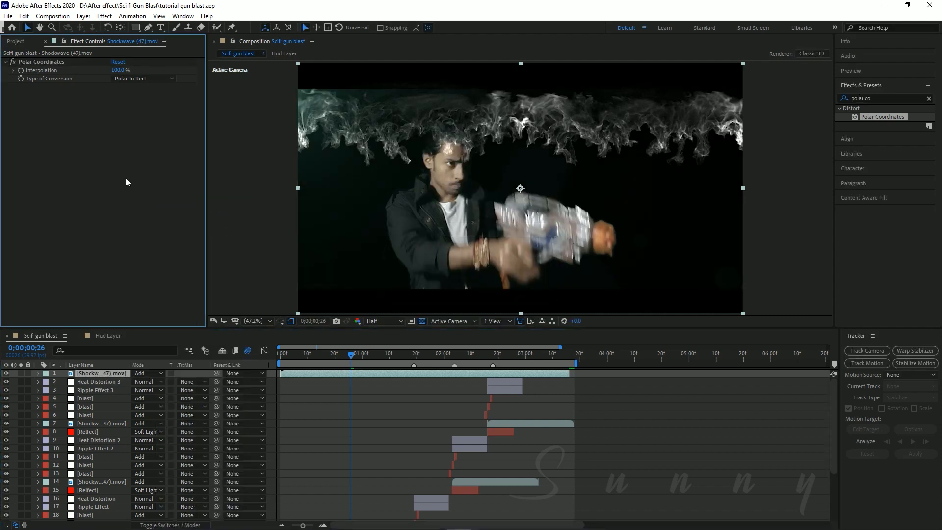
pyautogui.hotkey('ctrl', 'space')
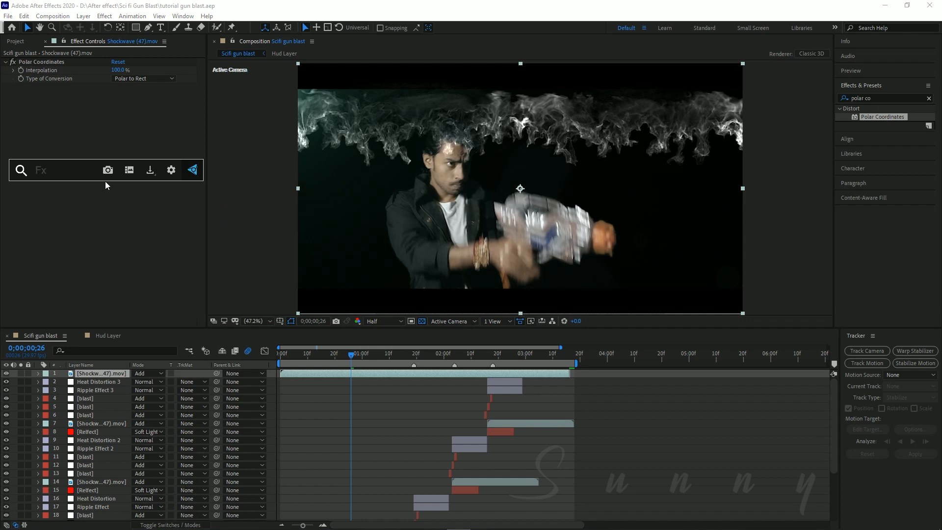
pyautogui.click(113, 149)
pyautogui.click(886, 98)
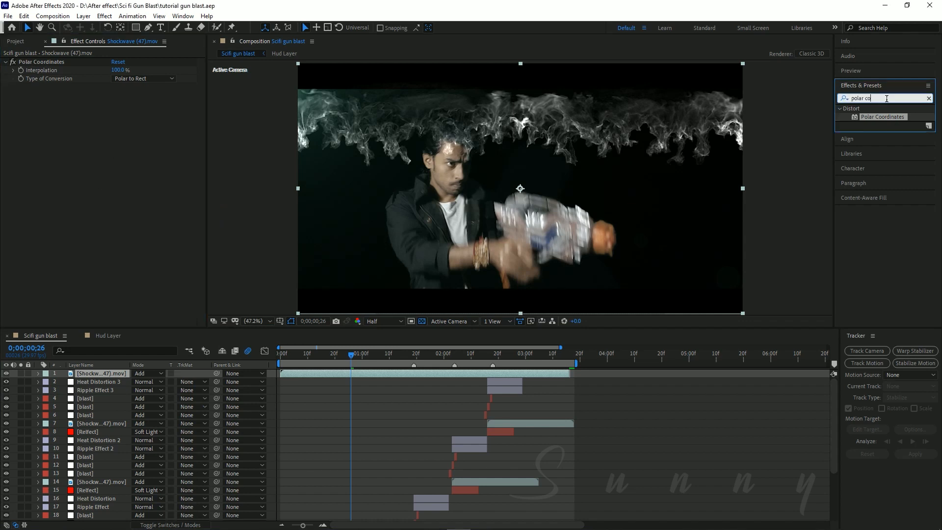
pyautogui.write('cc cy')
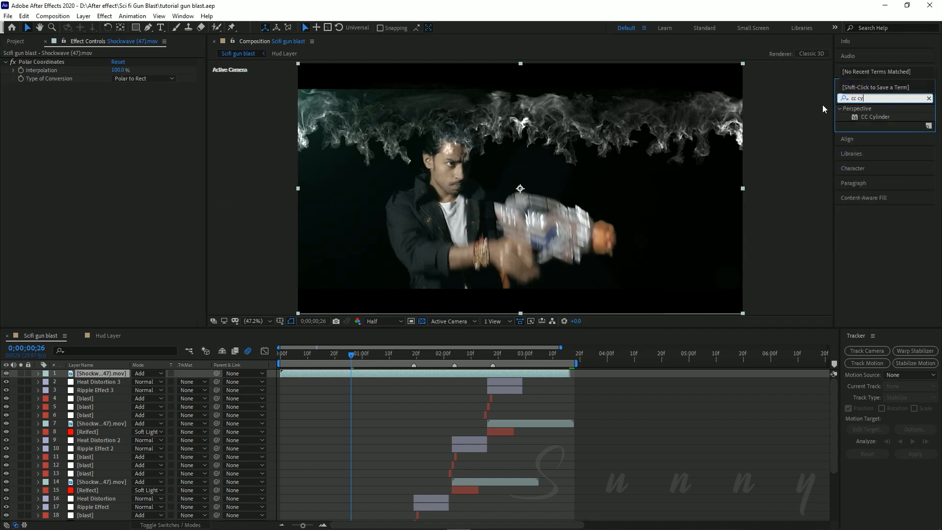
pyautogui.moveTo(876, 122); pyautogui.dragTo(129, 198)
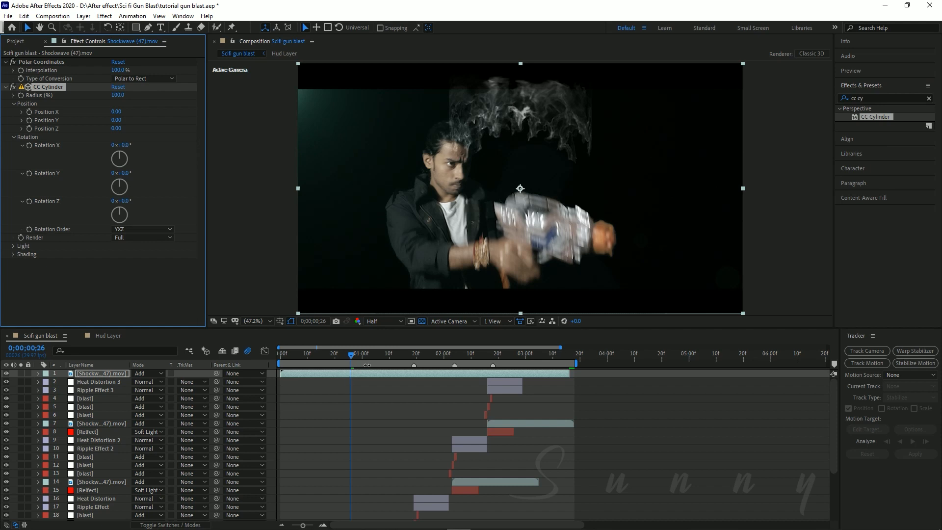
# Move the top shockwave layer to start at about 0;00;01;07 and set its time stretch factor to 30.
pyautogui.moveTo(351, 357); pyautogui.dragTo(484, 380)
pyautogui.moveTo(395, 359); pyautogui.dragTo(433, 359)
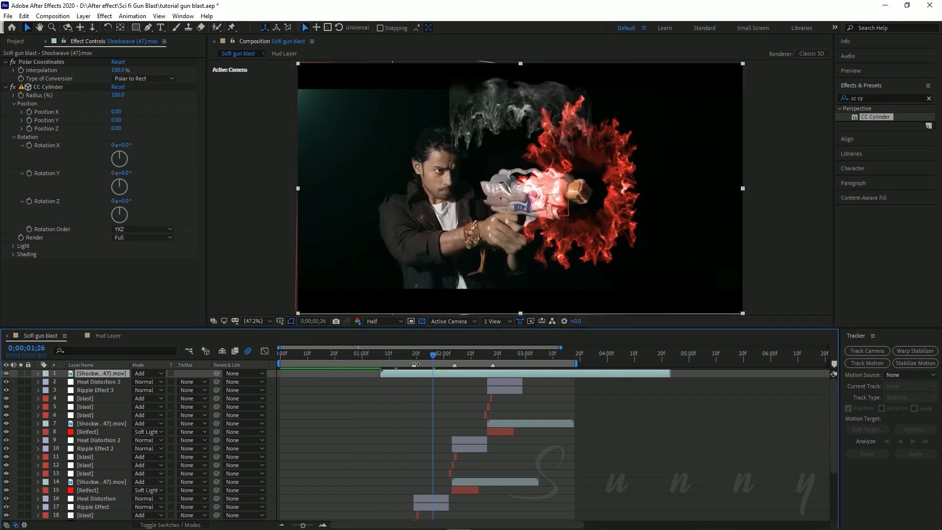
pyautogui.rightClick(410, 373)
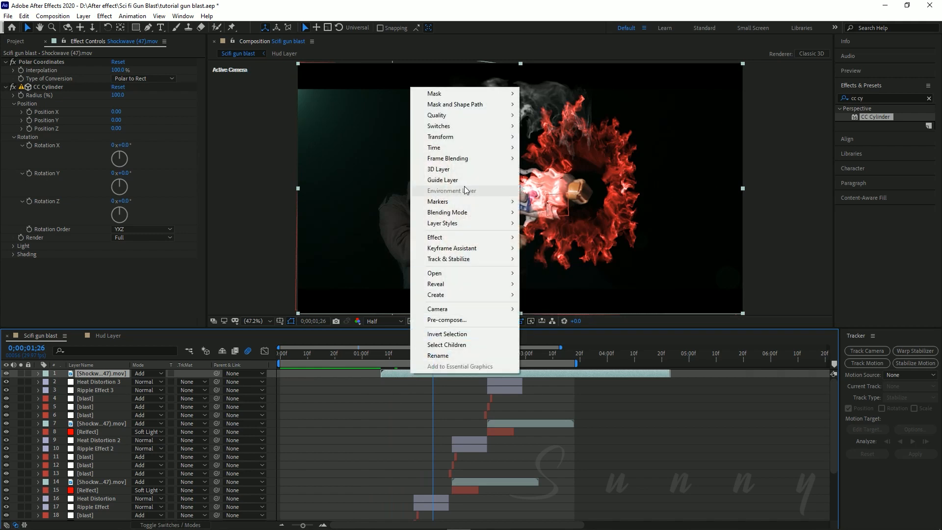
pyautogui.moveTo(498, 149)
pyautogui.click(552, 168)
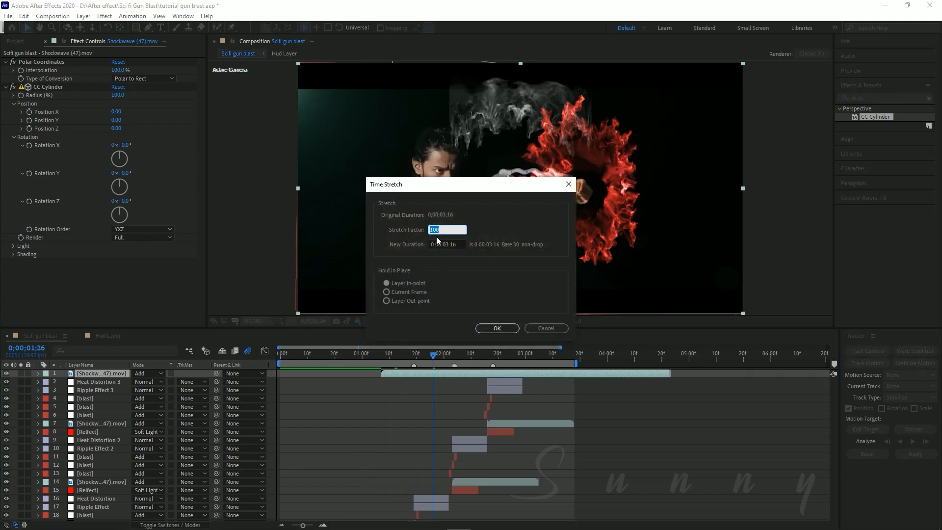
pyautogui.write('30')
pyautogui.press('Return')
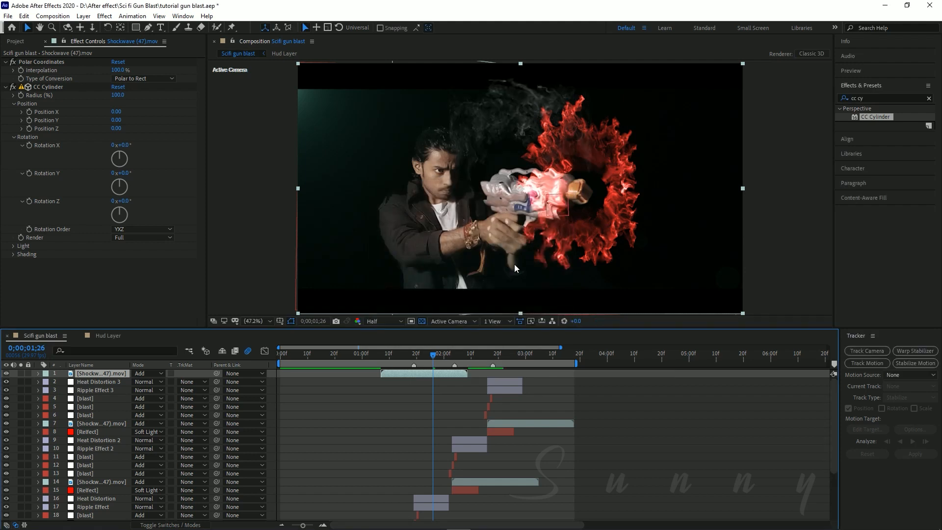
# At 0;00;01;16, set CC Cylinder's radius to 37% and rotate and reposition the smoke in front of the muzzle, with Position X at 880.
pyautogui.click(408, 354)
pyautogui.moveTo(408, 355); pyautogui.dragTo(404, 357)
pyautogui.moveTo(127, 172); pyautogui.dragTo(119, 142)
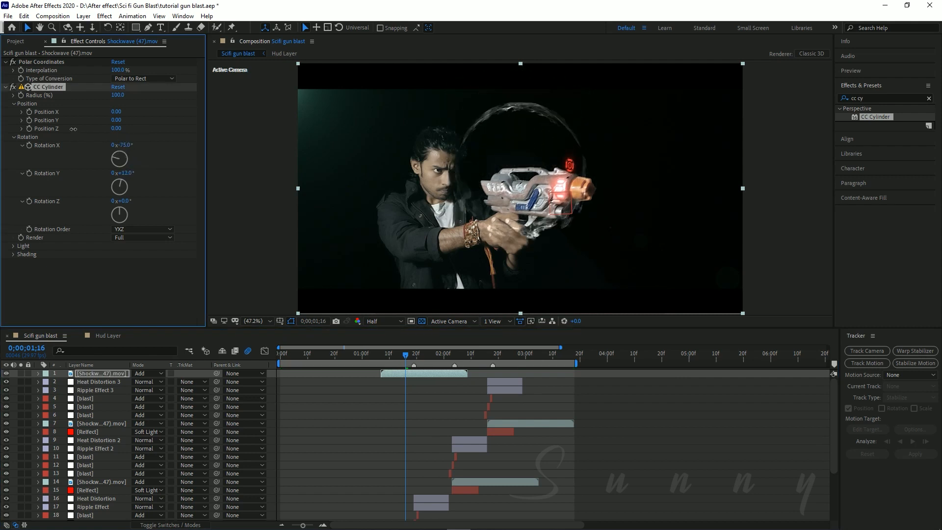
pyautogui.moveTo(144, 146); pyautogui.dragTo(281, 151)
pyautogui.moveTo(120, 128); pyautogui.dragTo(164, 116)
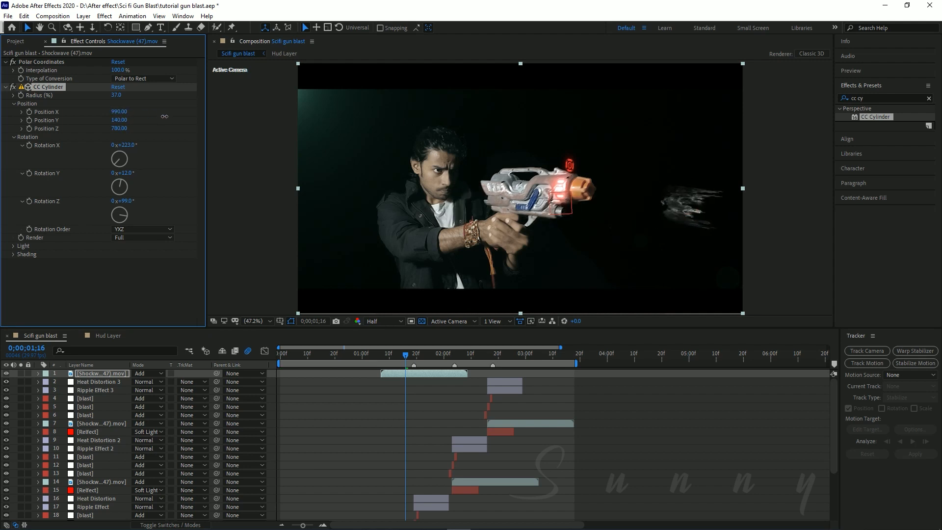
pyautogui.moveTo(125, 115); pyautogui.dragTo(145, 108)
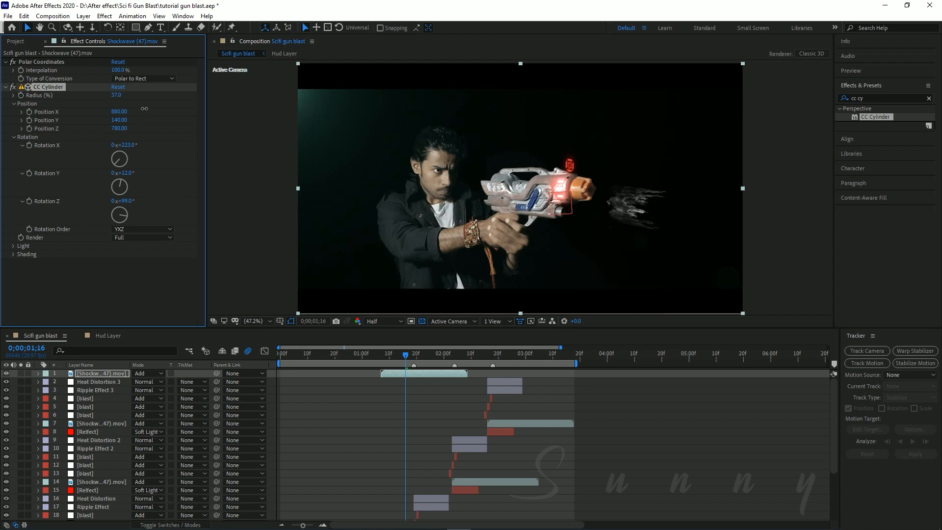
# Refine CC Cylinder to rotation X 228°, Y 35°, Z 94° and position 850, 30, 700, and save the project.
pyautogui.moveTo(127, 172); pyautogui.dragTo(128, 146)
pyautogui.moveTo(126, 200)
pyautogui.mouseDown()
pyautogui.moveTo(110, 188)
pyautogui.moveTo(124, 189)
pyautogui.mouseUp()
pyautogui.moveTo(127, 144); pyautogui.dragTo(121, 112)
pyautogui.moveTo(122, 128); pyautogui.dragTo(110, 119)
pyautogui.hotkey('ctrl', 's')
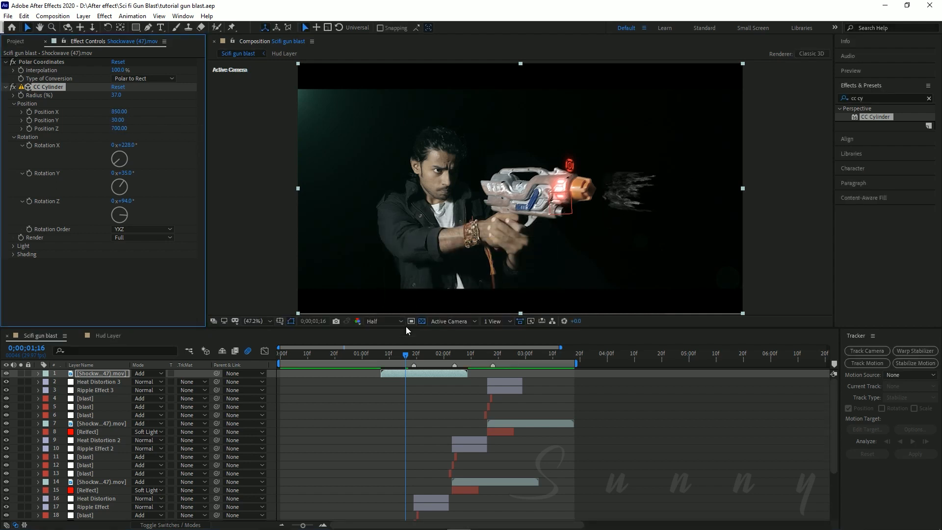
# Move the cylindrical shockwave layer directly below the first blast's Ripple Effect layer and start it at 0;00;01;19, aligned with the first blast.
pyautogui.click(381, 354)
pyautogui.moveTo(392, 374); pyautogui.dragTo(419, 377)
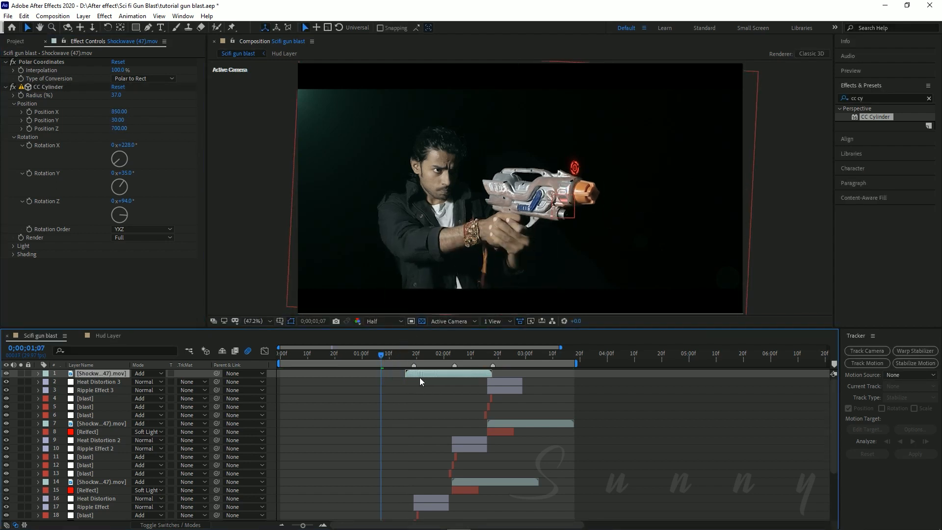
pyautogui.moveTo(116, 375); pyautogui.dragTo(107, 494)
pyautogui.scroll(-3, 375, 484)
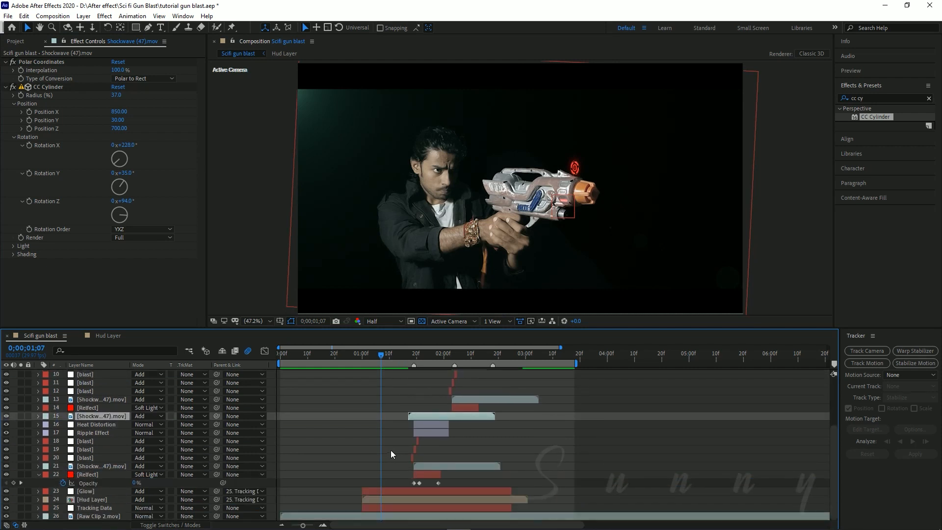
pyautogui.scroll(3, 391, 450)
pyautogui.moveTo(481, 417); pyautogui.dragTo(499, 417)
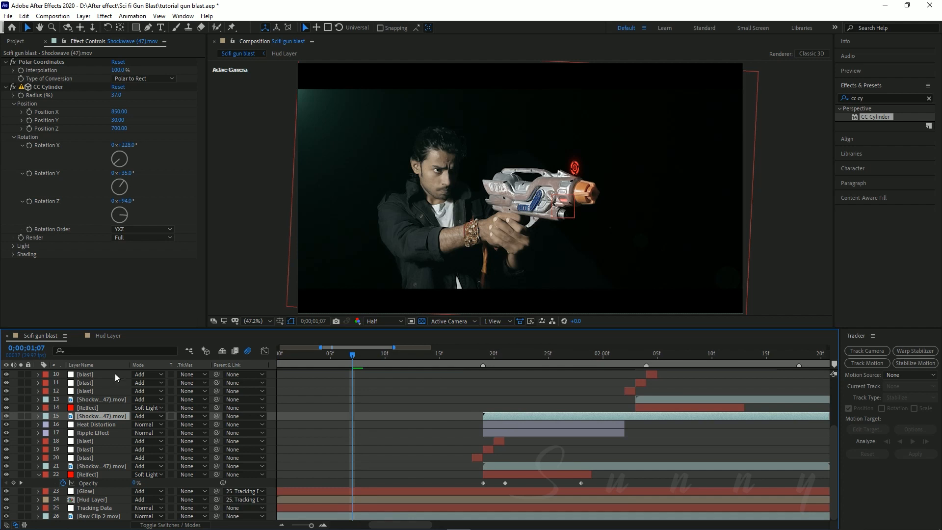
pyautogui.moveTo(111, 418); pyautogui.dragTo(111, 438)
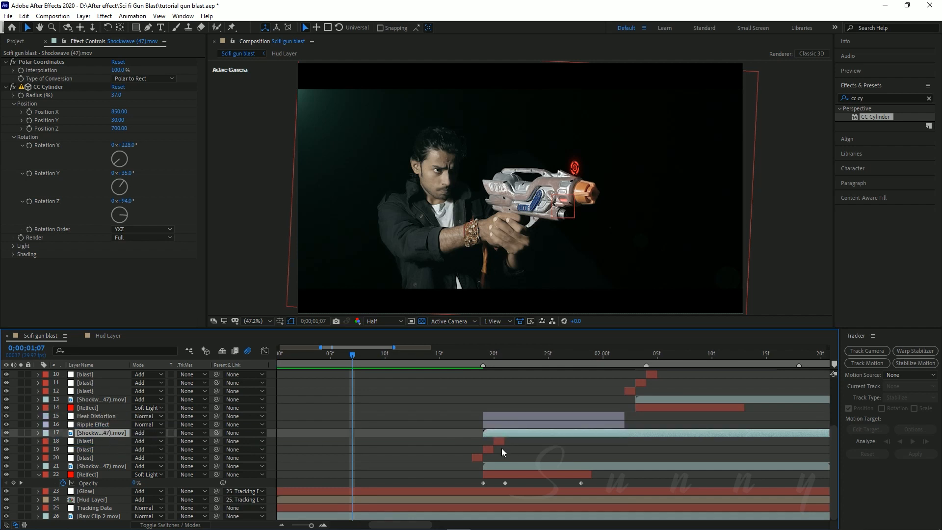
# Solo the cylindrical shockwave layer, preview its motion, and set CC Cylinder's radius to 32%.
pyautogui.moveTo(479, 355); pyautogui.dragTo(507, 366)
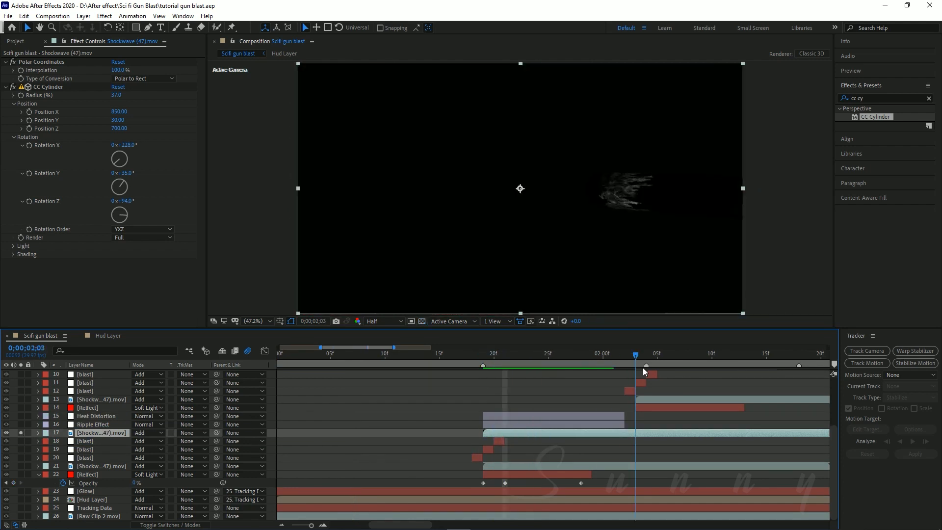
pyautogui.moveTo(642, 370); pyautogui.dragTo(473, 392)
pyautogui.scroll(-3, 475, 433)
pyautogui.press('space')
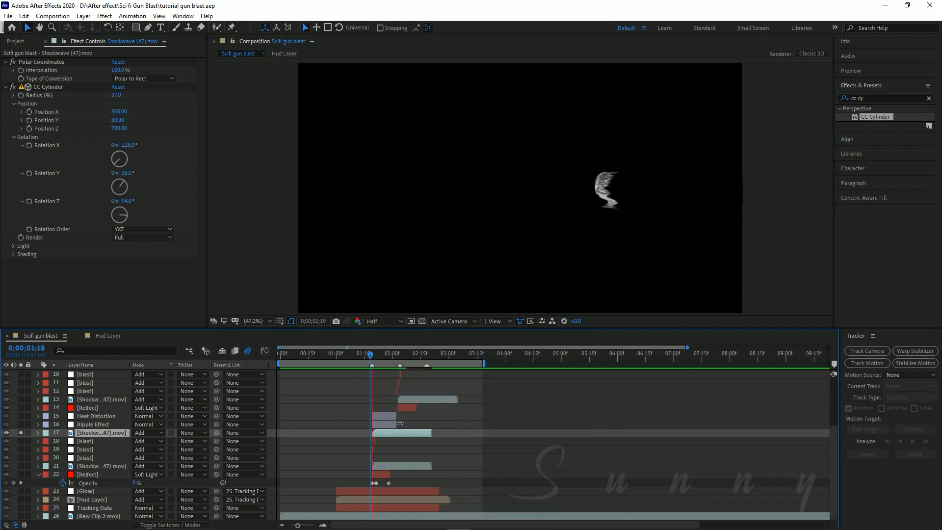
pyautogui.press('space')
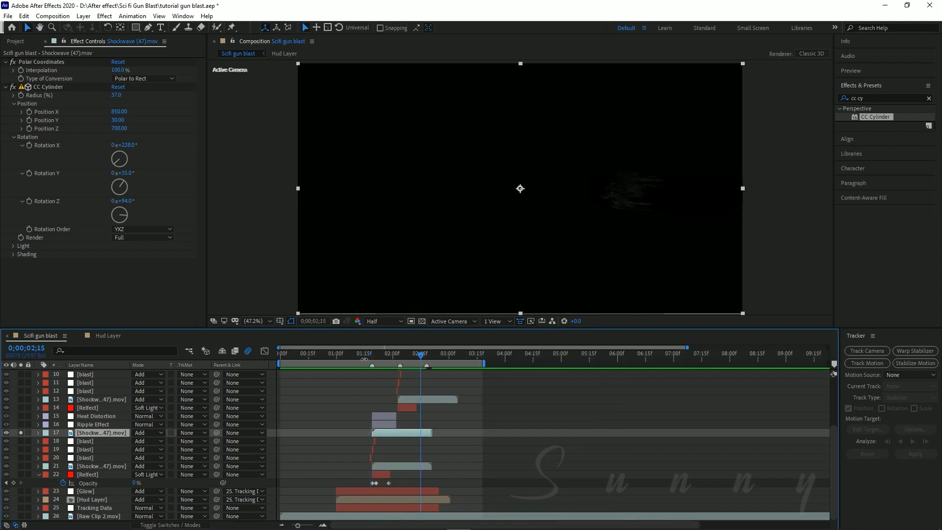
pyautogui.scroll(3, 378, 355)
pyautogui.click(370, 354)
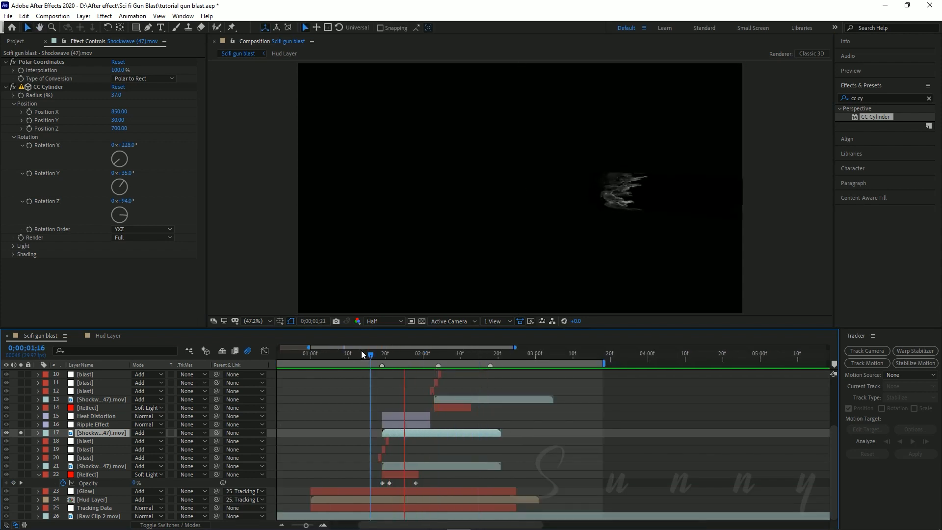
pyautogui.click(358, 355)
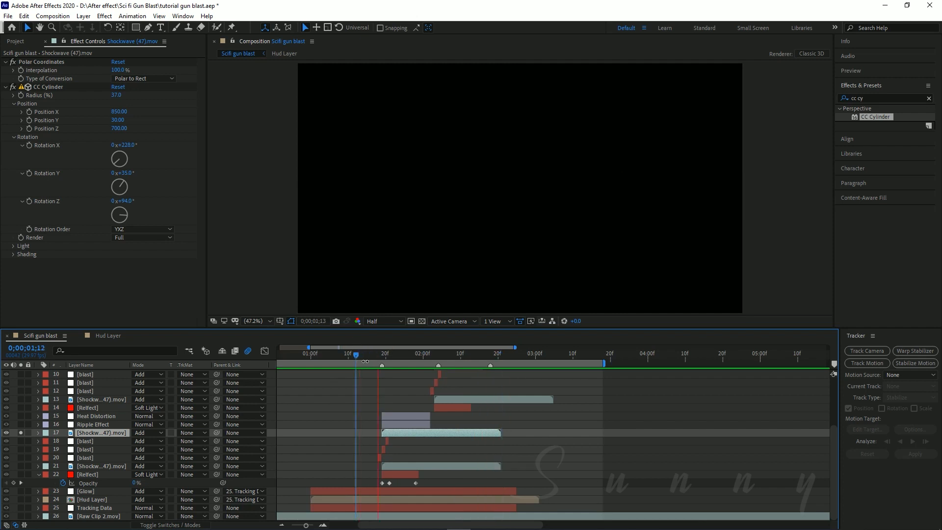
pyautogui.moveTo(403, 356); pyautogui.dragTo(398, 359)
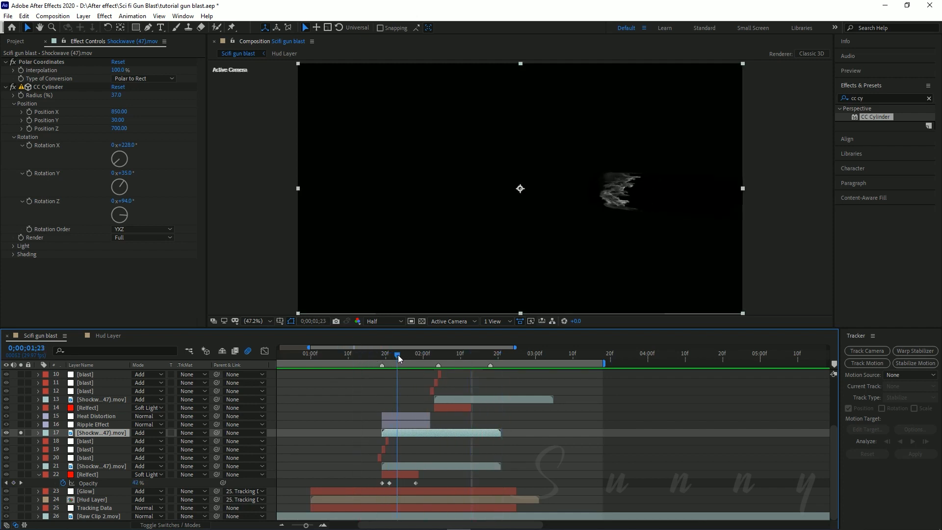
pyautogui.moveTo(116, 95); pyautogui.dragTo(114, 95)
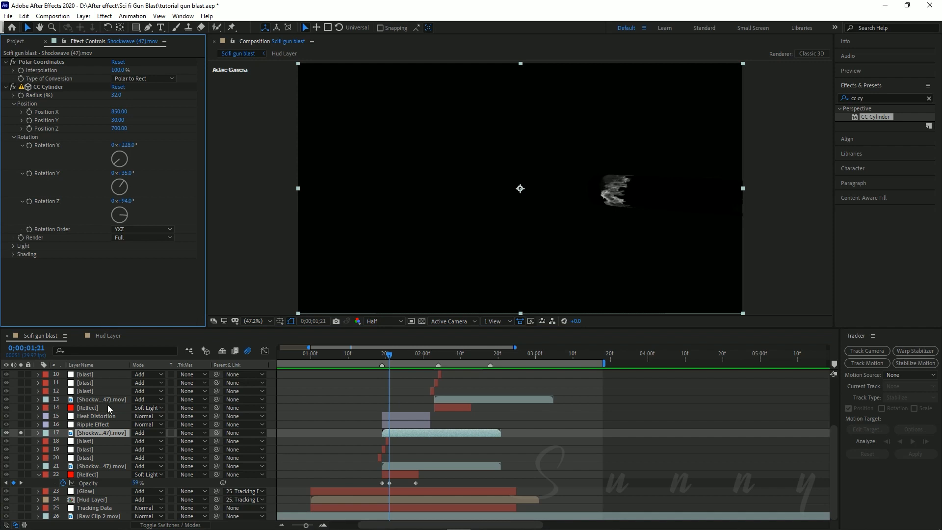
# Apply VC Color Vibrance to the shockwave layer and set its Matte Alpha to Only.
pyautogui.hotkey('ctrl', 'space')
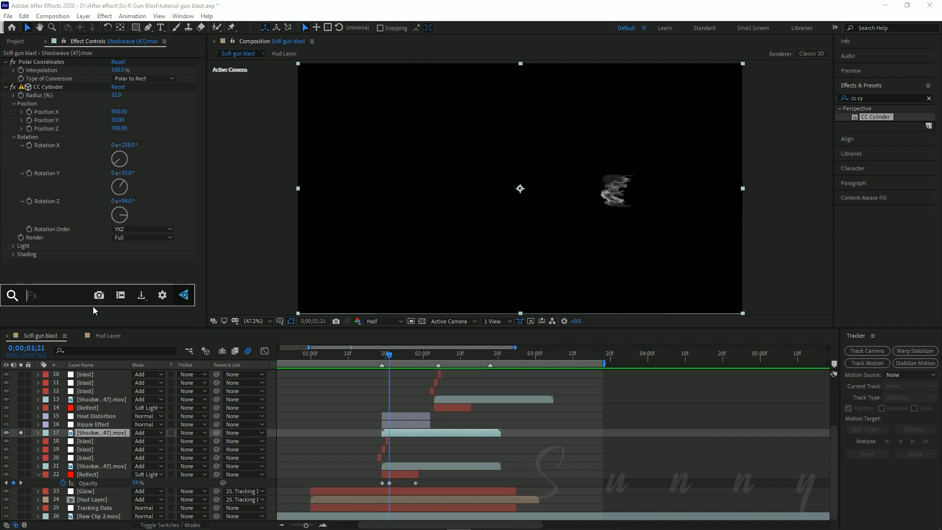
pyautogui.write('vc')
pyautogui.press('Down')
pyautogui.press('Return')
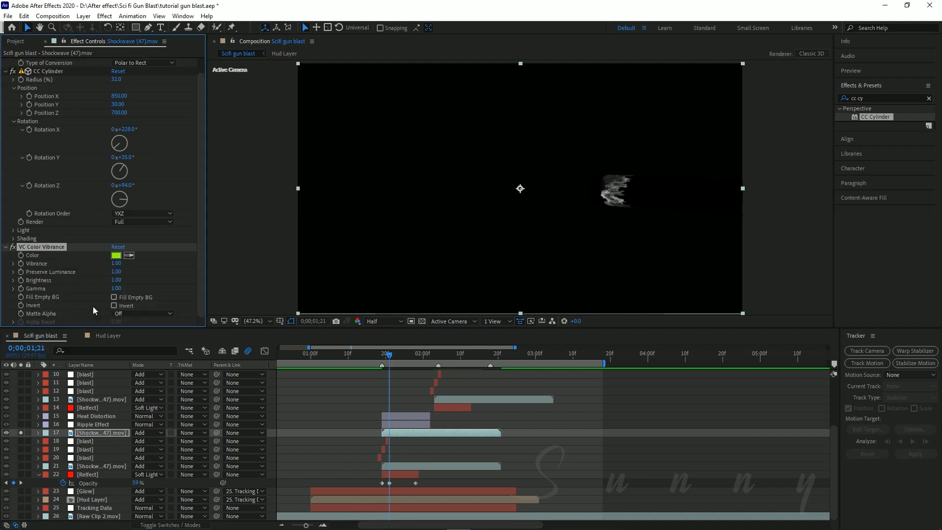
pyautogui.click(132, 314)
pyautogui.click(134, 338)
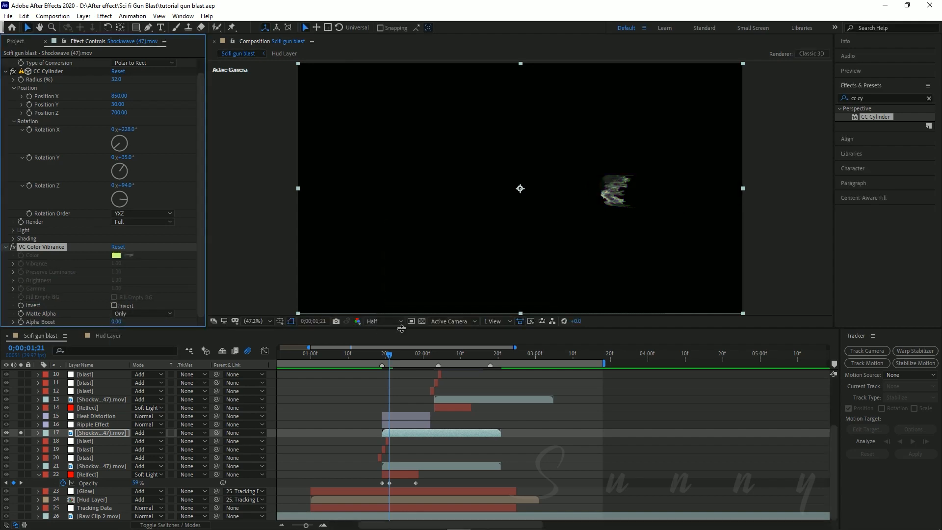
# Compare the shockwave with VC Color Vibrance on and off over the transparency grid, leaving the effect on and the grid off.
pyautogui.click(421, 321)
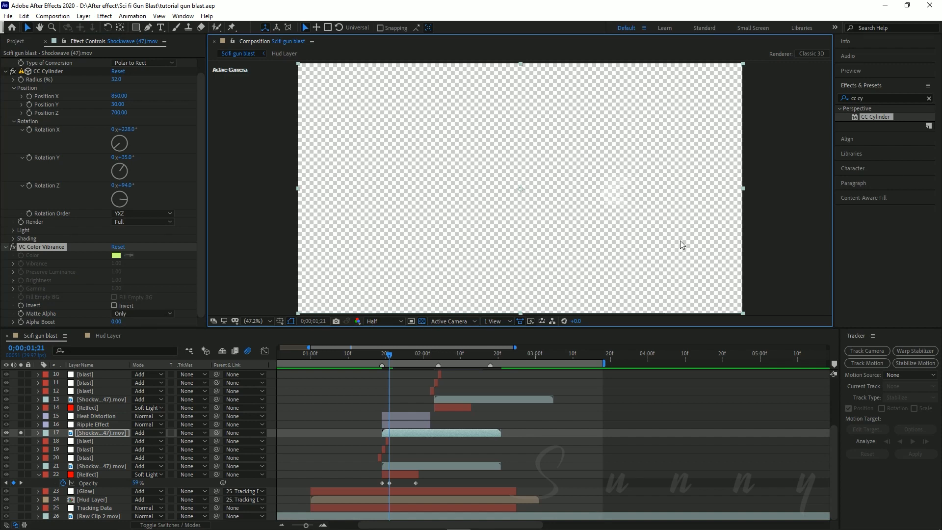
pyautogui.click(14, 247)
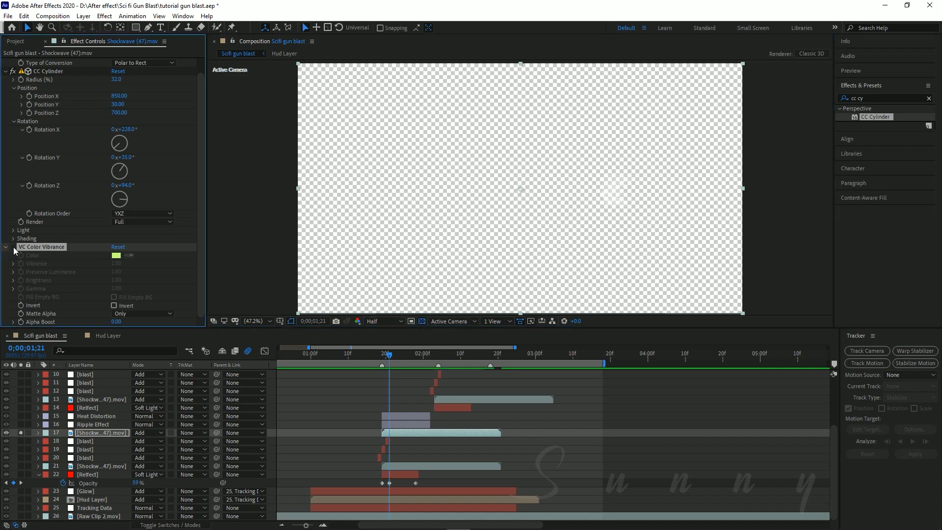
pyautogui.click(13, 247)
pyautogui.click(13, 247)
pyautogui.click(13, 248)
pyautogui.click(14, 247)
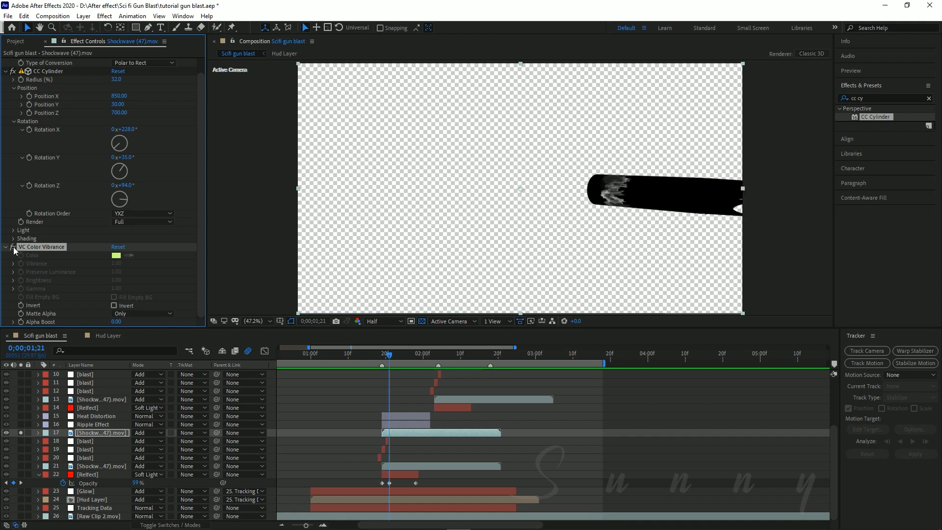
pyautogui.click(14, 247)
pyautogui.click(421, 321)
pyautogui.scroll(-1, 570, 240)
pyautogui.scroll(1, 570, 241)
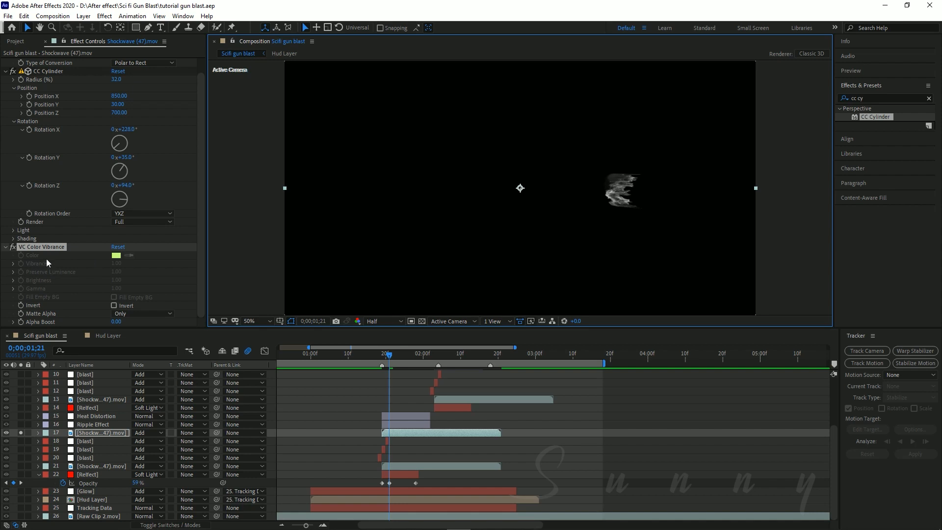
# Place VC Color Vibrance above CC Cylinder in the effect order, collapse both effects, and preview the shockwave from 0;00;01;11.
pyautogui.moveTo(53, 247); pyautogui.dragTo(62, 72)
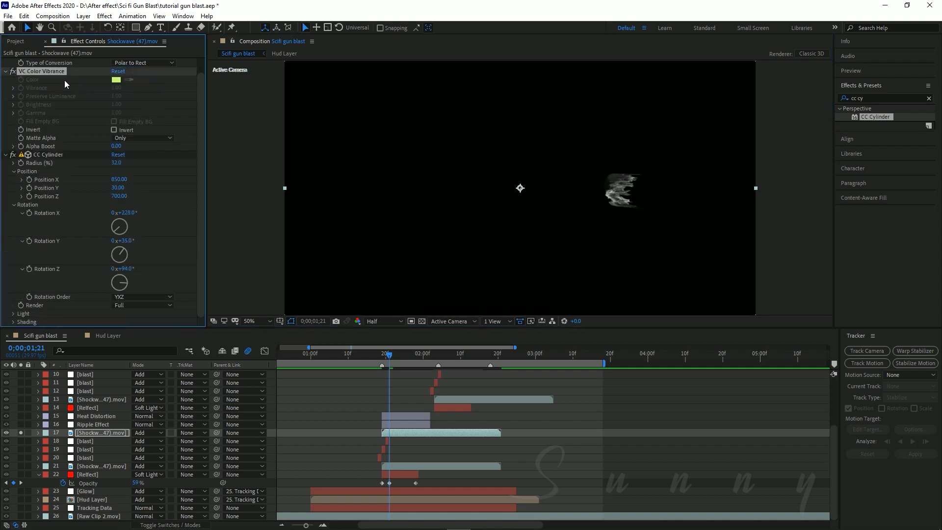
pyautogui.scroll(1, 41, 144)
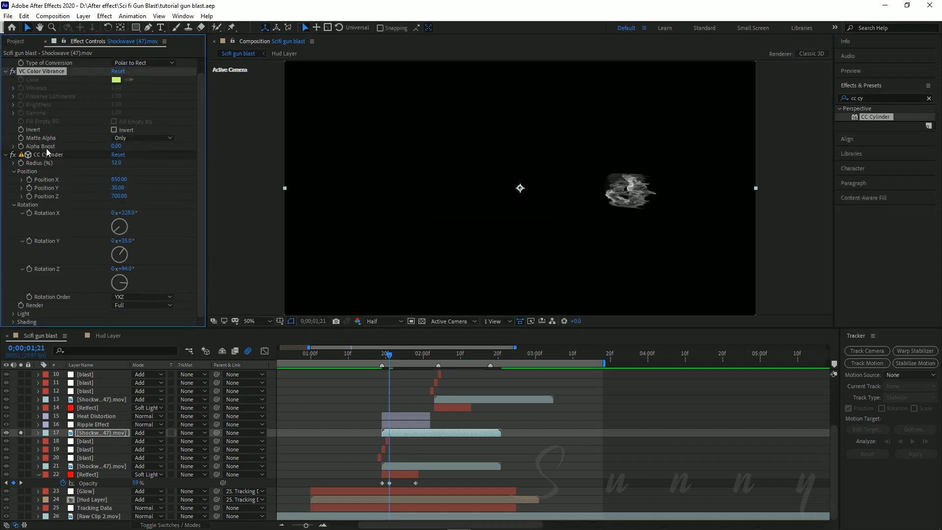
pyautogui.moveTo(63, 183); pyautogui.dragTo(57, 136)
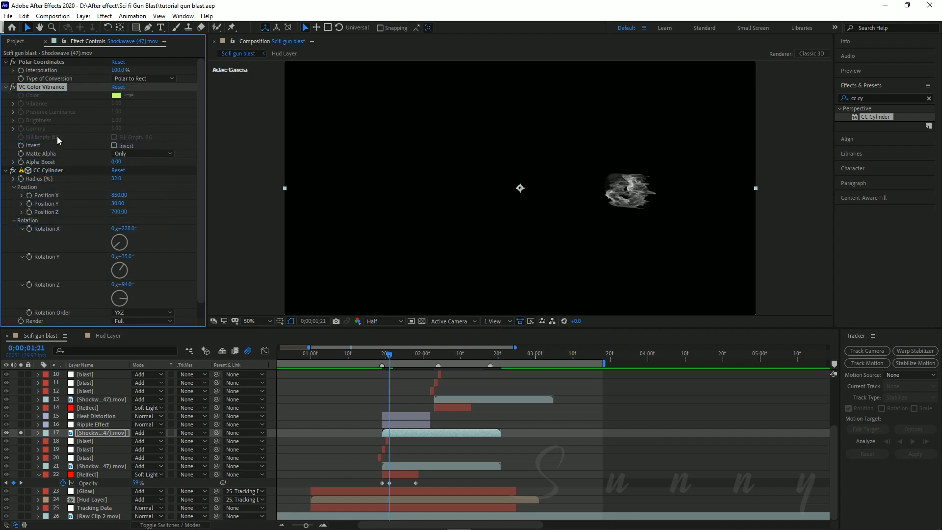
pyautogui.click(7, 170)
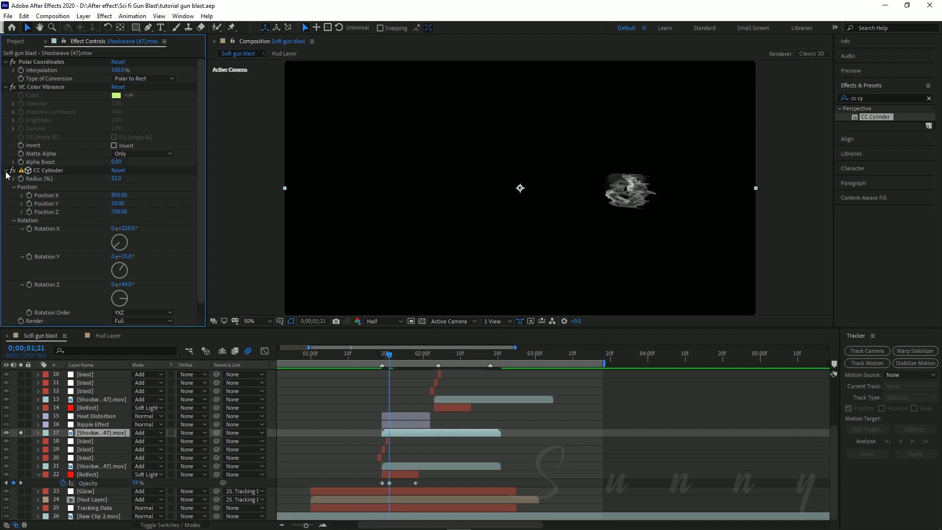
pyautogui.click(6, 87)
pyautogui.moveTo(370, 354)
pyautogui.mouseDown()
pyautogui.moveTo(329, 355)
pyautogui.moveTo(374, 364)
pyautogui.moveTo(352, 355)
pyautogui.mouseUp()
pyautogui.press('space')
pyautogui.press('space')
pyautogui.press('space')
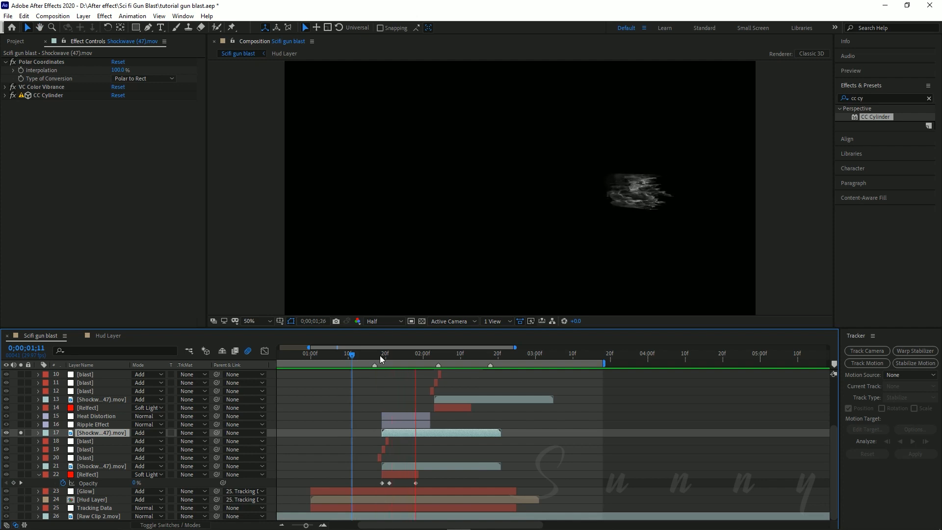
# At 0;00;01;22, add a second VC Color Vibrance effect below CC Cylinder on the shockwave layer.
pyautogui.click(385, 356)
pyautogui.moveTo(386, 357); pyautogui.dragTo(394, 362)
pyautogui.hotkey('ctrl', 'space')
pyautogui.write('vc')
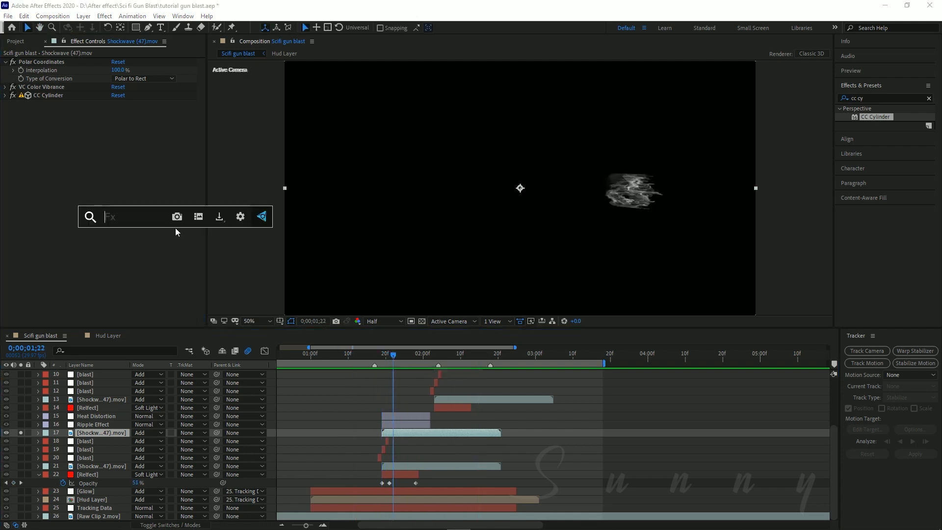
pyautogui.press('Down')
pyautogui.press('Return')
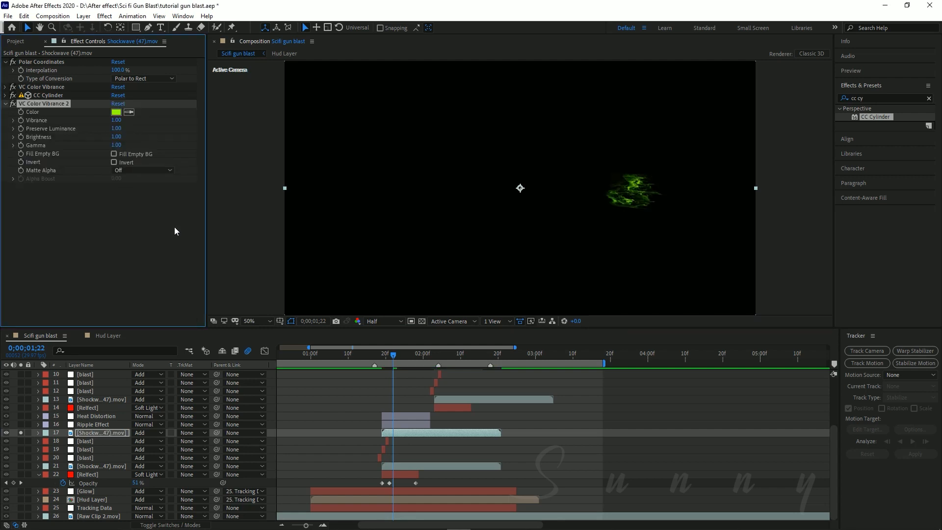
# Set the second VC Color Vibrance's colour to red and enable Fill Empty BG.
pyautogui.click(116, 112)
pyautogui.moveTo(186, 274); pyautogui.dragTo(188, 175)
pyautogui.click(258, 181)
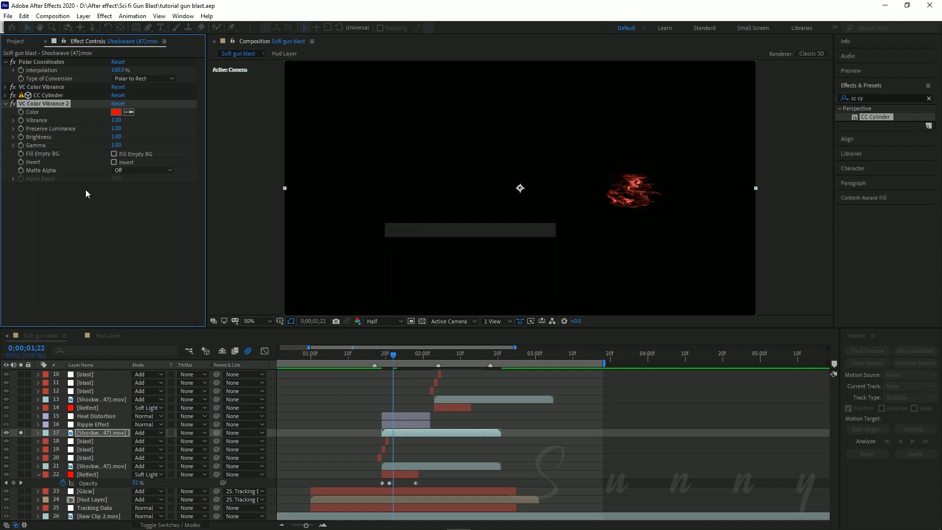
pyautogui.click(113, 154)
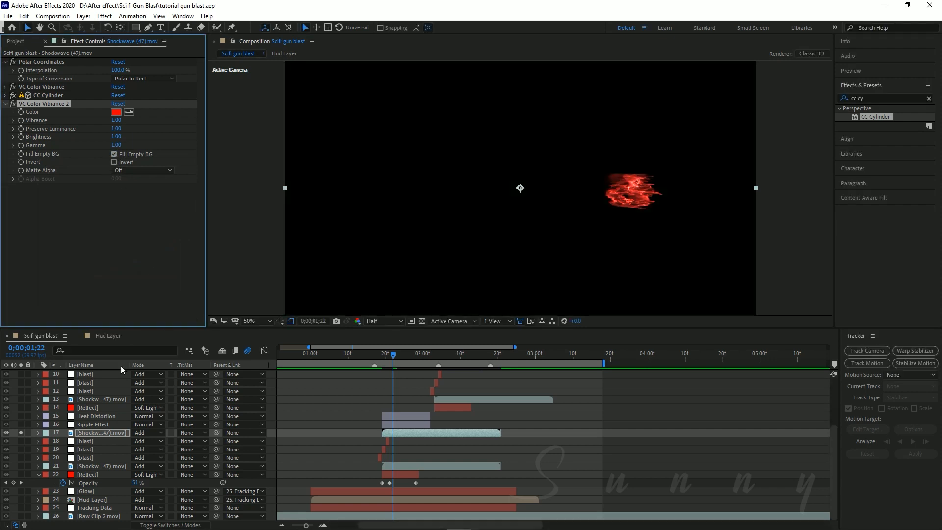
# Turn off solo for the shockwave layer and set CC Cylinder's radius to 37% at 0;00;01;23.
pyautogui.click(128, 432)
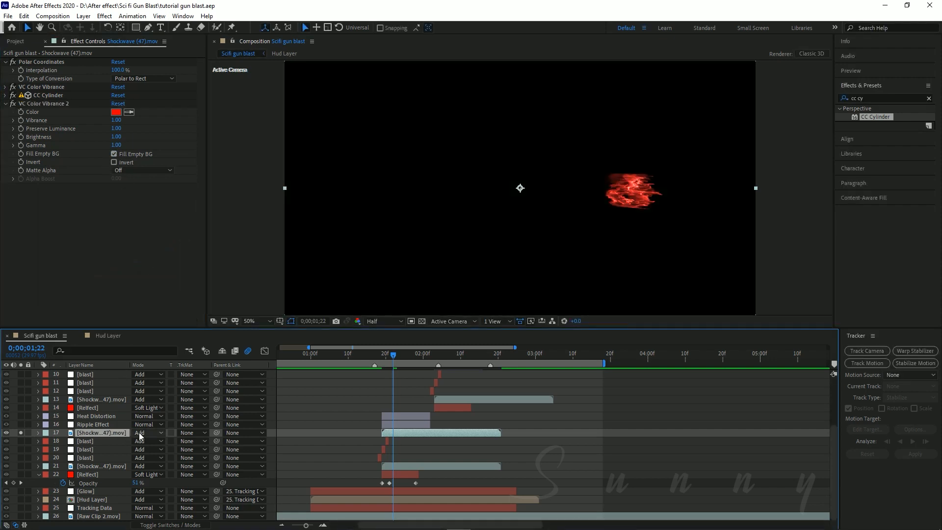
pyautogui.click(20, 433)
pyautogui.moveTo(387, 360); pyautogui.dragTo(327, 357)
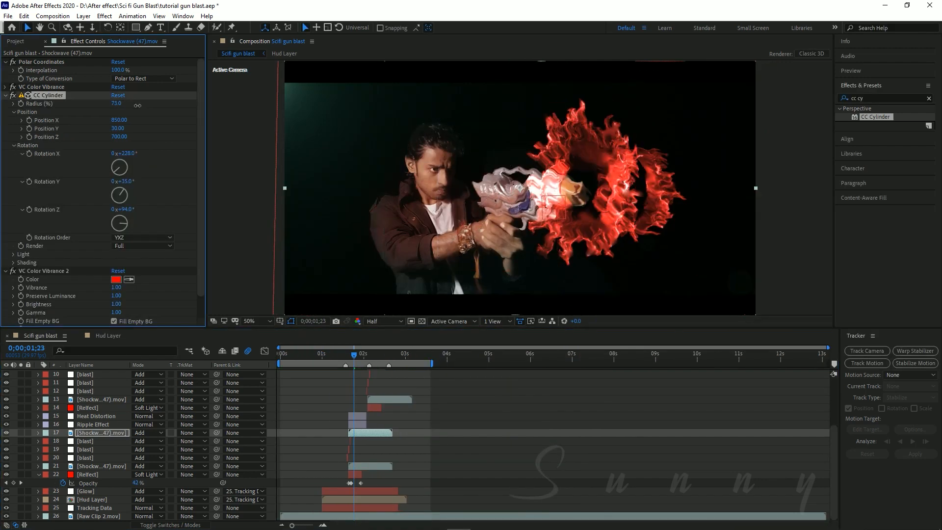
pyautogui.moveTo(135, 107); pyautogui.dragTo(126, 111)
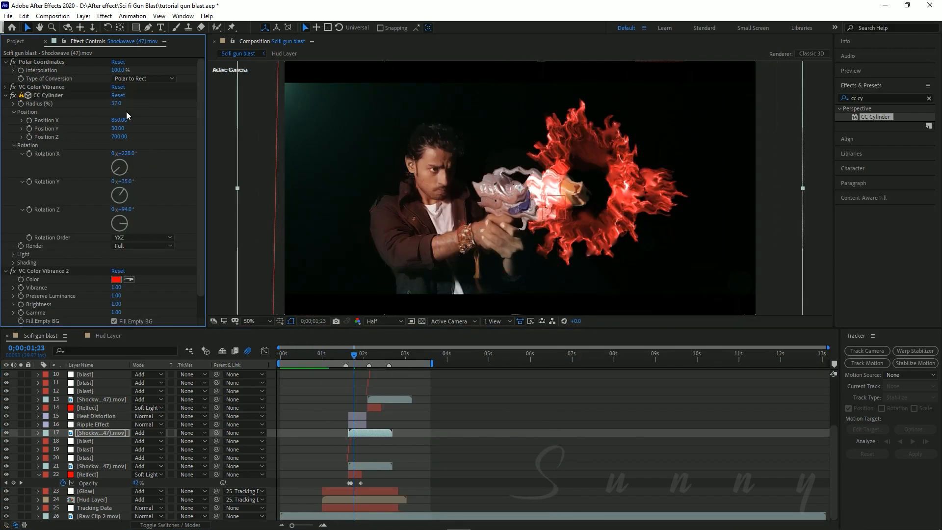
# Enlarge the cylindrical shockwave layer, rotate it slightly counterclockwise to follow the gun barrel, and preview the composition.
pyautogui.press('ctrl+shift+KP_Add')
pyautogui.press('KP_Subtract')
pyautogui.press('Up')
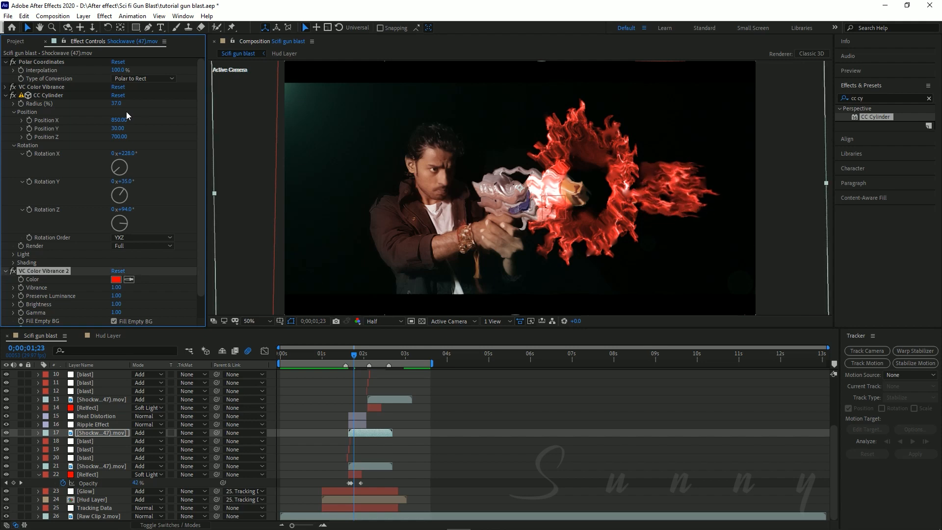
pyautogui.click(380, 429)
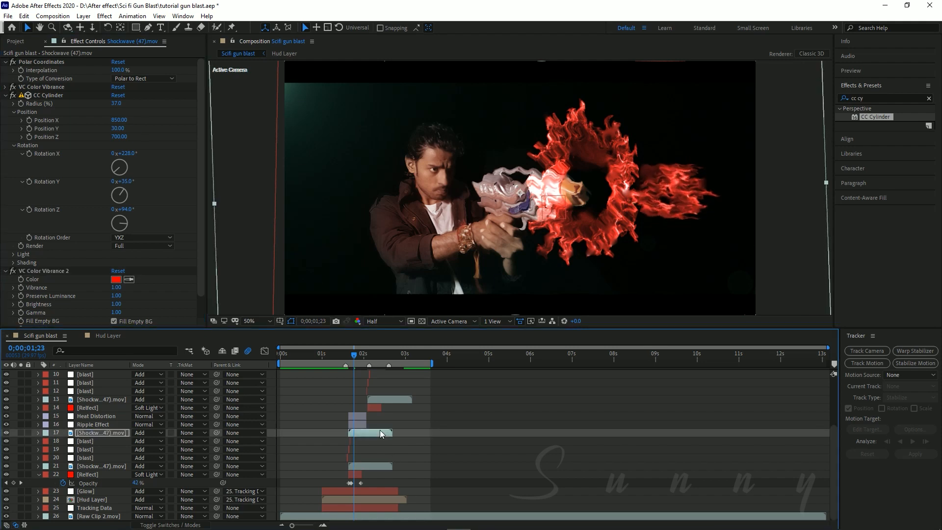
pyautogui.press('space')
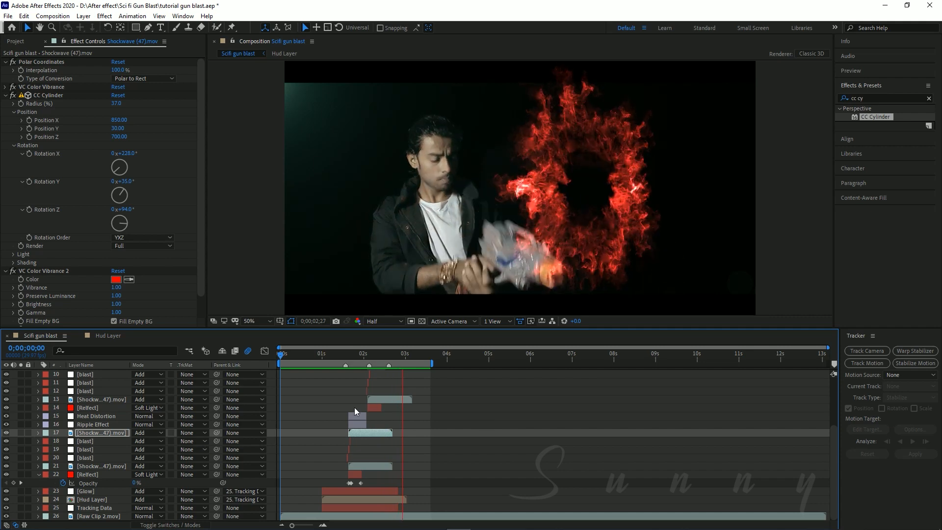
pyautogui.scroll(2, 340, 414)
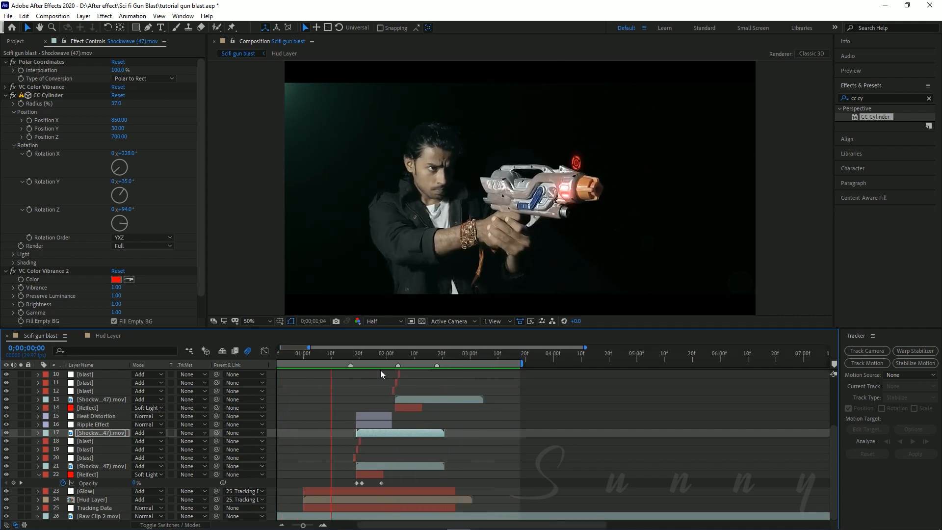
pyautogui.press('space')
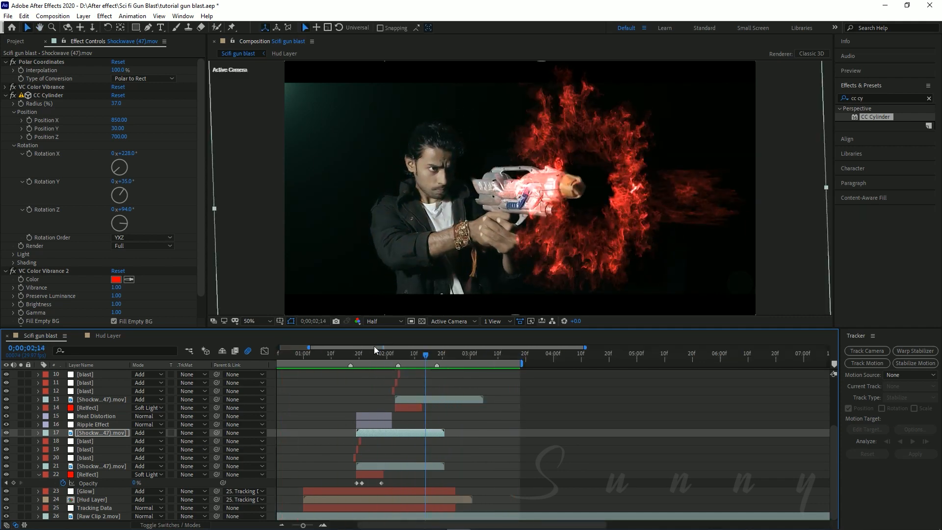
# Time-stretch the cylindrical shockwave layer of the first blast to a stretch factor of 15 and preview the result.
pyautogui.click(368, 352)
pyautogui.scroll(2, 363, 437)
pyautogui.rightClick(360, 433)
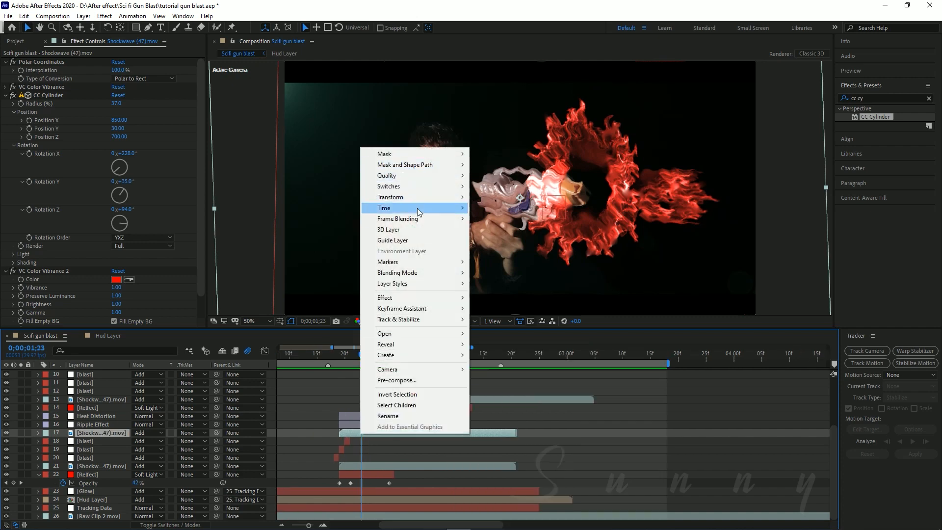
pyautogui.moveTo(419, 207)
pyautogui.click(509, 229)
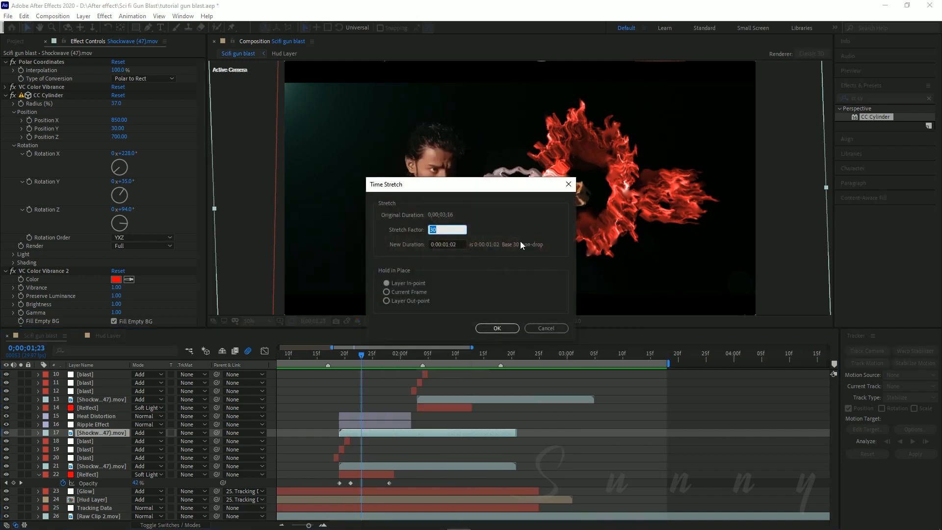
pyautogui.write('15')
pyautogui.press('Return')
pyautogui.click(317, 355)
pyautogui.press('space')
pyautogui.scroll(-5, 374, 404)
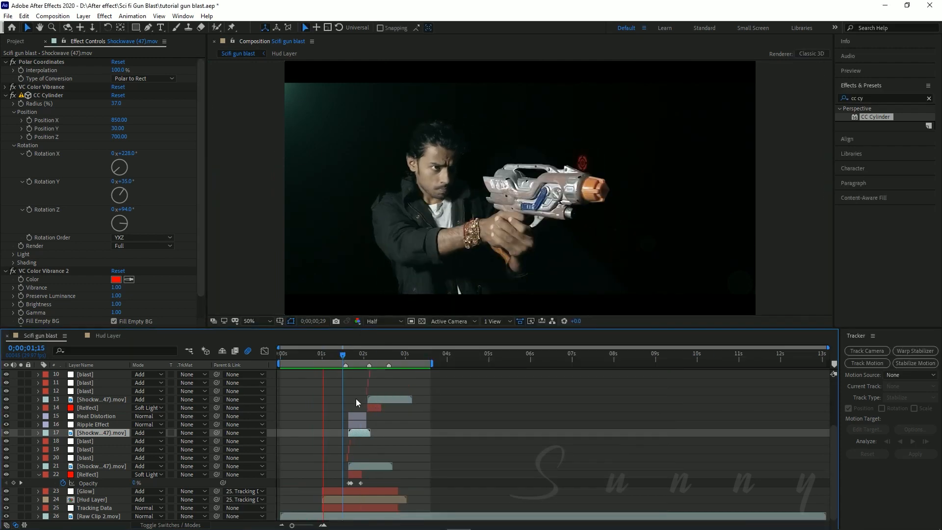
# Duplicate the cylindrical shockwave layer, place the copy directly below Ripple Effect 2, and shift it to start with the second blast.
pyautogui.click(354, 354)
pyautogui.scroll(4, 339, 414)
pyautogui.hotkey('ctrl', 'd')
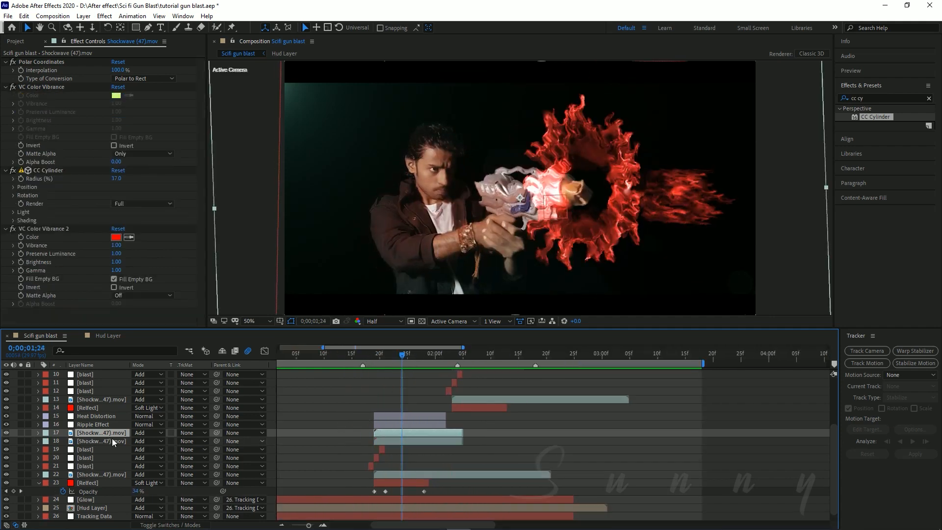
pyautogui.moveTo(92, 431); pyautogui.dragTo(108, 442)
pyautogui.moveTo(459, 449); pyautogui.dragTo(513, 450)
pyautogui.press('-')
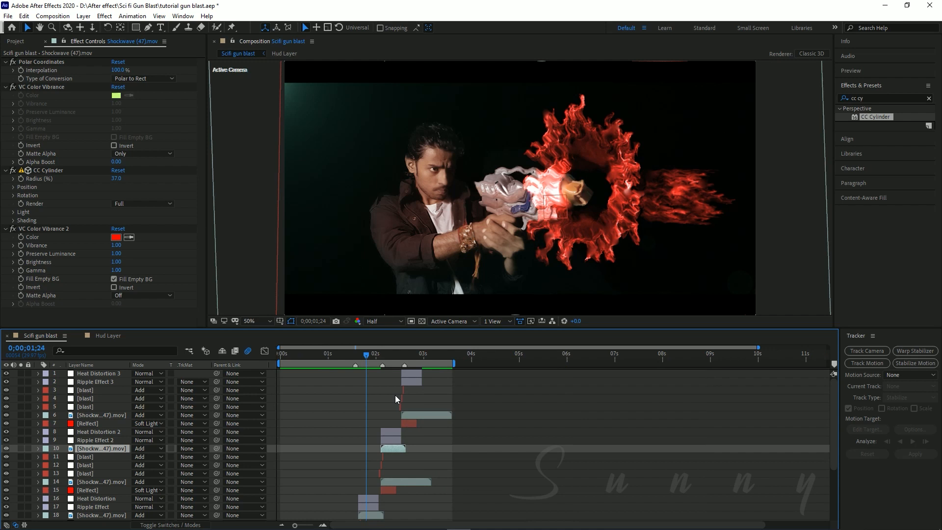
# Duplicate the second blast's cylindrical shockwave, place the copy directly below Ripple Effect 3, and align its start with the third blast.
pyautogui.moveTo(365, 355); pyautogui.dragTo(359, 356)
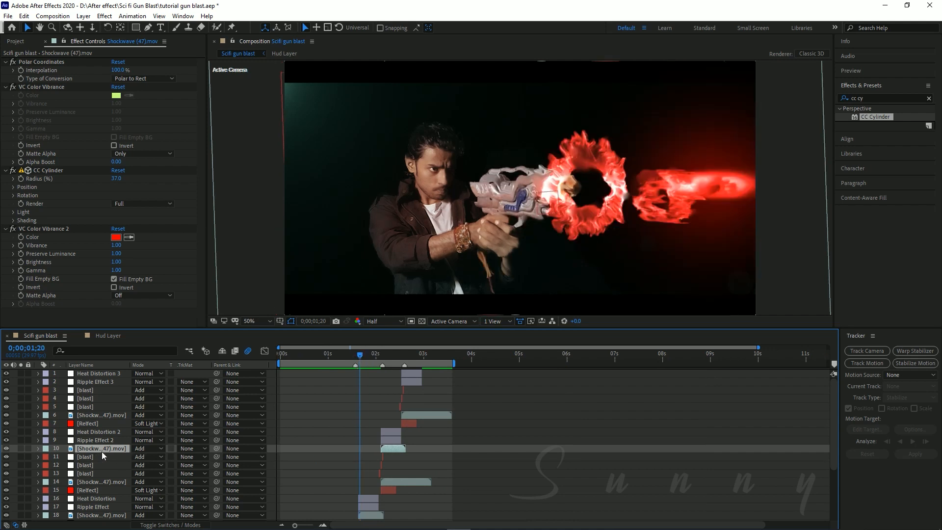
pyautogui.hotkey('ctrl', 'd')
pyautogui.moveTo(102, 451); pyautogui.dragTo(123, 388)
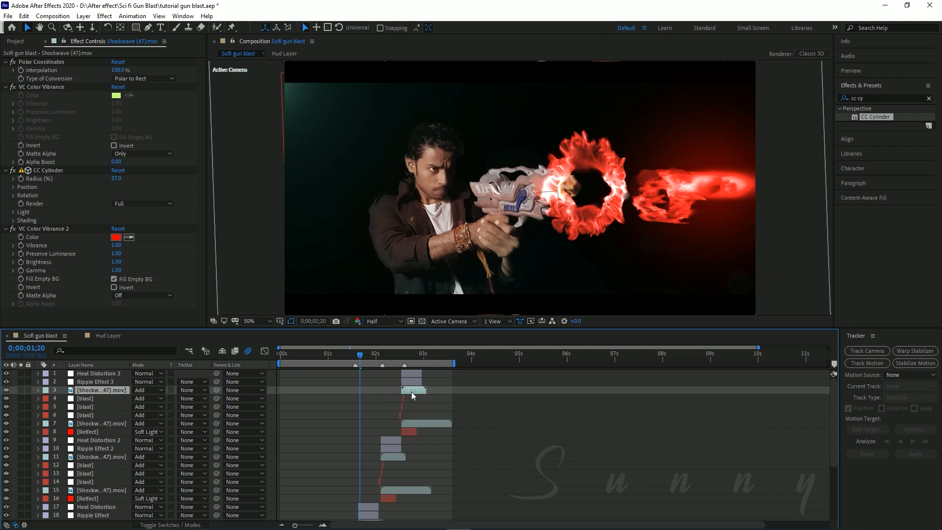
pyautogui.scroll(4, 412, 392)
pyautogui.scroll(-4, 405, 398)
# Save the project and preview the composition from the start, checking the first blast at 0;00;01;24.
pyautogui.moveTo(332, 358); pyautogui.dragTo(278, 360)
pyautogui.hotkey('ctrl', 's')
pyautogui.press('space')
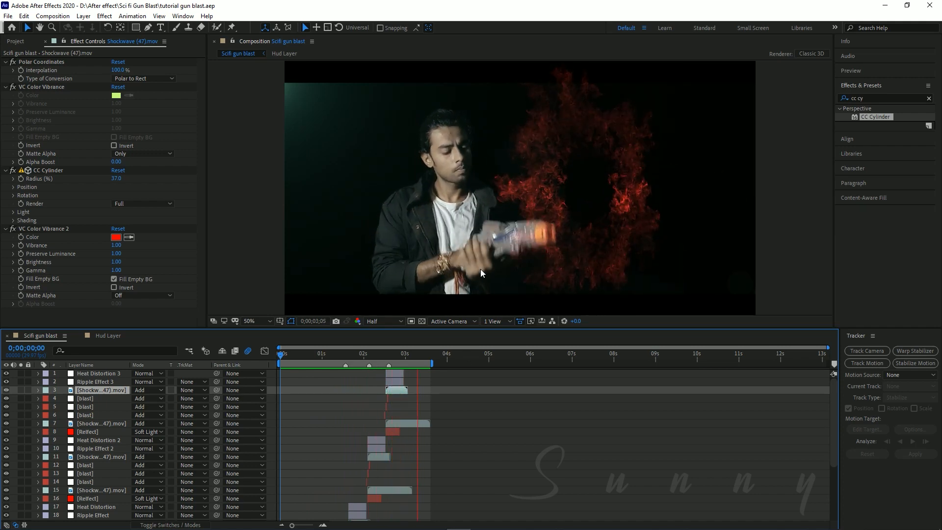
pyautogui.moveTo(349, 355)
pyautogui.mouseDown()
pyautogui.moveTo(365, 359)
pyautogui.moveTo(355, 359)
pyautogui.mouseUp()
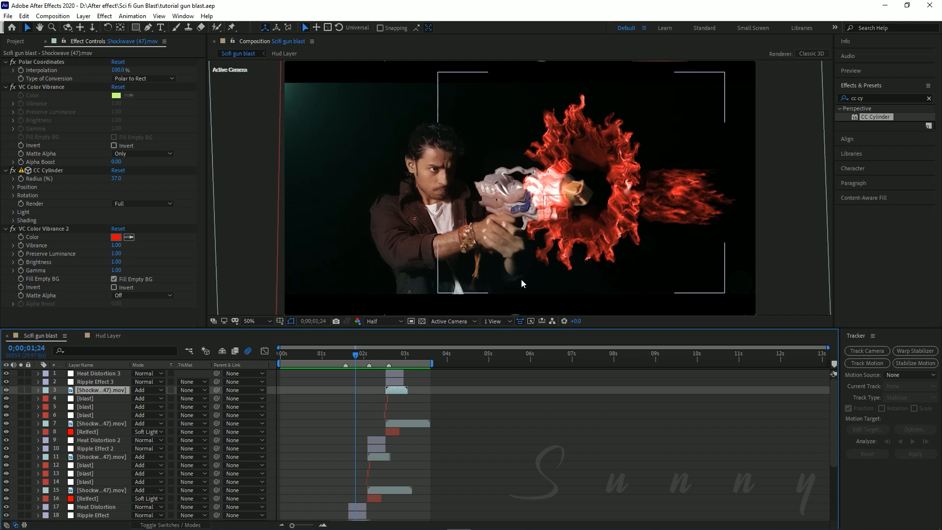
pyautogui.press('Home')
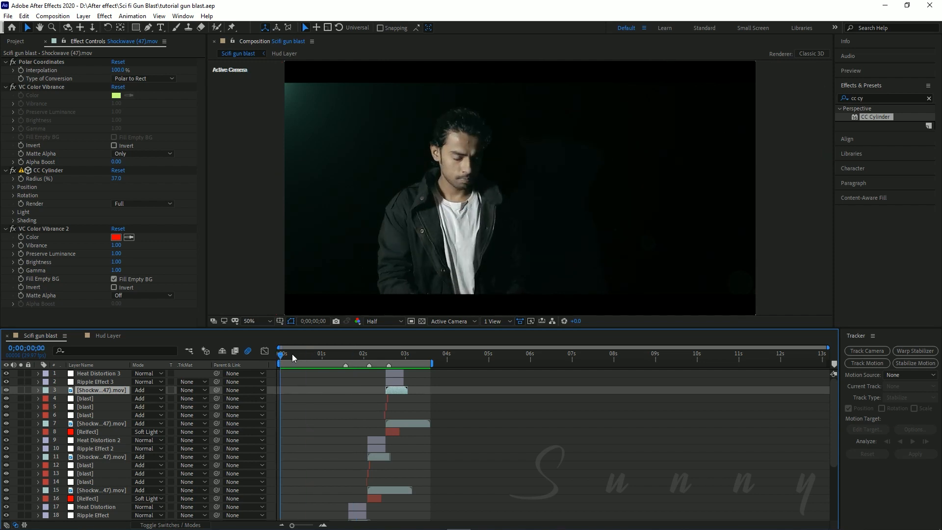
pyautogui.moveTo(292, 354); pyautogui.dragTo(354, 377)
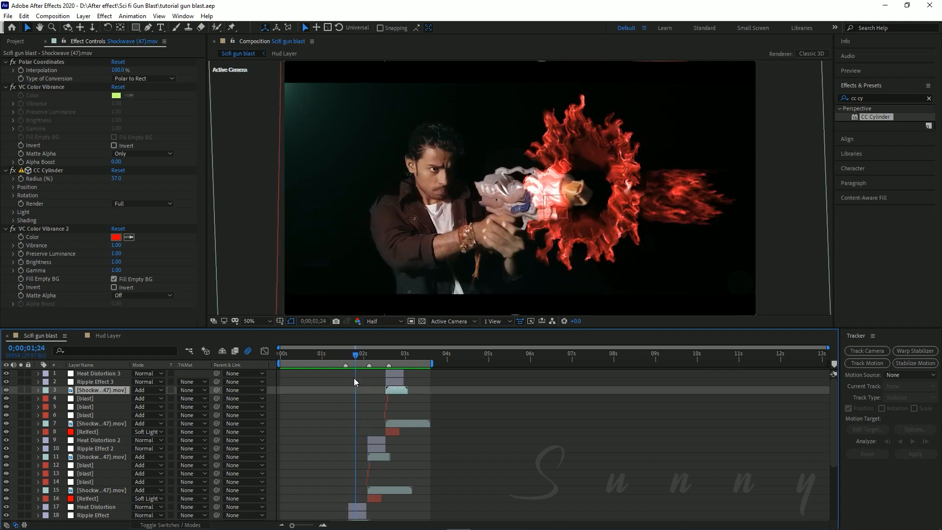